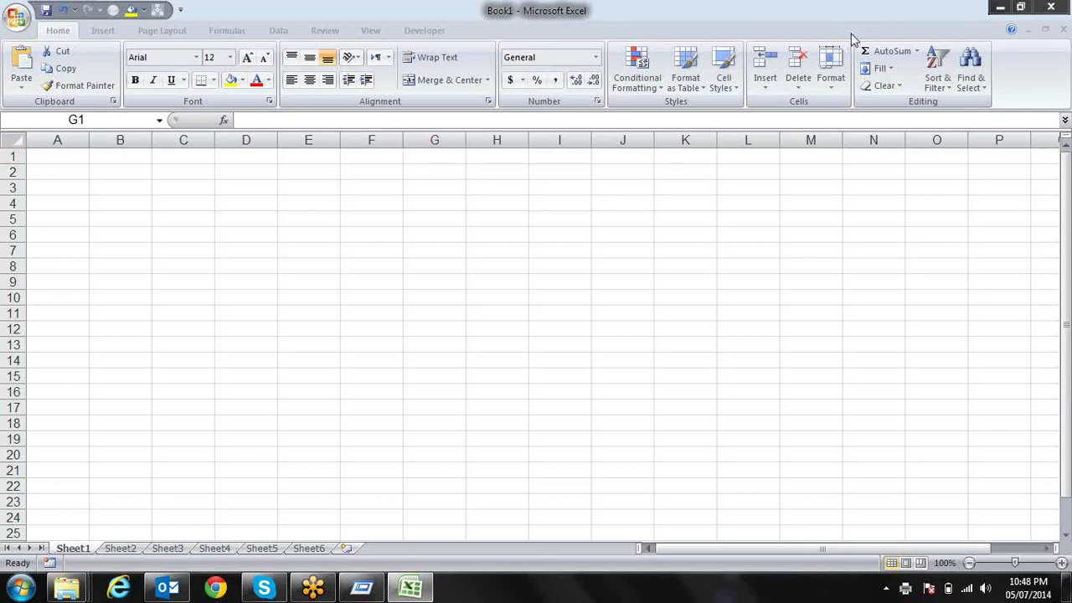
Step: Return to cell A1 and open the Text function list on the Formulas tab
{"action": "key", "text": "Left"}
{"action": "key", "text": "Left"}
{"action": "key", "text": "Left"}
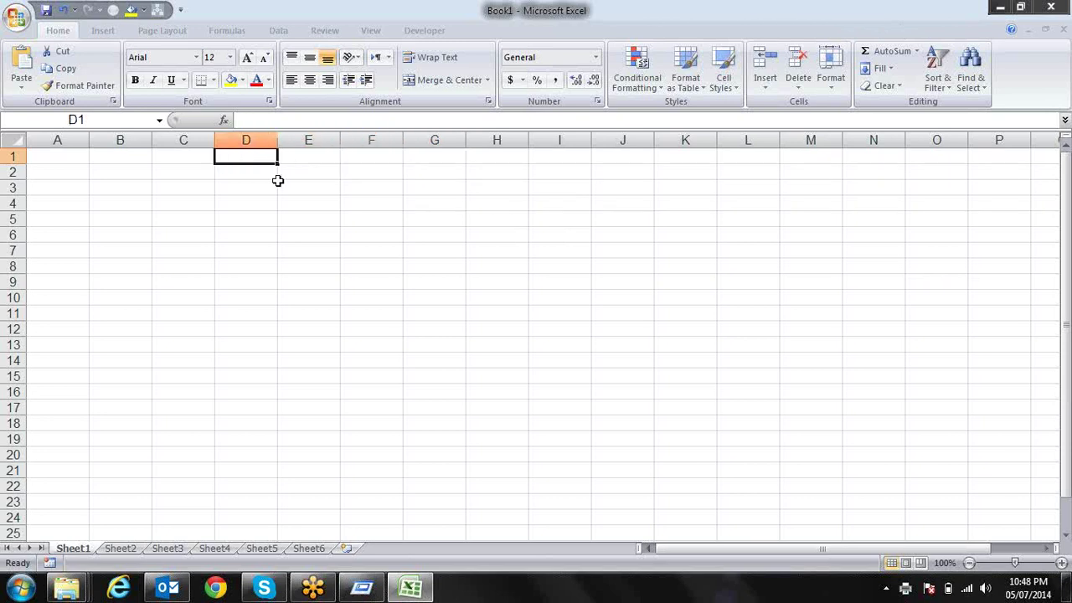
{"action": "key", "text": "Left"}
{"action": "key", "text": "Left"}
{"action": "key", "text": "Left"}
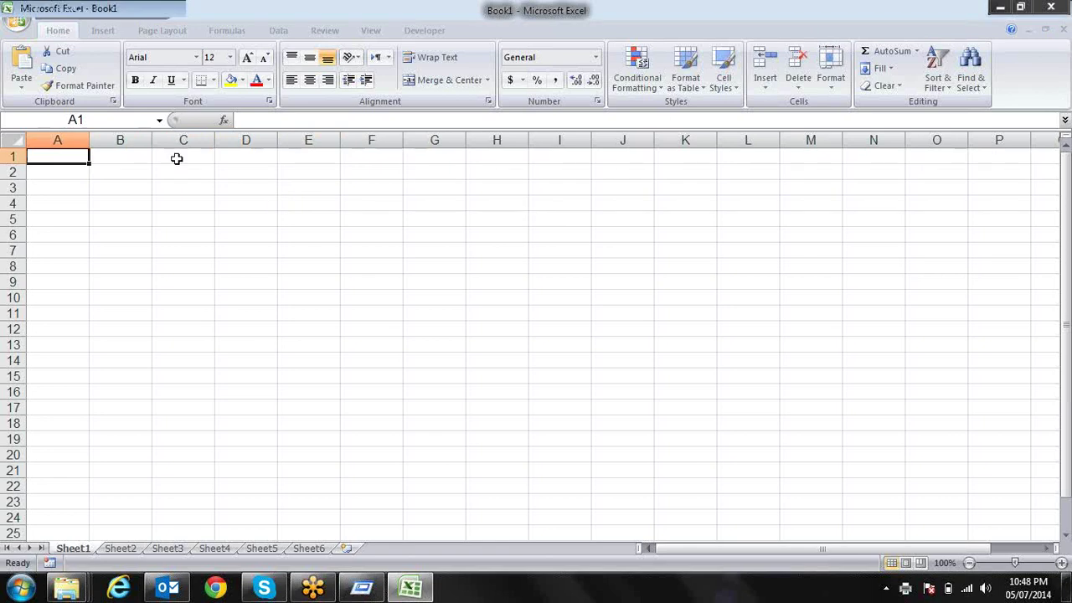
{"action": "left_click", "coordinate": [231, 32]}
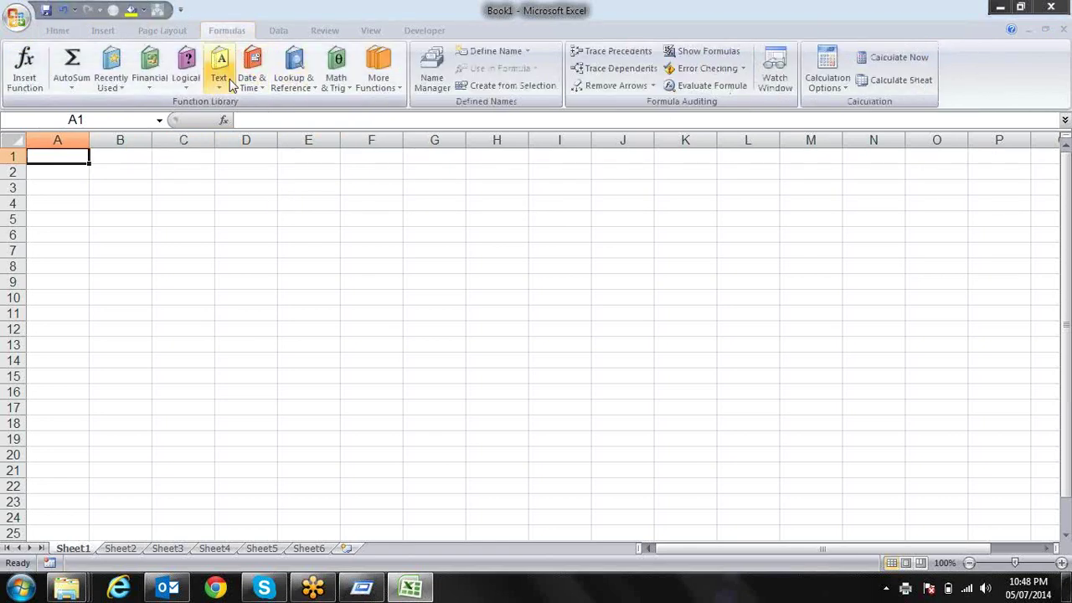
{"action": "left_click", "coordinate": [220, 70]}
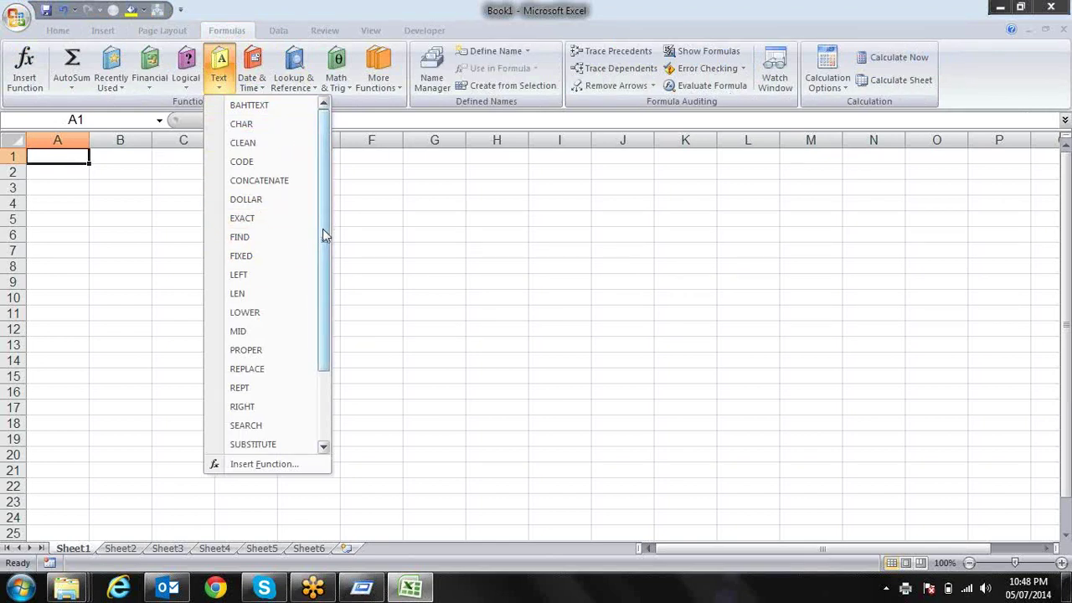
Step: Scroll the Text functions list, read an entry's tooltip, then dismiss the list
{"action": "left_click_drag", "start_coordinate": [326, 235], "coordinate": [319, 196]}
{"action": "mouse_move", "coordinate": [281, 260]}
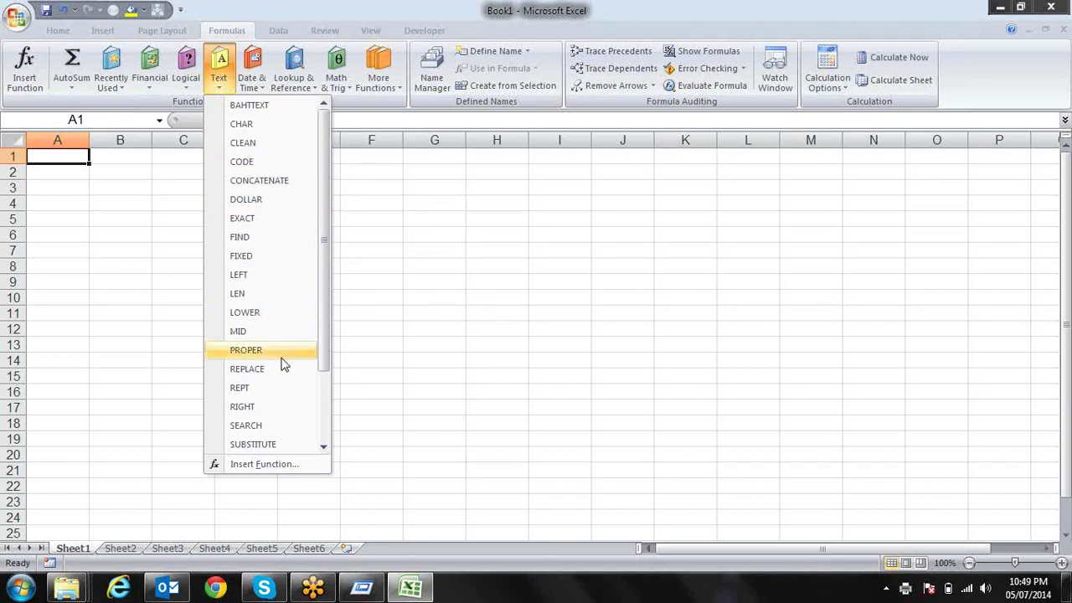
{"action": "left_click", "coordinate": [452, 169]}
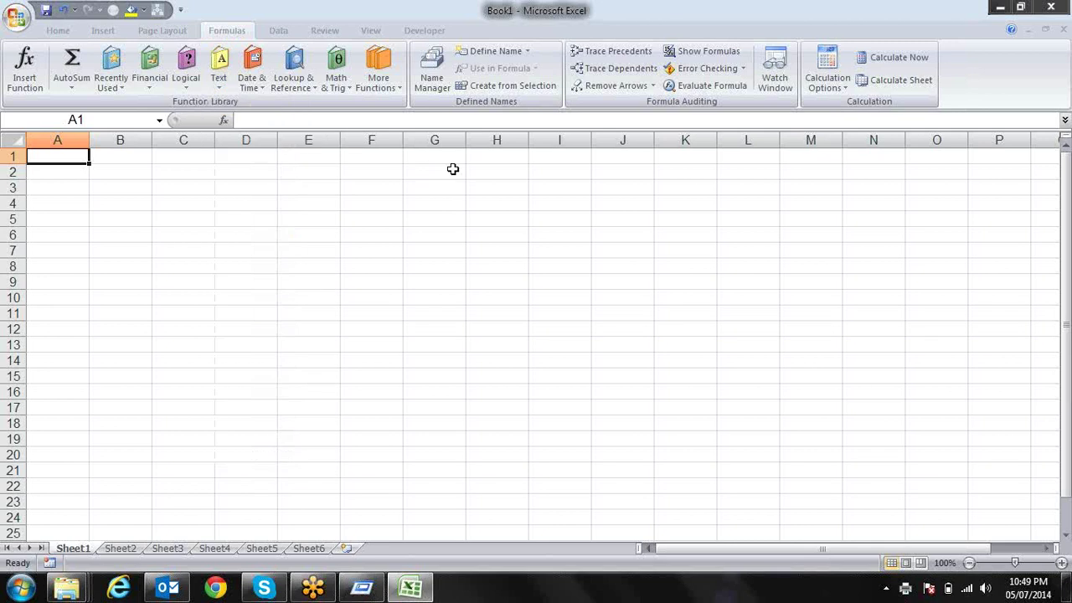
{"action": "type", "text": "123"}
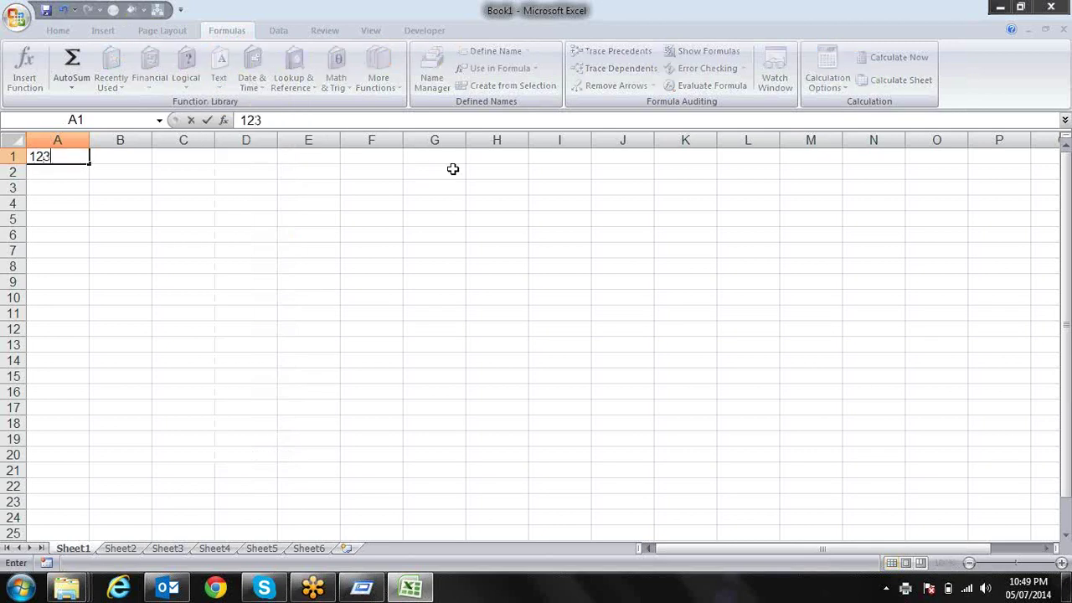
{"action": "key", "text": "Tab"}
{"action": "type", "text": "="}
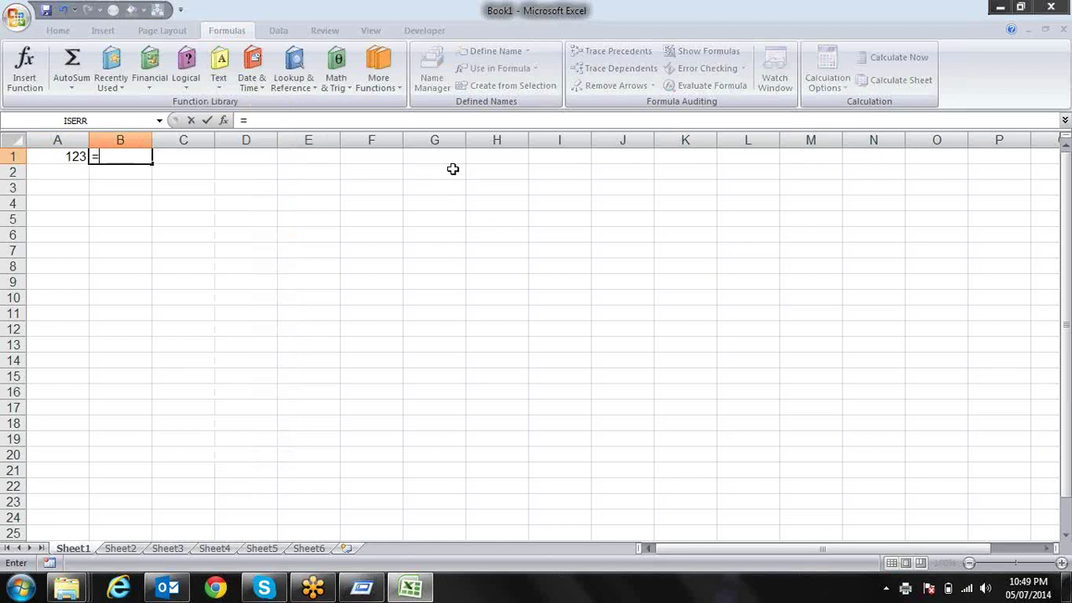
{"action": "type", "text": "n"}
{"action": "key", "text": "BackSpace"}
{"action": "type", "text": "ba"}
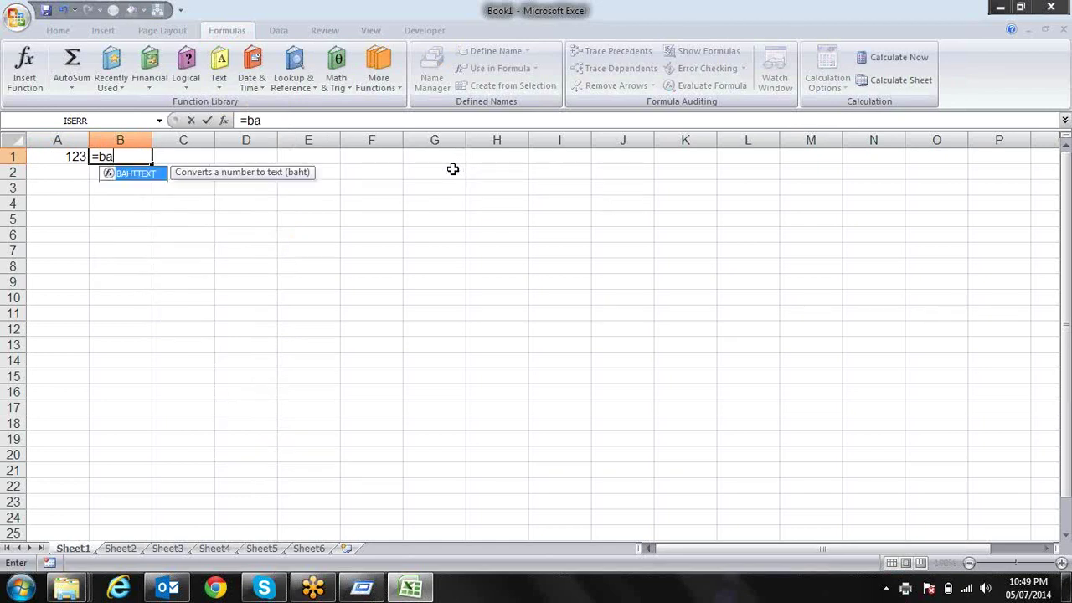
{"action": "key", "text": "Tab"}
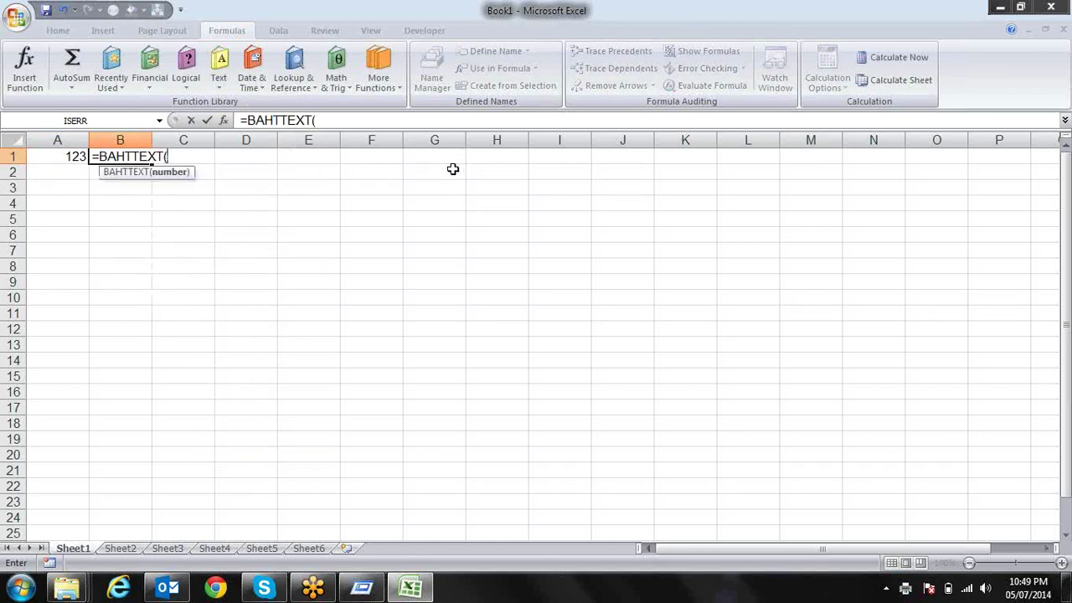
{"action": "left_click", "coordinate": [73, 156]}
{"action": "type", "text": ")"}
{"action": "key", "text": "Return"}
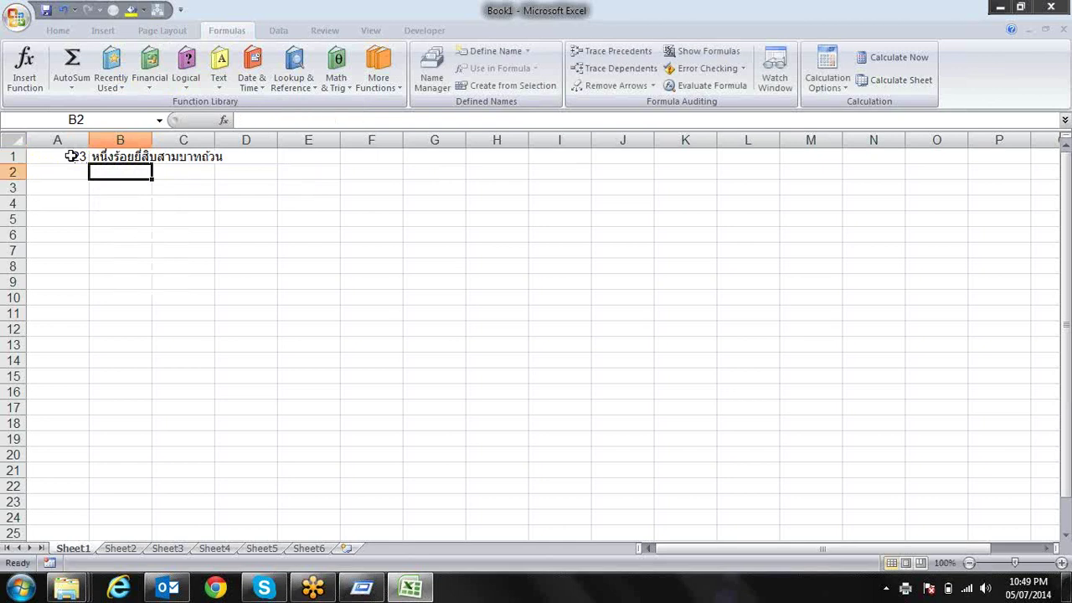
{"action": "left_click", "coordinate": [142, 156]}
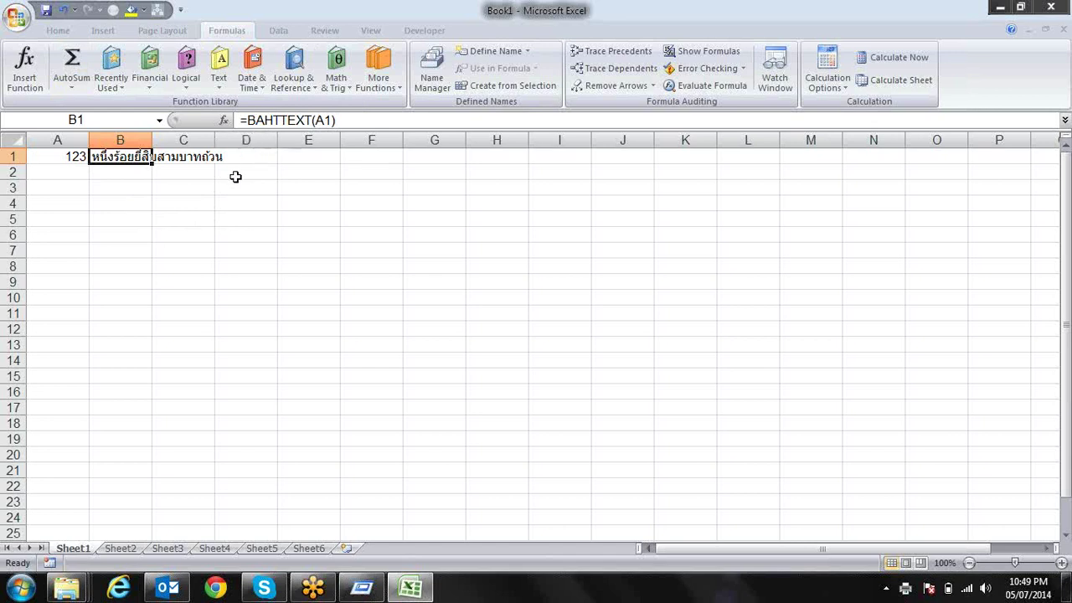
{"action": "key", "text": "Left"}
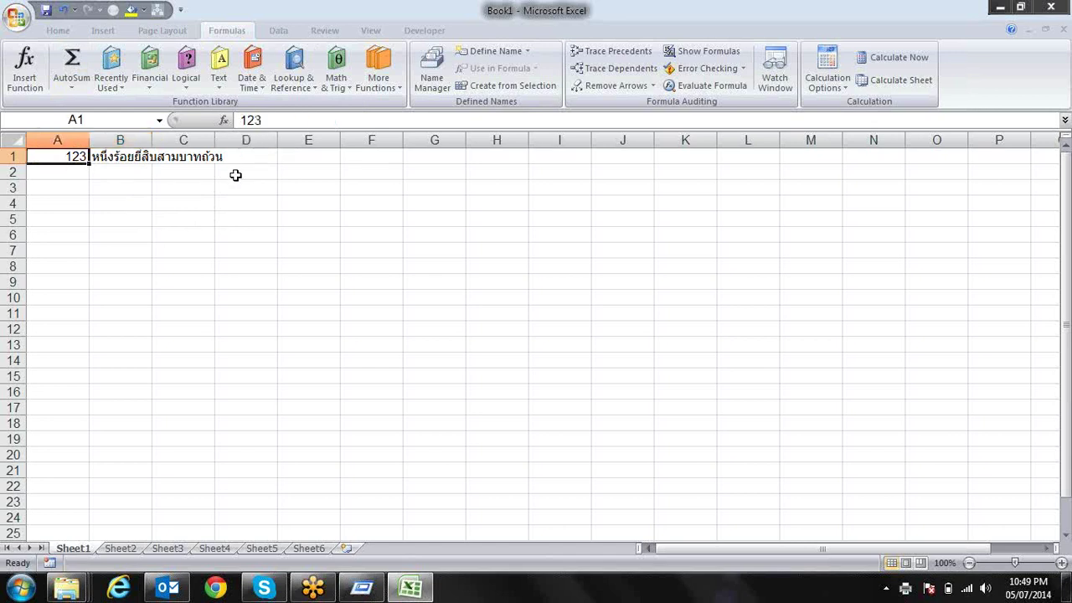
{"action": "key", "text": "shift+Right"}
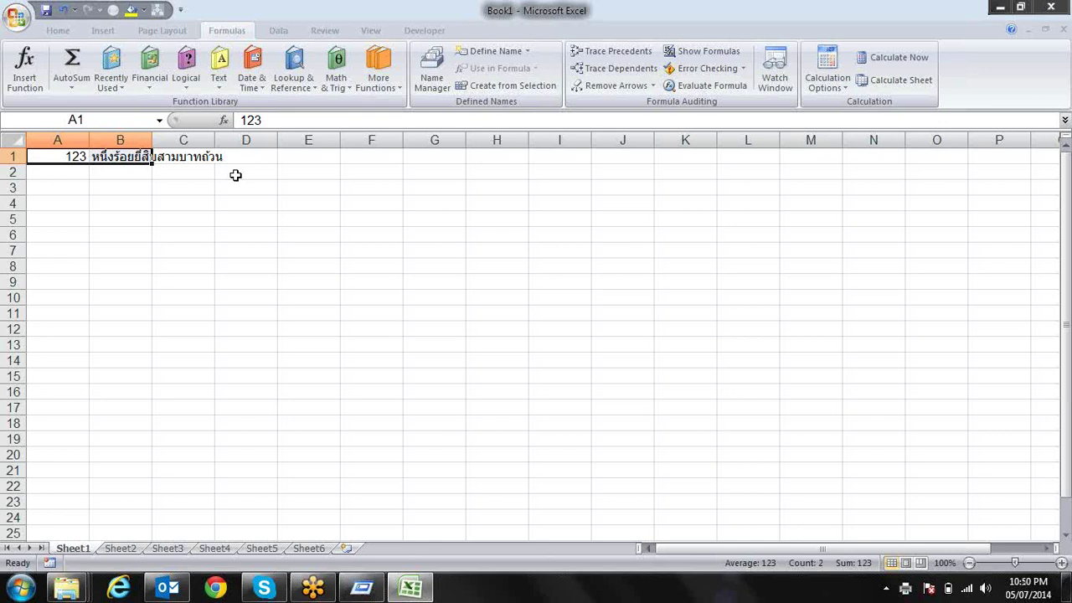
{"action": "key", "text": "Delete"}
{"action": "key", "text": "Right"}
{"action": "key", "text": "Left"}
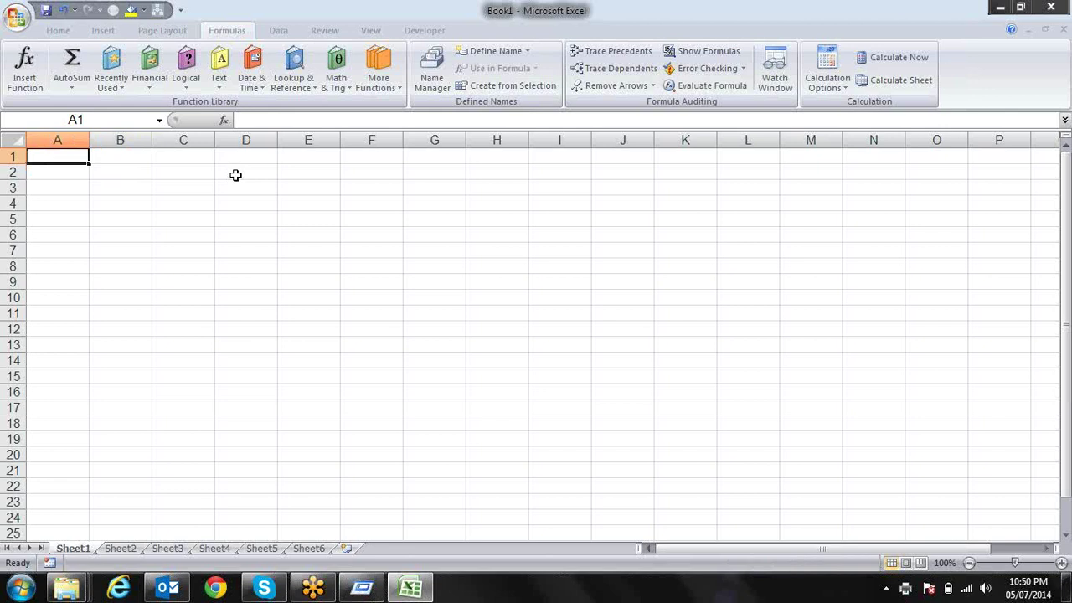
Step: Enter the letter A in cell B2
{"action": "left_click", "coordinate": [219, 69]}
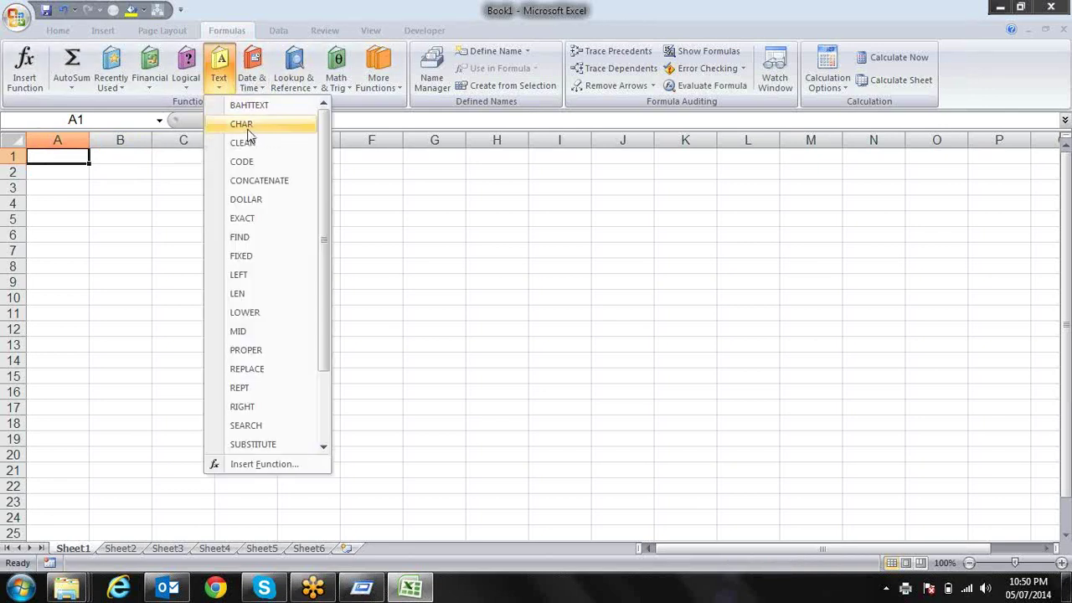
{"action": "left_click", "coordinate": [143, 173]}
{"action": "left_click", "coordinate": [138, 171]}
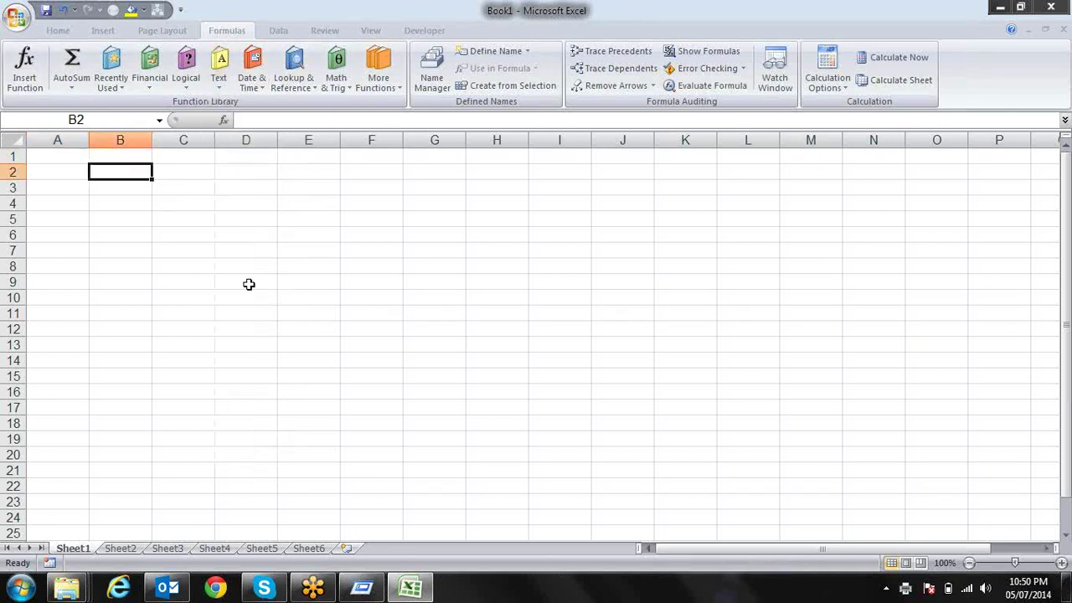
{"action": "type", "text": "A"}
{"action": "key", "text": "Tab"}
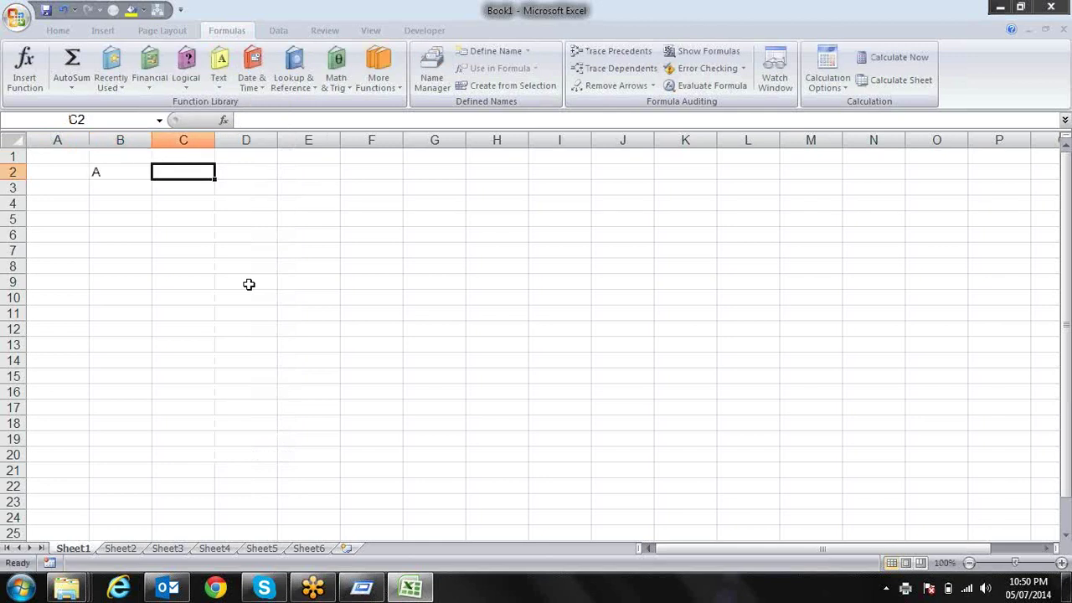
Step: Add the headings Char in C1 and Code in D1, then return to B2
{"action": "key", "text": "Up"}
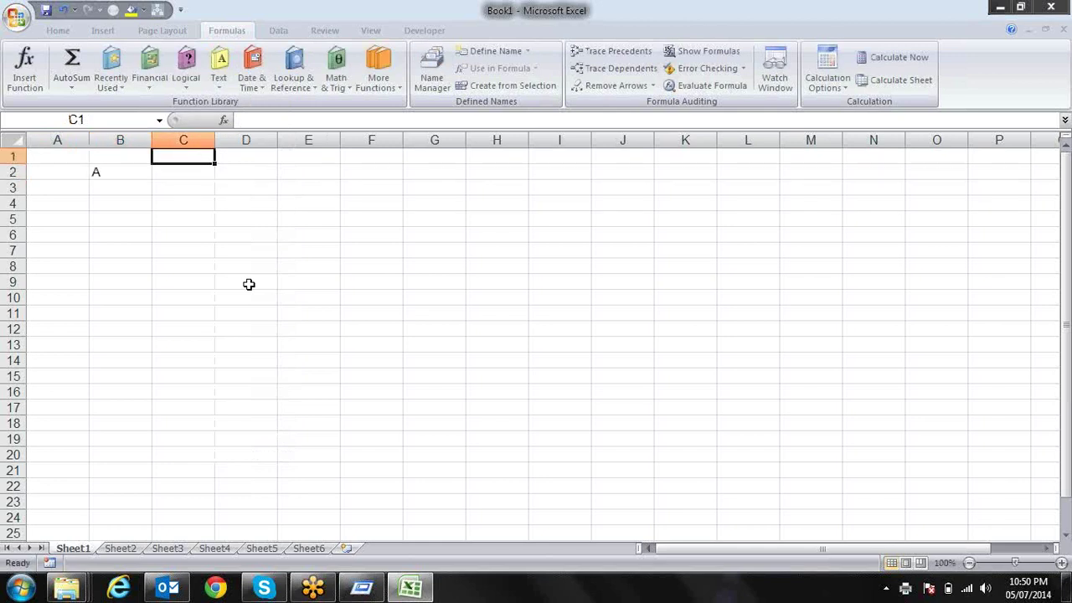
{"action": "type", "text": "Char"}
{"action": "key", "text": "Tab"}
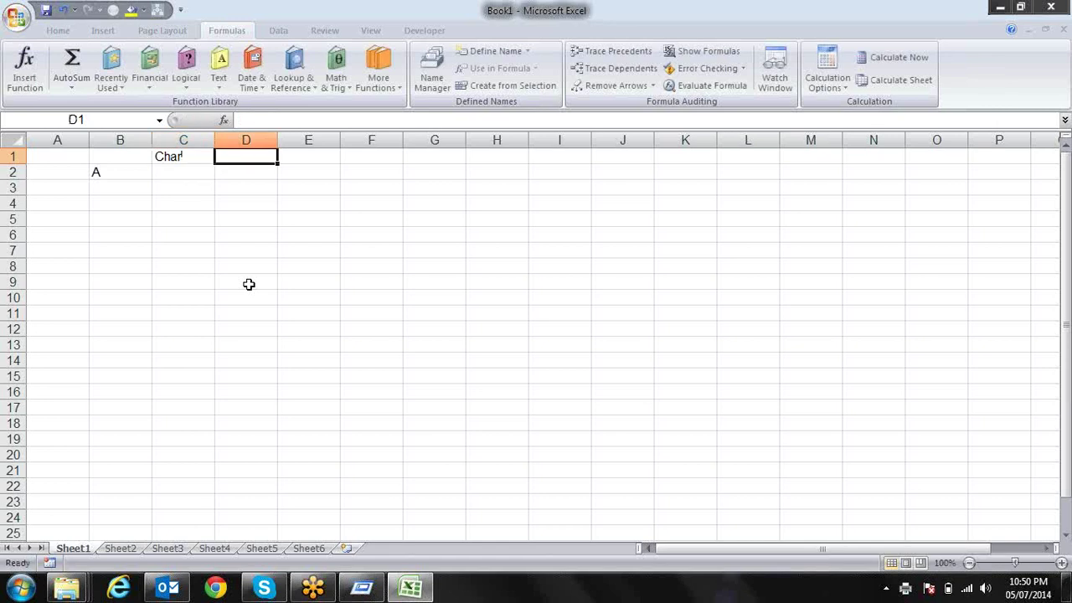
{"action": "type", "text": "Code"}
{"action": "key", "text": "Return"}
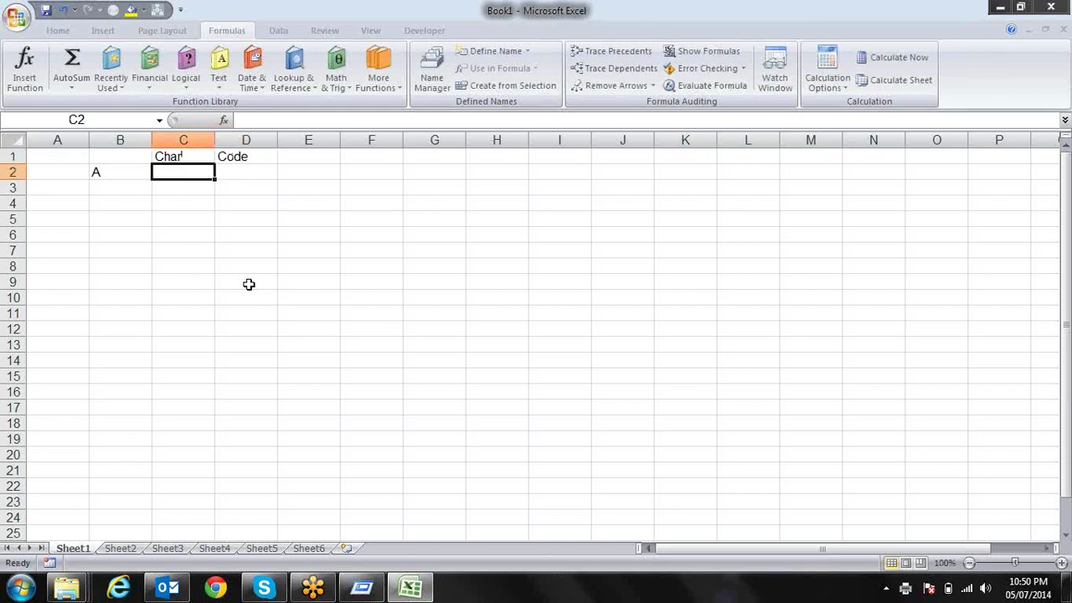
{"action": "key", "text": "Left"}
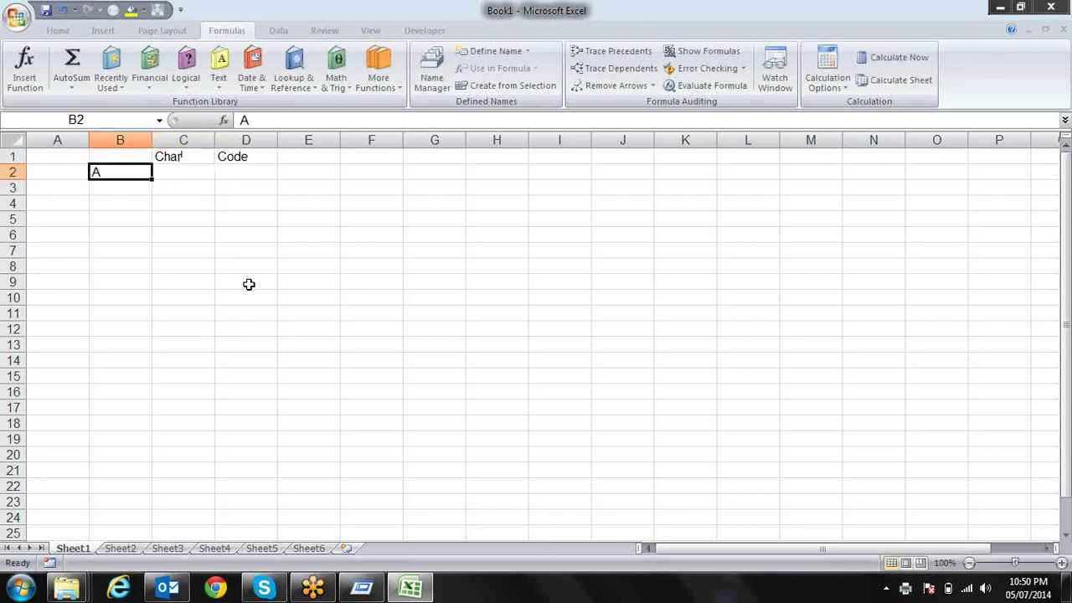
Step: Search Chrome for 'ascii' and open the asciitable.com character-code table
{"action": "left_click", "coordinate": [215, 588]}
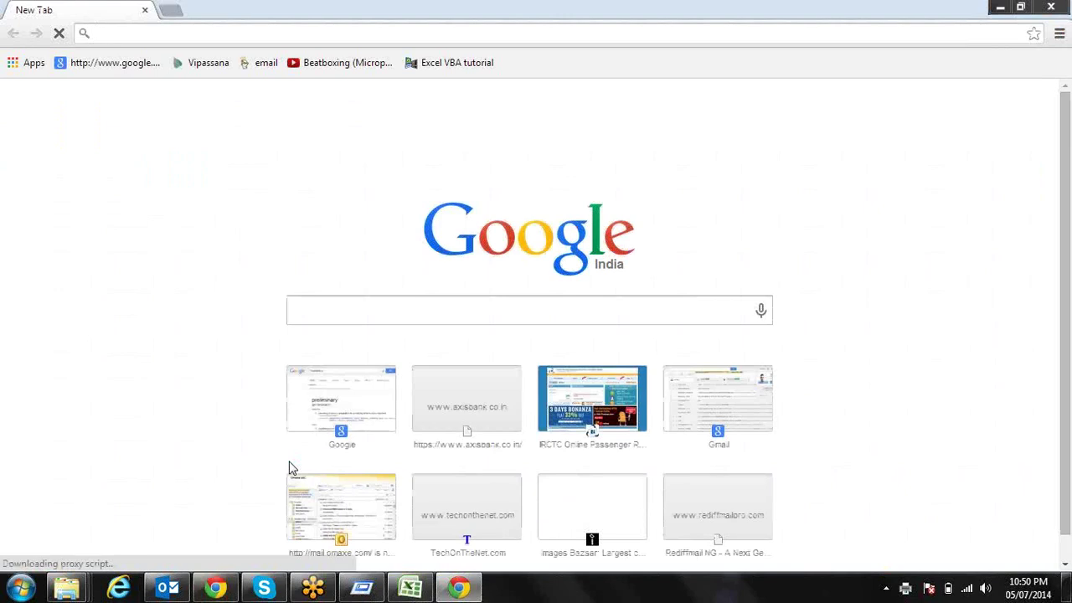
{"action": "left_click", "coordinate": [381, 309]}
{"action": "type", "text": "as"}
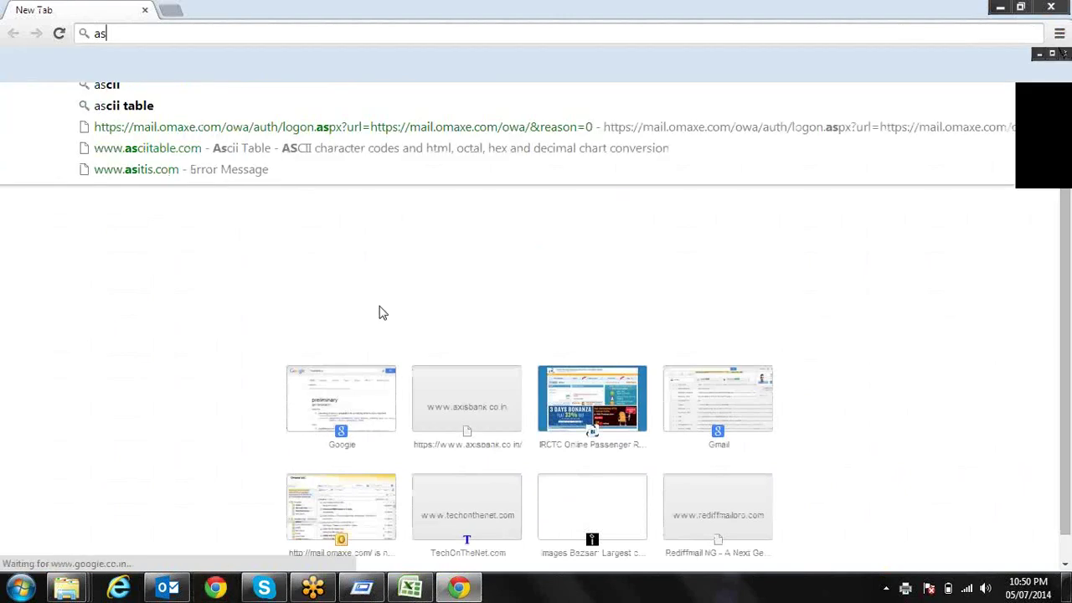
{"action": "type", "text": "cii"}
{"action": "key", "text": "Return"}
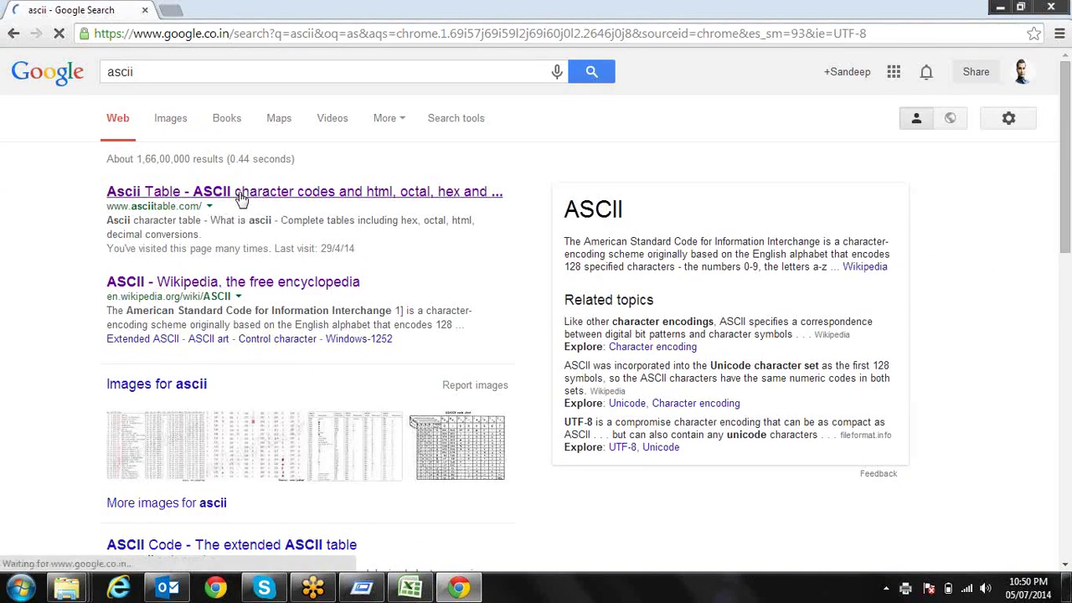
{"action": "left_click", "coordinate": [241, 196]}
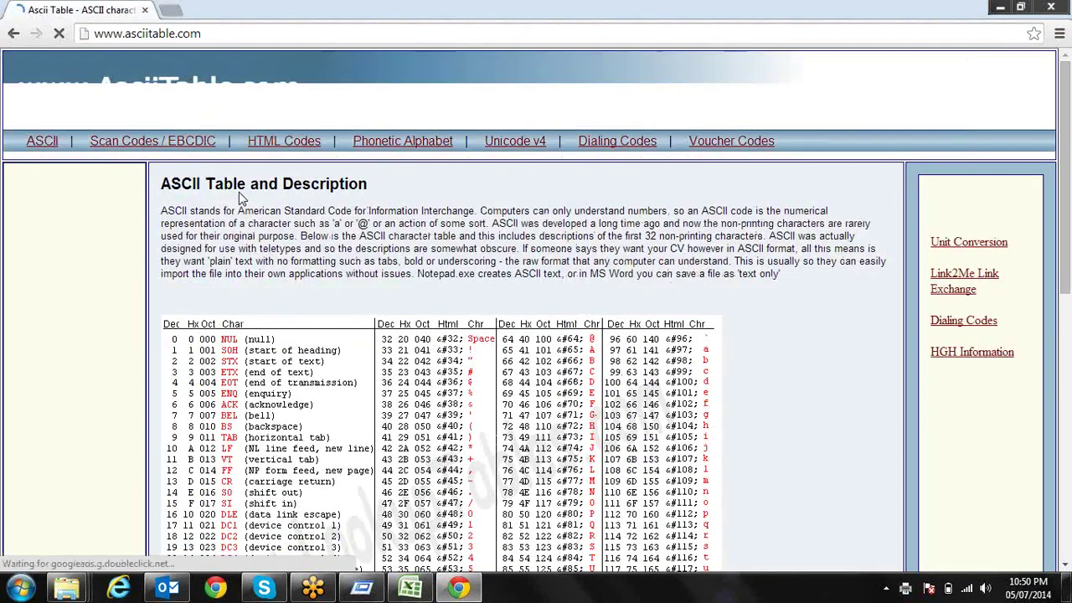
{"action": "scroll", "coordinate": [240, 193], "scroll_direction": "down", "scroll_amount": 1}
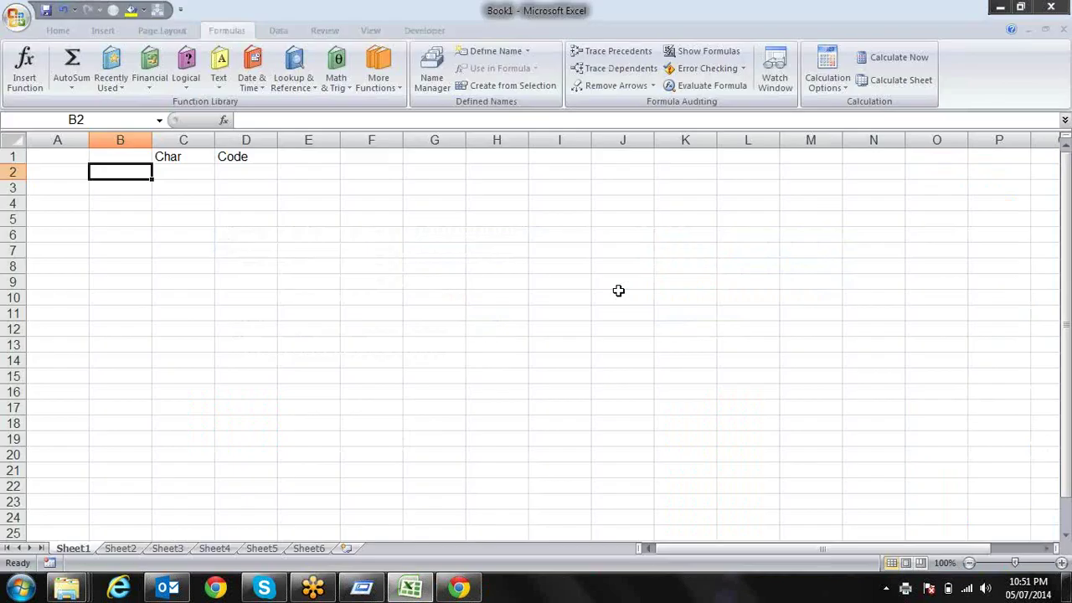
Step: Replace the lowercase a in B2 with a capital A
{"action": "key", "text": "Right"}
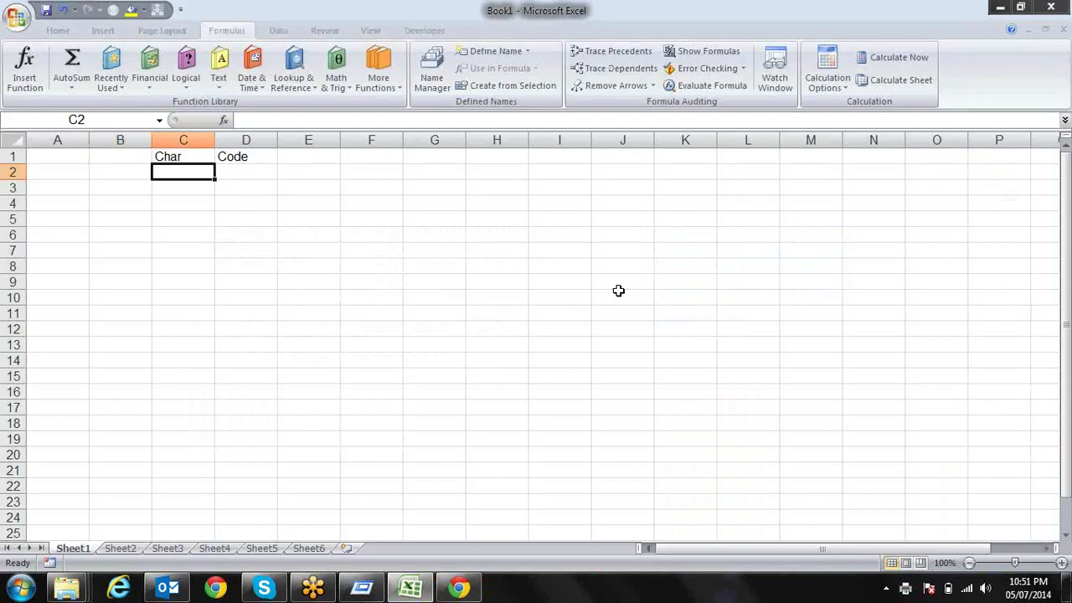
{"action": "key", "text": "Left"}
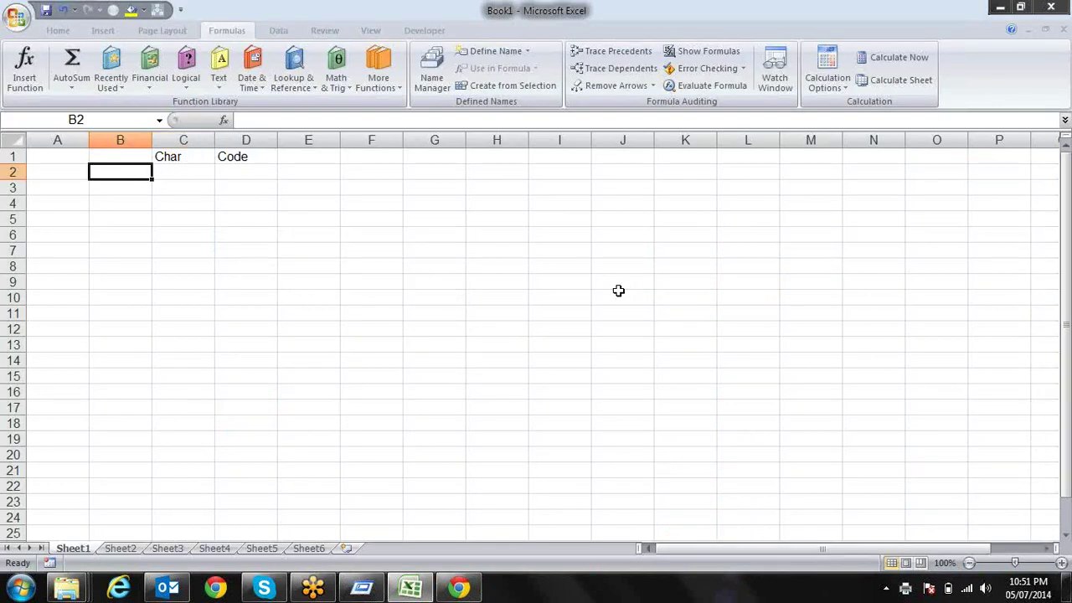
{"action": "type", "text": "a"}
{"action": "key", "text": "Return"}
{"action": "key", "text": "Up"}
{"action": "type", "text": "a"}
{"action": "key", "text": "BackSpace"}
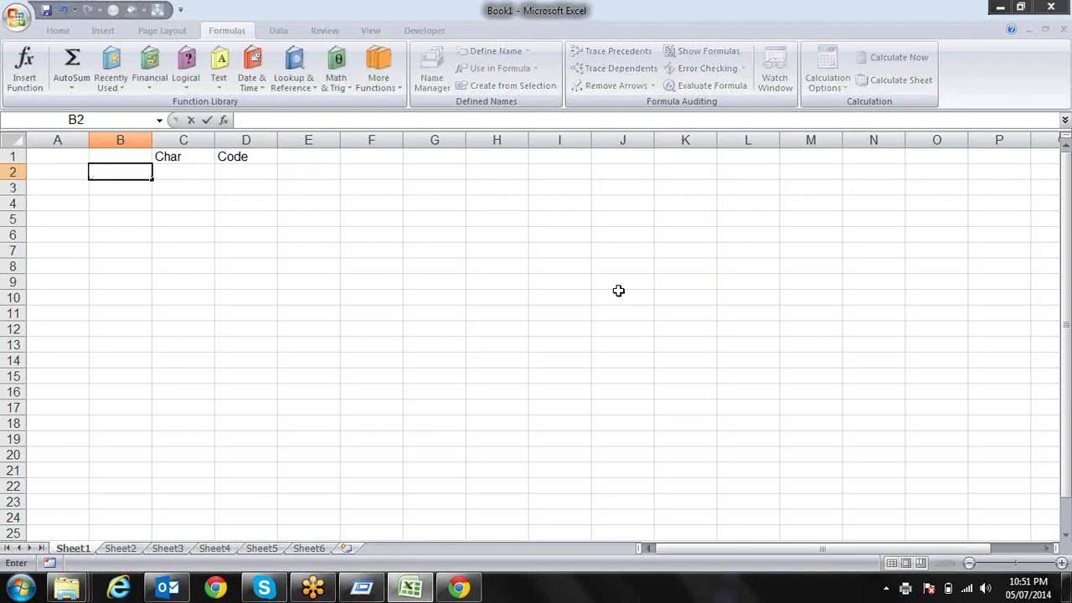
{"action": "type", "text": "A"}
{"action": "key", "text": "Right"}
{"action": "key", "text": "Right"}
{"action": "key", "text": "Left"}
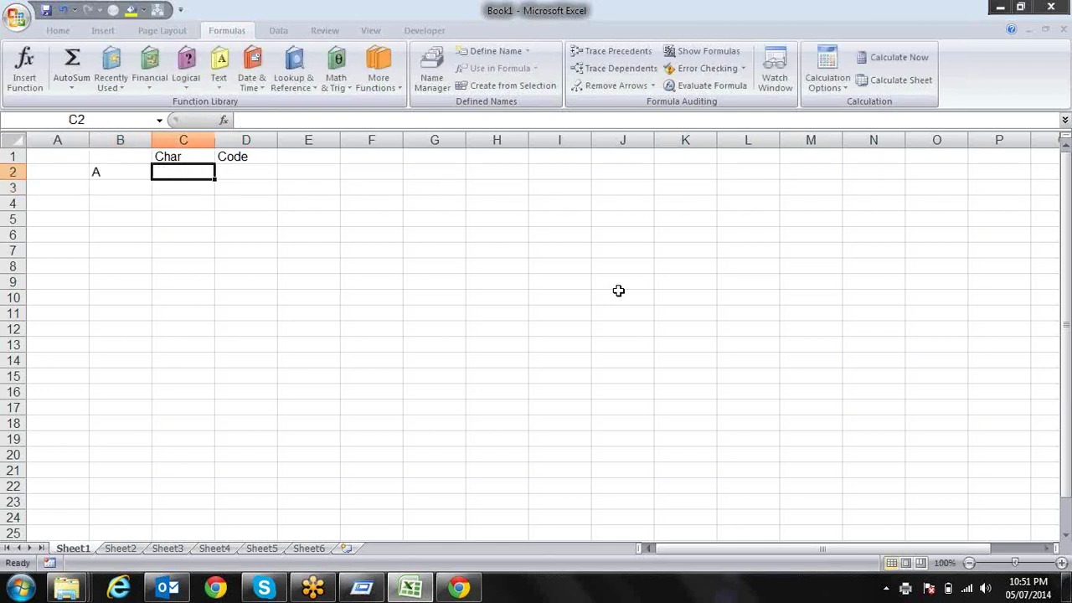
{"action": "key", "text": "Right"}
Step: Enter =CODE(B2) in D2 to get 65
{"action": "type", "text": "=C"}
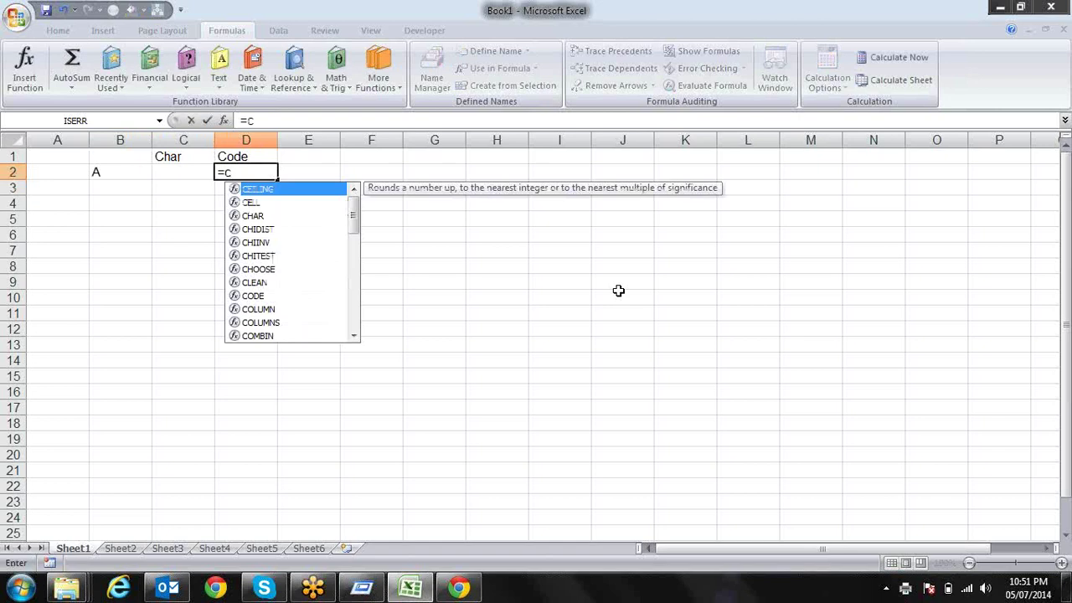
{"action": "type", "text": "ODE("}
{"action": "key", "text": "Left"}
{"action": "key", "text": "Left"}
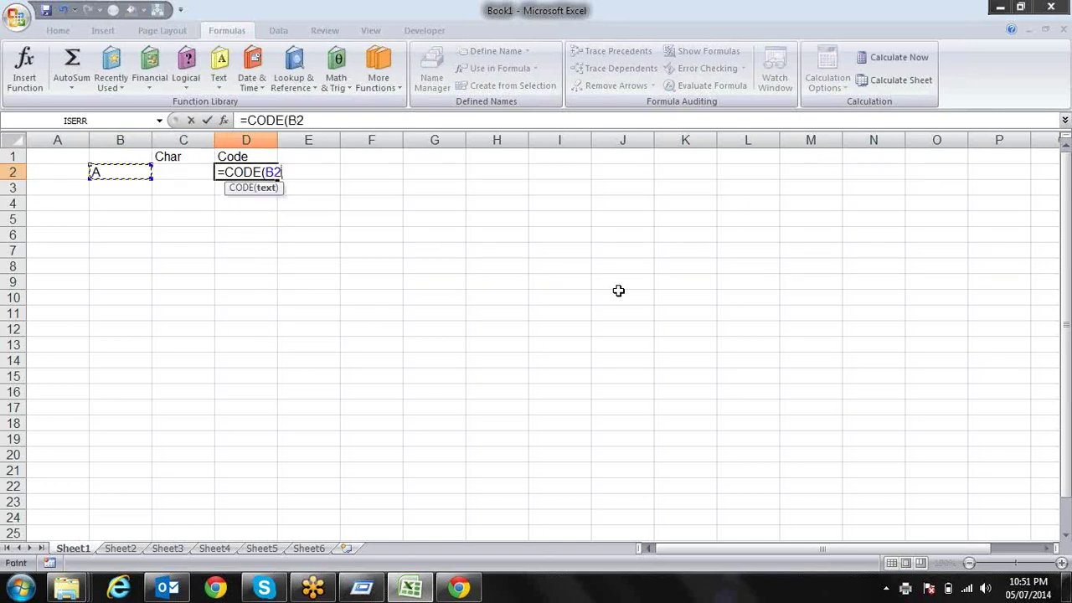
{"action": "type", "text": ")"}
{"action": "key", "text": "Return"}
{"action": "key", "text": "Up"}
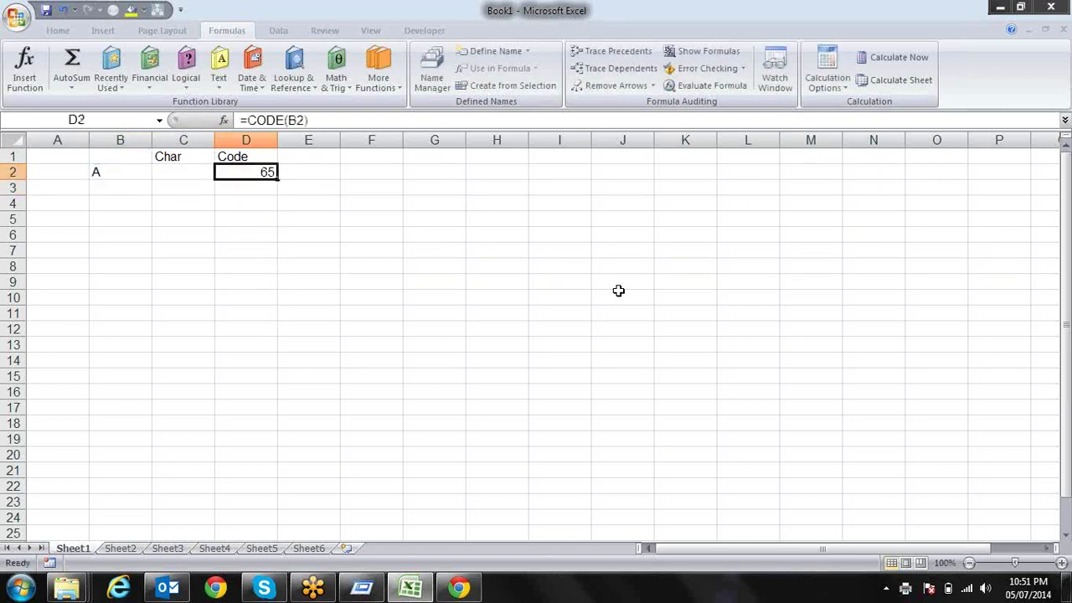
Step: Enter =CHAR(D2) in C2 to turn 65 back into A
{"action": "key", "text": "Left"}
{"action": "type", "text": "="}
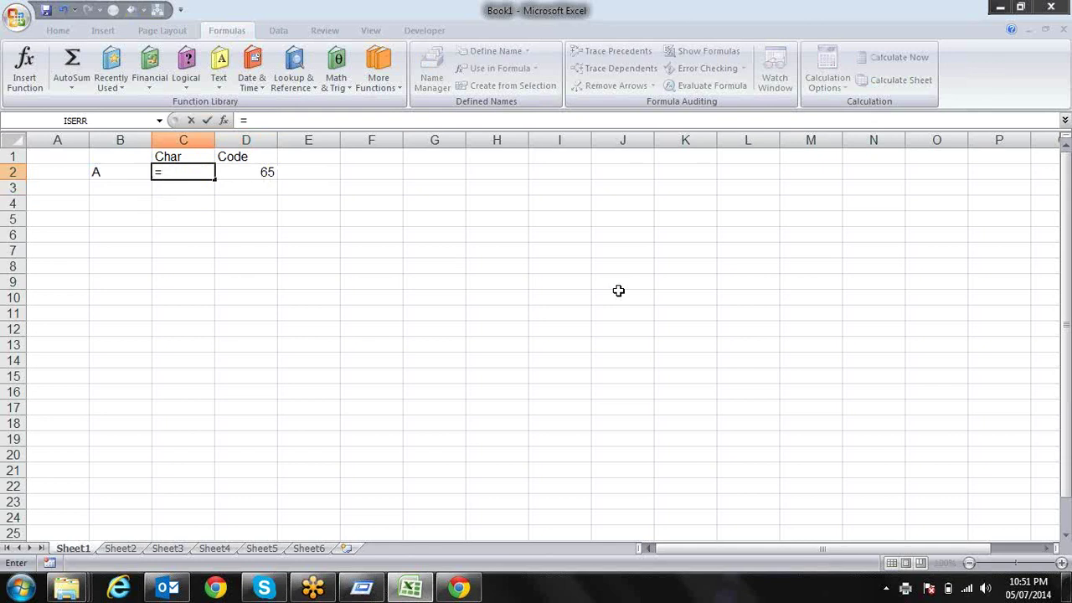
{"action": "type", "text": "char"}
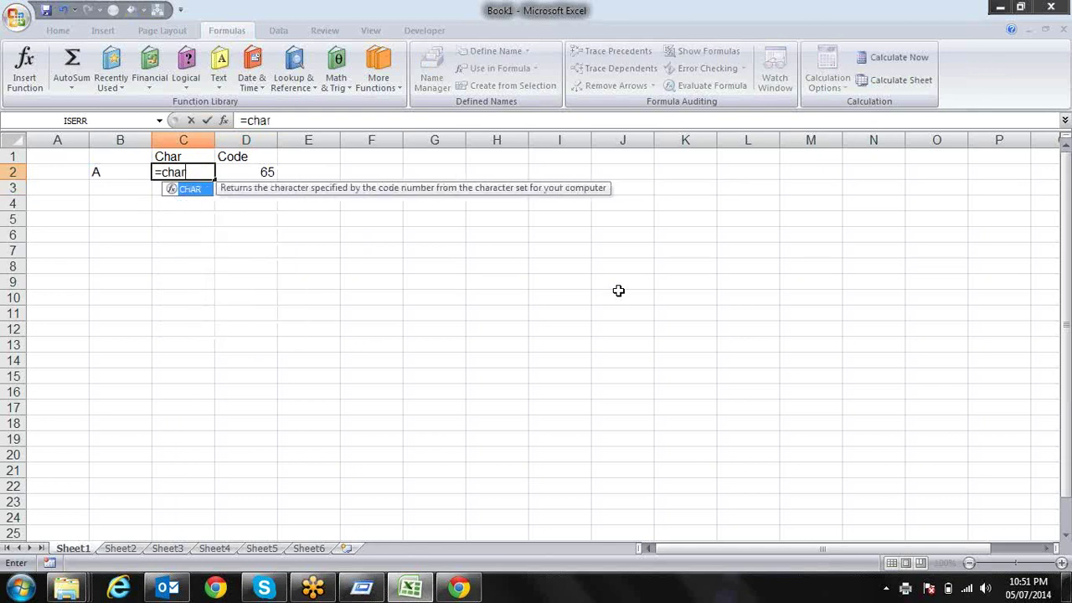
{"action": "key", "text": "Tab"}
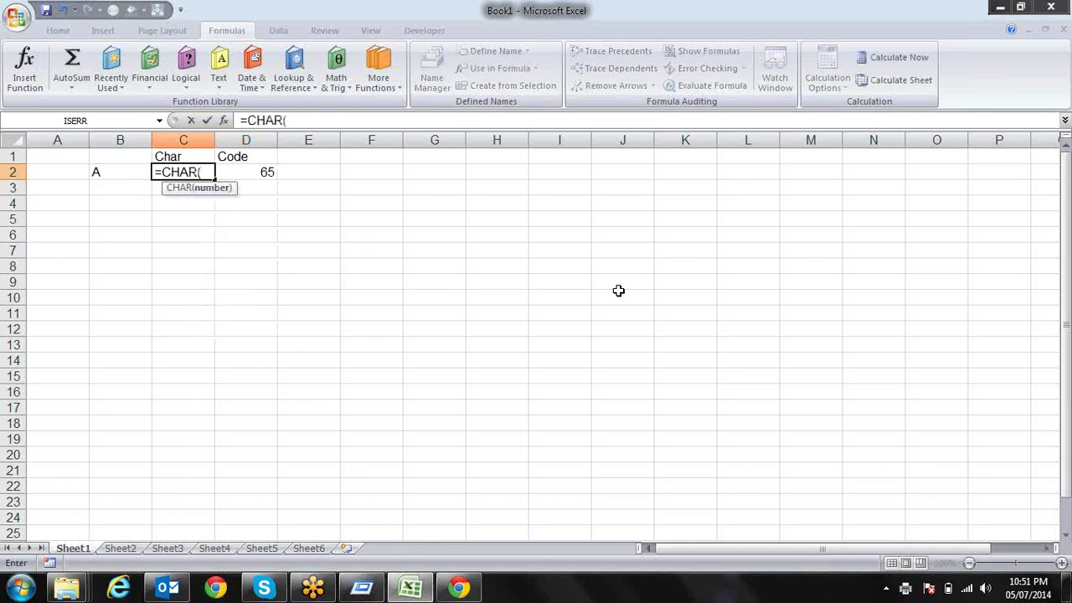
{"action": "key", "text": "Right"}
{"action": "type", "text": ")"}
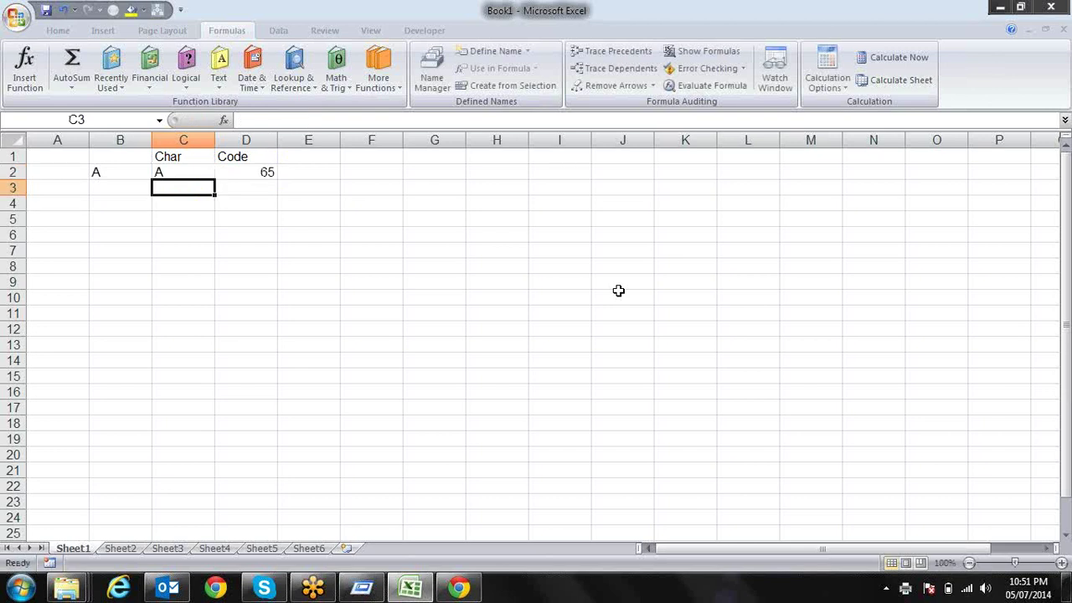
Step: Clear the test cells A1:D2 and move back to C2
{"action": "key", "text": "Right"}
{"action": "key", "text": "Up"}
{"action": "key", "text": "Up"}
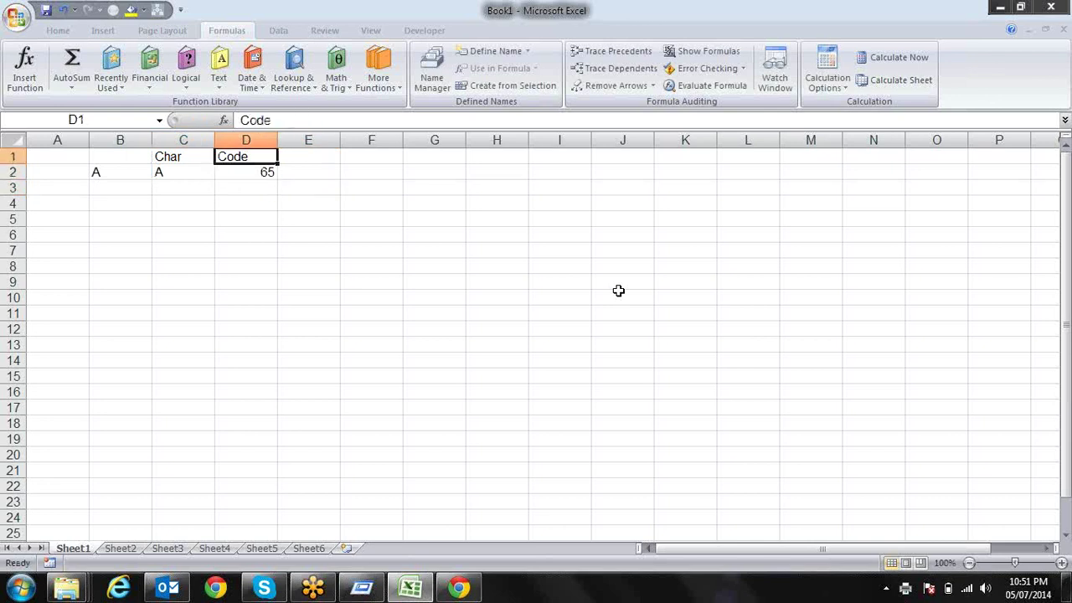
{"action": "key", "text": "Left"}
{"action": "key", "text": "Left"}
{"action": "key", "text": "Left"}
{"action": "key", "text": "shift+Right"}
{"action": "key", "text": "shift+Right"}
{"action": "key", "text": "shift+Right"}
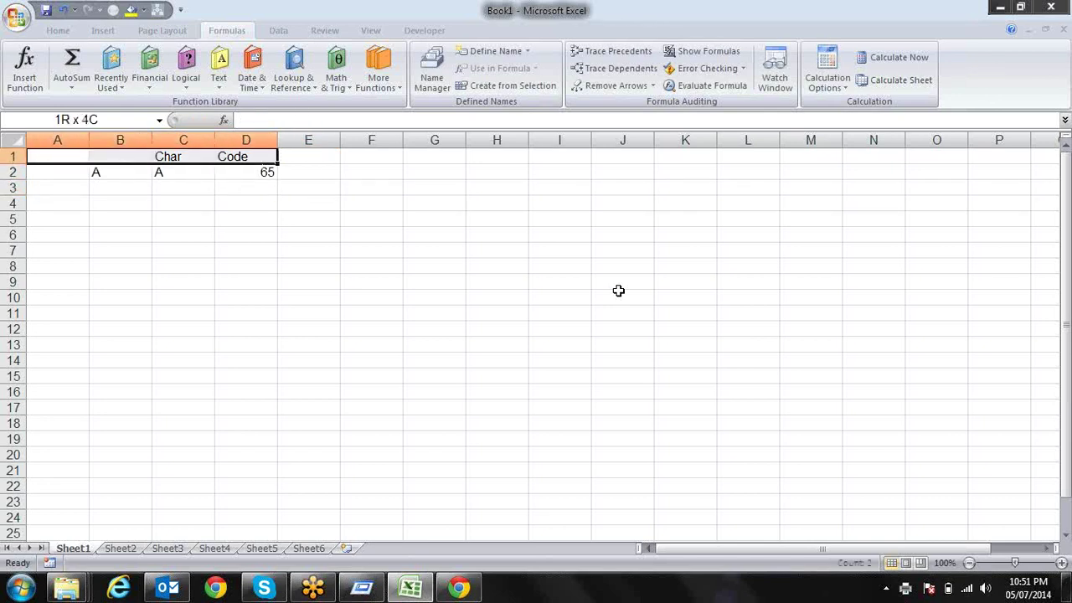
{"action": "key", "text": "shift+Down"}
{"action": "key", "text": "Delete"}
{"action": "key", "text": "Right"}
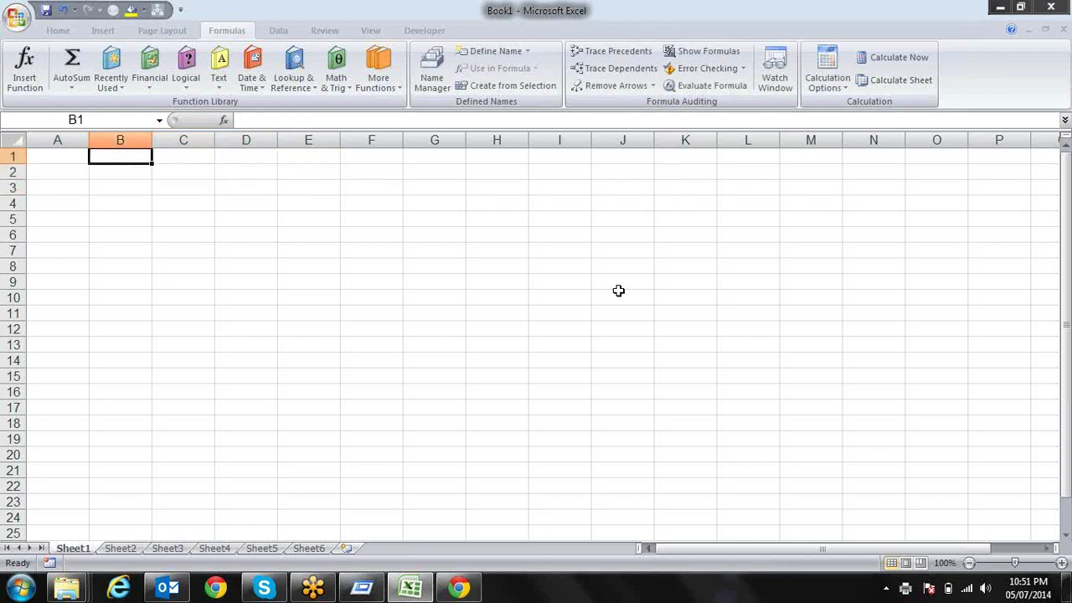
{"action": "key", "text": "Right"}
{"action": "key", "text": "Down"}
{"action": "key", "text": "shift+Down"}
{"action": "key", "text": "shift+Down"}
{"action": "key", "text": "shift+Down"}
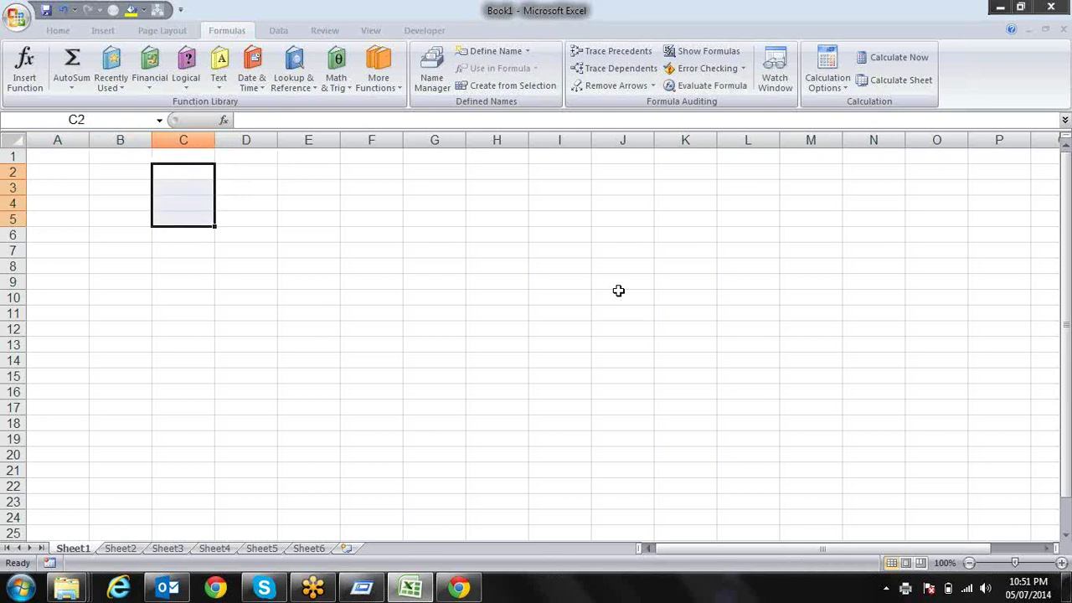
Step: Type A in C2 and enter =CODE(C2) in C3
{"action": "key", "text": "Up"}
{"action": "key", "text": "Down"}
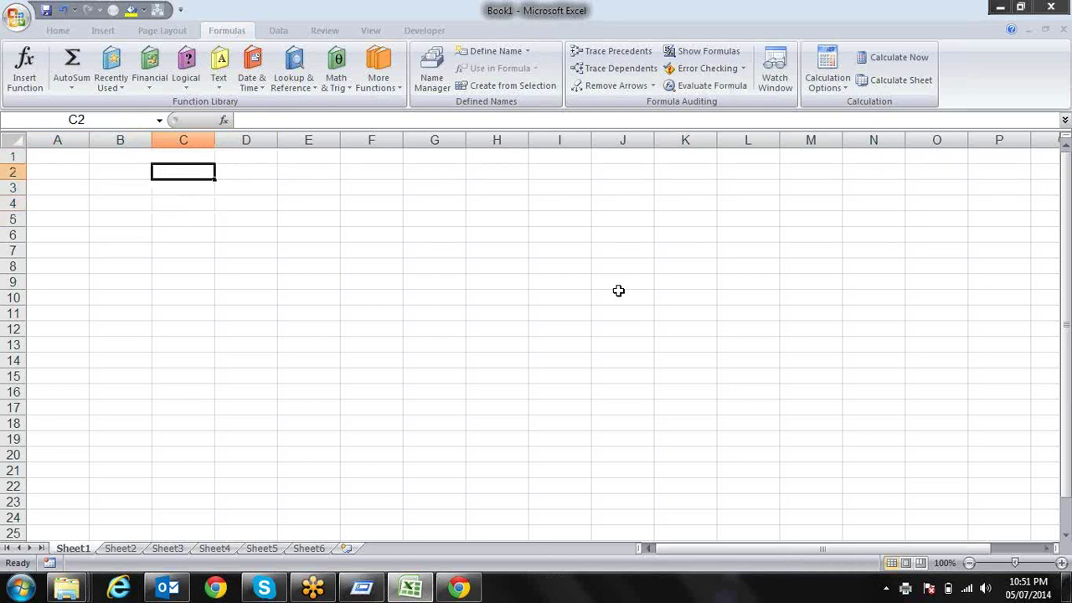
{"action": "type", "text": "A"}
{"action": "key", "text": "Return"}
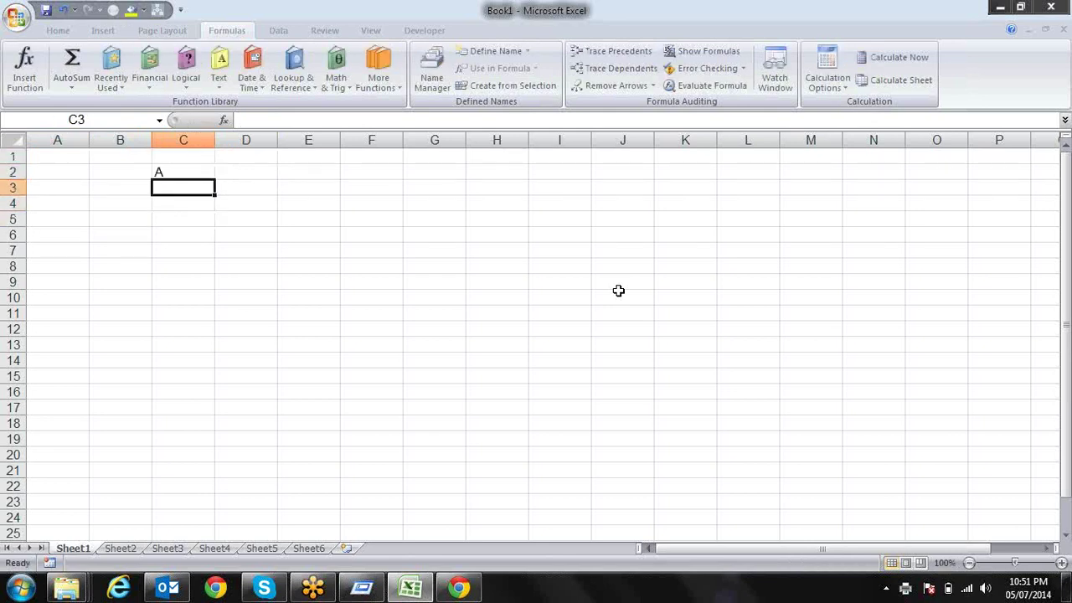
{"action": "type", "text": "=cho"}
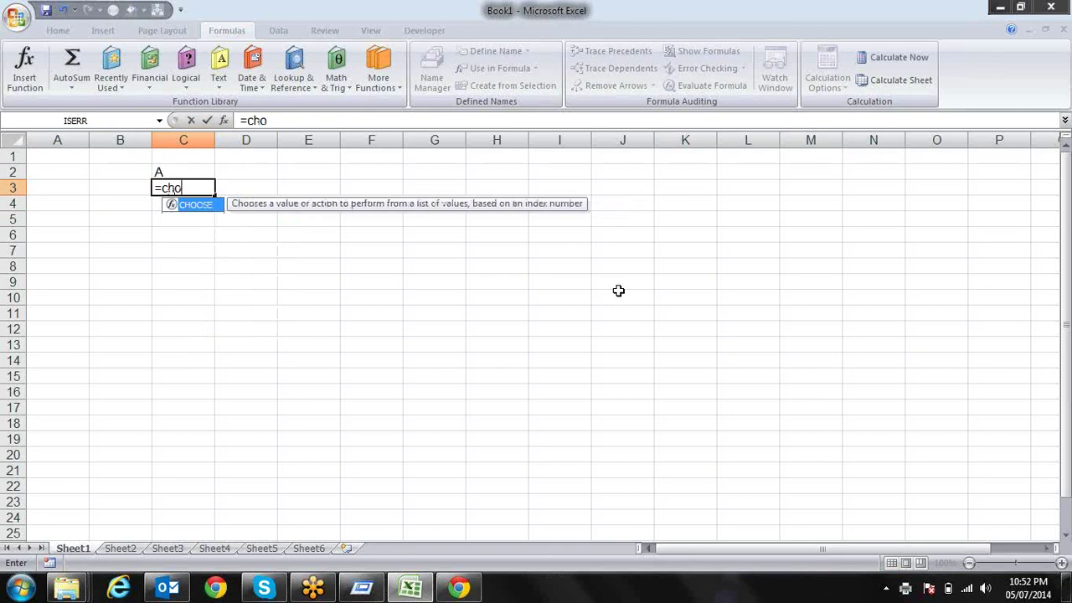
{"action": "key", "text": "BackSpace"}
{"action": "key", "text": "BackSpace"}
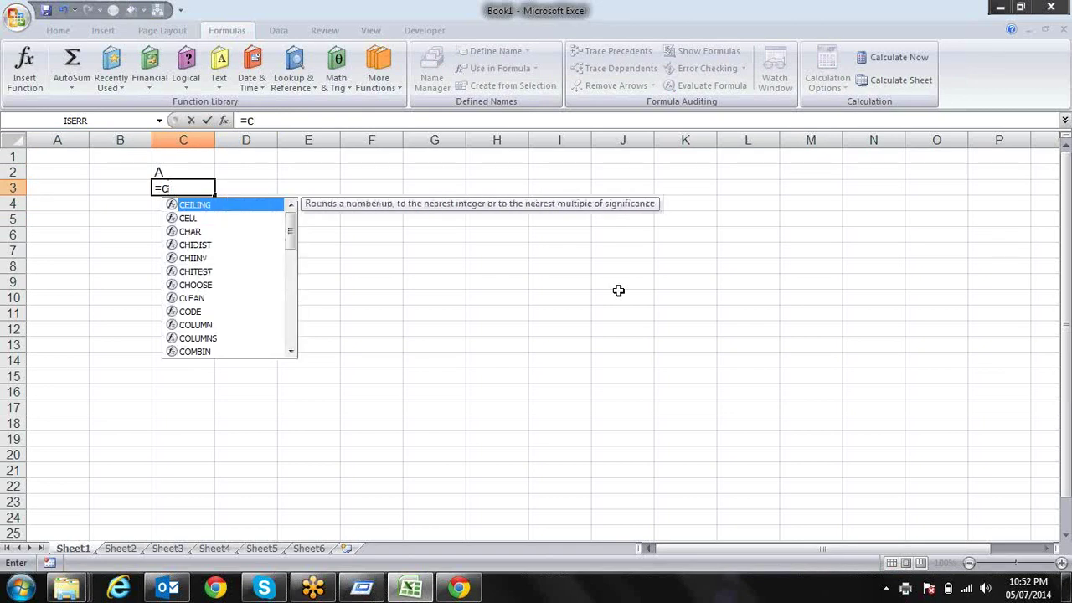
{"action": "type", "text": "o"}
{"action": "key", "text": "Tab"}
{"action": "key", "text": "Up"}
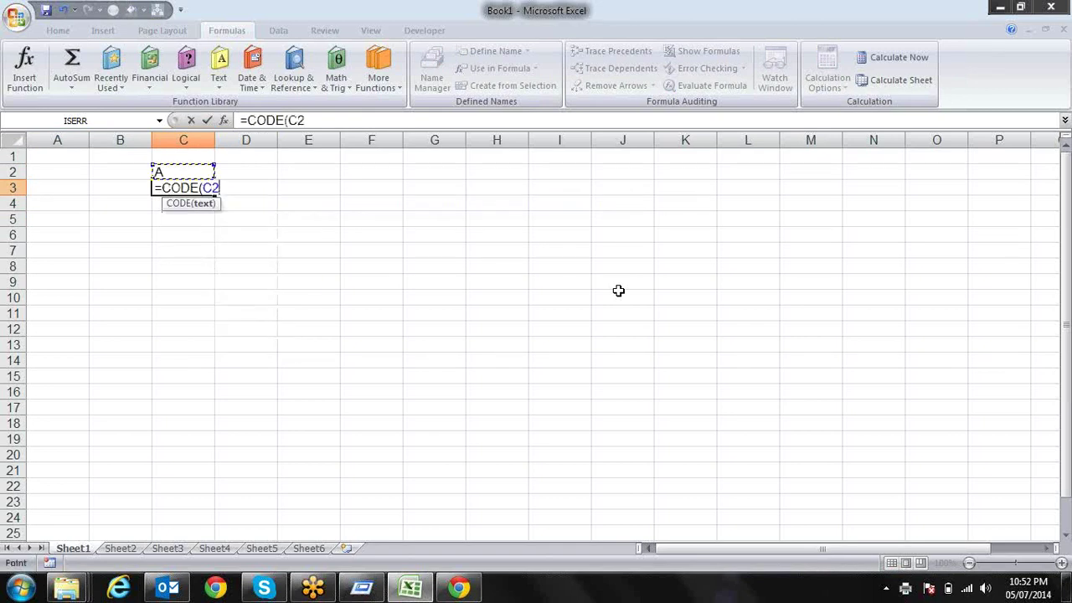
{"action": "type", "text": ")"}
{"action": "key", "text": "Return"}
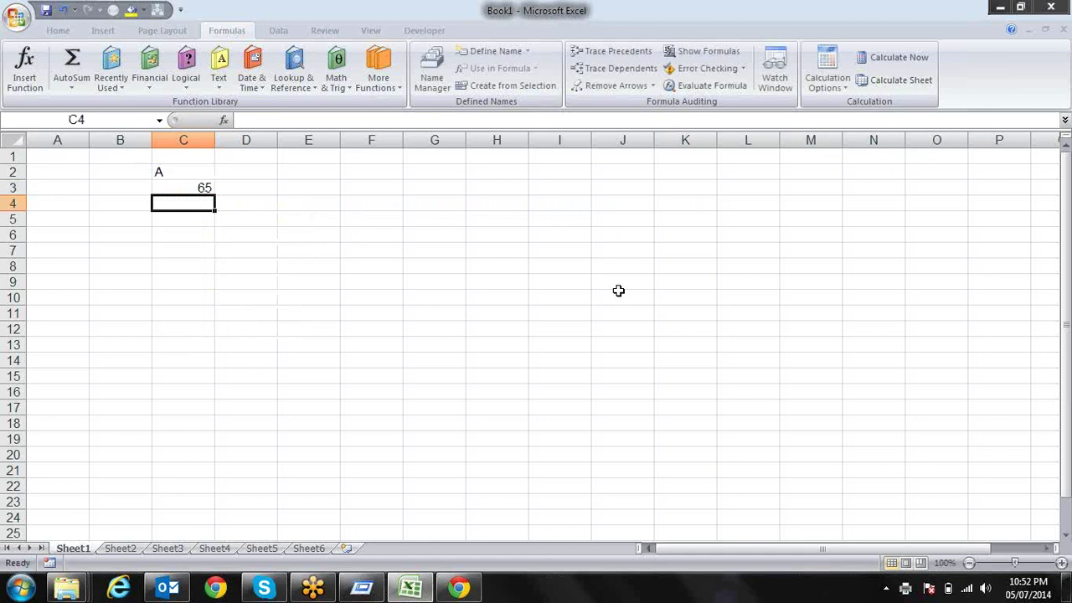
{"action": "key", "text": "Up"}
Step: Change C3 to =CHAR(CODE(C2)+1) and fill it down to C17
{"action": "key", "text": "F2"}
{"action": "key", "text": "Left"}
{"action": "key", "text": "Left"}
{"action": "key", "text": "Home"}
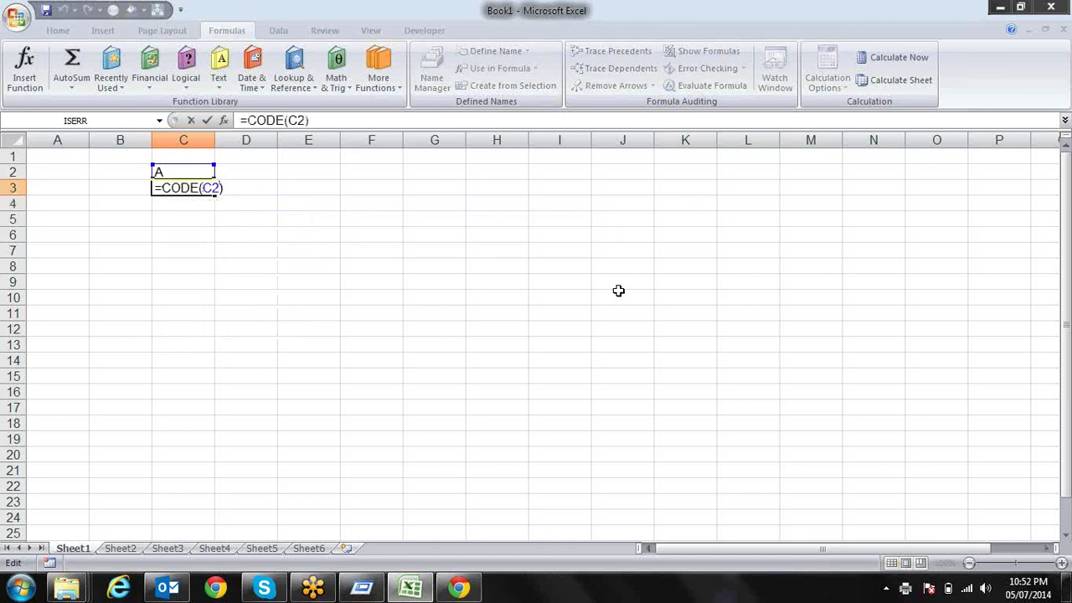
{"action": "key", "text": "Right"}
{"action": "type", "text": "ch"}
{"action": "key", "text": "Tab"}
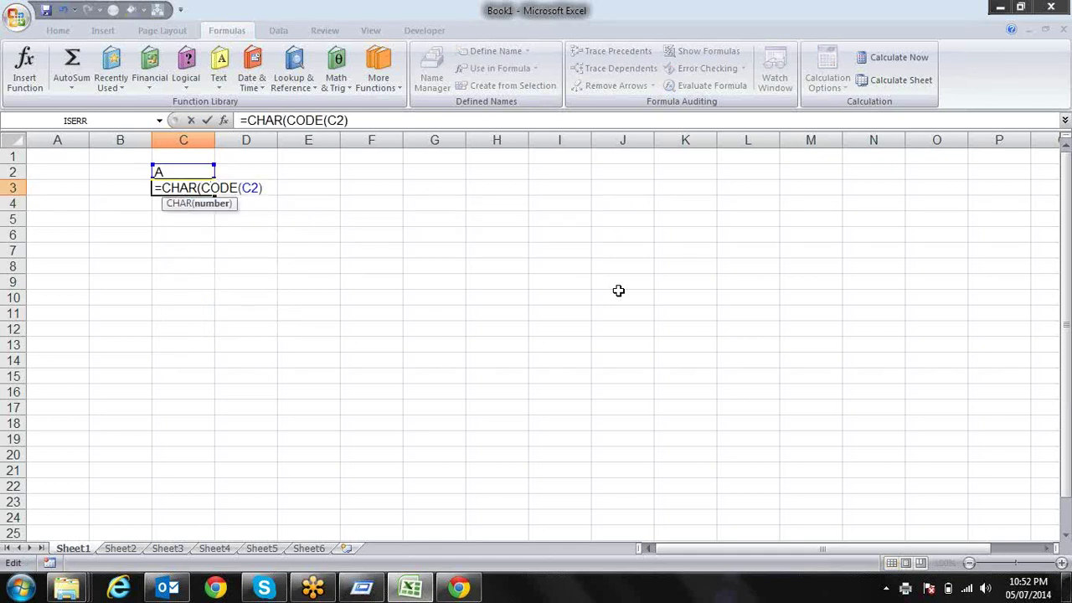
{"action": "key", "text": "Right"}
{"action": "key", "text": "Right"}
{"action": "key", "text": "Right"}
{"action": "key", "text": "Right"}
{"action": "type", "text": "+1"}
{"action": "type", "text": ")"}
{"action": "key", "text": "Return"}
{"action": "key", "text": "Up"}
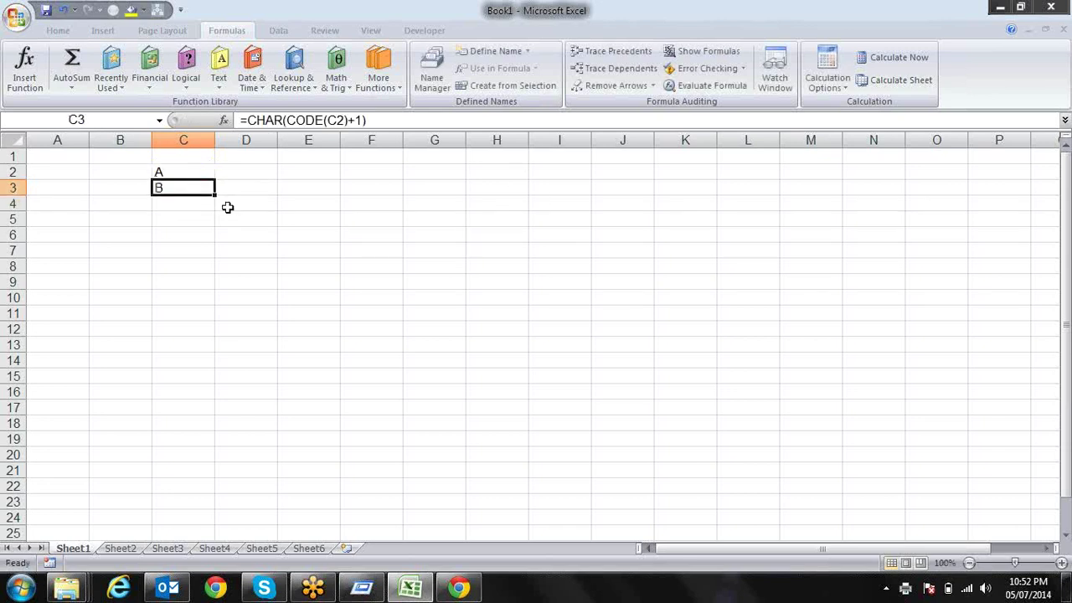
{"action": "left_click_drag", "start_coordinate": [215, 195], "coordinate": [215, 416]}
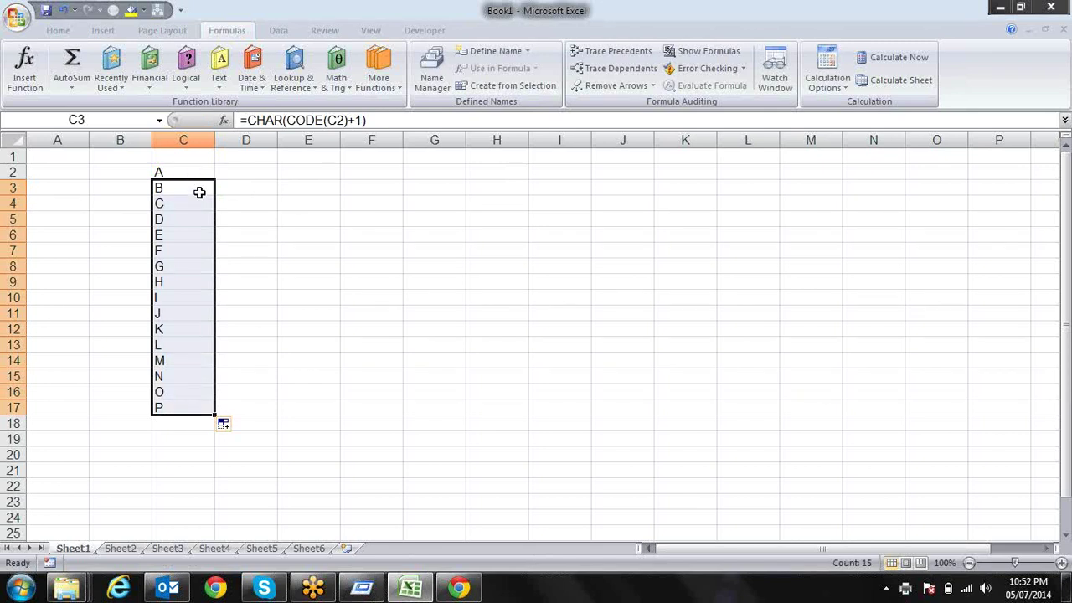
{"action": "left_click", "coordinate": [241, 176]}
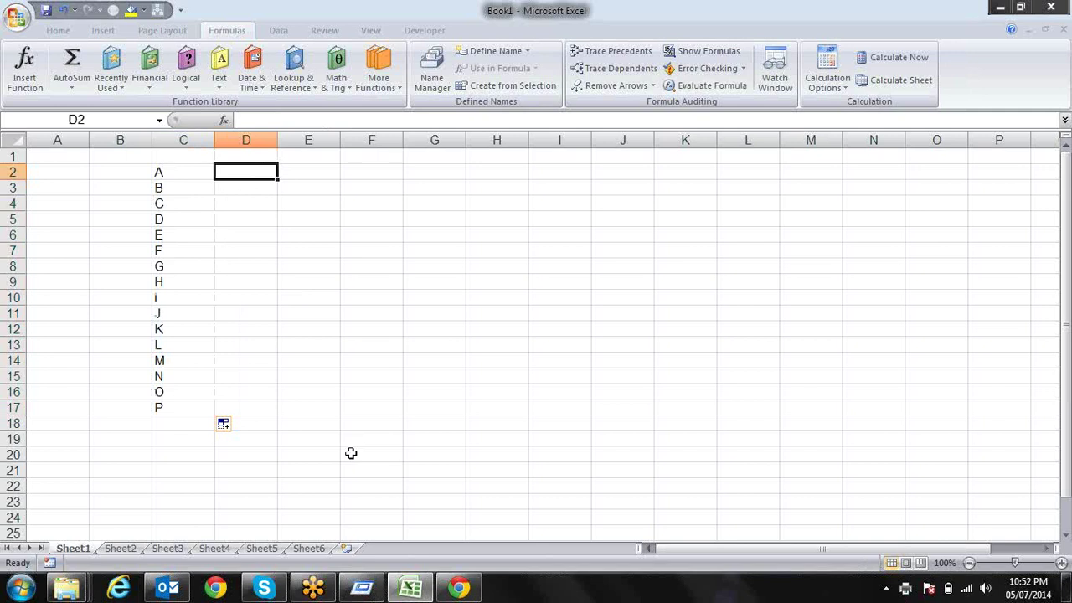
Step: Check the letters in column C, then enter =CODE(C2) in D2
{"action": "key", "text": "Left"}
{"action": "key", "text": "Down"}
{"action": "key", "text": "Down"}
{"action": "key", "text": "Down"}
{"action": "key", "text": "Down"}
{"action": "key", "text": "Down"}
{"action": "key", "text": "Down"}
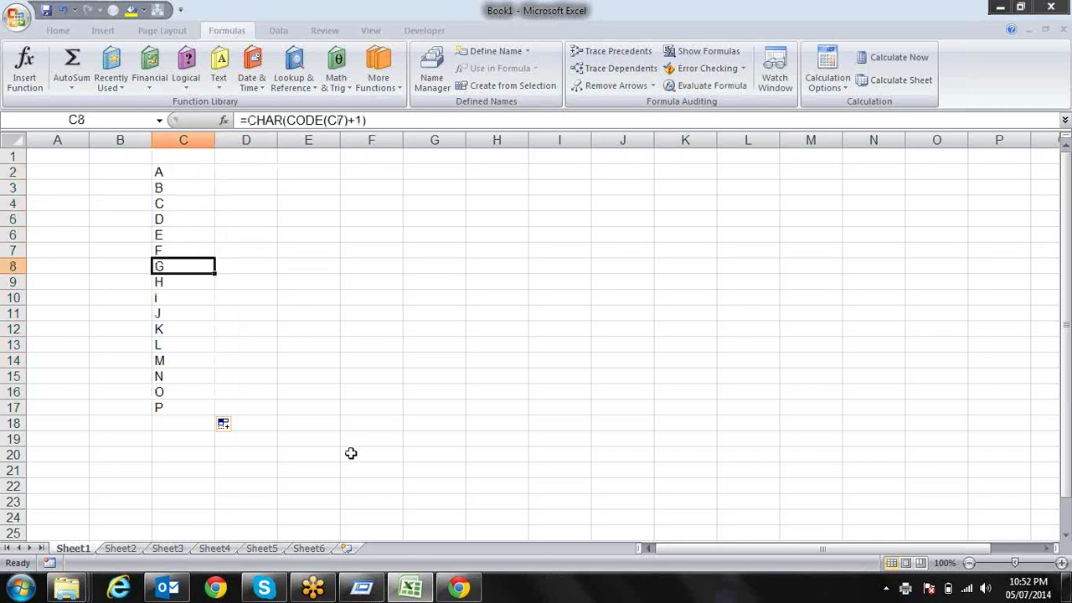
{"action": "key", "text": "Down"}
{"action": "key", "text": "Down"}
{"action": "key", "text": "Down"}
{"action": "key", "text": "Up"}
{"action": "key", "text": "Up"}
{"action": "key", "text": "Up"}
{"action": "key", "text": "Up"}
{"action": "key", "text": "Down"}
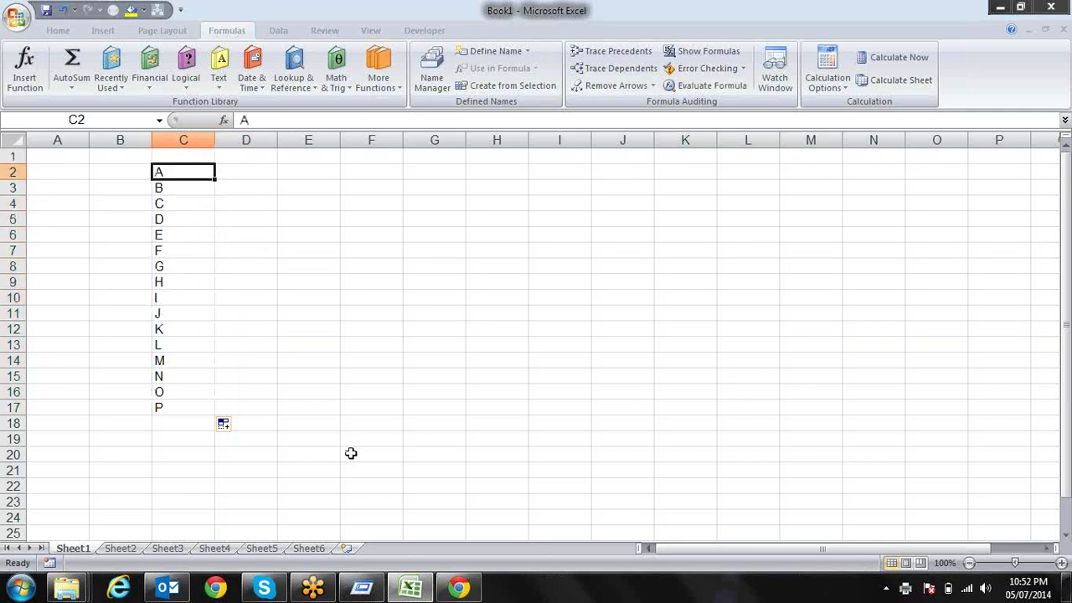
{"action": "key", "text": "Right"}
{"action": "type", "text": "="}
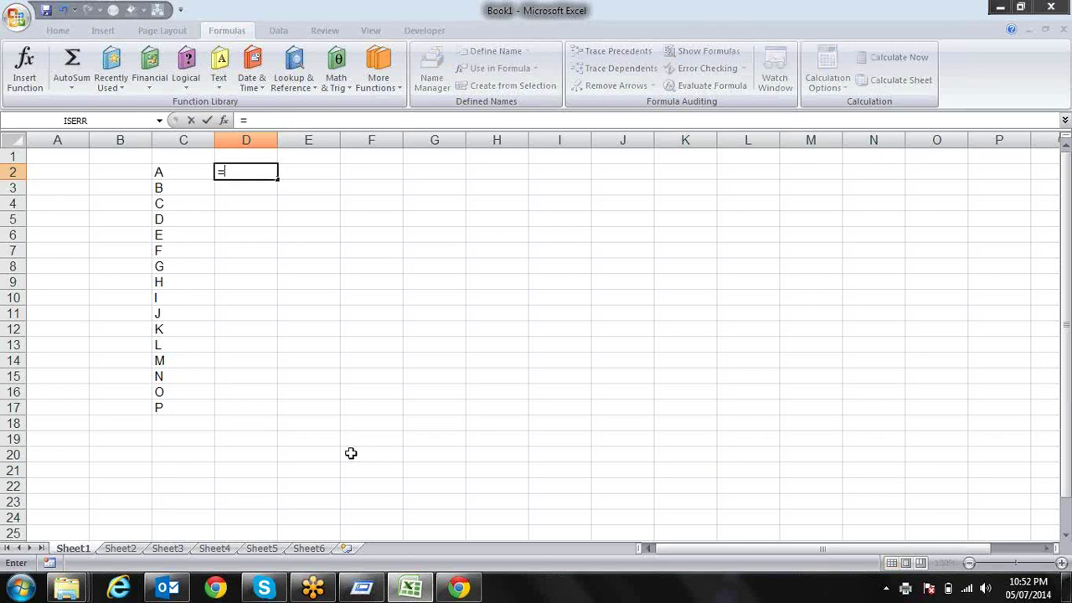
{"action": "type", "text": "cho"}
{"action": "key", "text": "BackSpace"}
{"action": "key", "text": "BackSpace"}
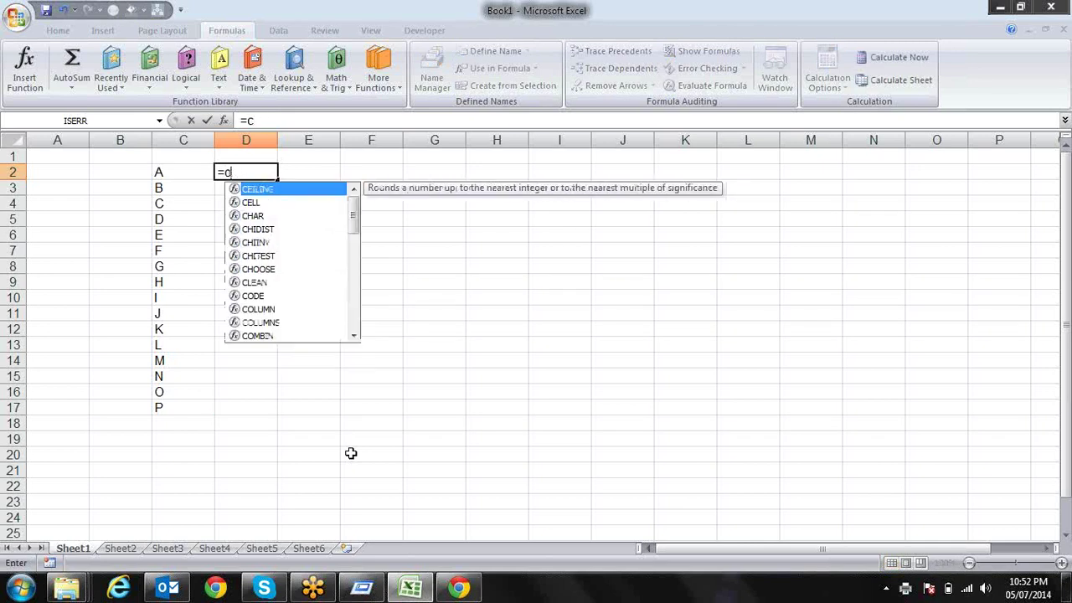
{"action": "type", "text": "ode"}
{"action": "key", "text": "Tab"}
{"action": "key", "text": "Left"}
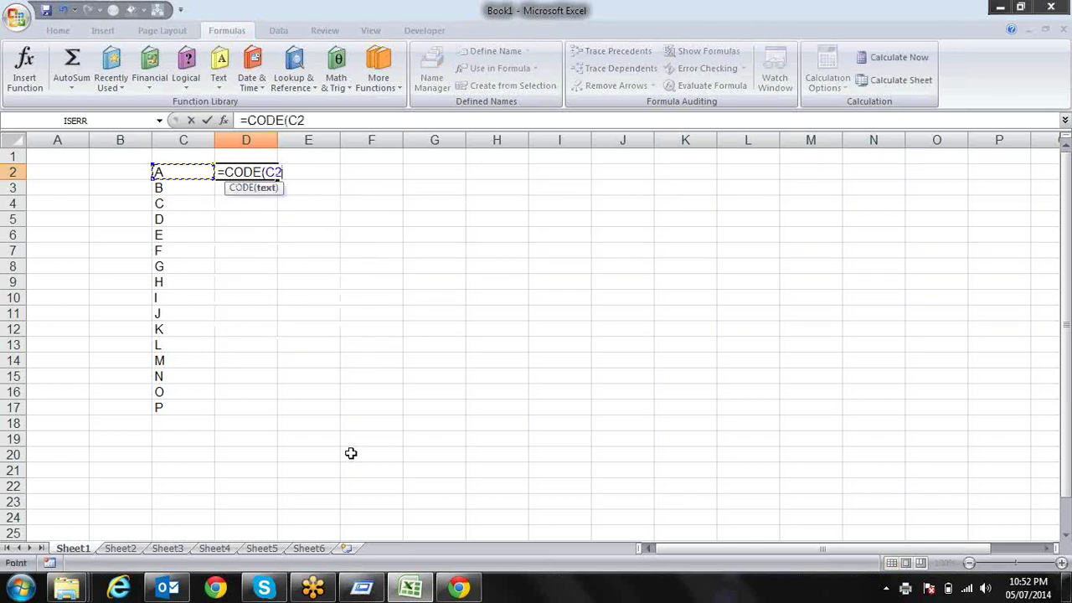
{"action": "type", "text": ")"}
{"action": "key", "text": "Return"}
Step: Change D2 to =CODE(C2)+32 and fill it down to D17
{"action": "key", "text": "Up"}
{"action": "key", "text": "F2"}
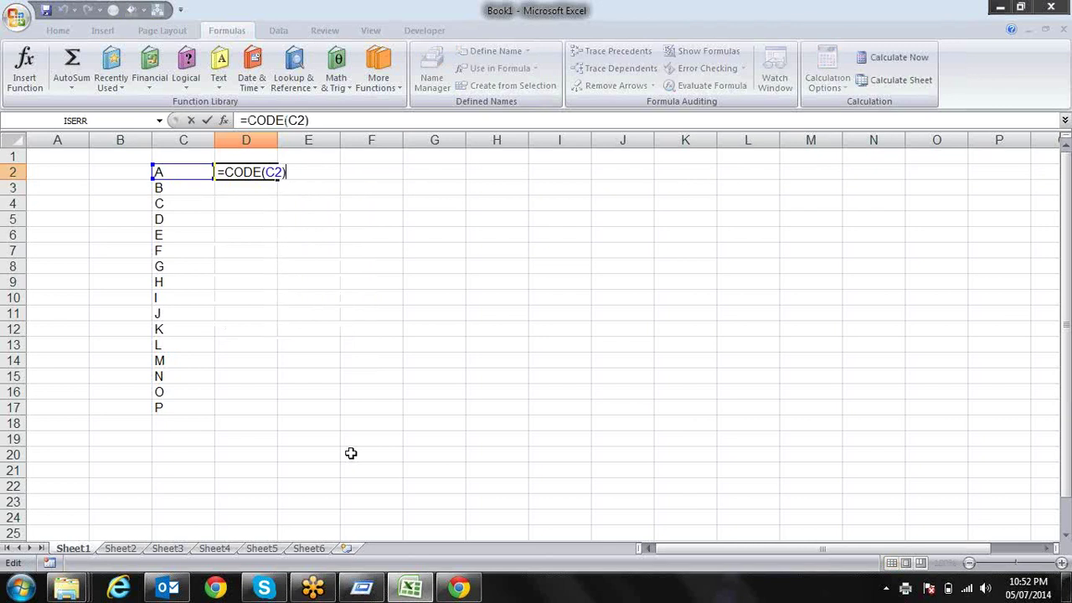
{"action": "type", "text": "+"}
{"action": "type", "text": "31"}
{"action": "key", "text": "BackSpace"}
{"action": "type", "text": "2"}
{"action": "key", "text": "Return"}
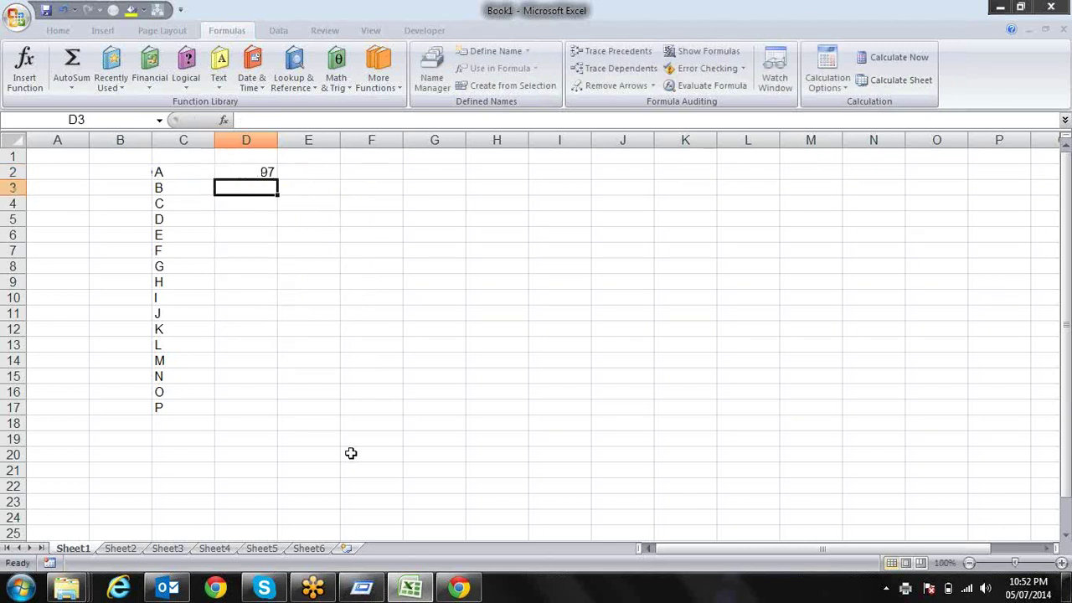
{"action": "key", "text": "Up"}
{"action": "key", "text": "F2"}
{"action": "key", "text": "Tab"}
{"action": "key", "text": "Left"}
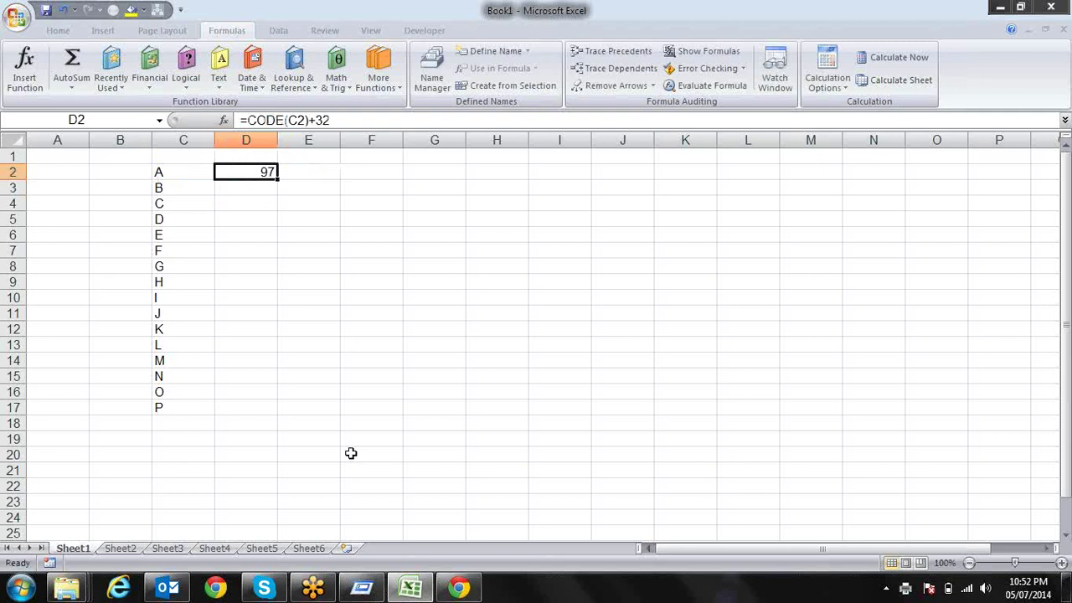
{"action": "left_click_drag", "start_coordinate": [278, 179], "coordinate": [262, 408]}
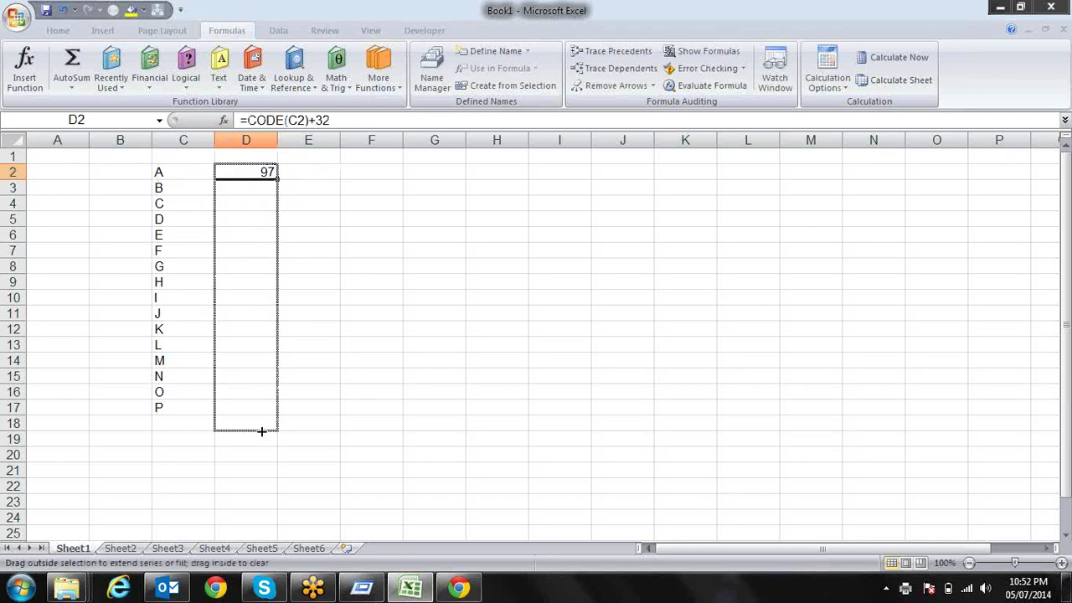
{"action": "left_click", "coordinate": [302, 171]}
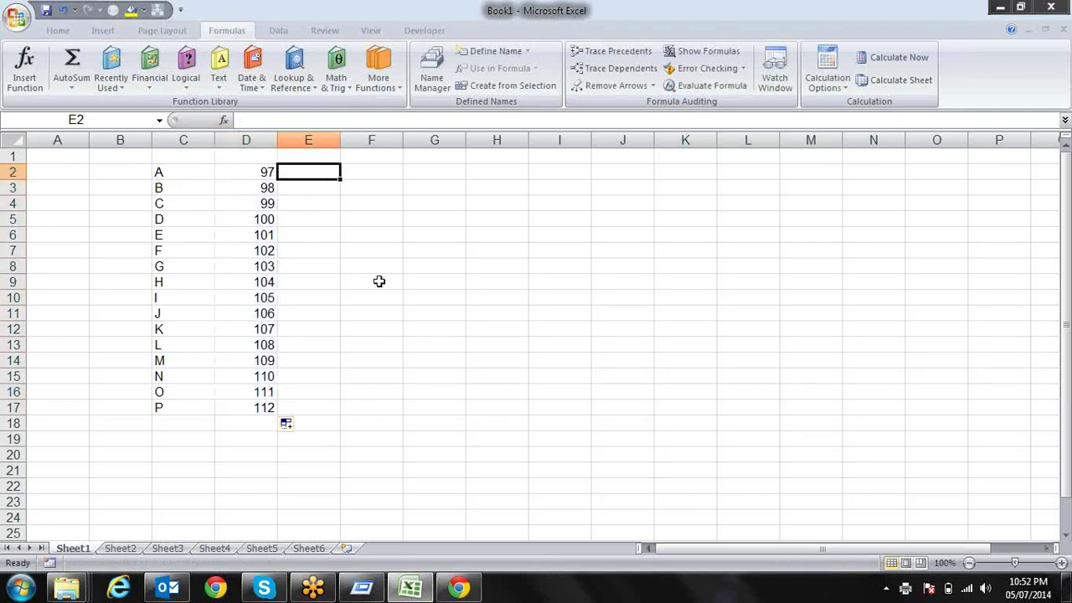
{"action": "type", "text": "=CO"}
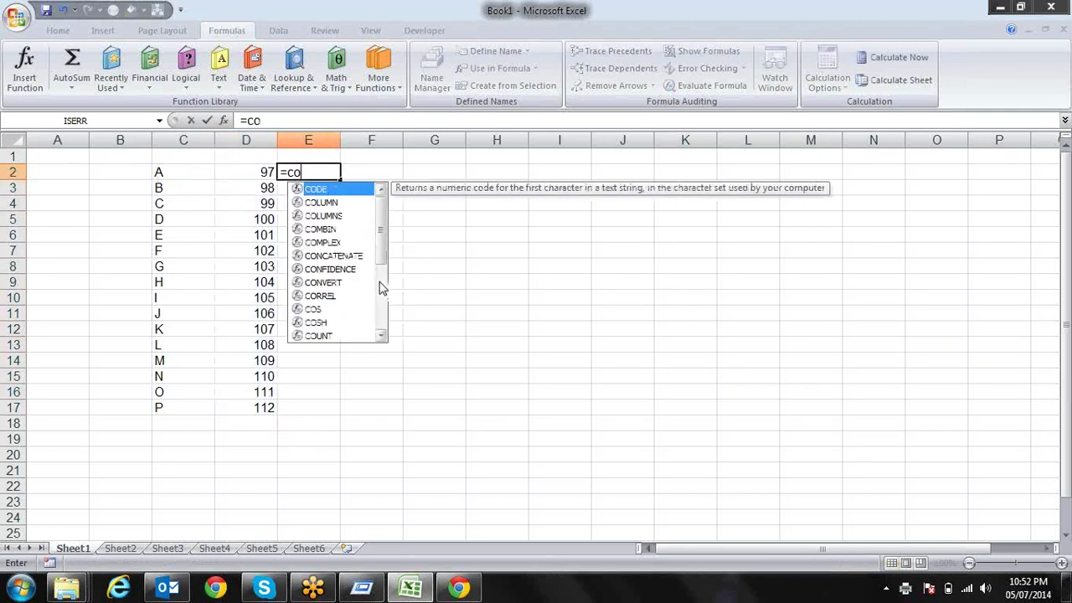
Step: Complete a CODE(D2) formula in E2, then erase it back to the equals sign
{"action": "key", "text": "Tab"}
{"action": "key", "text": "Left"}
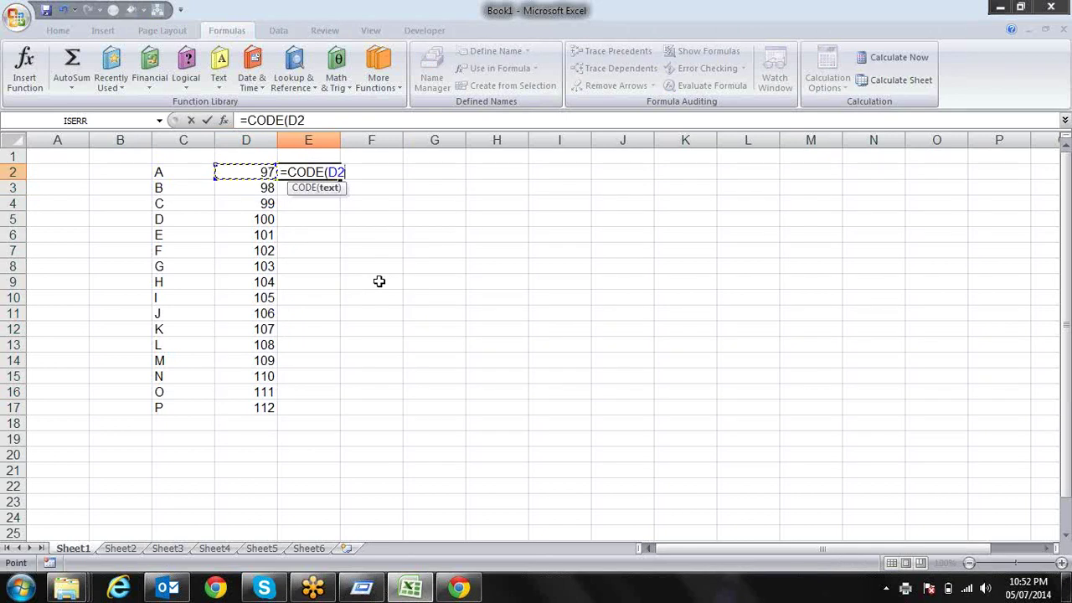
{"action": "type", "text": ")"}
{"action": "key", "text": "Return"}
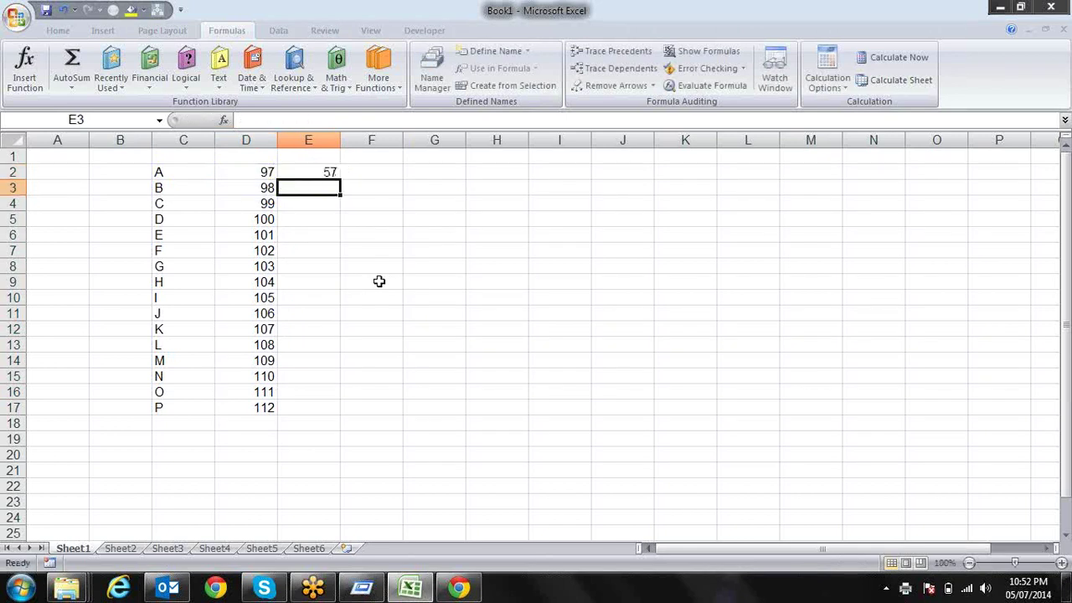
{"action": "key", "text": "Up"}
{"action": "key", "text": "F2"}
{"action": "key", "text": "BackSpace"}
{"action": "key", "text": "BackSpace"}
{"action": "key", "text": "BackSpace"}
{"action": "key", "text": "BackSpace"}
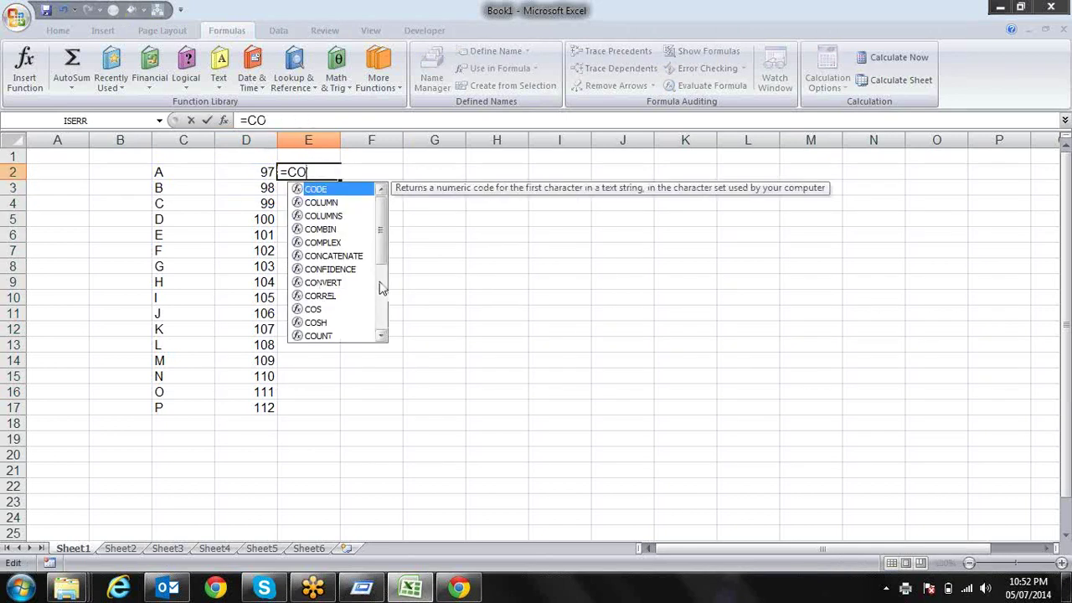
{"action": "key", "text": "BackSpace"}
{"action": "key", "text": "BackSpace"}
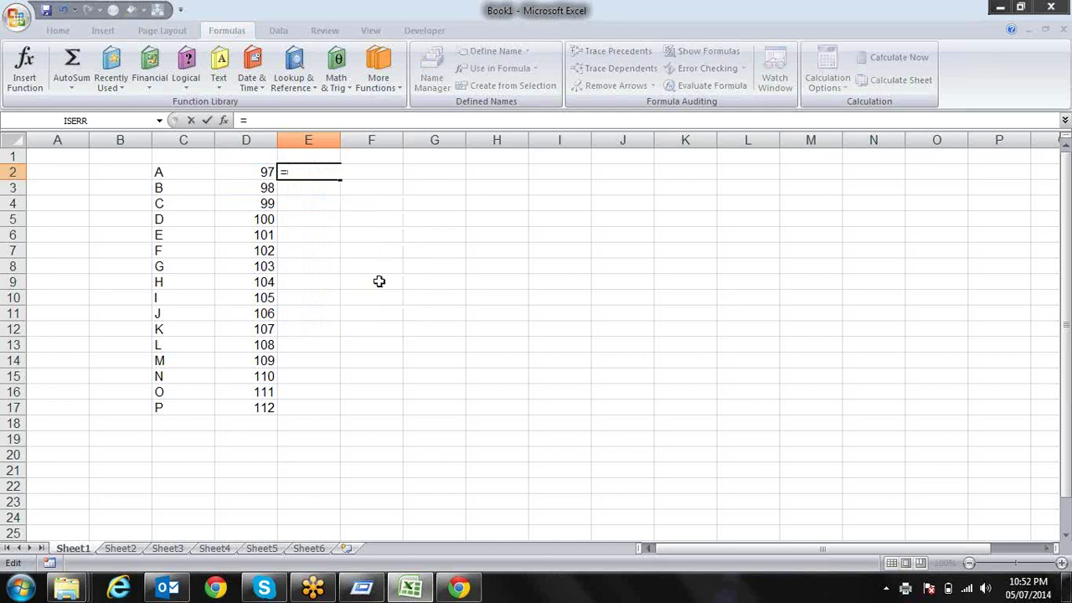
Step: Enter =CHAR(D2) in E2 and fill it down to E17
{"action": "type", "text": "ch"}
{"action": "key", "text": "Tab"}
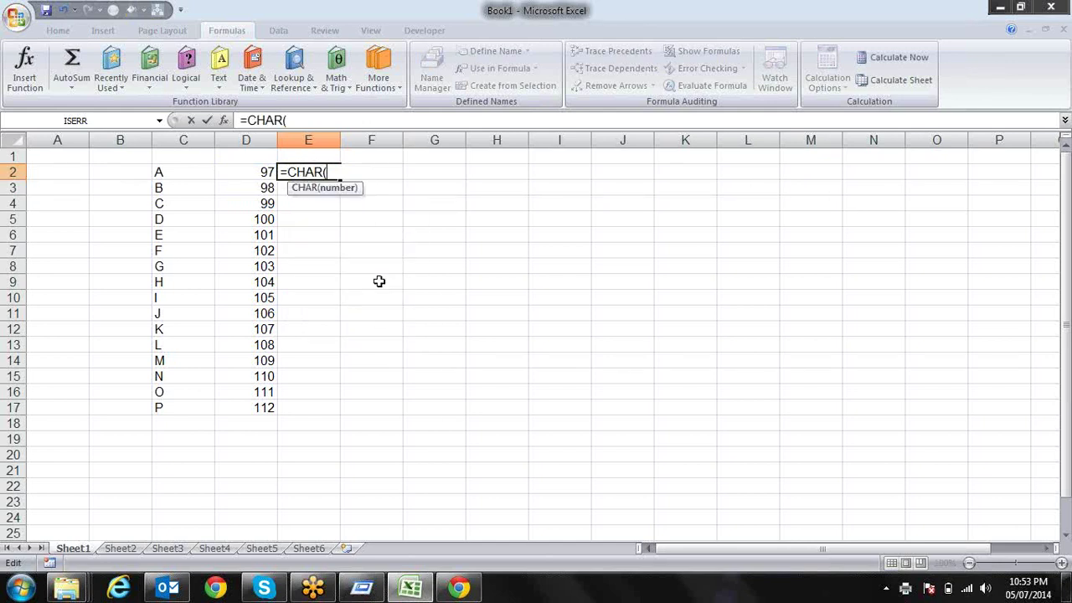
{"action": "left_click", "coordinate": [266, 171]}
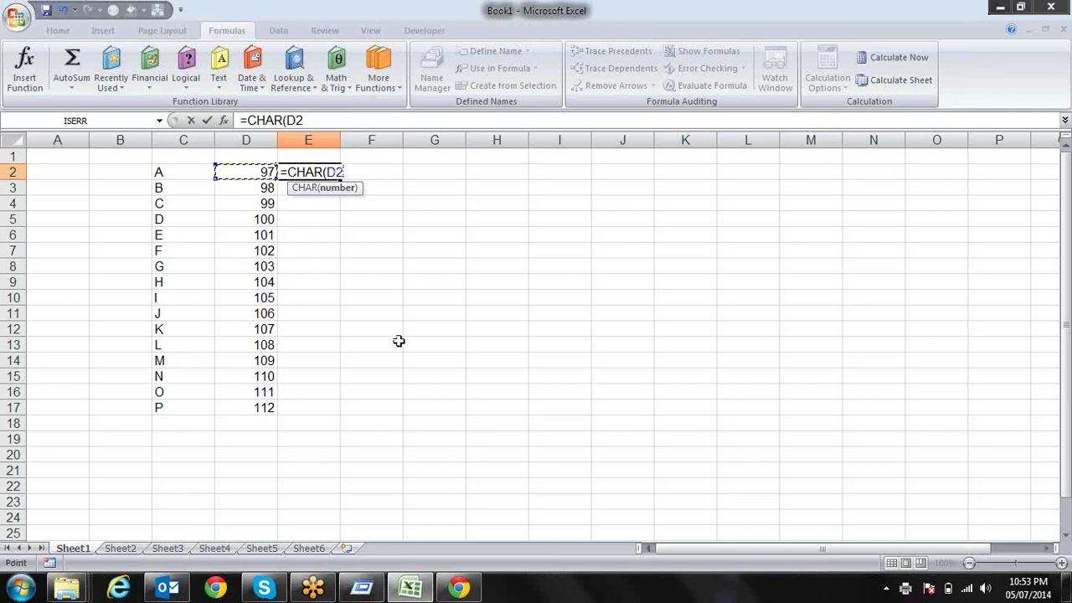
{"action": "type", "text": ")"}
{"action": "key", "text": "ctrl+Return"}
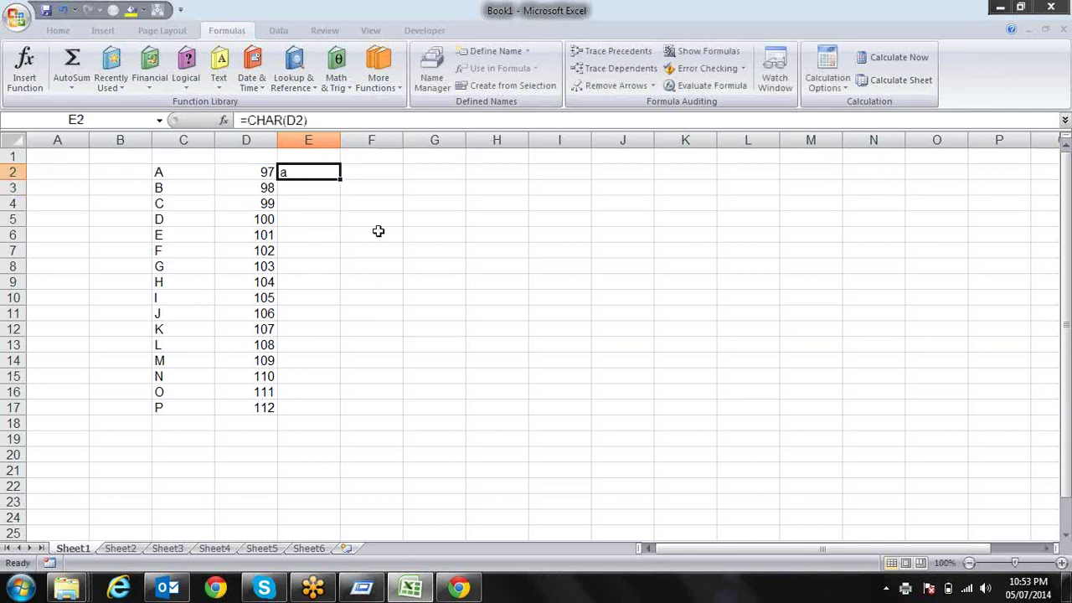
{"action": "left_click_drag", "start_coordinate": [339, 181], "coordinate": [342, 413]}
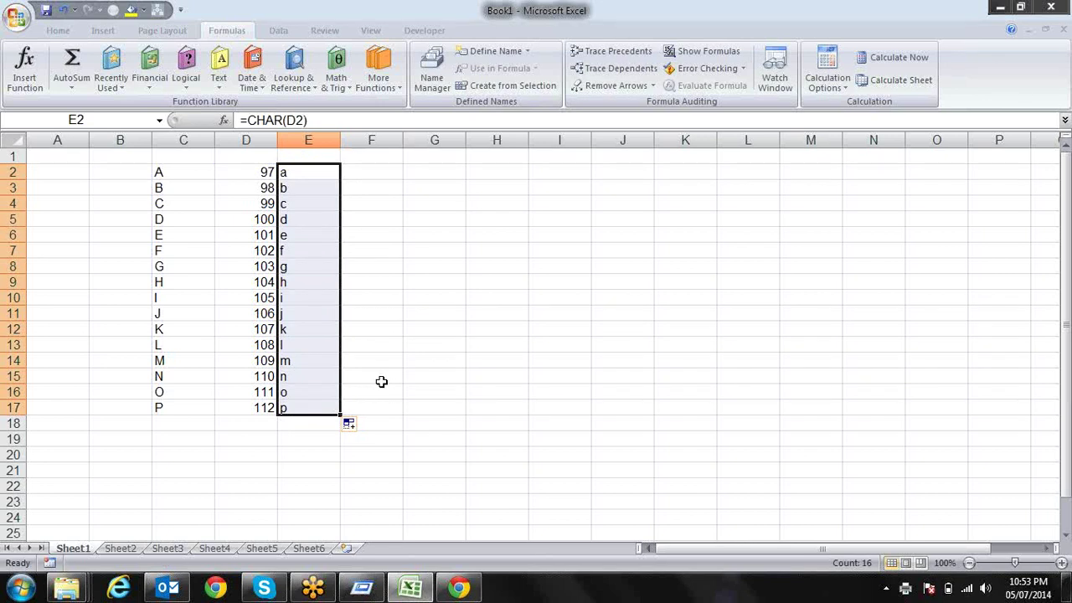
{"action": "left_click", "coordinate": [410, 237]}
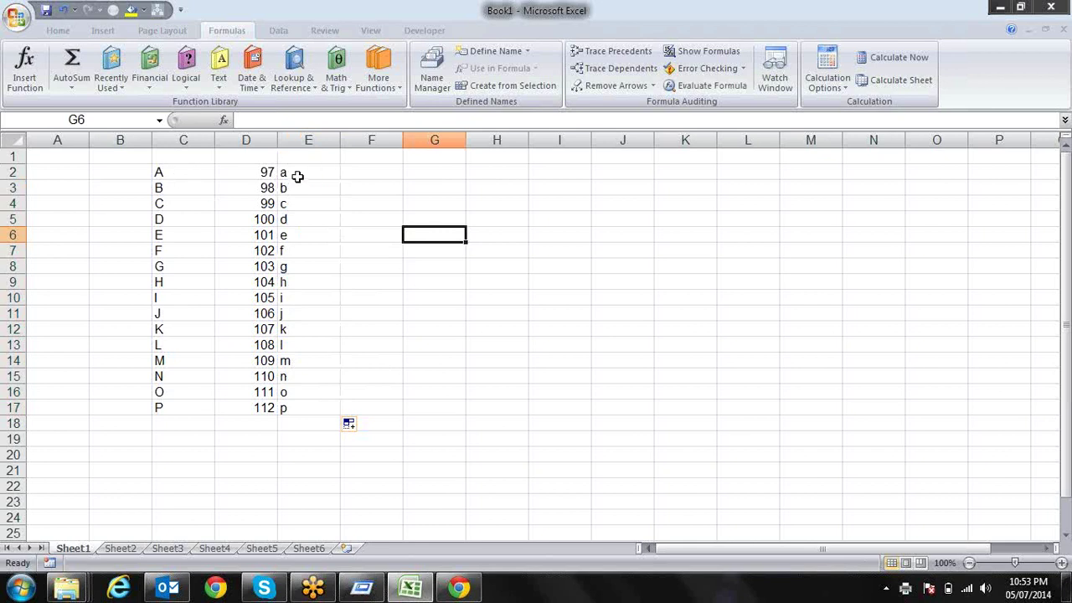
Step: Select the letter and character-code table C2:E17 and delete its contents
{"action": "left_click_drag", "start_coordinate": [284, 172], "coordinate": [272, 172]}
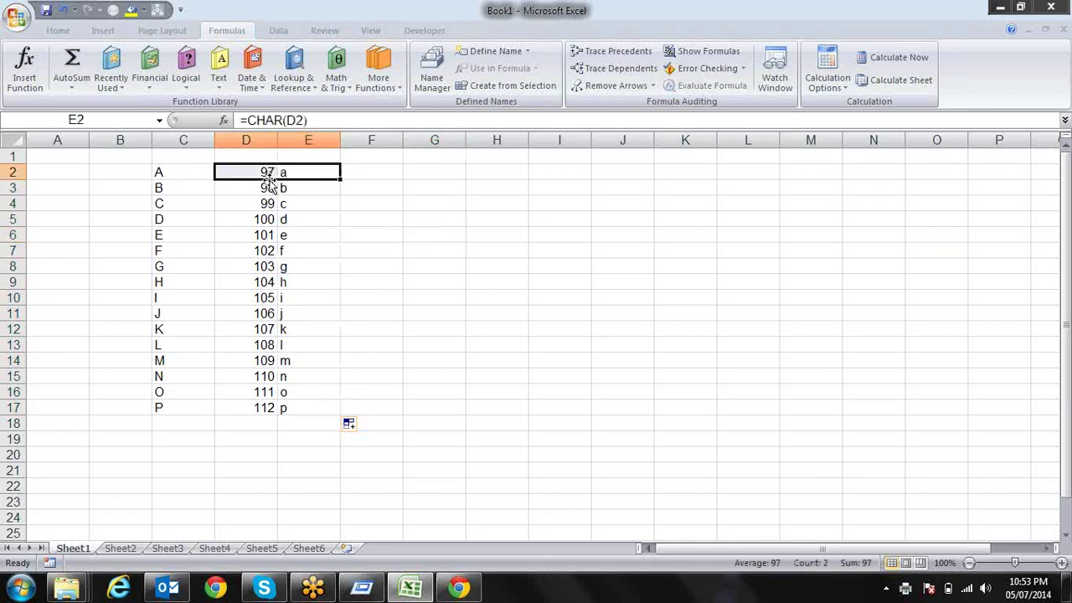
{"action": "left_click", "coordinate": [322, 187]}
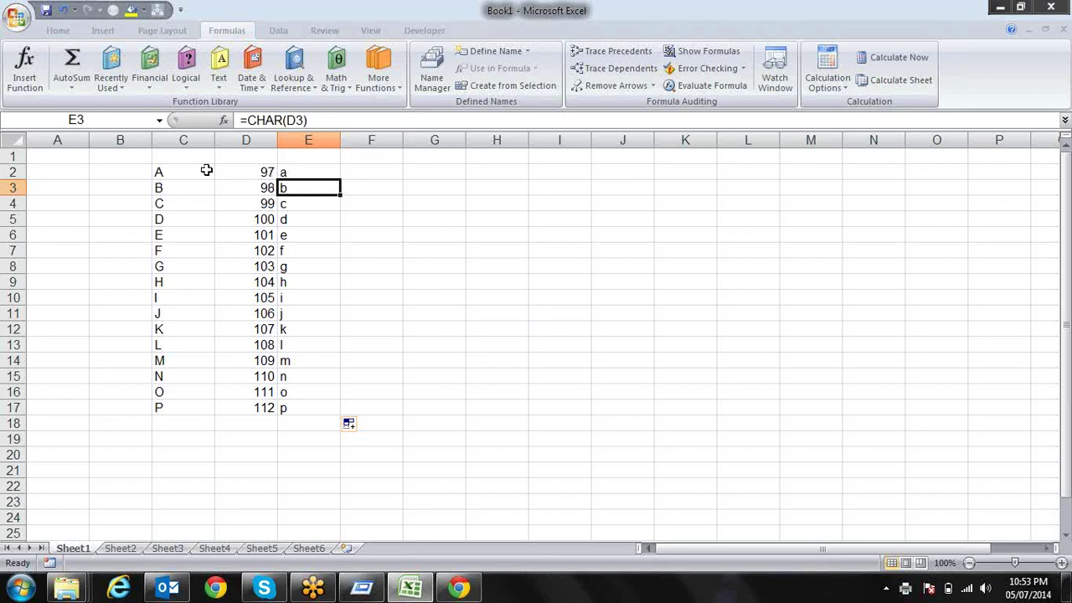
{"action": "key", "text": "Up"}
{"action": "key", "text": "Left"}
{"action": "key", "text": "Left"}
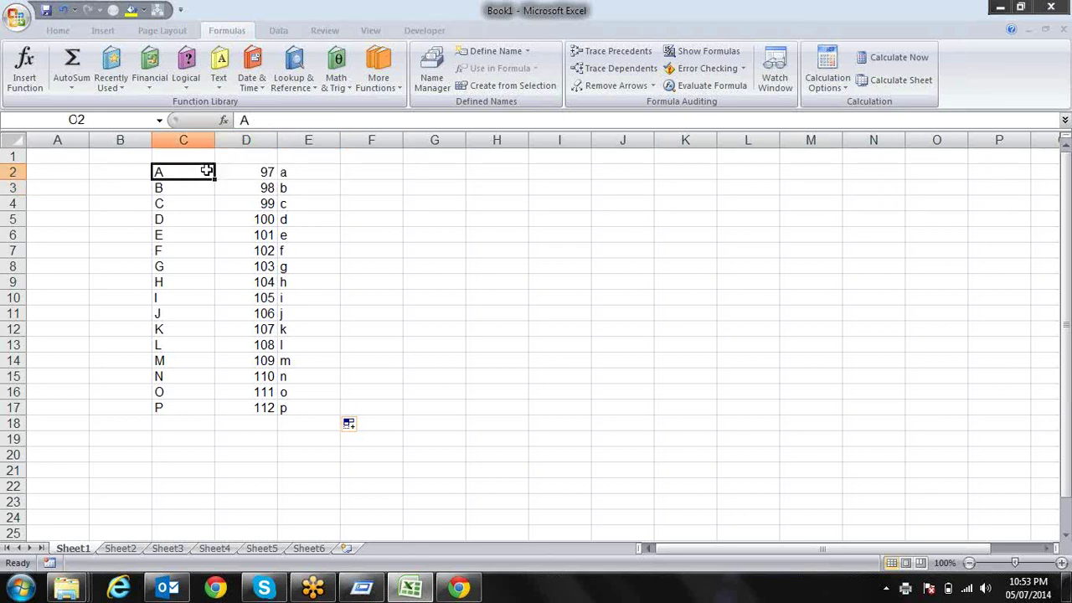
{"action": "key", "text": "Left"}
{"action": "key", "text": "Right"}
{"action": "key", "text": "shift+Right"}
{"action": "key", "text": "shift+Right"}
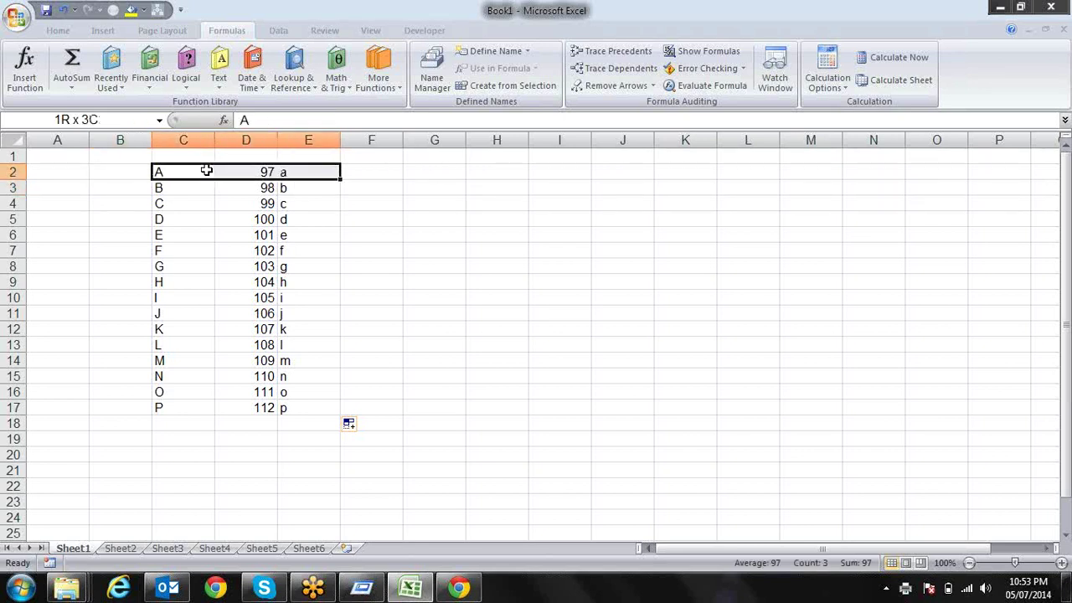
{"action": "key", "text": "Right"}
{"action": "key", "text": "Right"}
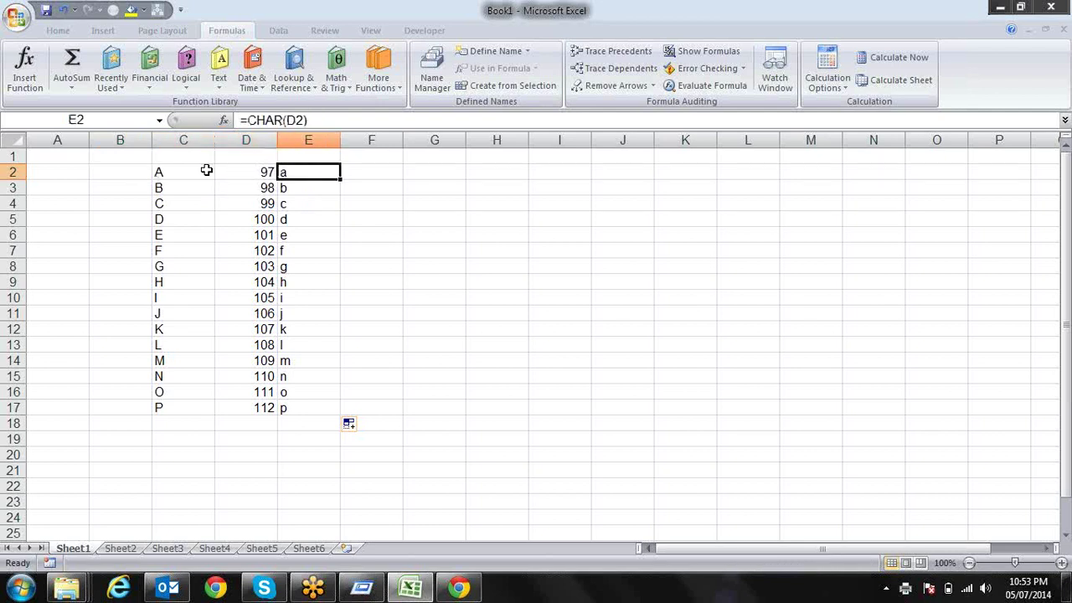
{"action": "key", "text": "Right"}
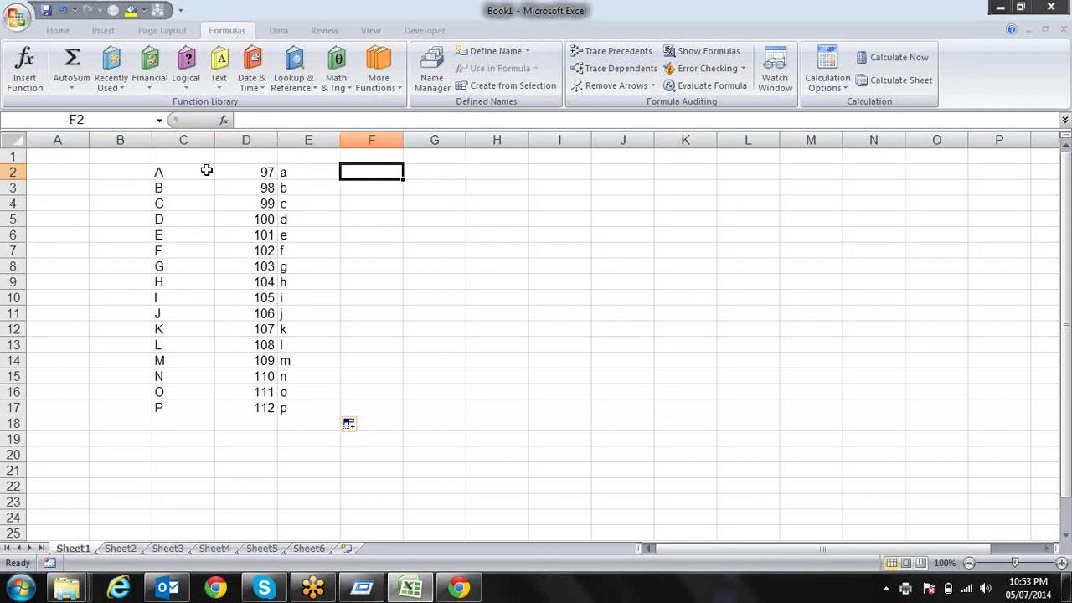
{"action": "key", "text": "Left"}
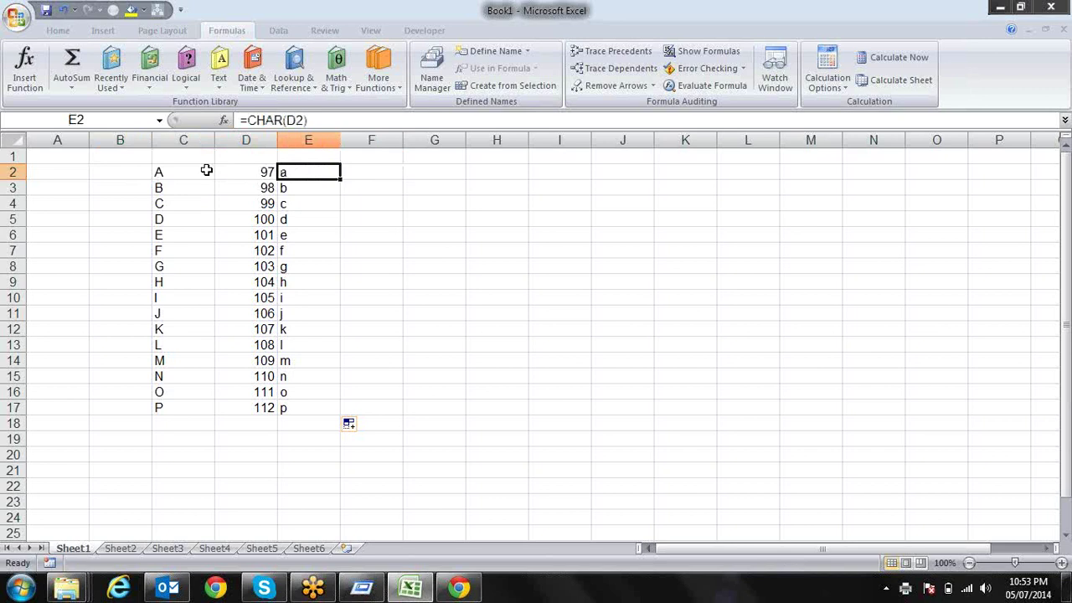
{"action": "key", "text": "shift+Left"}
{"action": "key", "text": "shift+Left"}
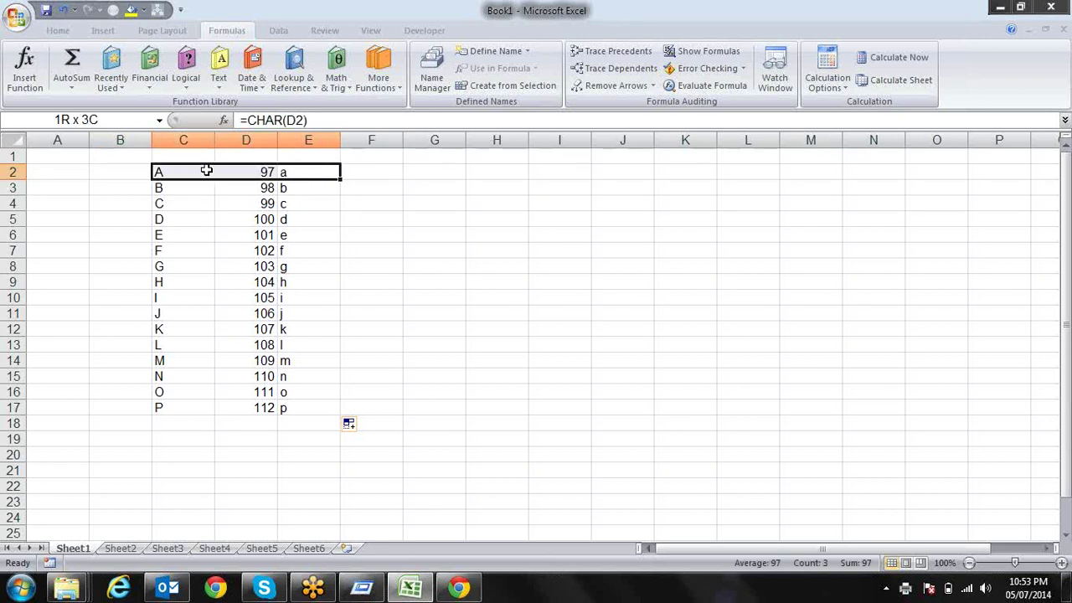
{"action": "key", "text": "shift+Left"}
{"action": "key", "text": "shift+Right"}
{"action": "key", "text": "shift+Down"}
{"action": "key", "text": "shift+Down"}
{"action": "key", "text": "shift+Down"}
{"action": "key", "text": "shift+Down"}
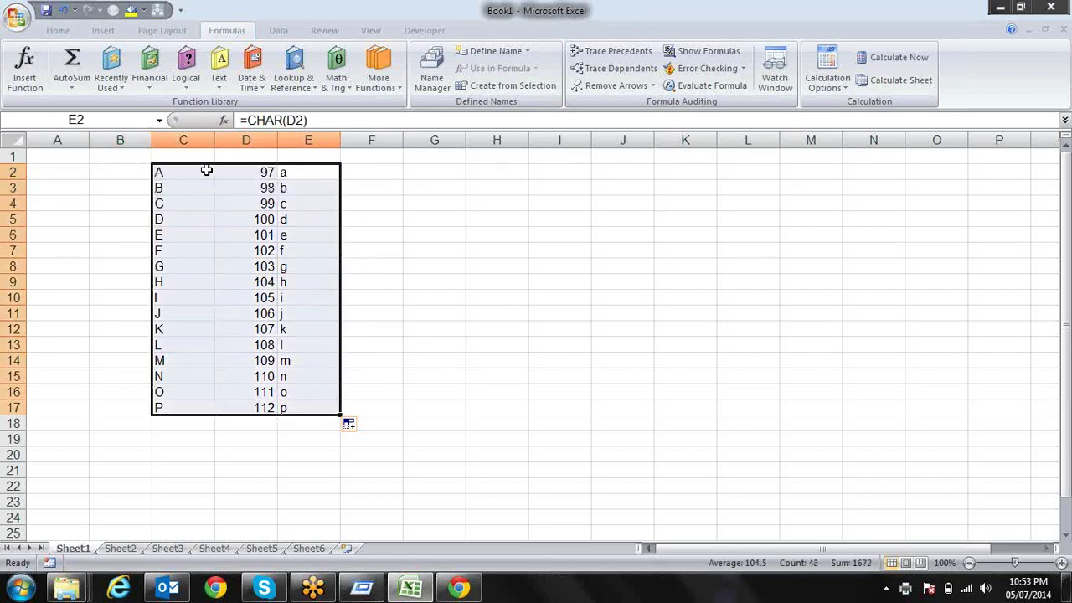
{"action": "key", "text": "Delete"}
Step: Glance at the text functions list, then clear the leftover entry in C2
{"action": "key", "text": "Right"}
{"action": "key", "text": "Left"}
{"action": "key", "text": "Left"}
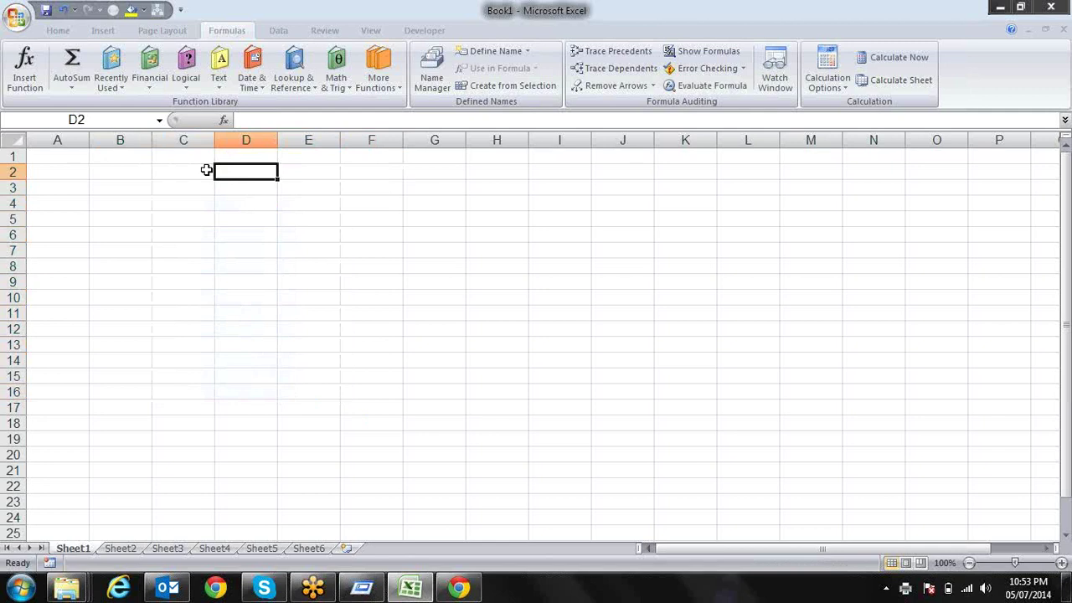
{"action": "left_click", "coordinate": [219, 84]}
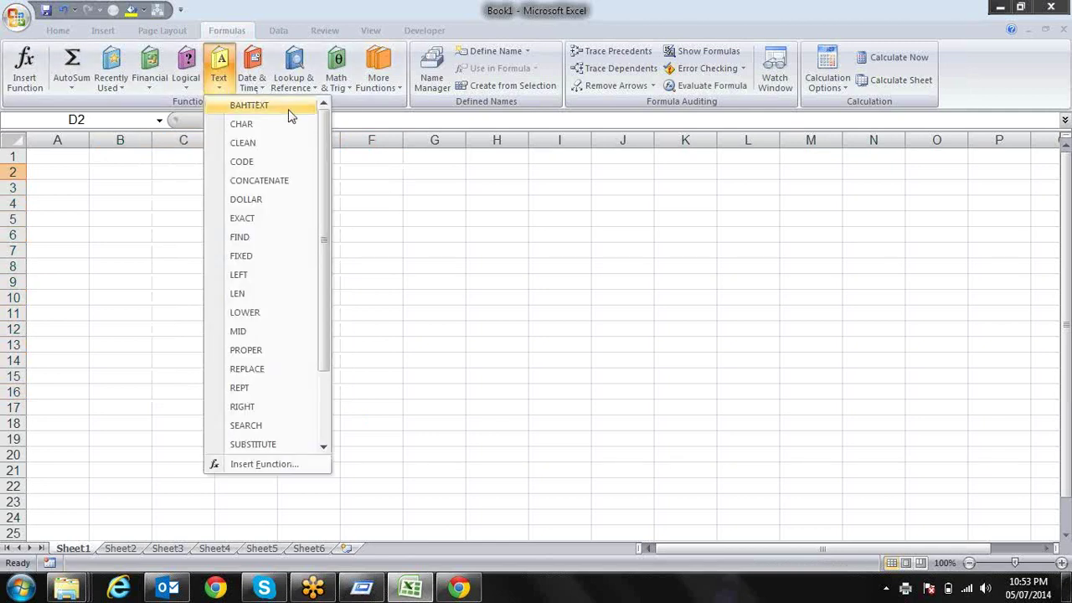
{"action": "left_click", "coordinate": [412, 192]}
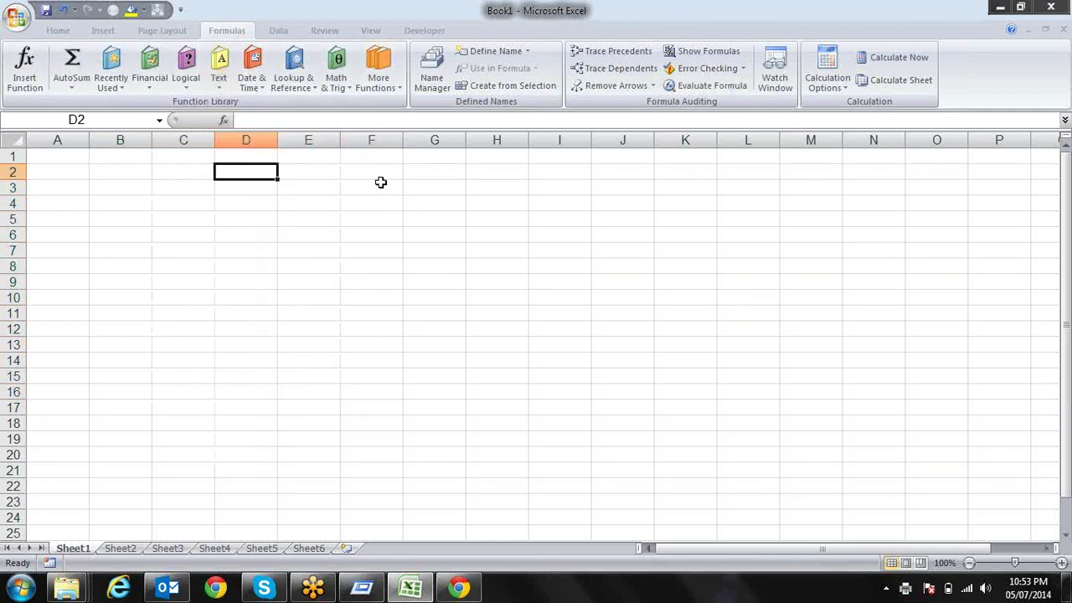
{"action": "left_click", "coordinate": [382, 183]}
{"action": "left_click", "coordinate": [378, 175]}
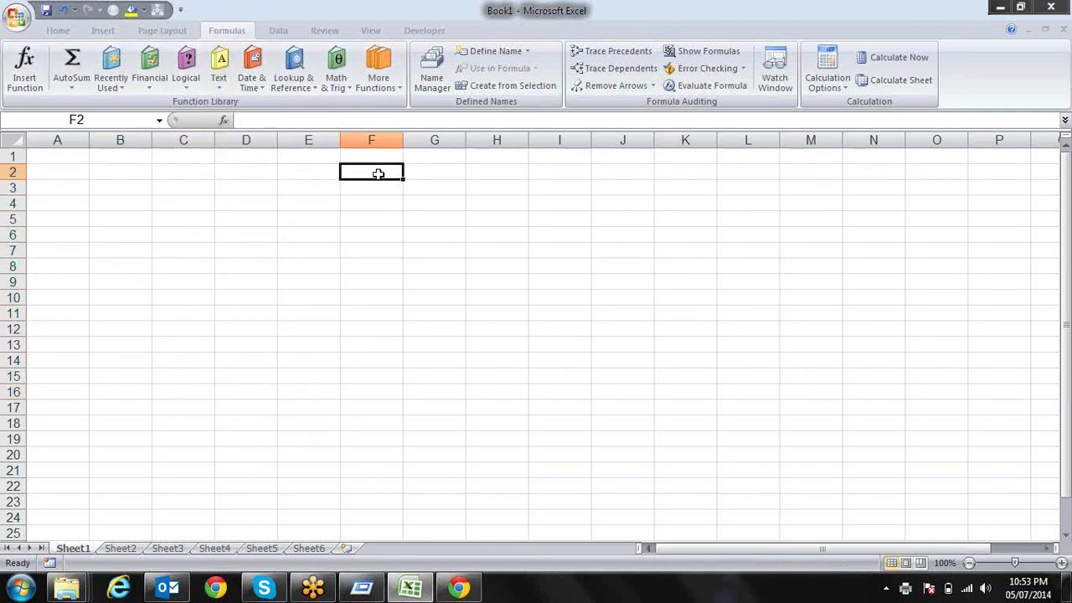
{"action": "key", "text": "Left"}
{"action": "key", "text": "Left"}
{"action": "key", "text": "Left"}
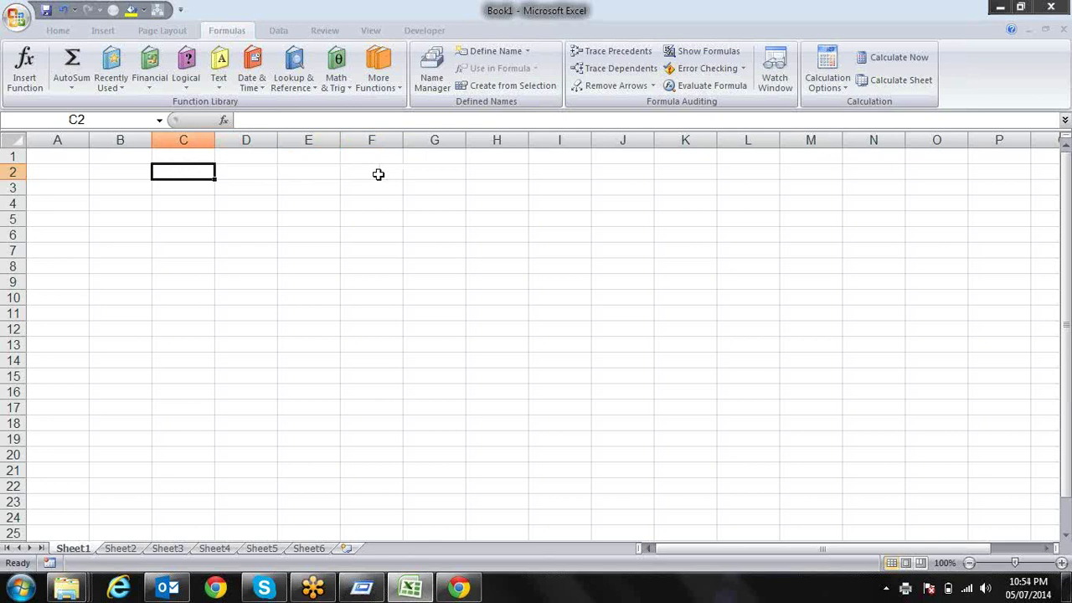
{"action": "key", "text": "F2"}
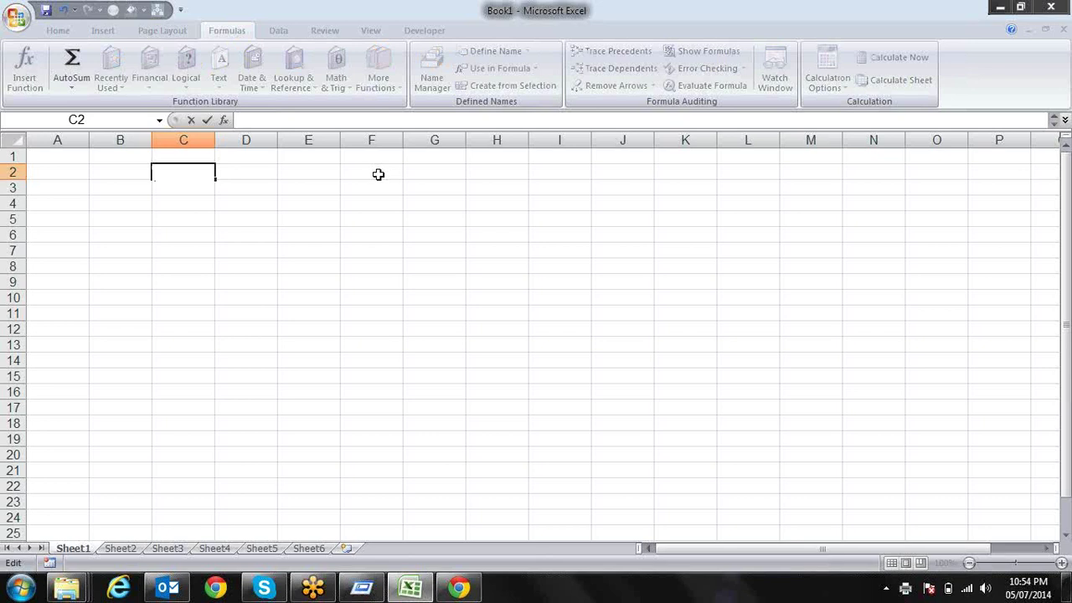
{"action": "key", "text": "Return"}
{"action": "key", "text": "Up"}
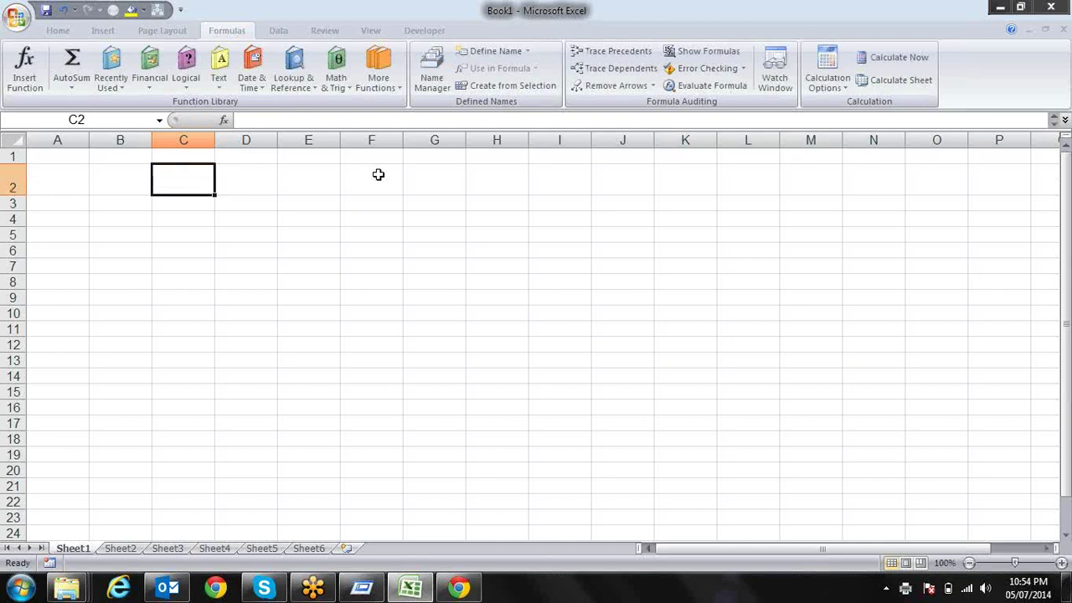
{"action": "key", "text": "Delete"}
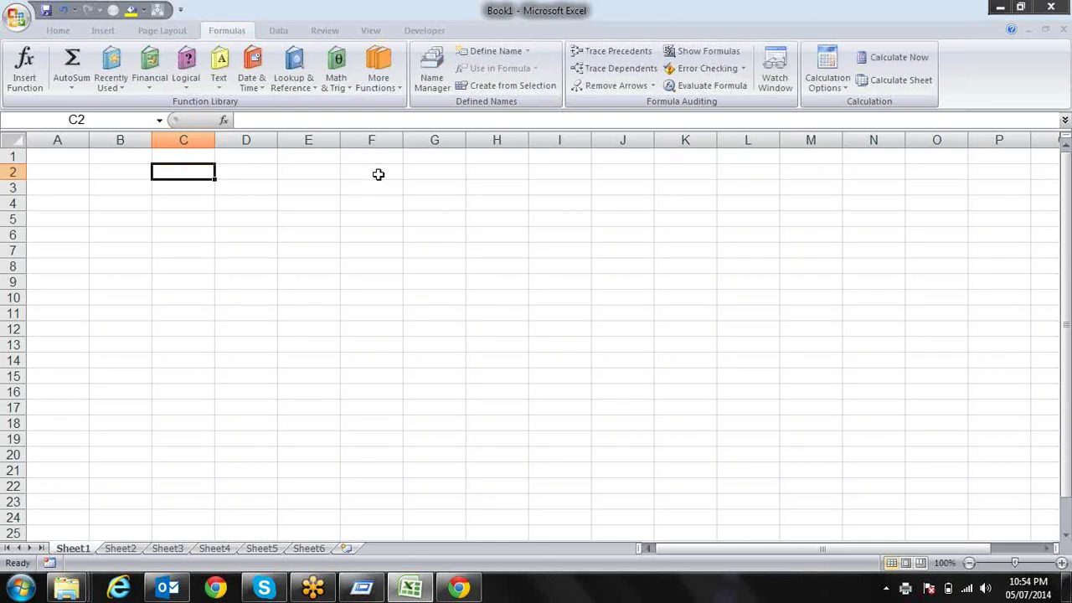
{"action": "key", "text": "Left"}
{"action": "key", "text": "Left"}
{"action": "key", "text": "Right"}
{"action": "key", "text": "Right"}
{"action": "key", "text": "Right"}
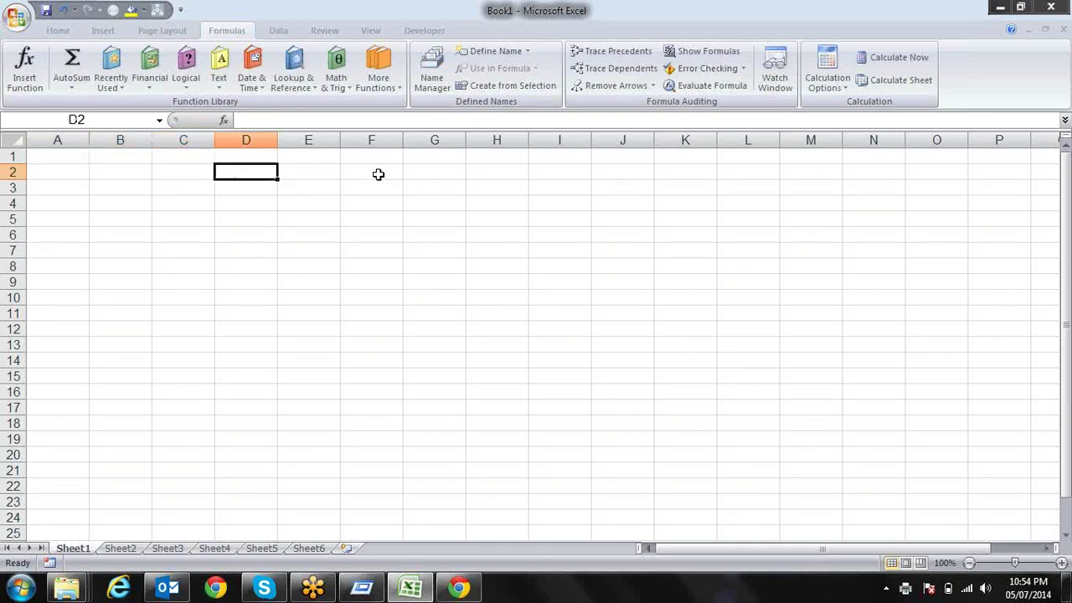
{"action": "key", "text": "Left"}
{"action": "key", "text": "Left"}
{"action": "key", "text": "Left"}
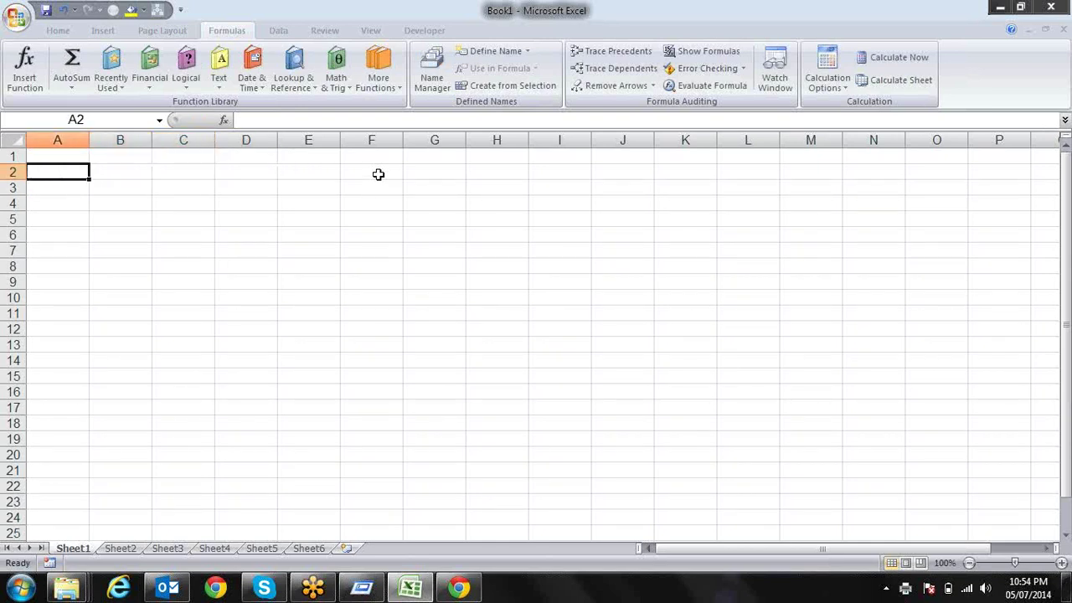
{"action": "left_click", "coordinate": [220, 74]}
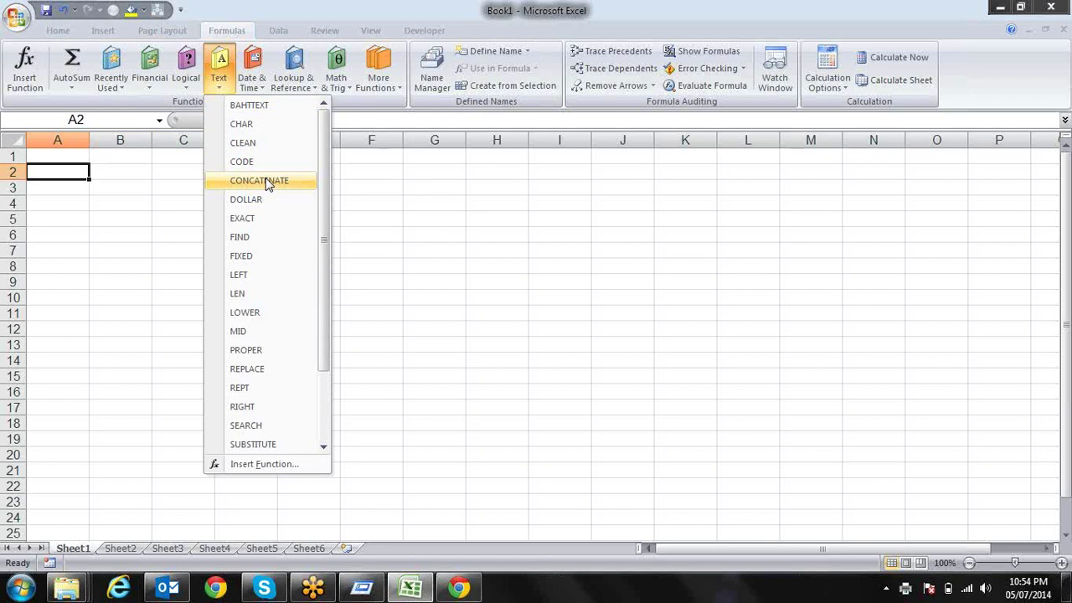
{"action": "left_click", "coordinate": [267, 180]}
{"action": "type", "text": "sand"}
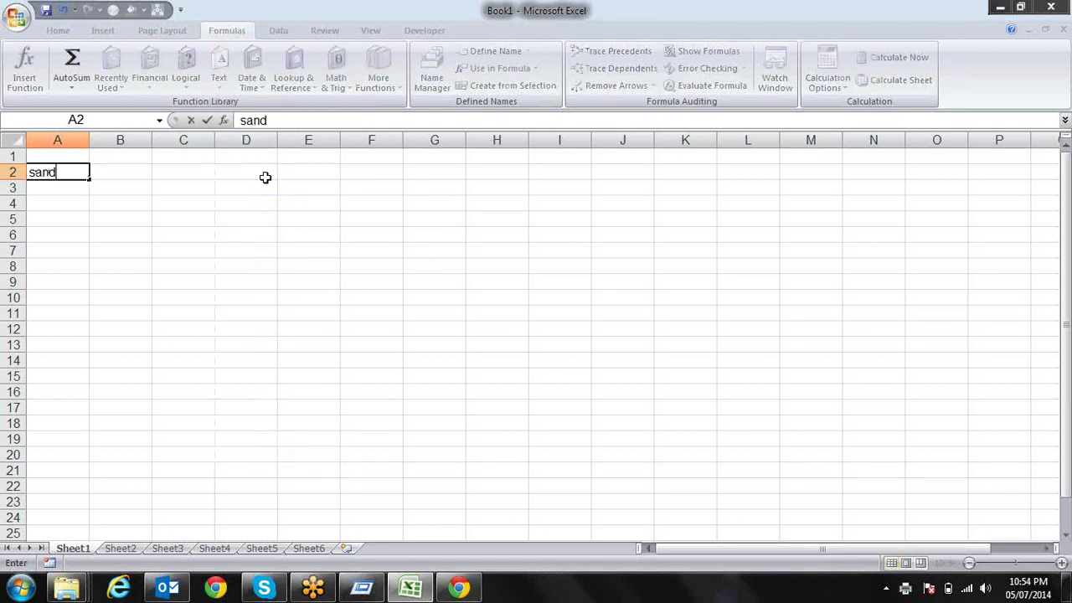
{"action": "type", "text": "eep"}
{"action": "key", "text": "Tab"}
{"action": "type", "text": "sin"}
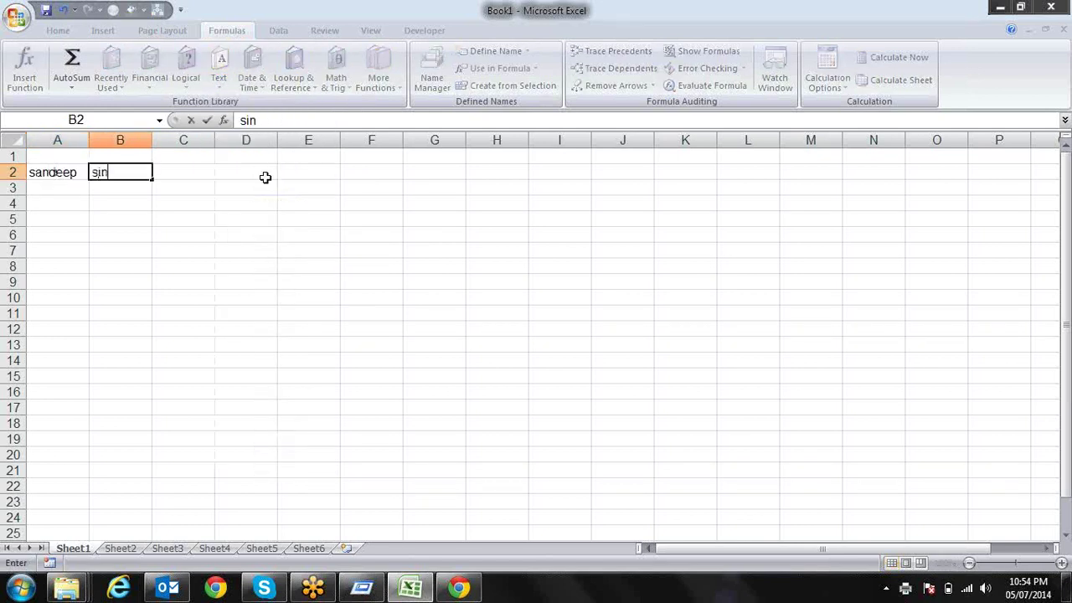
{"action": "type", "text": "gh"}
{"action": "key", "text": "Tab"}
Step: Enter =CONCATENATE(A2,B2) in C2 to join the two names
{"action": "type", "text": "="}
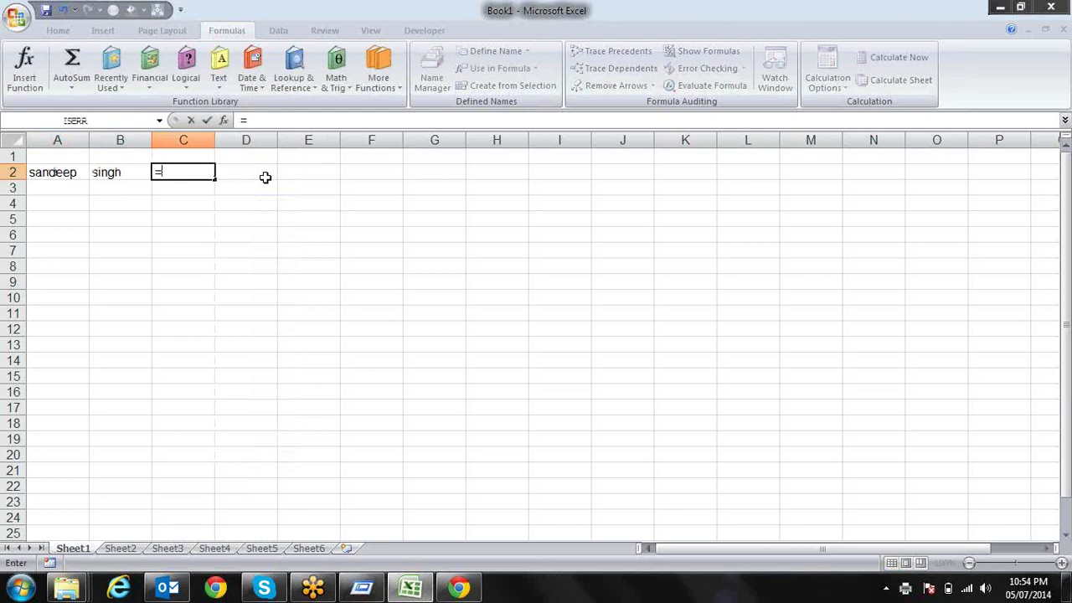
{"action": "type", "text": "sa"}
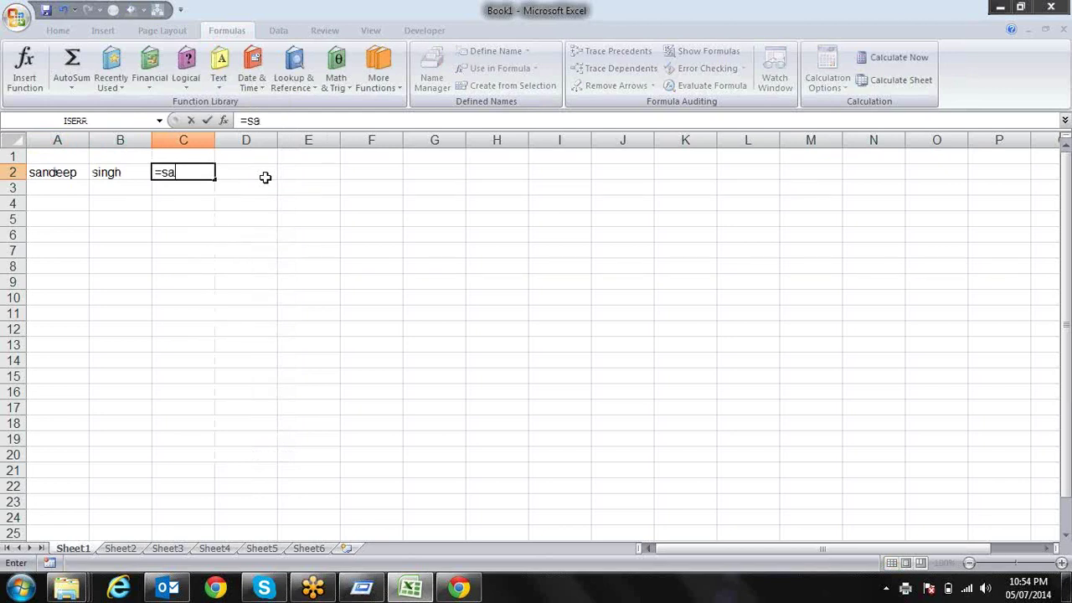
{"action": "key", "text": "BackSpace"}
{"action": "key", "text": "BackSpace"}
{"action": "type", "text": "co"}
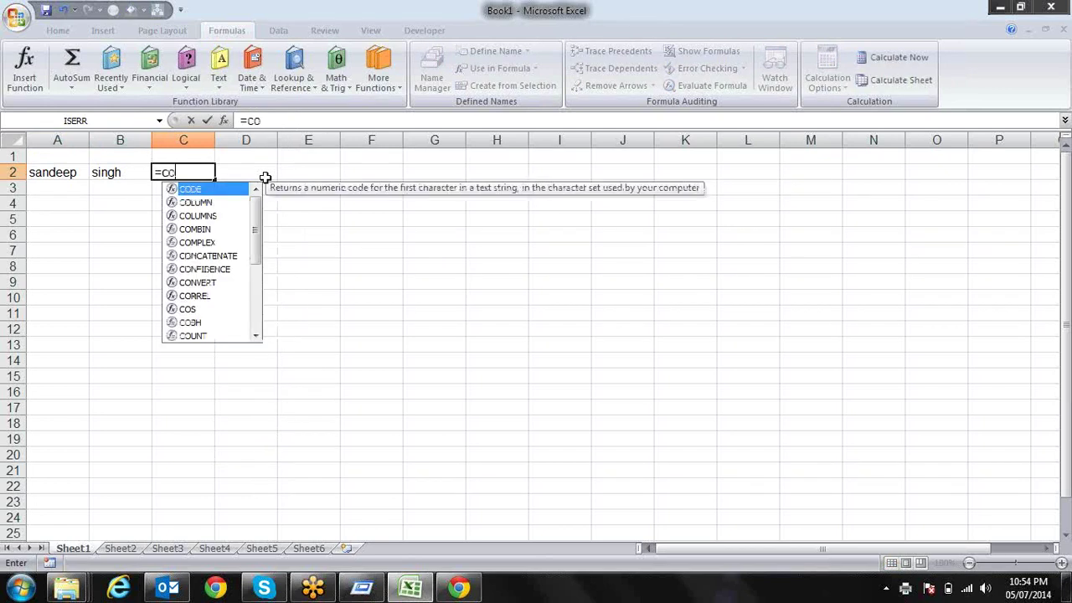
{"action": "type", "text": "nc"}
{"action": "key", "text": "Tab"}
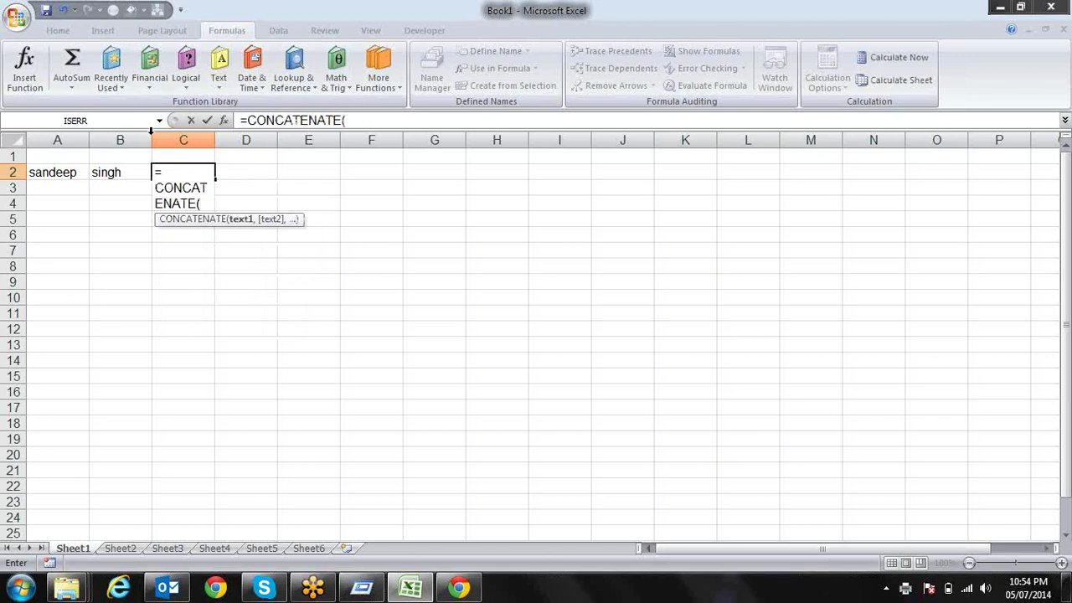
{"action": "left_click", "coordinate": [60, 172]}
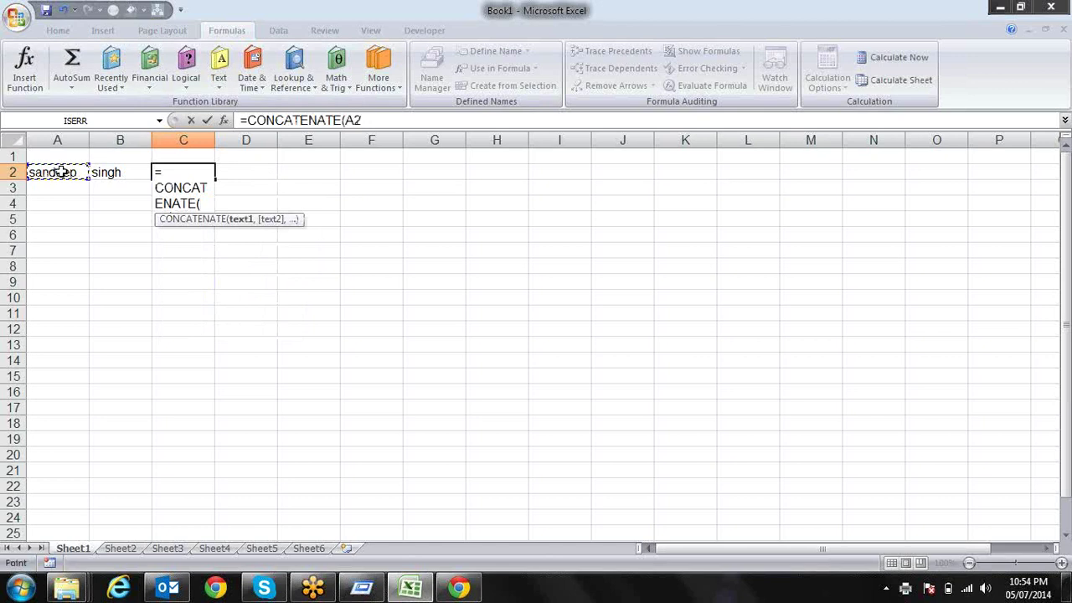
{"action": "type", "text": ","}
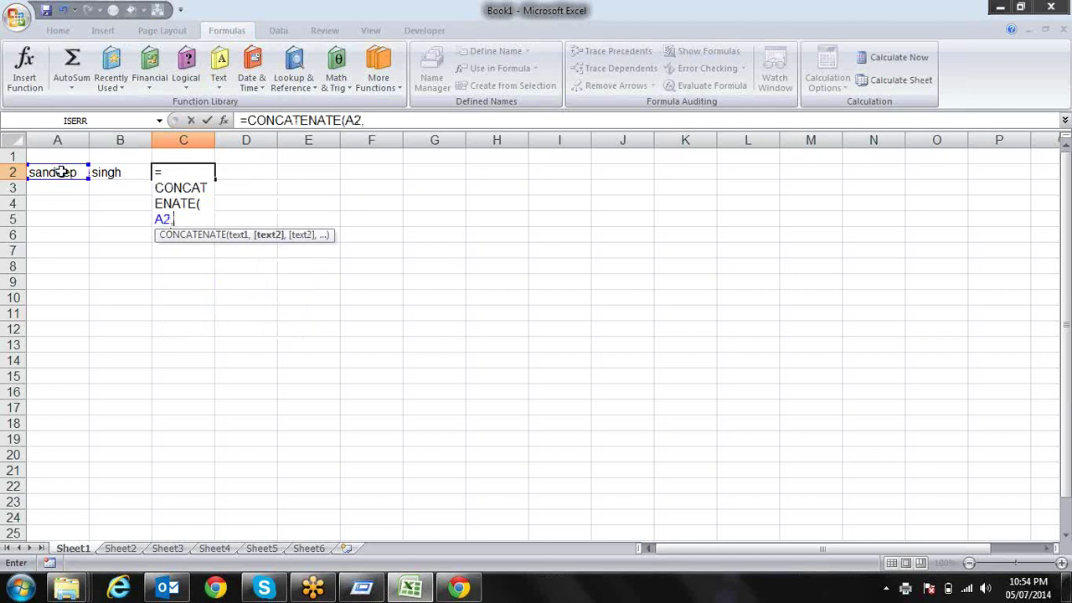
{"action": "left_click", "coordinate": [122, 171]}
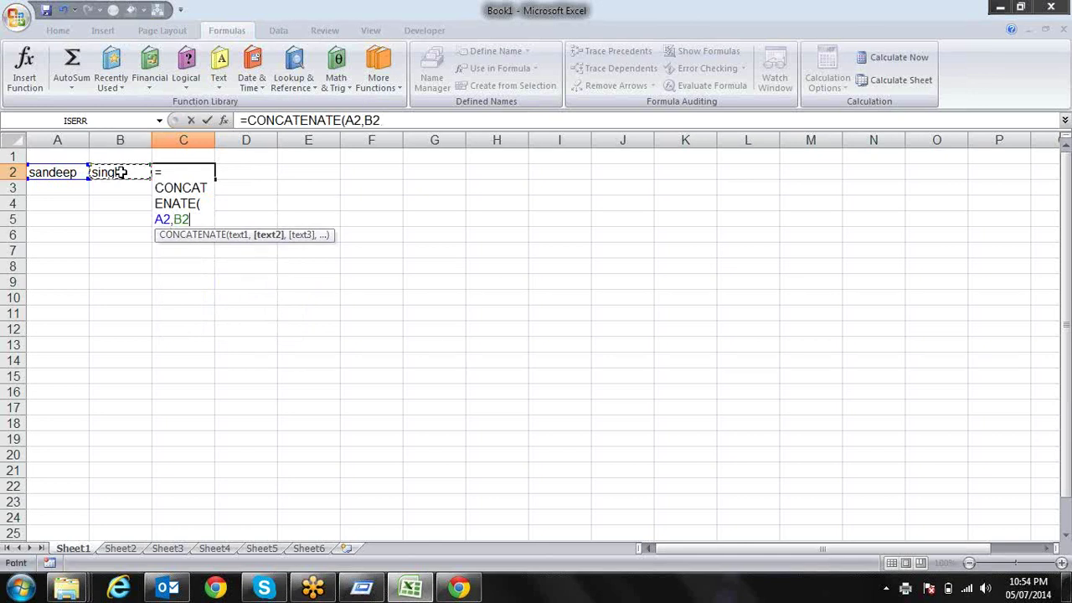
{"action": "type", "text": ")"}
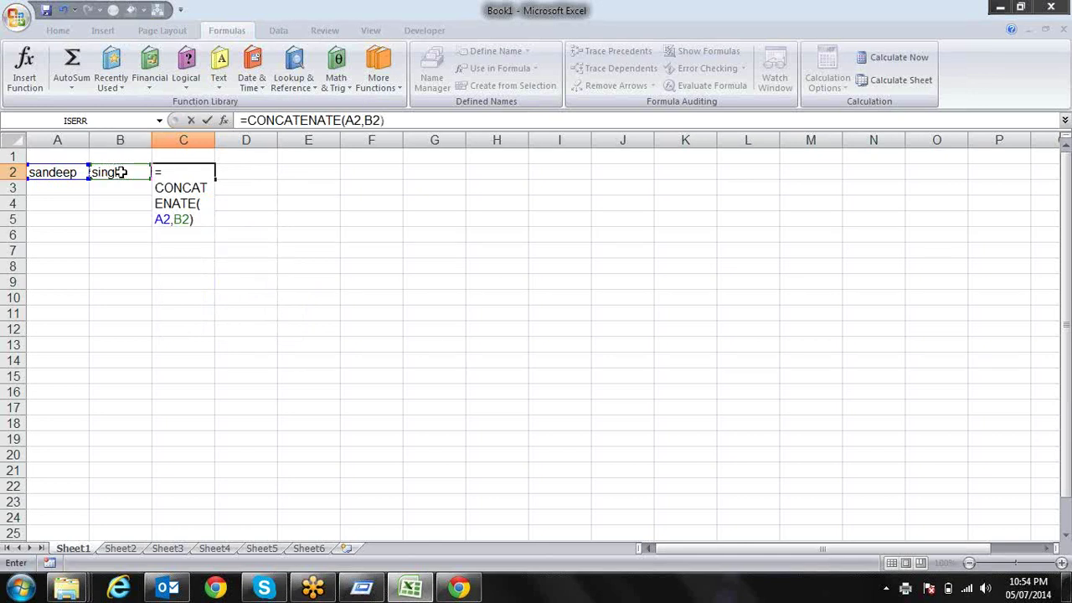
{"action": "key", "text": "Return"}
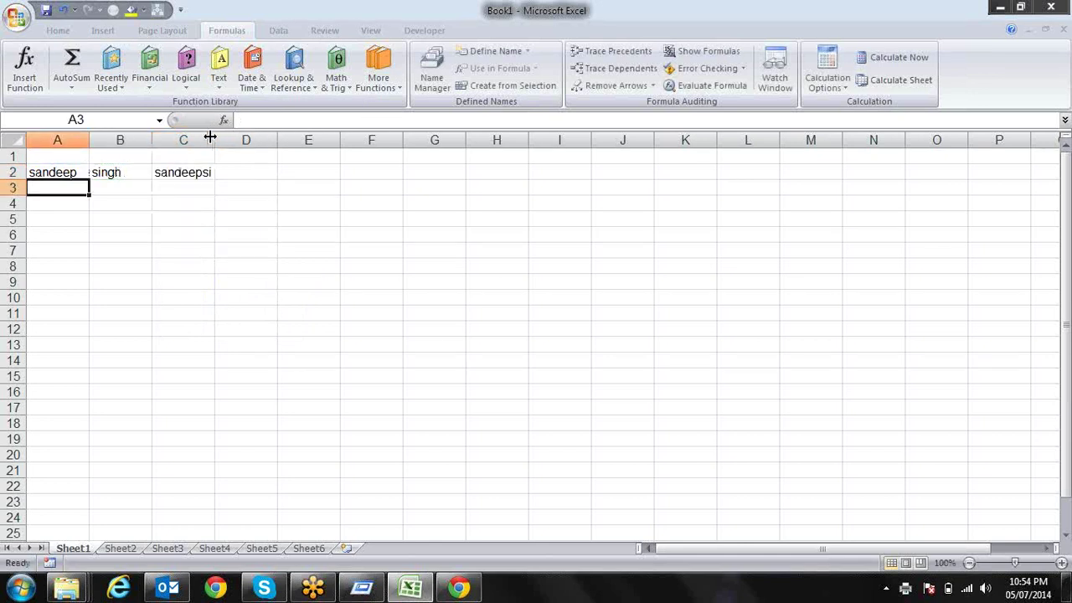
{"action": "left_click_drag", "start_coordinate": [215, 140], "coordinate": [405, 140]}
{"action": "left_click", "coordinate": [261, 178]}
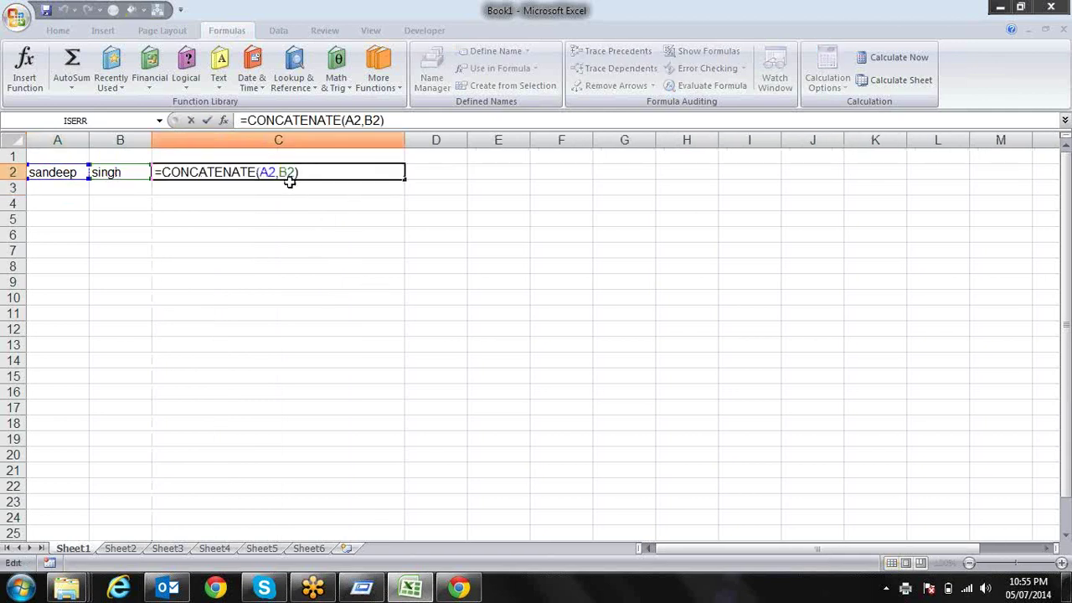
{"action": "left_click", "coordinate": [281, 172]}
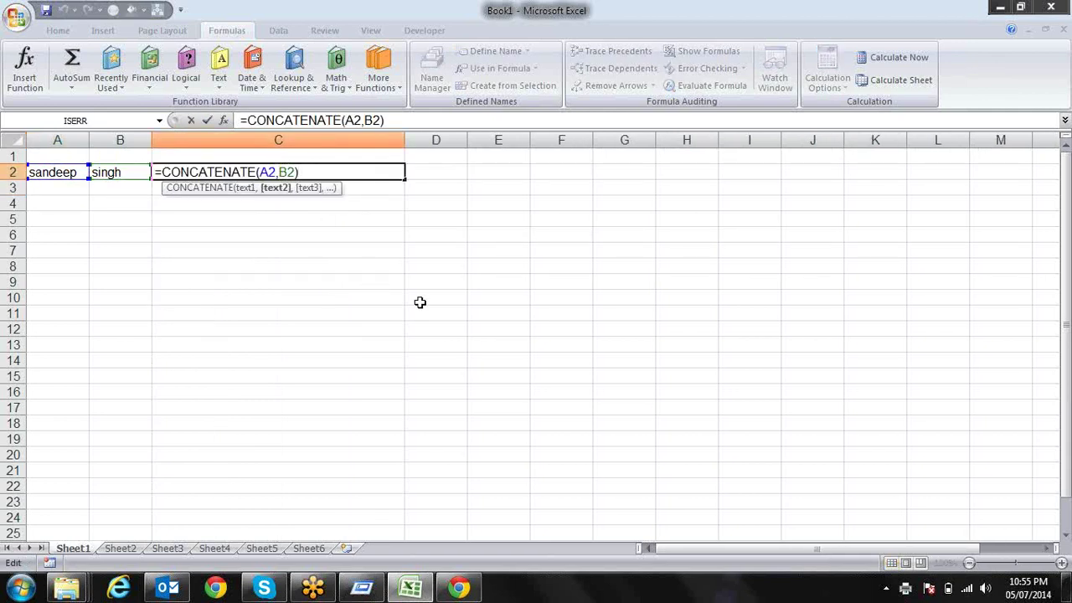
{"action": "type", "text": "\""}
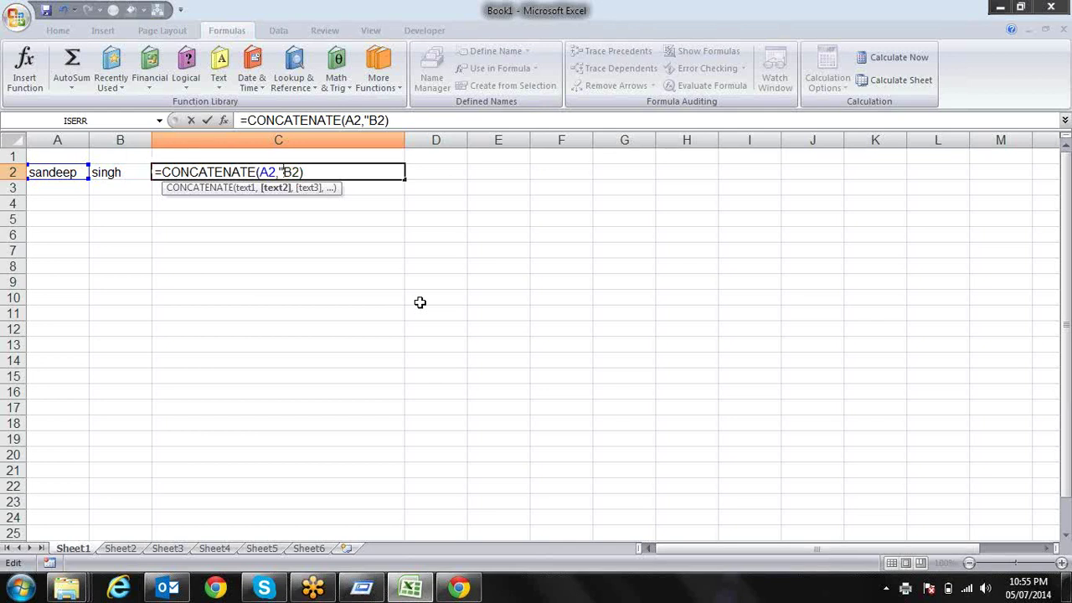
{"action": "type", "text": " \""}
{"action": "type", "text": ","}
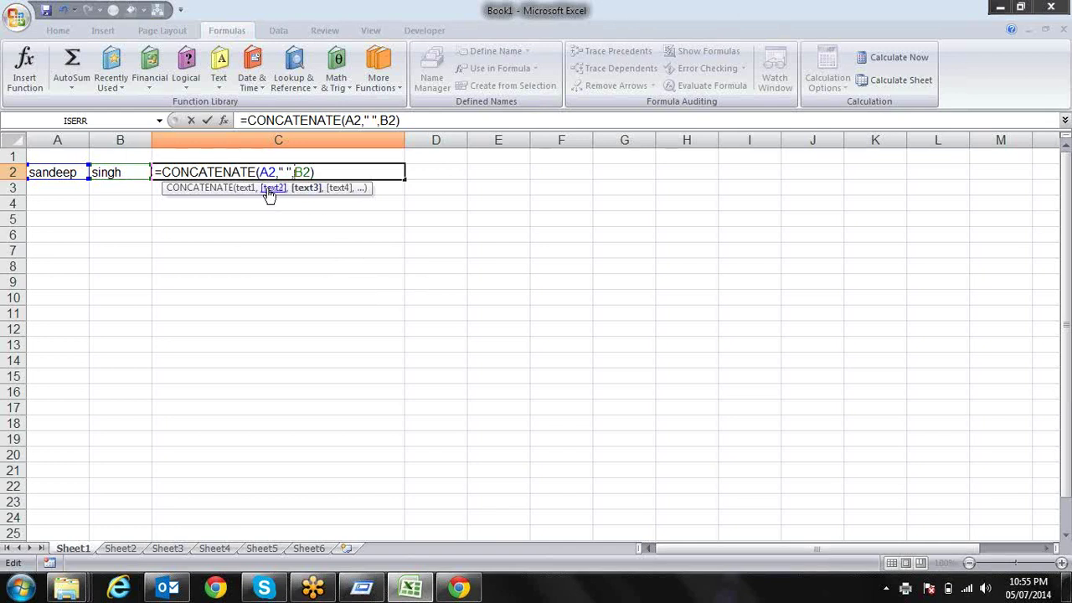
{"action": "left_click", "coordinate": [270, 188]}
{"action": "left_click", "coordinate": [306, 189]}
{"action": "left_click", "coordinate": [273, 189]}
{"action": "left_click", "coordinate": [248, 189]}
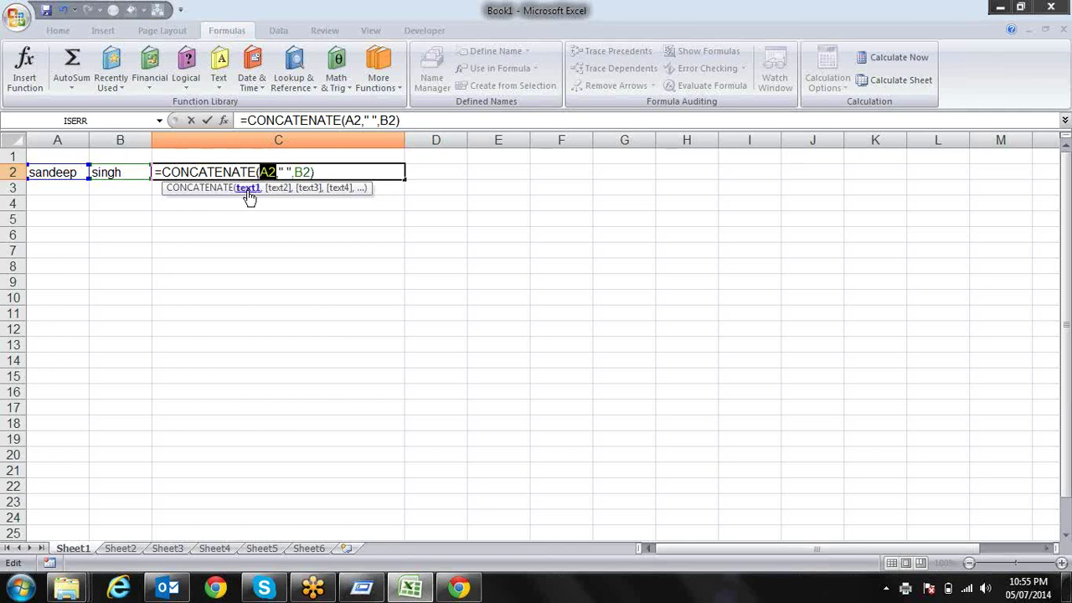
{"action": "key", "text": "Return"}
{"action": "left_click", "coordinate": [341, 170]}
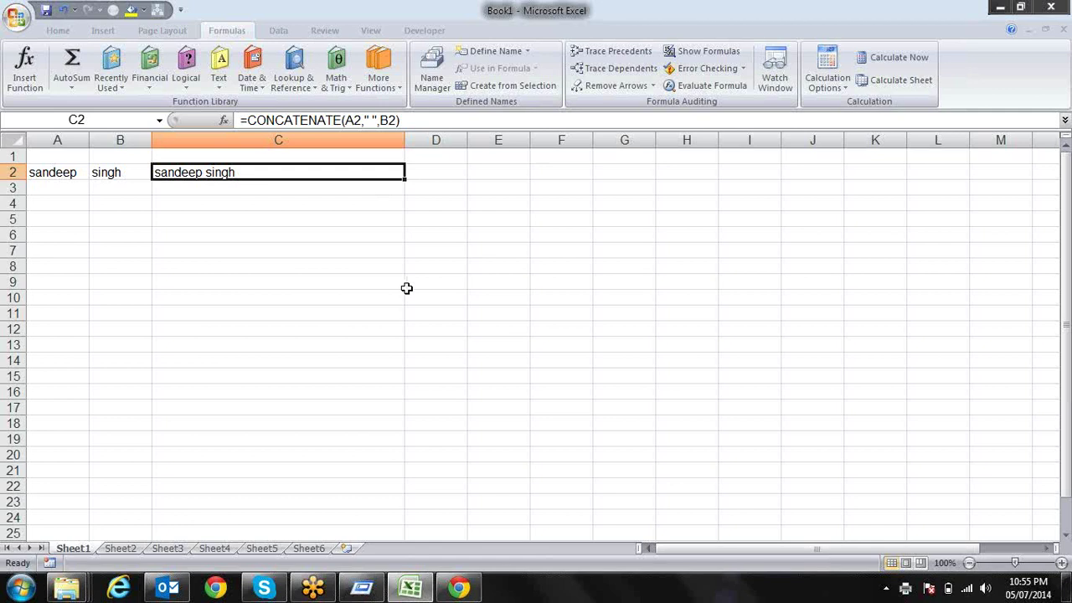
{"action": "key", "text": "Return"}
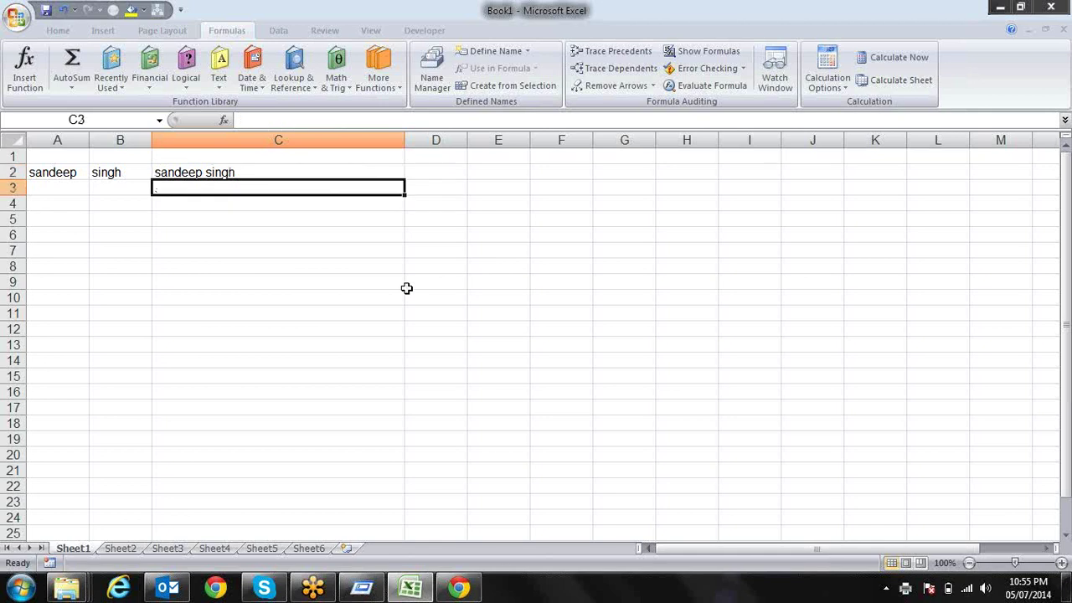
Step: Enter =A2&B2 in C3 by pointing at A2 and B2
{"action": "type", "text": "="}
{"action": "key", "text": "Left"}
{"action": "key", "text": "Left"}
{"action": "key", "text": "Up"}
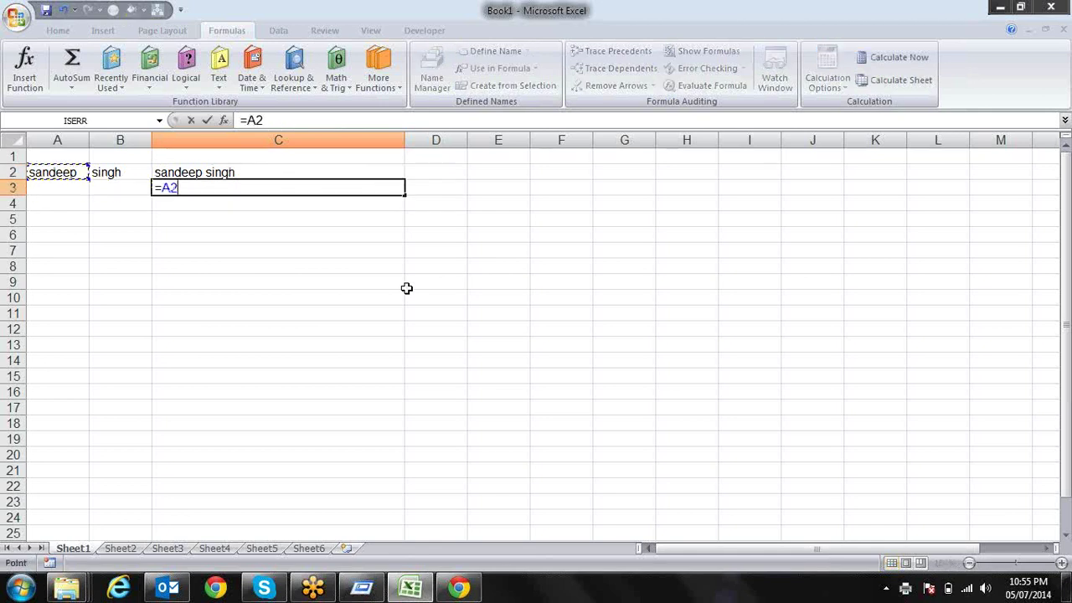
{"action": "type", "text": "&"}
{"action": "left_click", "coordinate": [138, 171]}
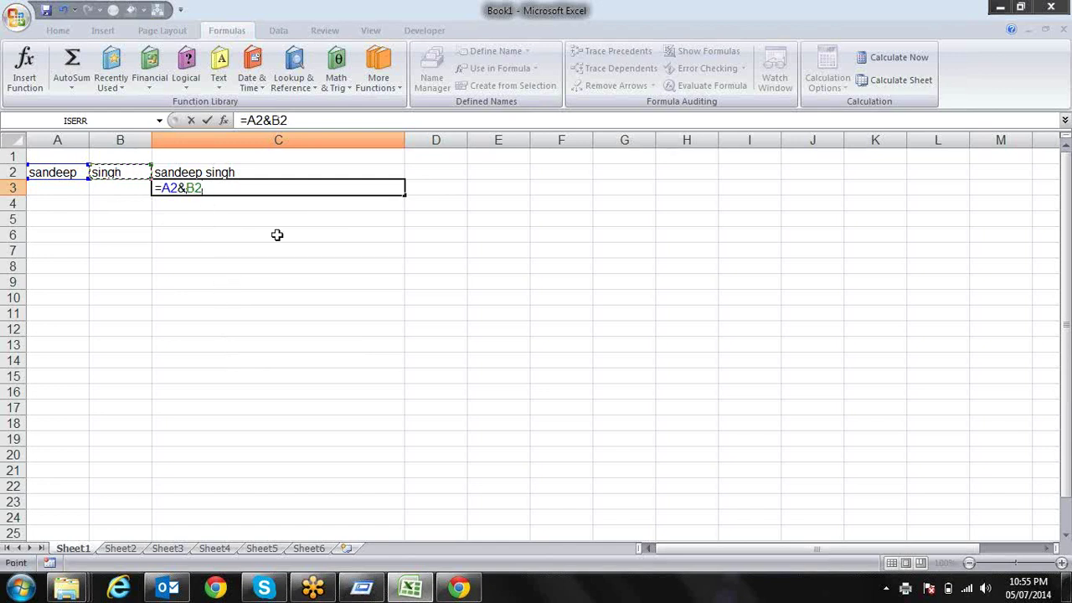
{"action": "key", "text": "Return"}
Step: Edit C3 to =A2&" "&B2 so the names are spaced, and verify the formula
{"action": "key", "text": "Up"}
{"action": "key", "text": "F2"}
{"action": "type", "text": "\""}
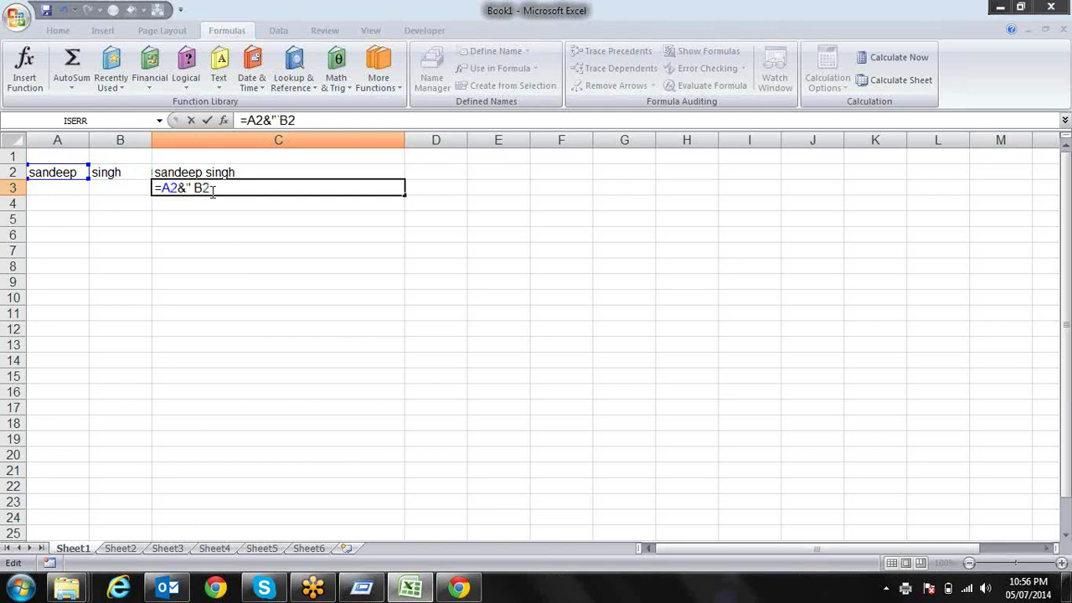
{"action": "type", "text": " \""}
{"action": "type", "text": "&"}
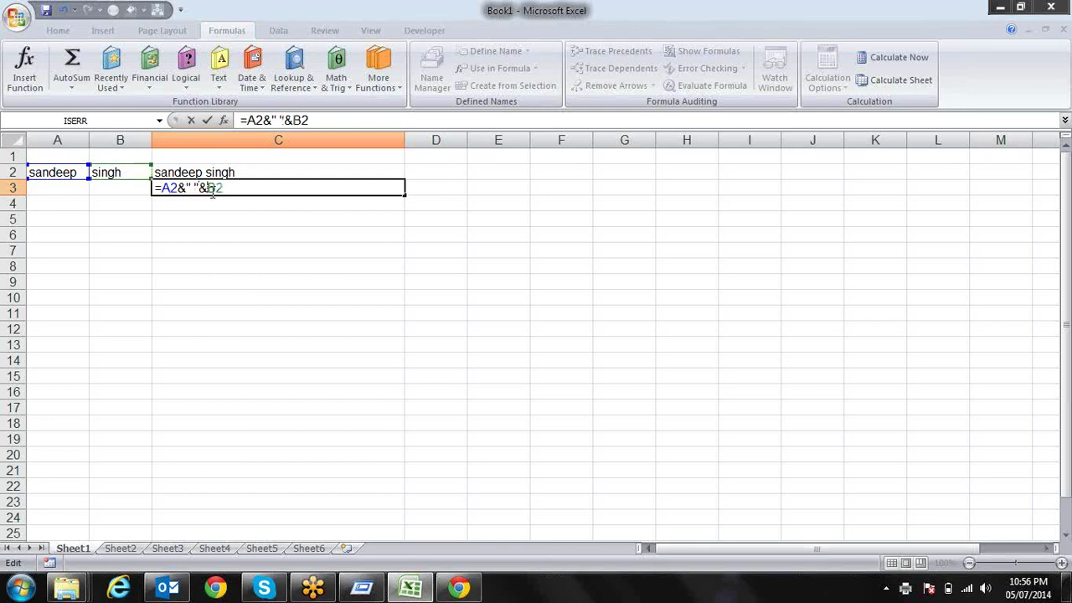
{"action": "key", "text": "Return"}
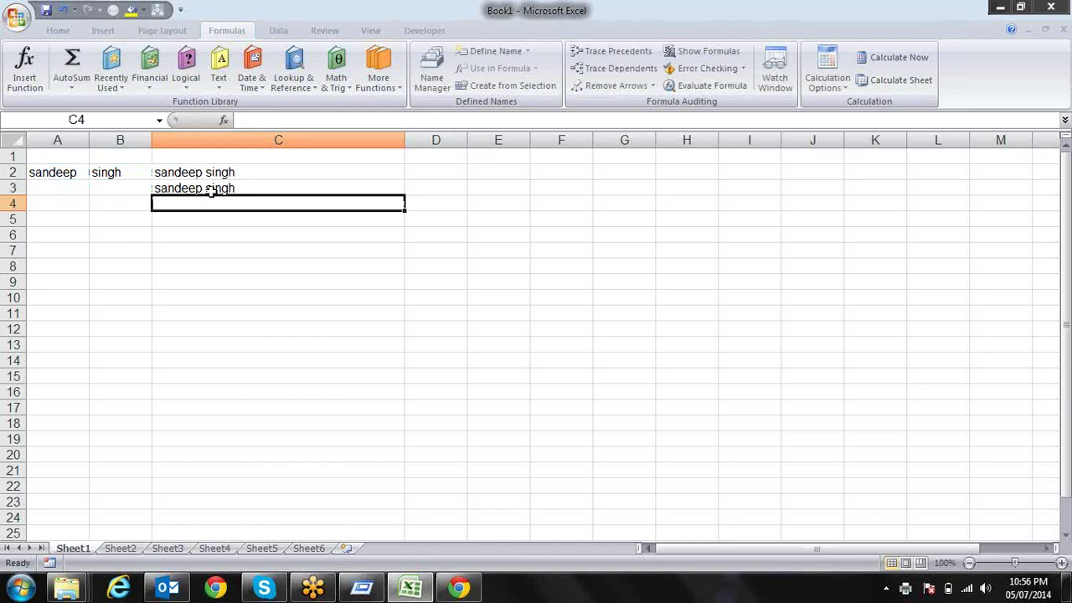
{"action": "left_click", "coordinate": [212, 191]}
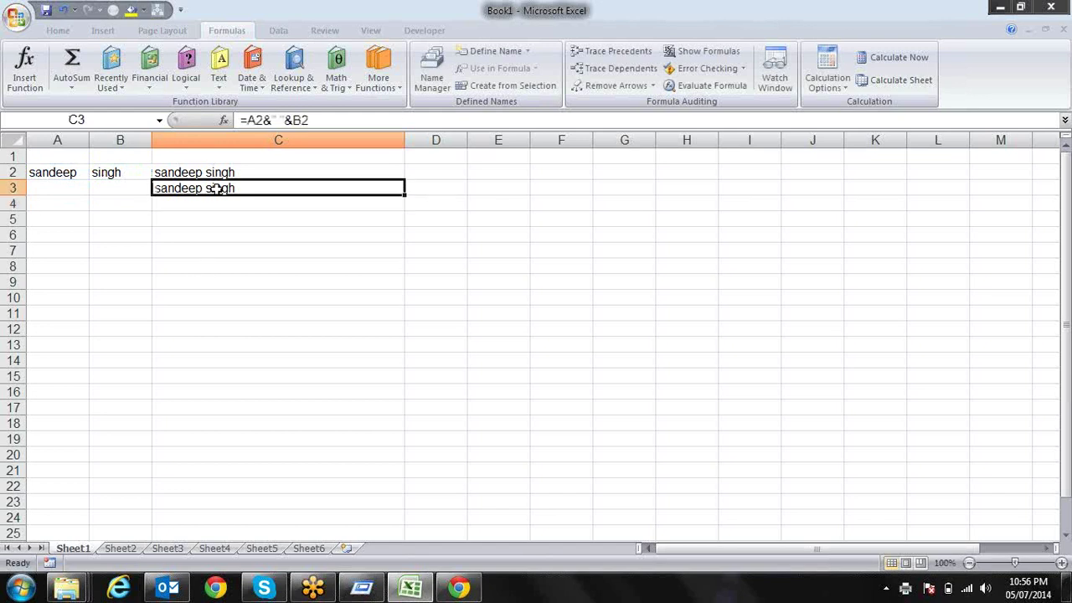
{"action": "left_click", "coordinate": [265, 120]}
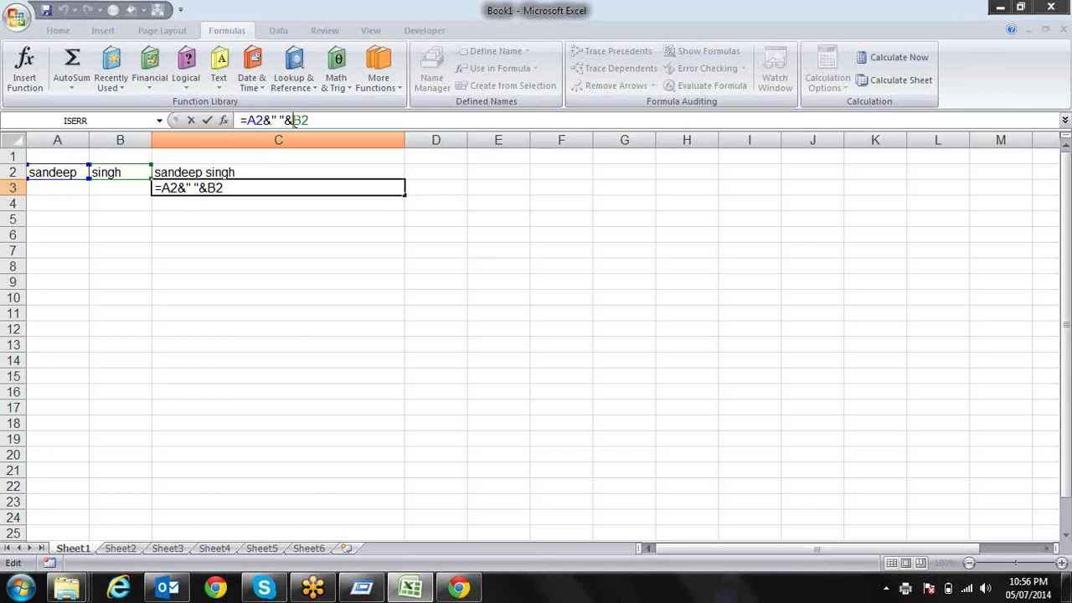
{"action": "key", "text": "Return"}
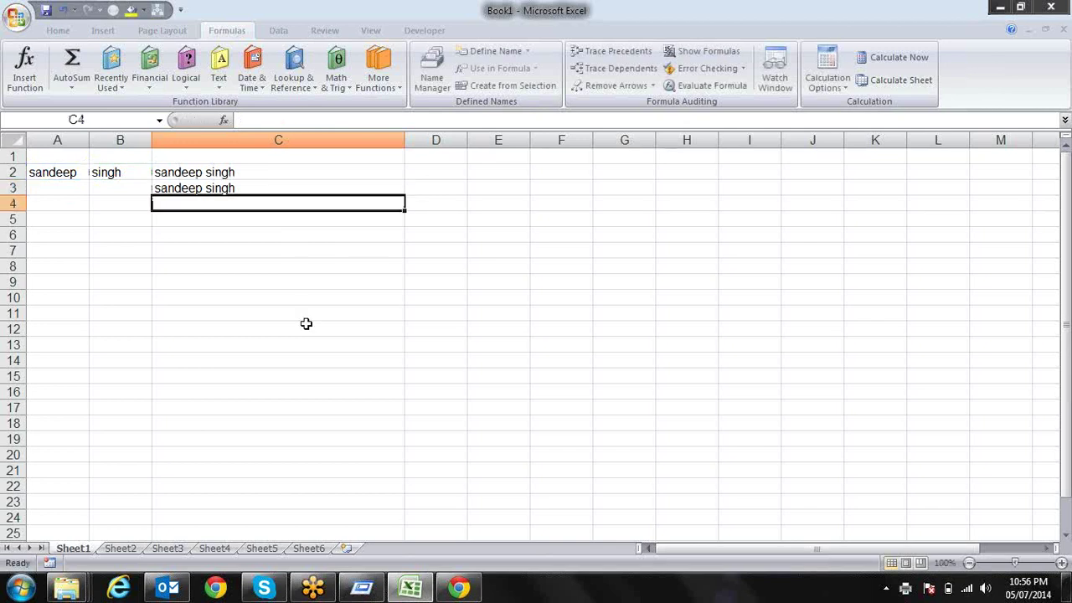
{"action": "key", "text": "Up"}
{"action": "key", "text": "Up"}
{"action": "key", "text": "Left"}
{"action": "key", "text": "Left"}
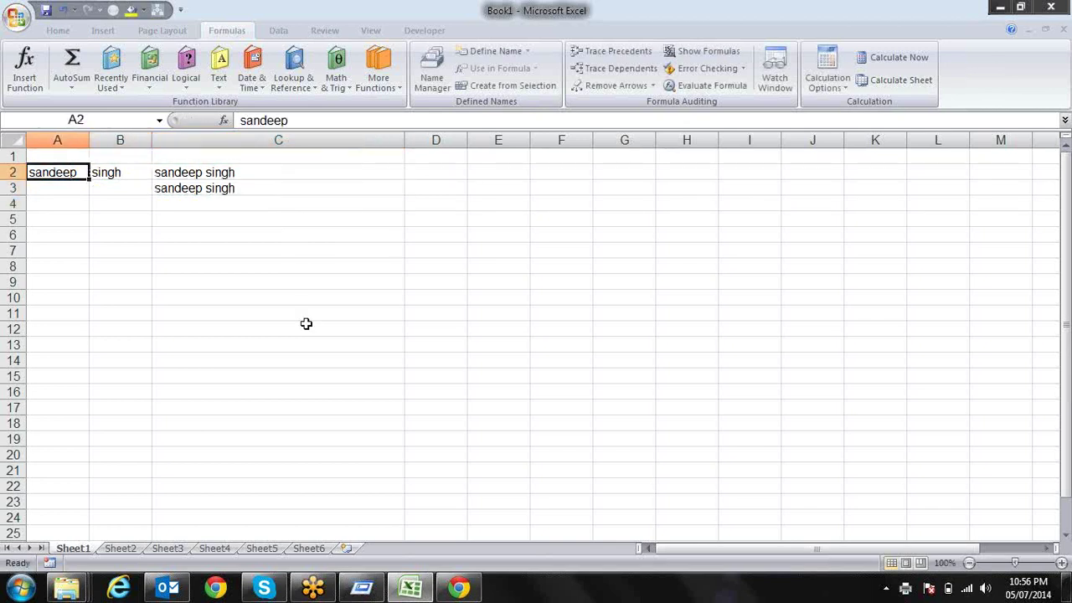
Step: Clear the names and joined results in A2:C3
{"action": "key", "text": "shift+Right"}
{"action": "key", "text": "shift+Right"}
{"action": "key", "text": "Down"}
{"action": "key", "text": "Right"}
{"action": "key", "text": "Up"}
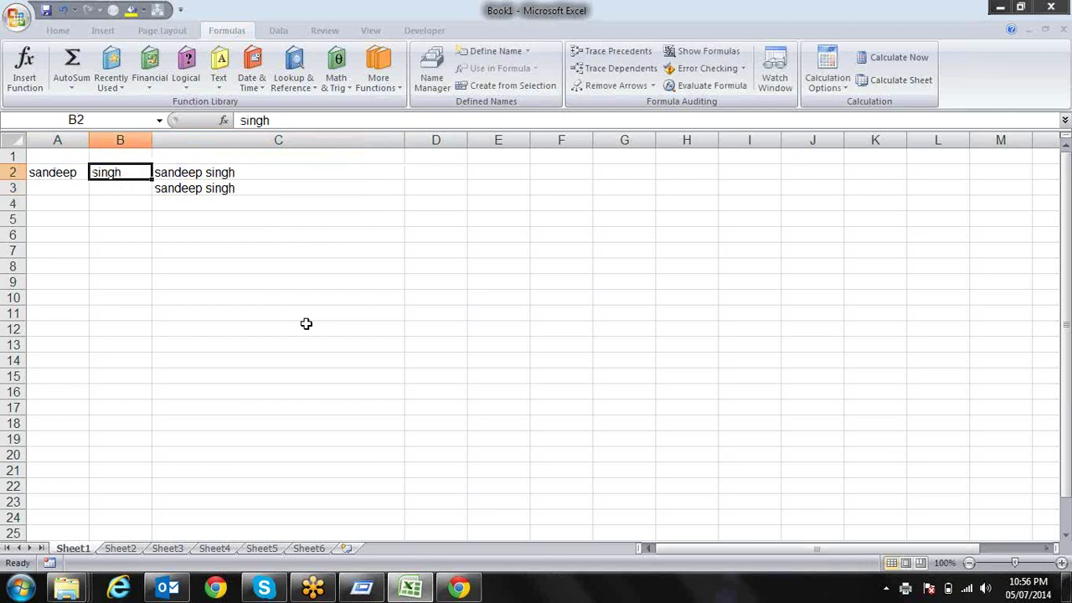
{"action": "key", "text": "Left"}
{"action": "key", "text": "shift+Right"}
{"action": "key", "text": "shift+Right"}
{"action": "key", "text": "shift+Down"}
{"action": "key", "text": "Delete"}
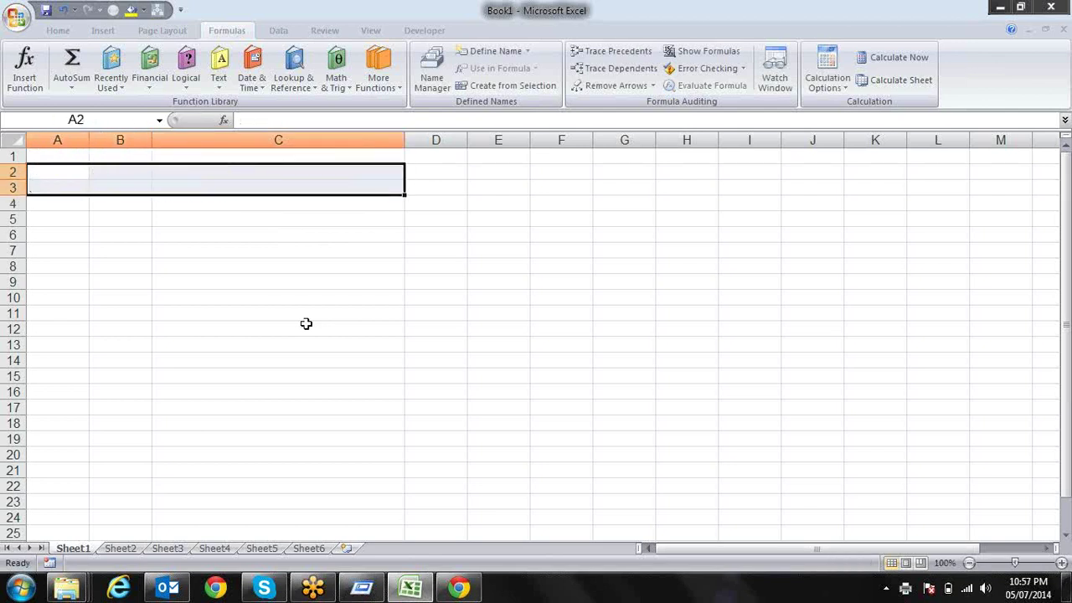
{"action": "key", "text": "Right"}
{"action": "key", "text": "Right"}
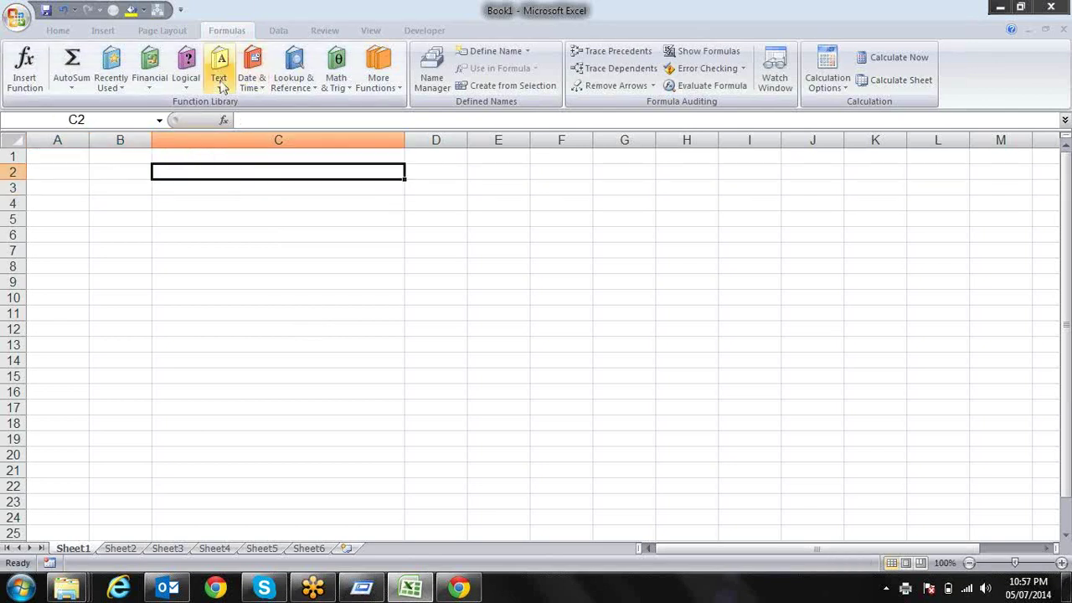
Step: Enter the numbers 23, 34, 34, 34 into A2:A5
{"action": "left_click", "coordinate": [224, 88]}
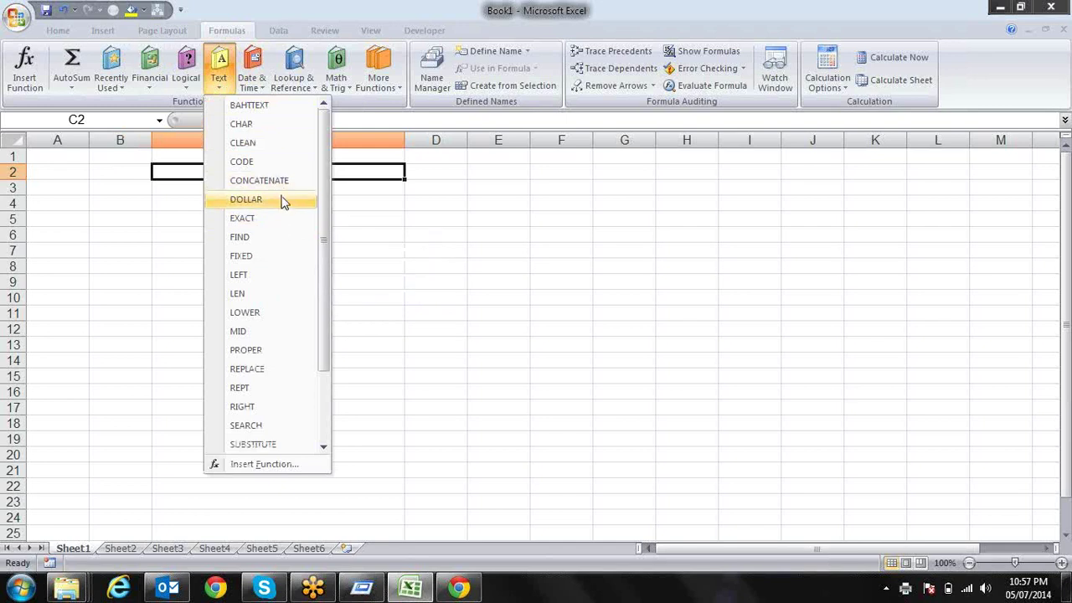
{"action": "key", "text": "Escape"}
{"action": "key", "text": "Left"}
{"action": "key", "text": "Left"}
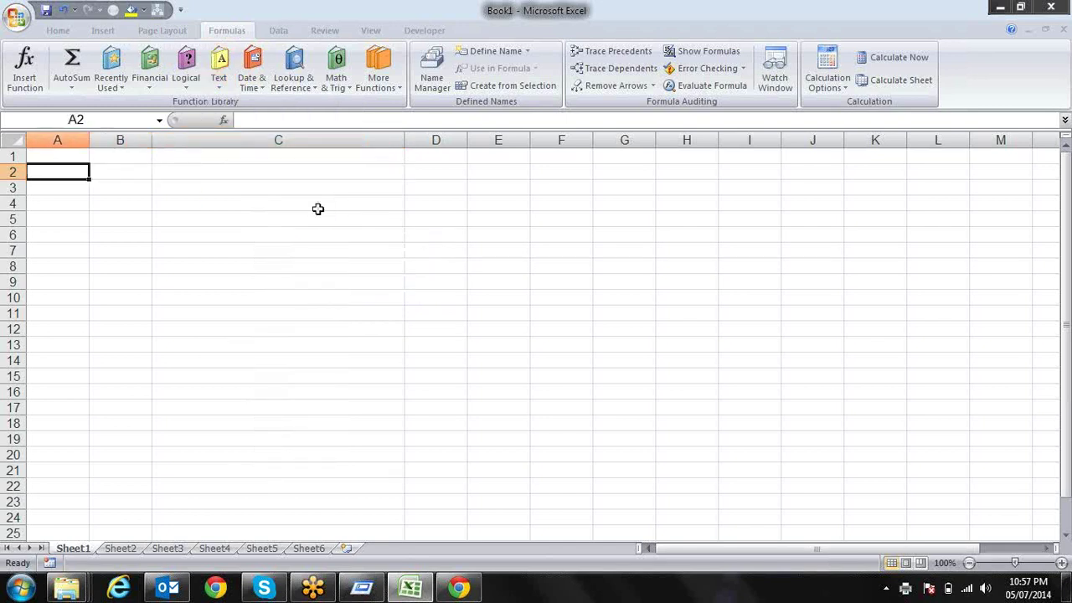
{"action": "type", "text": "23 34 "}
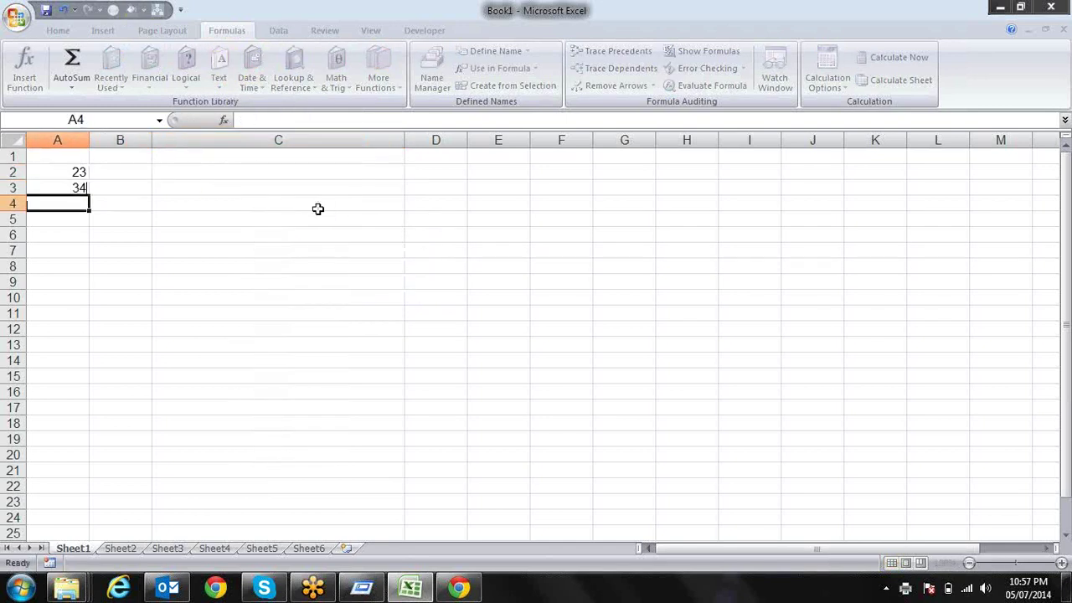
{"action": "type", "text": "34 34"}
{"action": "key", "text": "Up"}
{"action": "key", "text": "Up"}
{"action": "key", "text": "Up"}
{"action": "key", "text": "Right"}
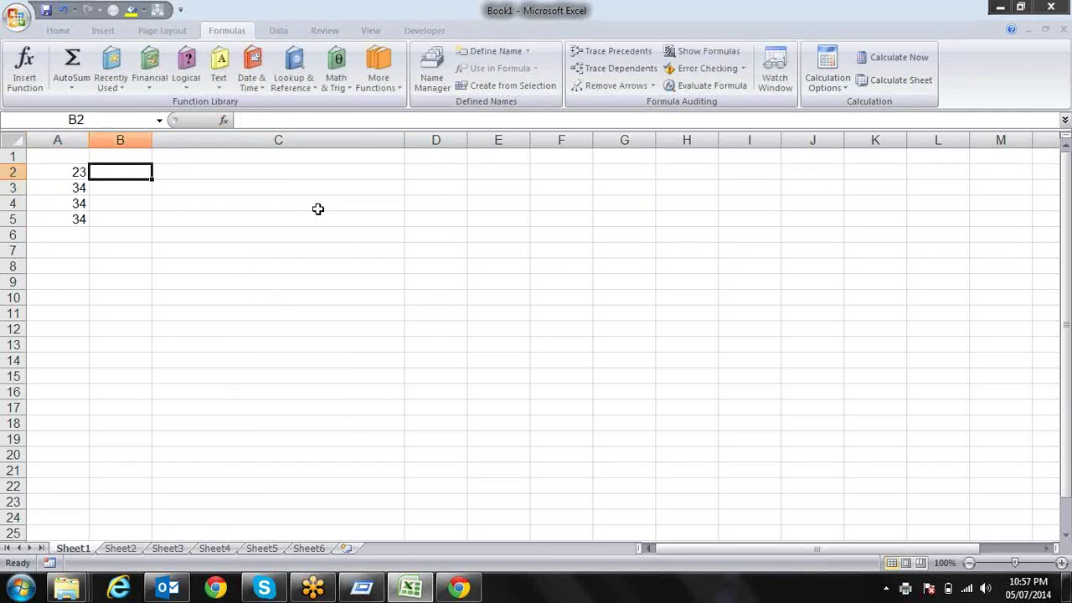
Step: Enter =DOLLAR(A2,2) in B2, fill it down to B5, then delete the dollar results
{"action": "type", "text": "=d"}
{"action": "key", "text": "BackSpace"}
{"action": "key", "text": "BackSpace"}
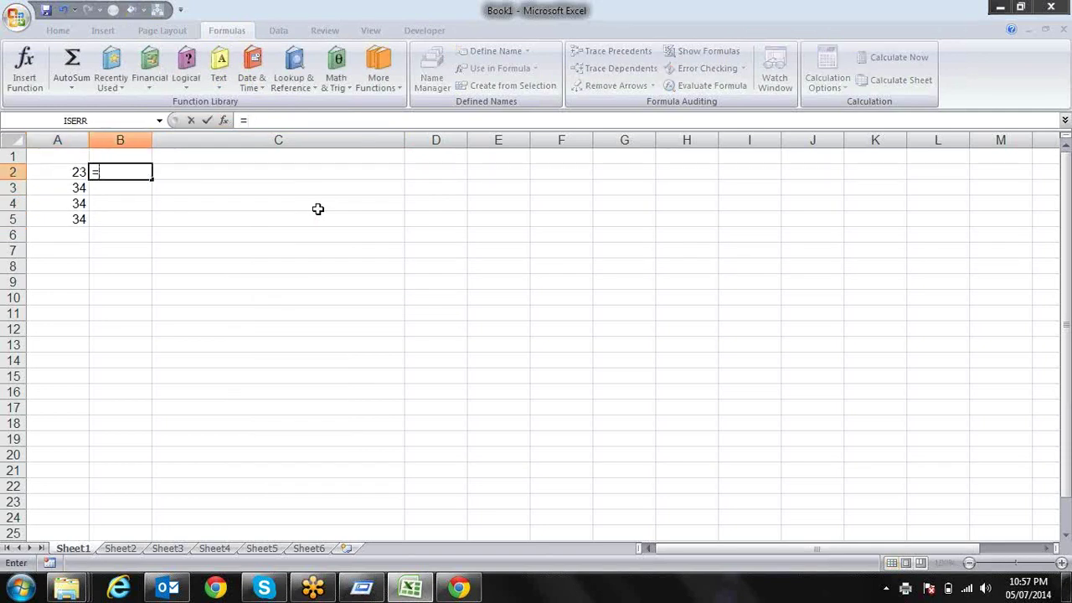
{"action": "type", "text": "do"}
{"action": "key", "text": "Tab"}
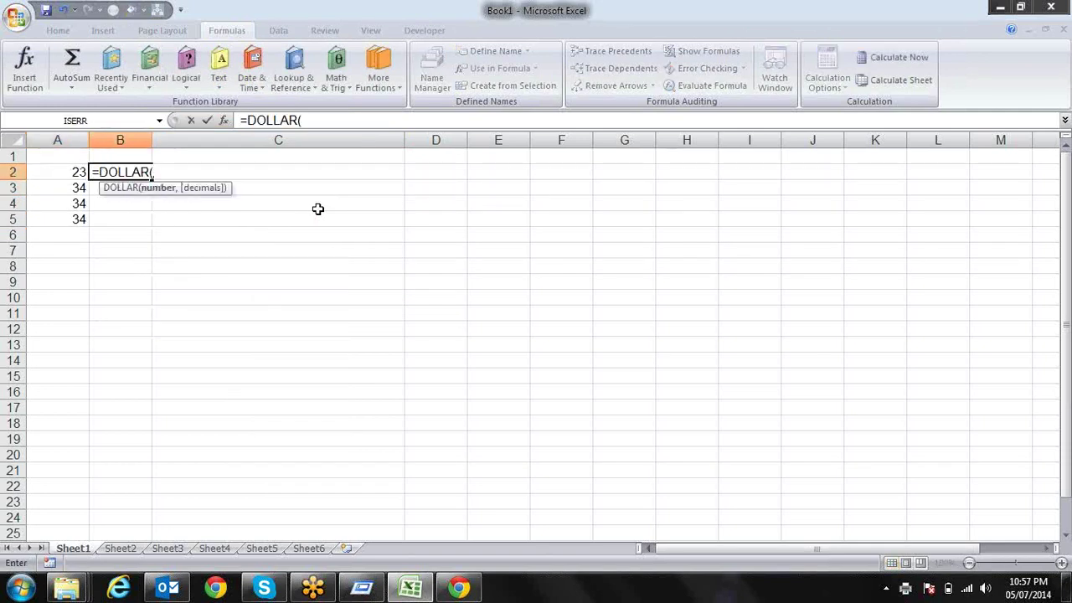
{"action": "key", "text": "Left"}
{"action": "type", "text": ","}
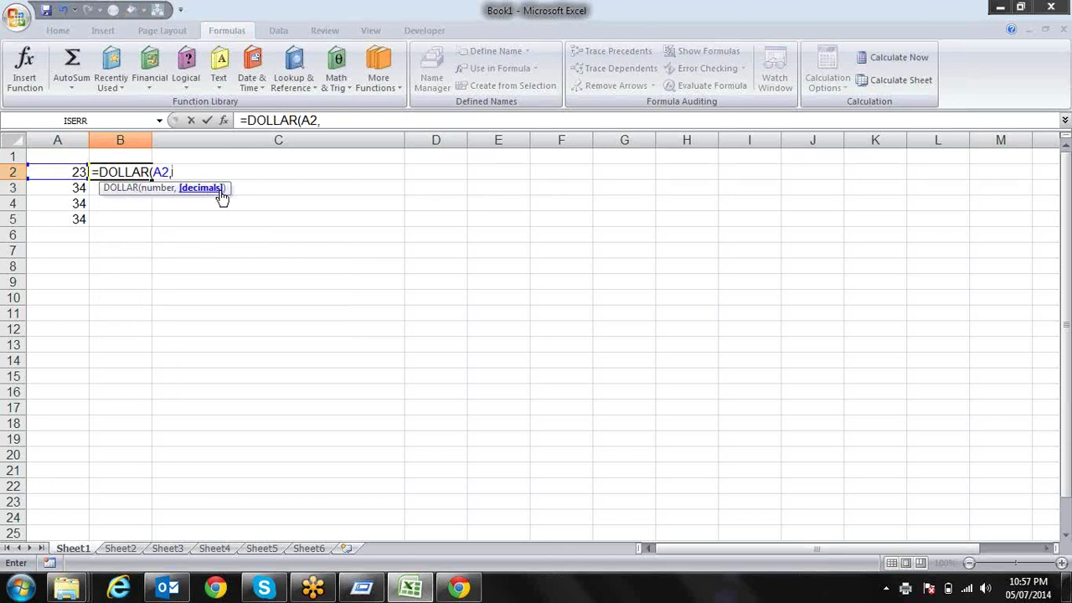
{"action": "type", "text": "2"}
{"action": "type", "text": ")"}
{"action": "key", "text": "Return"}
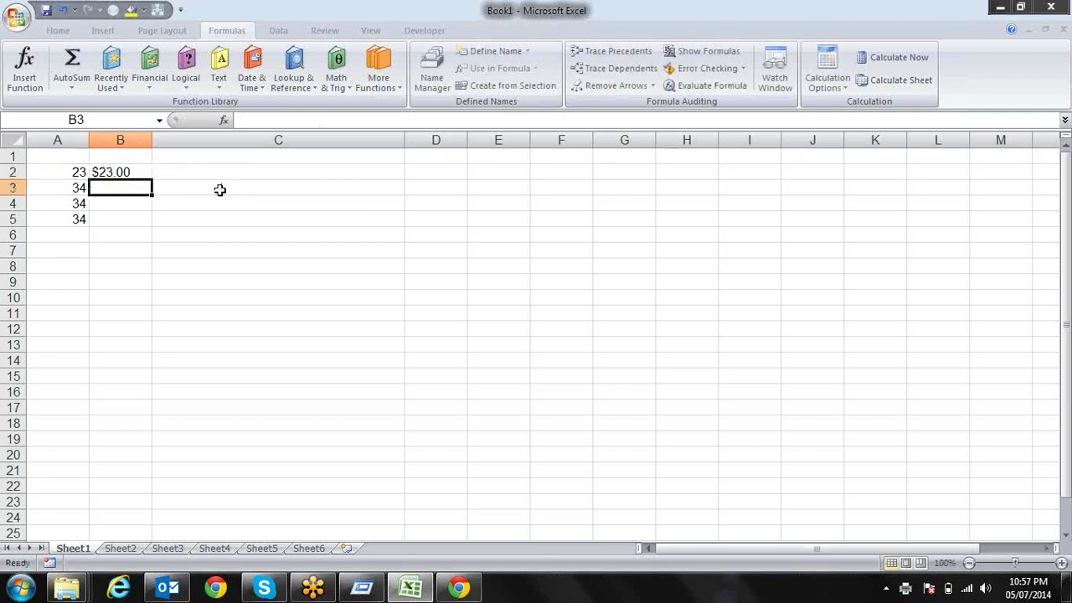
{"action": "key", "text": "Up"}
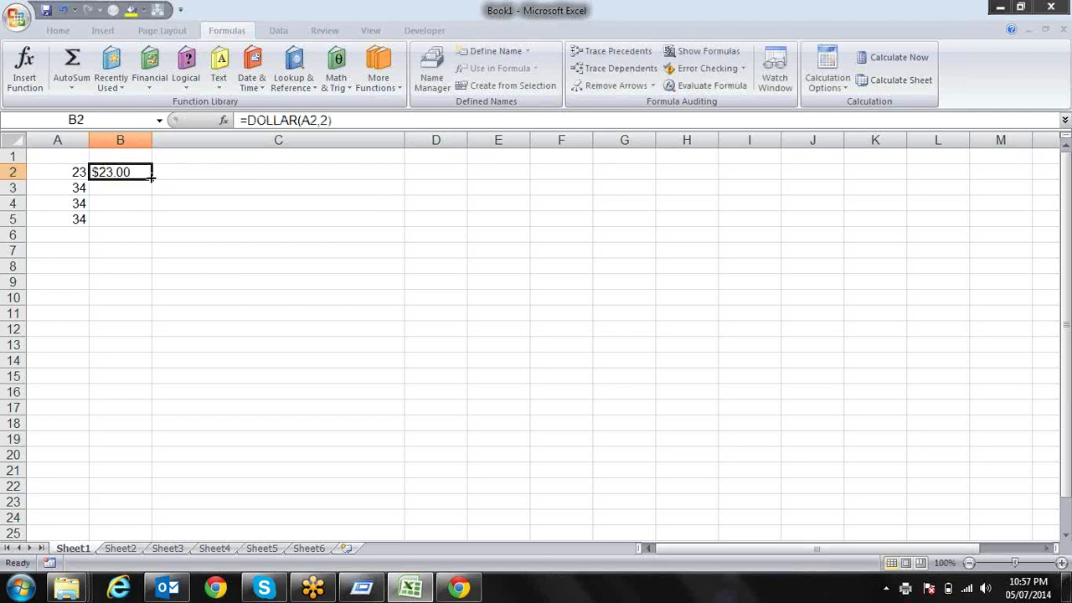
{"action": "left_click_drag", "start_coordinate": [151, 180], "coordinate": [152, 237]}
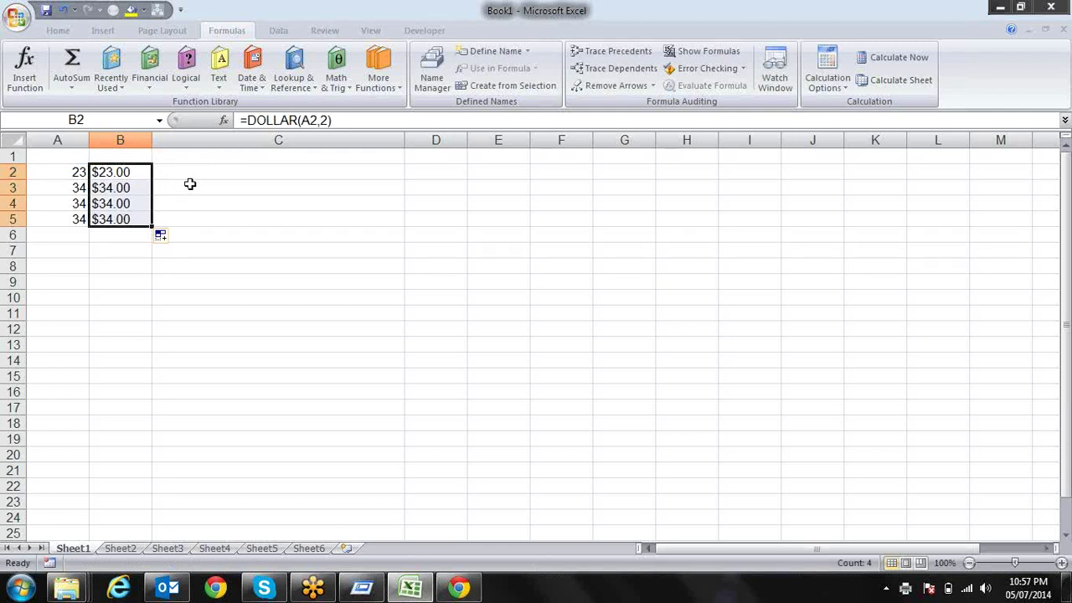
{"action": "key", "text": "Delete"}
Step: Delete the numbers in A2:A5 and type sandeep in A2
{"action": "key", "text": "Left"}
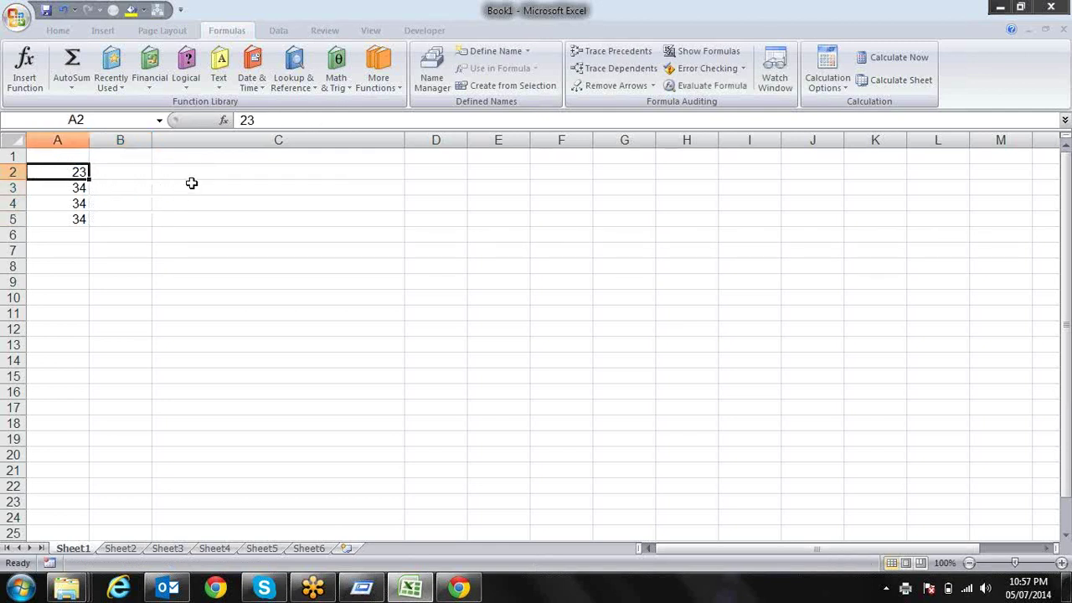
{"action": "key", "text": "shift+Down"}
{"action": "key", "text": "shift+Down"}
{"action": "key", "text": "shift+Down"}
{"action": "key", "text": "Delete"}
{"action": "key", "text": "Right"}
{"action": "type", "text": "s"}
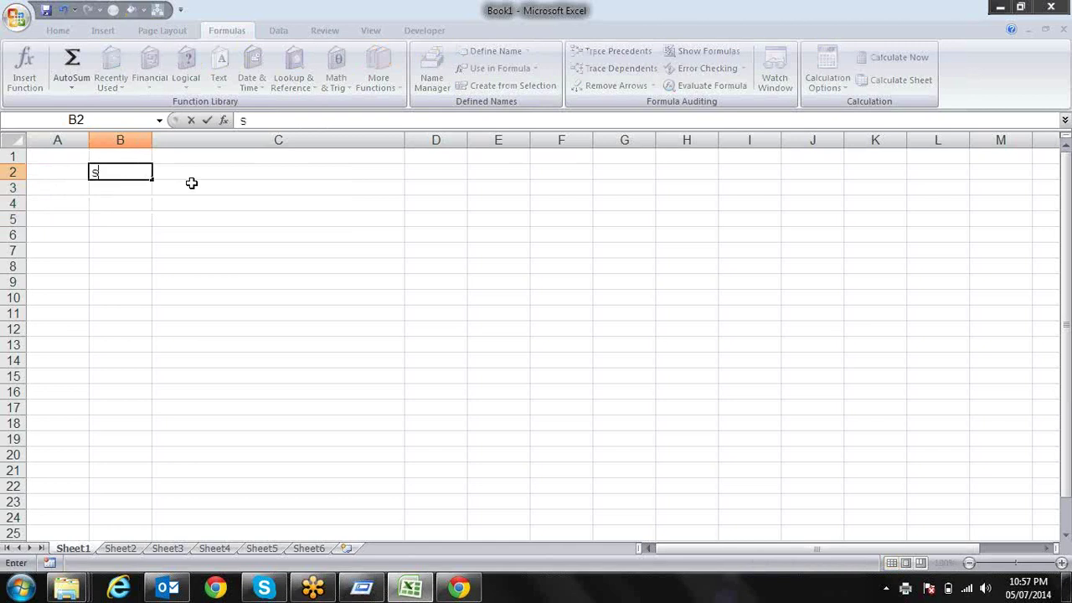
{"action": "type", "text": "and"}
{"action": "key", "text": "Escape"}
{"action": "key", "text": "Left"}
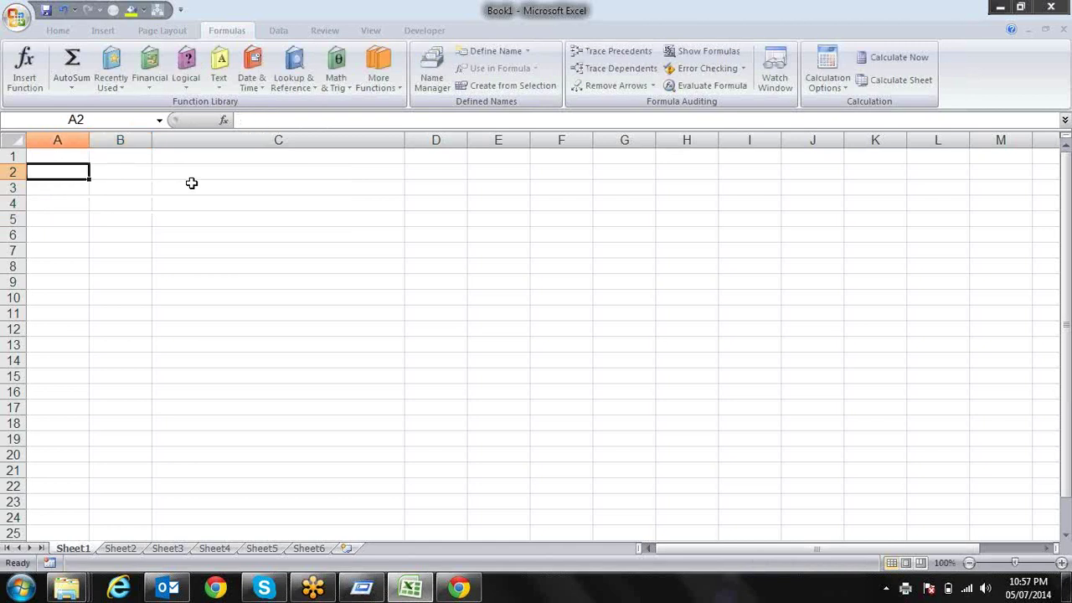
{"action": "type", "text": "sandeep"}
{"action": "key", "text": "Tab"}
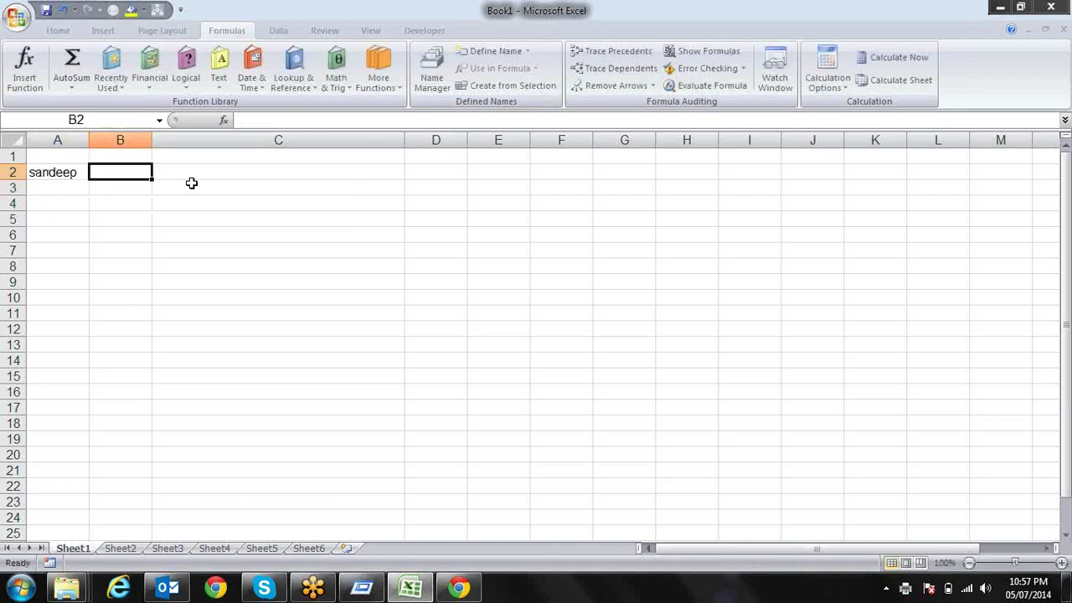
Step: Type SANDEEP in capitals into B2
{"action": "key", "text": "Caps_Lock"}
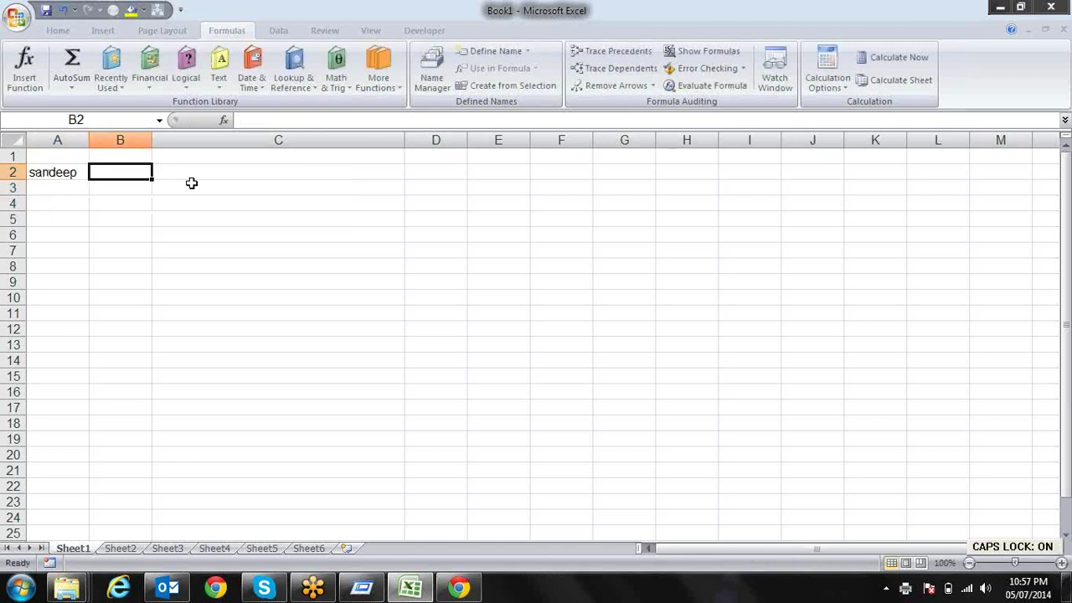
{"action": "type", "text": "SANDEEP"}
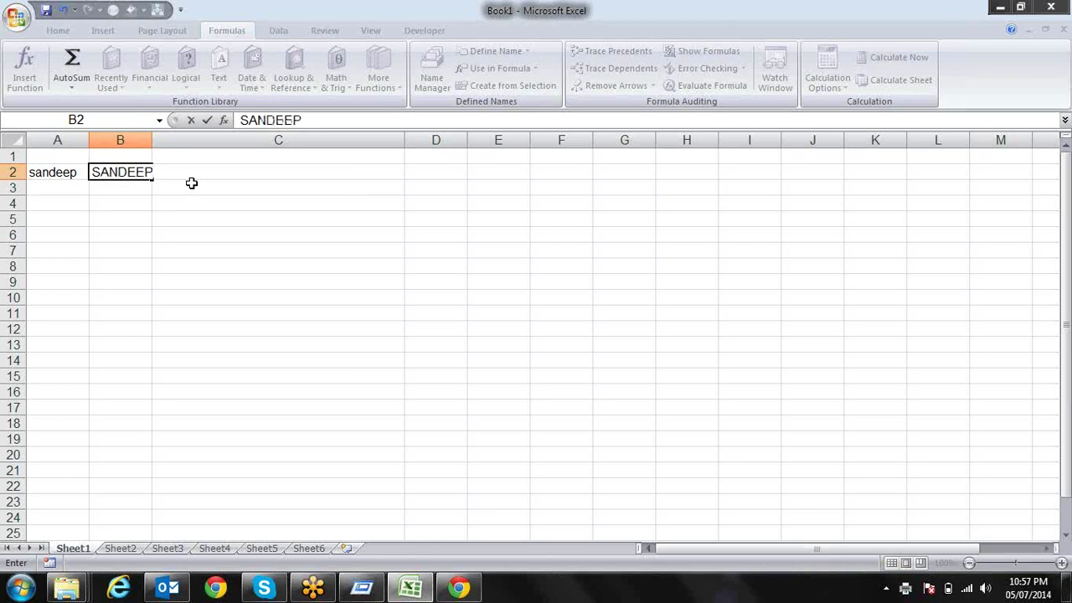
{"action": "key", "text": "Return"}
{"action": "key", "text": "Up"}
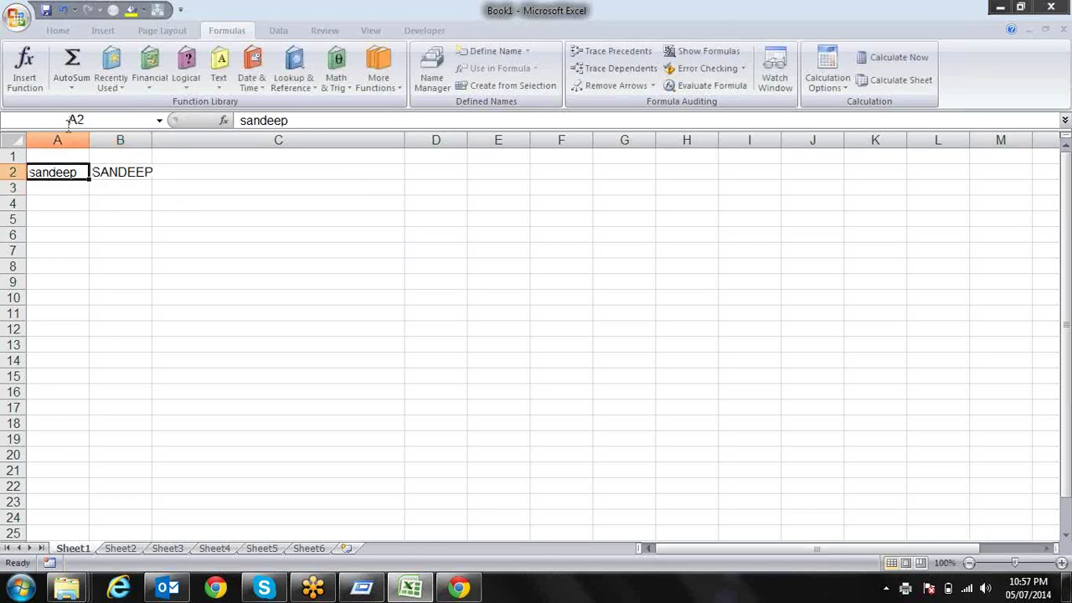
{"action": "key", "text": "Right"}
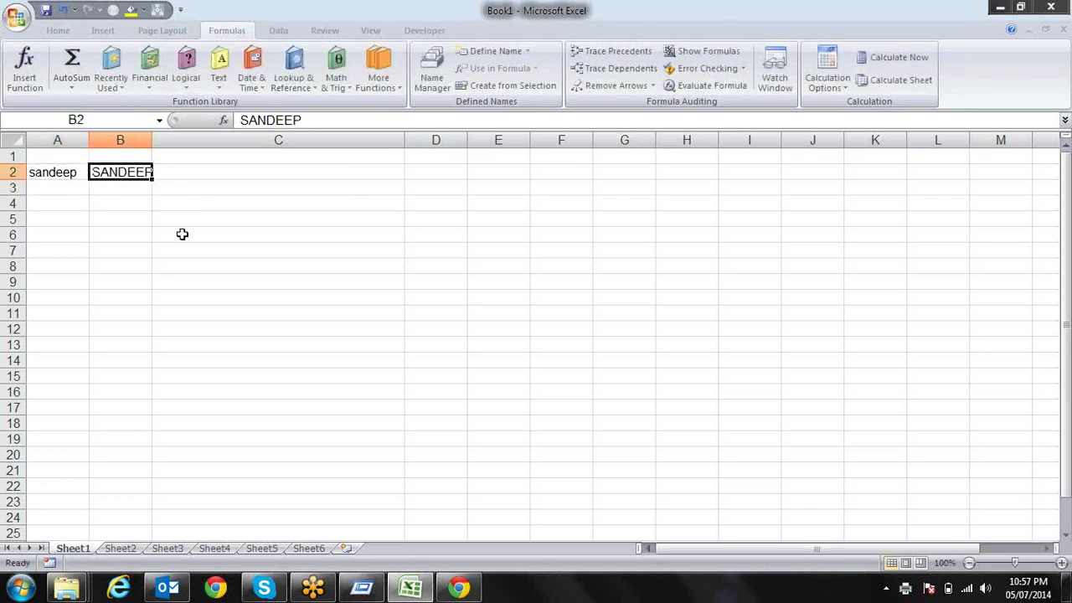
{"action": "key", "text": "Right"}
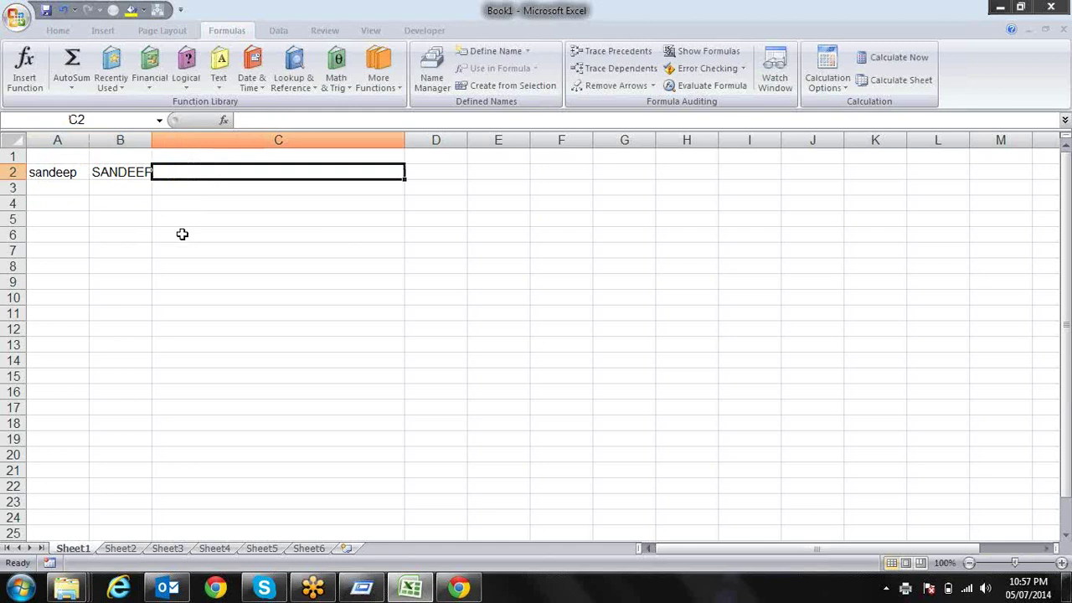
Step: Enter the comparison =A2=B2 in C2, returning TRUE, and widen column B
{"action": "type", "text": "="}
{"action": "key", "text": "Left"}
{"action": "key", "text": "Left"}
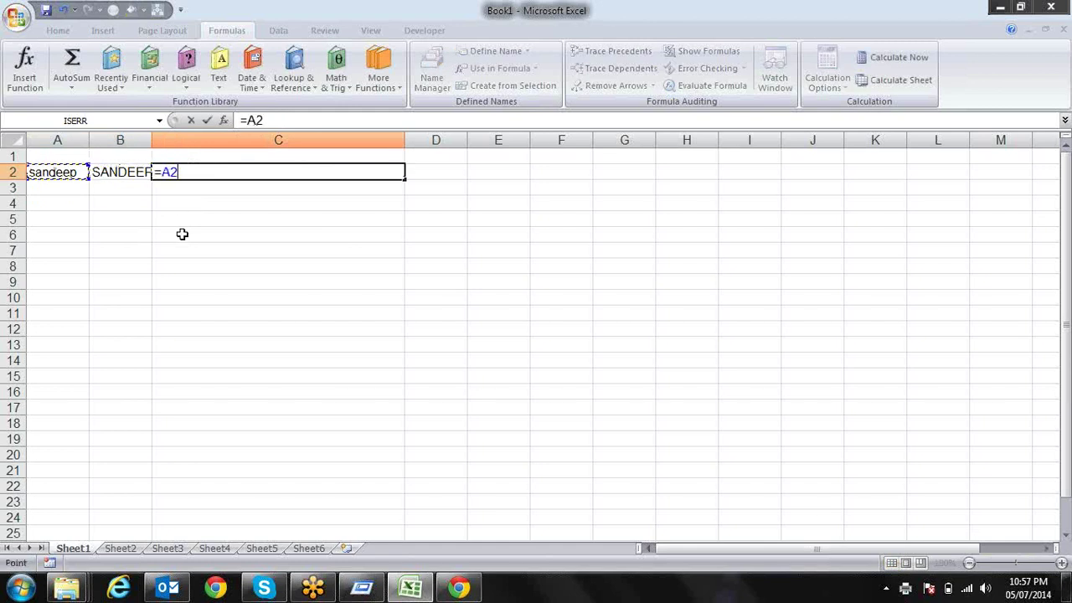
{"action": "type", "text": "="}
{"action": "key", "text": "Left"}
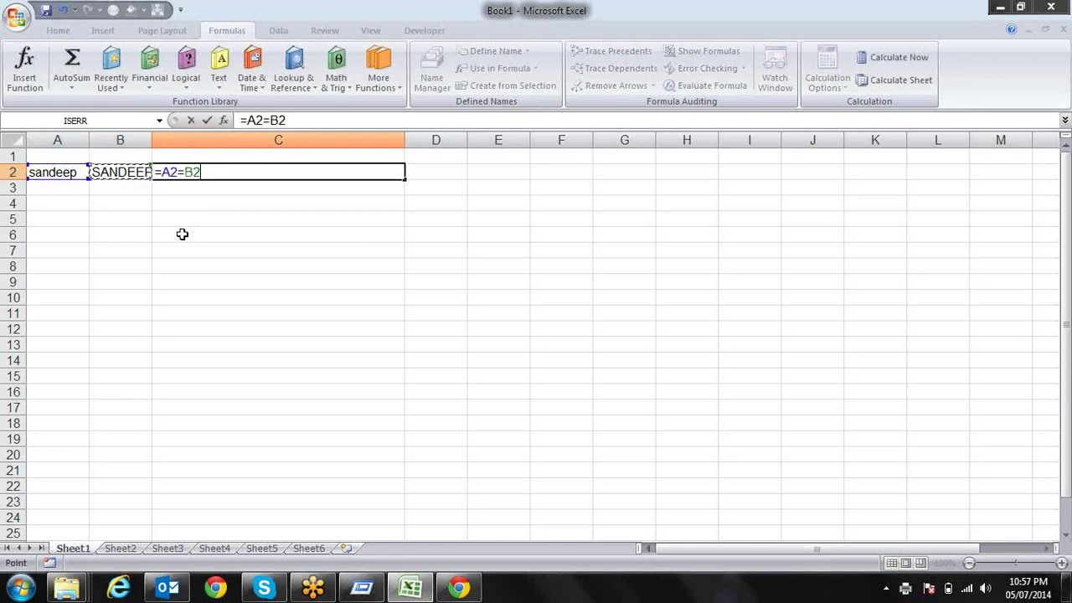
{"action": "key", "text": "Return"}
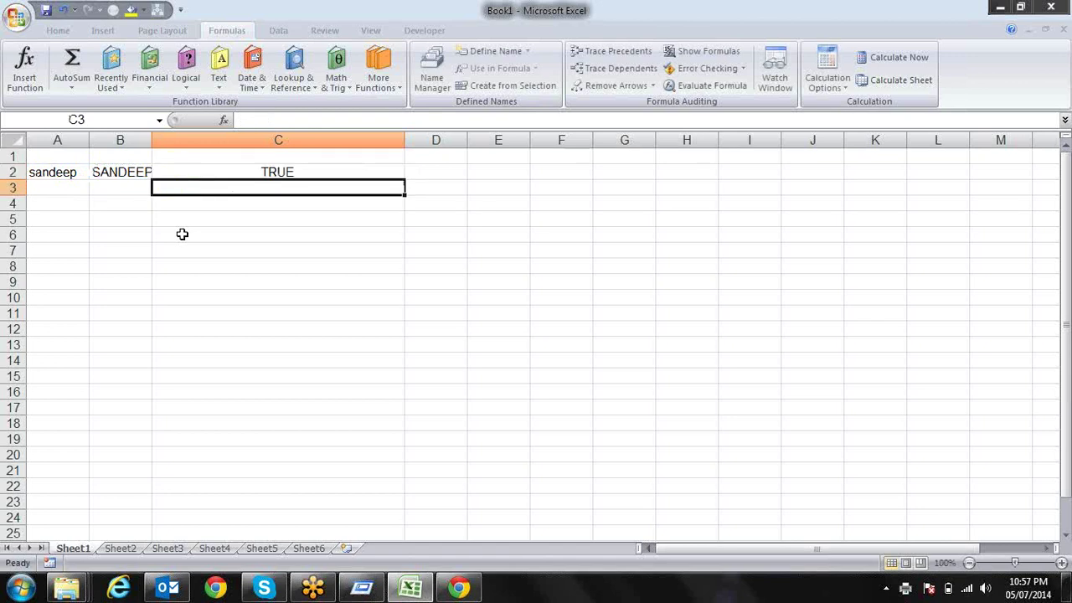
{"action": "key", "text": "Up"}
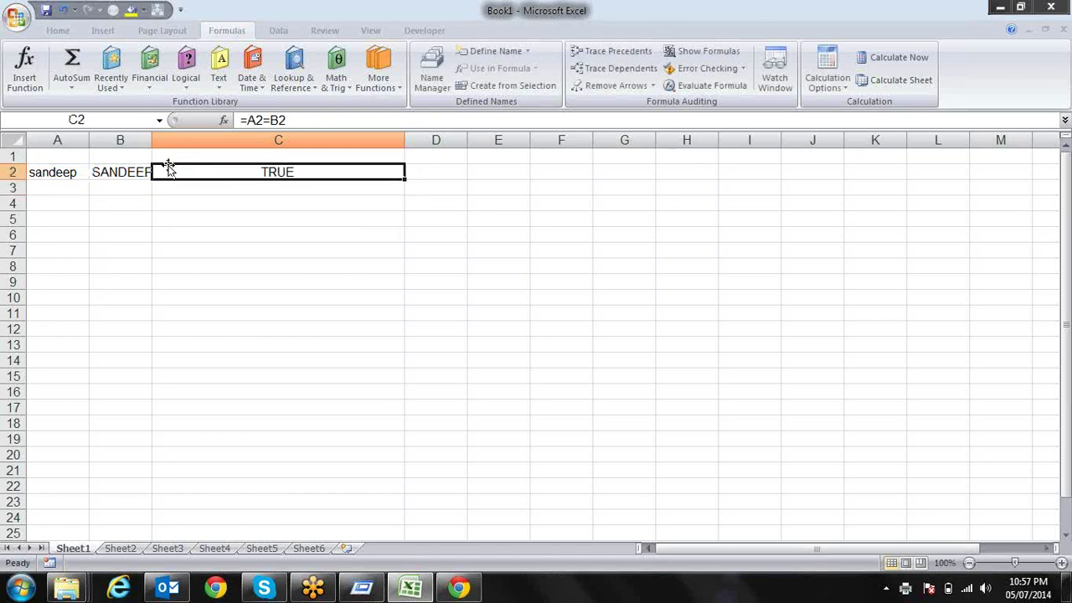
{"action": "left_click_drag", "start_coordinate": [153, 139], "coordinate": [168, 139]}
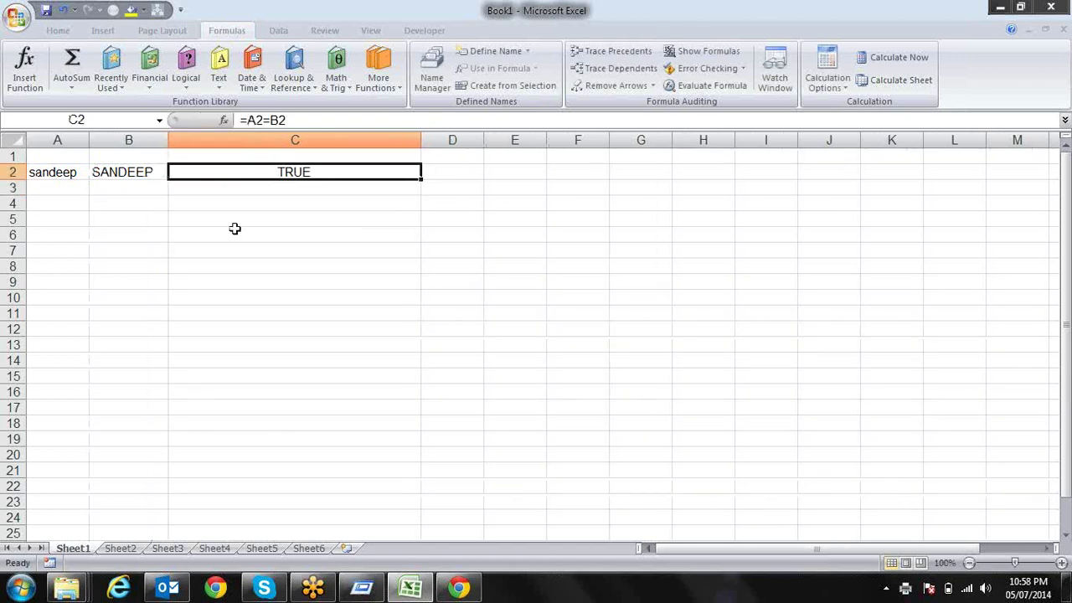
{"action": "key", "text": "Down"}
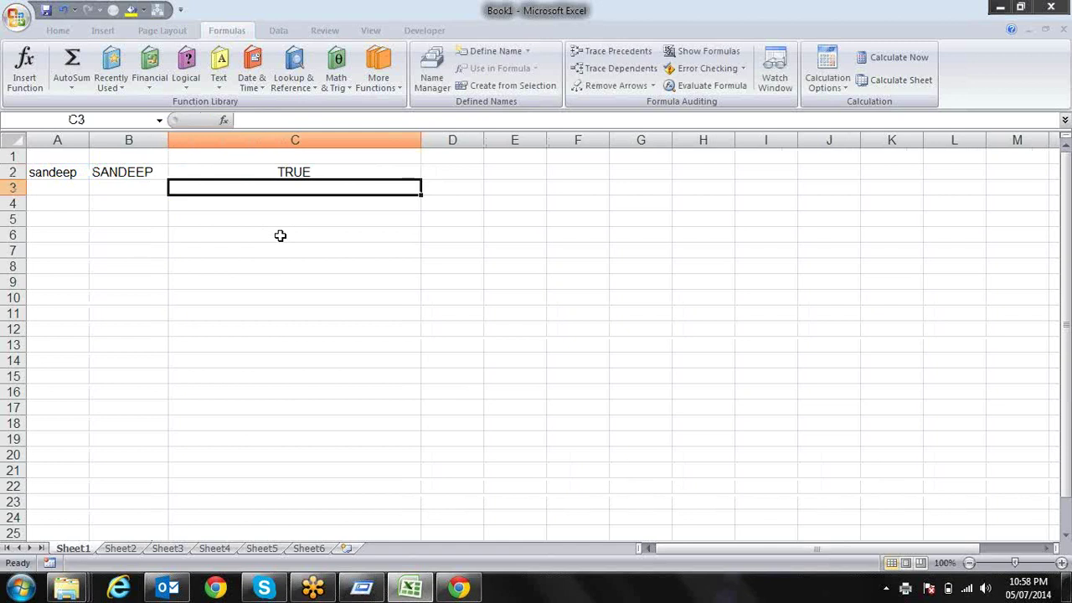
Step: Enter =EXACT(A2,B2) in C3 for a case-sensitive comparison, which returns FALSE
{"action": "type", "text": "="}
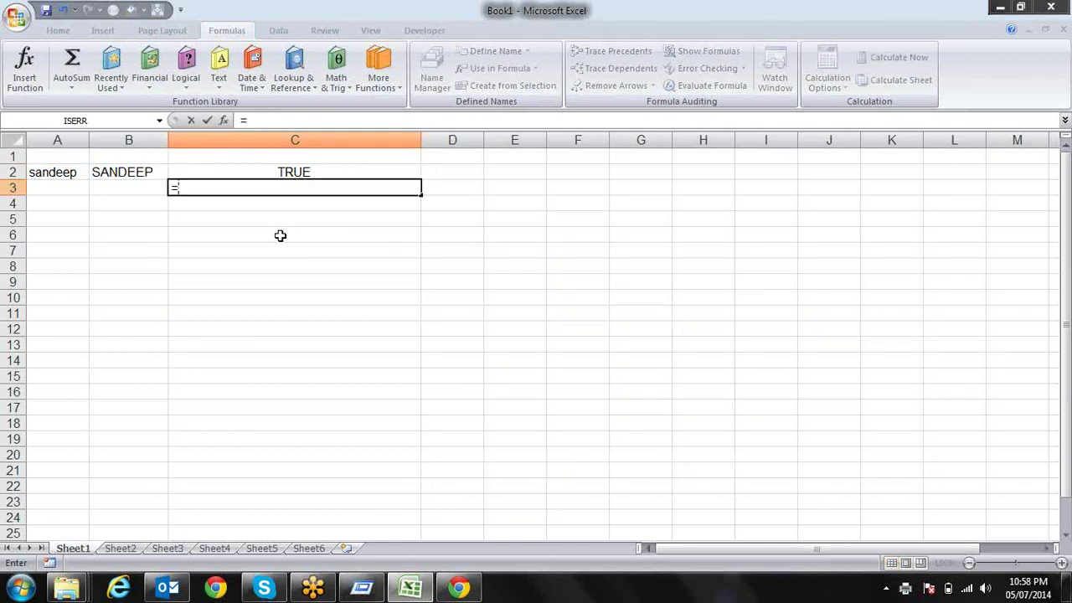
{"action": "type", "text": "EX"}
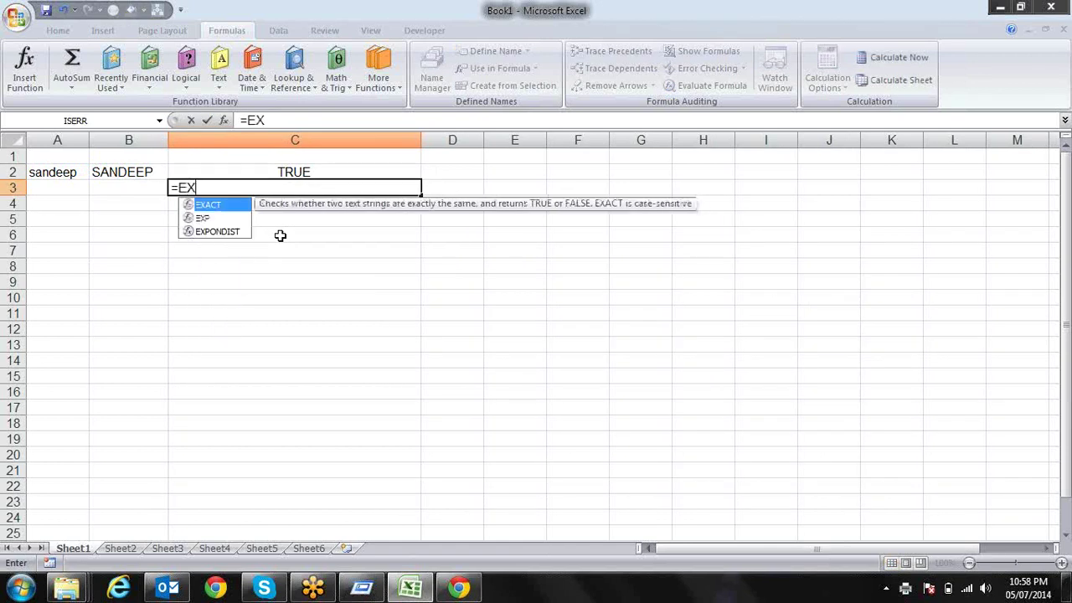
{"action": "key", "text": "Tab"}
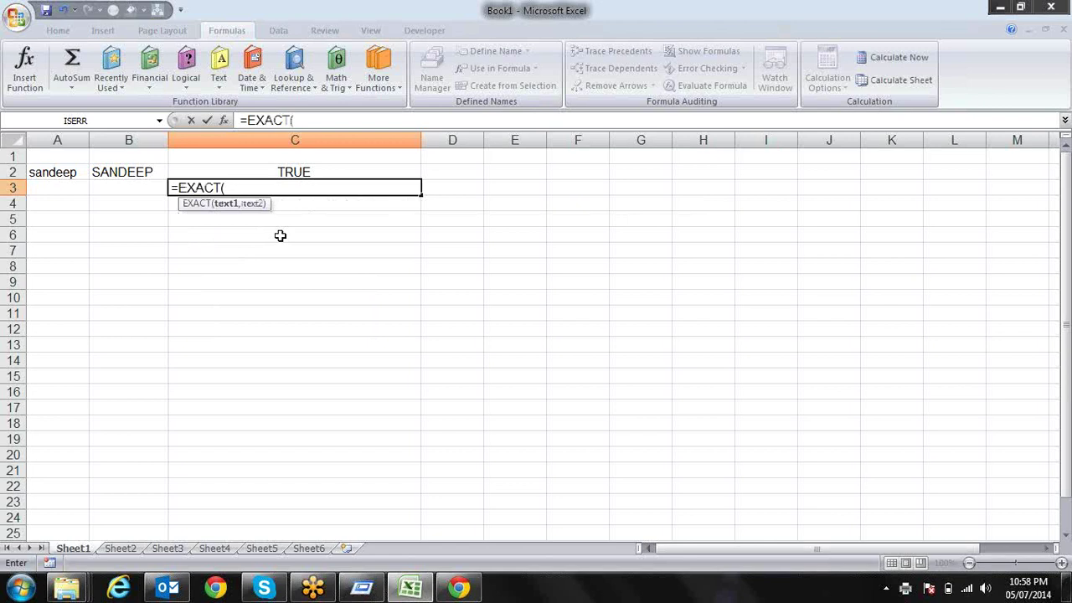
{"action": "left_click", "coordinate": [69, 172]}
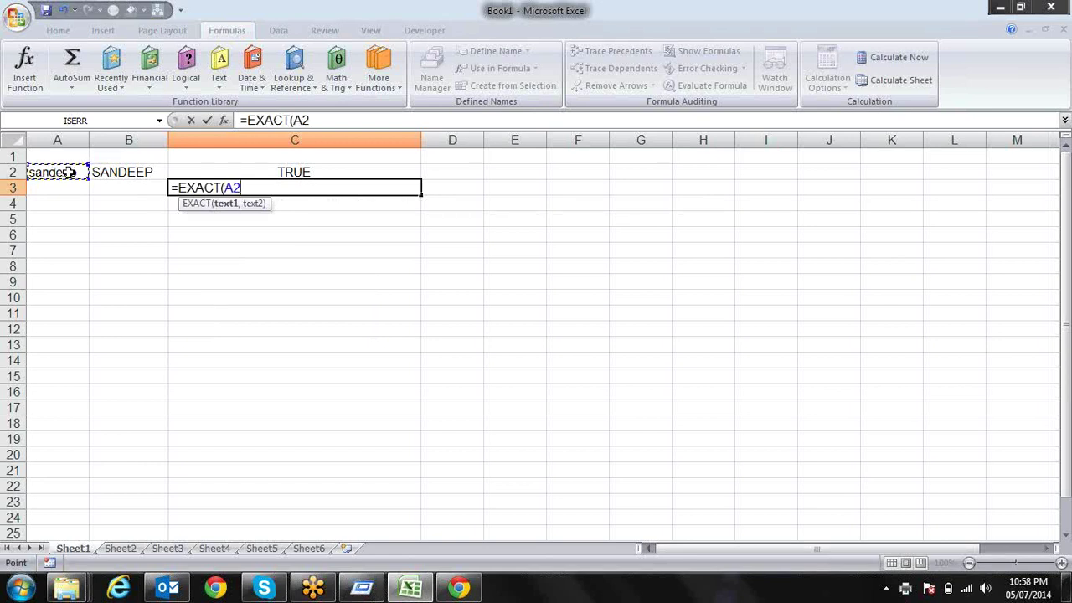
{"action": "type", "text": ","}
{"action": "left_click", "coordinate": [149, 170]}
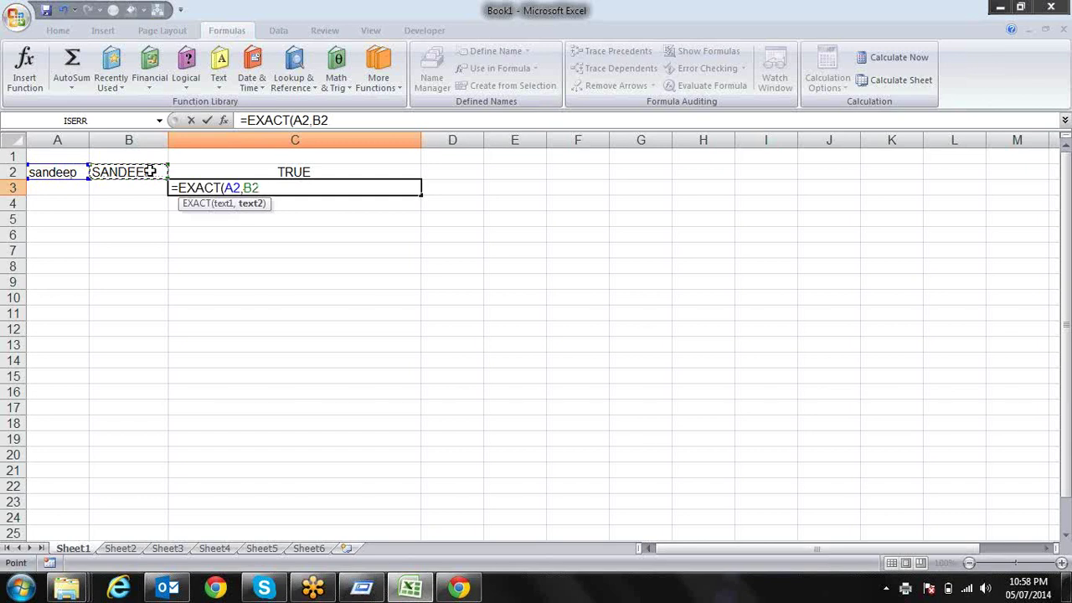
{"action": "type", "text": ")"}
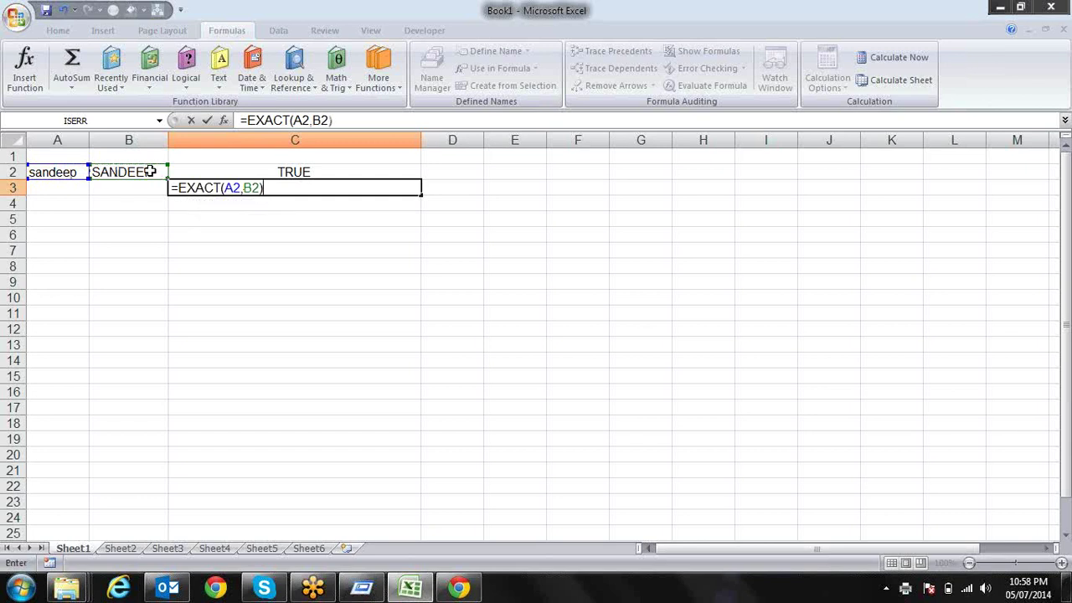
{"action": "key", "text": "Return"}
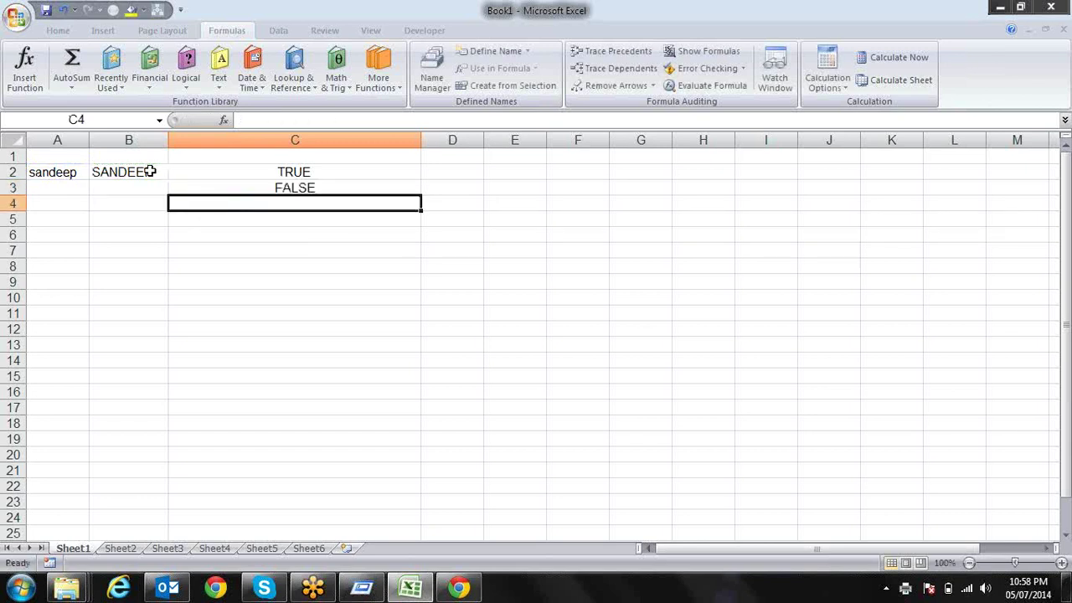
{"action": "key", "text": "Up"}
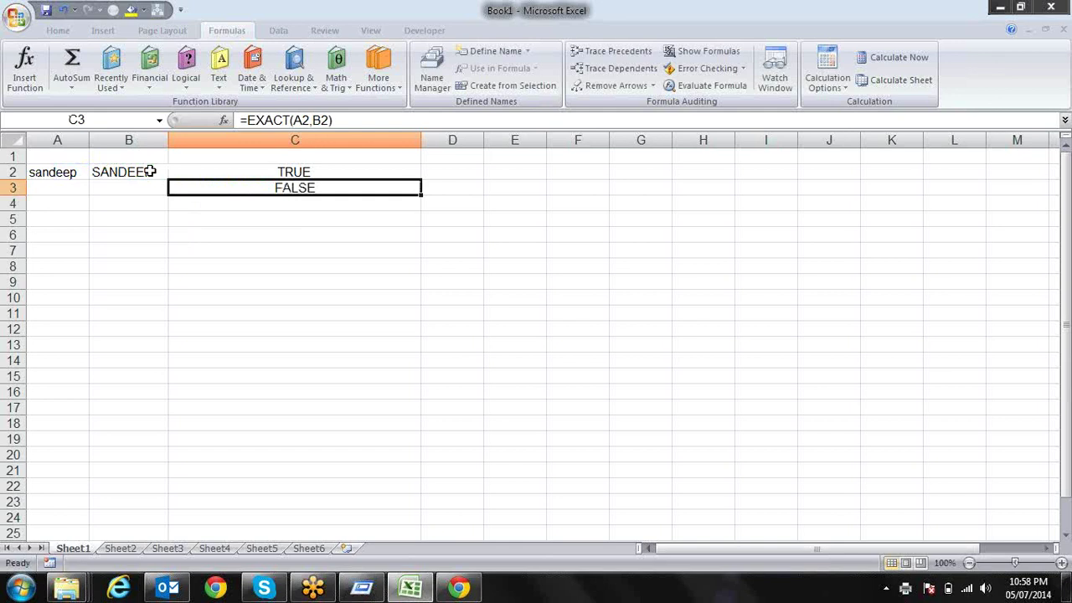
Step: Retype A2 as uppercase SANDEEP so it matches B2 exactly
{"action": "key", "text": "Left"}
{"action": "key", "text": "Up"}
{"action": "key", "text": "Left"}
{"action": "key", "text": "Right"}
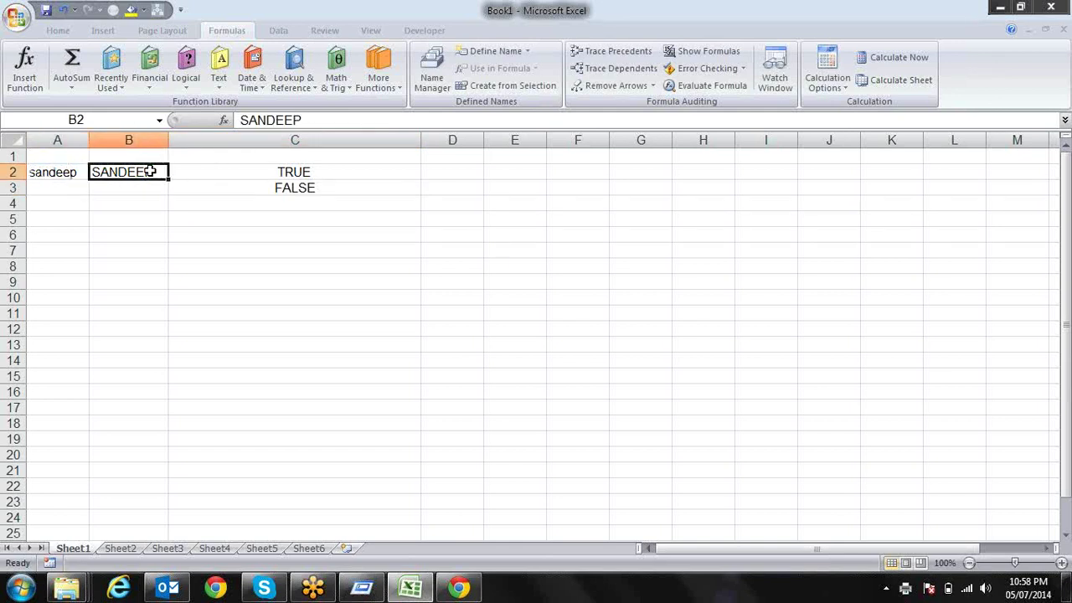
{"action": "key", "text": "Left"}
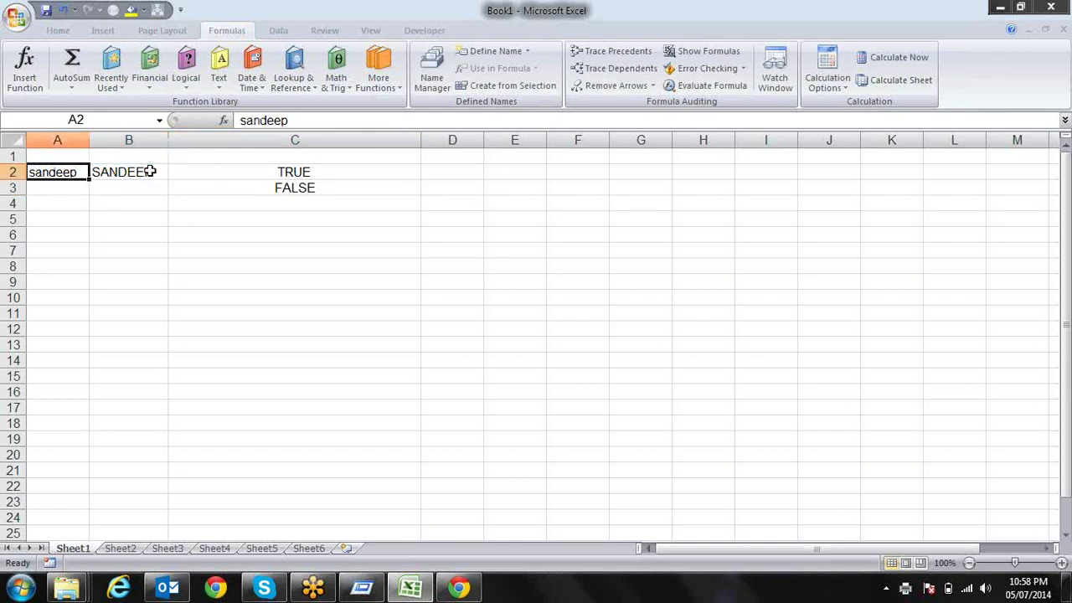
{"action": "type", "text": "SA"}
{"action": "key", "text": "BackSpace"}
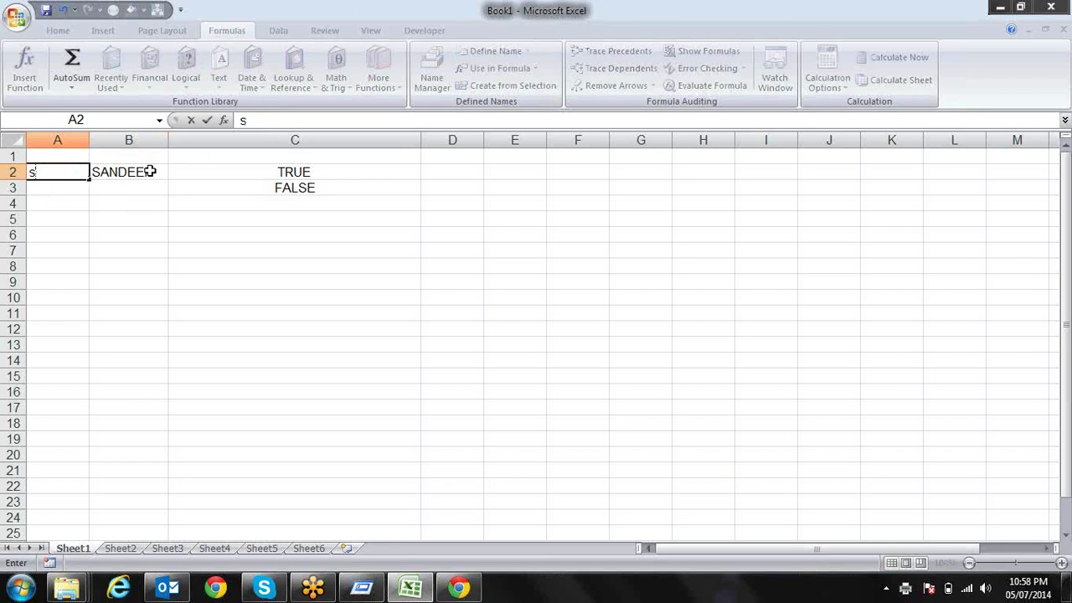
{"action": "type", "text": "ANDEEP"}
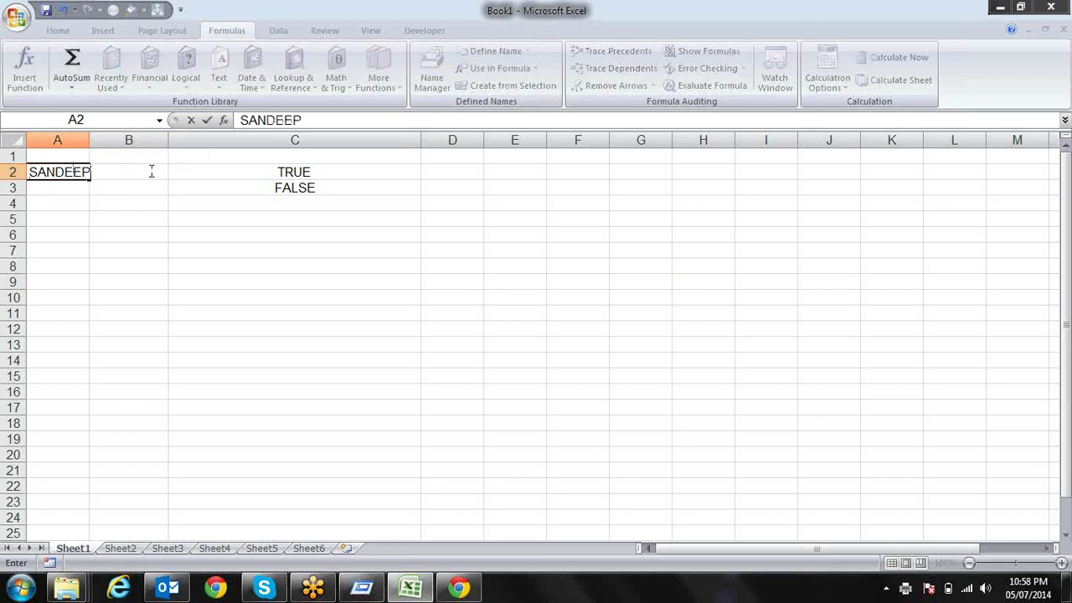
{"action": "key", "text": "Return"}
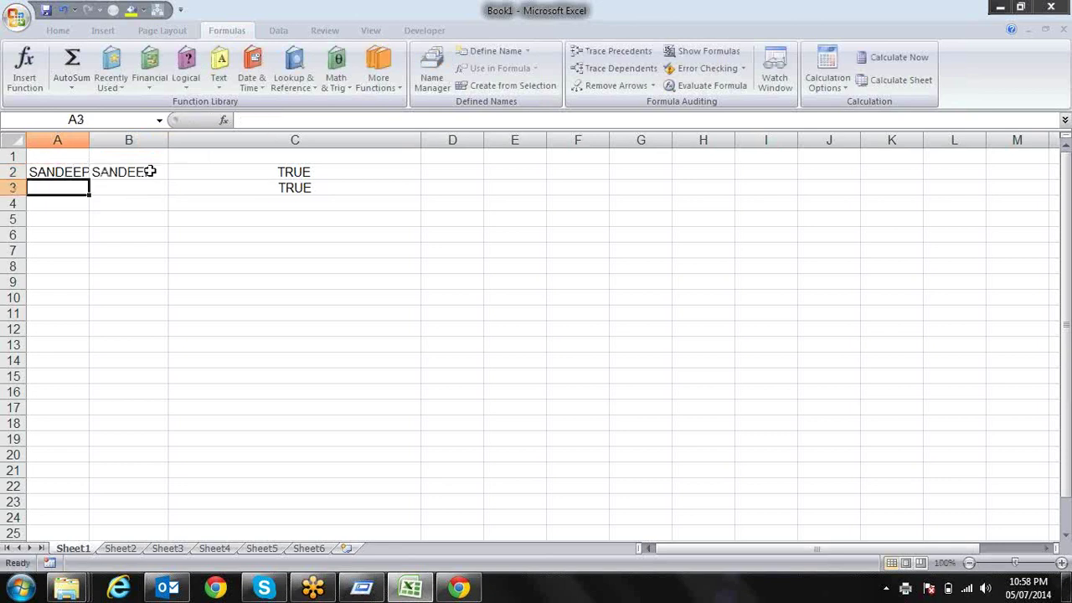
Step: Fit column A to the name in A2, make A2 bold, and browse the Text functions list
{"action": "double_click", "coordinate": [89, 140]}
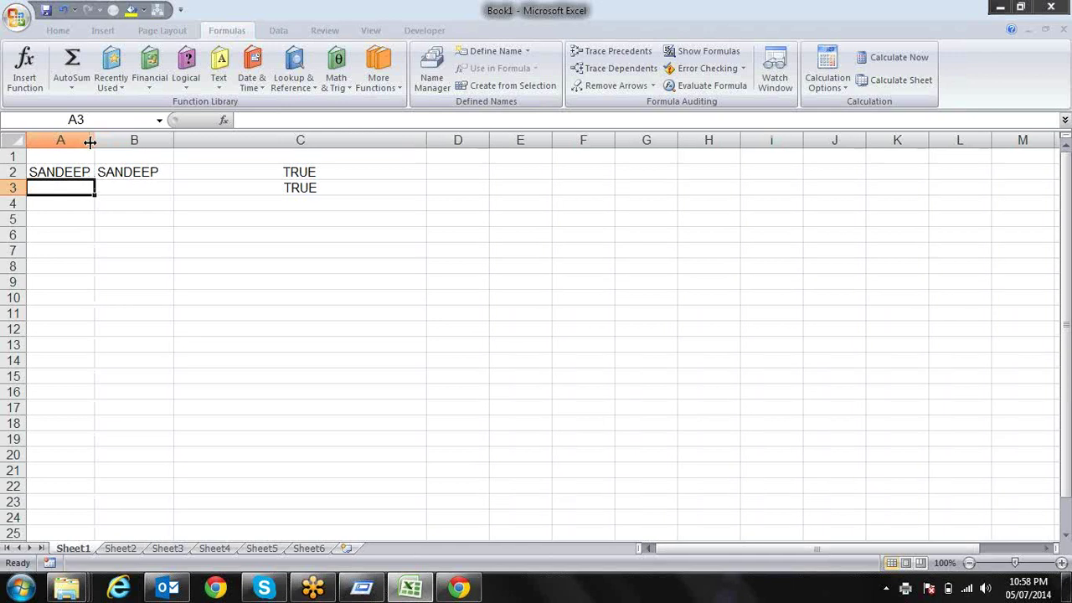
{"action": "left_click", "coordinate": [85, 171]}
{"action": "key", "text": "ctrl+b"}
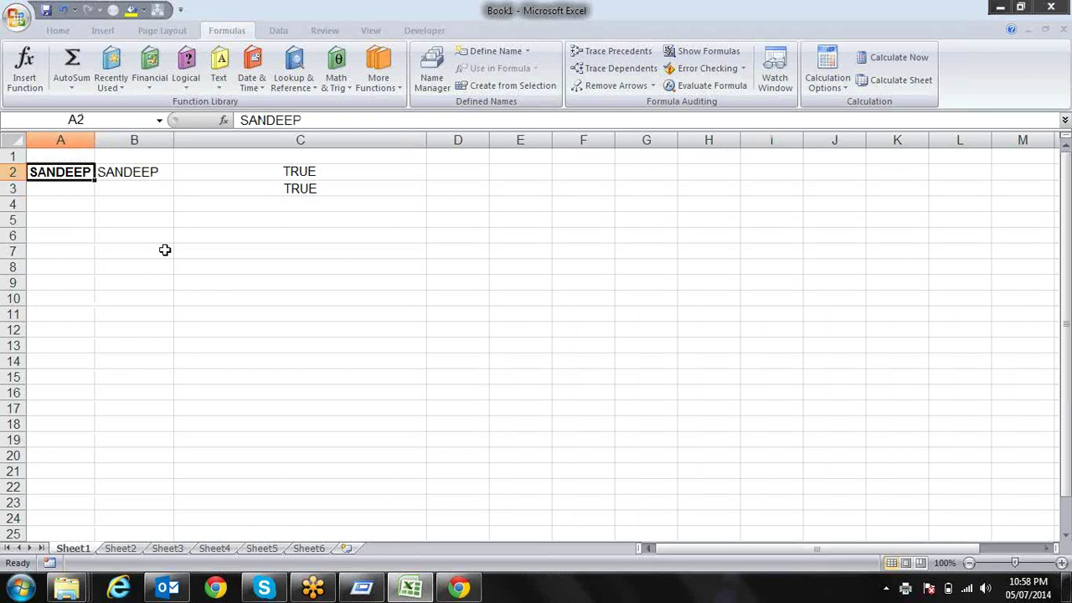
{"action": "left_click", "coordinate": [222, 88]}
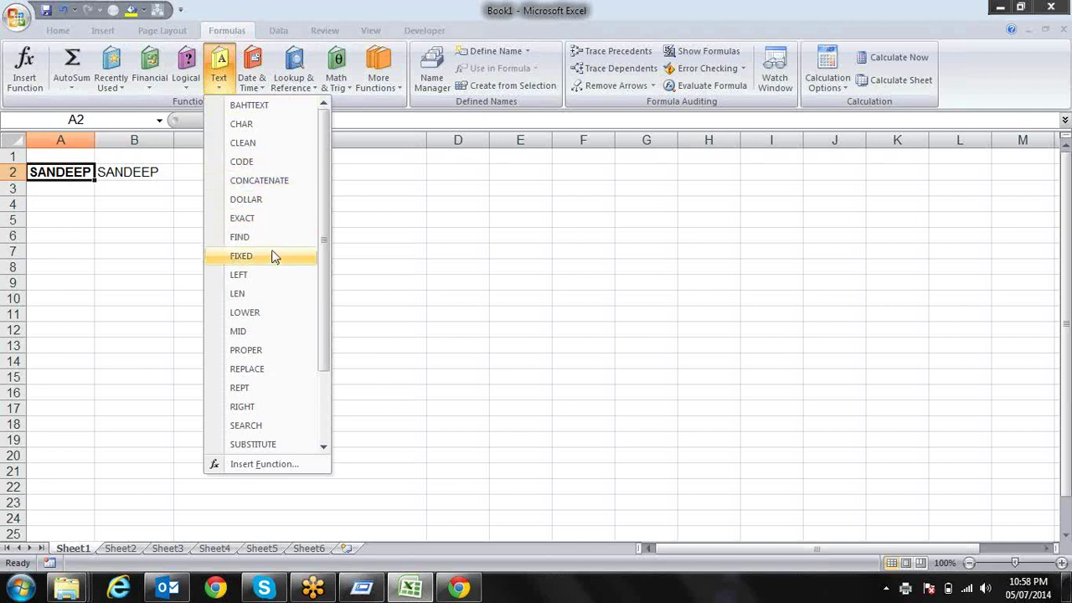
{"action": "left_click", "coordinate": [340, 248]}
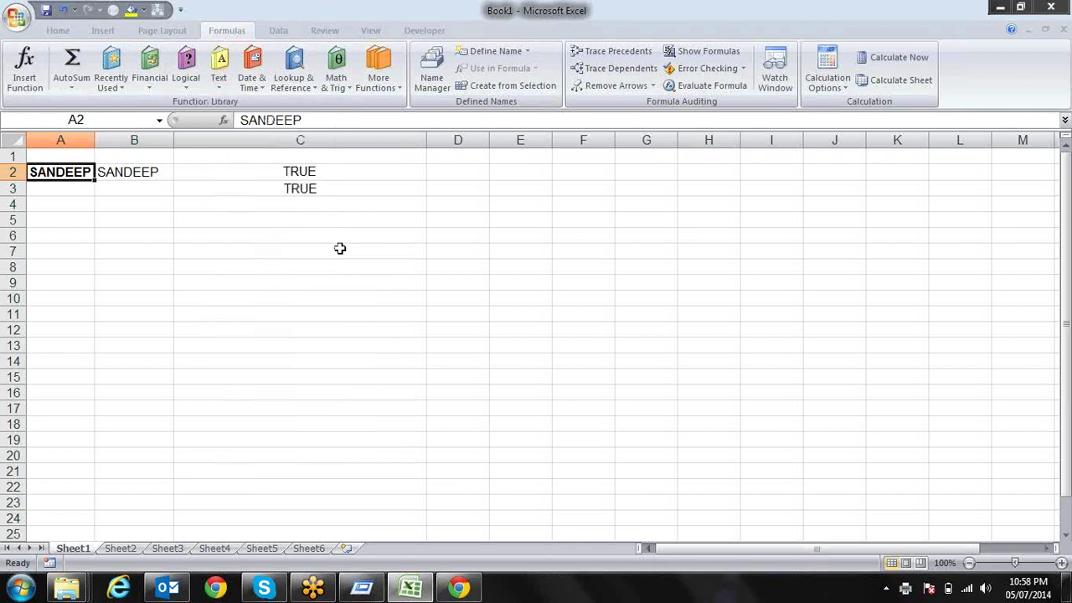
Step: Clear the old results in B2:C3
{"action": "key", "text": "Right"}
{"action": "key", "text": "Right"}
{"action": "key", "text": "Left"}
{"action": "key", "text": "shift+Right"}
{"action": "key", "text": "shift+Right"}
{"action": "key", "text": "shift+Left"}
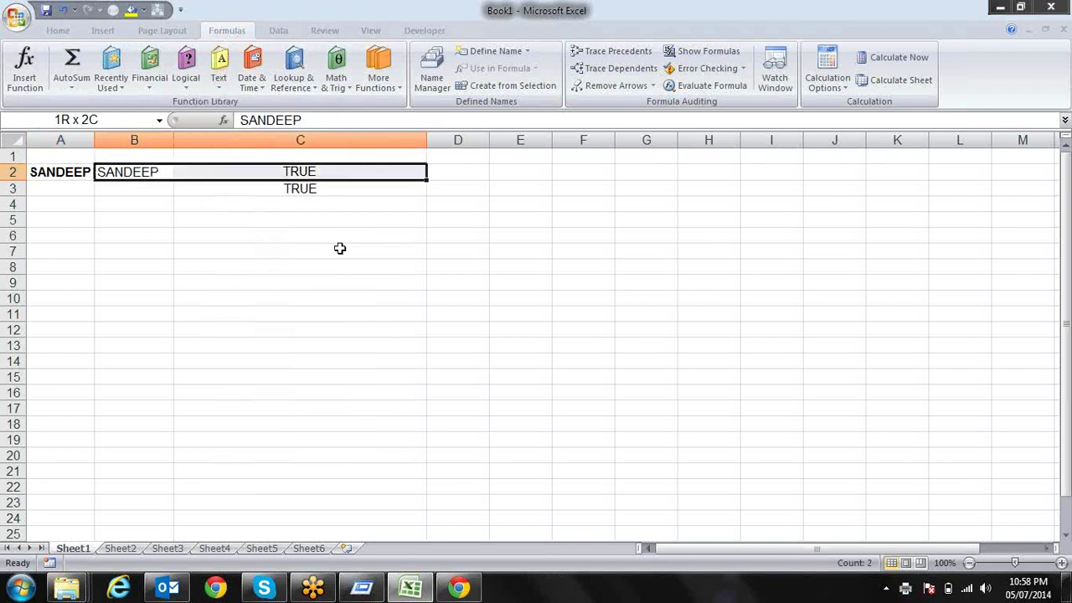
{"action": "key", "text": "shift+Down"}
{"action": "key", "text": "Delete"}
Step: Begin a =FIND("A", formula in C2
{"action": "key", "text": "Right"}
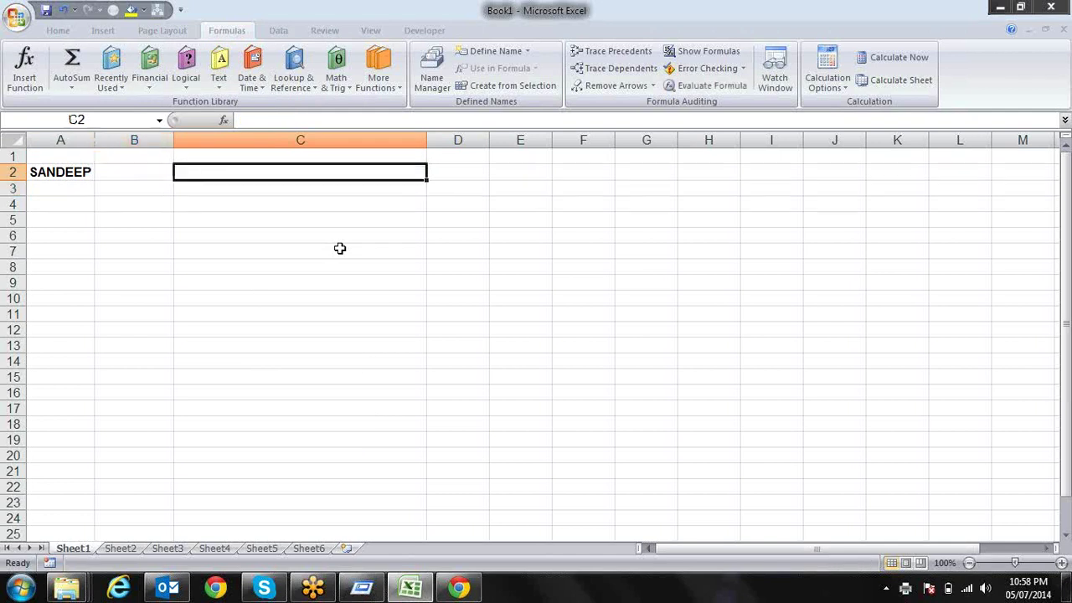
{"action": "key", "text": "Left"}
{"action": "key", "text": "Right"}
{"action": "type", "text": "="}
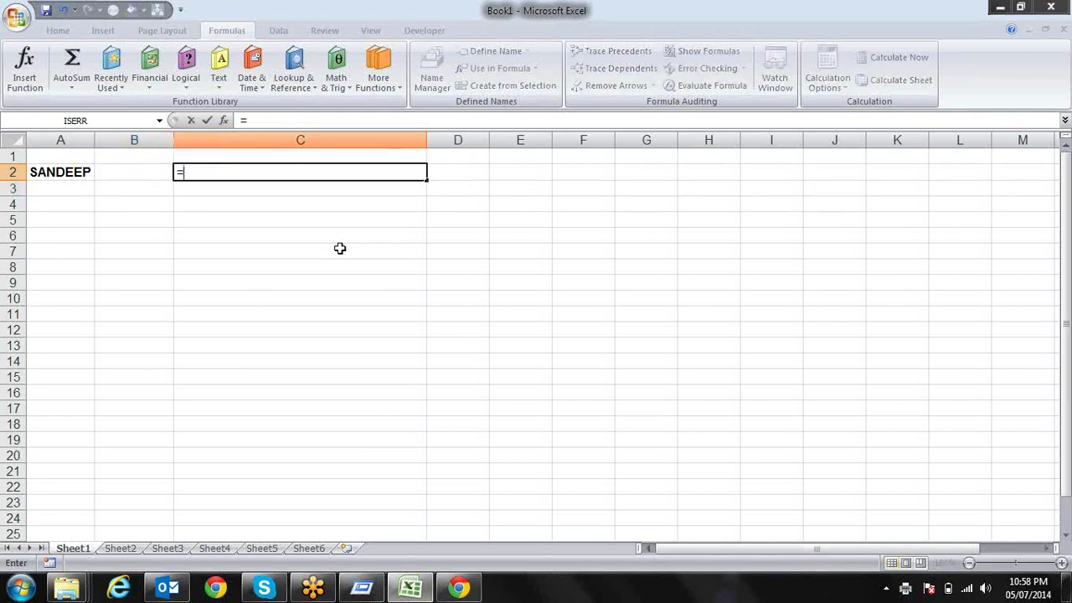
{"action": "type", "text": "FIND("}
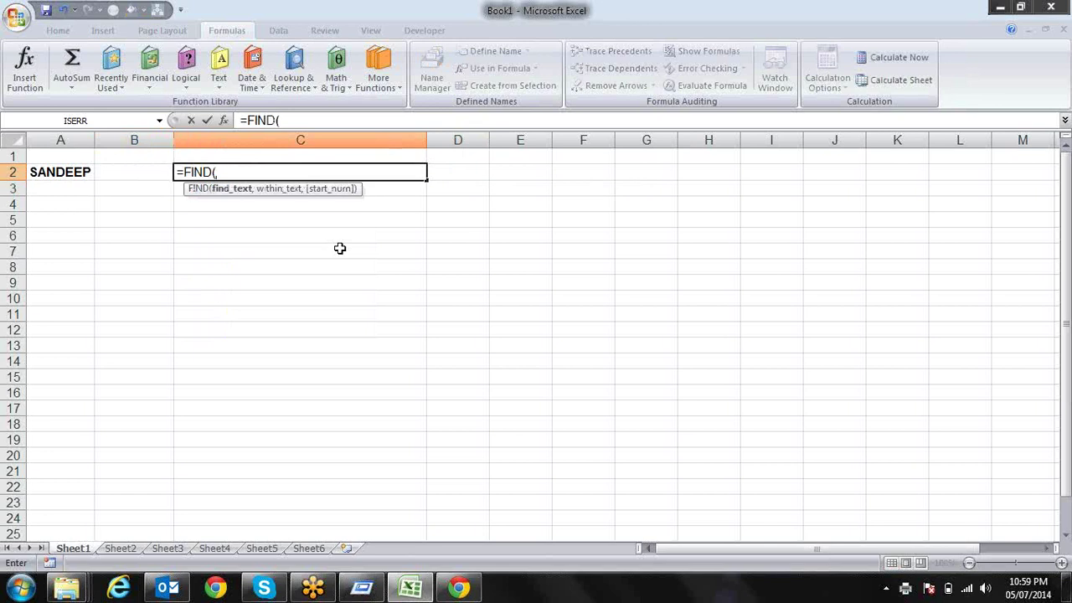
{"action": "type", "text": "\""}
{"action": "type", "text": "A\""}
{"action": "type", "text": ","}
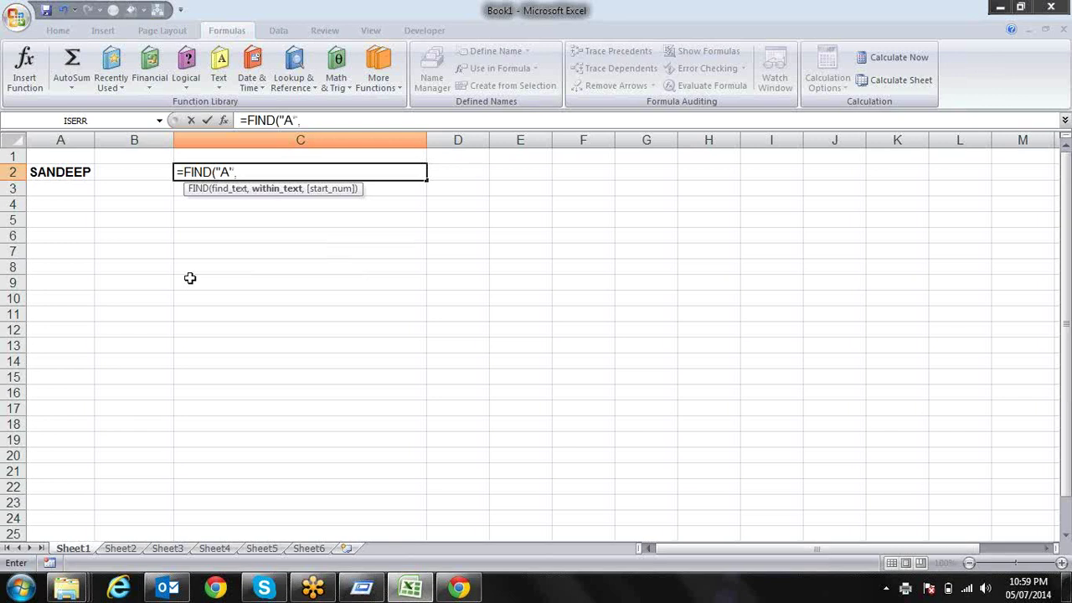
Step: Complete C2 as =FIND("A",A2), which returns 2
{"action": "left_click", "coordinate": [59, 173]}
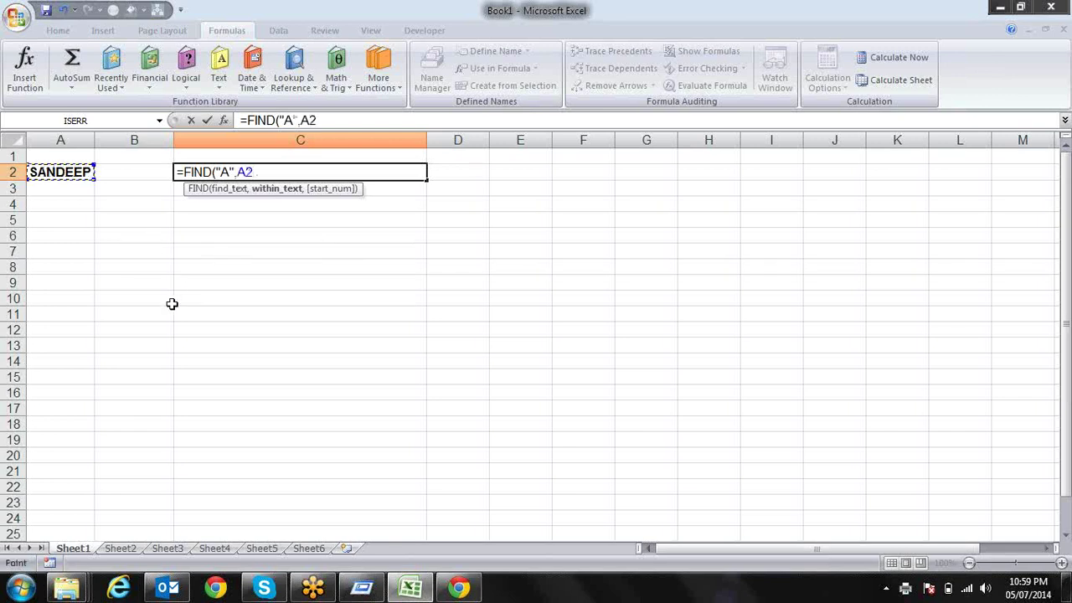
{"action": "left_click", "coordinate": [230, 192]}
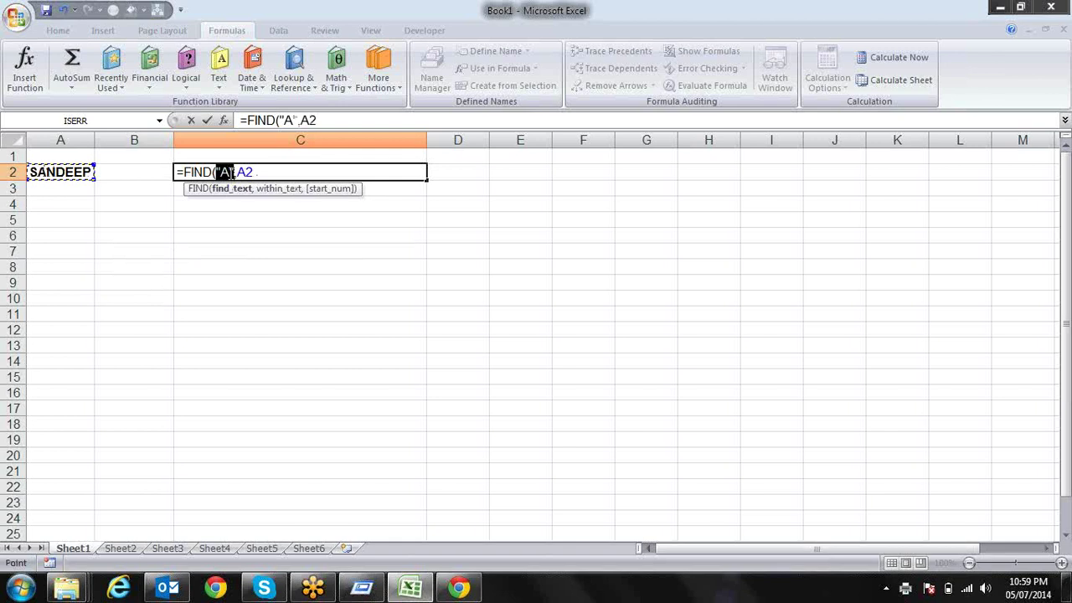
{"action": "left_click", "coordinate": [227, 173]}
{"action": "left_click", "coordinate": [276, 190]}
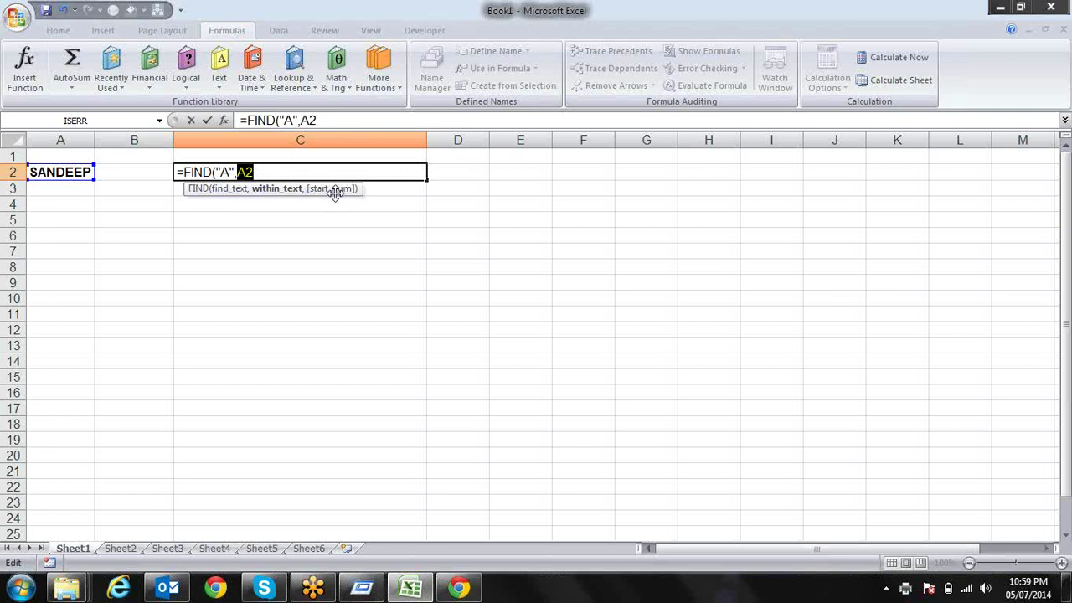
{"action": "key", "text": "Right"}
{"action": "type", "text": ","}
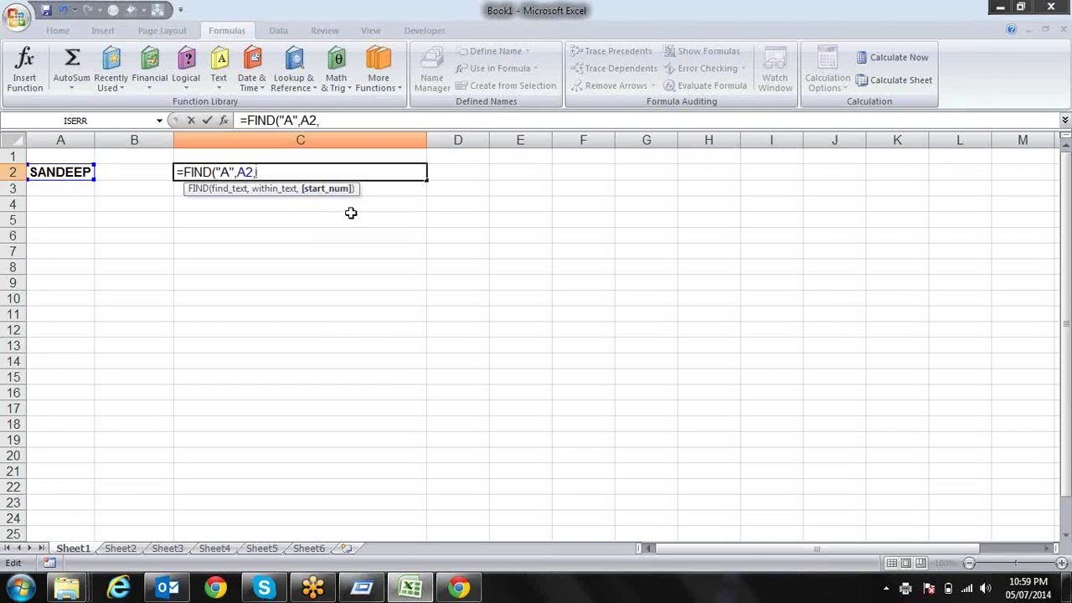
{"action": "key", "text": "BackSpace"}
{"action": "type", "text": ")"}
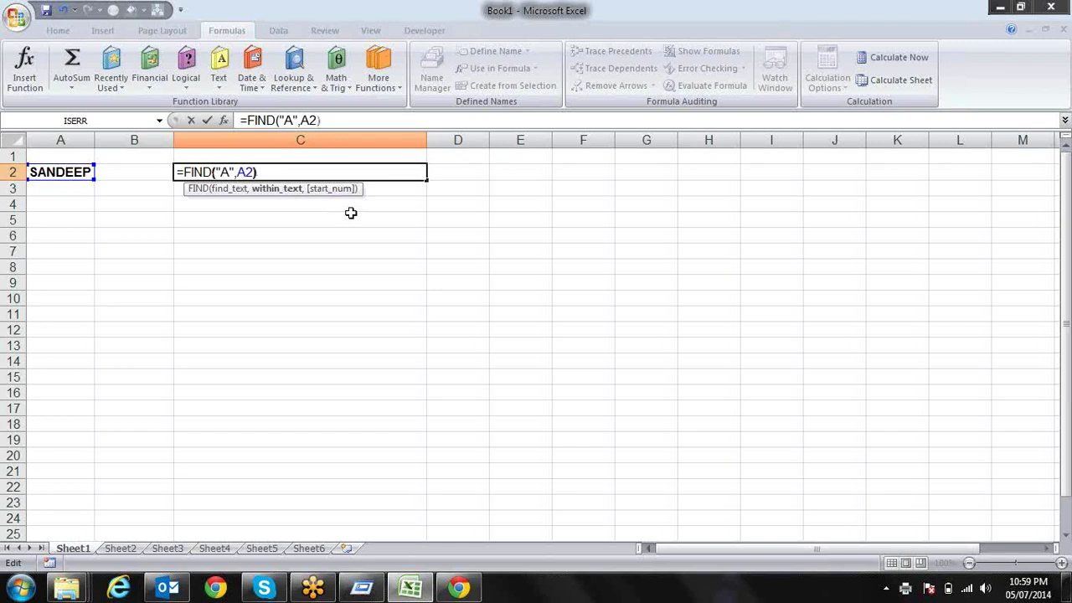
{"action": "key", "text": "Return"}
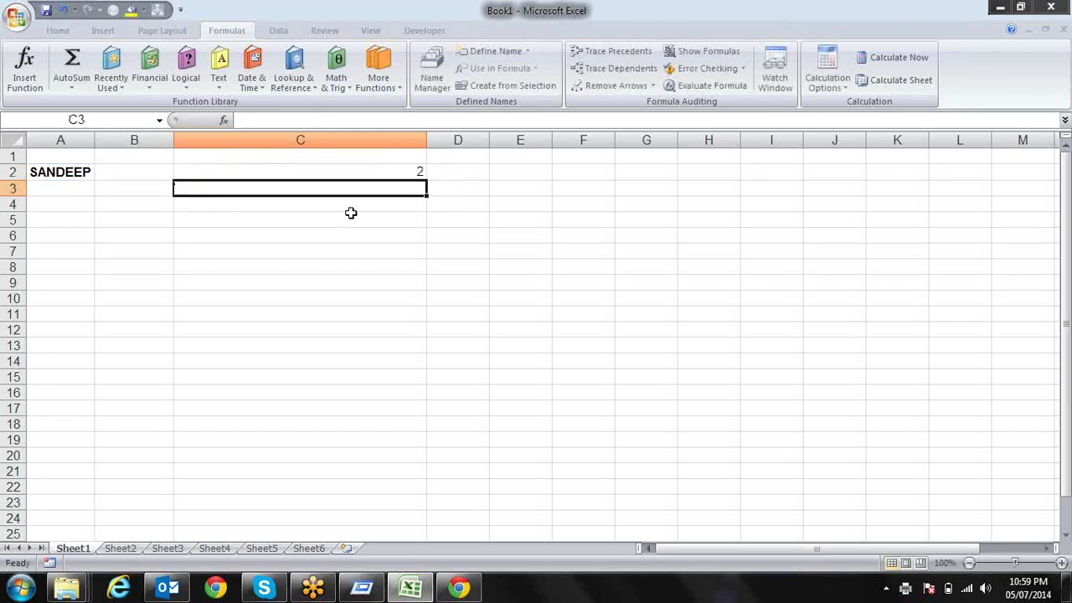
Step: Centre-align the value 2 in C2
{"action": "key", "text": "Up"}
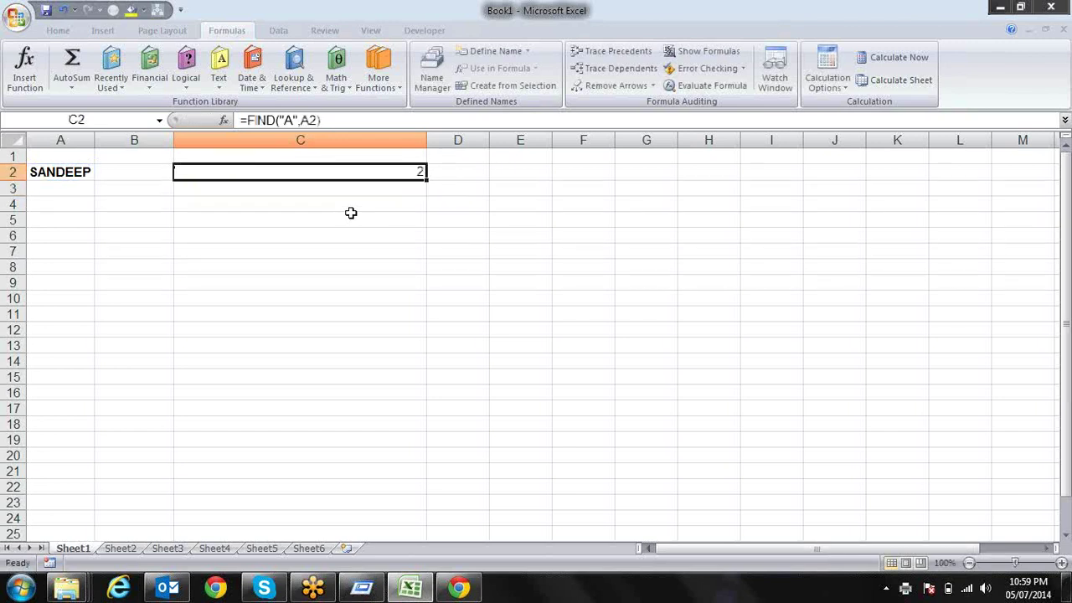
{"action": "left_click", "coordinate": [55, 32]}
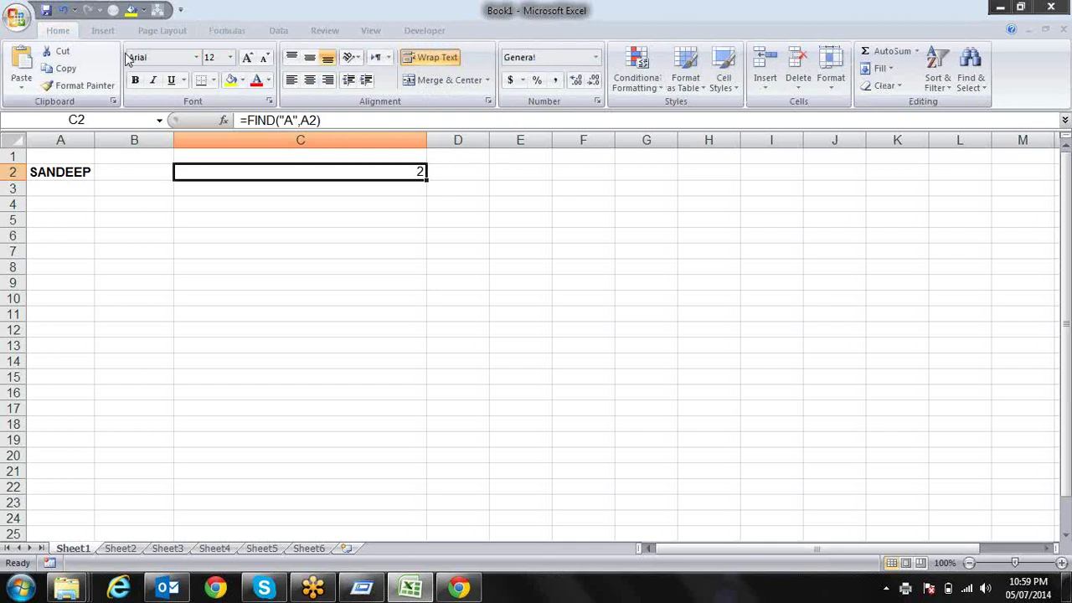
{"action": "left_click", "coordinate": [310, 81]}
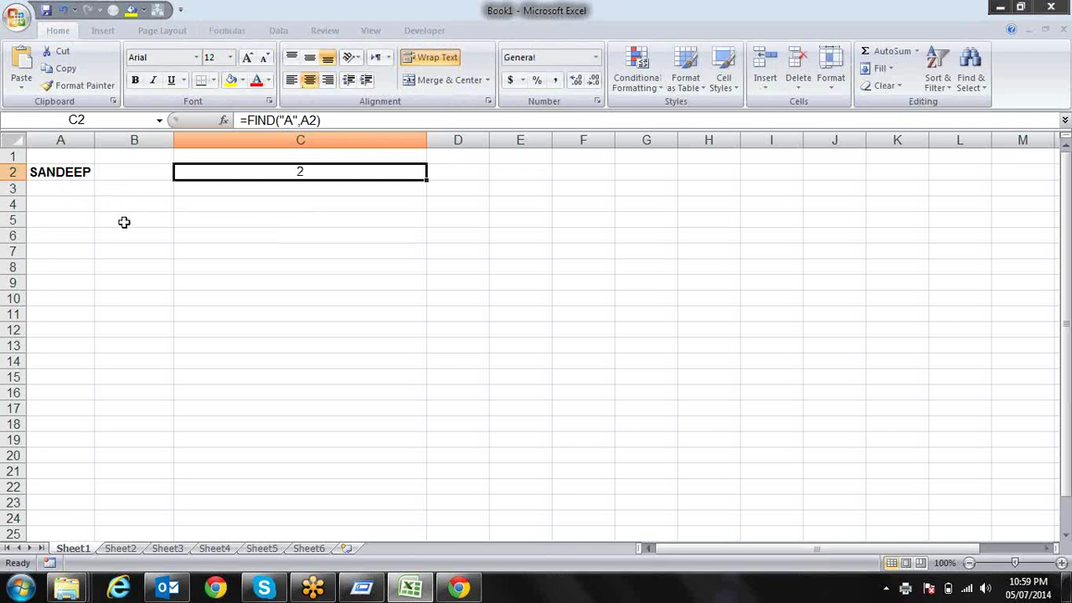
Step: Delete C2's FIND formula, undoing once before clearing it for good
{"action": "key", "text": "Delete"}
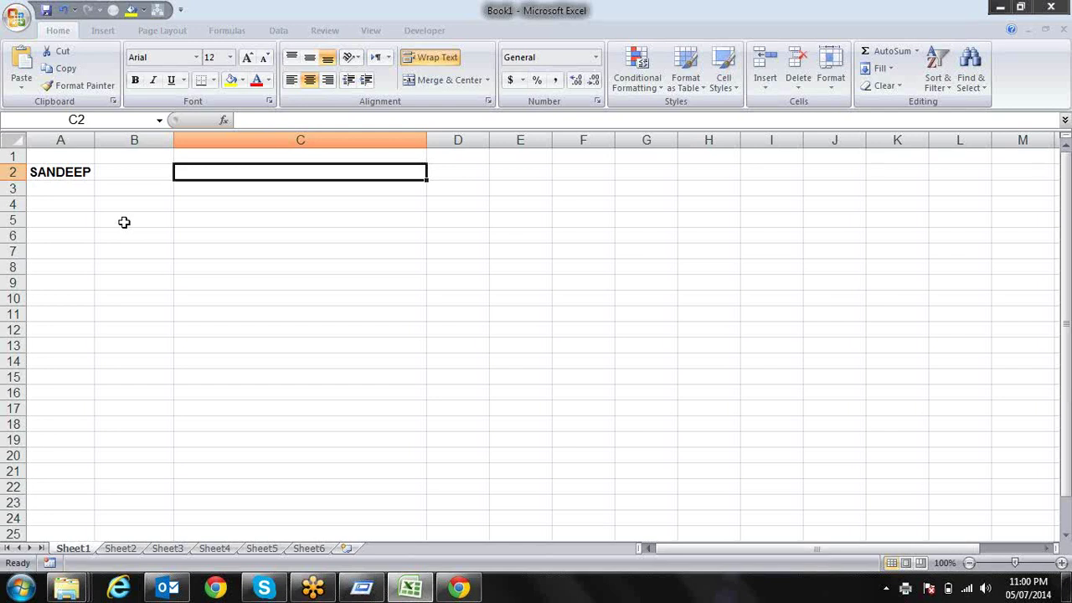
{"action": "key", "text": "ctrl+z"}
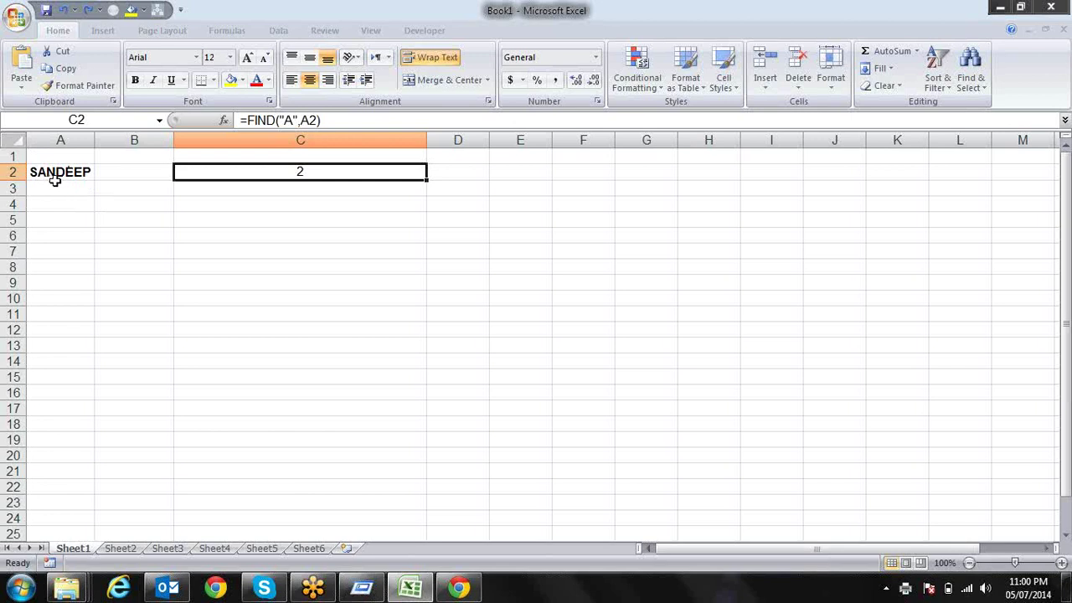
{"action": "left_click", "coordinate": [54, 182]}
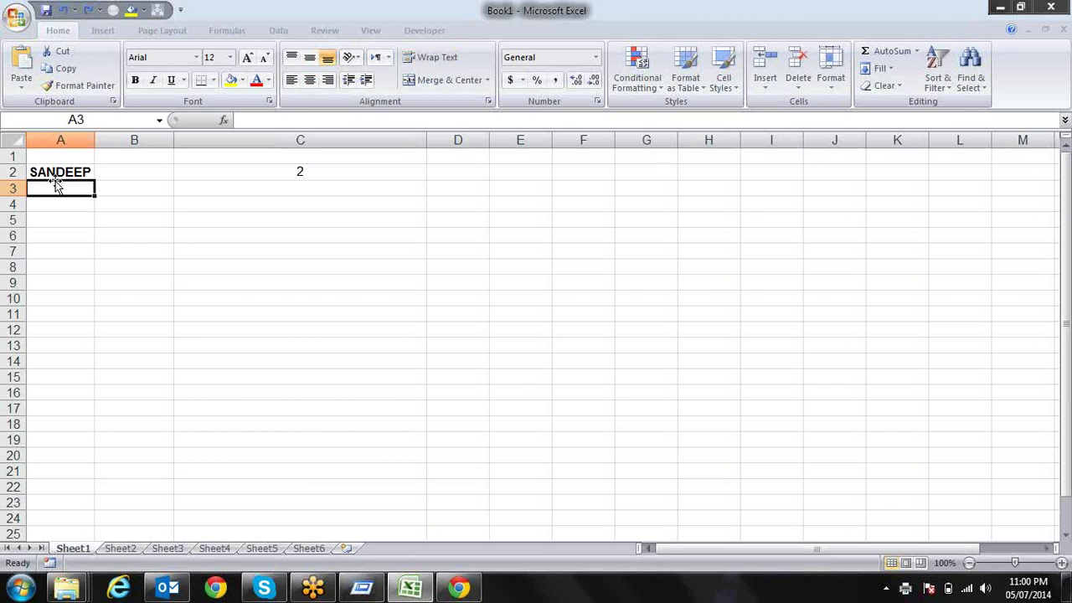
{"action": "key", "text": "Up"}
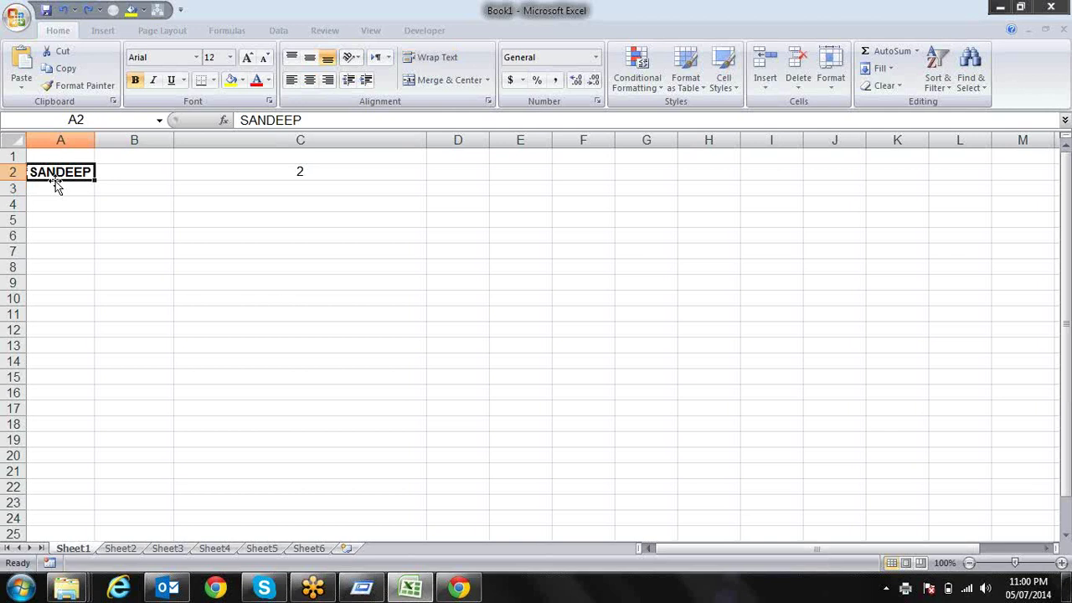
{"action": "key", "text": "Right"}
{"action": "key", "text": "Right"}
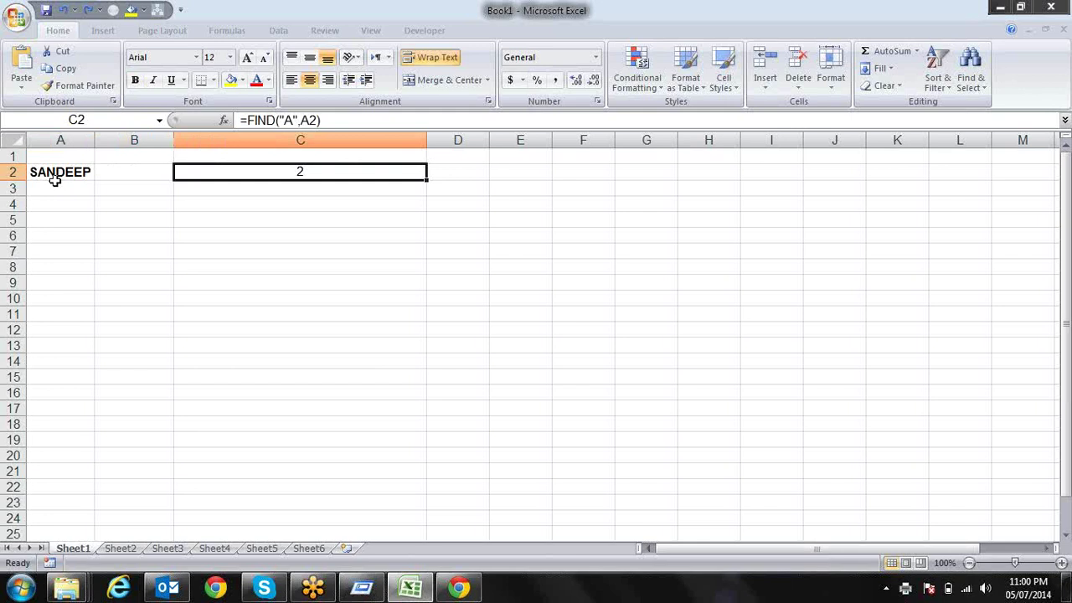
{"action": "key", "text": "Delete"}
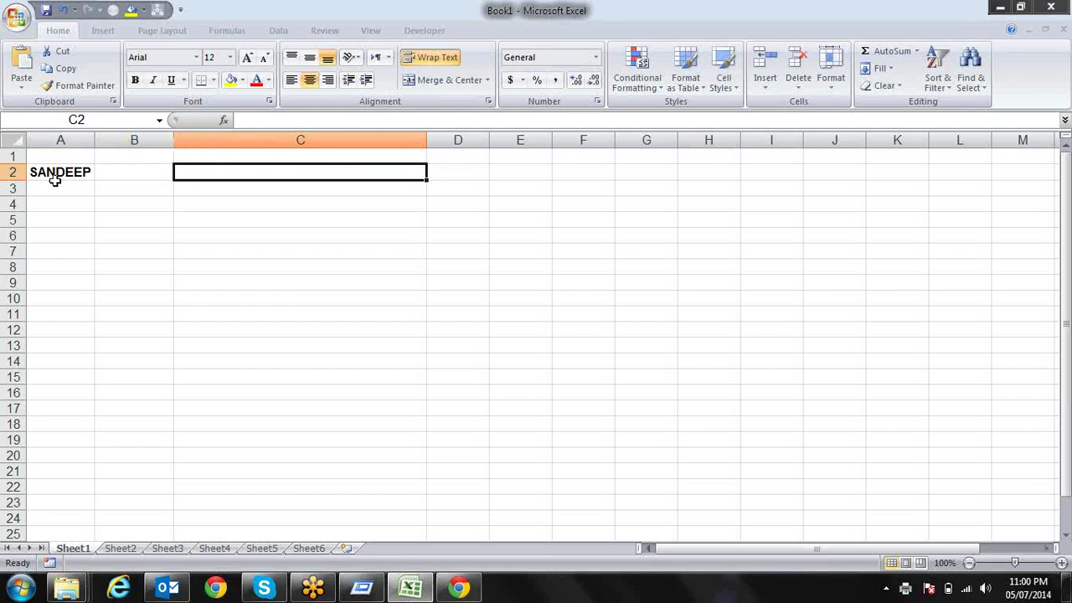
{"action": "type", "text": "=LE"}
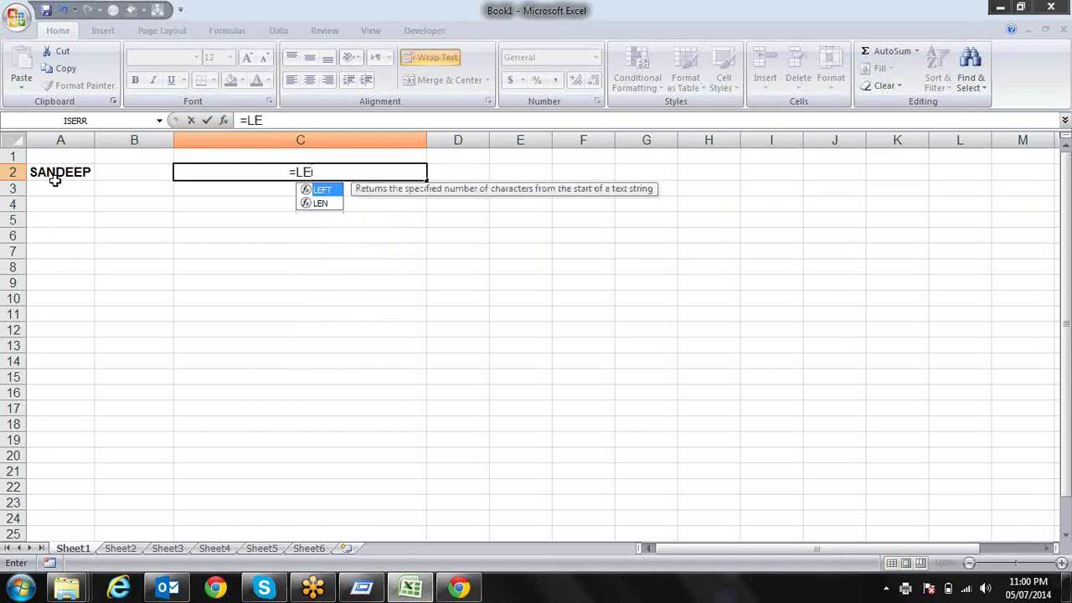
{"action": "key", "text": "Down"}
{"action": "key", "text": "Tab"}
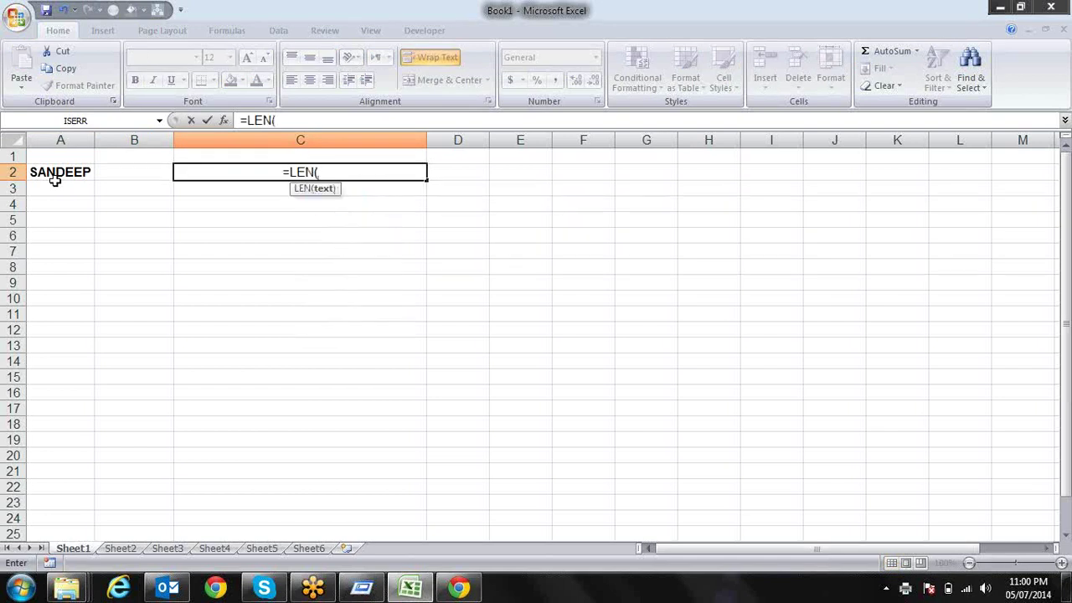
{"action": "left_click", "coordinate": [54, 178]}
{"action": "type", "text": ")"}
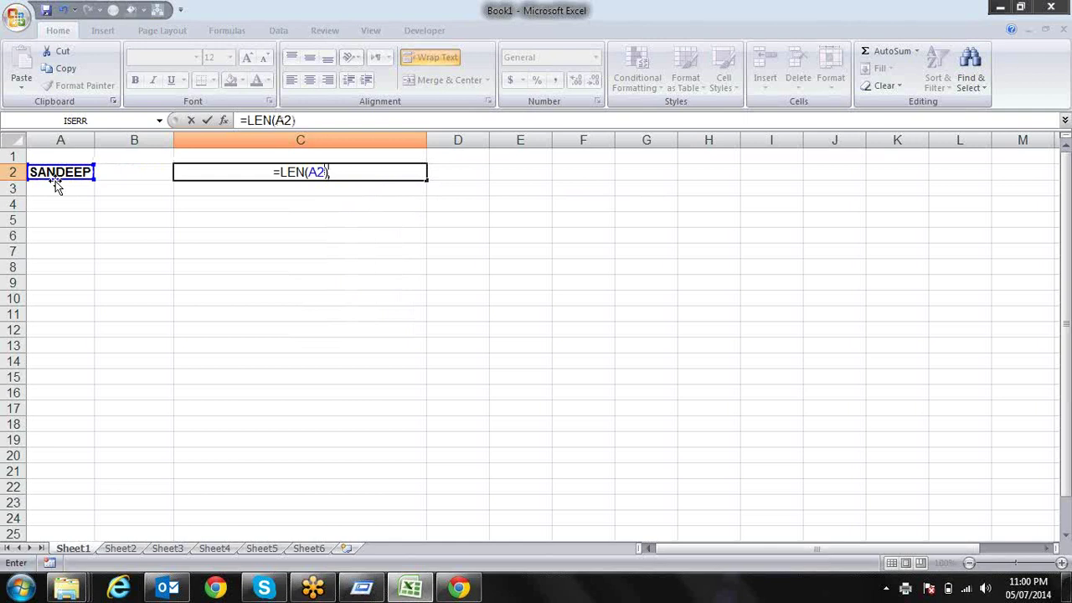
{"action": "key", "text": "Return"}
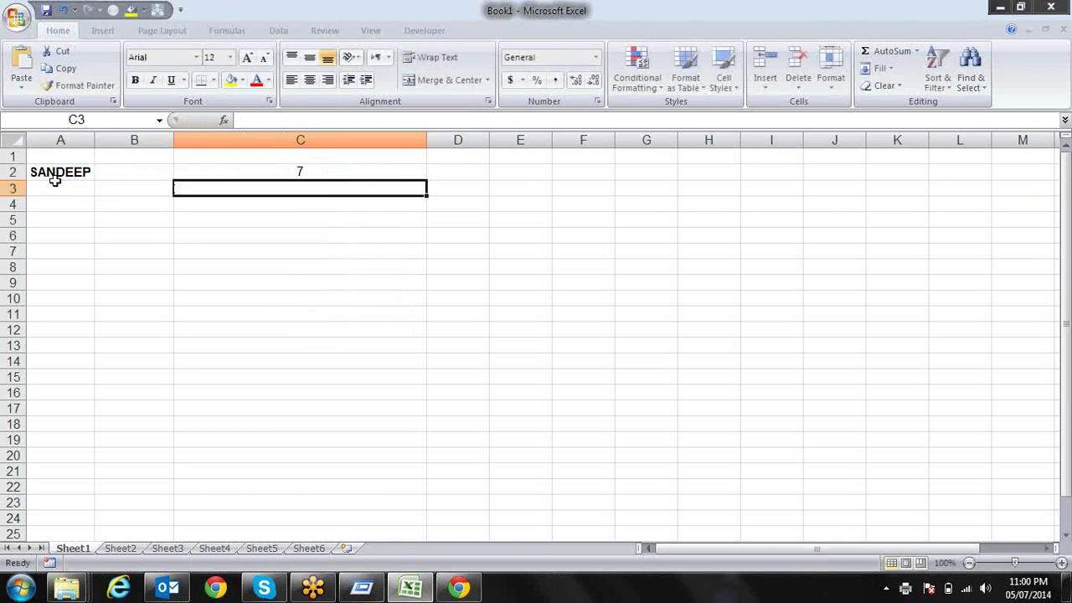
{"action": "left_click", "coordinate": [208, 167]}
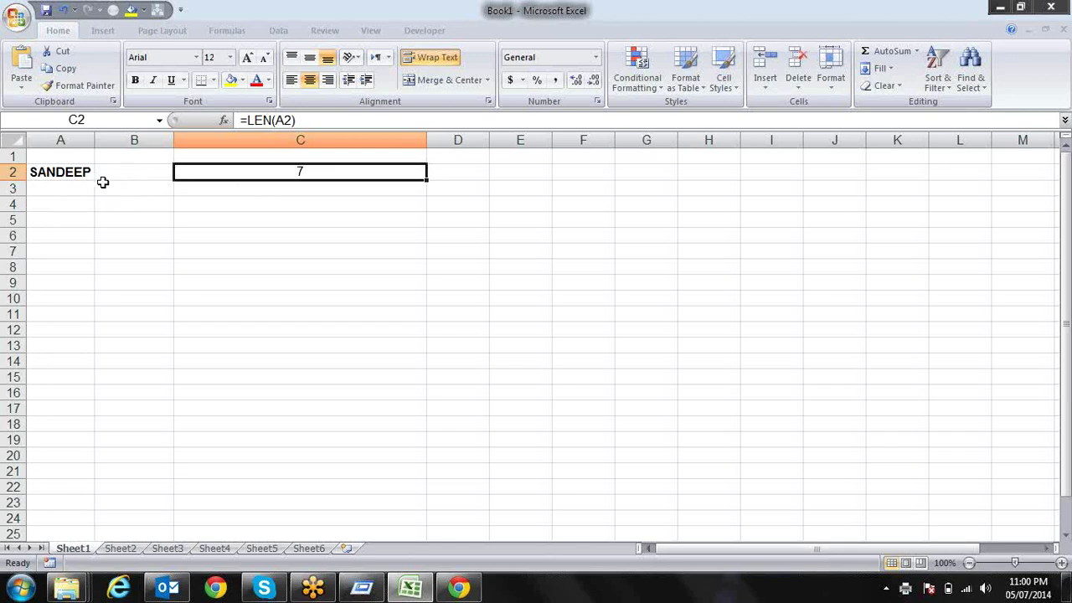
{"action": "key", "text": "Delete"}
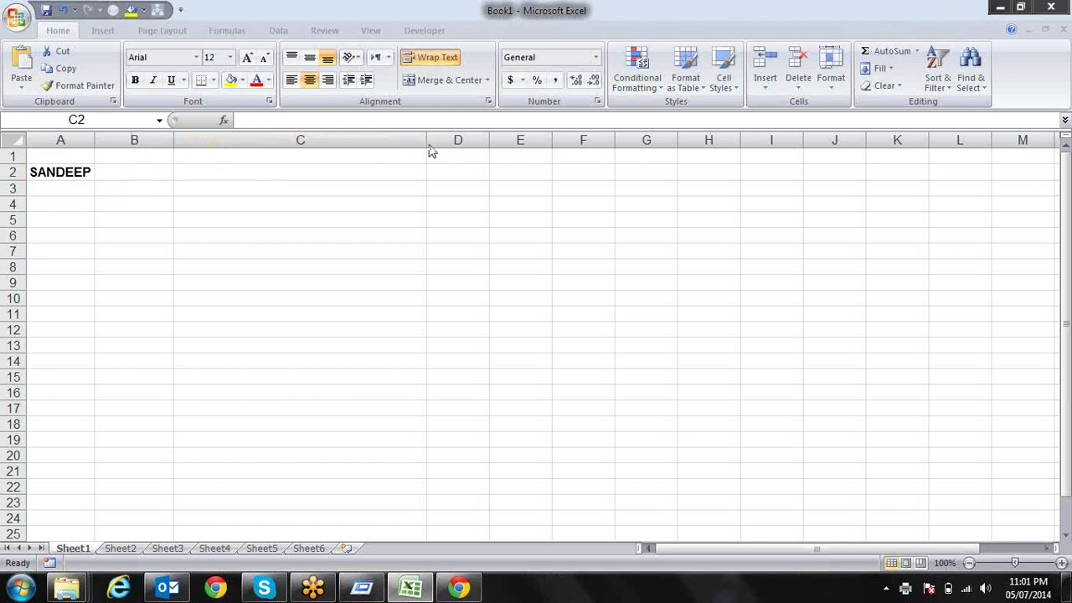
Step: Narrow column C and widen column A
{"action": "left_click", "coordinate": [458, 184]}
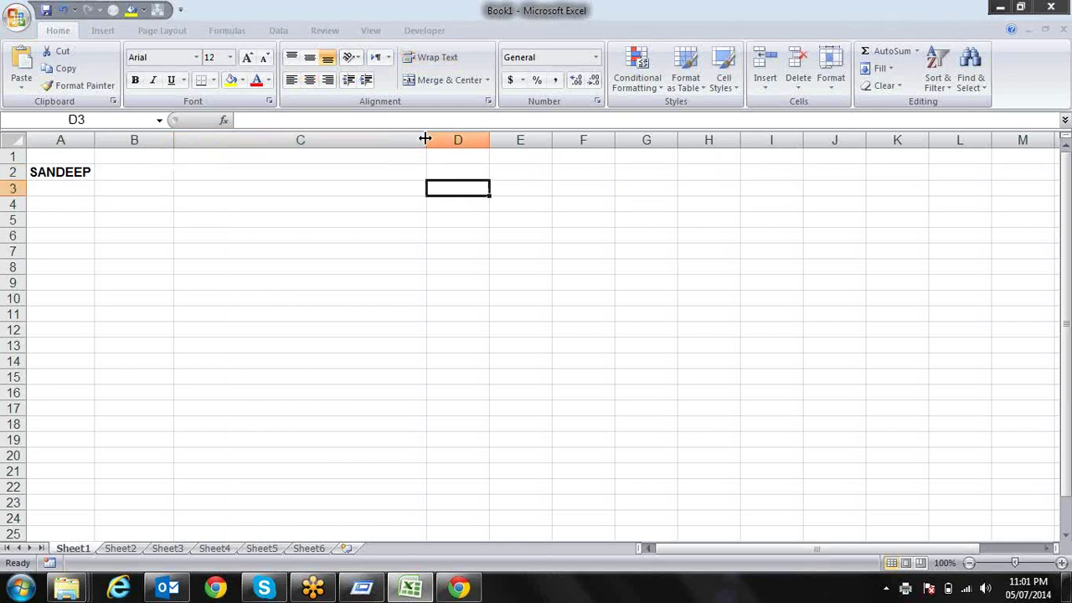
{"action": "left_click_drag", "start_coordinate": [426, 139], "coordinate": [301, 139]}
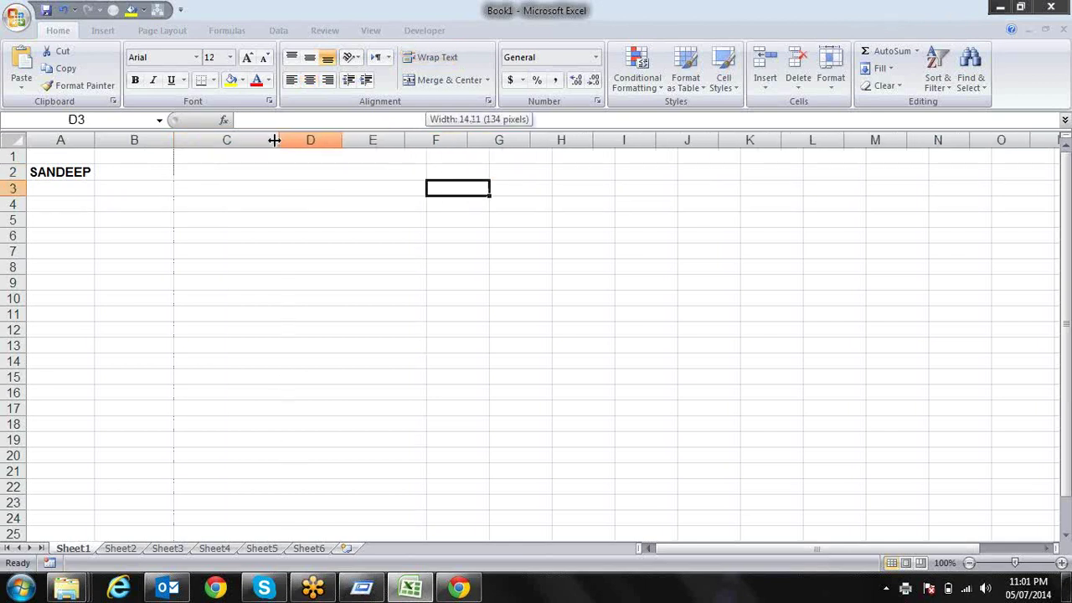
{"action": "left_click", "coordinate": [127, 157]}
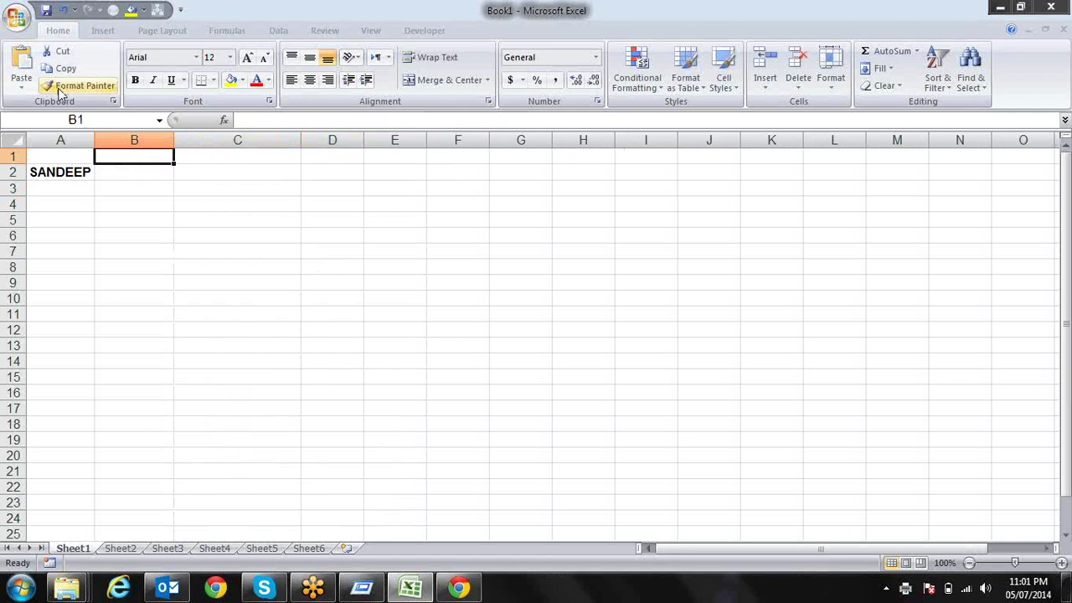
{"action": "left_click_drag", "start_coordinate": [95, 138], "coordinate": [153, 139]}
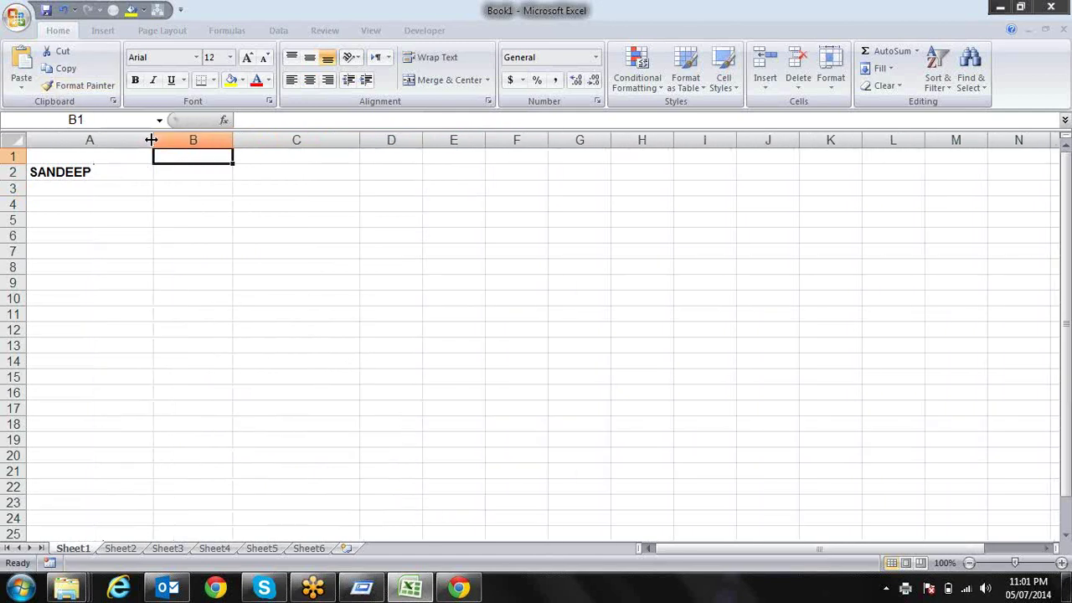
Step: Append KUMAR SINGH to the name in A2 and widen column A to fit
{"action": "left_click", "coordinate": [136, 168]}
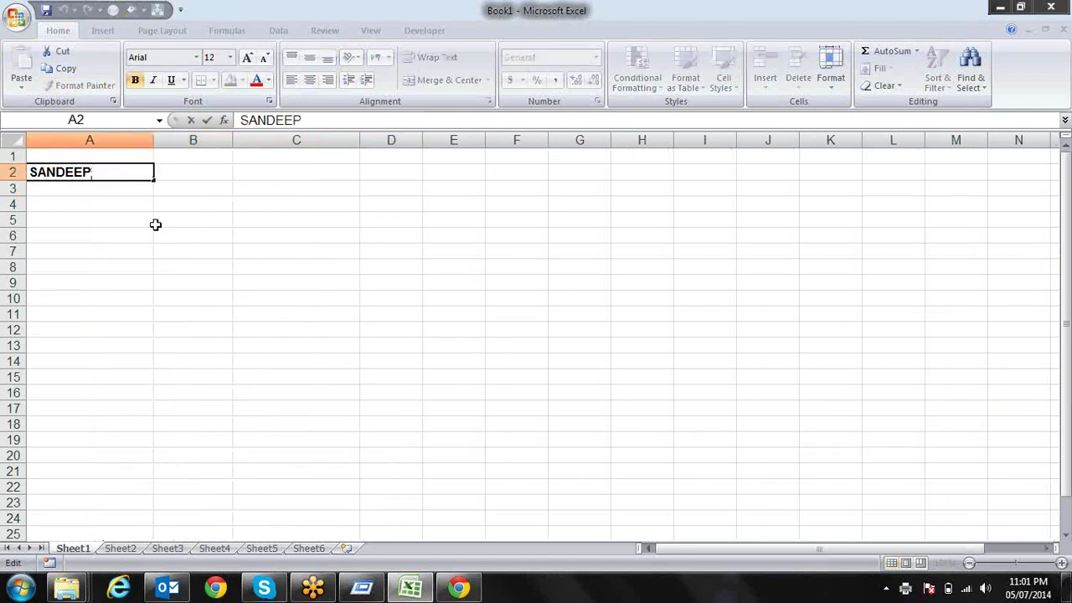
{"action": "key", "text": "F2"}
{"action": "type", "text": "KUMAR S"}
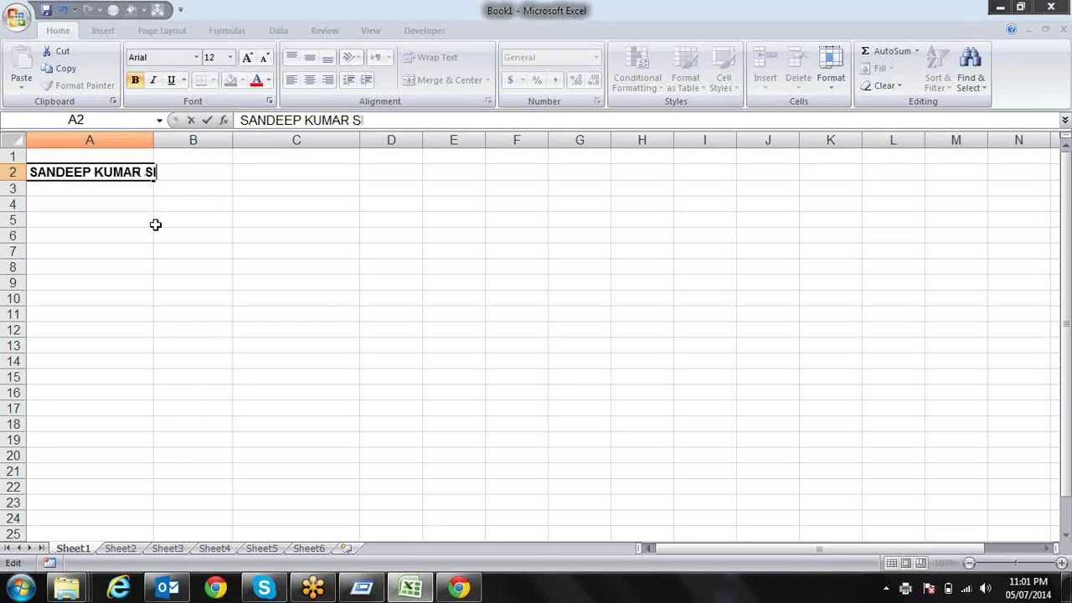
{"action": "type", "text": "INGH"}
{"action": "key", "text": "Return"}
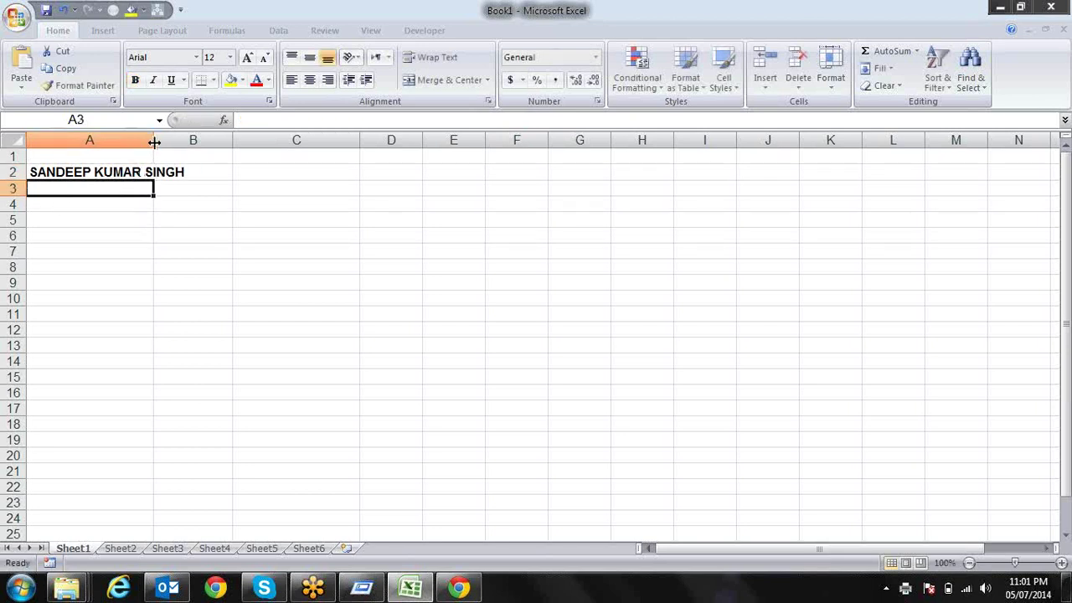
{"action": "left_click_drag", "start_coordinate": [153, 140], "coordinate": [211, 139]}
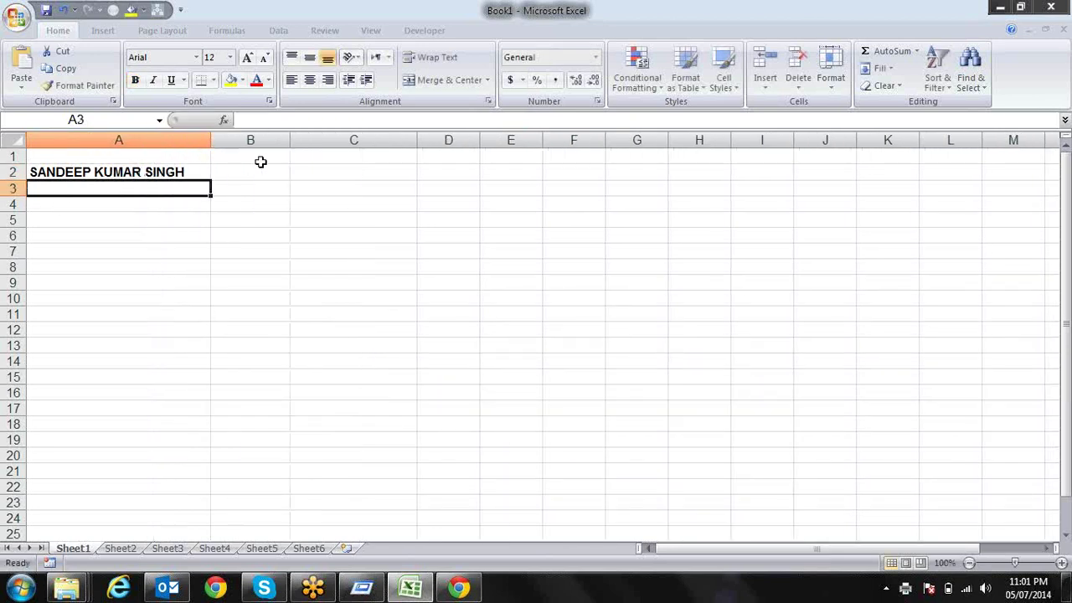
{"action": "left_click", "coordinate": [260, 158]}
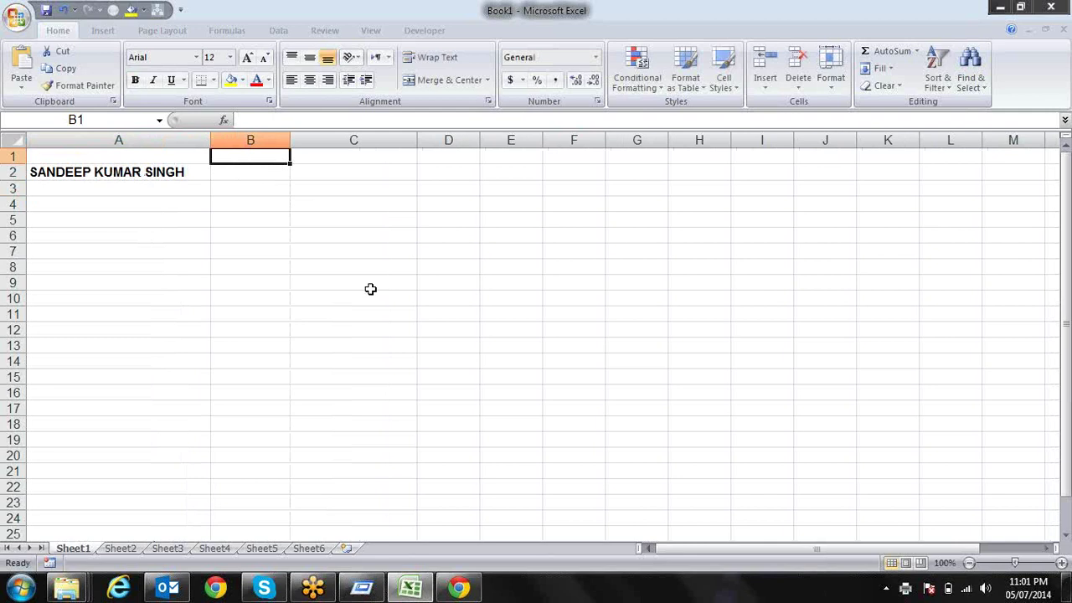
Step: Enter the header FIRST NAME in B1
{"action": "key", "text": "Down"}
{"action": "key", "text": "Left"}
{"action": "key", "text": "Right"}
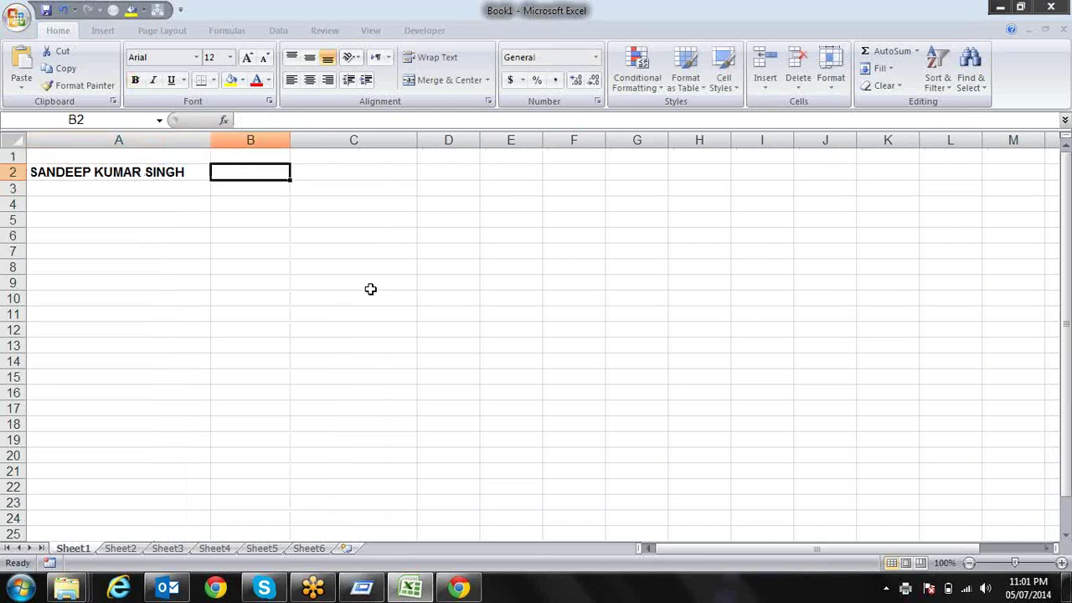
{"action": "key", "text": "Left"}
{"action": "key", "text": "Right"}
{"action": "key", "text": "Up"}
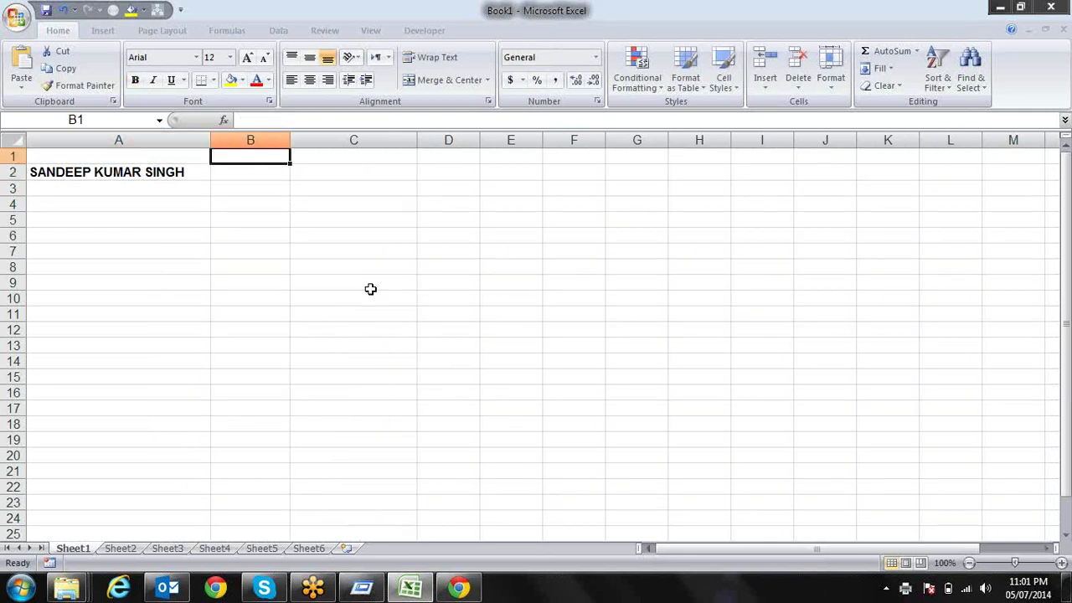
{"action": "type", "text": "FRIS"}
{"action": "key", "text": "BackSpace"}
{"action": "key", "text": "BackSpace"}
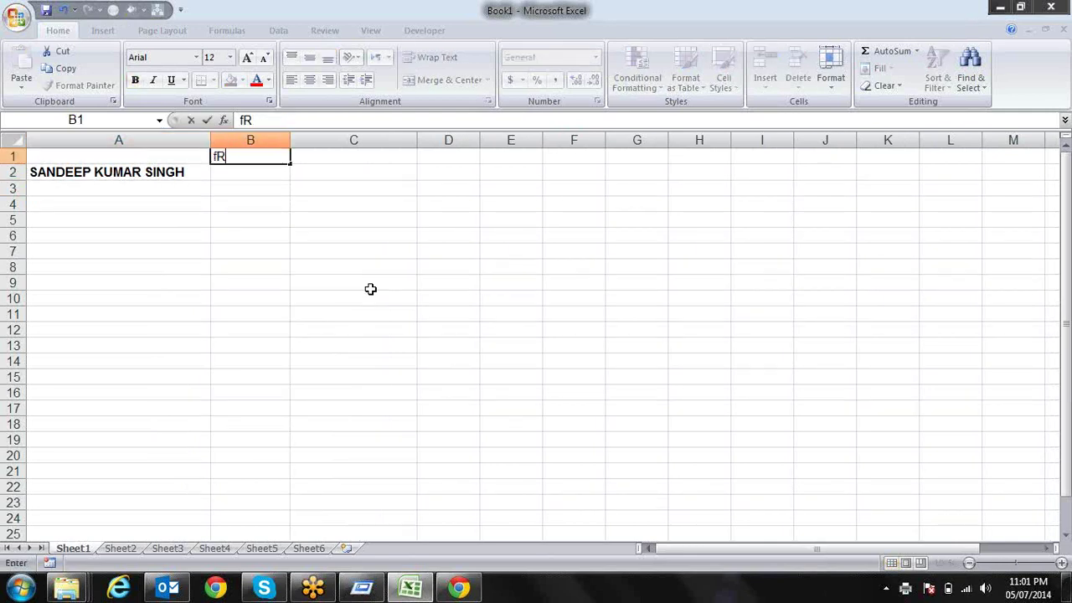
{"action": "key", "text": "BackSpace"}
{"action": "type", "text": "RI"}
{"action": "key", "text": "BackSpace"}
{"action": "key", "text": "BackSpace"}
{"action": "type", "text": "IRS"}
{"action": "type", "text": "T nAME"}
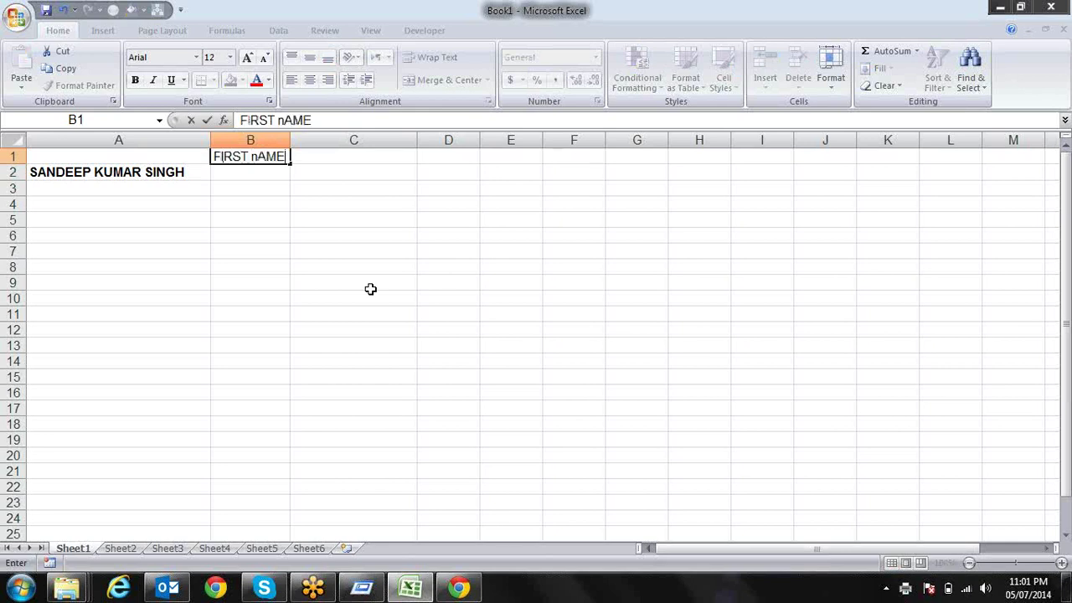
{"action": "key", "text": "BackSpace"}
{"action": "key", "text": "BackSpace"}
{"action": "key", "text": "BackSpace"}
{"action": "key", "text": "BackSpace"}
{"action": "type", "text": "NAME"}
{"action": "key", "text": "Tab"}
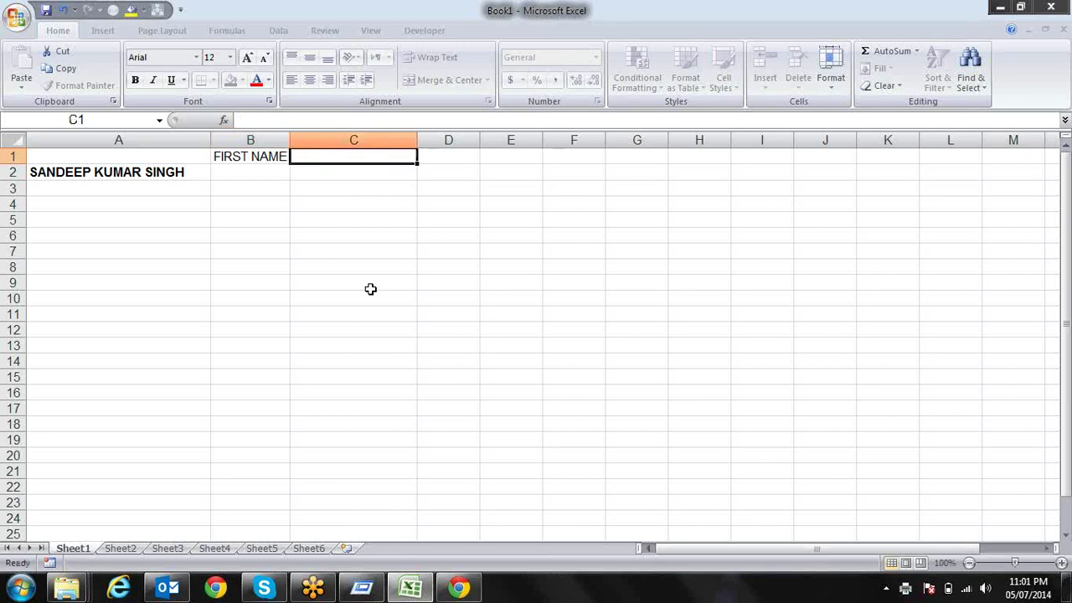
Step: Add headers MID NAME in C1 and LAST NAME in D1
{"action": "type", "text": "SECOND N"}
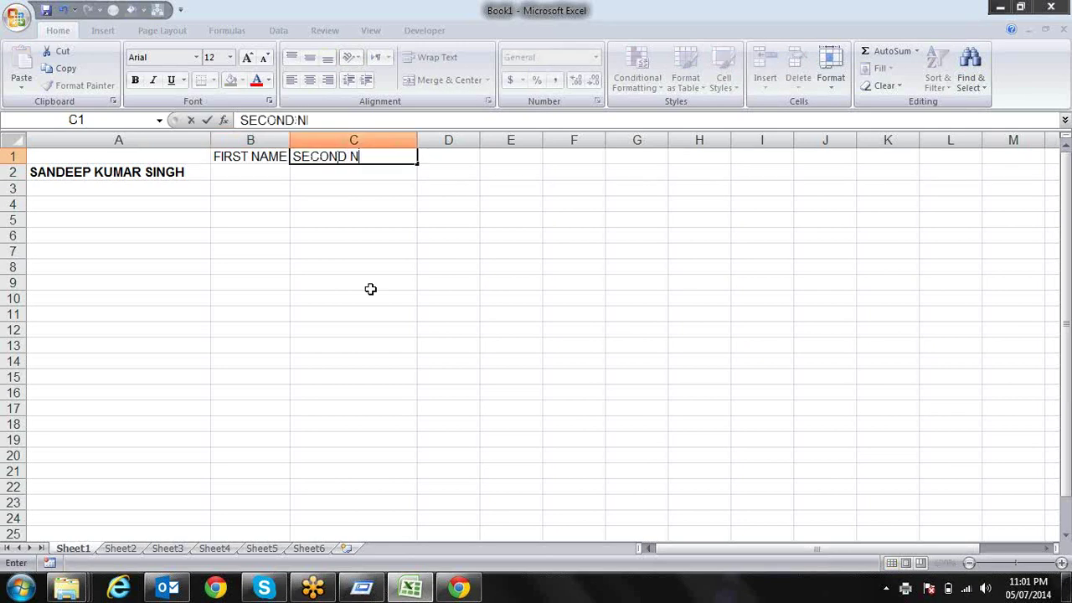
{"action": "type", "text": "AME"}
{"action": "key", "text": "BackSpace"}
{"action": "key", "text": "BackSpace"}
{"action": "key", "text": "BackSpace"}
{"action": "key", "text": "BackSpace"}
{"action": "key", "text": "BackSpace"}
{"action": "key", "text": "BackSpace"}
{"action": "key", "text": "BackSpace"}
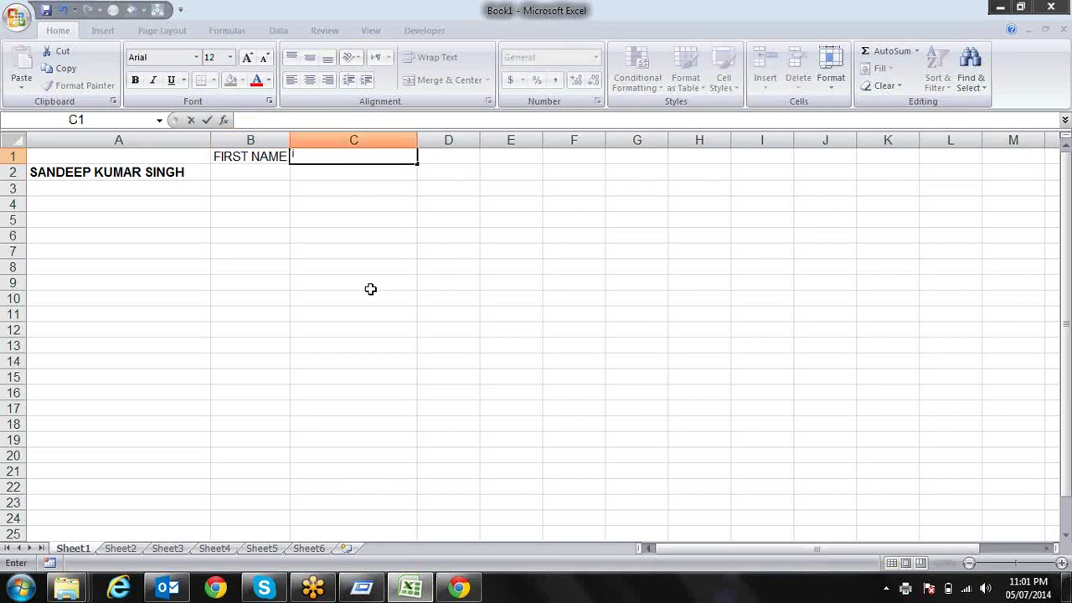
{"action": "type", "text": "MID NAME"}
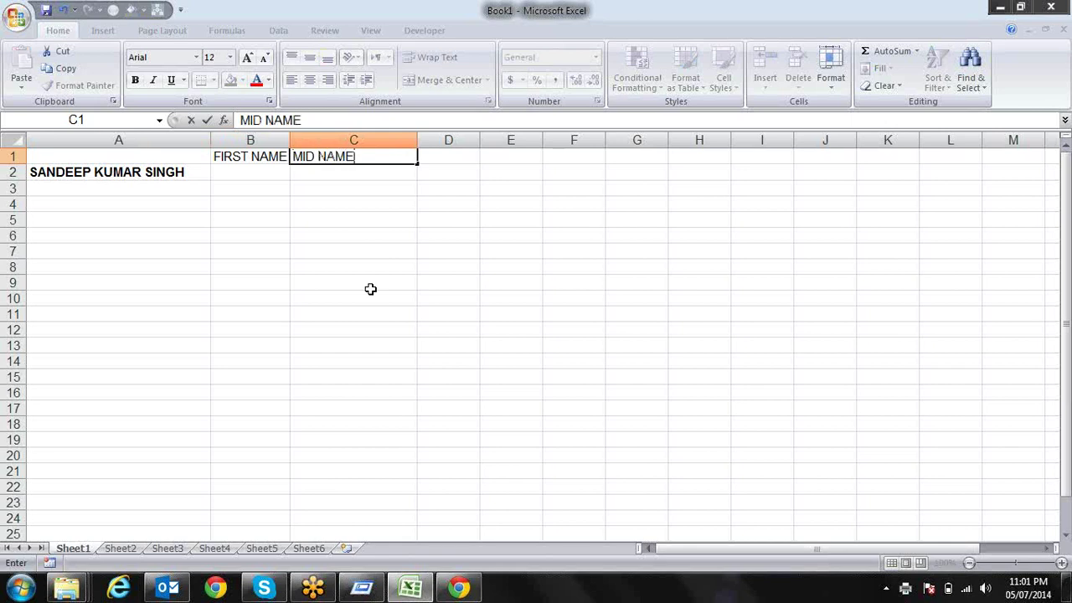
{"action": "key", "text": "Tab"}
{"action": "type", "text": "LAST"}
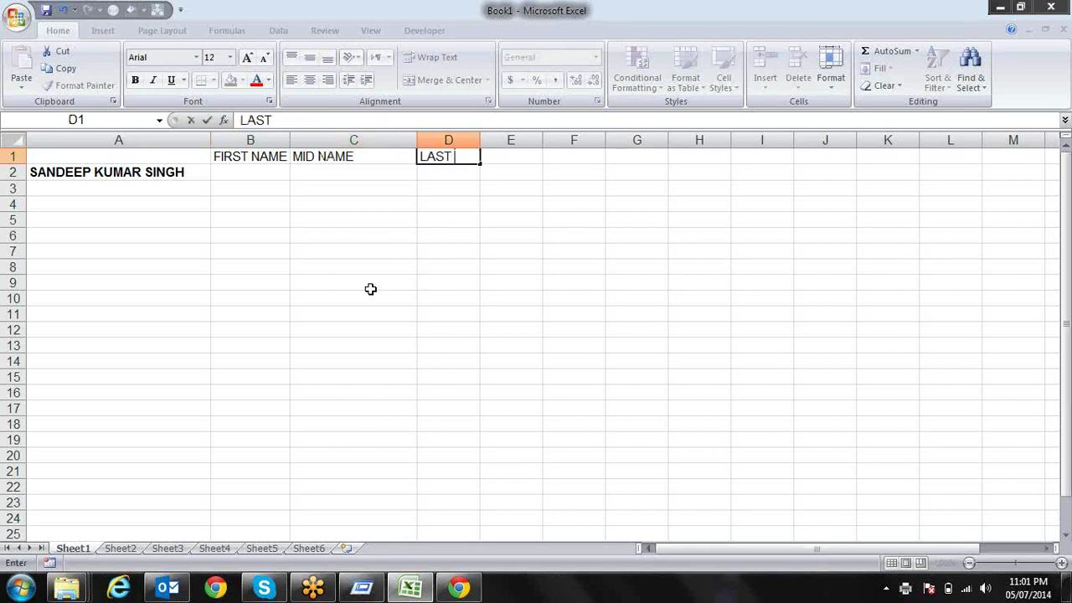
{"action": "type", "text": " NAME"}
{"action": "key", "text": "Return"}
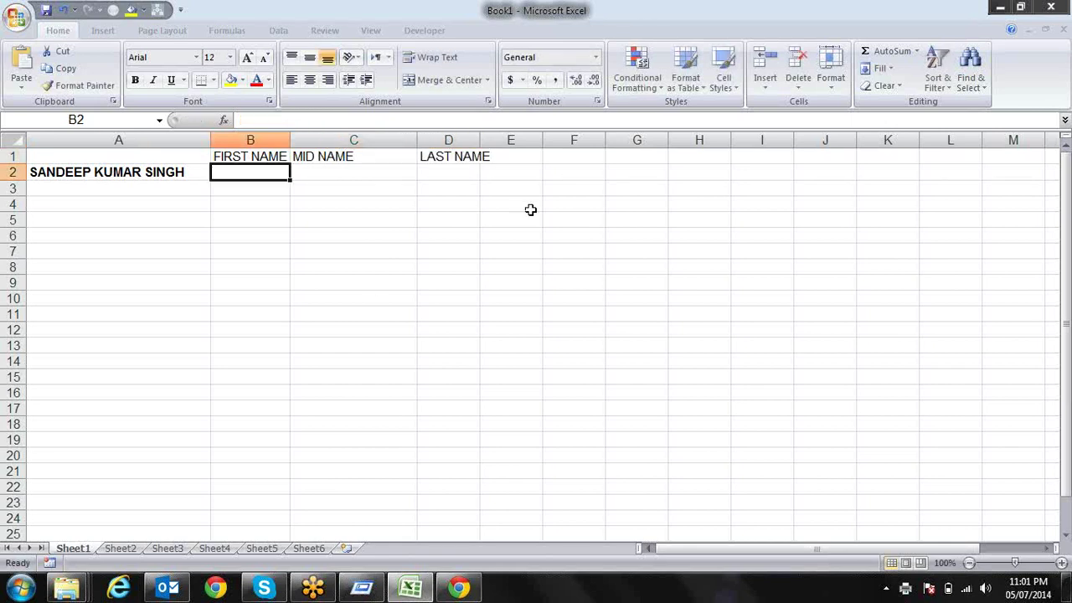
Step: Narrow column C and enter FIRST SPACE, SEC SPACE and LEN in F1:H1
{"action": "mouse_move", "coordinate": [417, 139]}
{"action": "left_mouse_down"}
{"action": "mouse_move", "coordinate": [386, 140]}
{"action": "mouse_move", "coordinate": [473, 140]}
{"action": "left_mouse_up"}
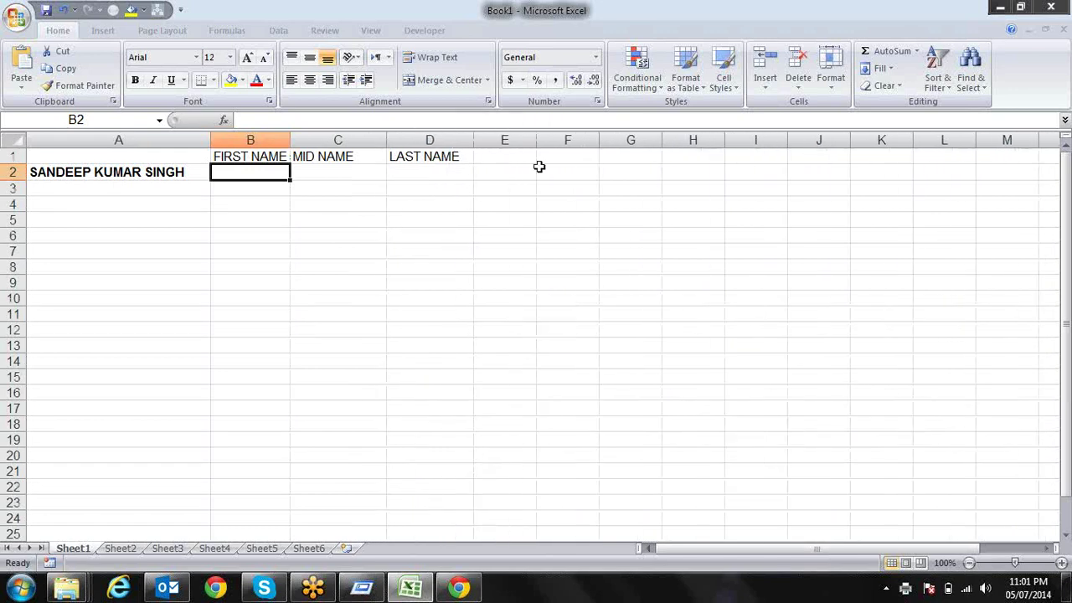
{"action": "left_click", "coordinate": [545, 159]}
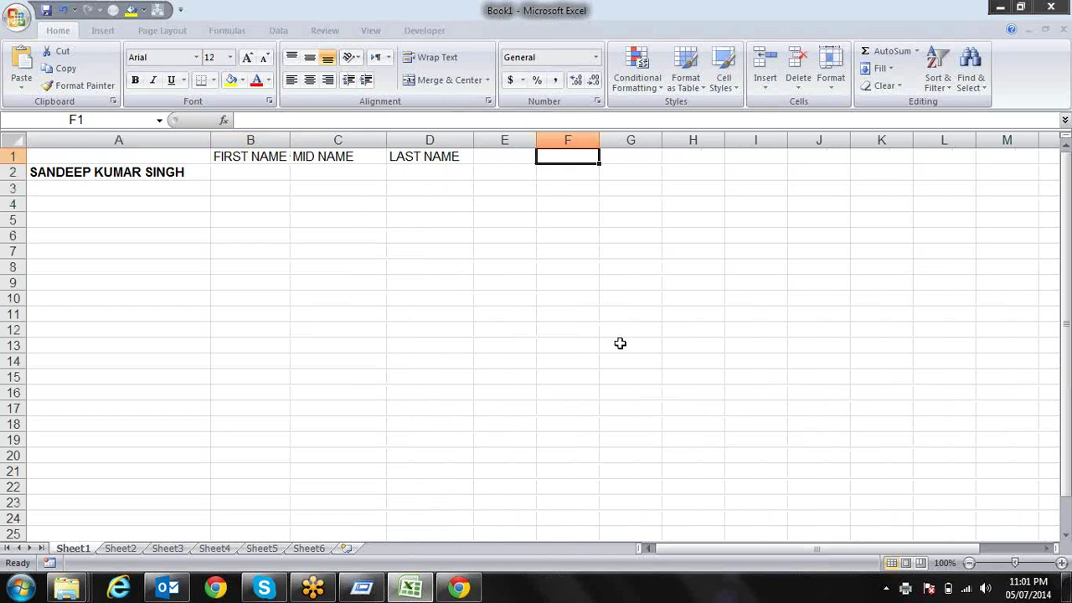
{"action": "type", "text": "f"}
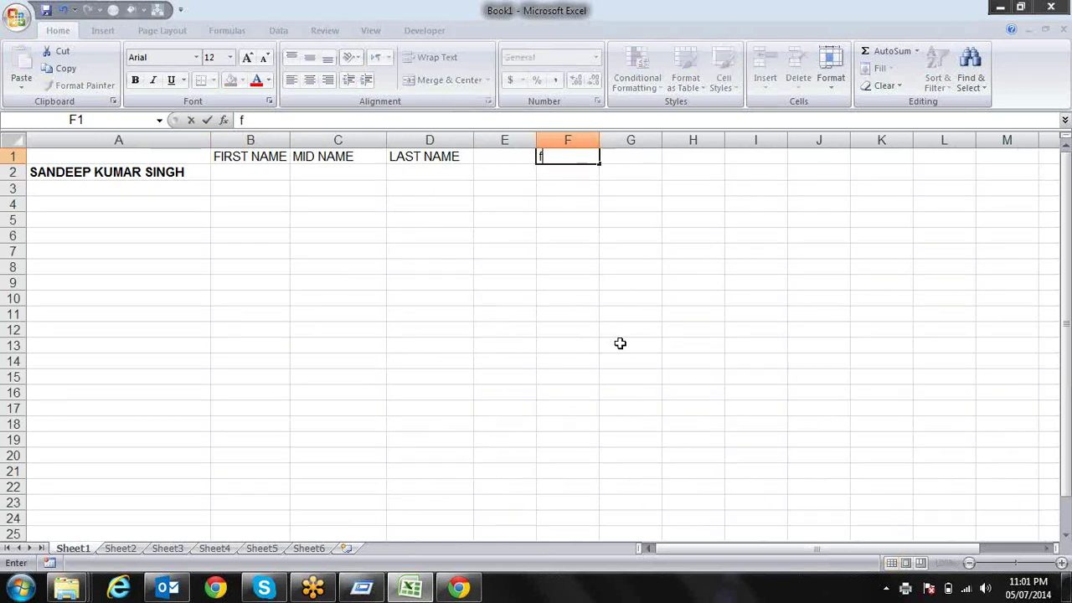
{"action": "key", "text": "BackSpace"}
{"action": "type", "text": "FiRST"}
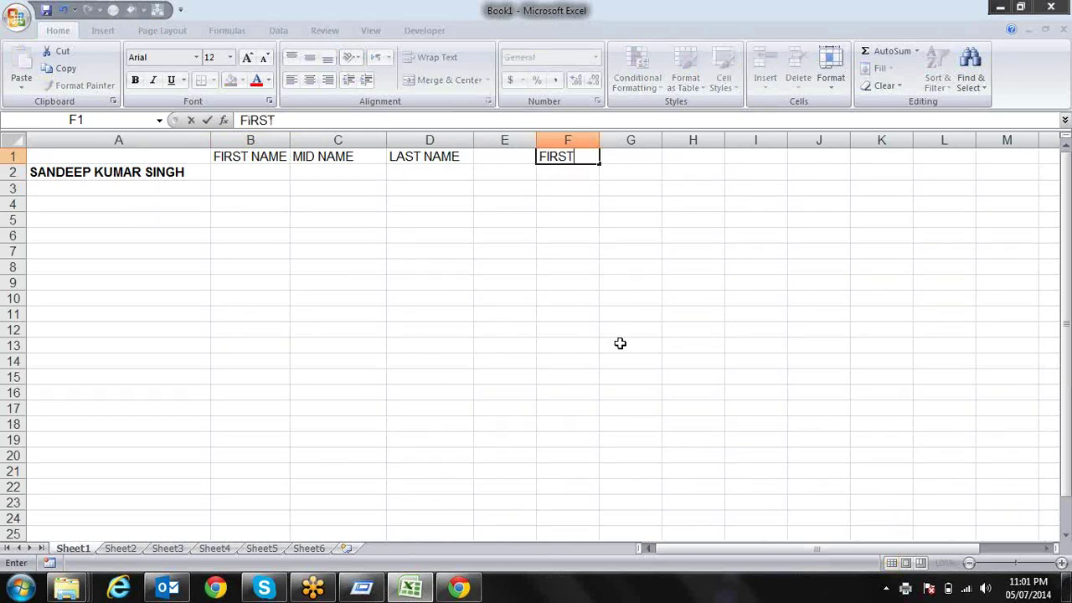
{"action": "type", "text": " SPAC"}
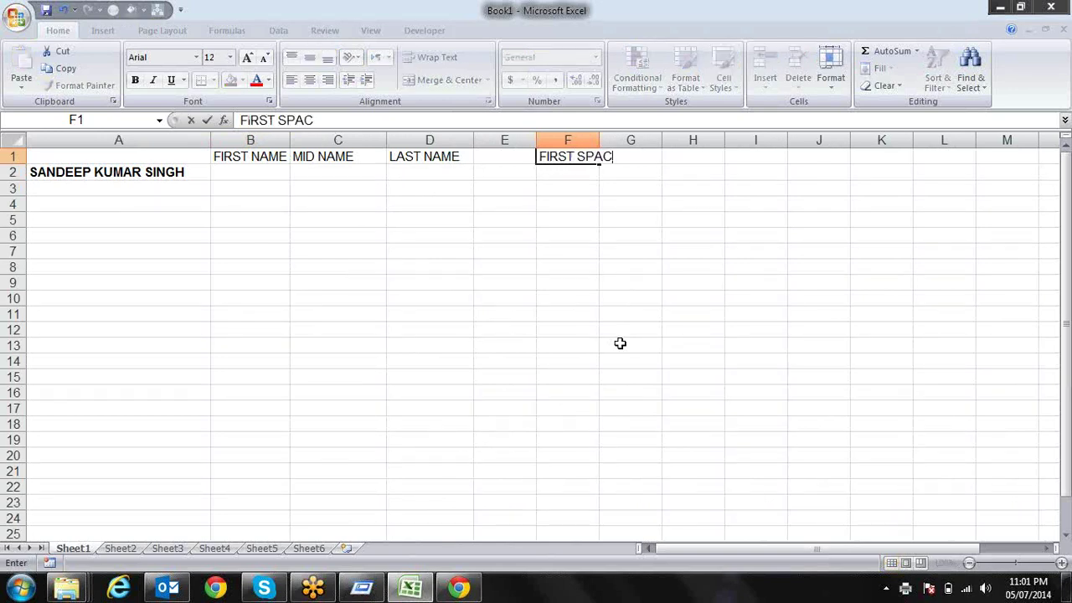
{"action": "type", "text": "E"}
{"action": "key", "text": "Tab"}
{"action": "type", "text": "sE"}
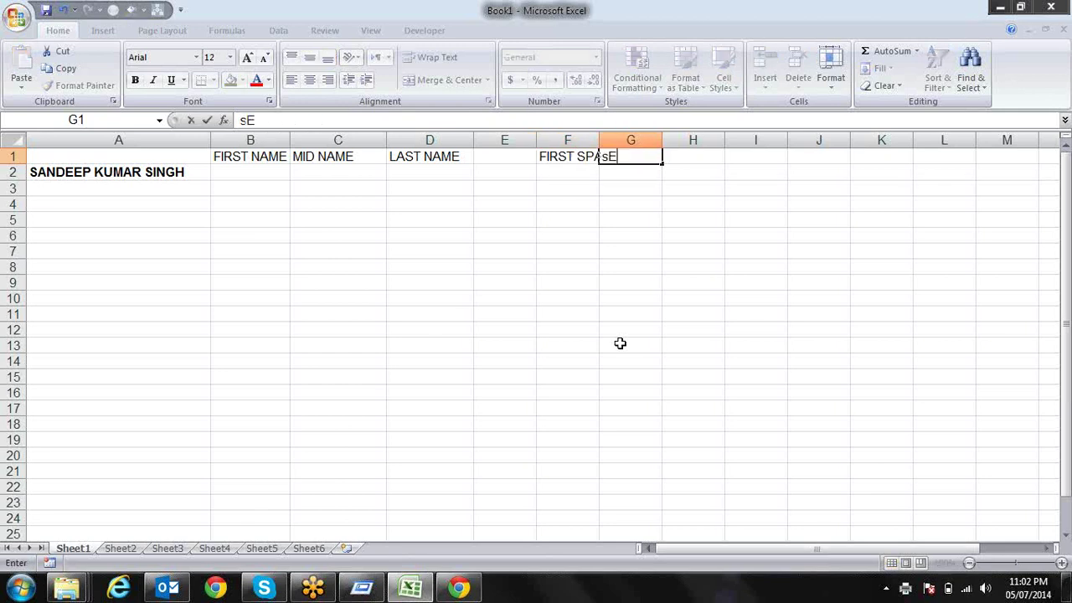
{"action": "key", "text": "BackSpace"}
{"action": "key", "text": "BackSpace"}
{"action": "type", "text": "SEC"}
{"action": "type", "text": " SPACE"}
{"action": "key", "text": "Tab"}
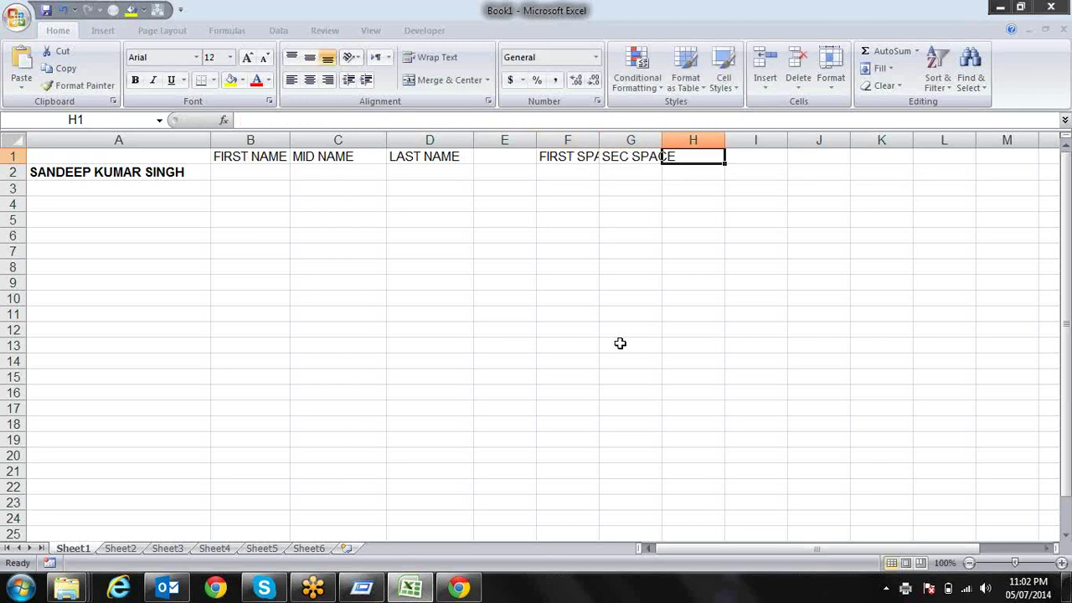
{"action": "type", "text": "LEN"}
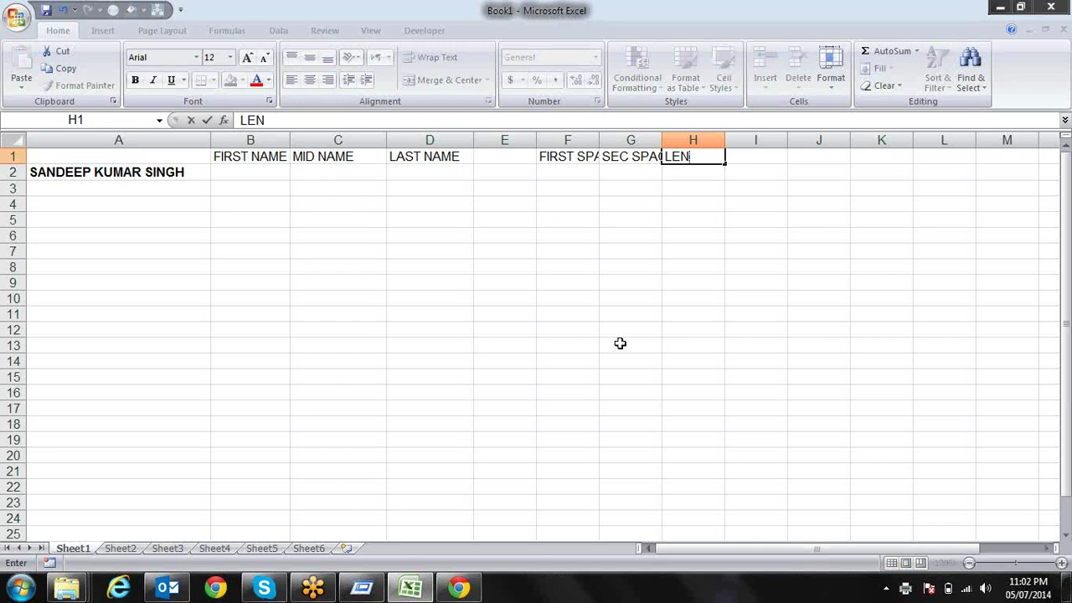
Step: AutoFit columns F through H to their headers
{"action": "left_click_drag", "start_coordinate": [579, 139], "coordinate": [722, 135]}
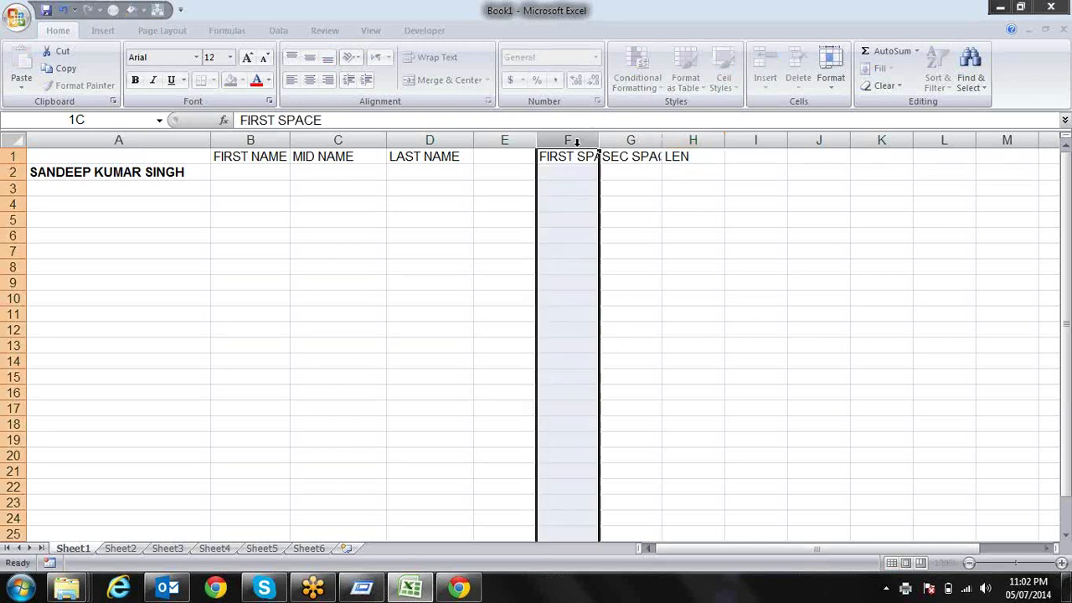
{"action": "double_click", "coordinate": [724, 140]}
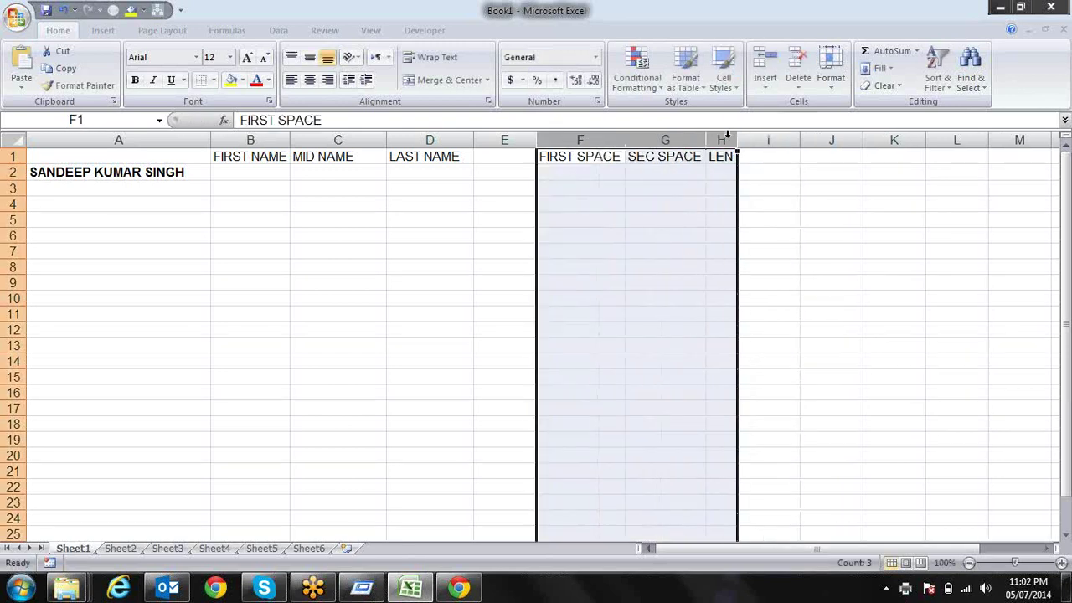
{"action": "left_click", "coordinate": [624, 225]}
{"action": "left_click", "coordinate": [281, 175]}
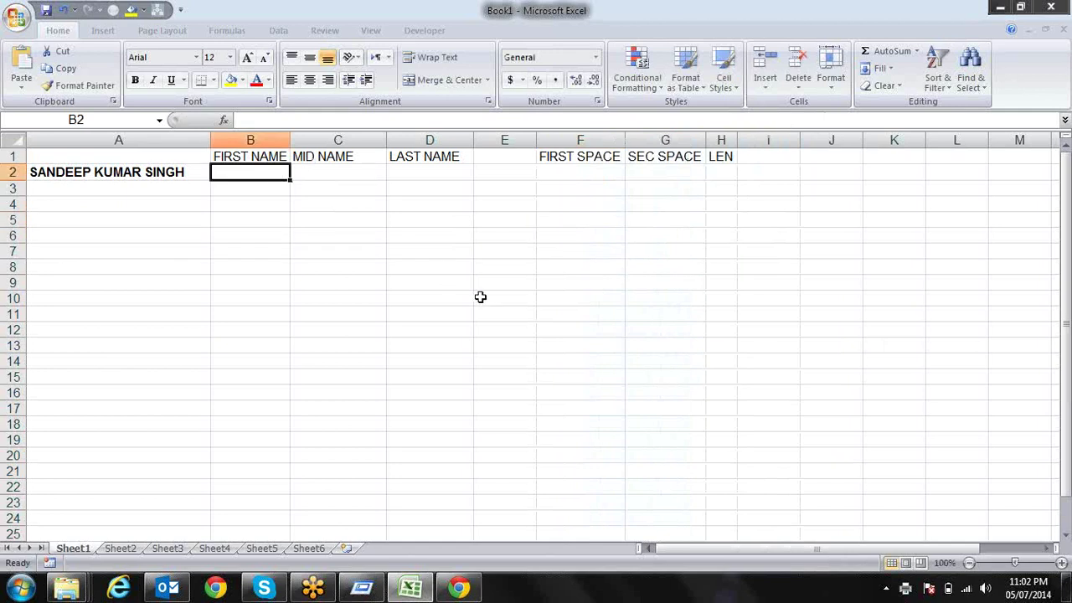
Step: Enter =FIND(" ",A2) in F2, returning 8 as the first space's position
{"action": "type", "text": "="}
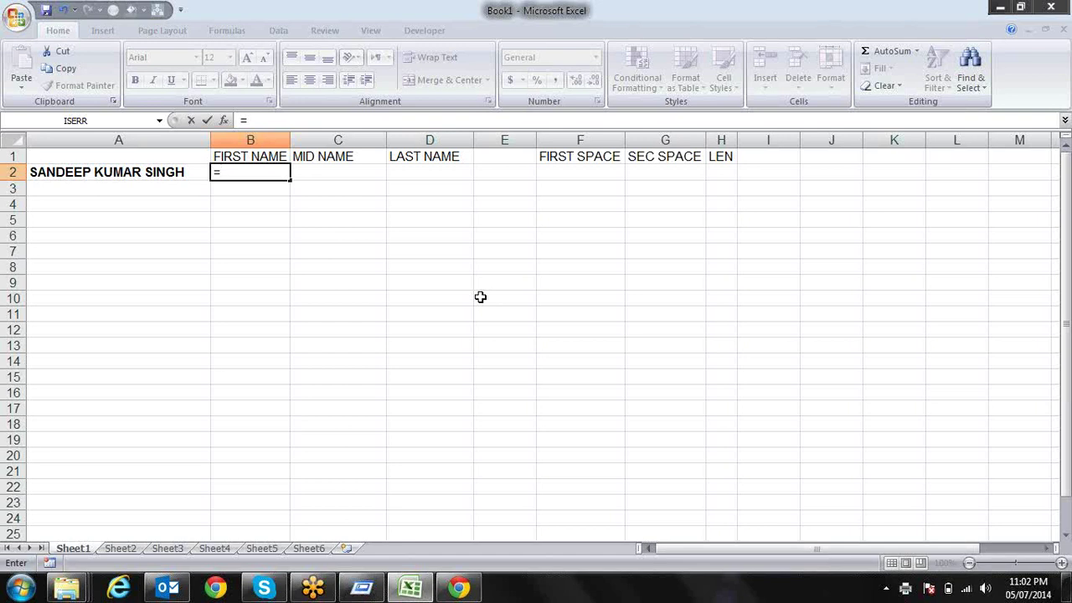
{"action": "key", "text": "Escape"}
{"action": "key", "text": "Right"}
{"action": "key", "text": "Right"}
{"action": "key", "text": "Right"}
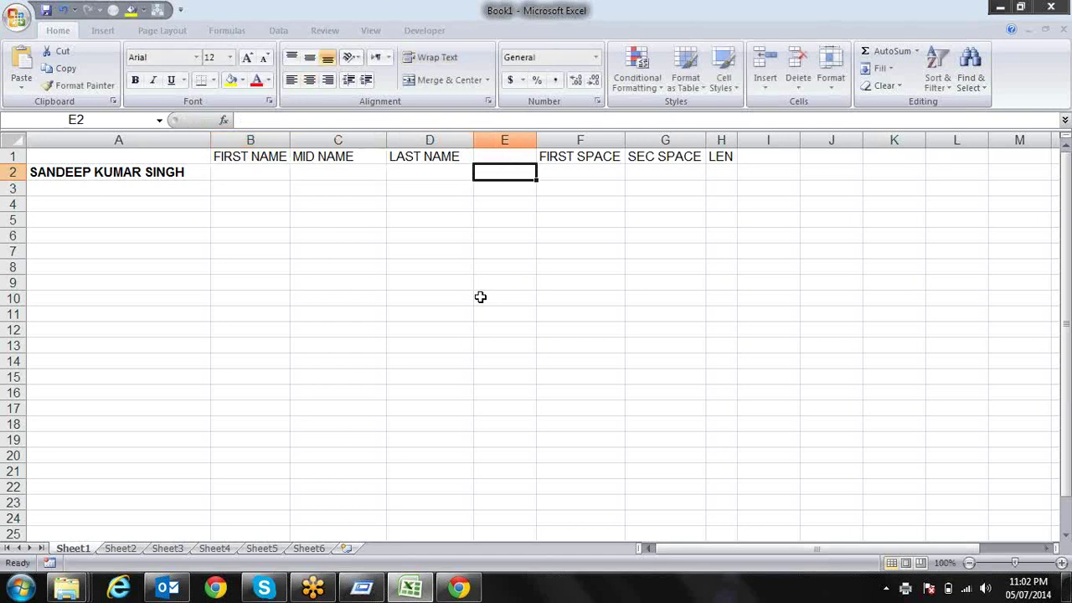
{"action": "key", "text": "Right"}
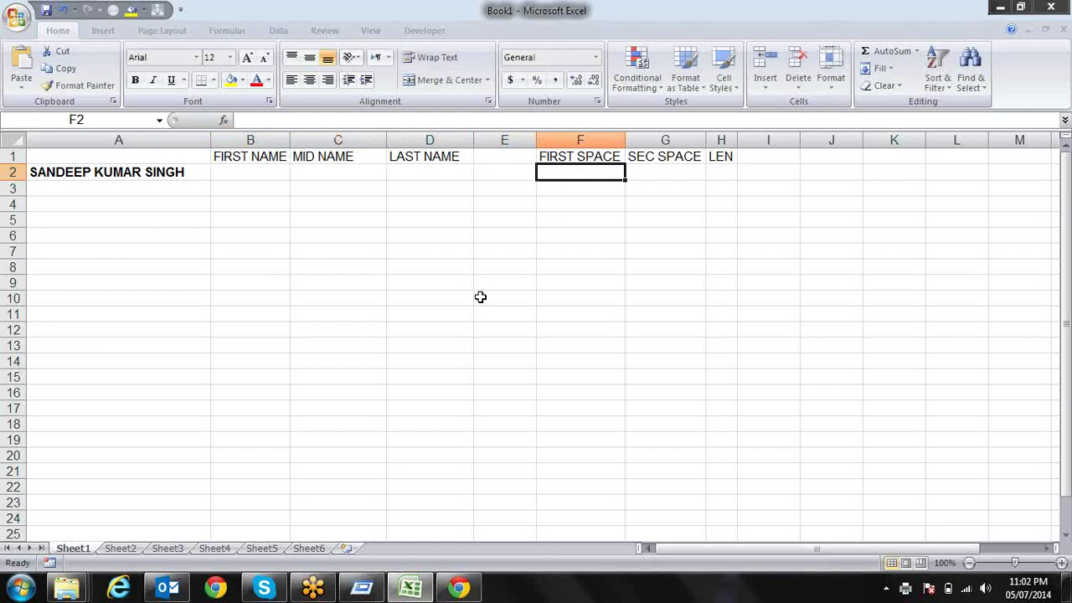
{"action": "type", "text": "="}
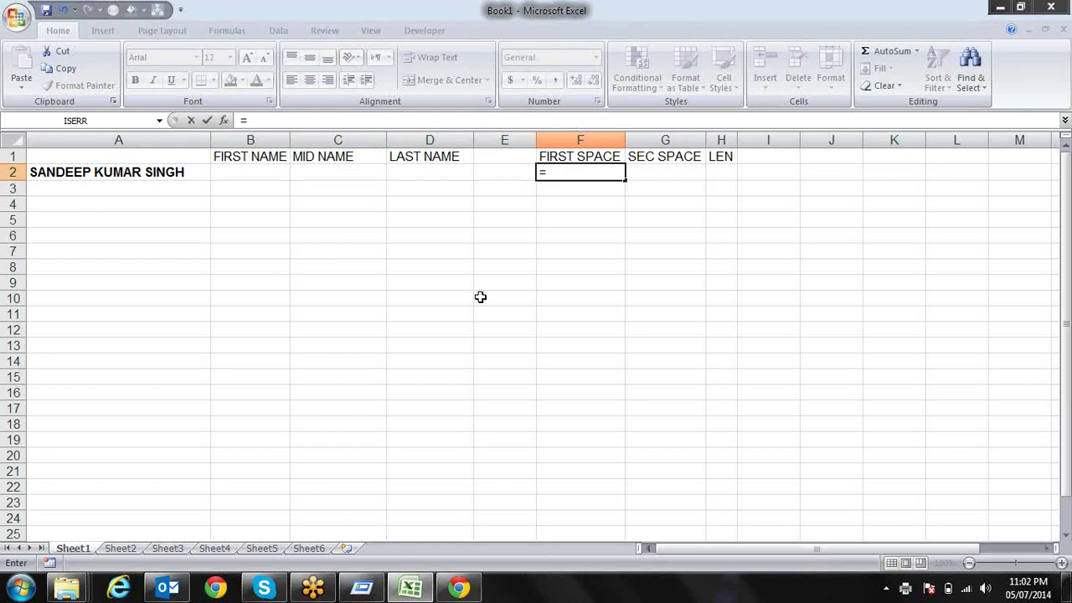
{"action": "type", "text": "FIND("}
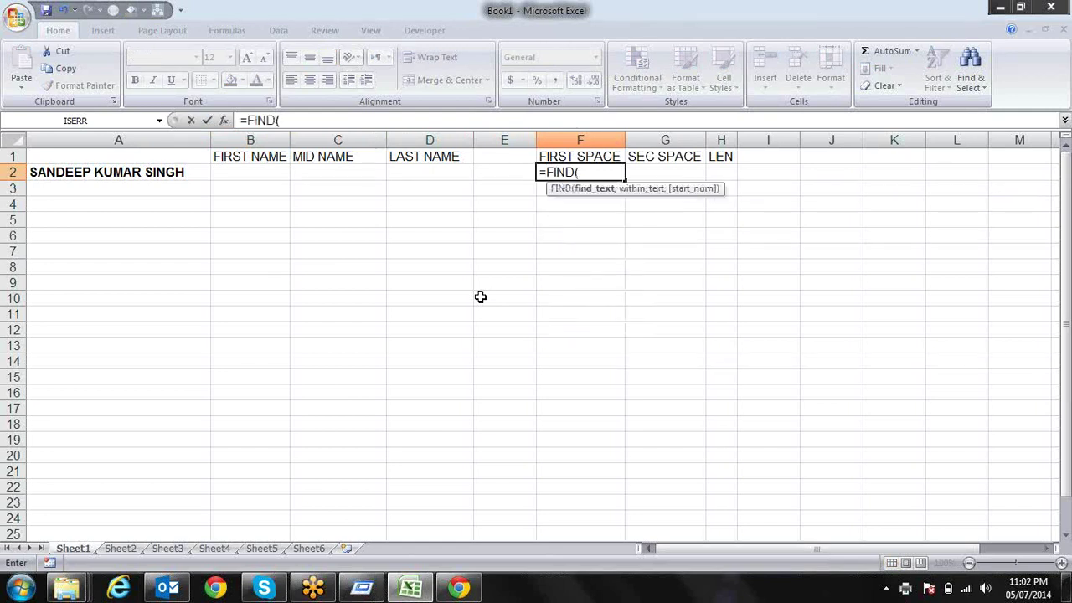
{"action": "type", "text": "\" \""}
{"action": "type", "text": ","}
{"action": "left_click", "coordinate": [182, 172]}
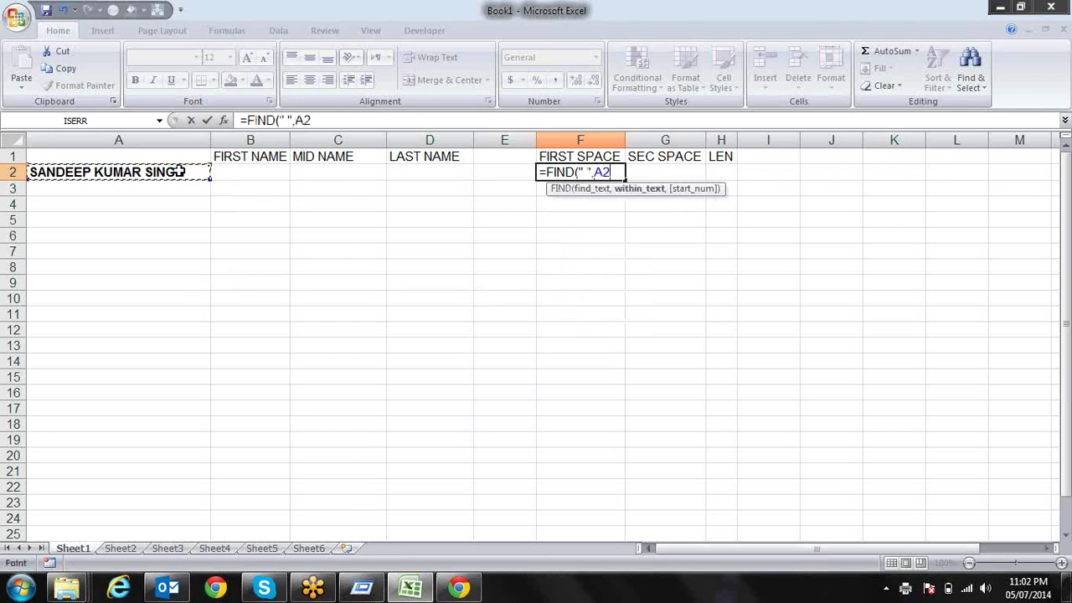
{"action": "type", "text": ")"}
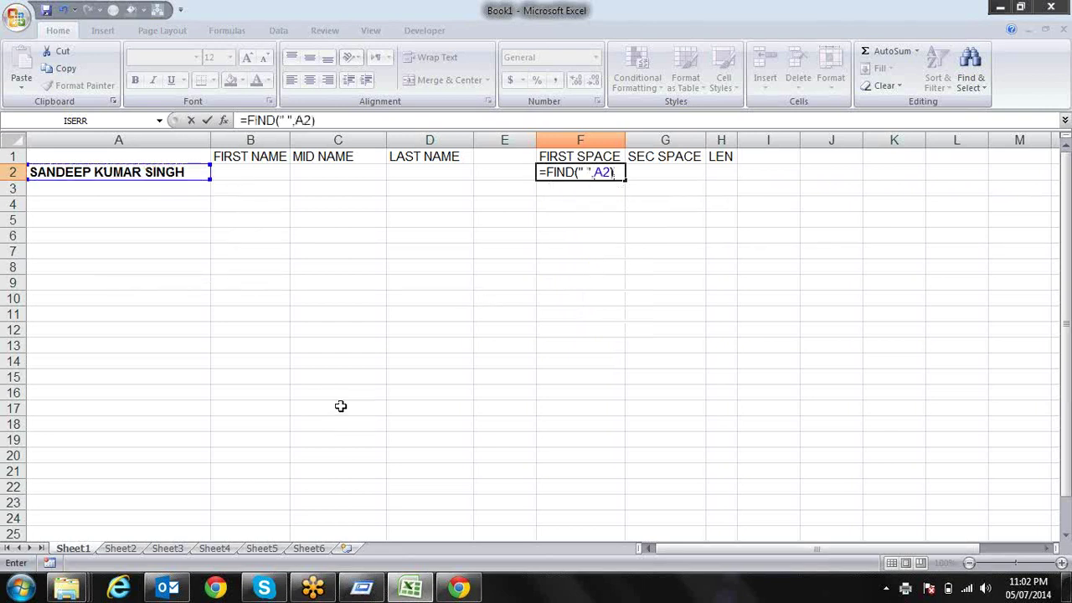
{"action": "key", "text": "Return"}
{"action": "key", "text": "Up"}
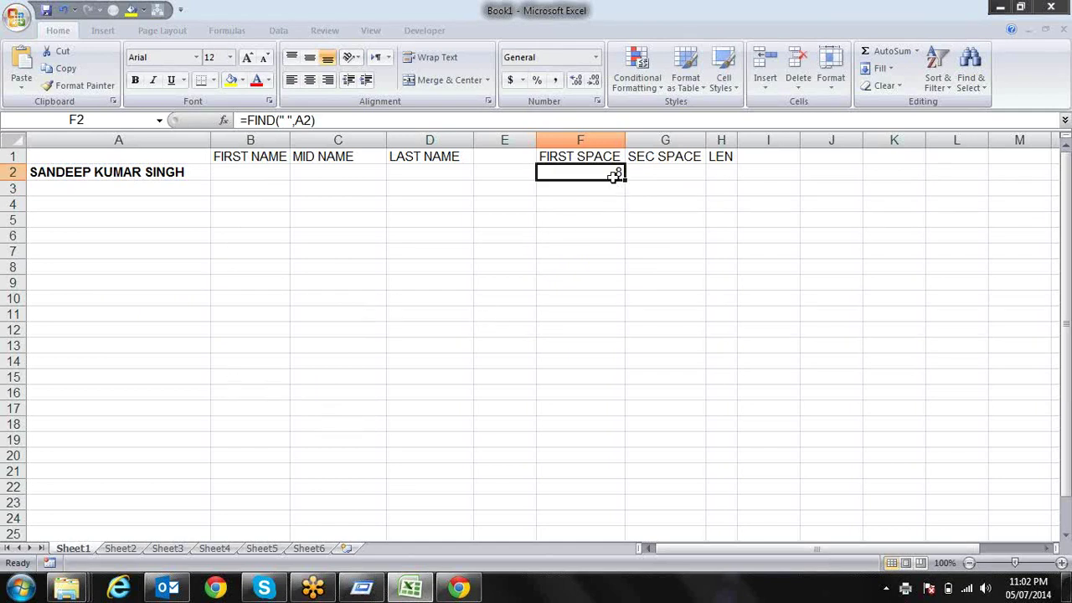
{"action": "left_click", "coordinate": [1065, 46]}
Step: Enter =LEFT(A2,F2-1) in B2 to extract the first name
{"action": "left_click", "coordinate": [221, 170]}
{"action": "type", "text": "="}
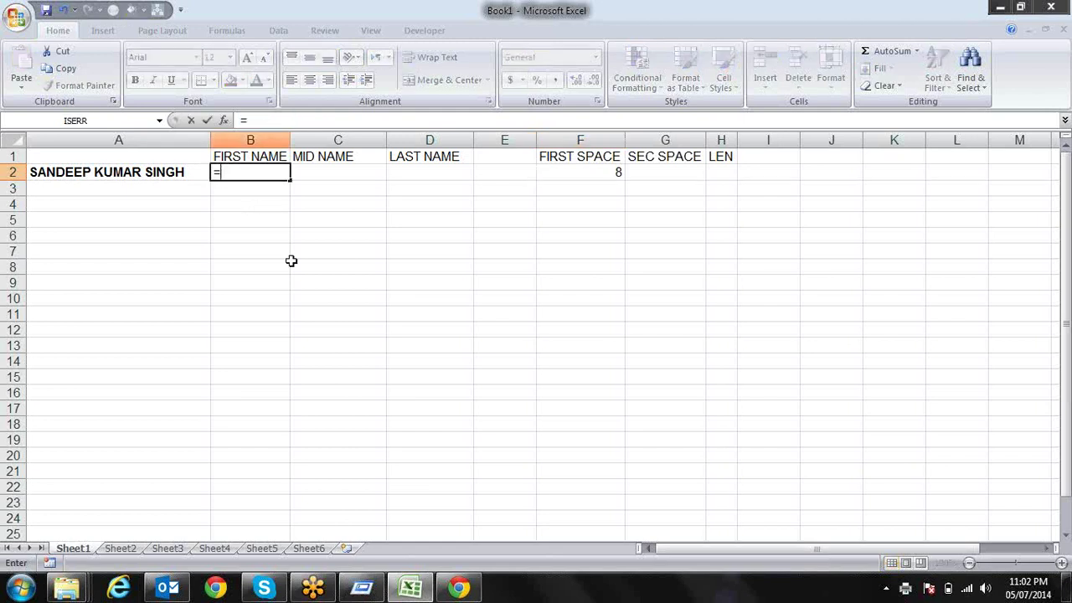
{"action": "type", "text": "LE"}
{"action": "key", "text": "Tab"}
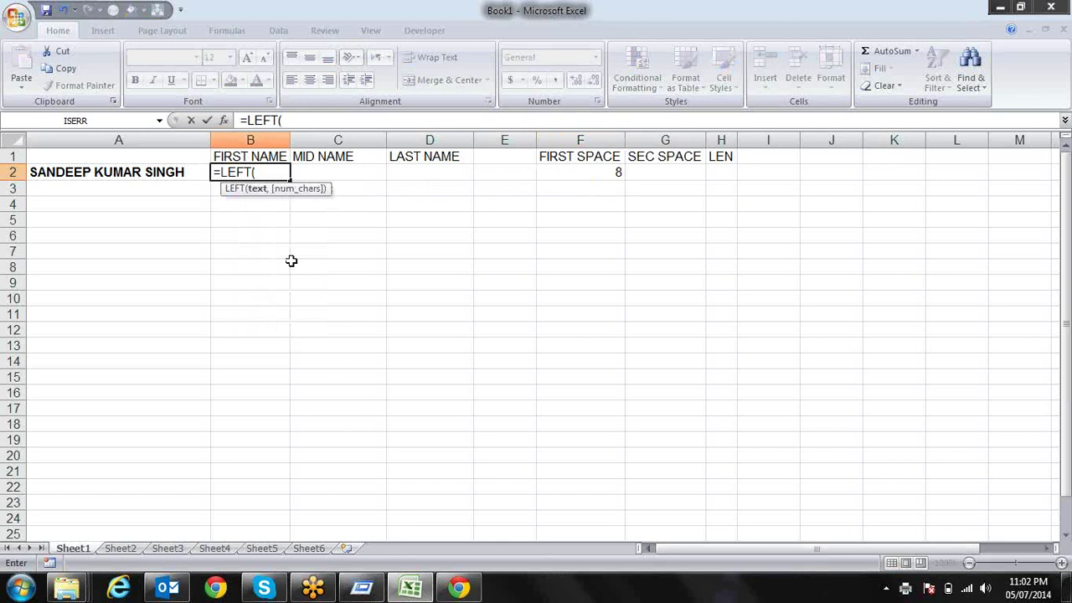
{"action": "left_click", "coordinate": [177, 172]}
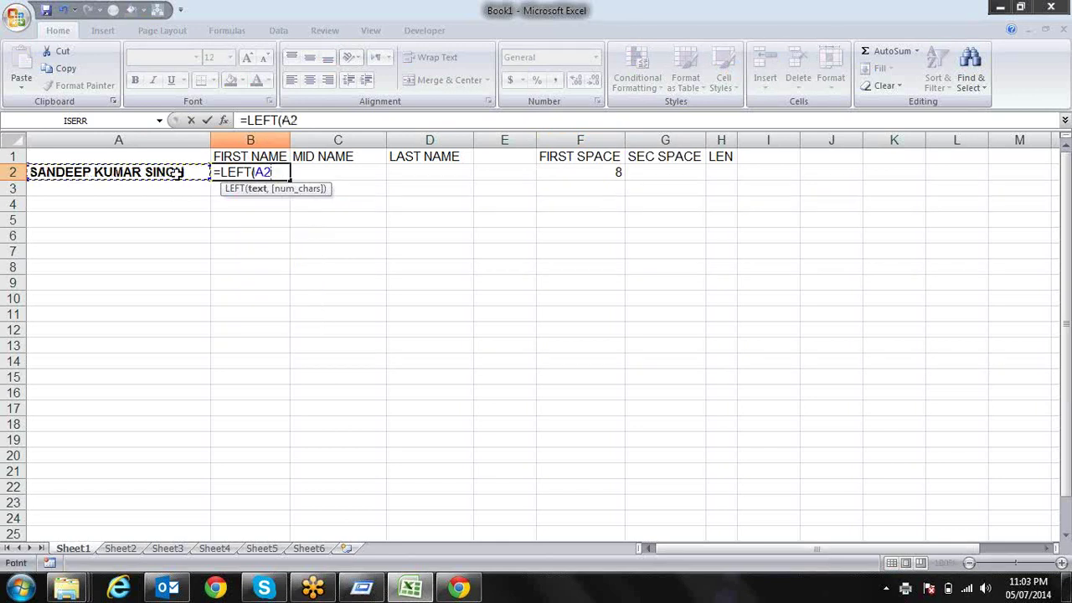
{"action": "type", "text": ","}
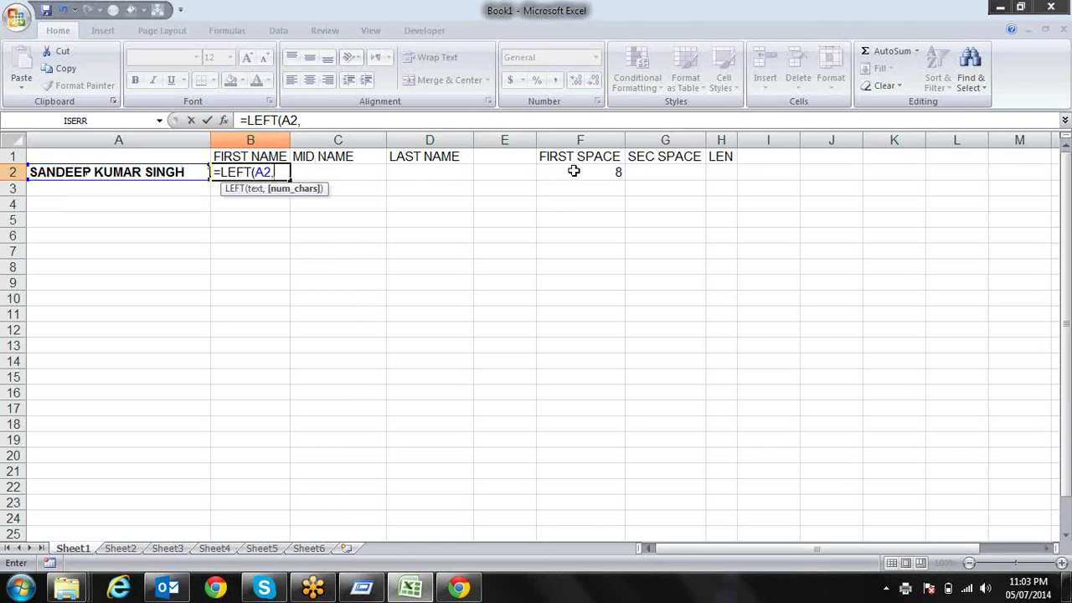
{"action": "left_click", "coordinate": [573, 172]}
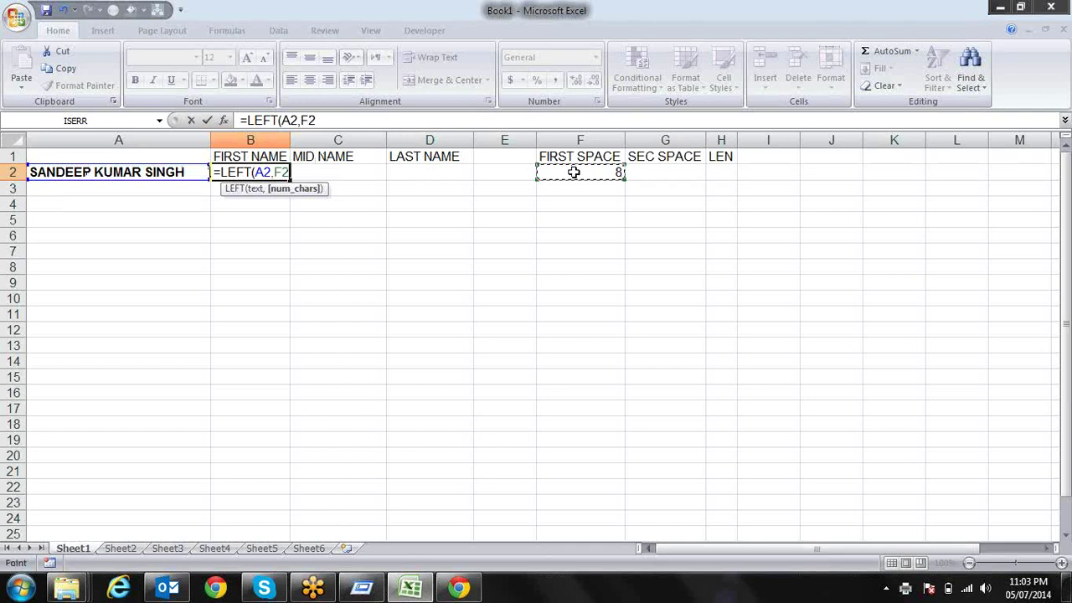
{"action": "type", "text": "-1"}
{"action": "type", "text": ")"}
{"action": "key", "text": "Return"}
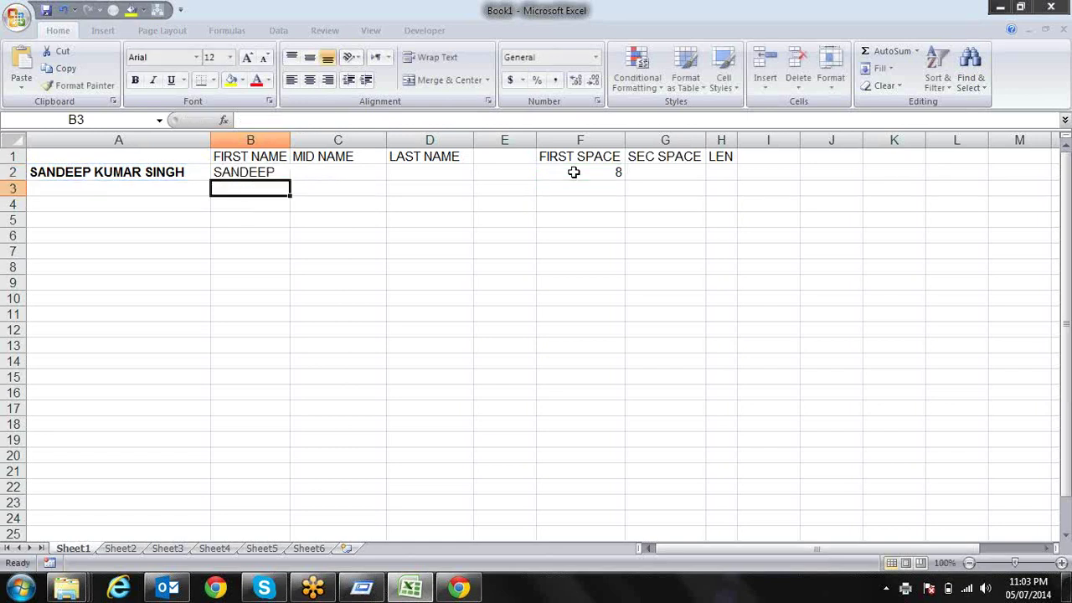
{"action": "key", "text": "Up"}
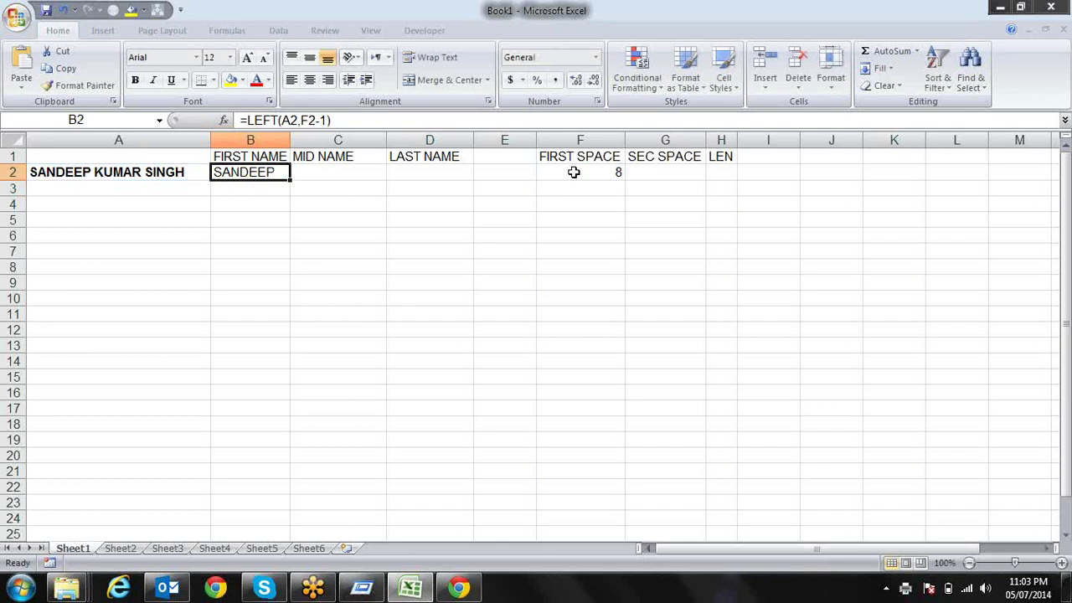
{"action": "key", "text": "Right"}
{"action": "key", "text": "Right"}
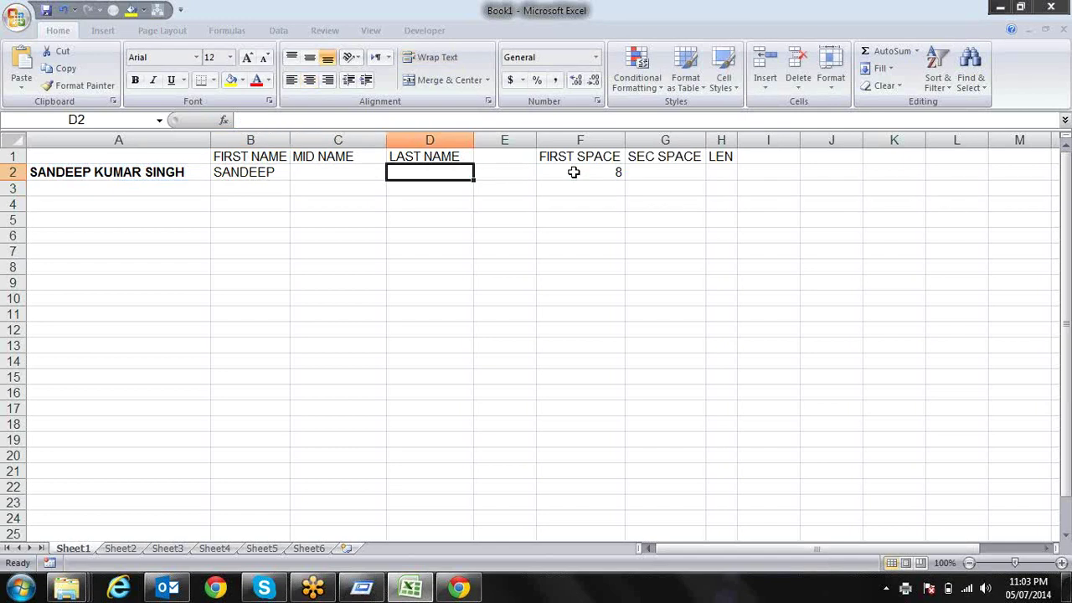
{"action": "key", "text": "Left"}
{"action": "key", "text": "Left"}
{"action": "key", "text": "Left"}
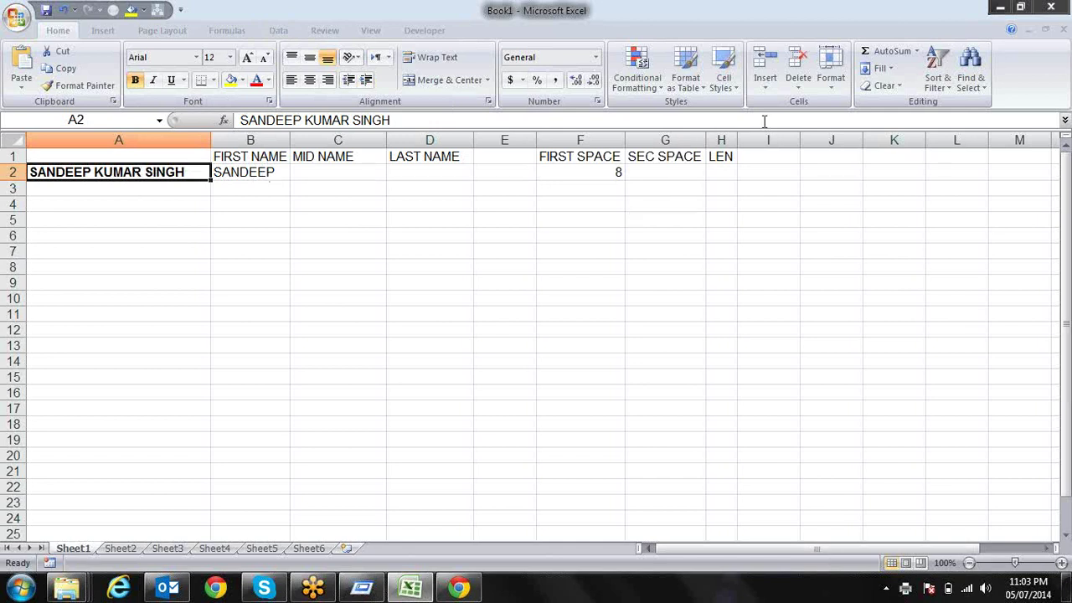
Step: Enter =LEN(A2) in H2, giving the name length 19
{"action": "left_click", "coordinate": [733, 168]}
{"action": "type", "text": "="}
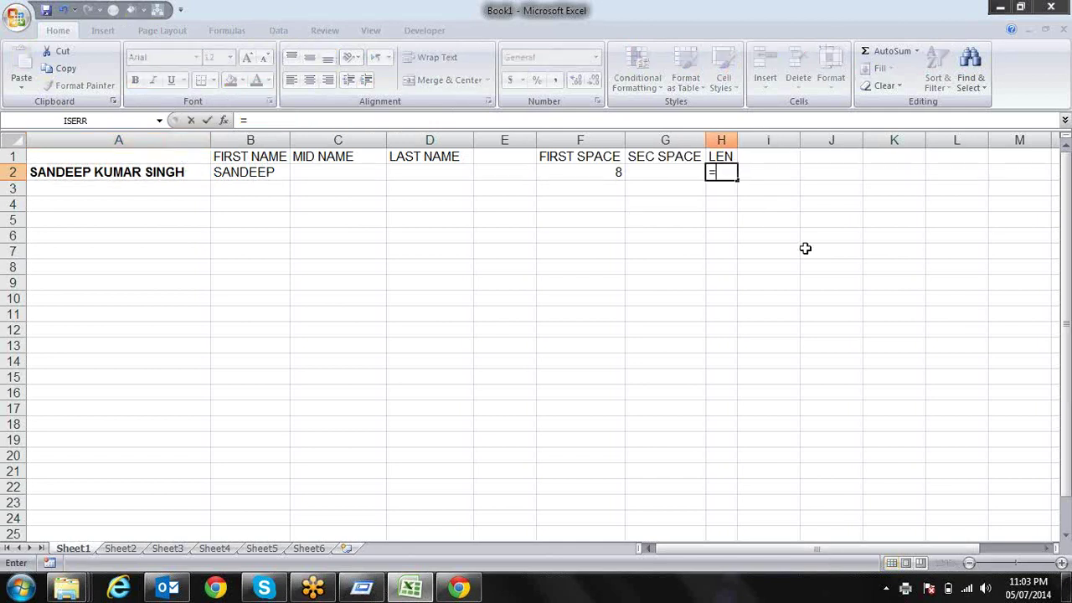
{"action": "type", "text": "LEN("}
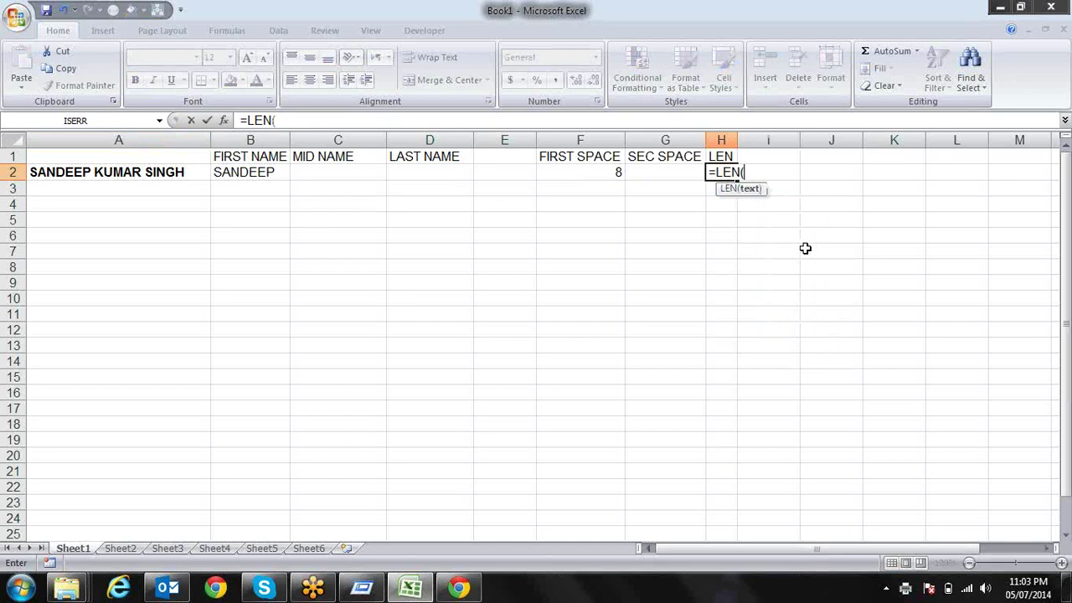
{"action": "left_click", "coordinate": [107, 170]}
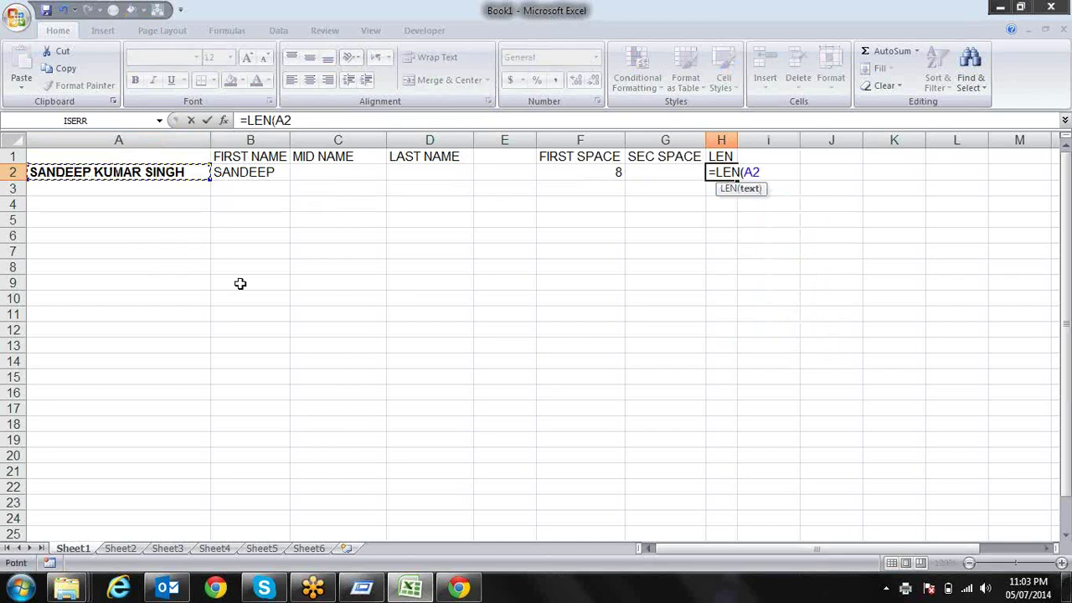
{"action": "type", "text": ")"}
{"action": "key", "text": "Return"}
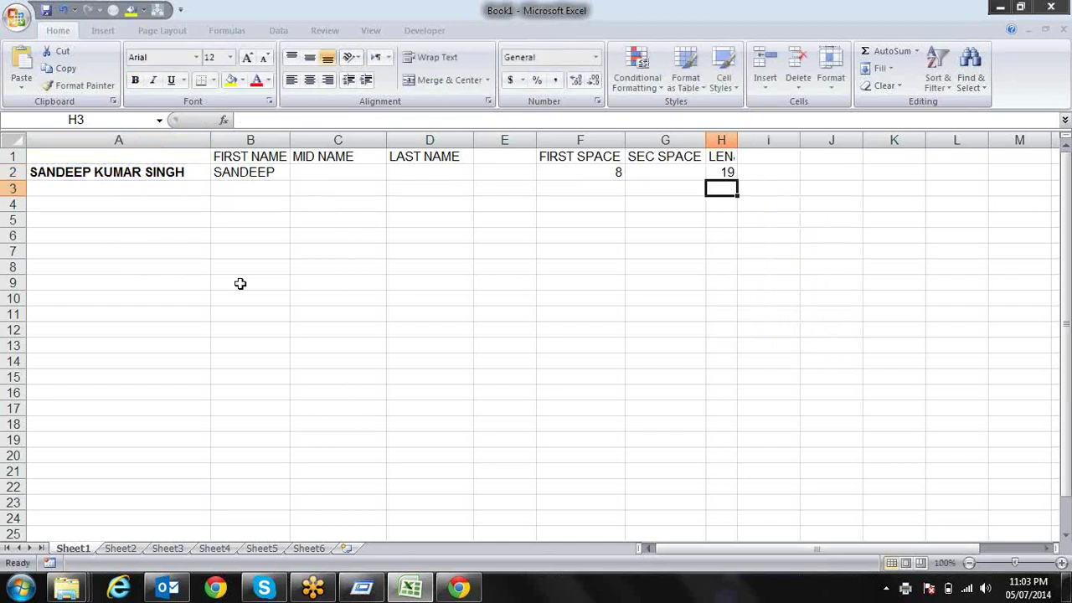
Step: Type =FIND(" ",A2,F2+1) in G2 to locate the second space
{"action": "key", "text": "Up"}
{"action": "key", "text": "Left"}
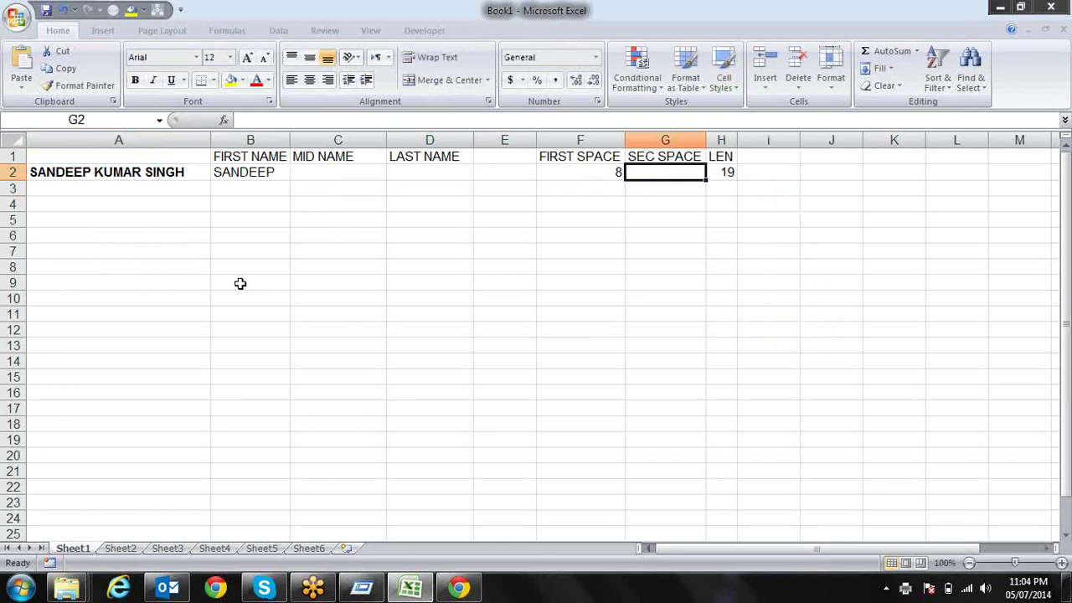
{"action": "type", "text": "=FIN"}
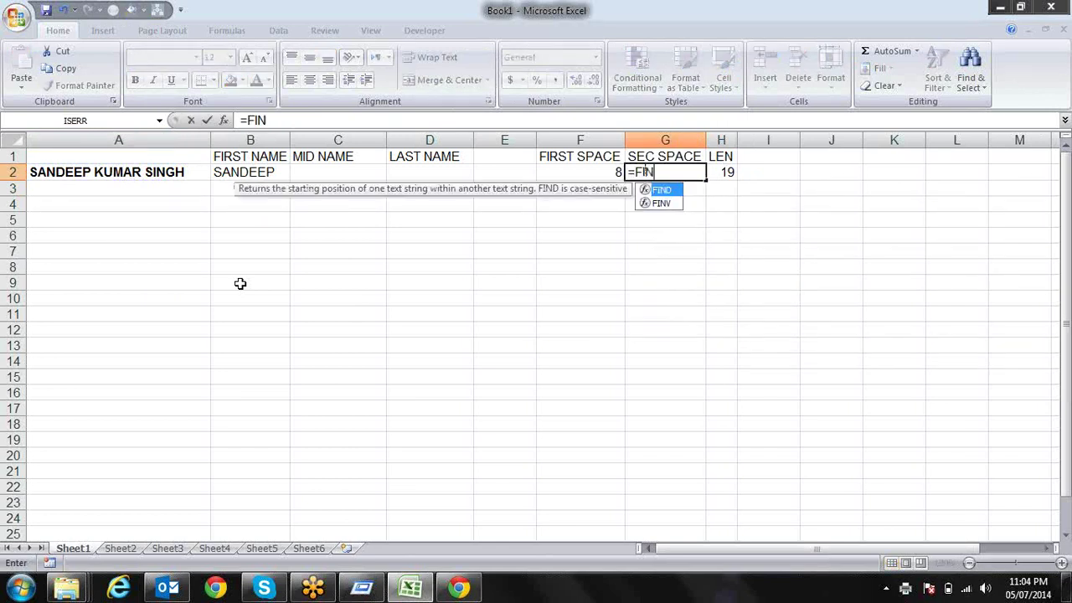
{"action": "type", "text": "D("}
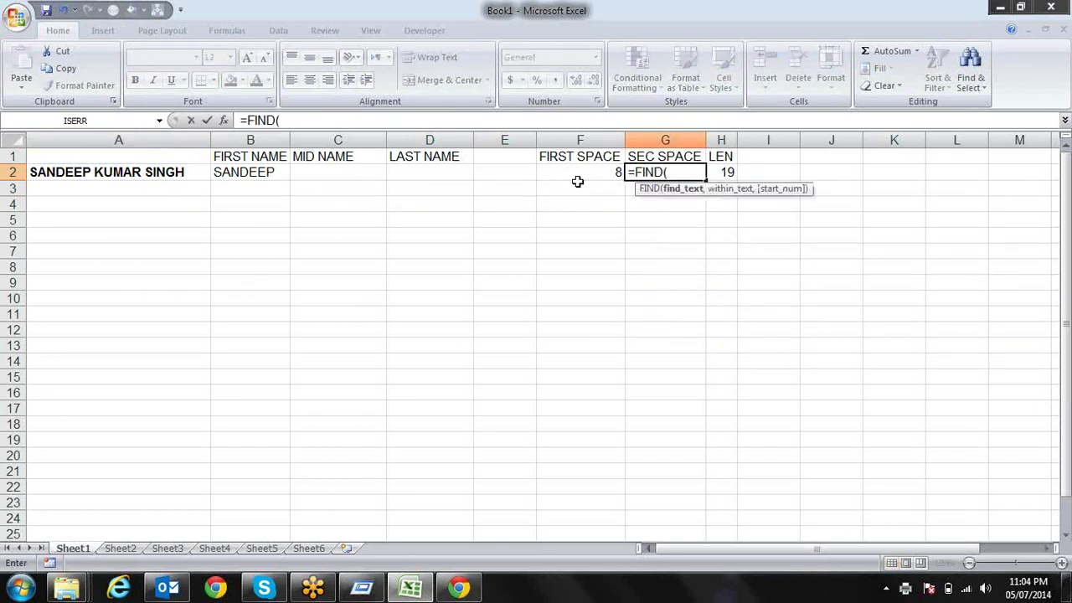
{"action": "left_click", "coordinate": [401, 217]}
{"action": "type", "text": "\" "}
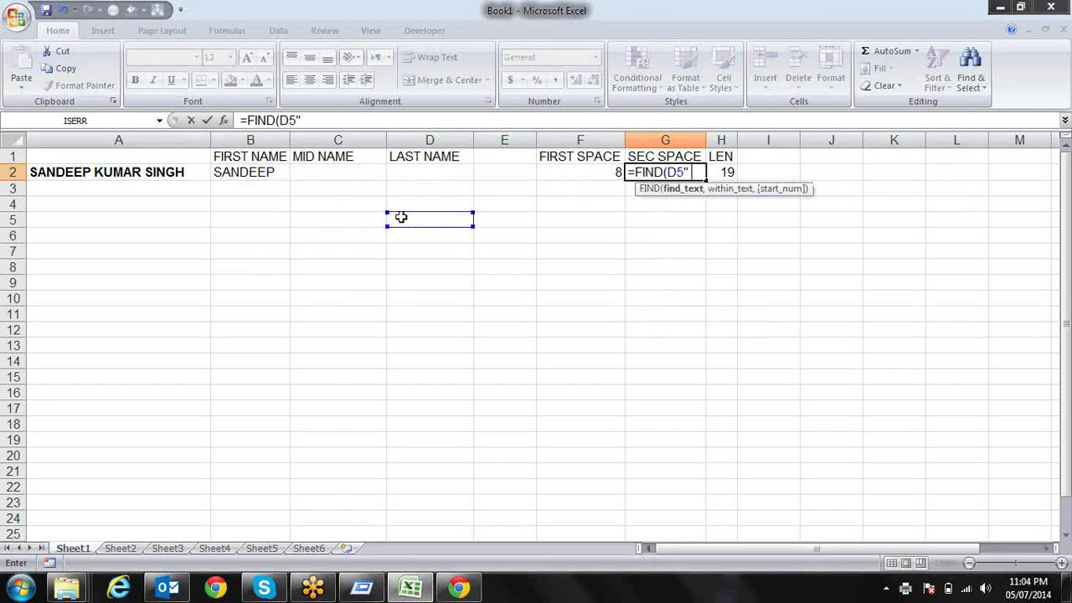
{"action": "type", "text": "\""}
{"action": "key", "text": "BackSpace"}
{"action": "key", "text": "BackSpace"}
{"action": "key", "text": "BackSpace"}
{"action": "key", "text": "BackSpace"}
{"action": "key", "text": "BackSpace"}
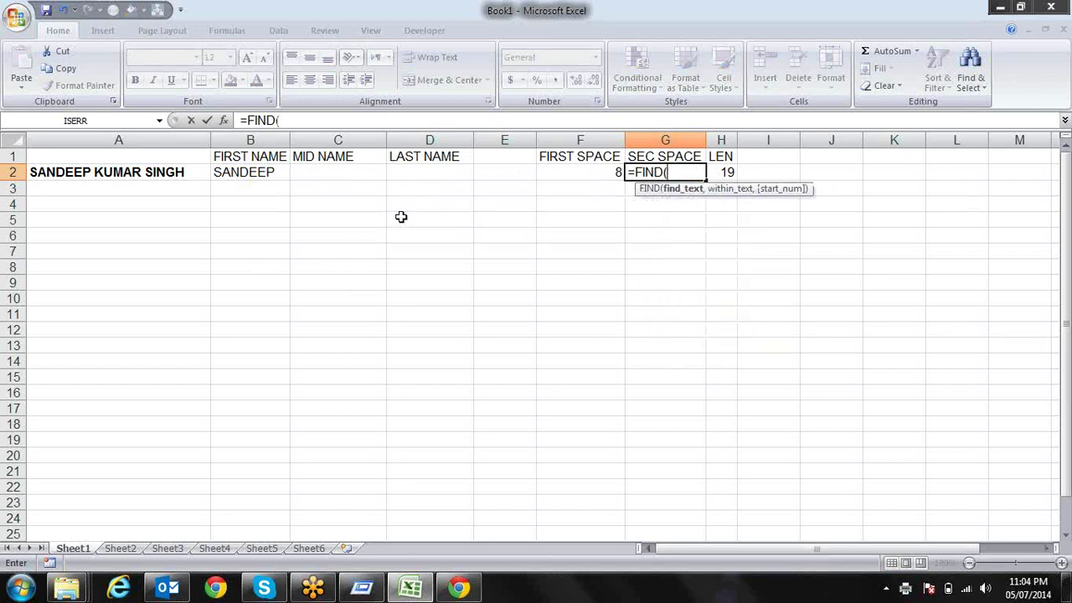
{"action": "type", "text": "\" \""}
{"action": "type", "text": ","}
{"action": "left_click", "coordinate": [167, 171]}
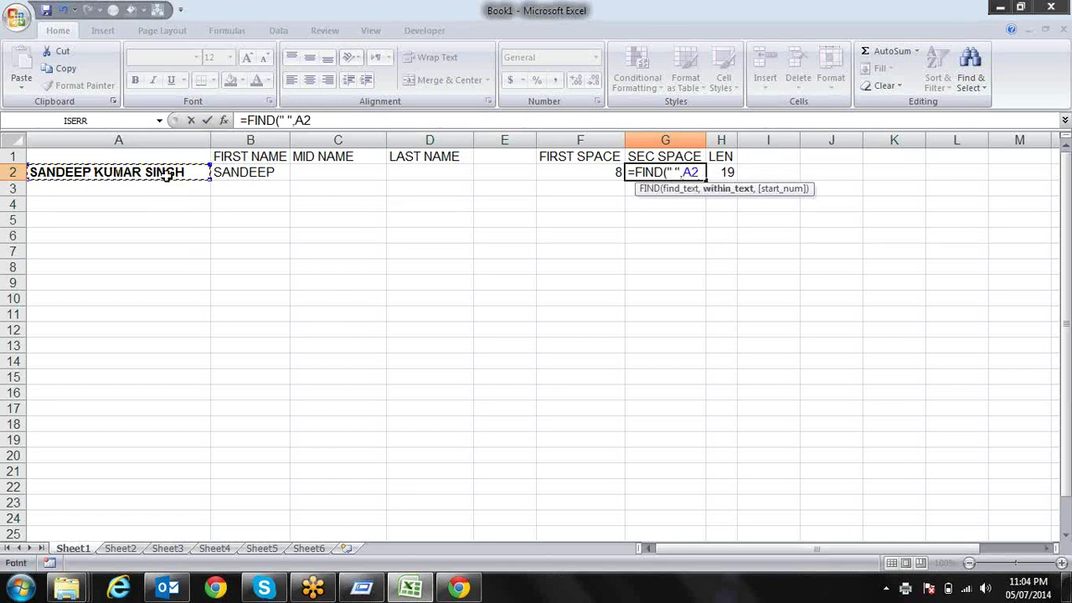
{"action": "type", "text": ","}
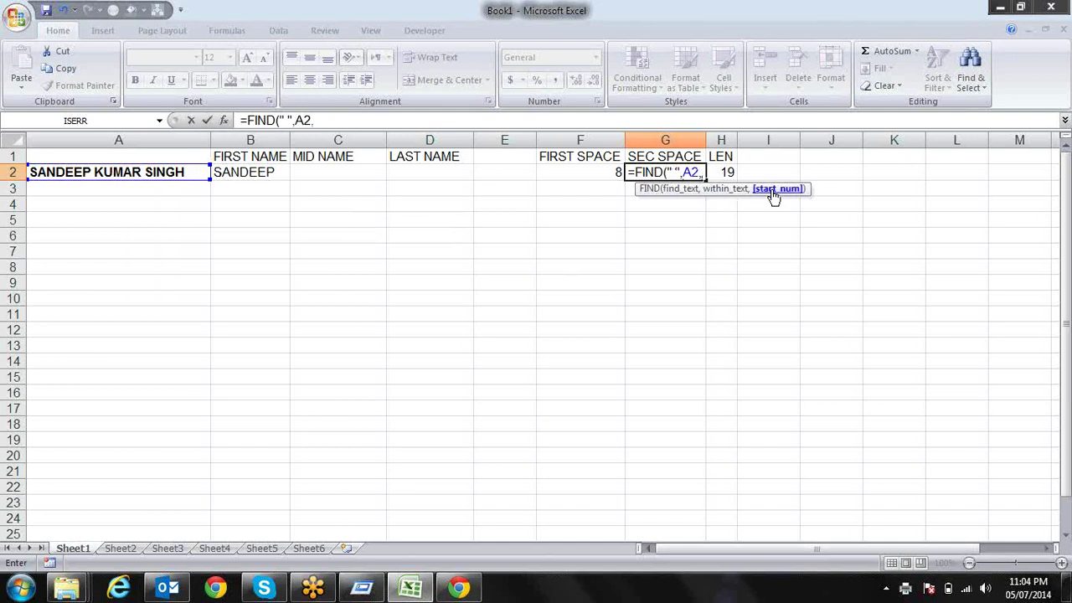
{"action": "left_click", "coordinate": [609, 172]}
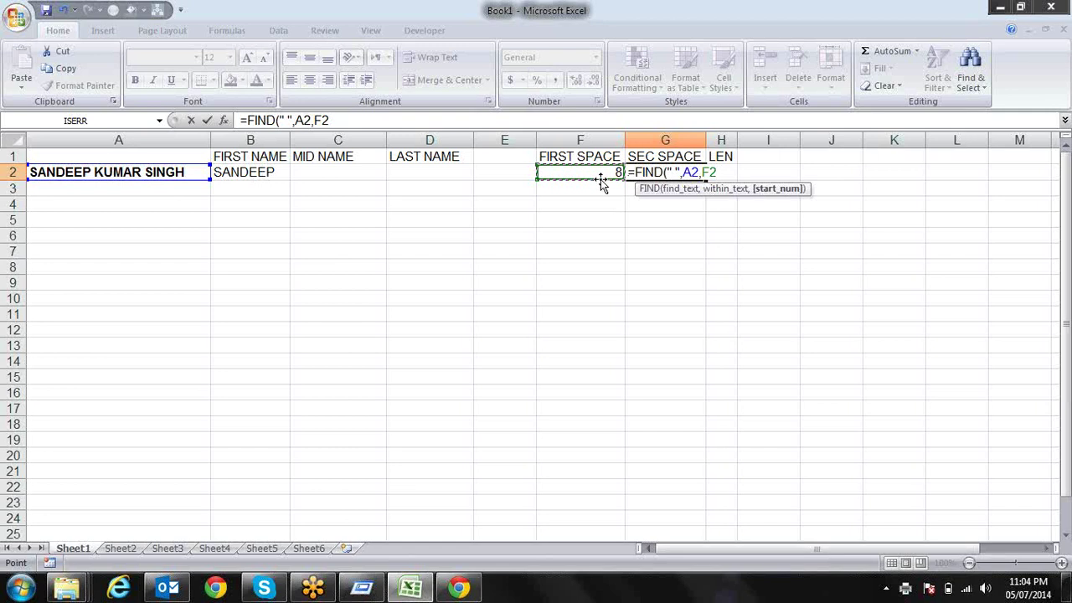
{"action": "type", "text": "+1"}
{"action": "type", "text": ")"}
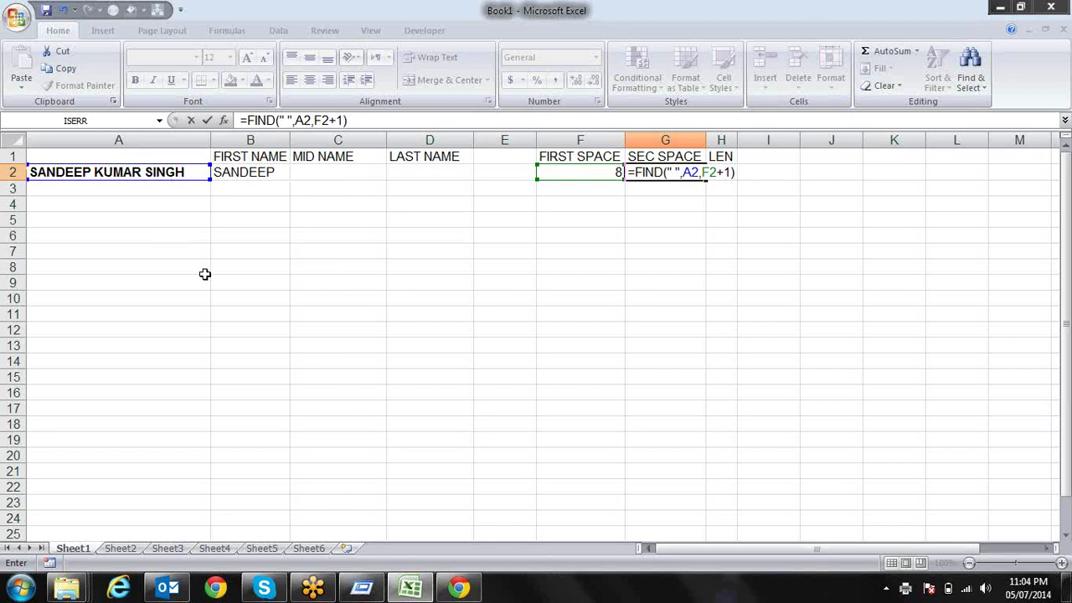
Step: Commit the second-space position formula in G2, which returns 14
{"action": "key", "text": "Return"}
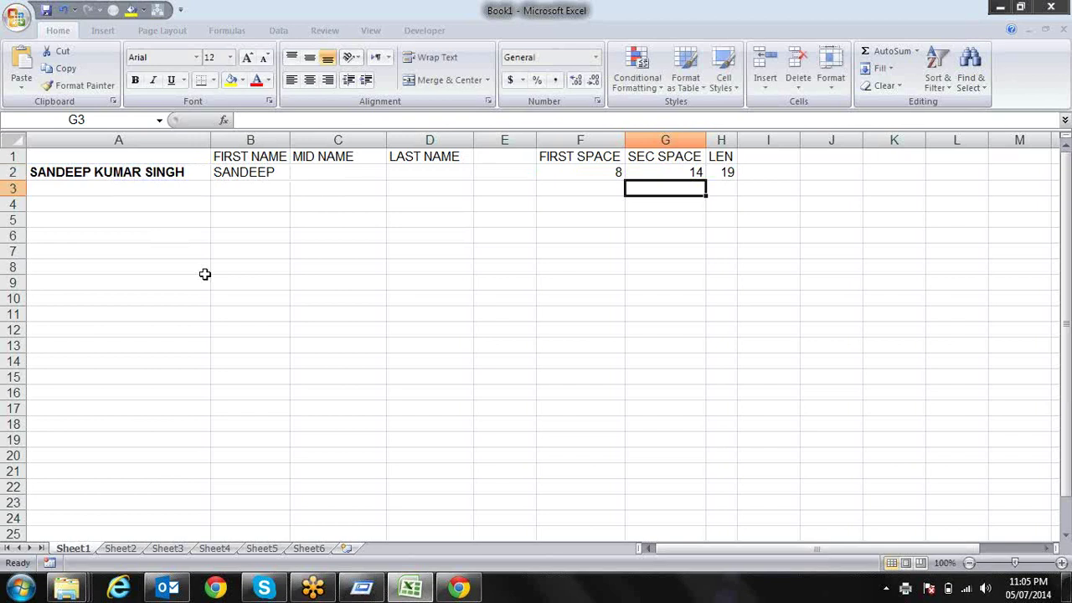
{"action": "key", "text": "Left"}
{"action": "key", "text": "Up"}
{"action": "key", "text": "Up"}
{"action": "key", "text": "Left"}
{"action": "key", "text": "Left"}
{"action": "key", "text": "Down"}
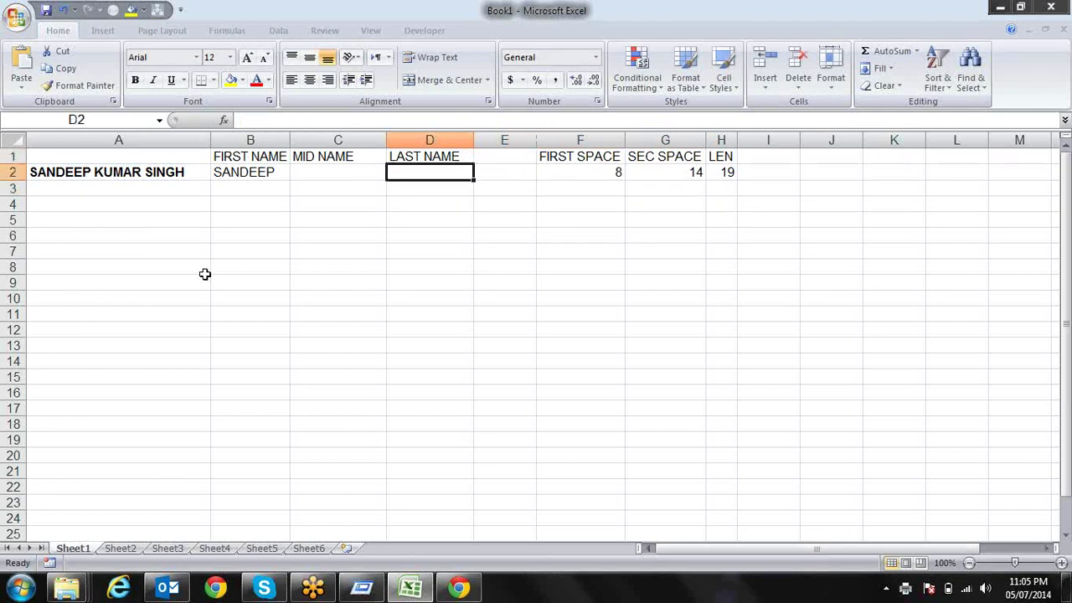
Step: Enter =RIGHT(A2,H2-G2) in D2 to return the last name SINGH
{"action": "type", "text": "=RIN"}
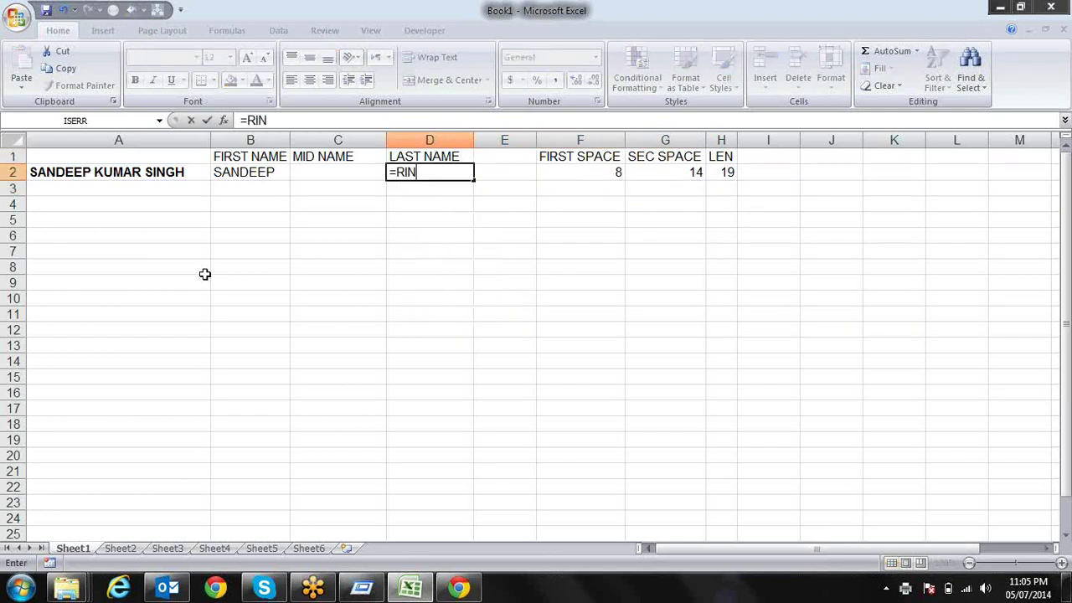
{"action": "key", "text": "BackSpace"}
{"action": "key", "text": "Tab"}
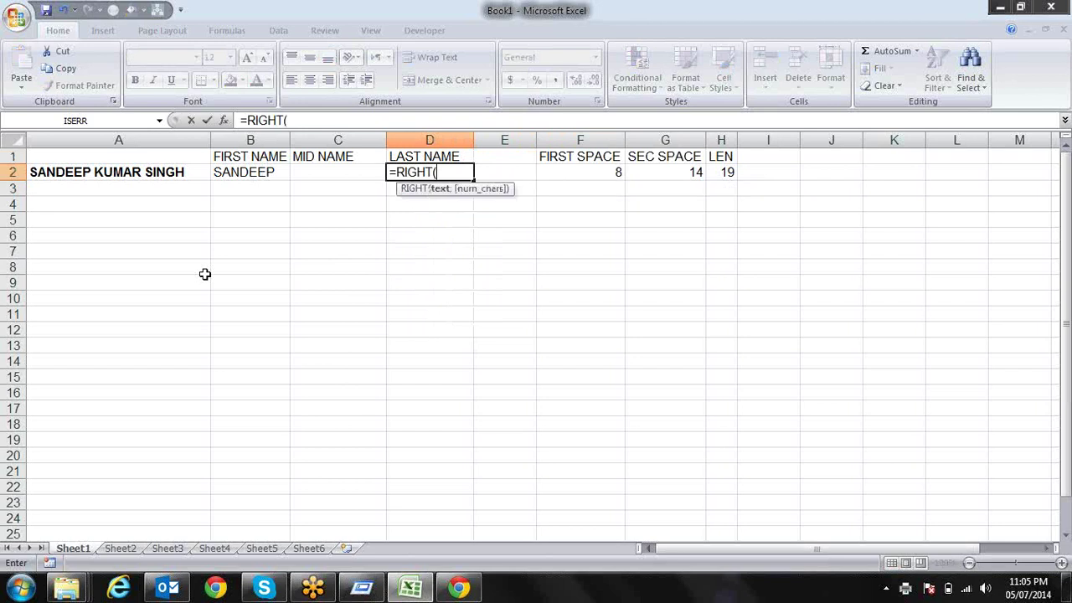
{"action": "left_click", "coordinate": [147, 173]}
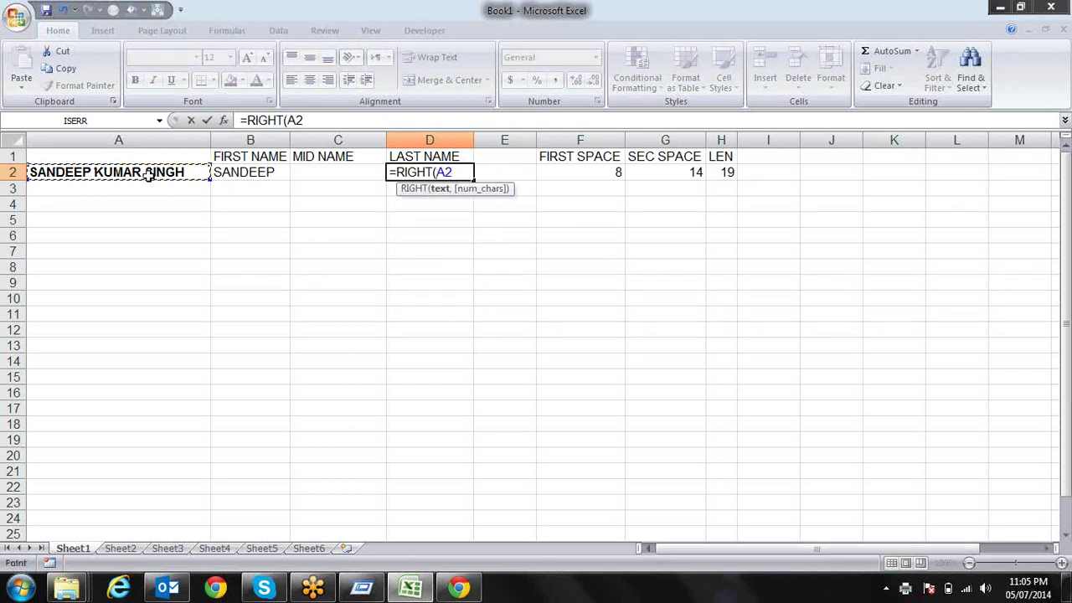
{"action": "type", "text": ","}
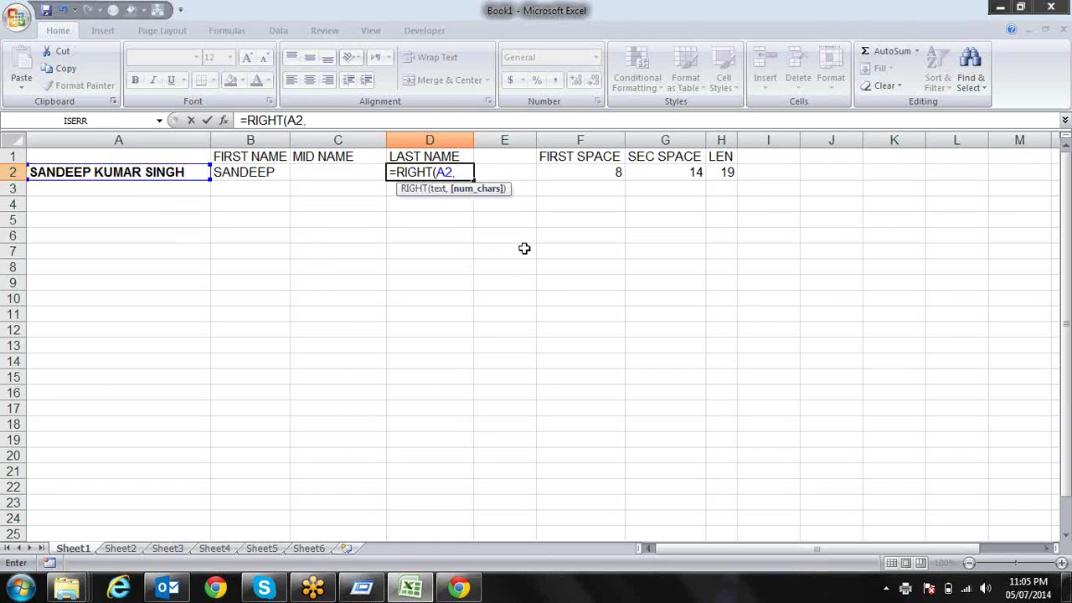
{"action": "left_click", "coordinate": [721, 172]}
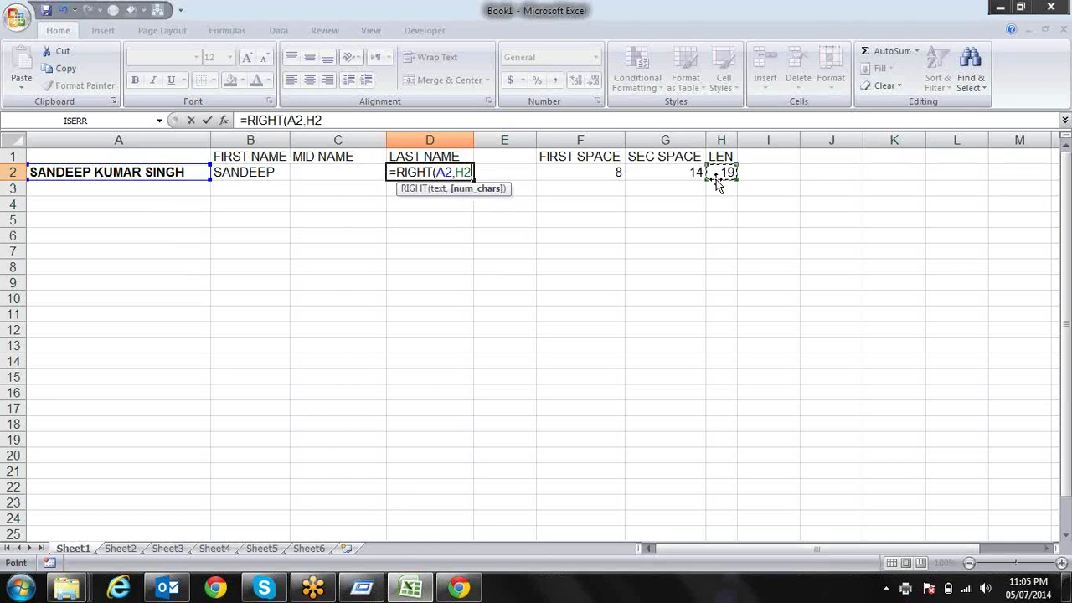
{"action": "type", "text": "-"}
{"action": "left_click", "coordinate": [687, 172]}
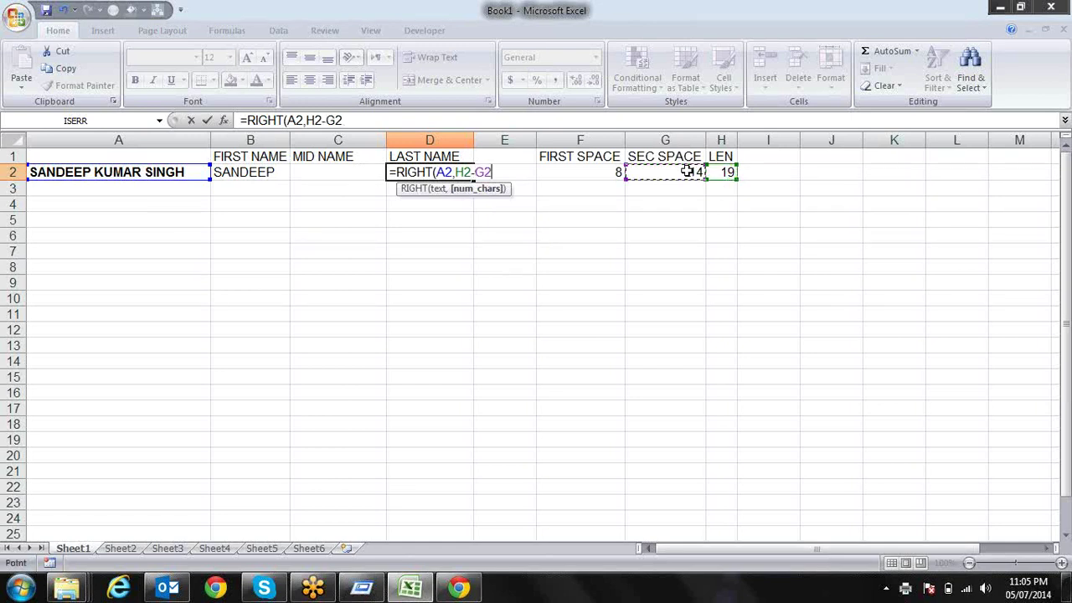
{"action": "type", "text": ")"}
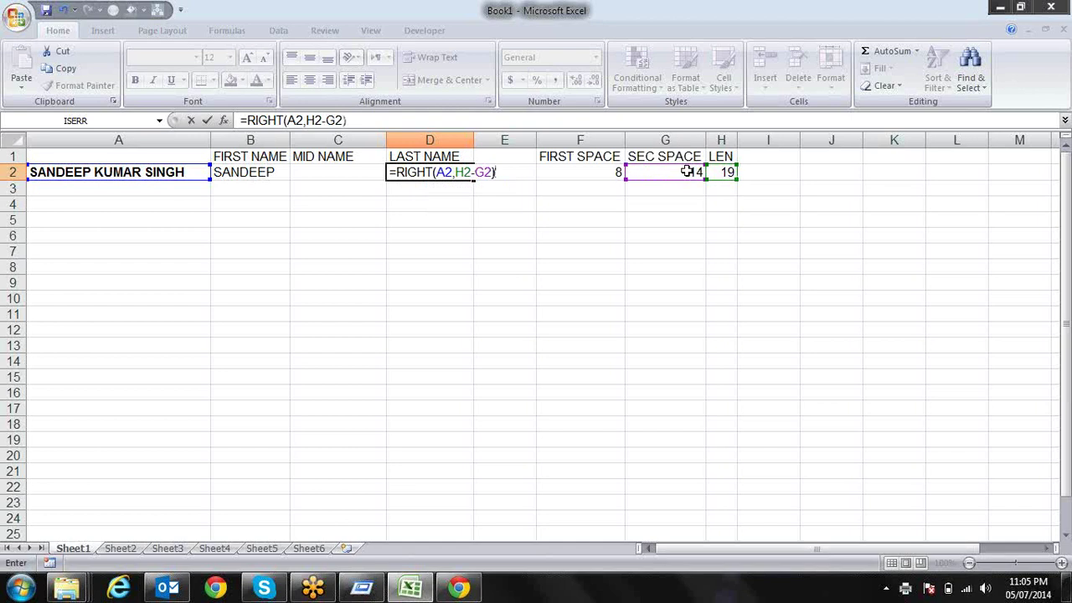
{"action": "key", "text": "Return"}
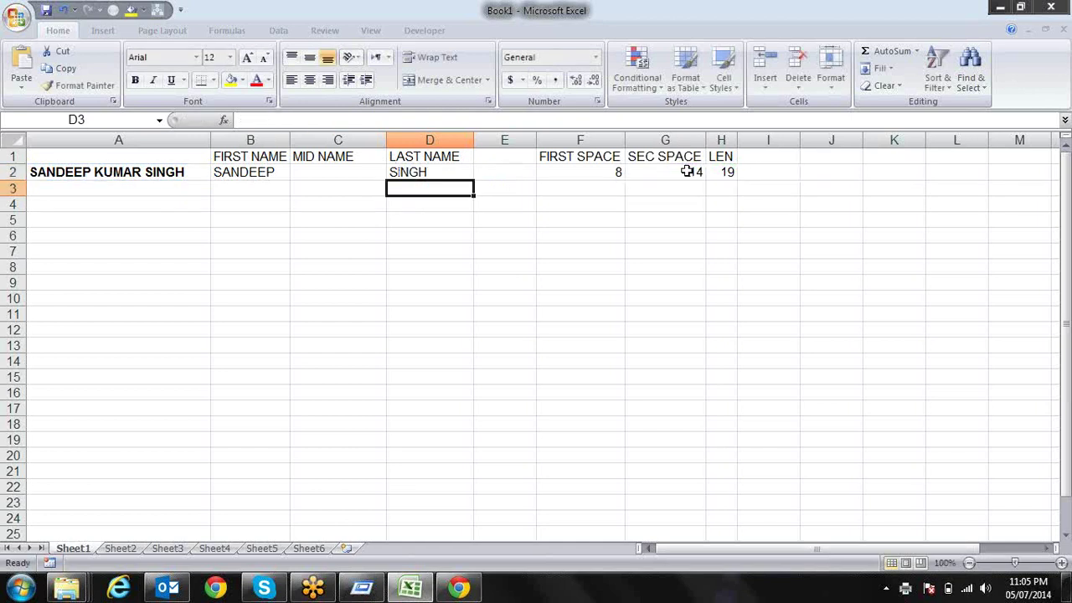
{"action": "key", "text": "Up"}
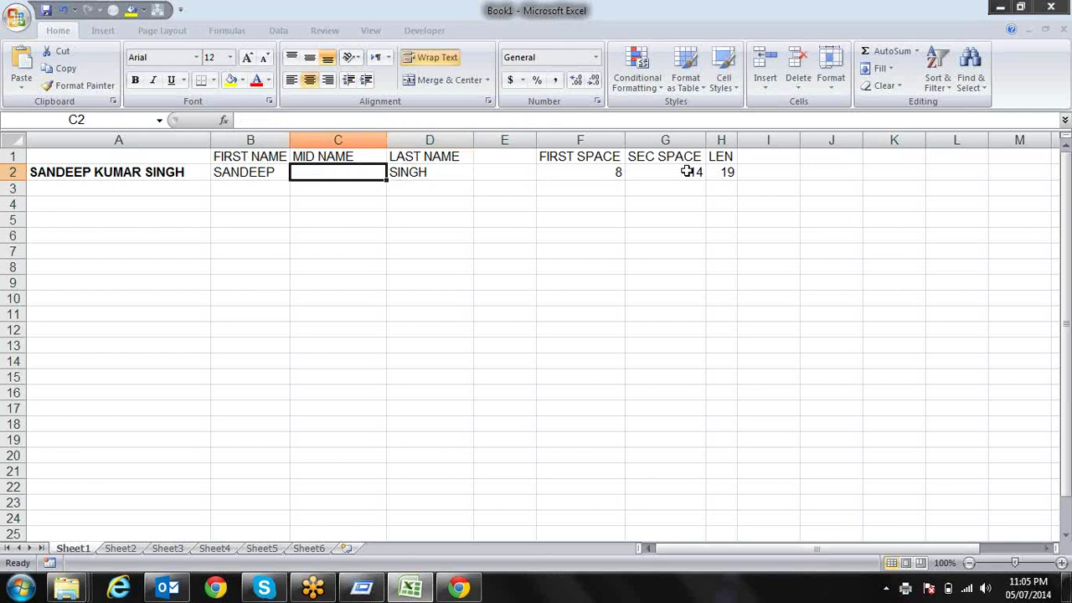
Step: Enter =MID(A2,F2+1,G2-F2-1) in C2 to extract the middle name KUMAR
{"action": "type", "text": "="}
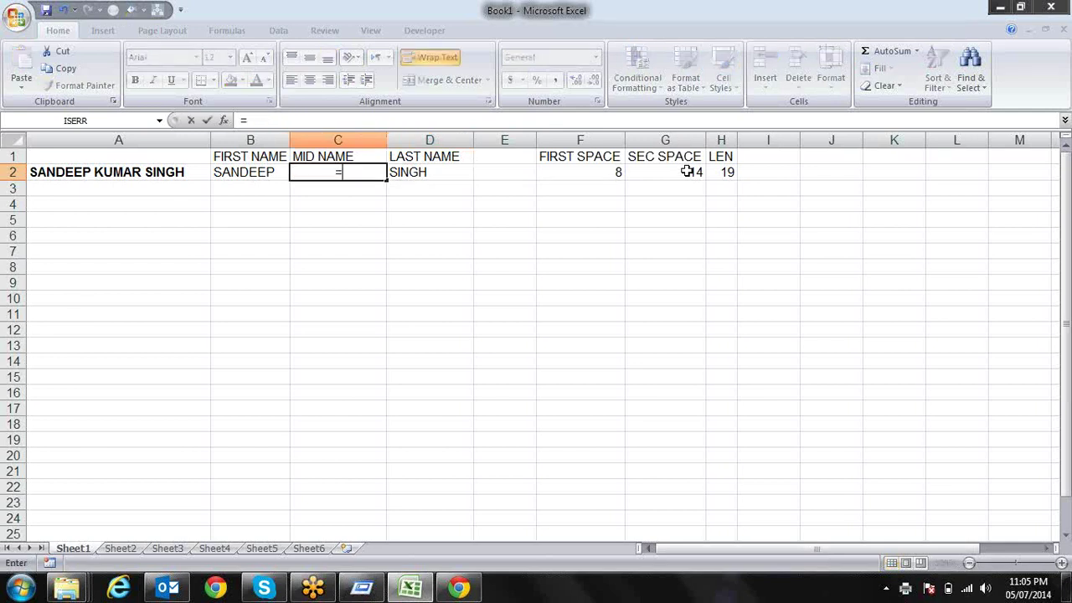
{"action": "type", "text": "MID("}
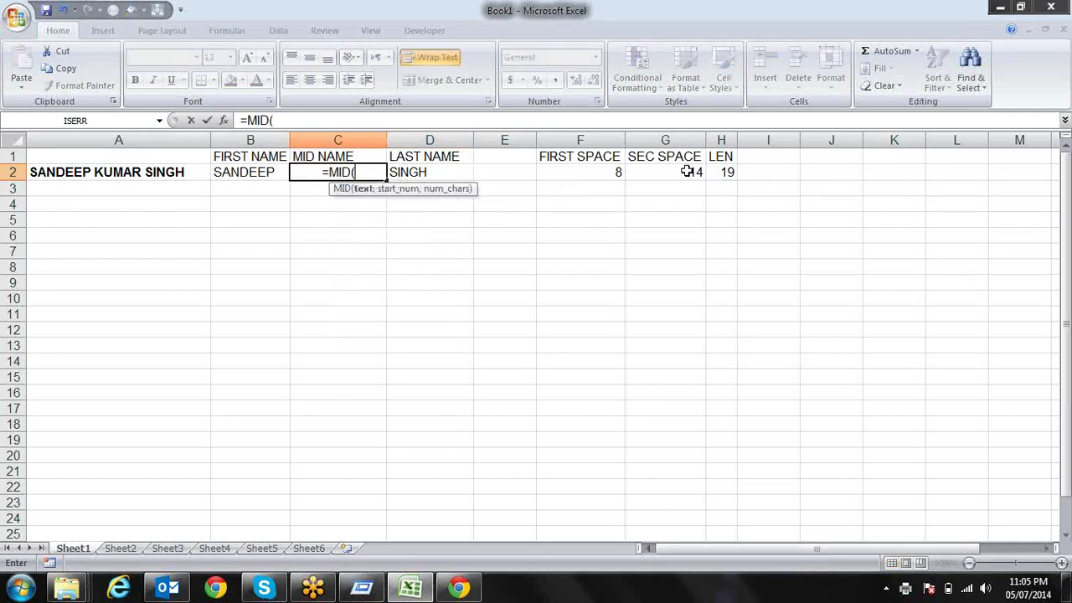
{"action": "left_click", "coordinate": [108, 173]}
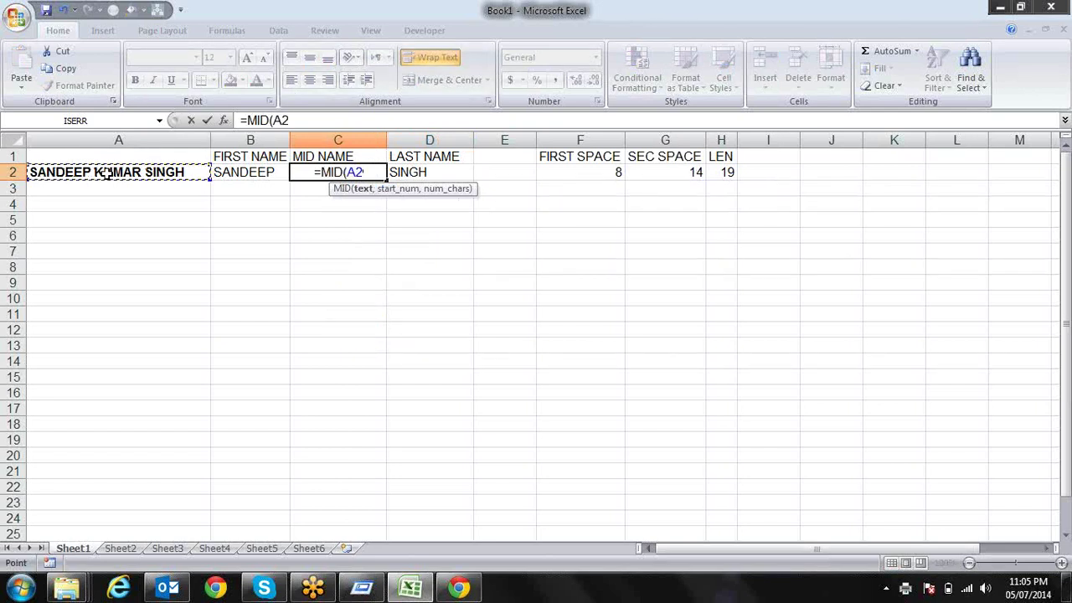
{"action": "type", "text": ","}
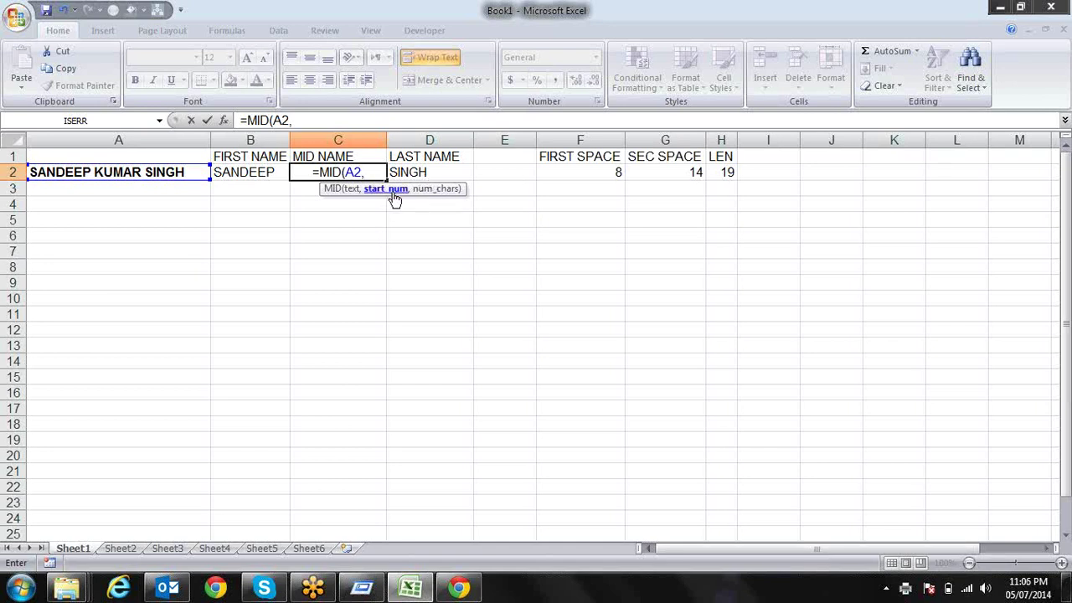
{"action": "left_click", "coordinate": [564, 173]}
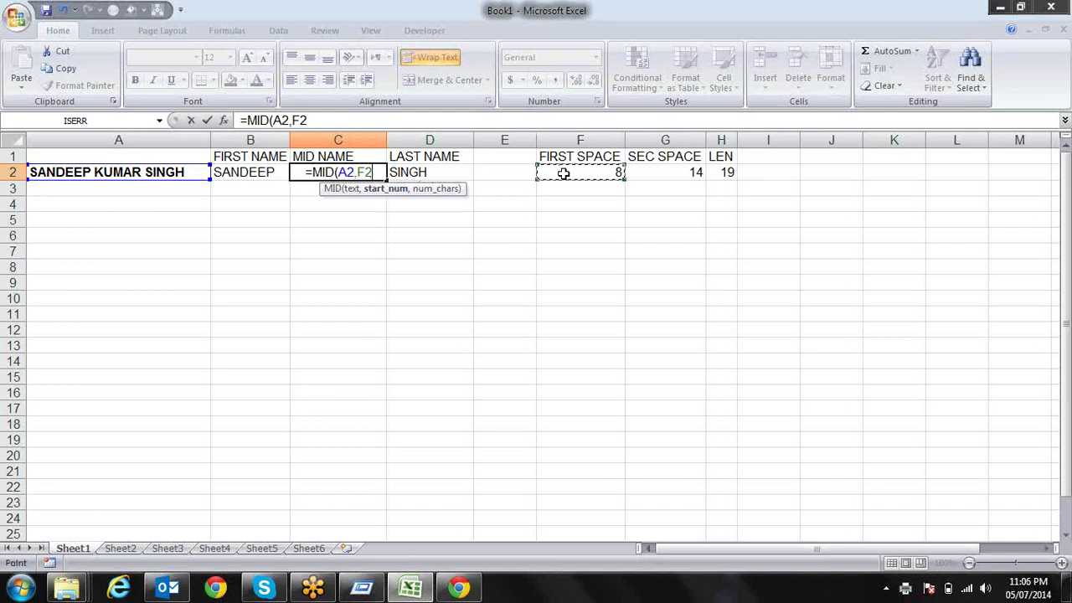
{"action": "type", "text": "+1"}
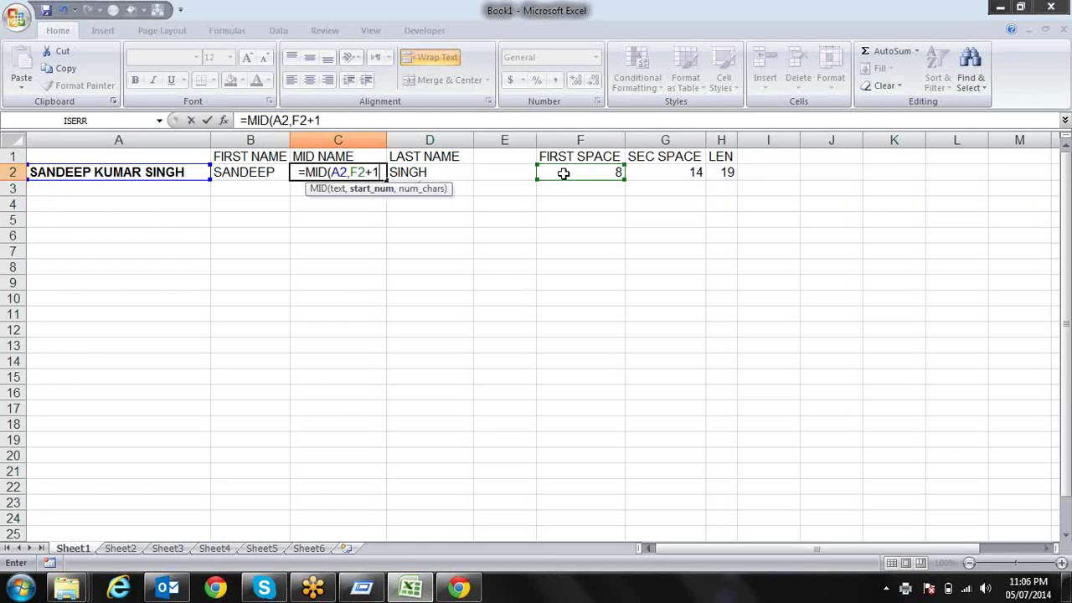
{"action": "type", "text": ","}
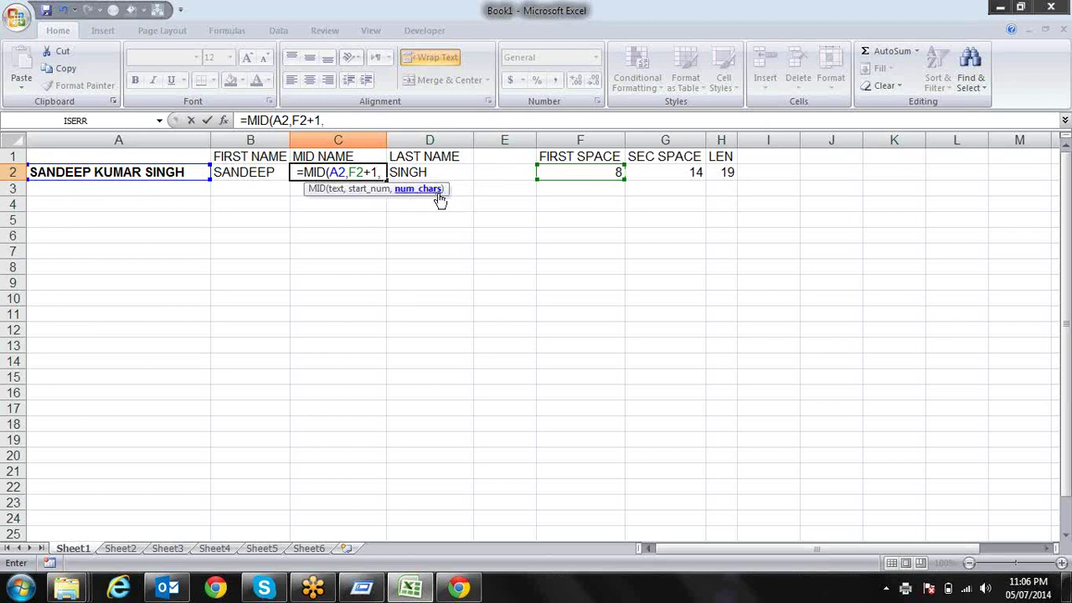
{"action": "left_click", "coordinate": [648, 172]}
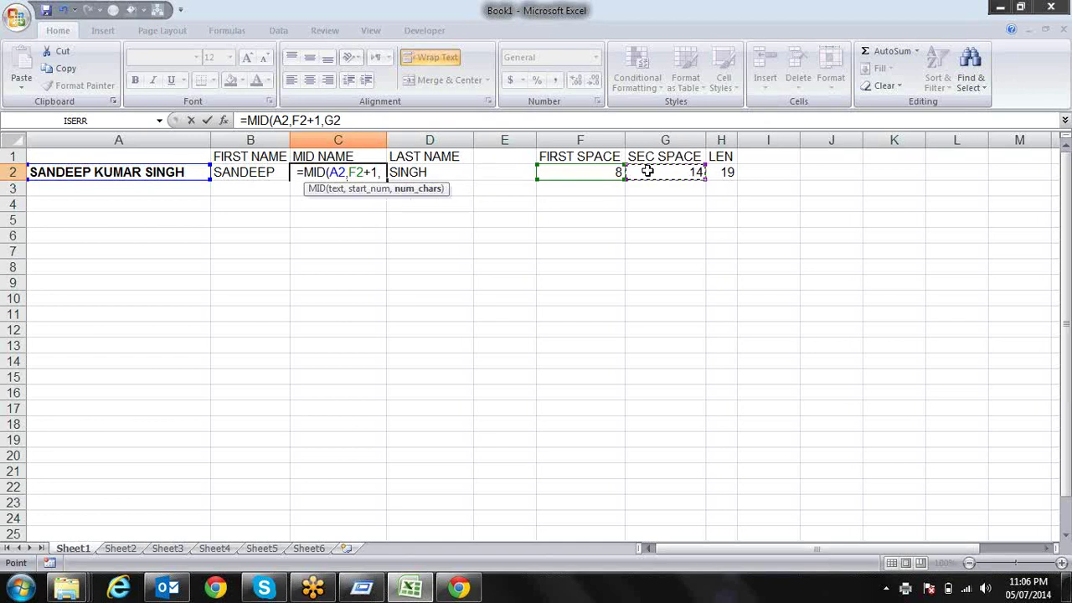
{"action": "type", "text": "P"}
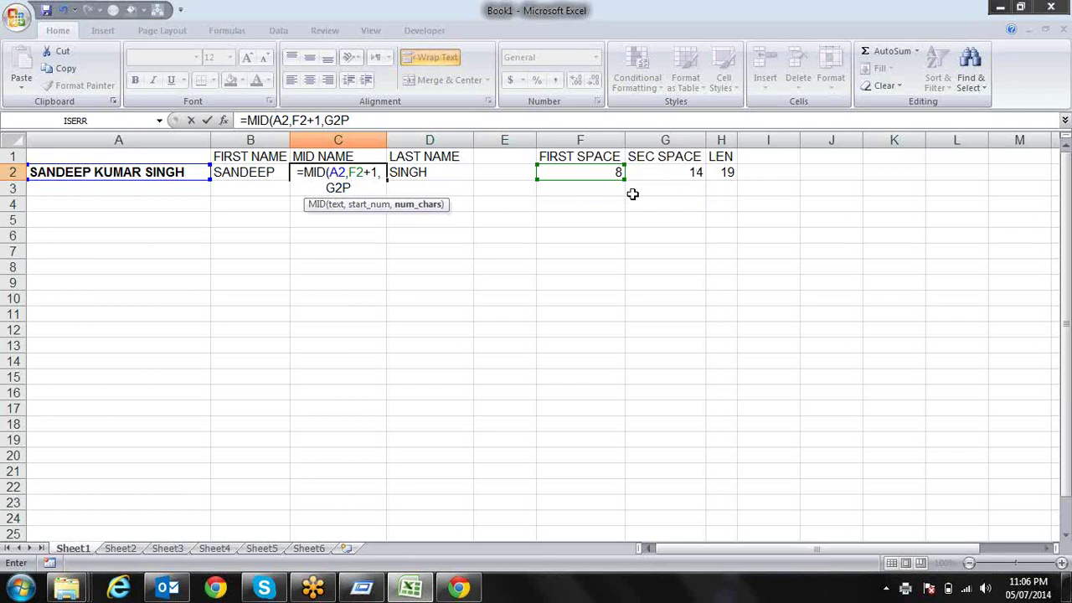
{"action": "key", "text": "BackSpace"}
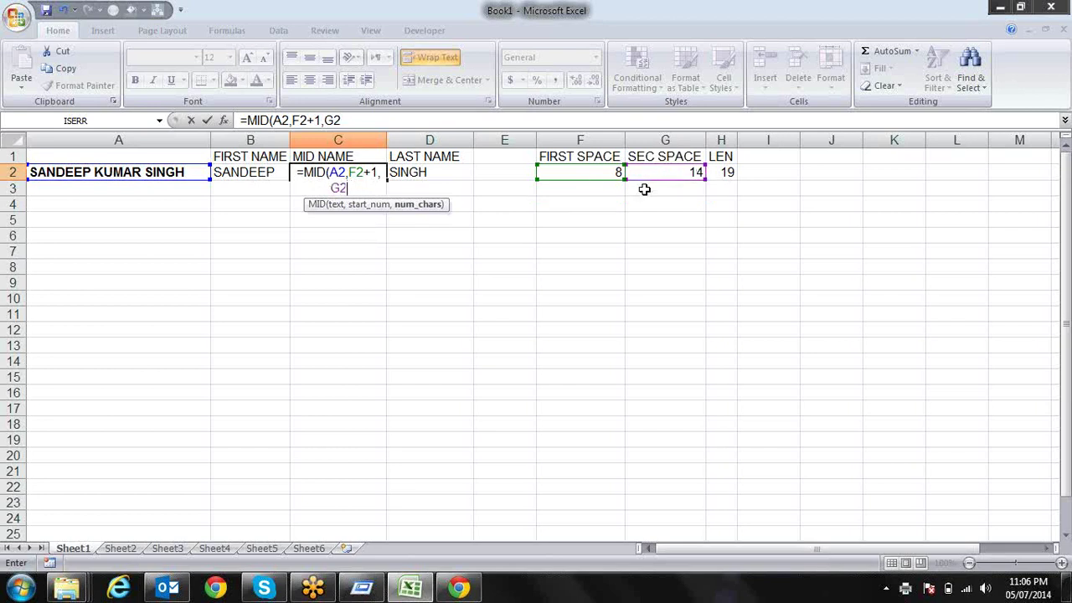
{"action": "type", "text": "-"}
{"action": "left_click", "coordinate": [603, 177]}
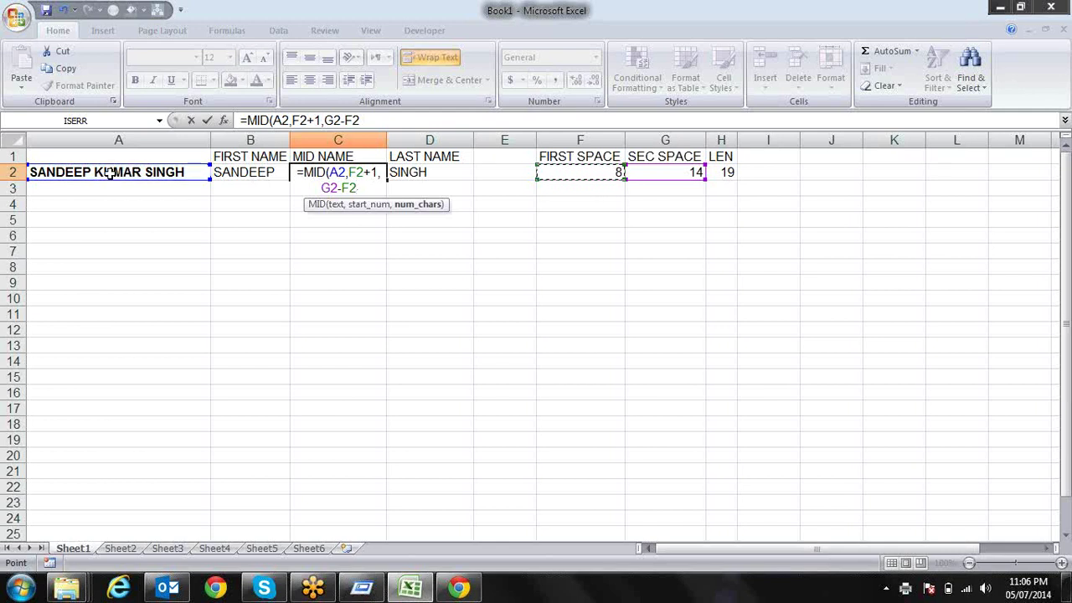
{"action": "type", "text": "-1"}
{"action": "type", "text": ")"}
{"action": "key", "text": "Return"}
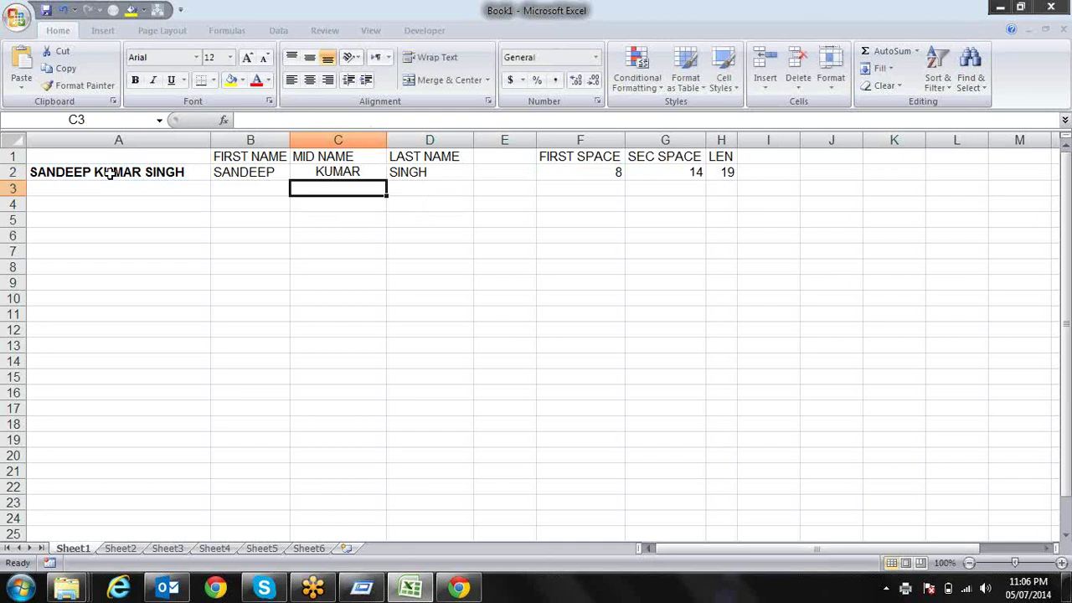
{"action": "key", "text": "Up"}
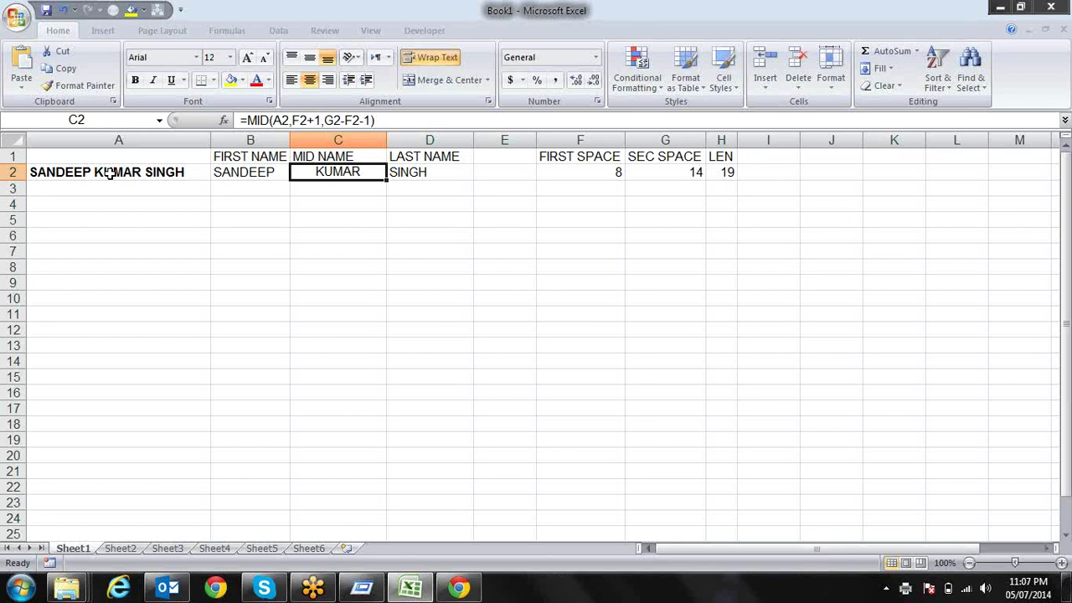
{"action": "key", "text": "Left"}
Step: Enter =LEFT(A2,7) in B3 to return SANDEEP
{"action": "key", "text": "Down"}
{"action": "type", "text": "="}
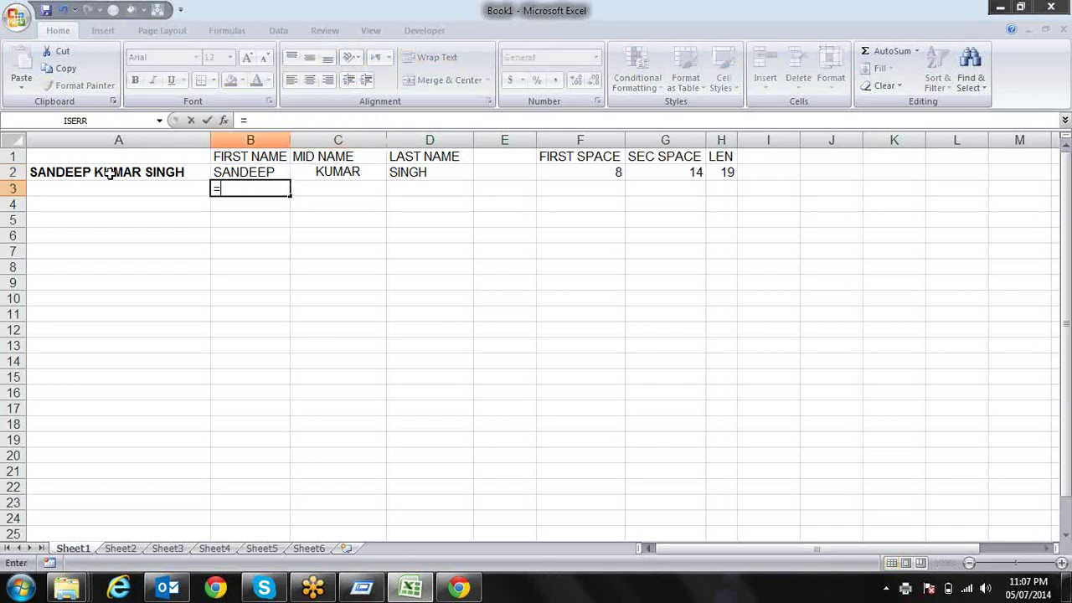
{"action": "type", "text": "MI"}
{"action": "key", "text": "BackSpace"}
{"action": "key", "text": "BackSpace"}
{"action": "type", "text": "L"}
{"action": "type", "text": "E"}
{"action": "key", "text": "Tab"}
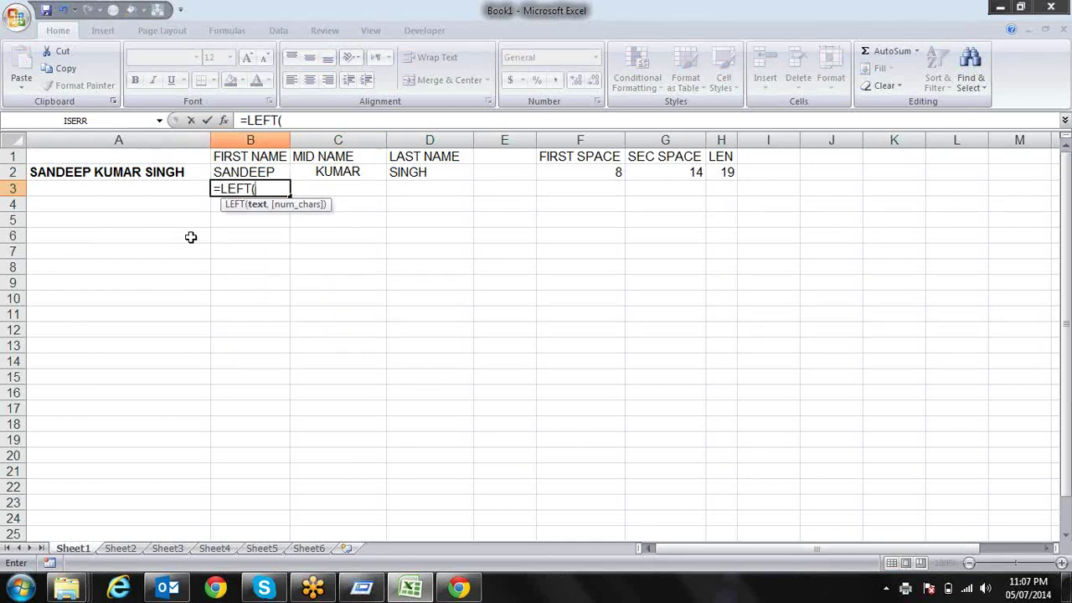
{"action": "left_click", "coordinate": [119, 172]}
{"action": "type", "text": ","}
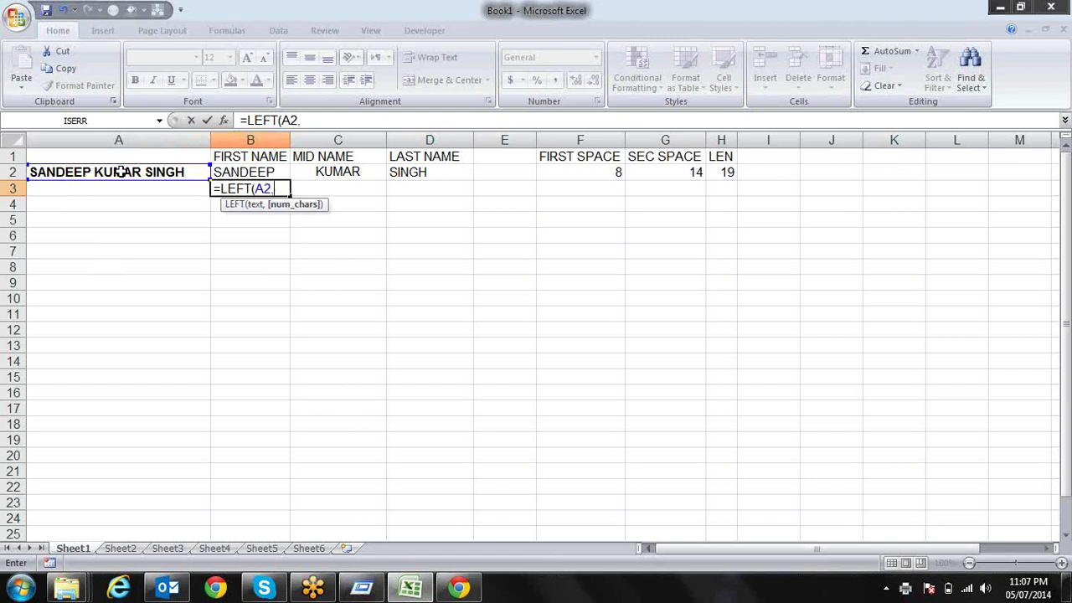
{"action": "type", "text": "7"}
{"action": "type", "text": ")"}
{"action": "key", "text": "Return"}
Step: Enter =RIGHT(A2,5) in D3 to return SINGH
{"action": "key", "text": "Up"}
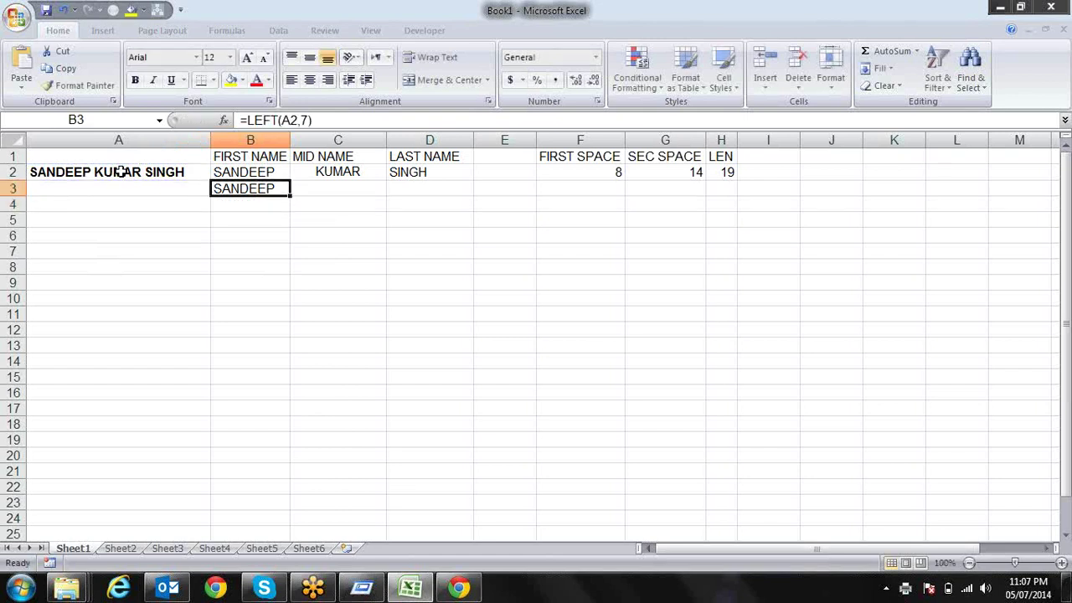
{"action": "key", "text": "Right"}
{"action": "key", "text": "Right"}
{"action": "type", "text": "="}
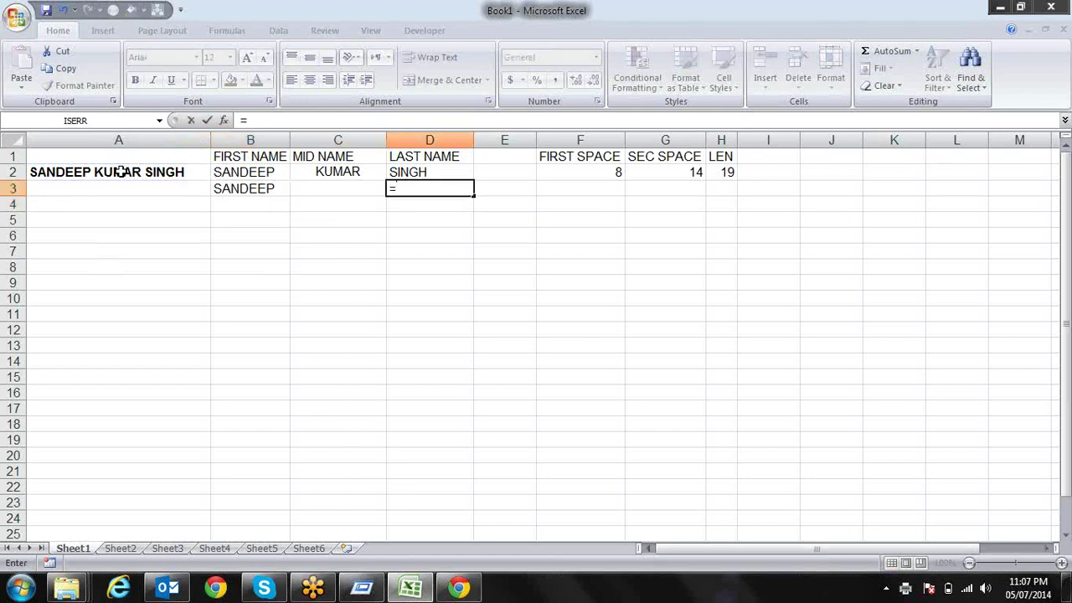
{"action": "type", "text": "RIGHT("}
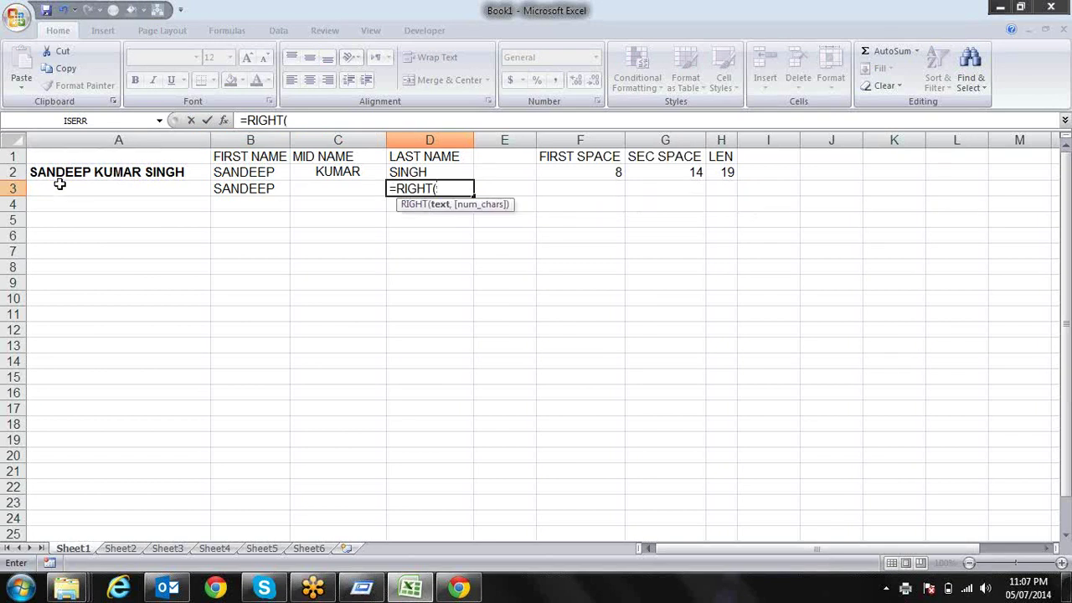
{"action": "left_click", "coordinate": [135, 172]}
{"action": "type", "text": ","}
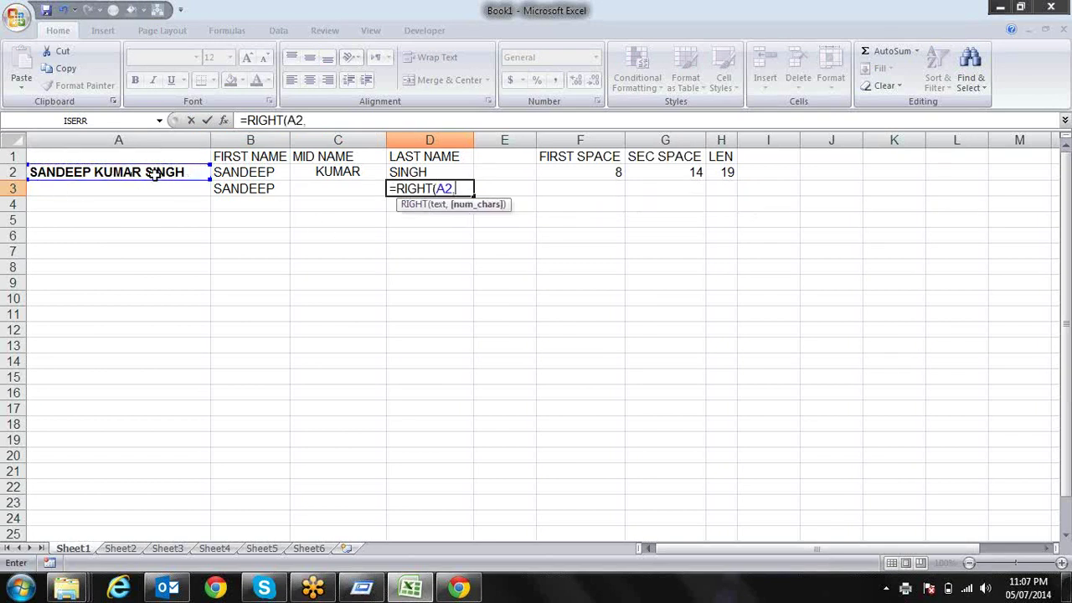
{"action": "type", "text": "5"}
{"action": "type", "text": ")"}
{"action": "key", "text": "Return"}
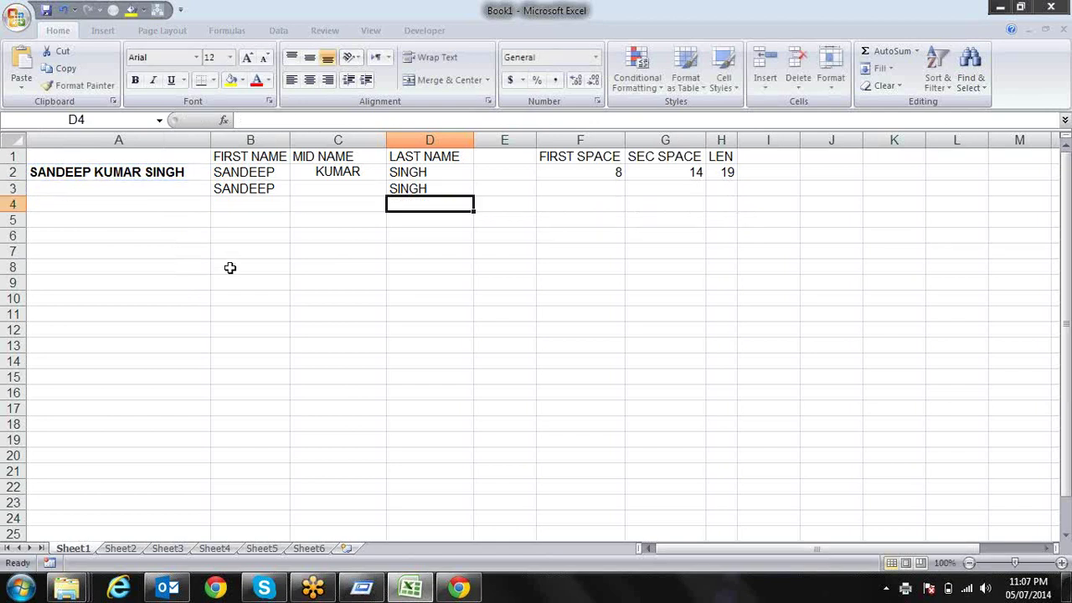
{"action": "key", "text": "Up"}
Step: Enter =MID(A2,9,5) in C3 as a fixed-length middle-name test
{"action": "key", "text": "Left"}
{"action": "type", "text": "="}
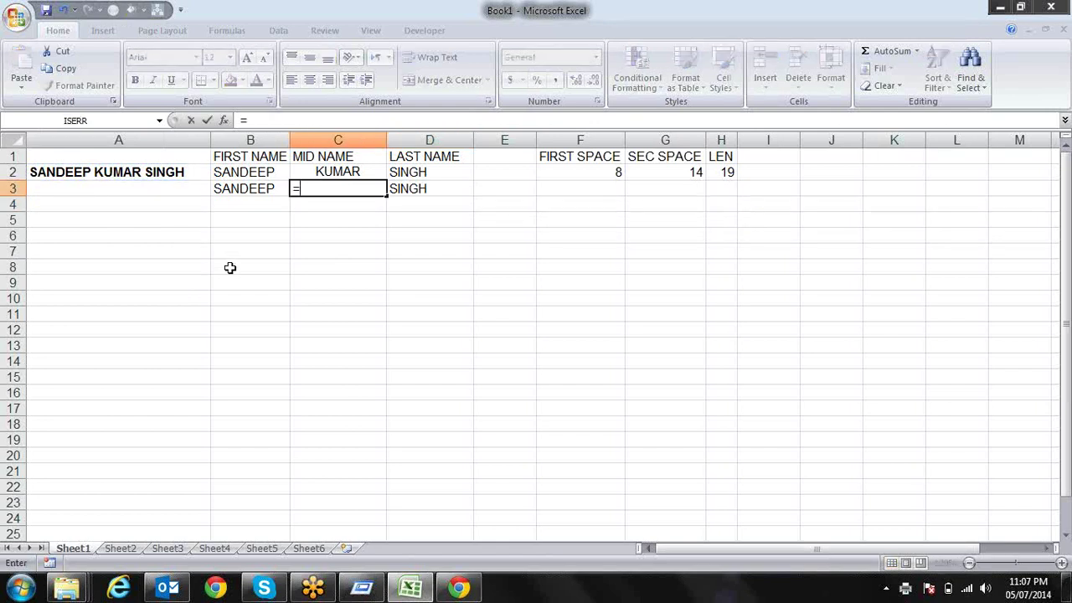
{"action": "type", "text": "MID("}
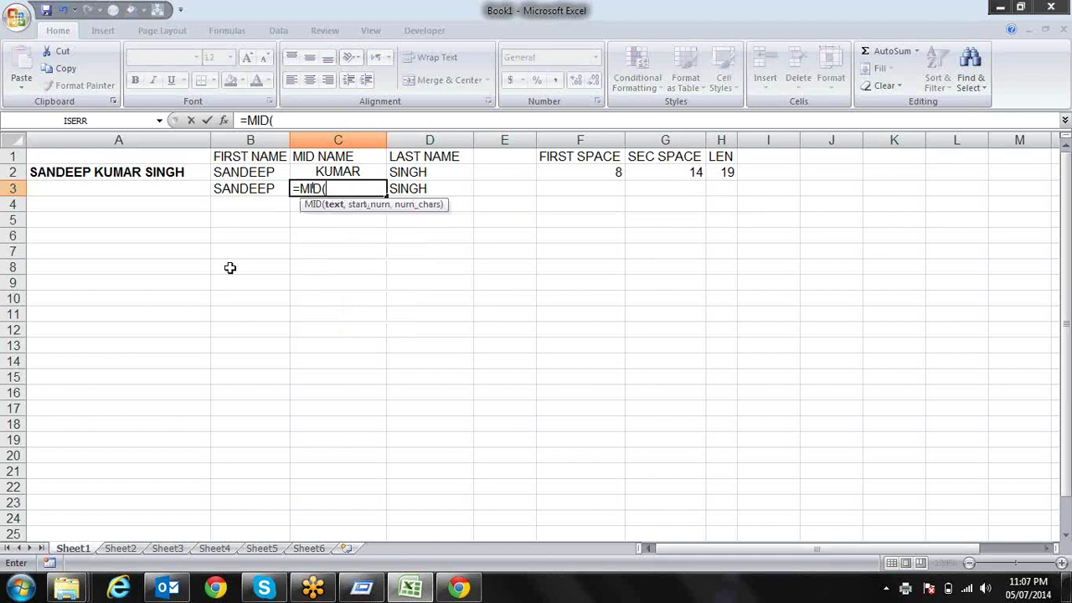
{"action": "left_click", "coordinate": [168, 173]}
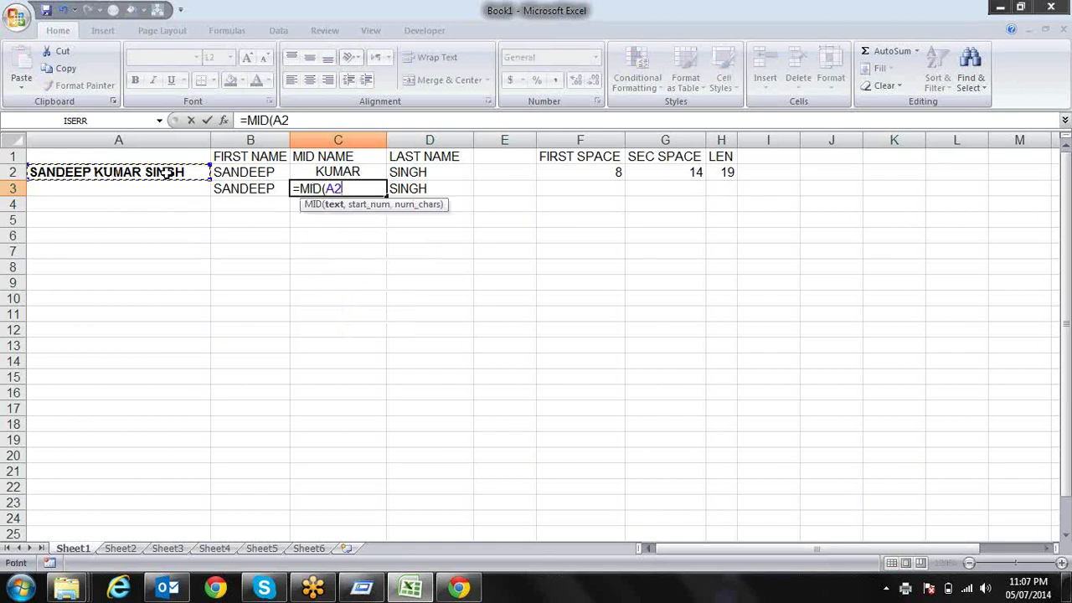
{"action": "type", "text": ","}
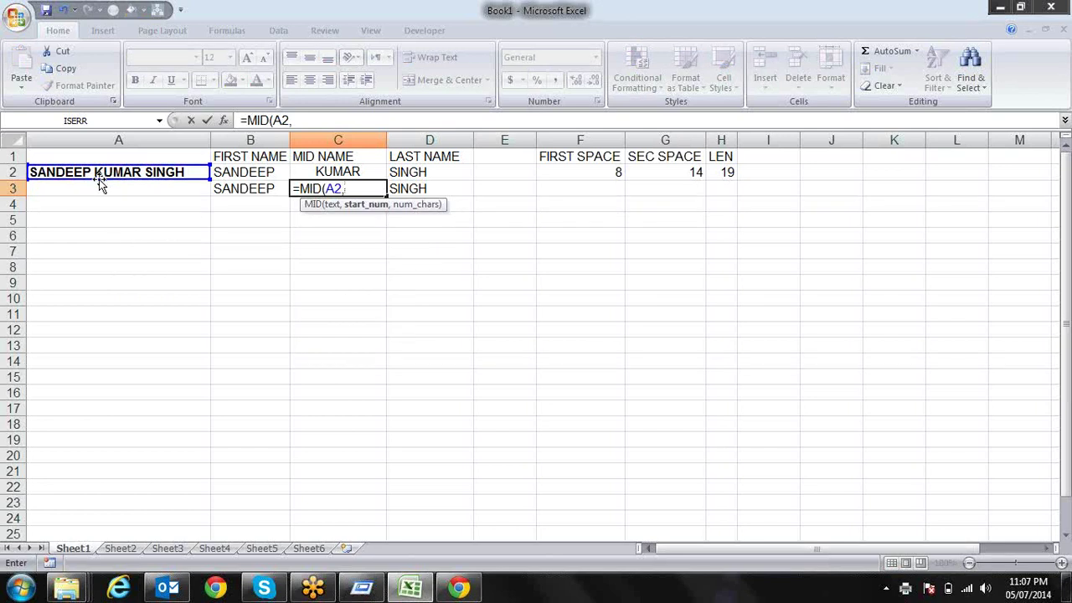
{"action": "type", "text": "9,"}
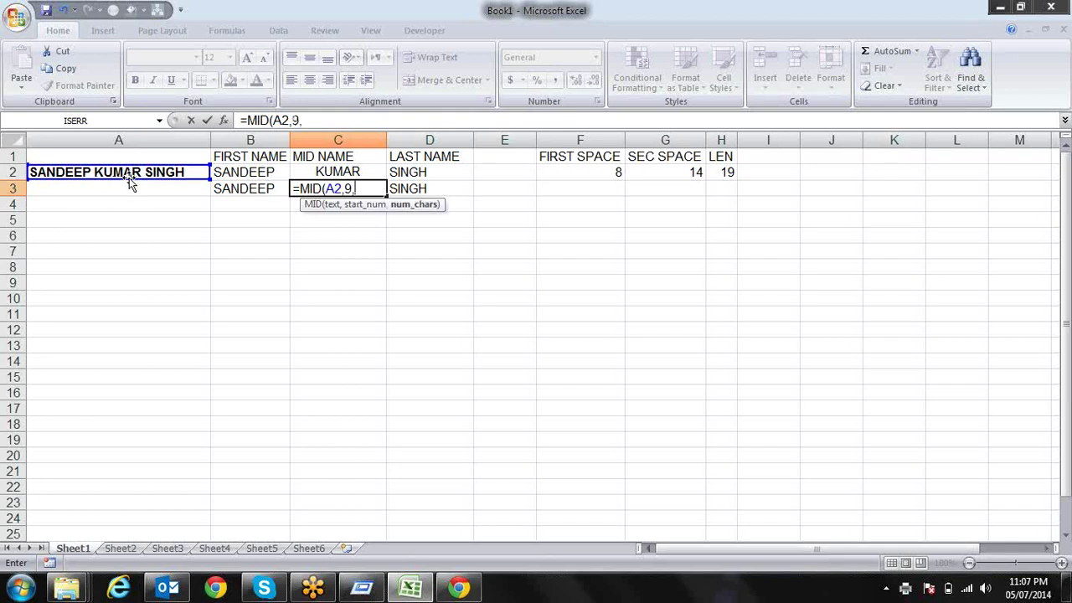
{"action": "type", "text": "5"}
{"action": "type", "text": ")"}
{"action": "key", "text": "Return"}
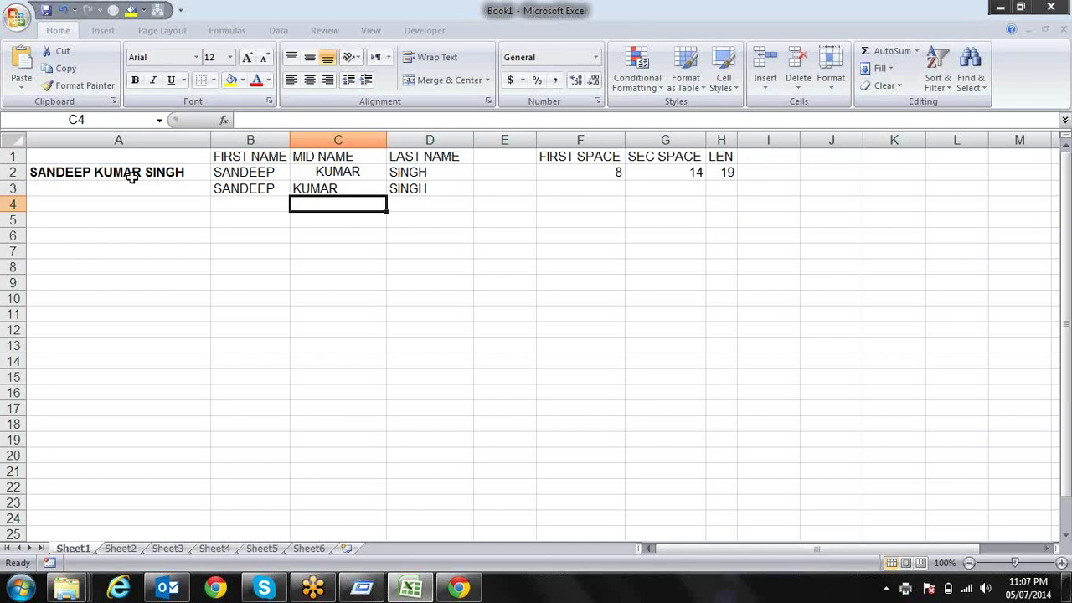
{"action": "key", "text": "Up"}
Step: Clear the trial formulas from B3:D3 and review row 2's formulas through the helper columns
{"action": "key", "text": "Left"}
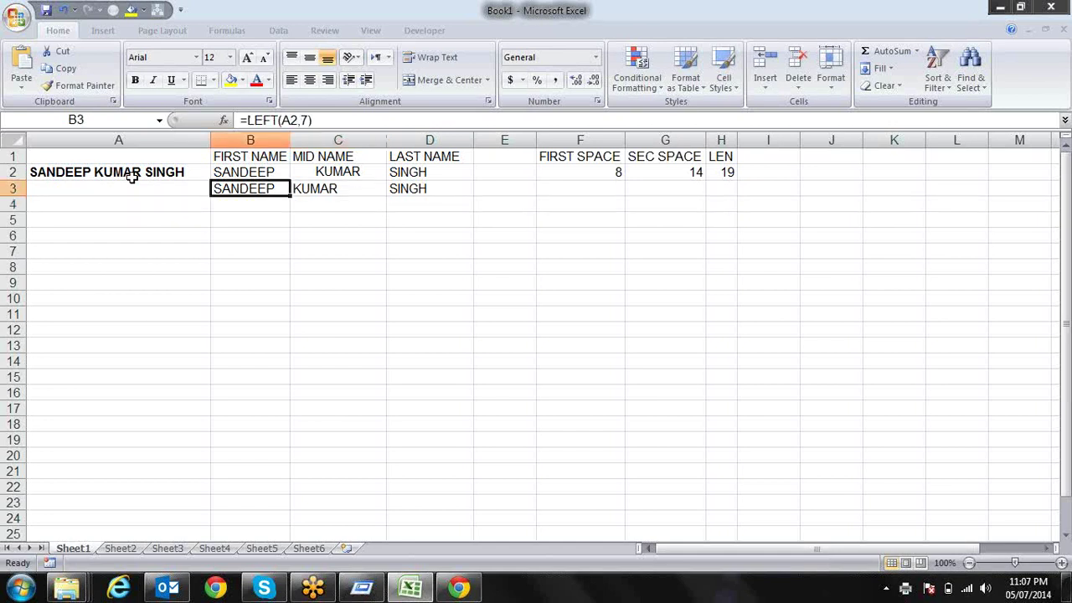
{"action": "key", "text": "shift+Right"}
{"action": "key", "text": "shift+Right"}
{"action": "key", "text": "Delete"}
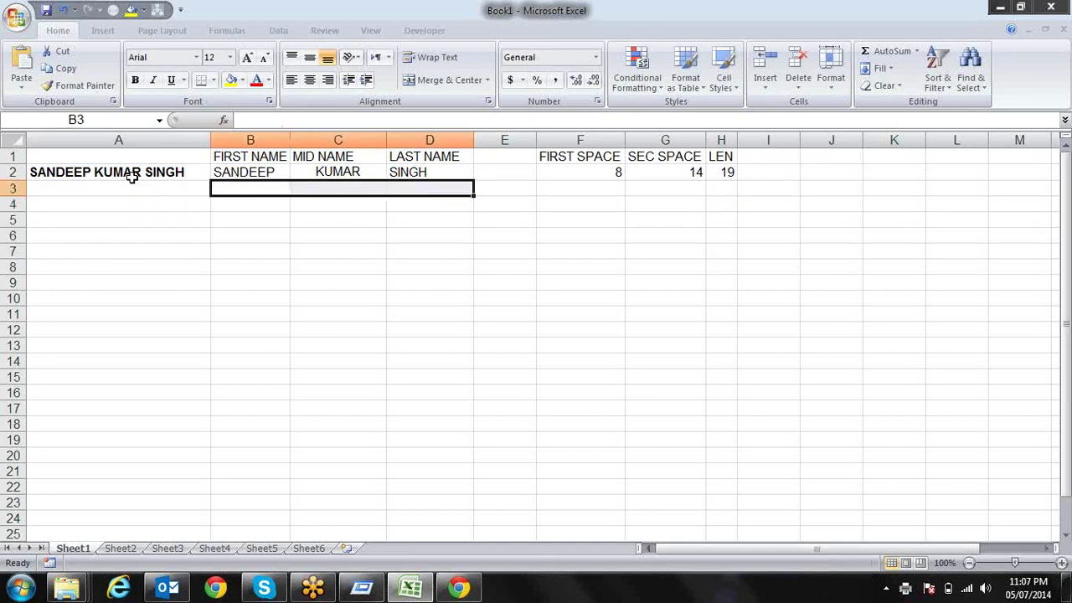
{"action": "key", "text": "Up"}
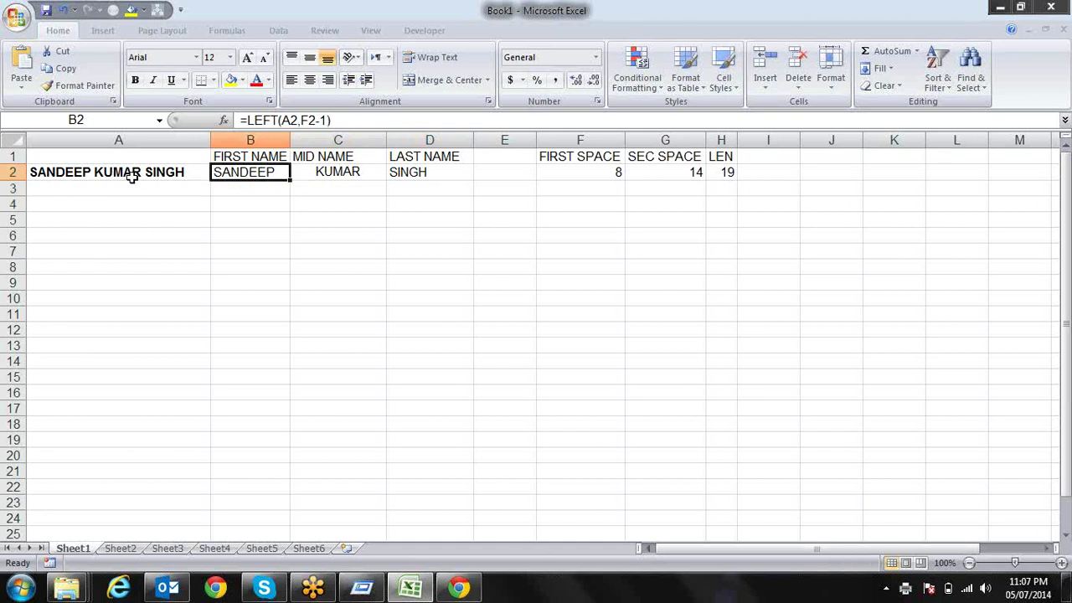
{"action": "key", "text": "Right"}
{"action": "key", "text": "Right"}
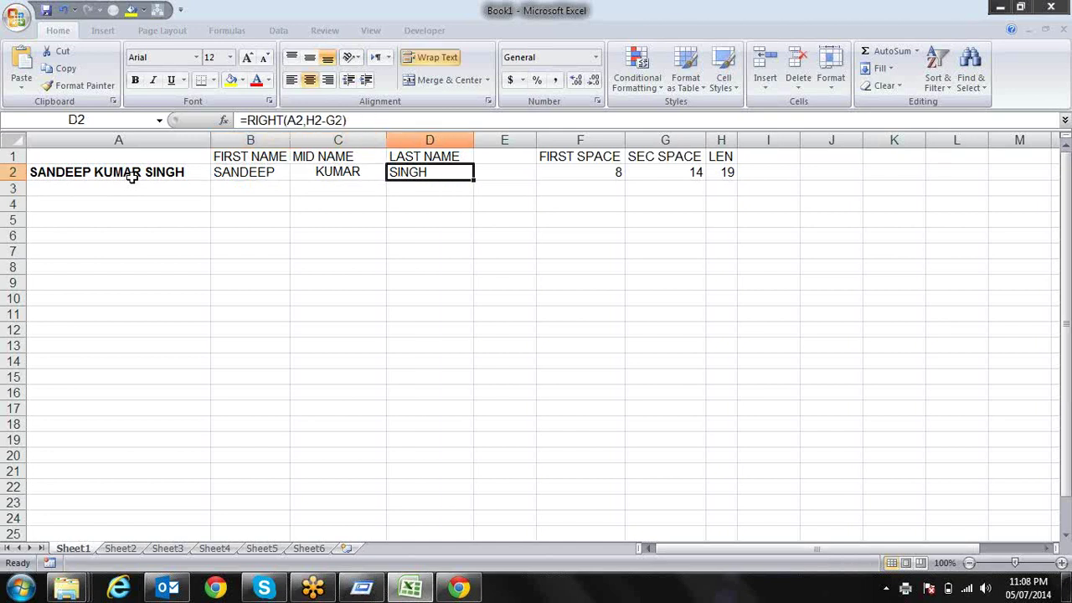
{"action": "key", "text": "Right"}
{"action": "key", "text": "Right"}
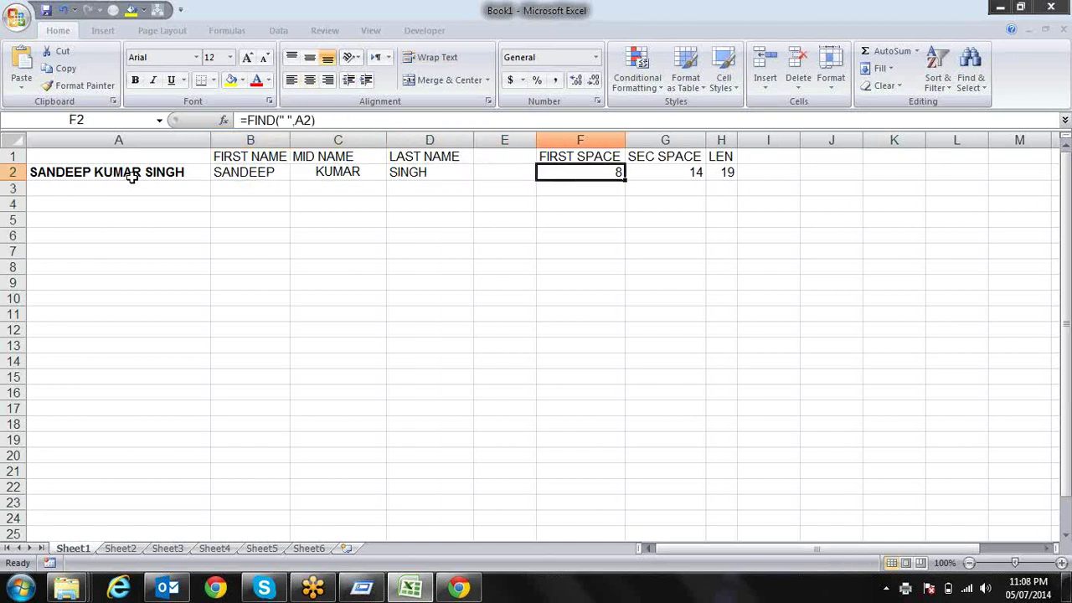
{"action": "key", "text": "Right"}
{"action": "key", "text": "Right"}
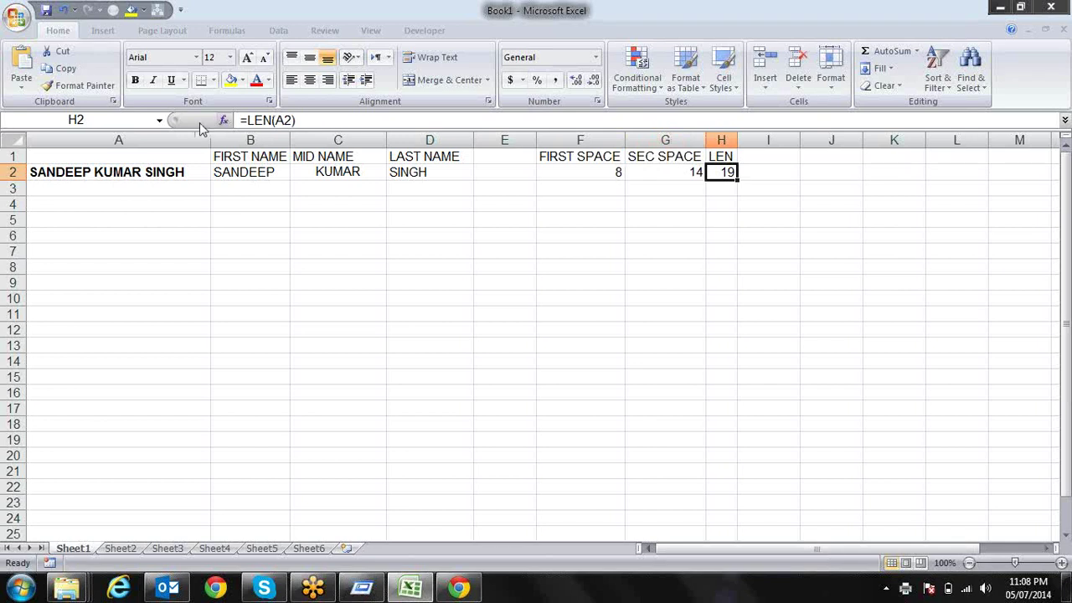
{"action": "left_click", "coordinate": [106, 191]}
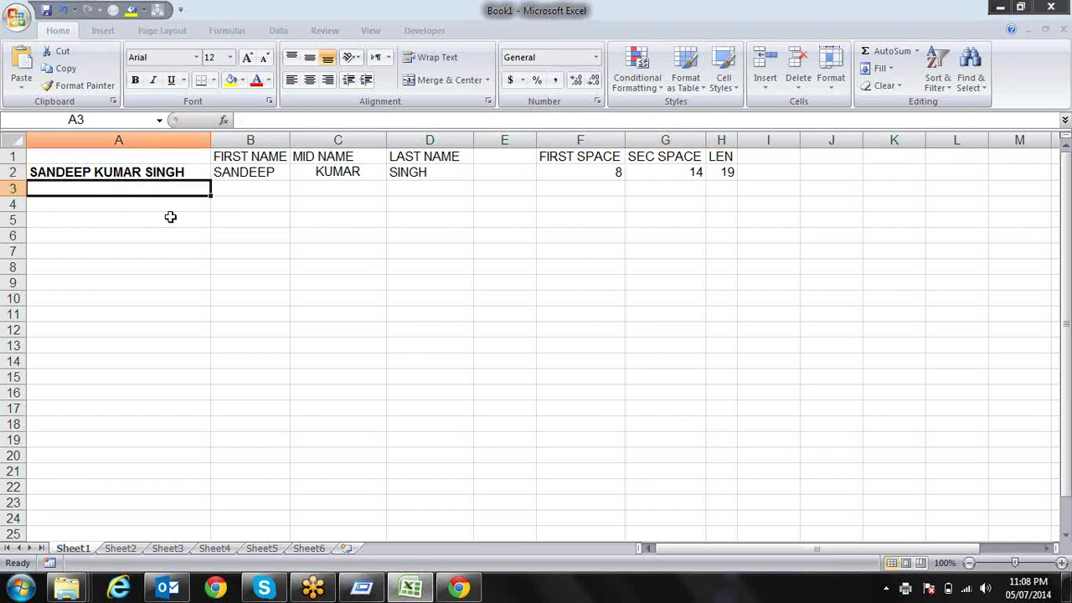
{"action": "type", "text": "S K"}
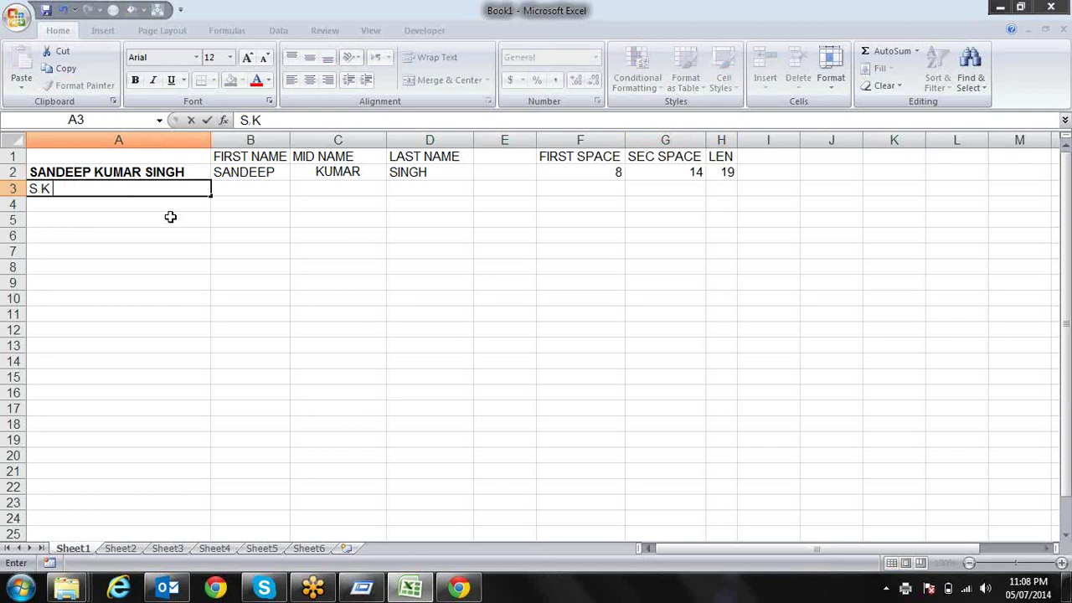
{"action": "type", "text": " PANDEY"}
{"action": "key", "text": "Return"}
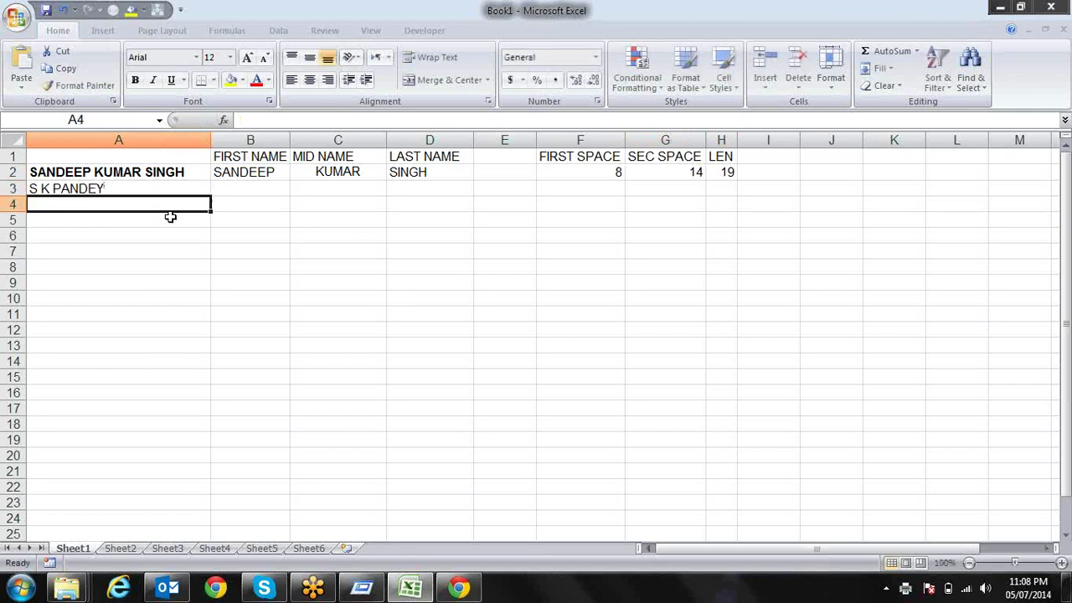
{"action": "key", "text": "Up"}
Step: Fill row 2's formulas down into B3:H3 and check the F3, G3 and H3 helper formulas
{"action": "key", "text": "Right"}
{"action": "key", "text": "shift+Right"}
{"action": "key", "text": "shift+Right"}
{"action": "key", "text": "shift+Right"}
{"action": "key", "text": "shift+Right"}
{"action": "key", "text": "shift+Right"}
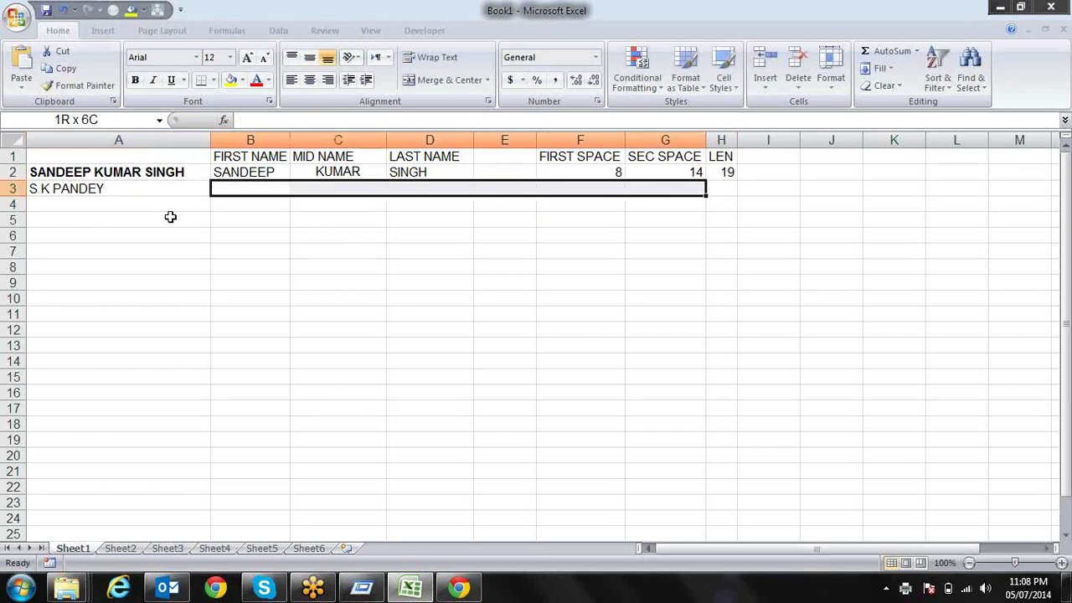
{"action": "key", "text": "shift+Right"}
{"action": "key", "text": "ctrl+d"}
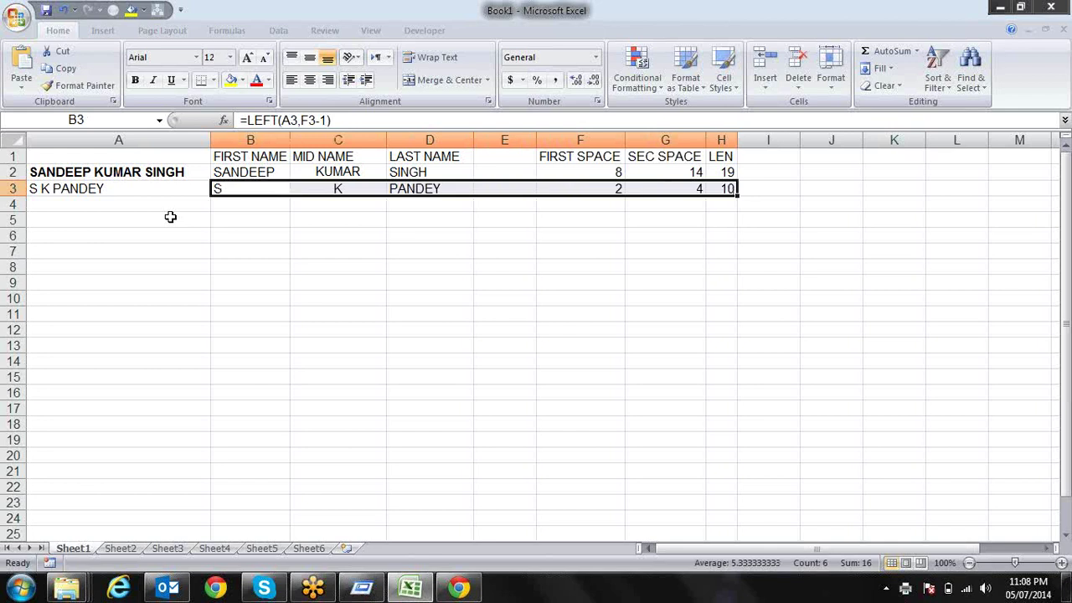
{"action": "key", "text": "Down"}
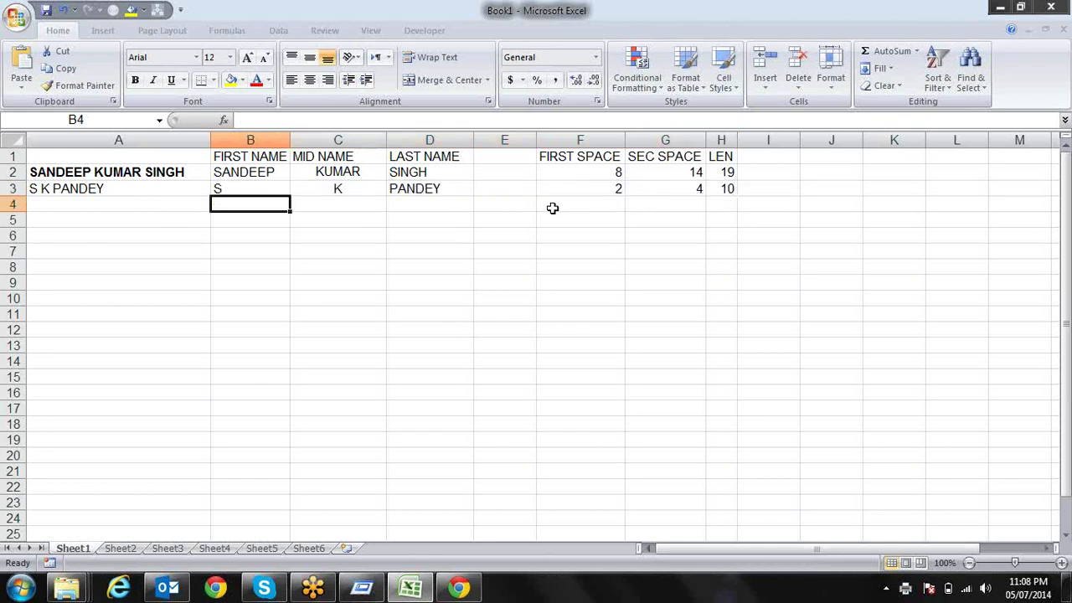
{"action": "left_click", "coordinate": [561, 191]}
{"action": "left_click", "coordinate": [658, 189]}
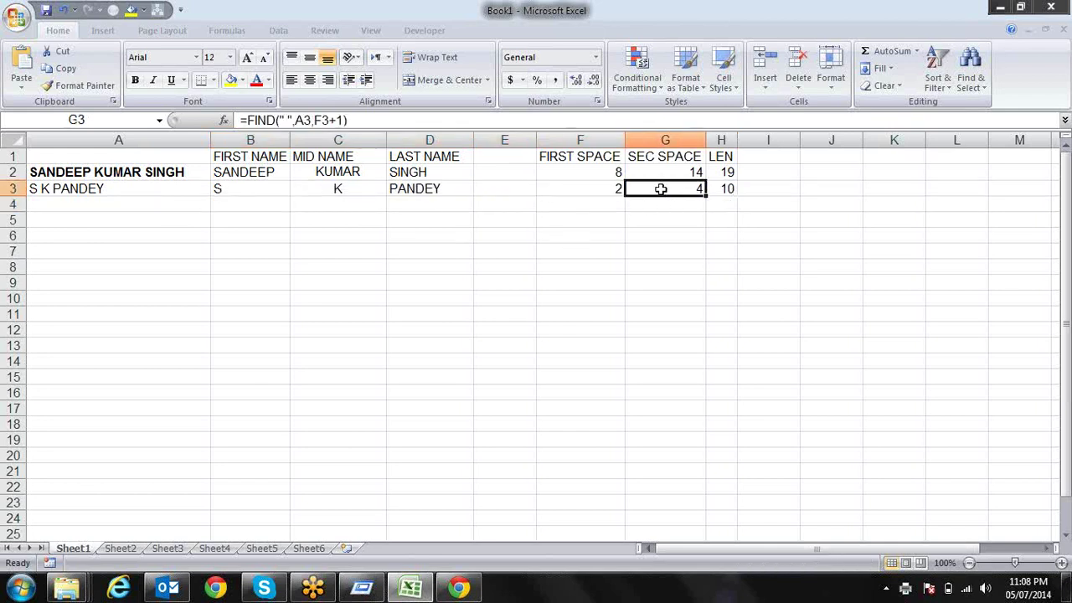
{"action": "left_click", "coordinate": [724, 189]}
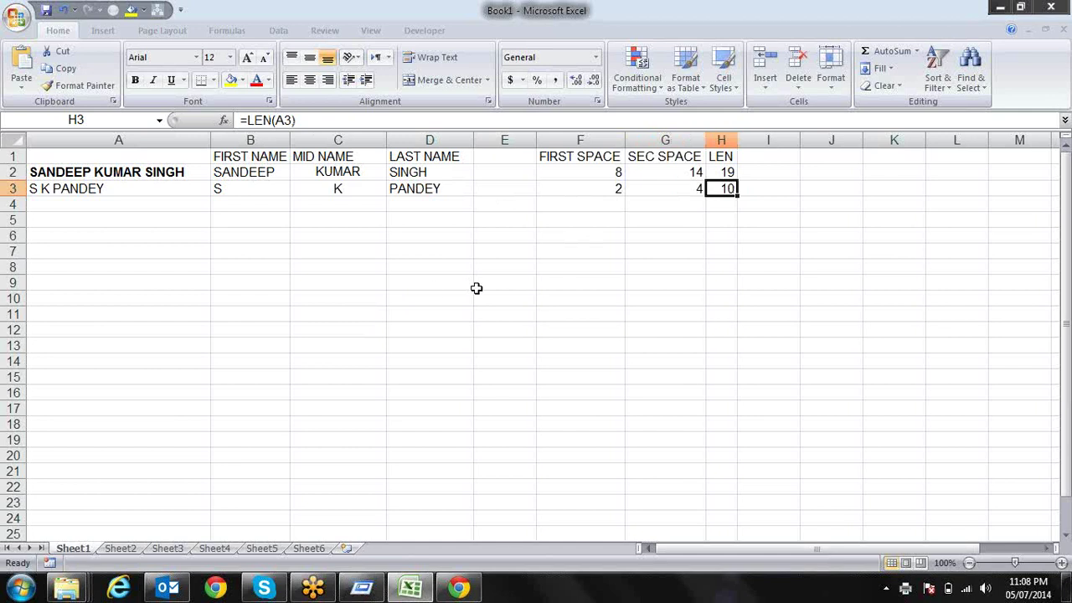
{"action": "left_click", "coordinate": [570, 154]}
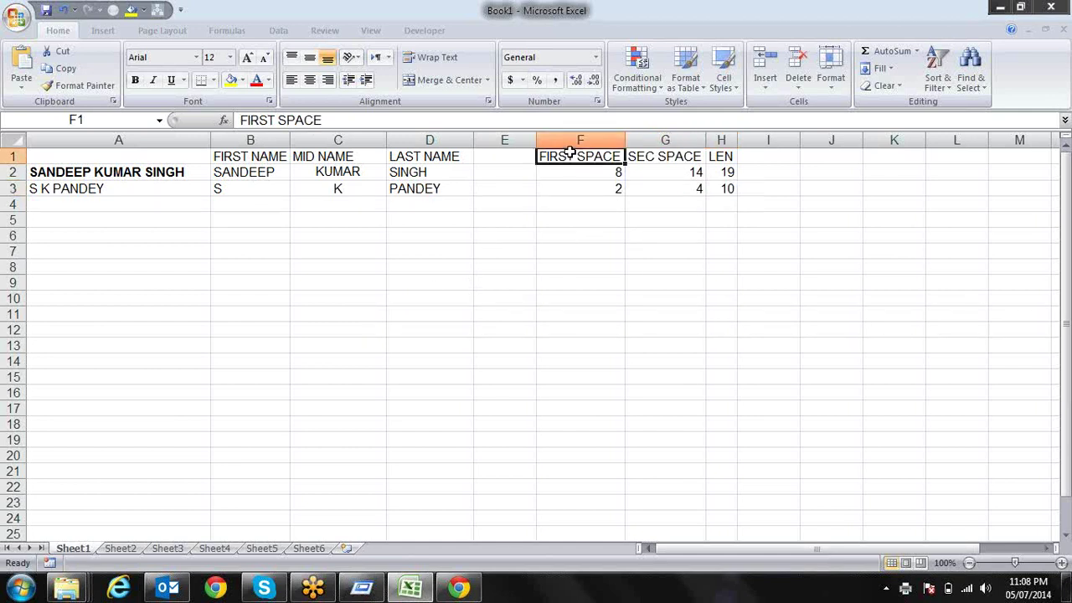
{"action": "left_click_drag", "start_coordinate": [570, 154], "coordinate": [719, 185]}
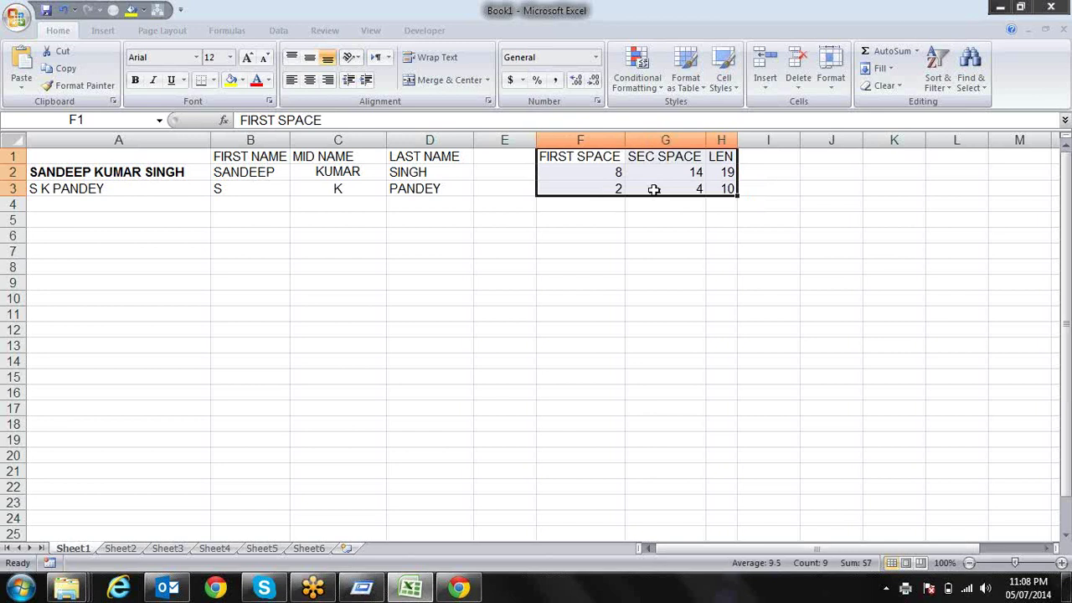
{"action": "left_click", "coordinate": [287, 190]}
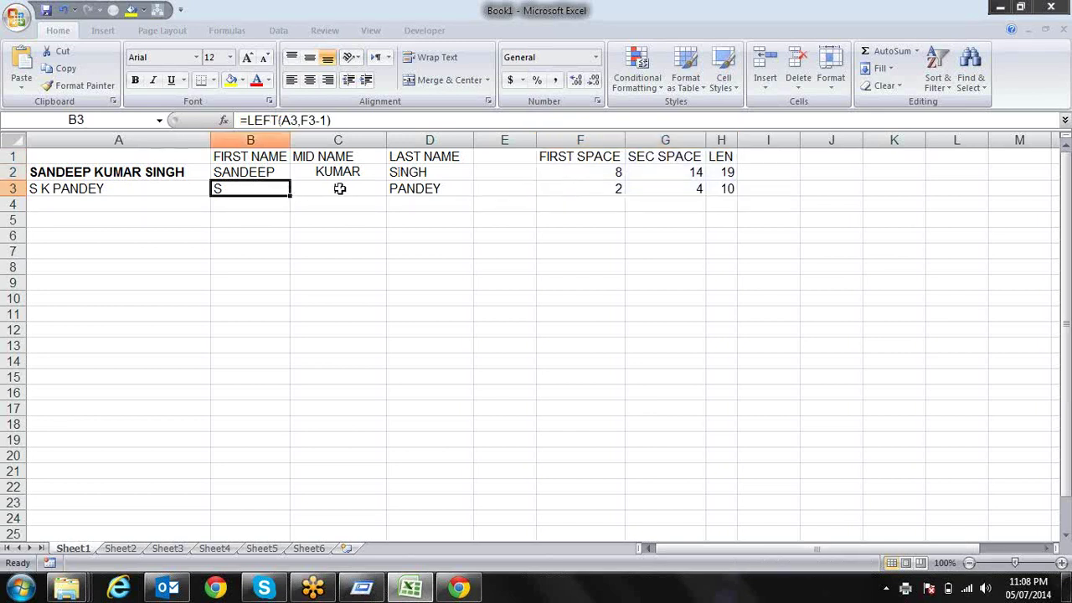
{"action": "left_click", "coordinate": [343, 188]}
{"action": "left_click", "coordinate": [425, 188]}
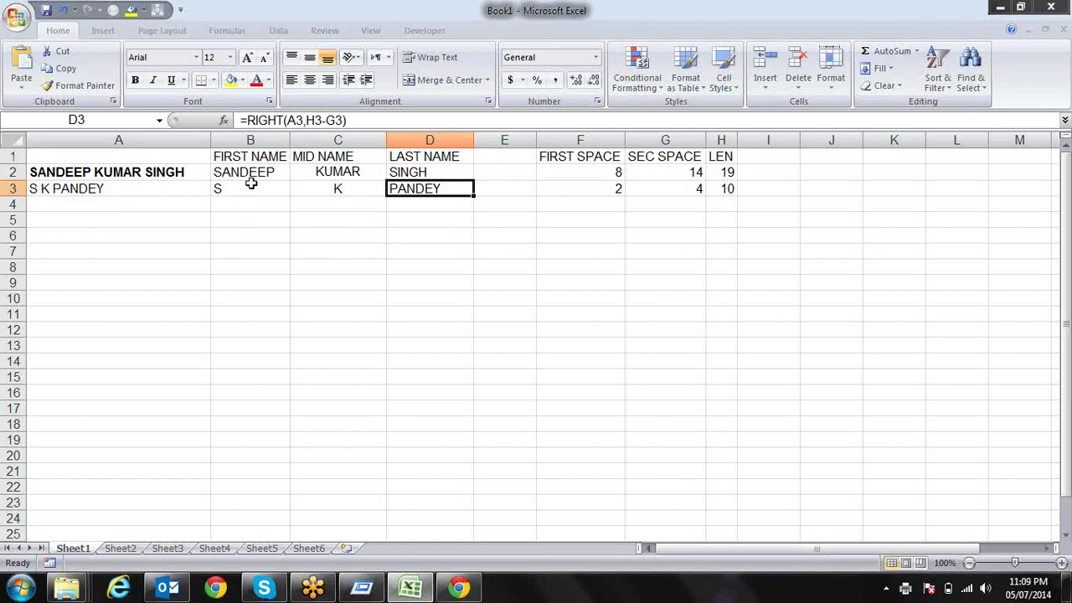
{"action": "left_click", "coordinate": [176, 172]}
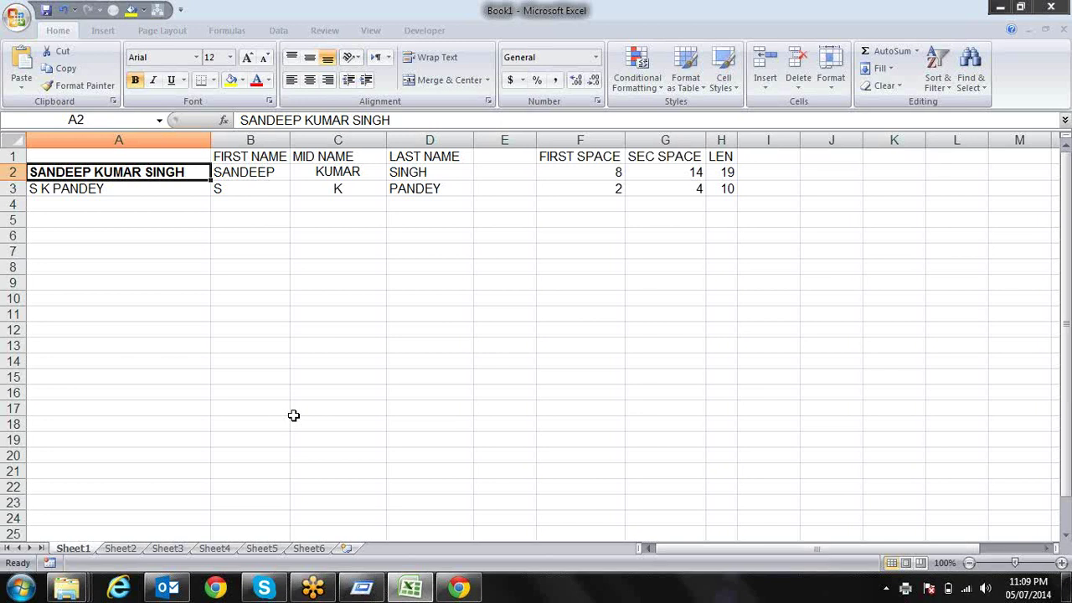
{"action": "key", "text": "Down"}
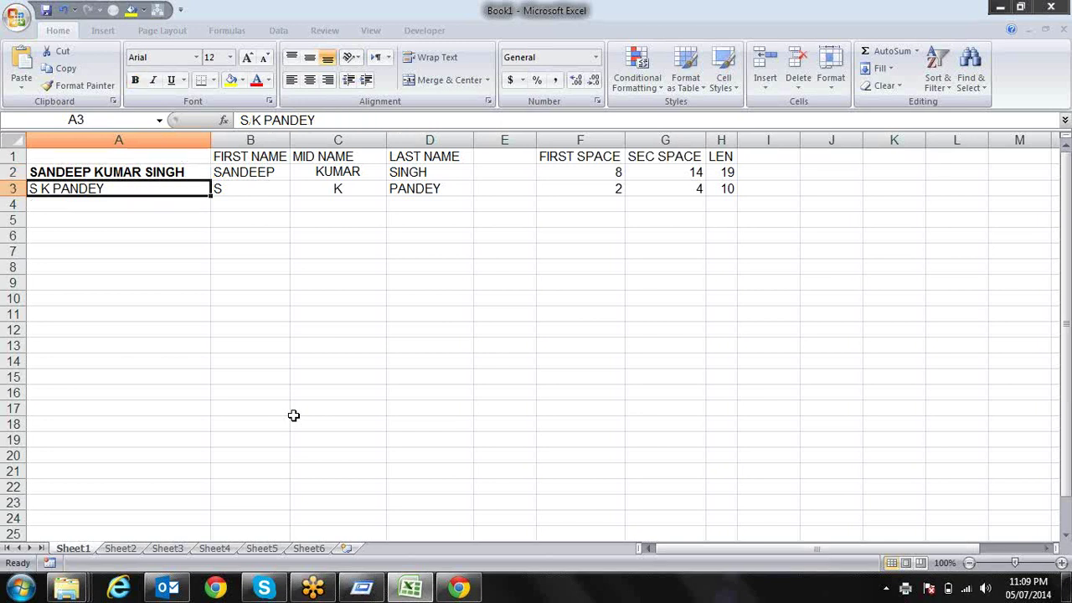
{"action": "key", "text": "Down"}
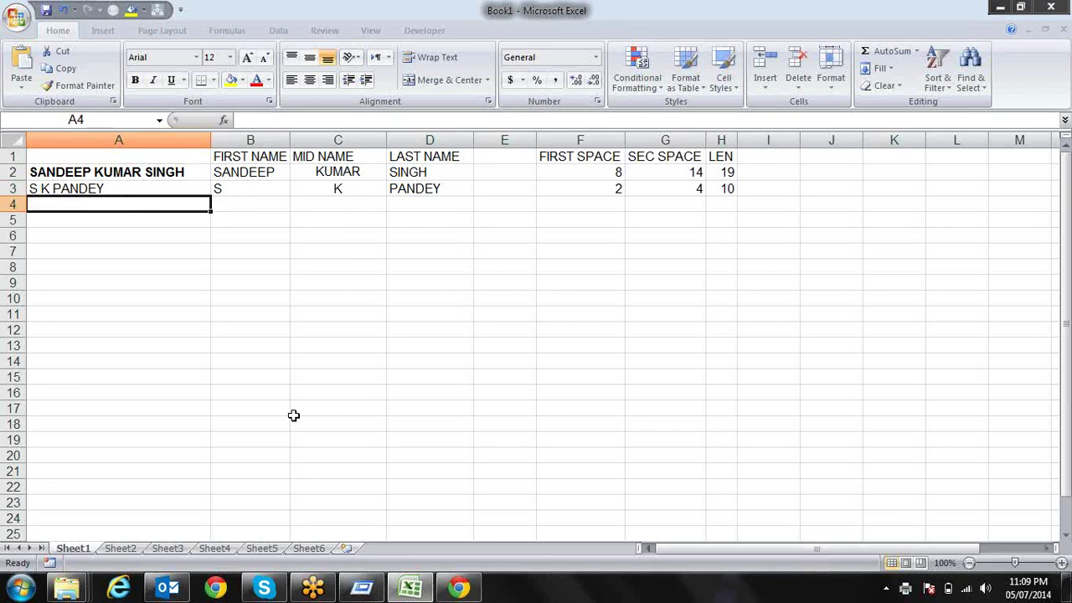
{"action": "type", "text": "p"}
{"action": "key", "text": "BackSpace"}
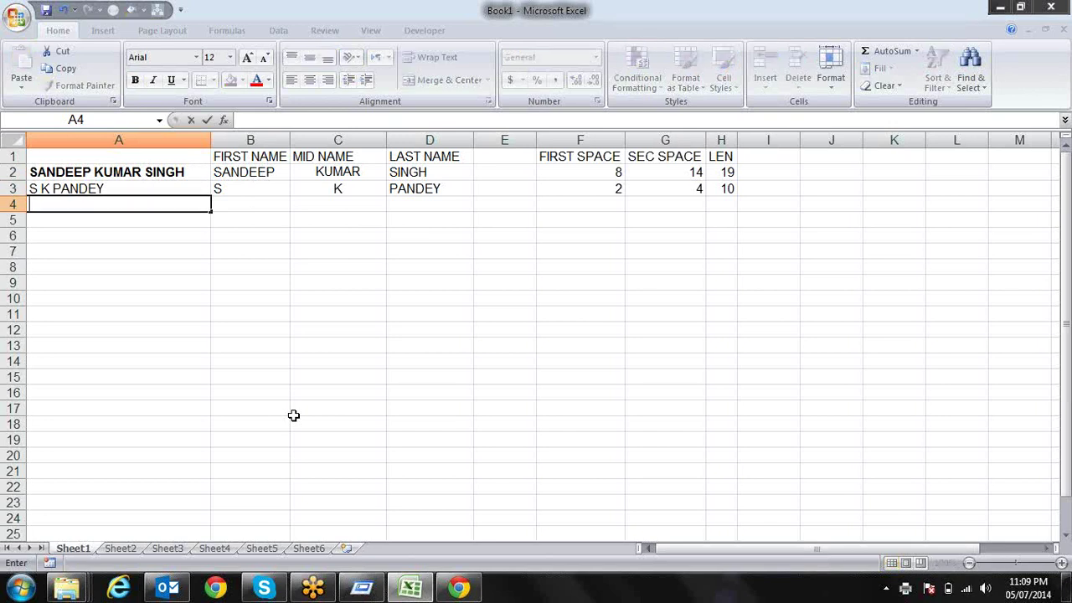
{"action": "type", "text": "P V C"}
{"action": "type", "text": "HANDRA"}
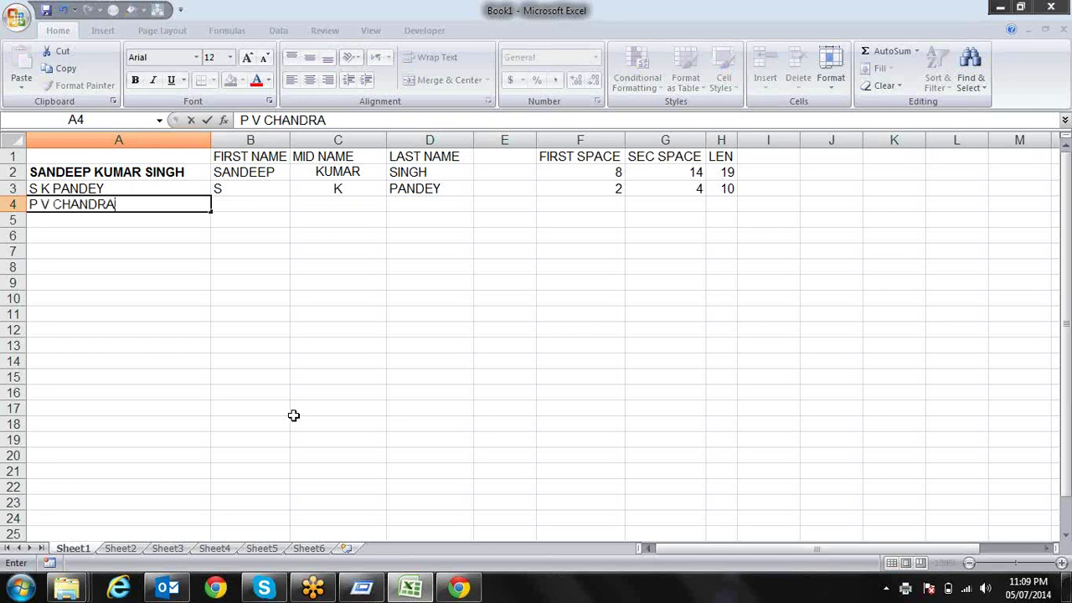
{"action": "type", "text": "SHEK"}
{"action": "type", "text": "HARAN"}
{"action": "key", "text": "Return"}
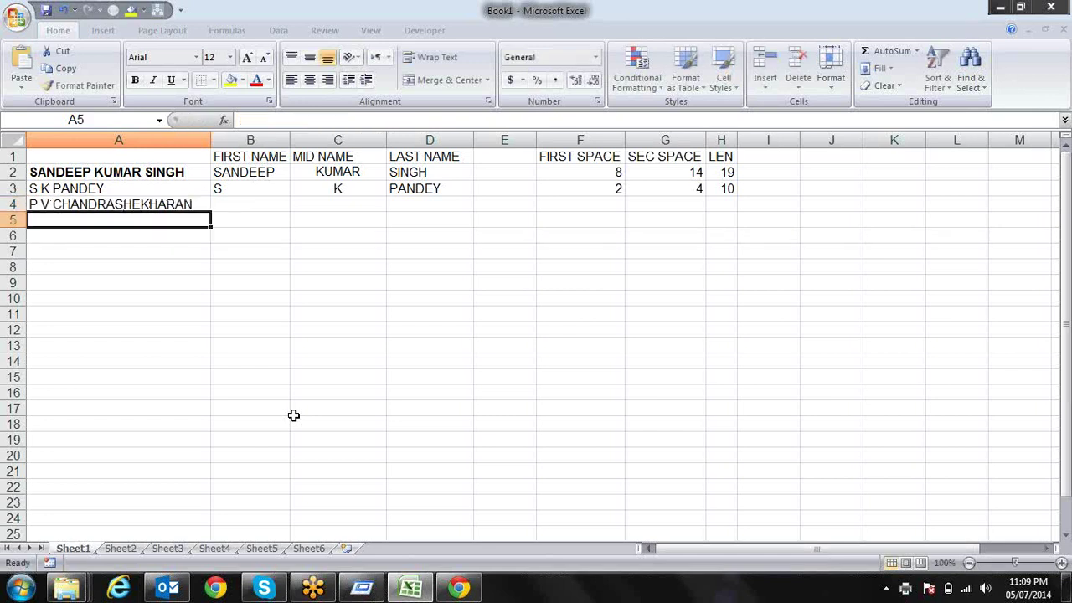
{"action": "key", "text": "Up"}
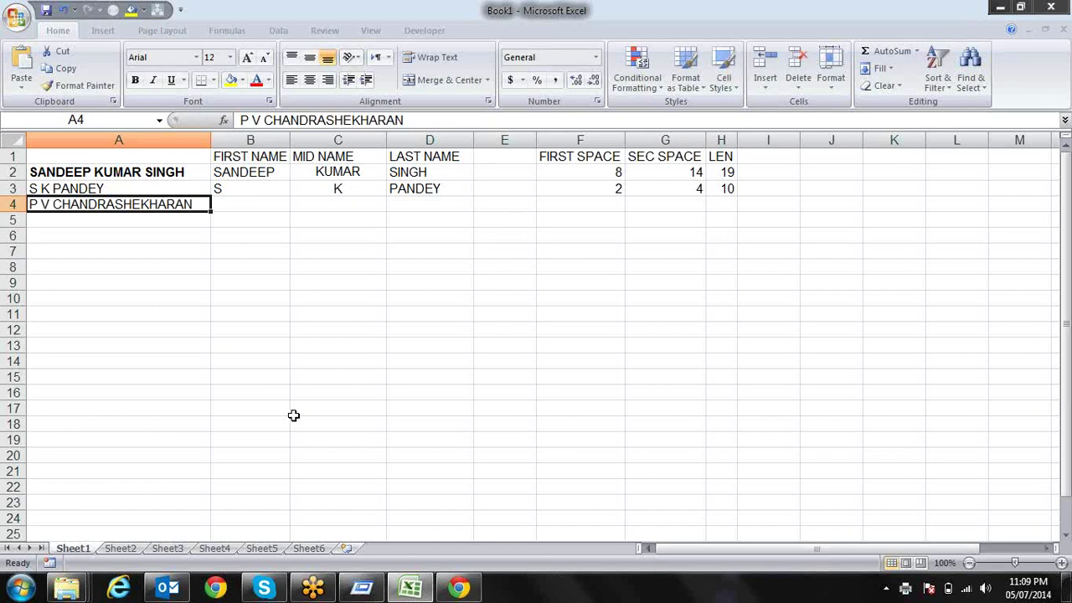
Step: Fill row 3's formulas down into row 4 with Ctrl+D
{"action": "key", "text": "Right"}
{"action": "key", "text": "Right"}
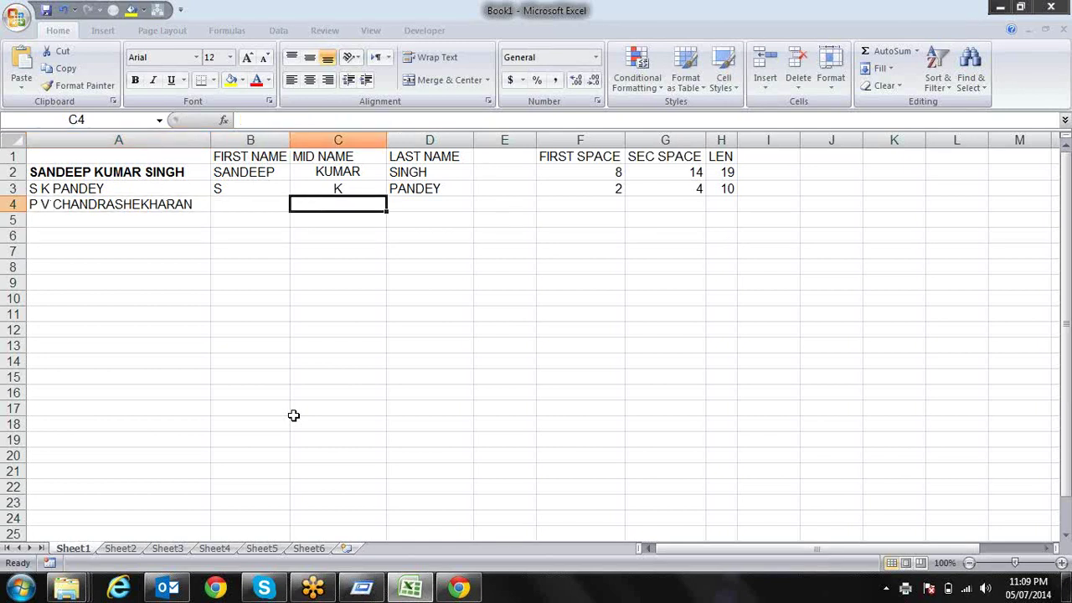
{"action": "key", "text": "Right"}
{"action": "key", "text": "Left"}
{"action": "key", "text": "Left"}
{"action": "key", "text": "shift+Right"}
{"action": "key", "text": "shift+Right"}
{"action": "key", "text": "shift+Right"}
{"action": "key", "text": "shift+Right"}
{"action": "key", "text": "shift+Right"}
{"action": "key", "text": "shift+Right"}
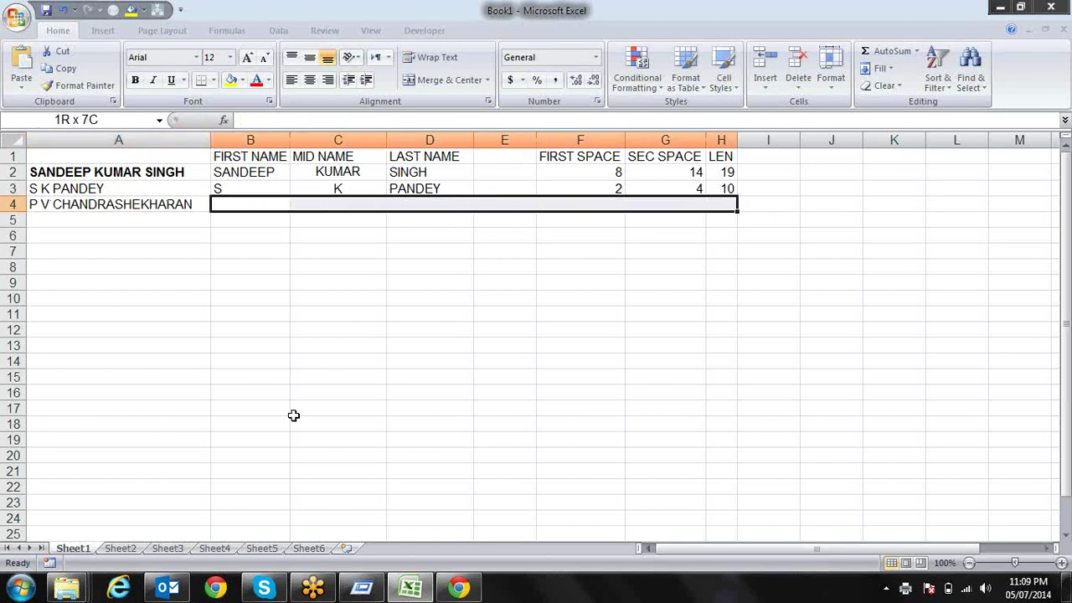
{"action": "key", "text": "ctrl+d"}
{"action": "key", "text": "Right"}
{"action": "key", "text": "Right"}
{"action": "key", "text": "Right"}
{"action": "key", "text": "Right"}
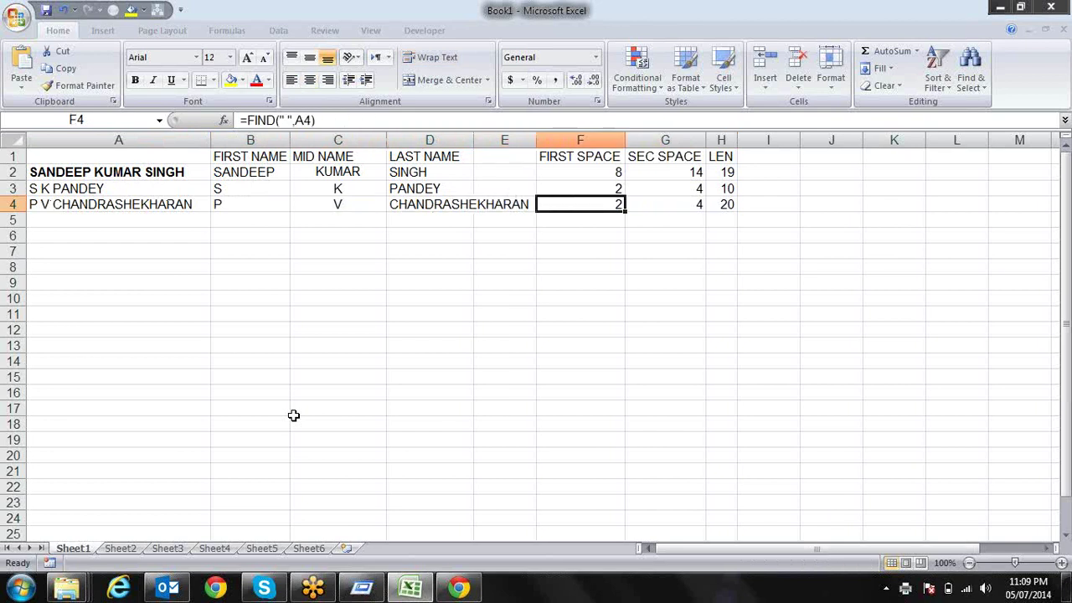
{"action": "key", "text": "shift+Right"}
{"action": "key", "text": "shift+Right"}
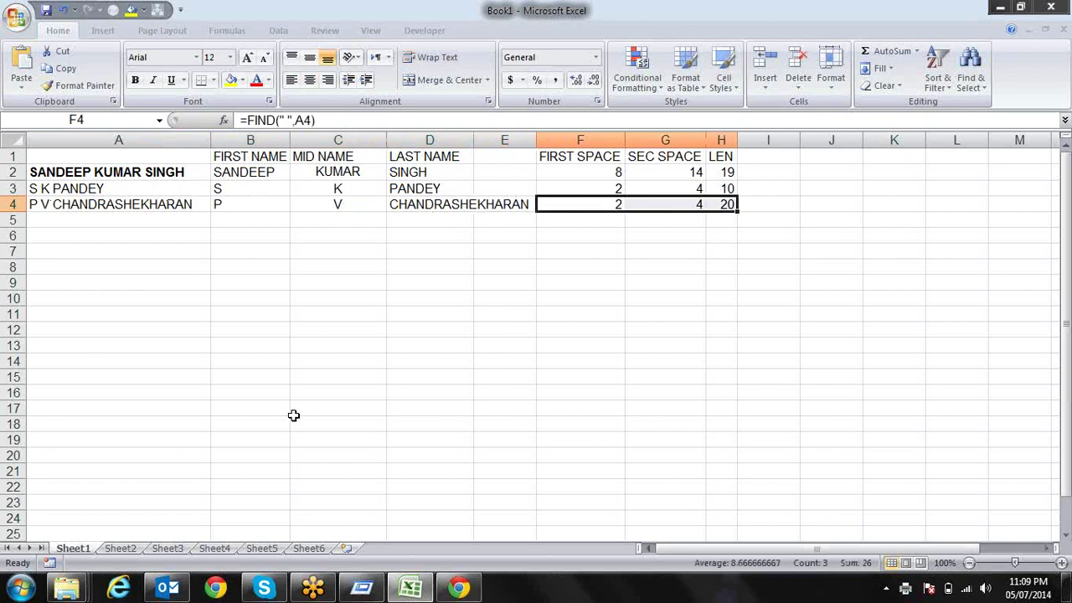
{"action": "key", "text": "Left"}
{"action": "key", "text": "Right"}
{"action": "key", "text": "Right"}
{"action": "key", "text": "Right"}
{"action": "key", "text": "Right"}
{"action": "key", "text": "Left"}
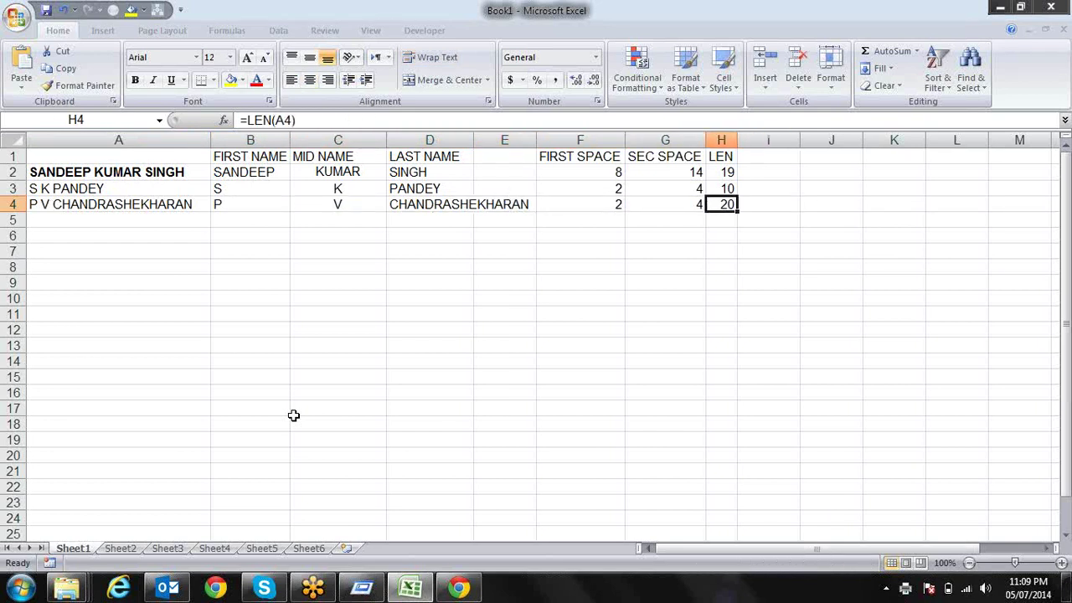
{"action": "key", "text": "Left"}
{"action": "key", "text": "Left"}
{"action": "key", "text": "Left"}
{"action": "key", "text": "Left"}
{"action": "key", "text": "Left"}
{"action": "key", "text": "Left"}
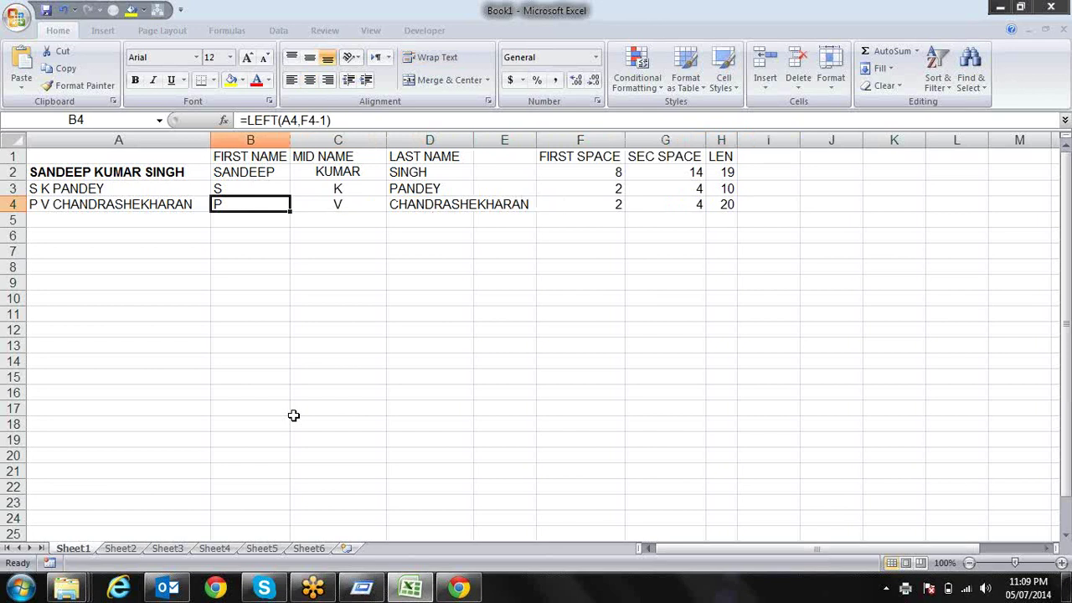
{"action": "key", "text": "Right"}
{"action": "key", "text": "Right"}
{"action": "key", "text": "Right"}
{"action": "key", "text": "Left"}
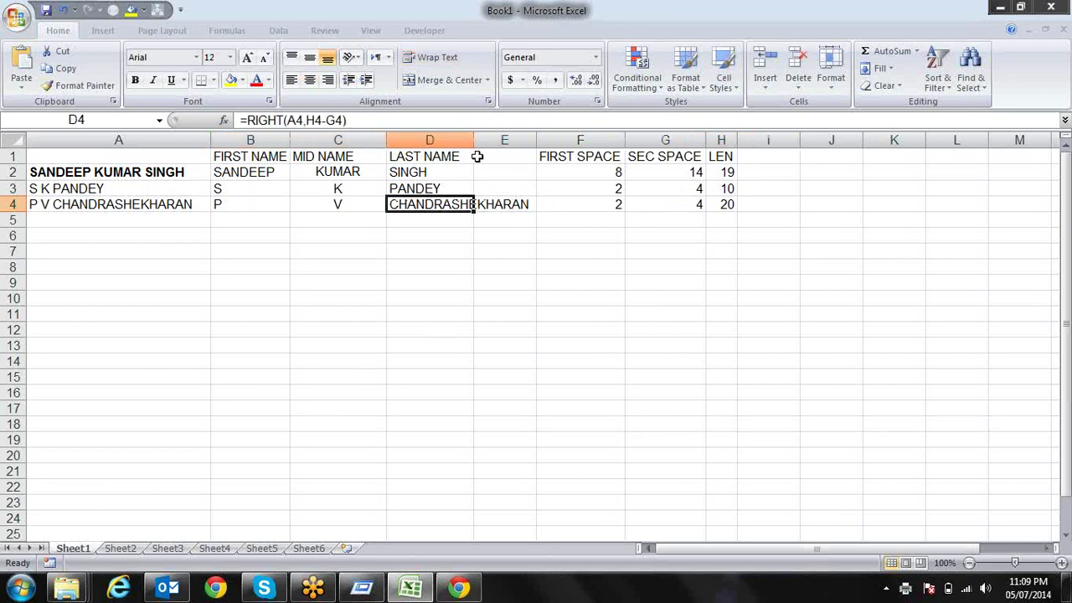
Step: Widen column D to fit CHANDRASHEKHARAN
{"action": "left_click_drag", "start_coordinate": [473, 139], "coordinate": [535, 154]}
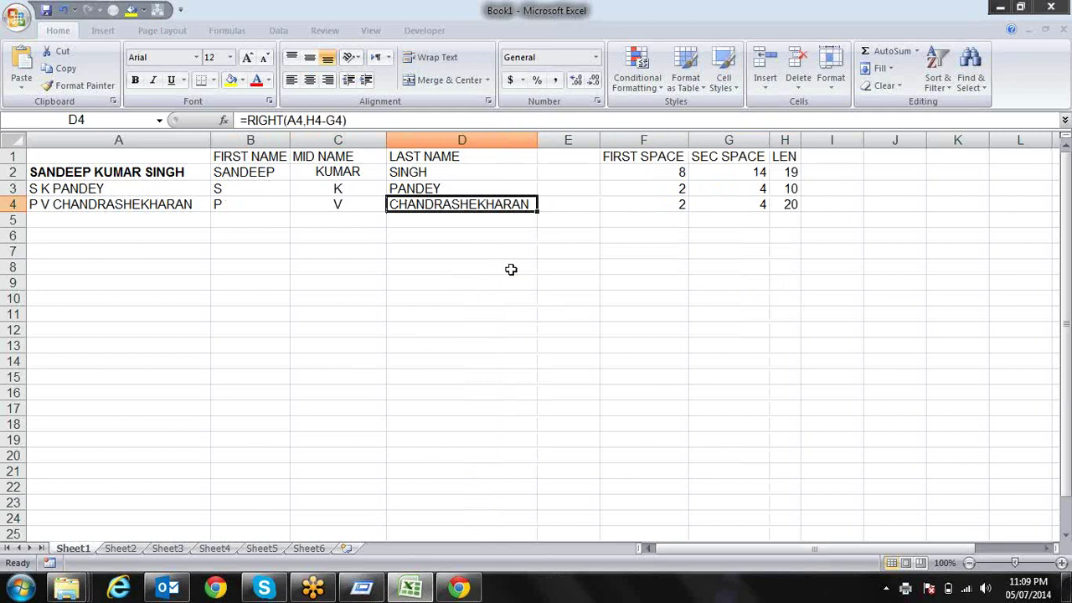
{"action": "left_click", "coordinate": [270, 208]}
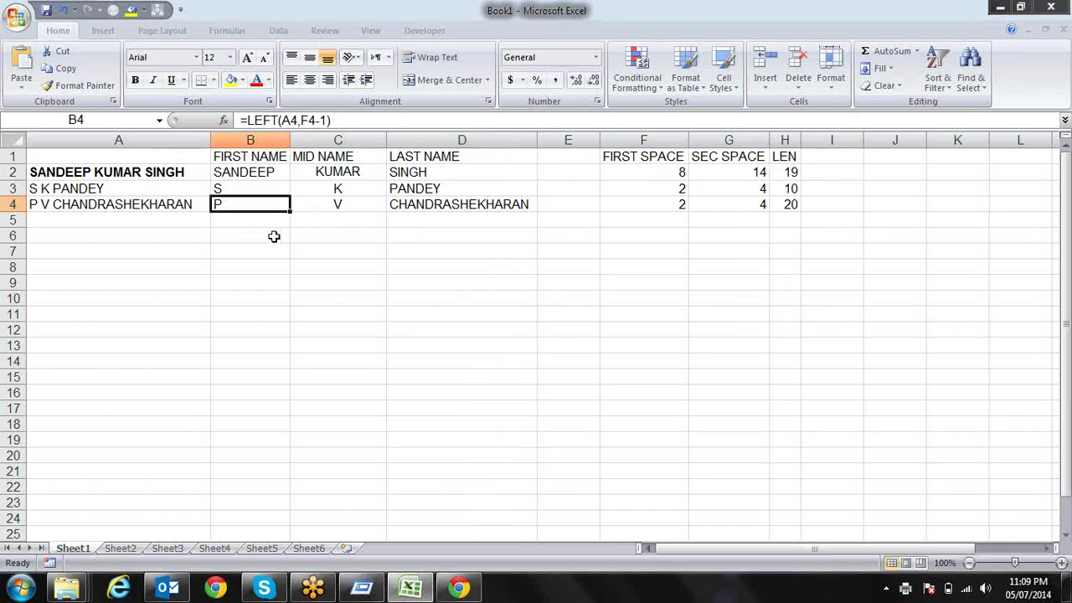
{"action": "left_click", "coordinate": [310, 120]}
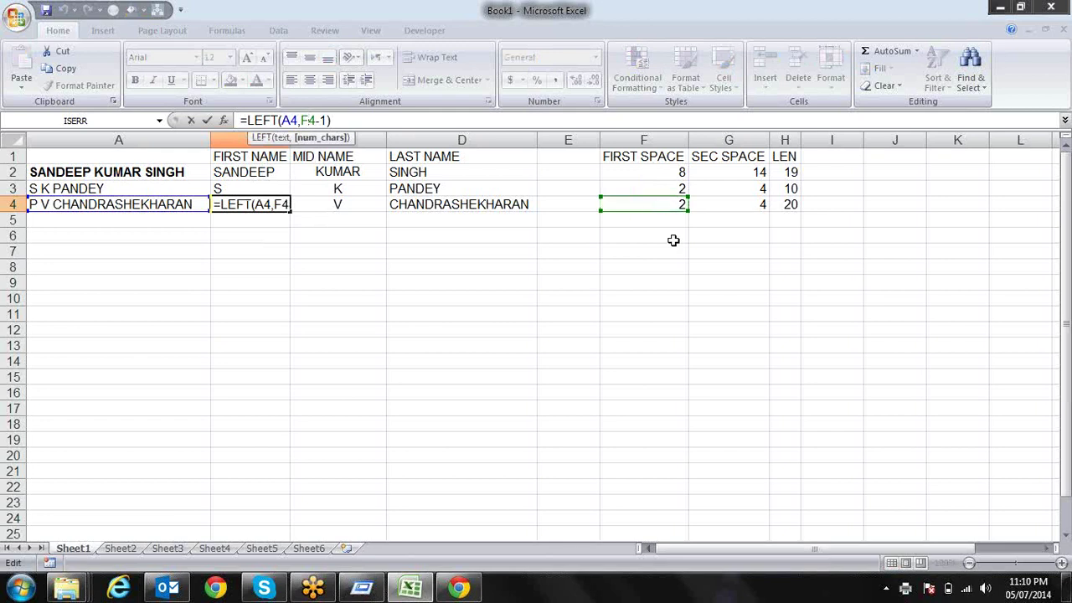
{"action": "key", "text": "Escape"}
Step: Replace B4's F4 reference with FIND(" ",A4) copied from F4's formula
{"action": "left_click", "coordinate": [682, 203]}
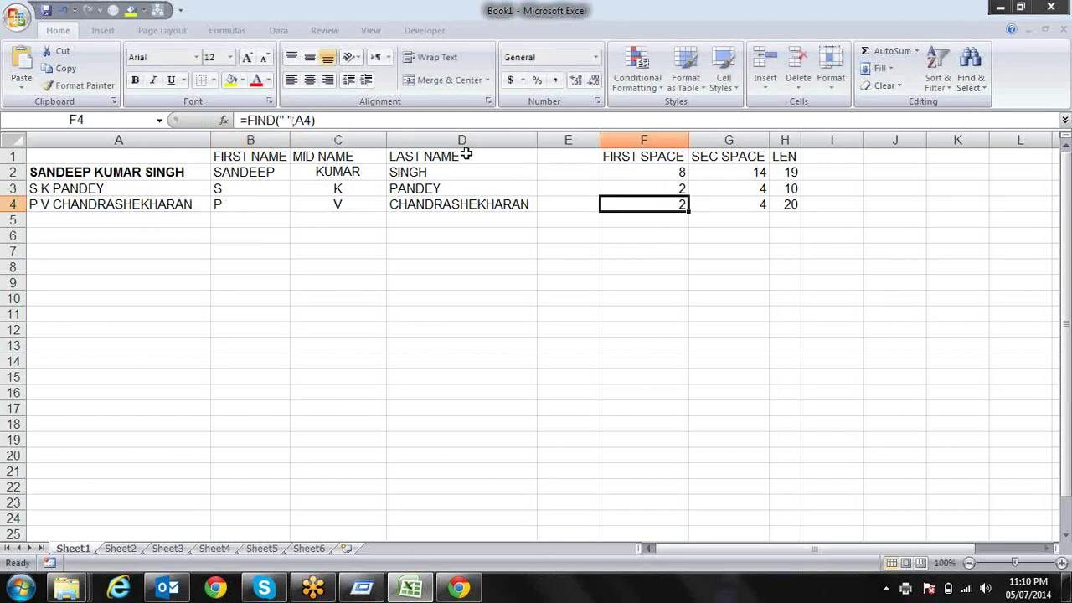
{"action": "left_click_drag", "start_coordinate": [318, 120], "coordinate": [243, 120]}
{"action": "key", "text": "ctrl+c"}
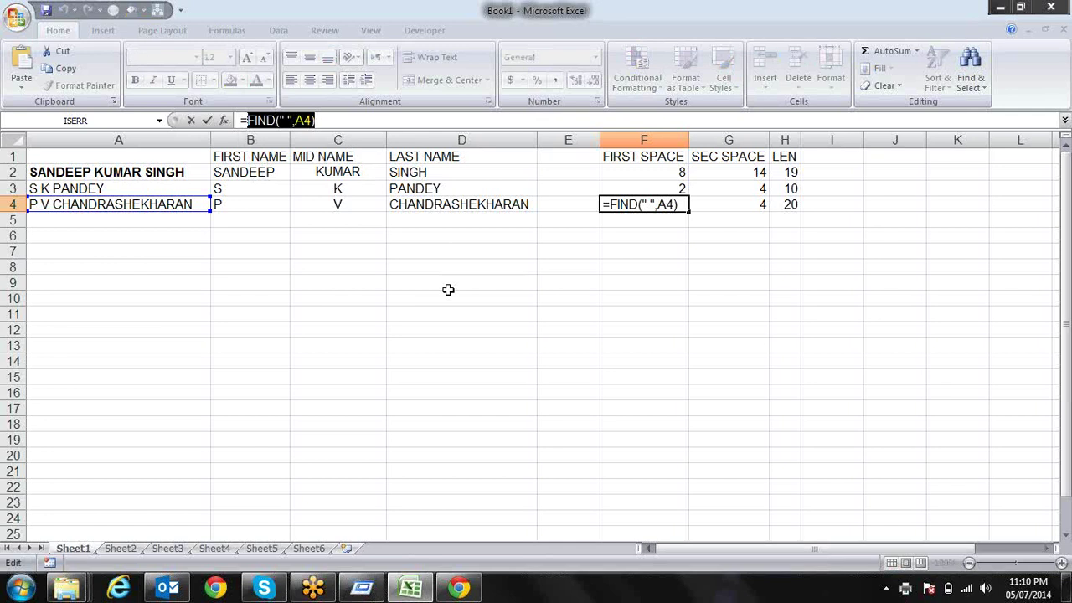
{"action": "key", "text": "Escape"}
{"action": "left_click", "coordinate": [255, 204]}
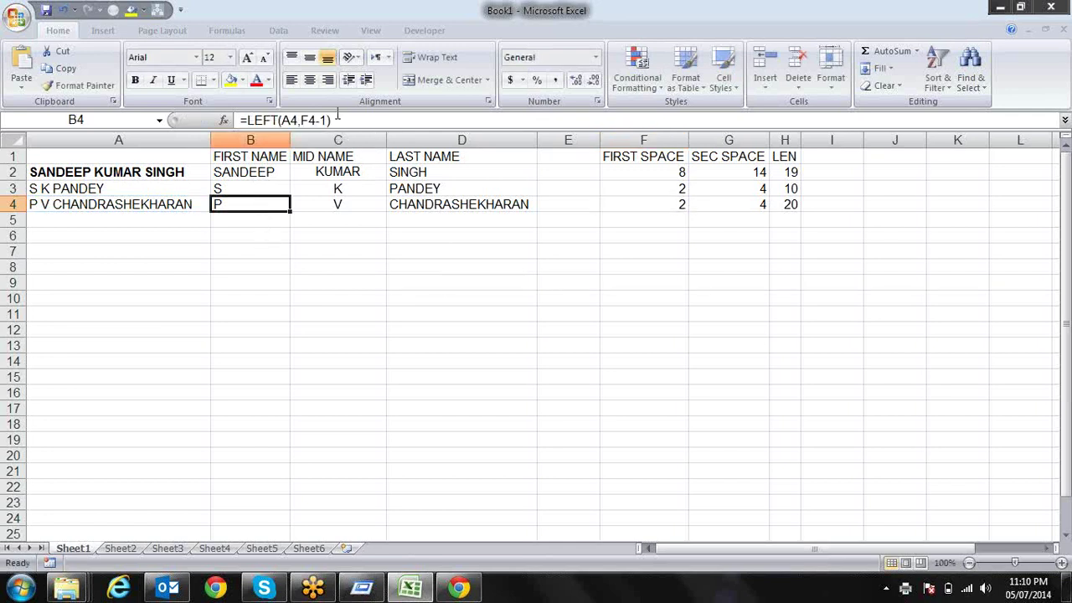
{"action": "double_click", "coordinate": [307, 120]}
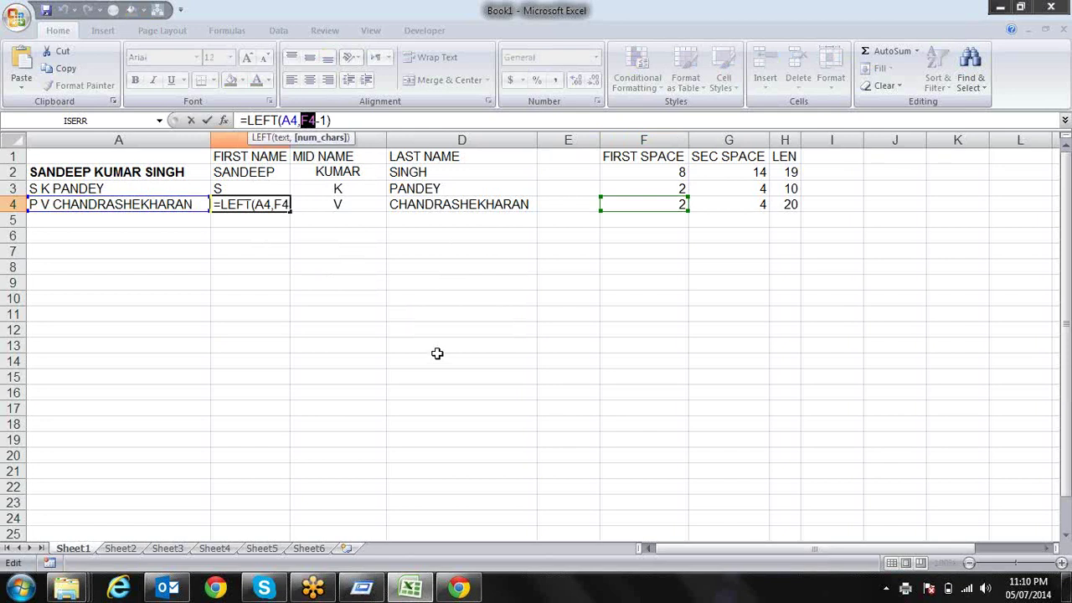
{"action": "key", "text": "ctrl+v"}
{"action": "key", "text": "Return"}
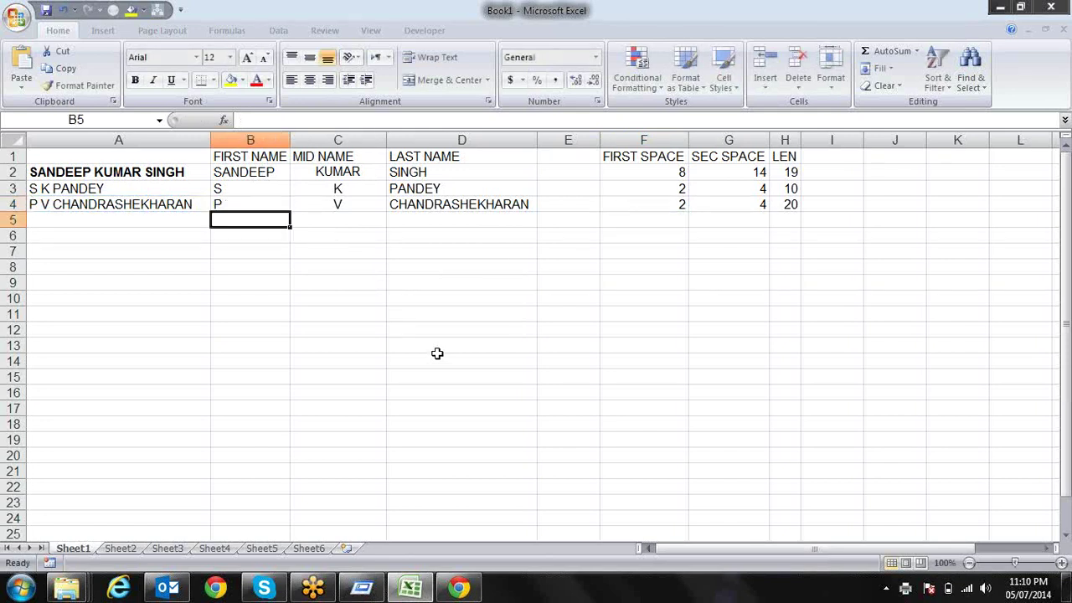
{"action": "key", "text": "Up"}
Step: Compare row 4's formulas and select C4:D4 for find-and-replace
{"action": "key", "text": "Right"}
{"action": "key", "text": "Right"}
{"action": "key", "text": "Right"}
{"action": "key", "text": "Right"}
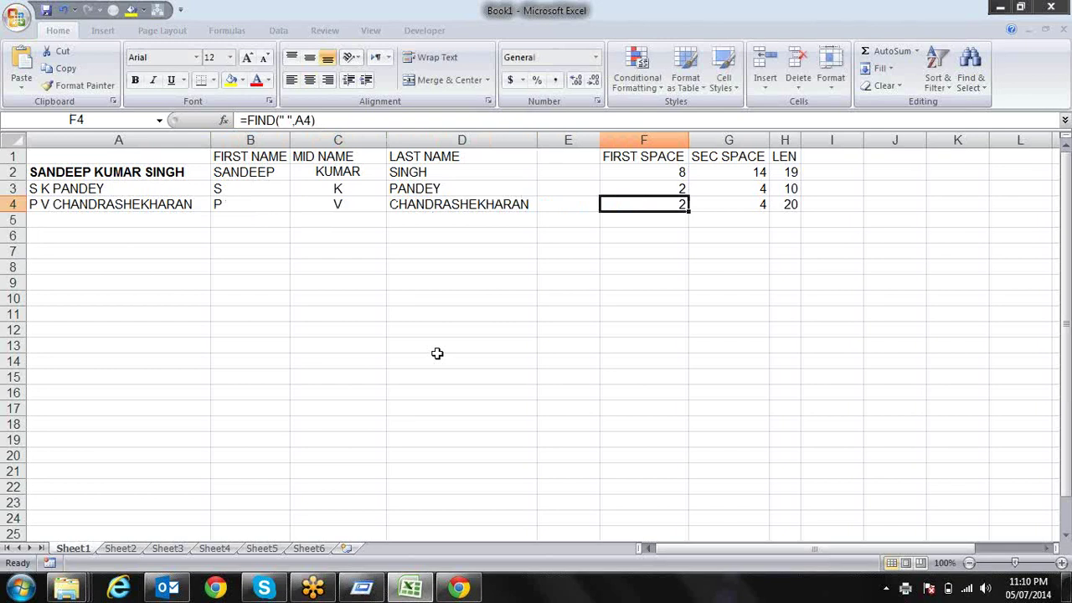
{"action": "key", "text": "Left"}
{"action": "key", "text": "Left"}
{"action": "key", "text": "Left"}
{"action": "key", "text": "Left"}
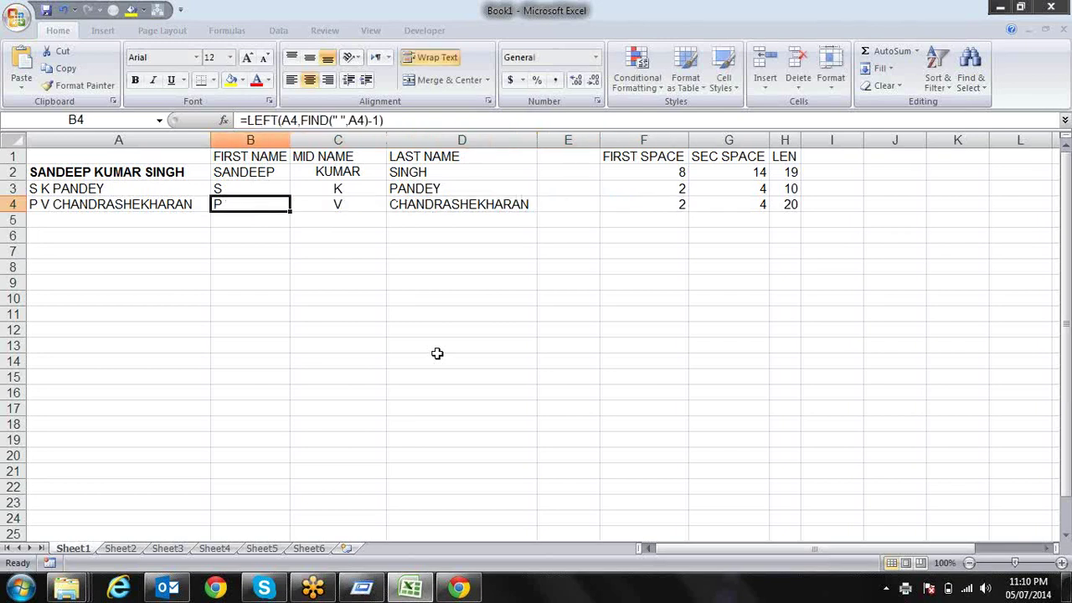
{"action": "key", "text": "Right"}
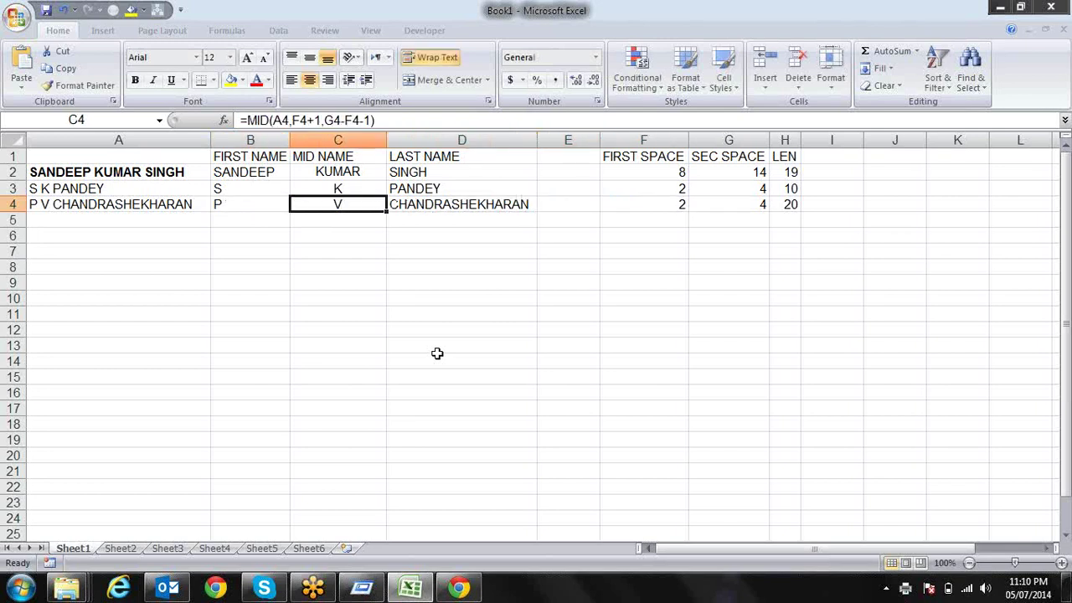
{"action": "key", "text": "Right"}
{"action": "key", "text": "Left"}
{"action": "key", "text": "shift+Right"}
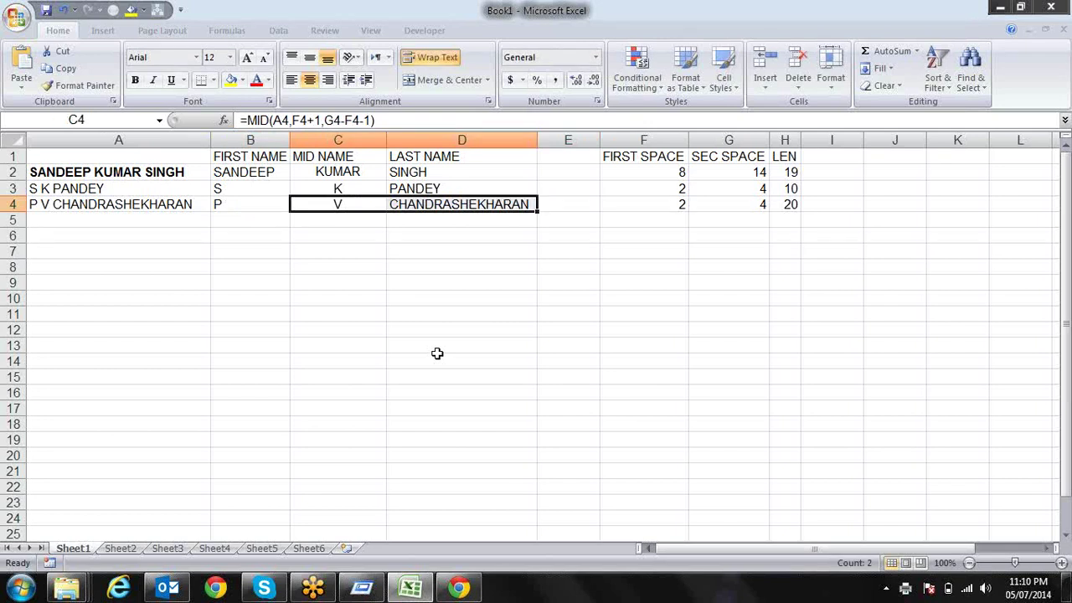
{"action": "key", "text": "ctrl+f"}
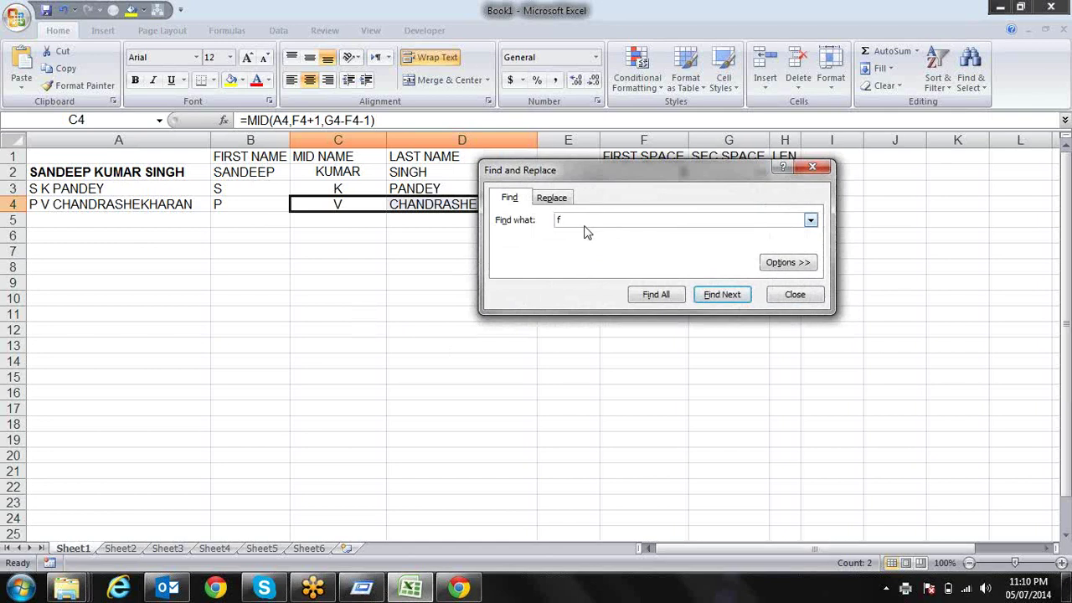
{"action": "type", "text": "F4"}
Step: Replace all F4 references in C4:D4 with FIND(" ",A4), making two replacements
{"action": "left_click", "coordinate": [560, 200]}
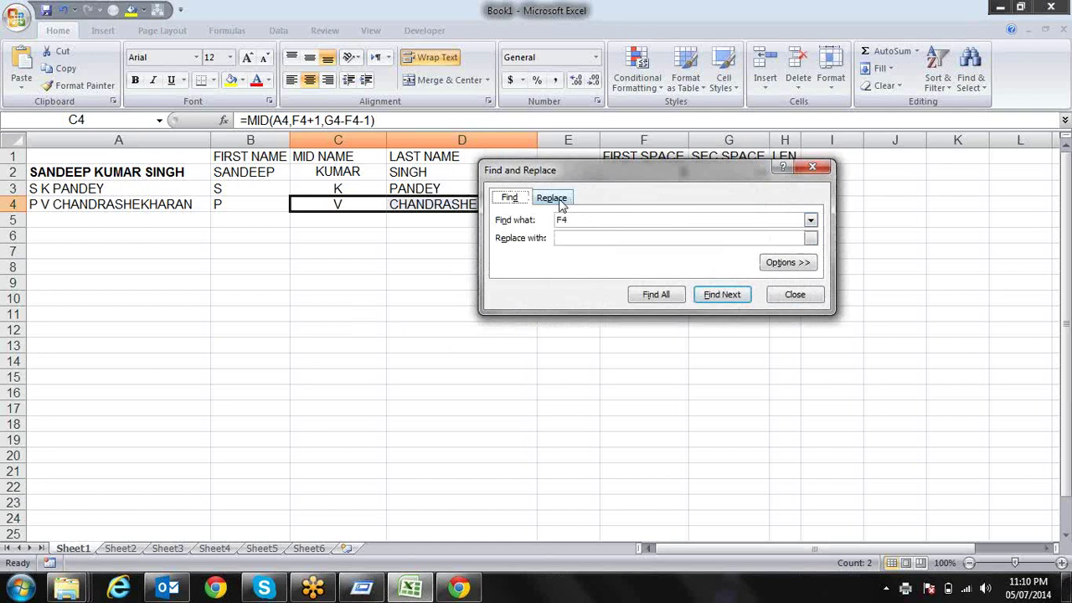
{"action": "type", "text": "FIND(\" \",A4)"}
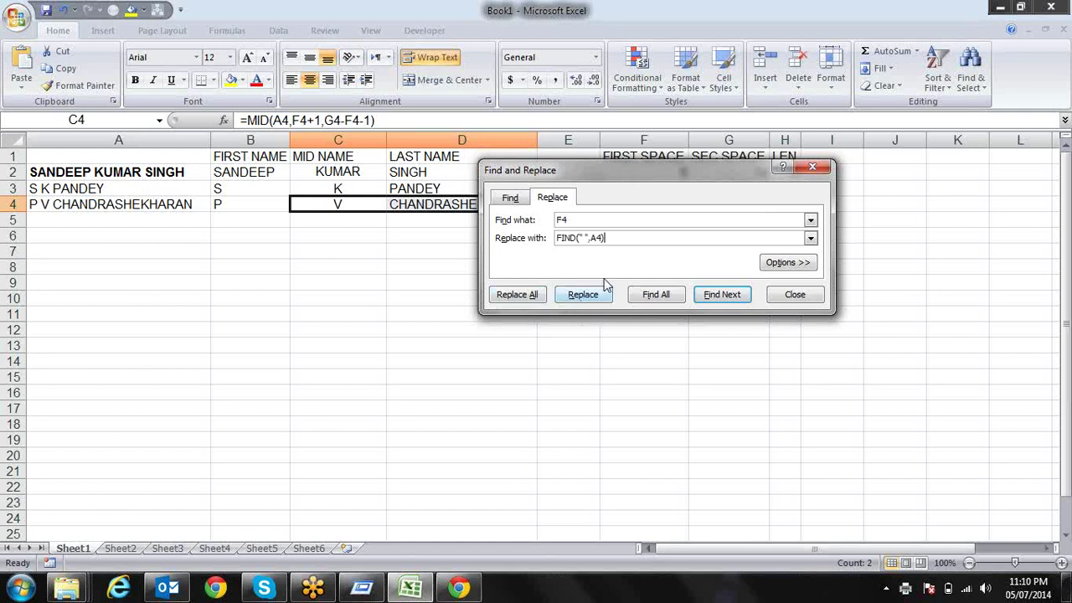
{"action": "left_click_drag", "start_coordinate": [595, 176], "coordinate": [622, 18]}
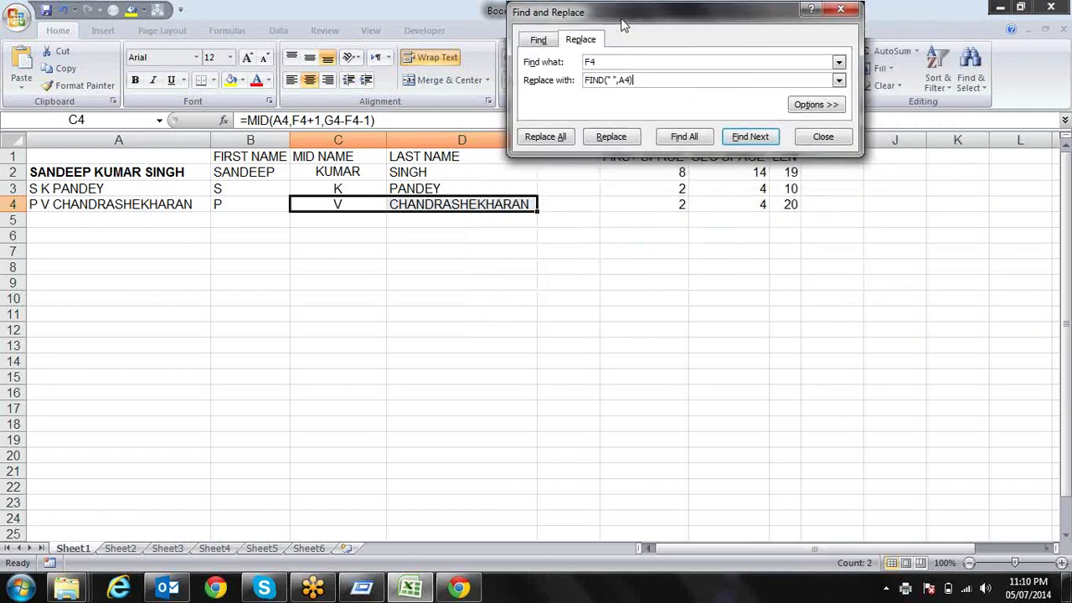
{"action": "left_click", "coordinate": [556, 139]}
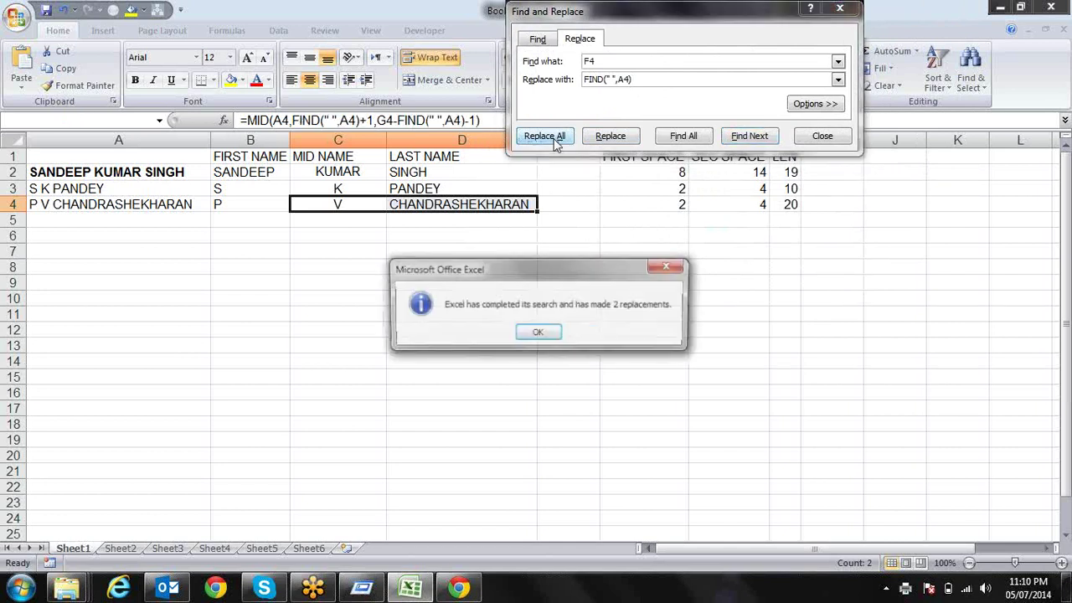
{"action": "left_click", "coordinate": [544, 335]}
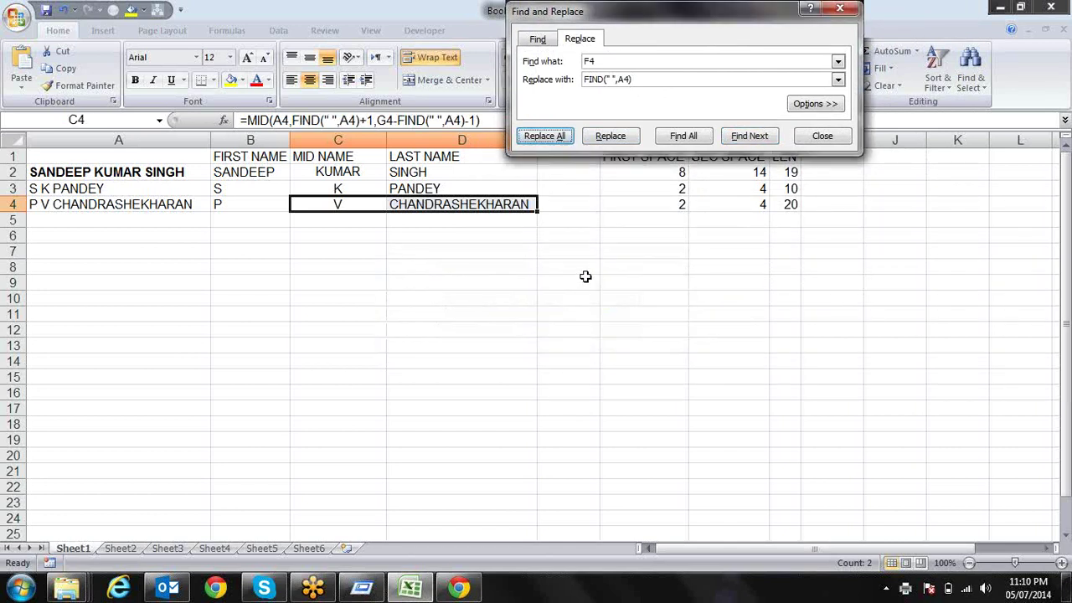
{"action": "left_click", "coordinate": [823, 139]}
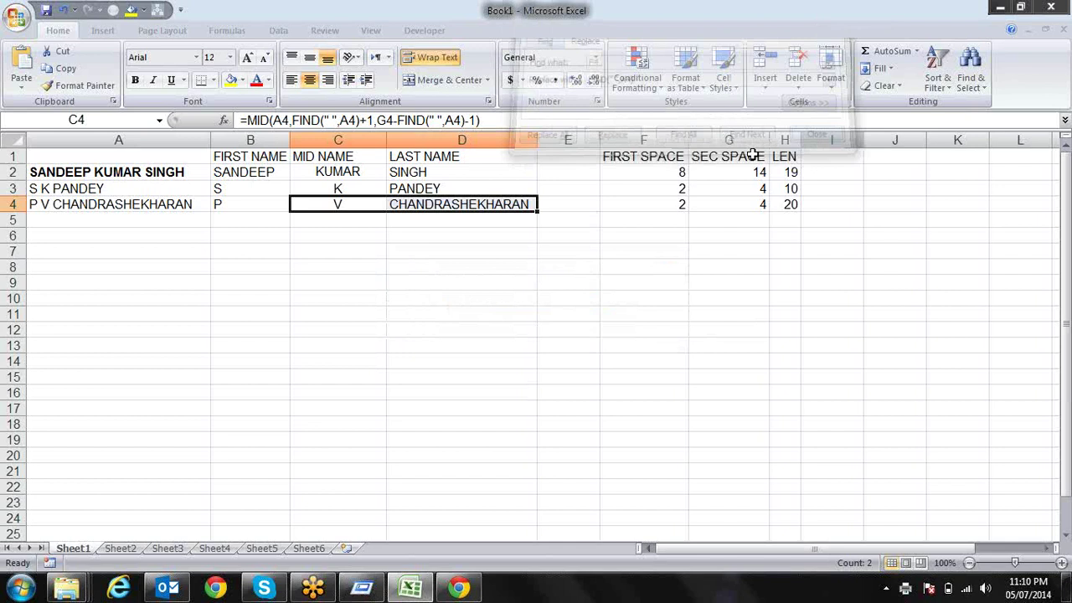
Step: Compare C4's updated middle-name formula with D4's last-name formula
{"action": "left_click", "coordinate": [381, 208]}
{"action": "left_click", "coordinate": [429, 202]}
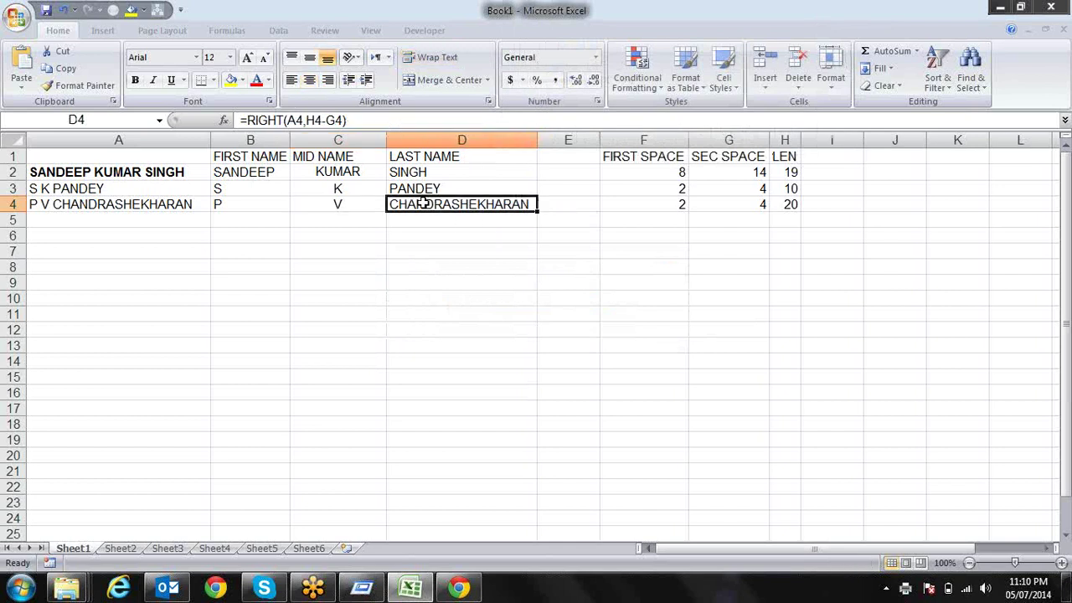
{"action": "left_click", "coordinate": [352, 204]}
{"action": "left_click", "coordinate": [430, 207]}
{"action": "left_click", "coordinate": [365, 208]}
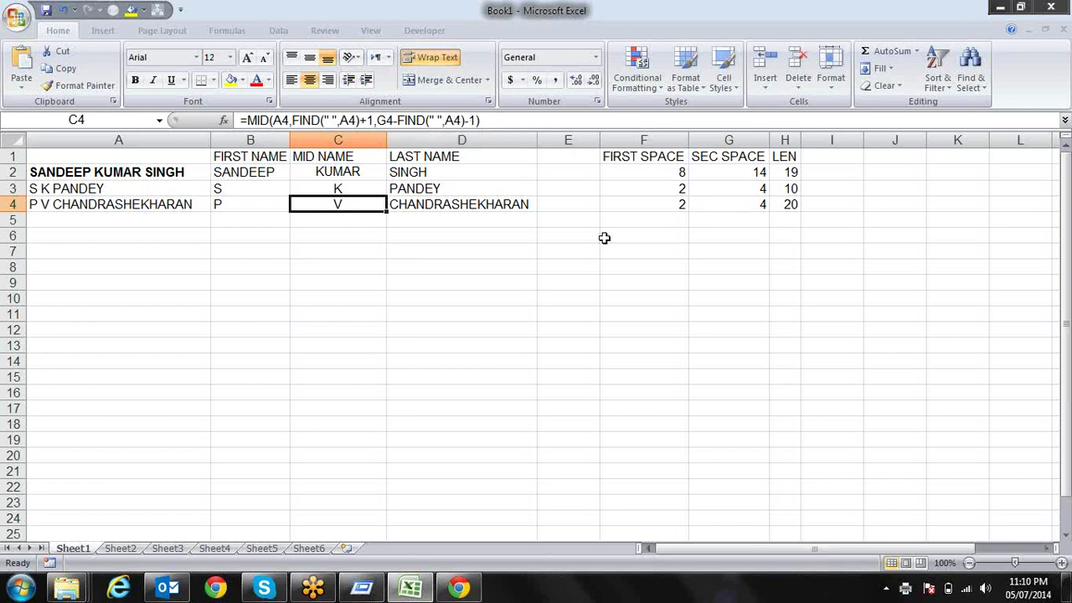
Step: Confirm C4's MID formula returns V, then review the FIND formulas in F4 and G4
{"action": "key", "text": "F2"}
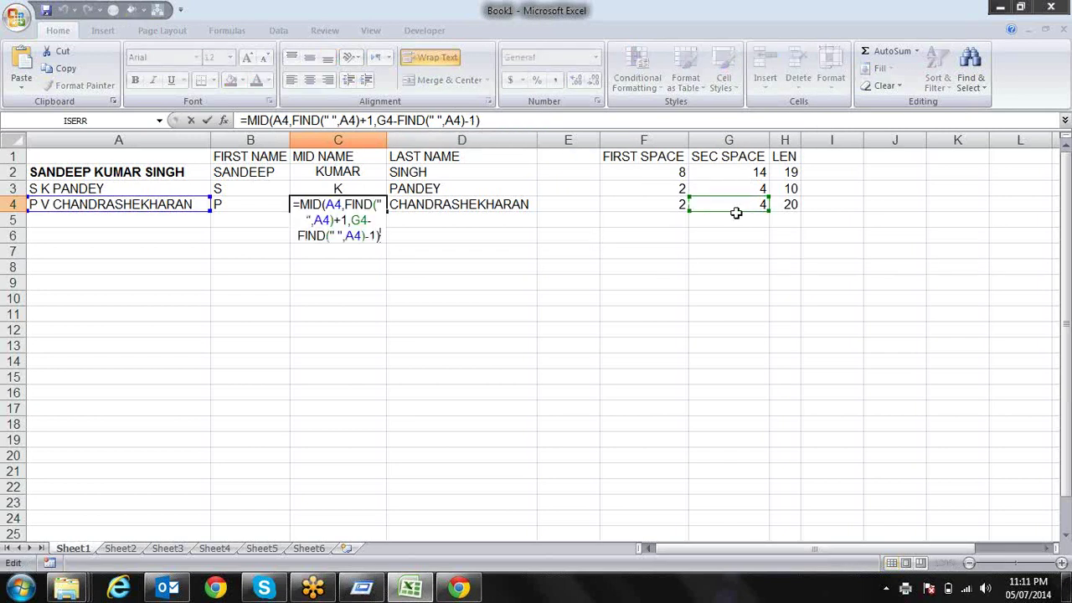
{"action": "key", "text": "Escape"}
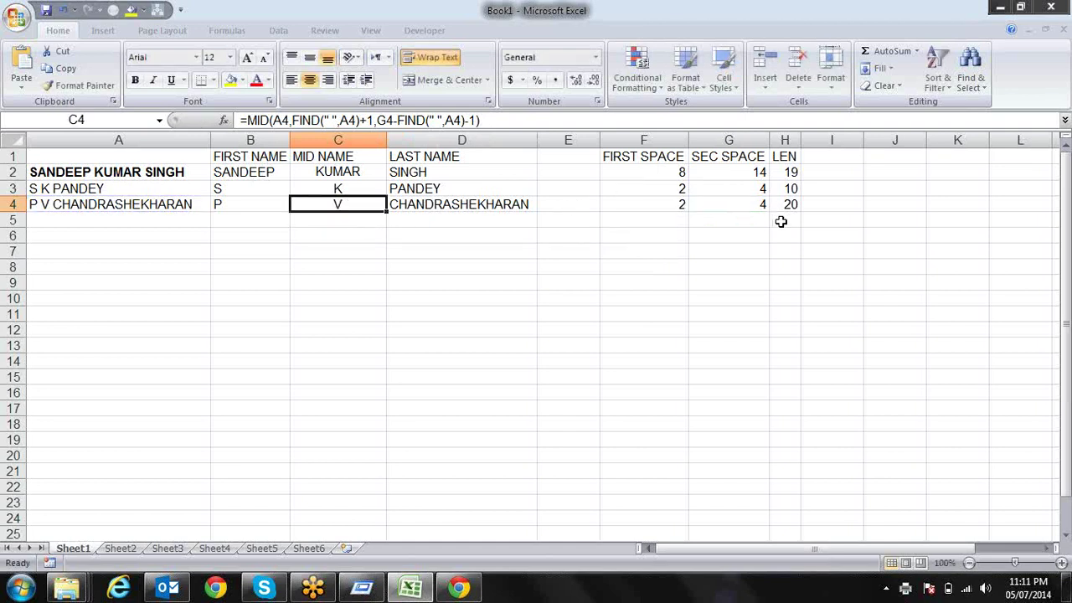
{"action": "left_click", "coordinate": [747, 204]}
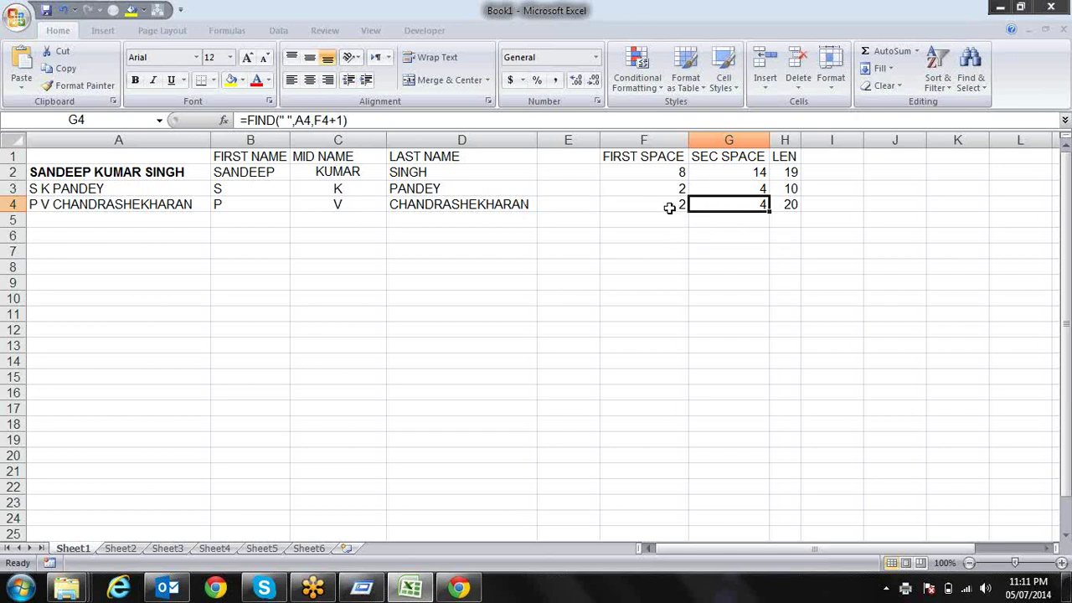
{"action": "left_click", "coordinate": [671, 207]}
{"action": "left_click", "coordinate": [727, 199]}
Step: Replace the F4 reference in G4's formula with FIND(" ",A4)
{"action": "key", "text": "ctrl+f"}
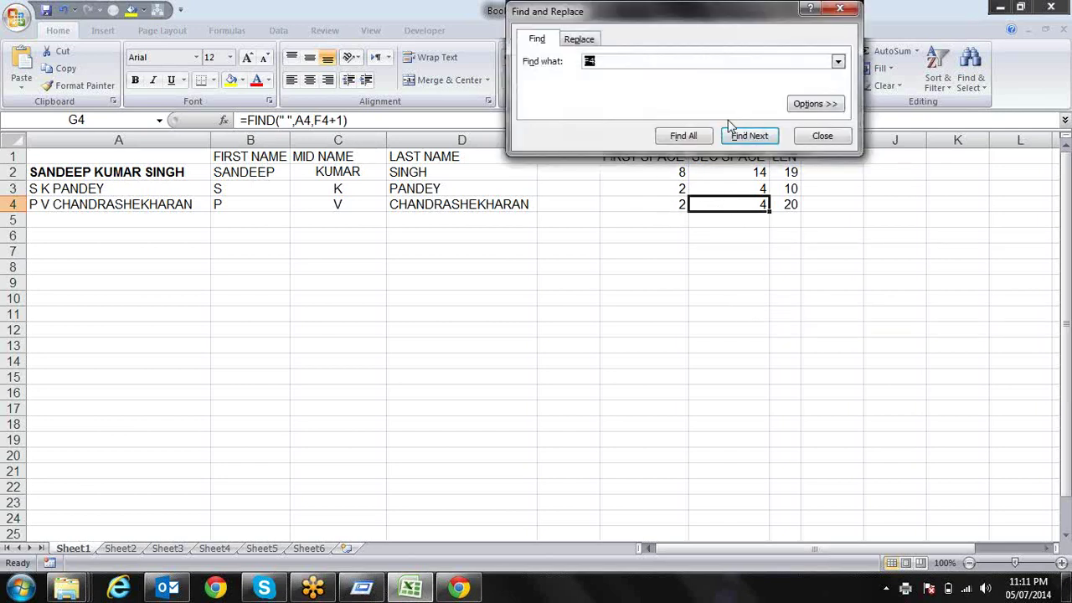
{"action": "left_click", "coordinate": [579, 38]}
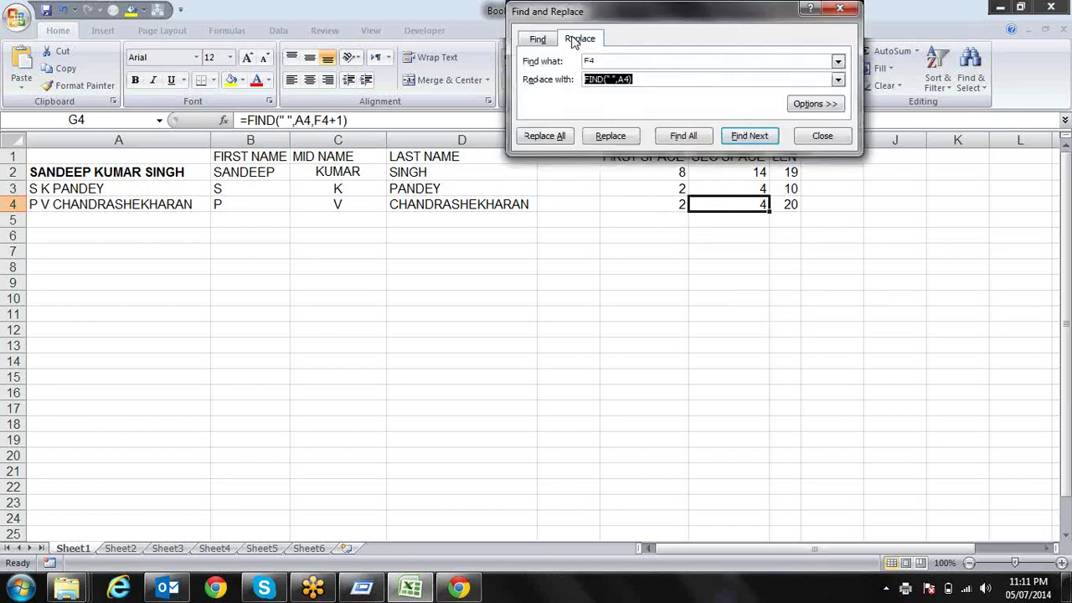
{"action": "left_click", "coordinate": [569, 137]}
{"action": "left_click", "coordinate": [542, 332]}
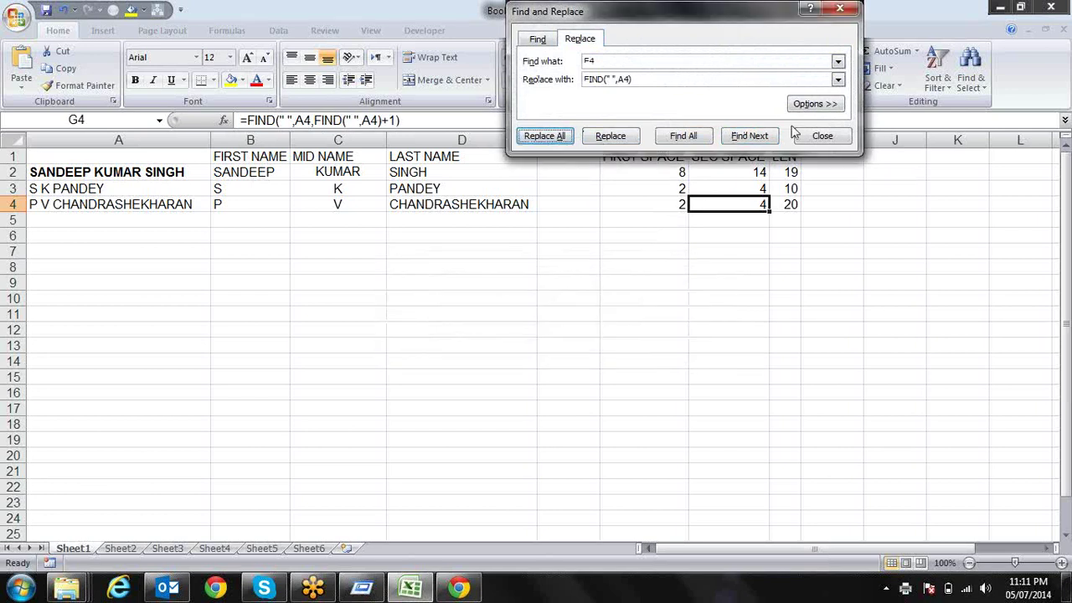
{"action": "left_click", "coordinate": [841, 9]}
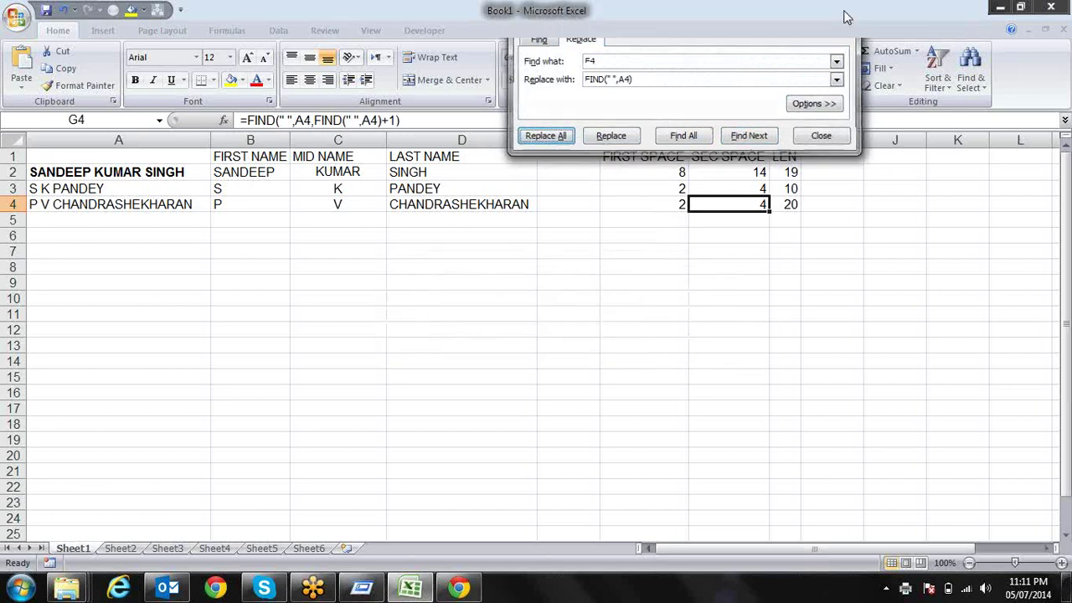
Step: Recheck G4's formula, now =FIND(" ",A4,FIND(" ",A4)+1) returning 4, and copy its text
{"action": "double_click", "coordinate": [739, 207]}
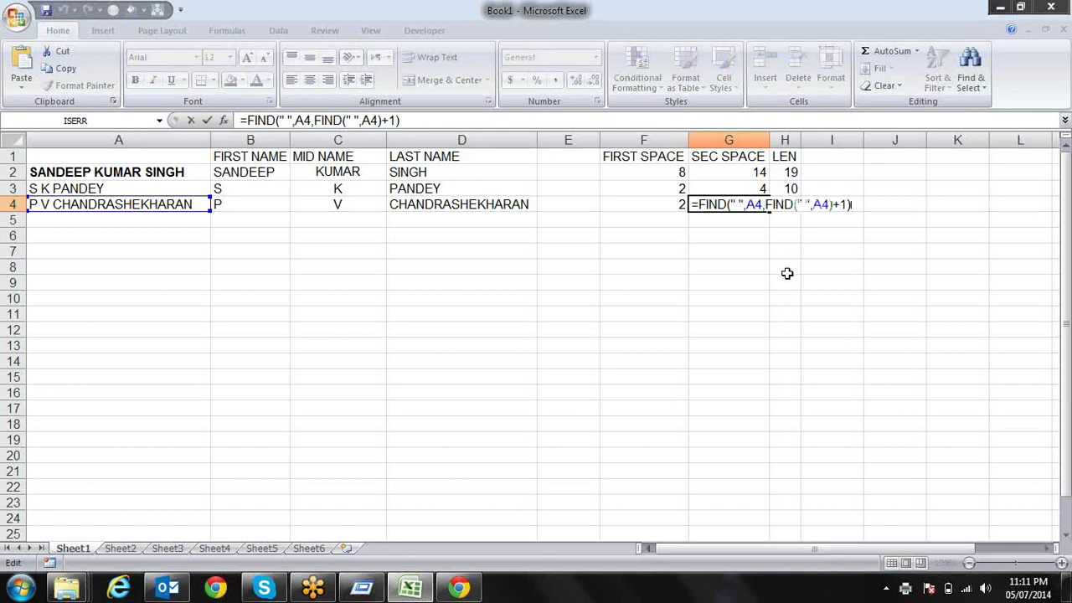
{"action": "key", "text": "Return"}
{"action": "key", "text": "Up"}
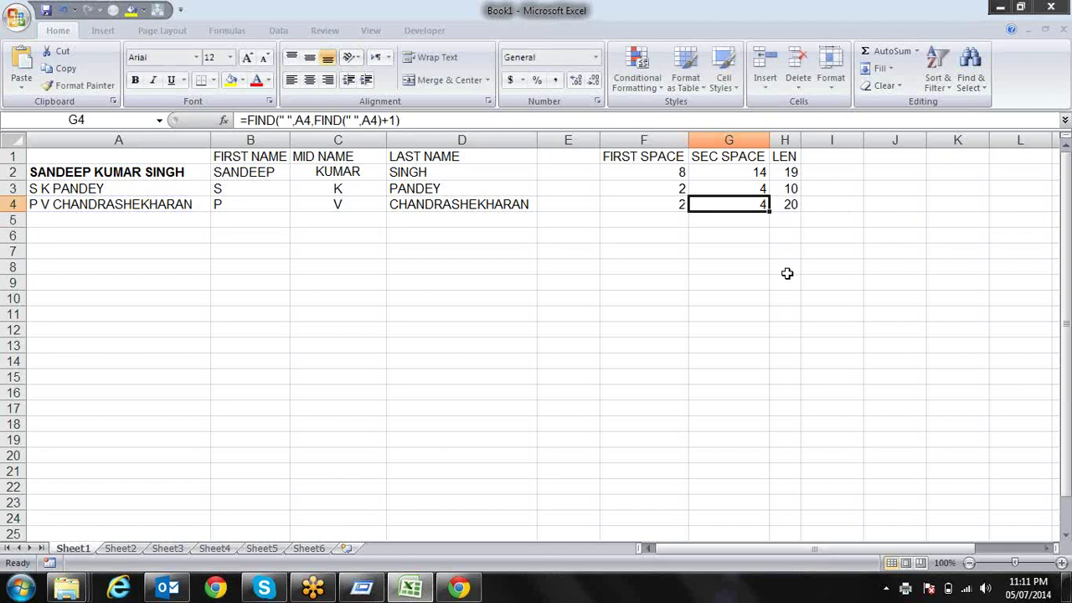
{"action": "key", "text": "F2"}
{"action": "key", "text": "Return"}
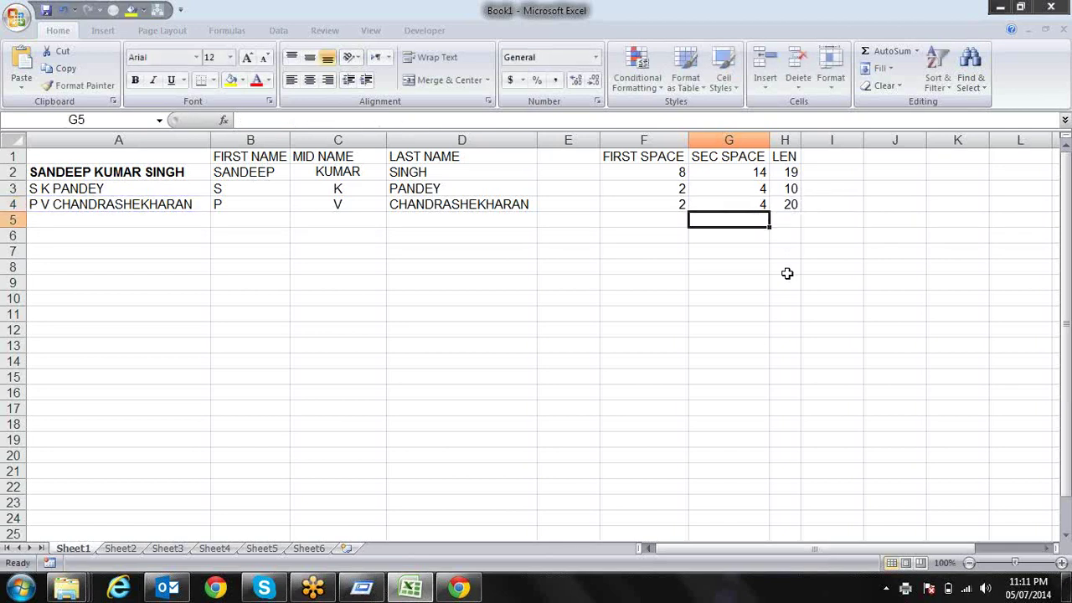
{"action": "key", "text": "Up"}
{"action": "key", "text": "F2"}
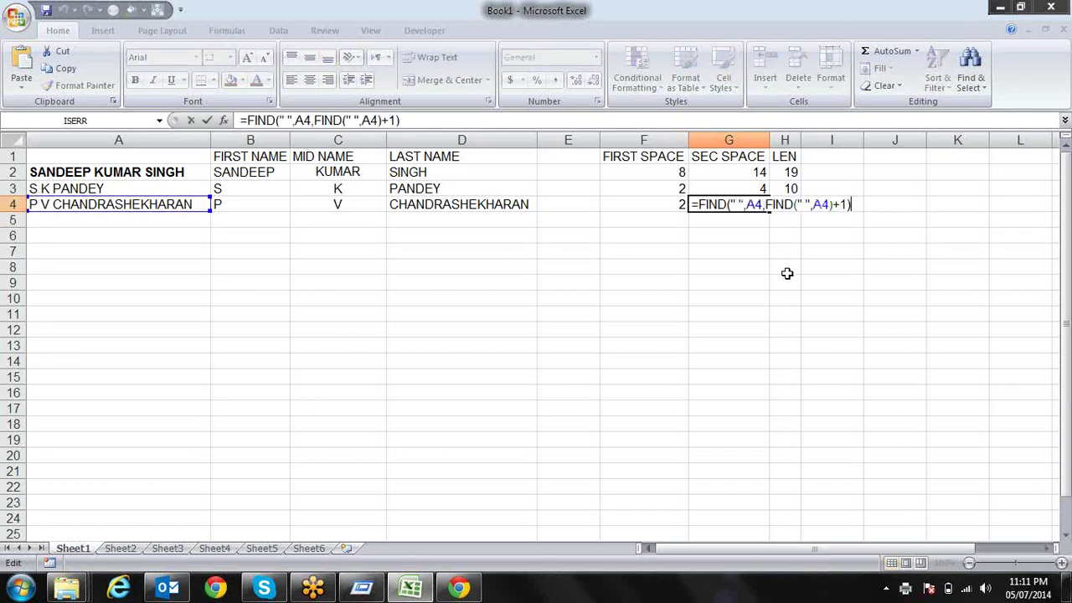
{"action": "key", "text": "Return"}
{"action": "key", "text": "Up"}
{"action": "key", "text": "F2"}
{"action": "key", "text": "shift+Left"}
{"action": "key", "text": "shift+Left"}
{"action": "key", "text": "shift+Left"}
{"action": "key", "text": "shift+Left"}
{"action": "key", "text": "shift+Left"}
{"action": "key", "text": "shift+Left"}
{"action": "key", "text": "shift+Left"}
{"action": "key", "text": "shift+Left"}
{"action": "key", "text": "shift+Left"}
{"action": "key", "text": "ctrl+c"}
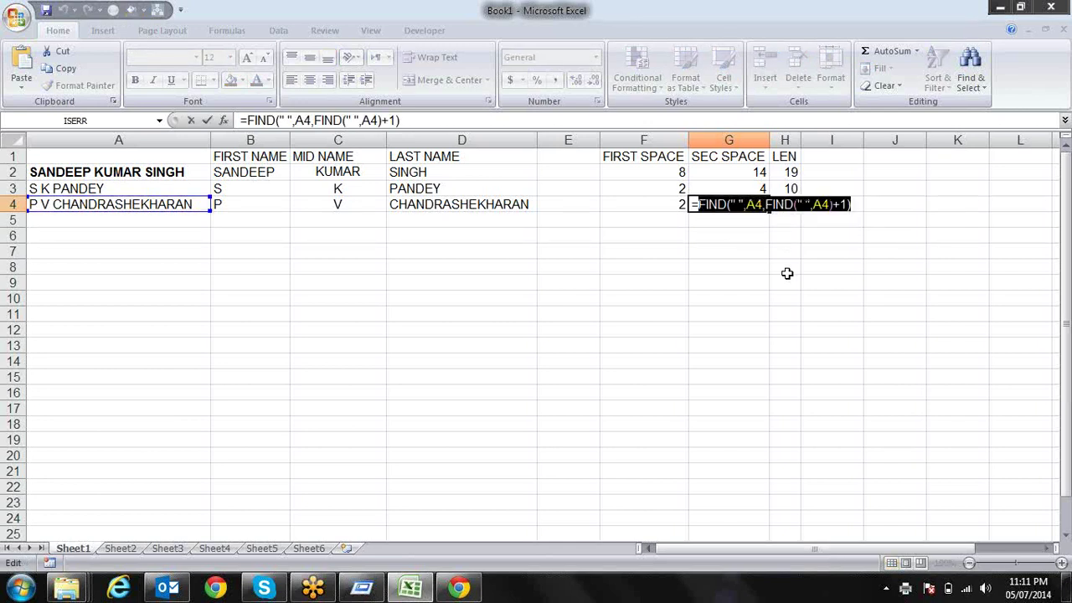
{"action": "key", "text": "Escape"}
Step: Select the row 4 name formulas in B4:D4
{"action": "key", "text": "Right"}
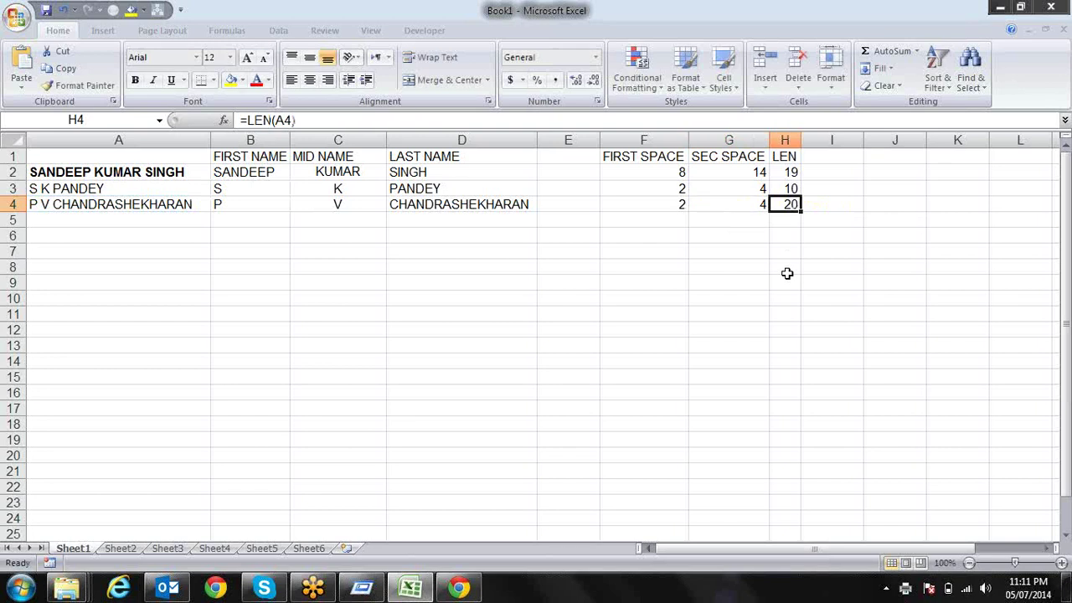
{"action": "key", "text": "Left"}
{"action": "key", "text": "Home"}
{"action": "key", "text": "Right"}
{"action": "key", "text": "Right"}
{"action": "key", "text": "Left"}
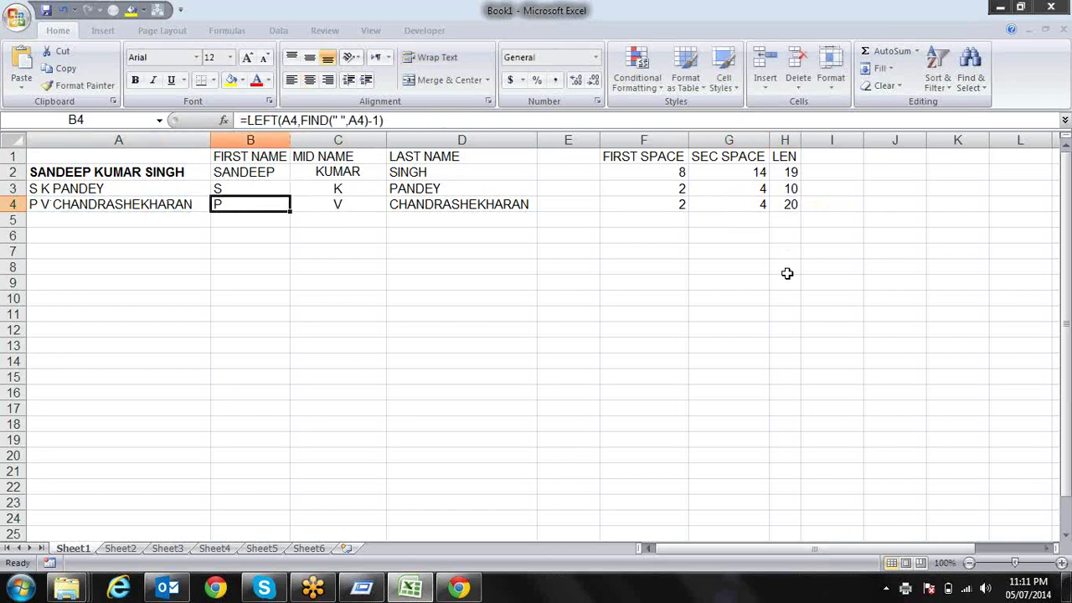
{"action": "key", "text": "shift+Right"}
{"action": "key", "text": "shift+Right"}
{"action": "key", "text": "ctrl+f"}
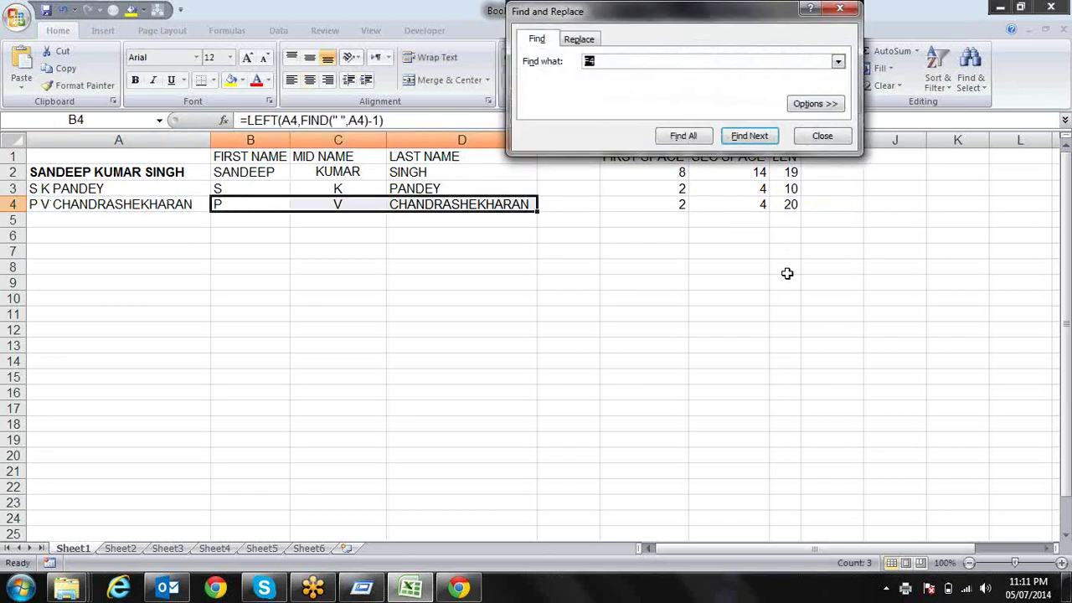
{"action": "type", "text": "F"}
{"action": "key", "text": "BackSpace"}
{"action": "key", "text": "BackSpace"}
{"action": "type", "text": "G4"}
{"action": "left_click", "coordinate": [602, 47]}
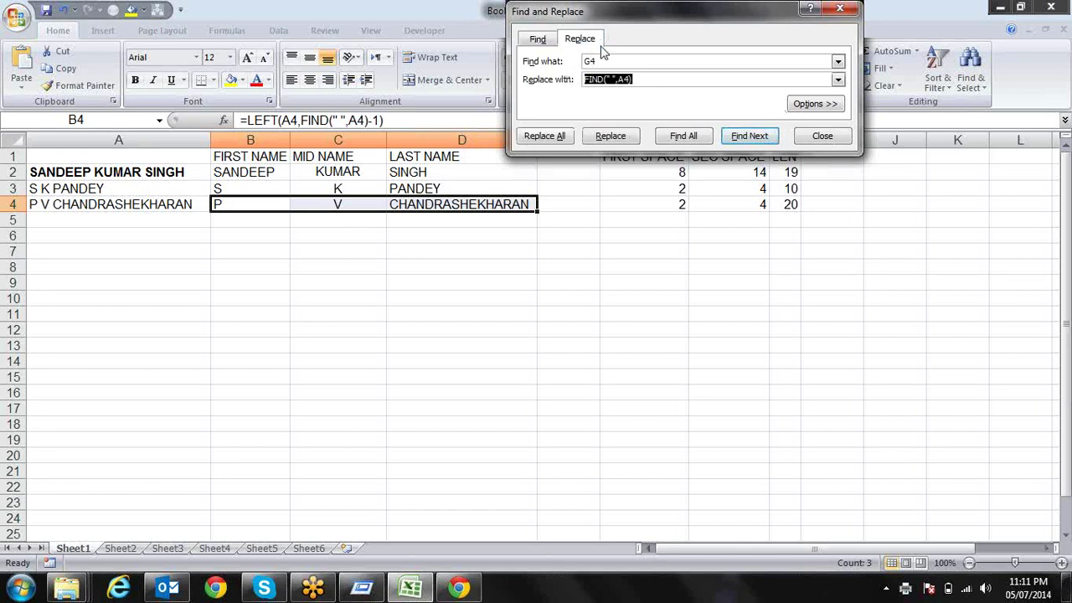
{"action": "key", "text": "ctrl+v"}
{"action": "left_click", "coordinate": [545, 136]}
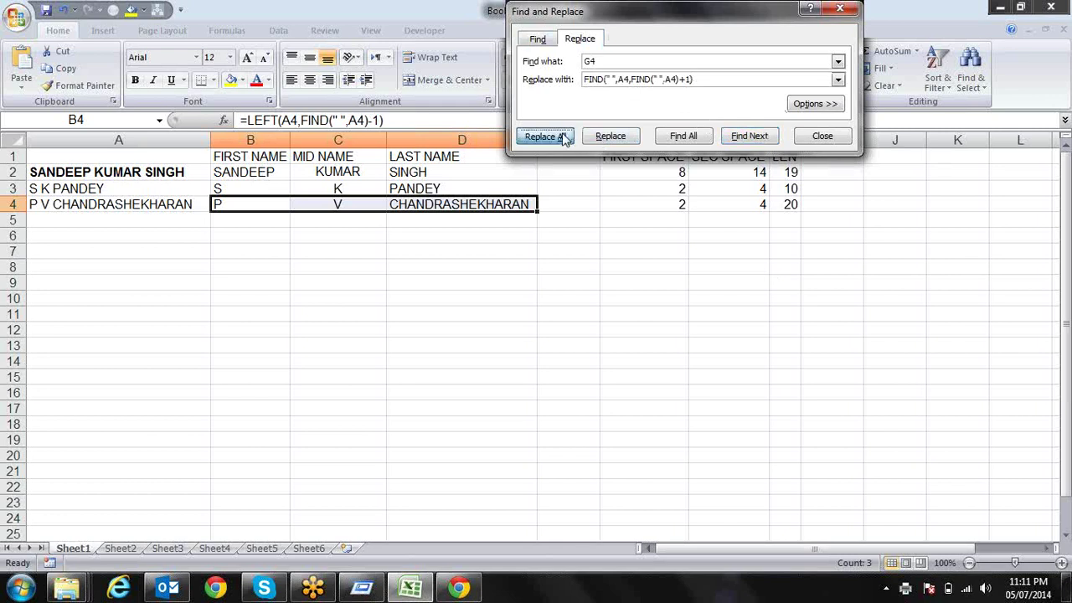
{"action": "key", "text": "Return"}
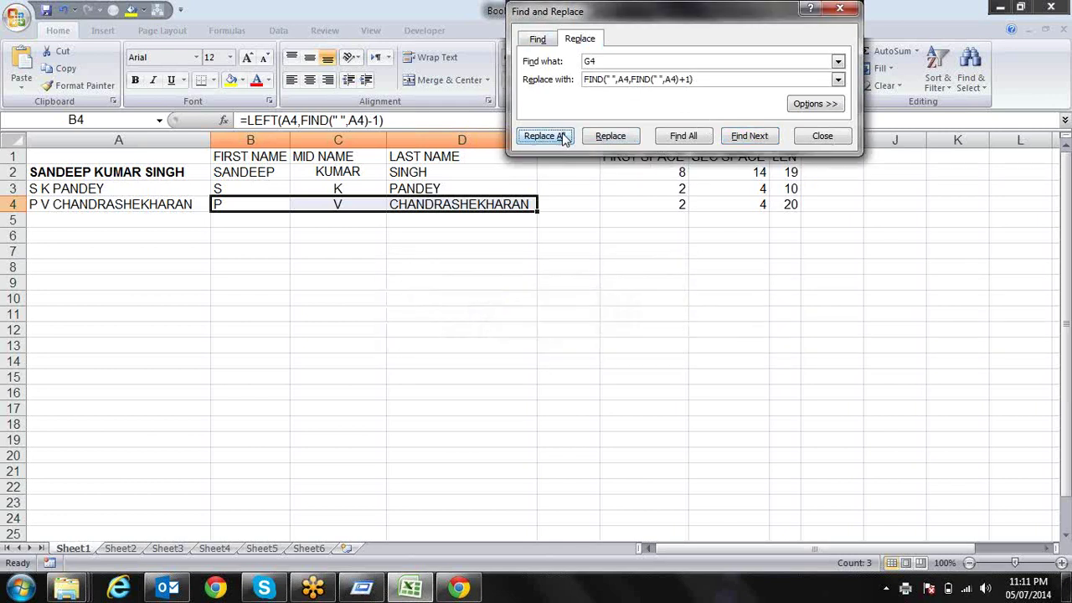
{"action": "left_click", "coordinate": [823, 136]}
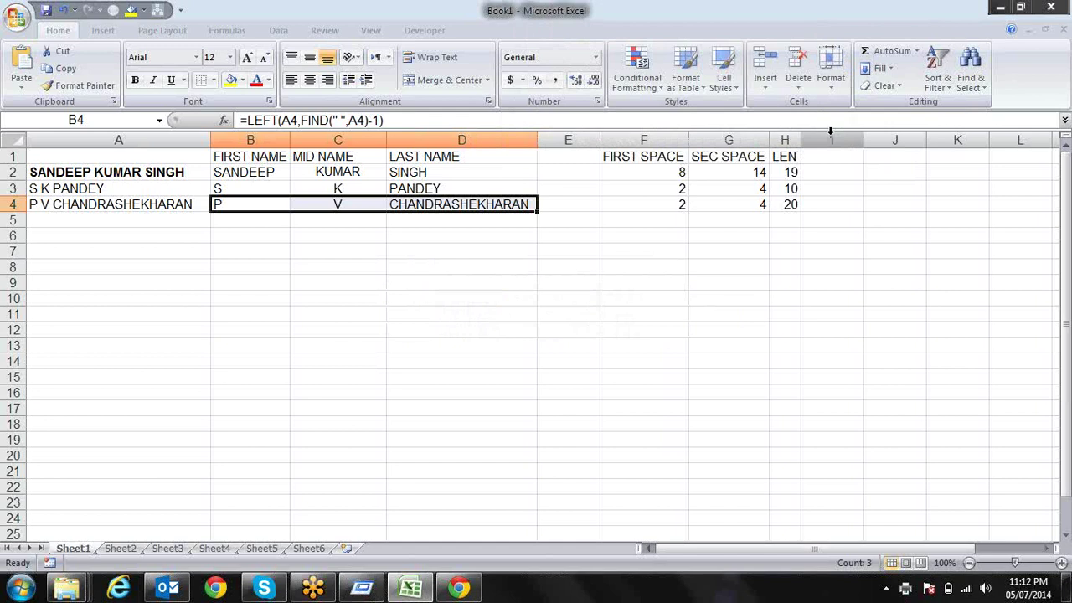
Step: Inspect the rewritten middle- and last-name formulas in C4 and D4
{"action": "key", "text": "Right"}
{"action": "key", "text": "Right"}
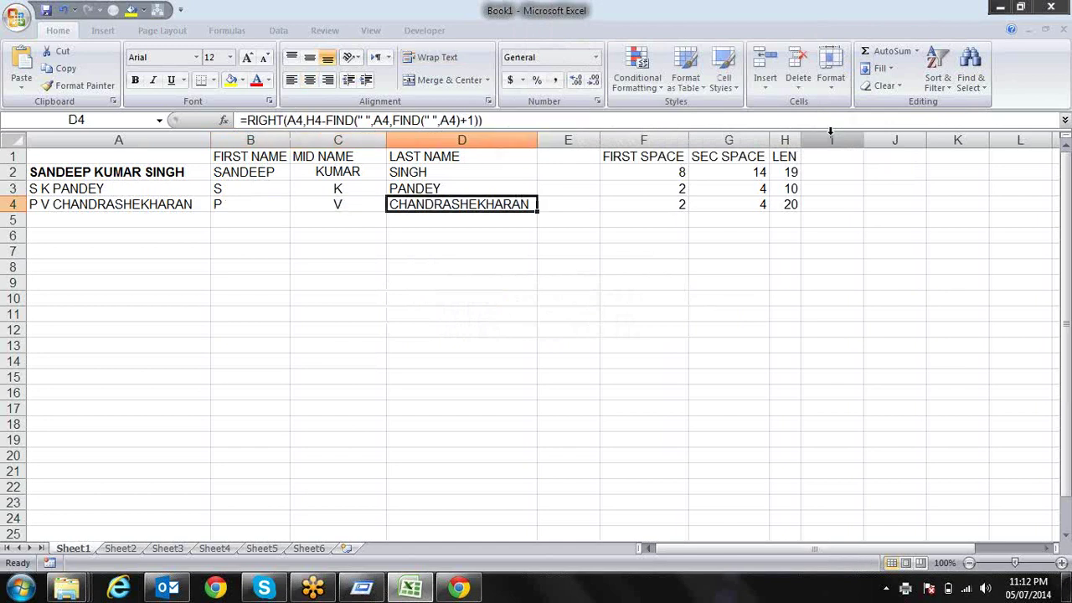
{"action": "key", "text": "Left"}
{"action": "key", "text": "Left"}
{"action": "key", "text": "Right"}
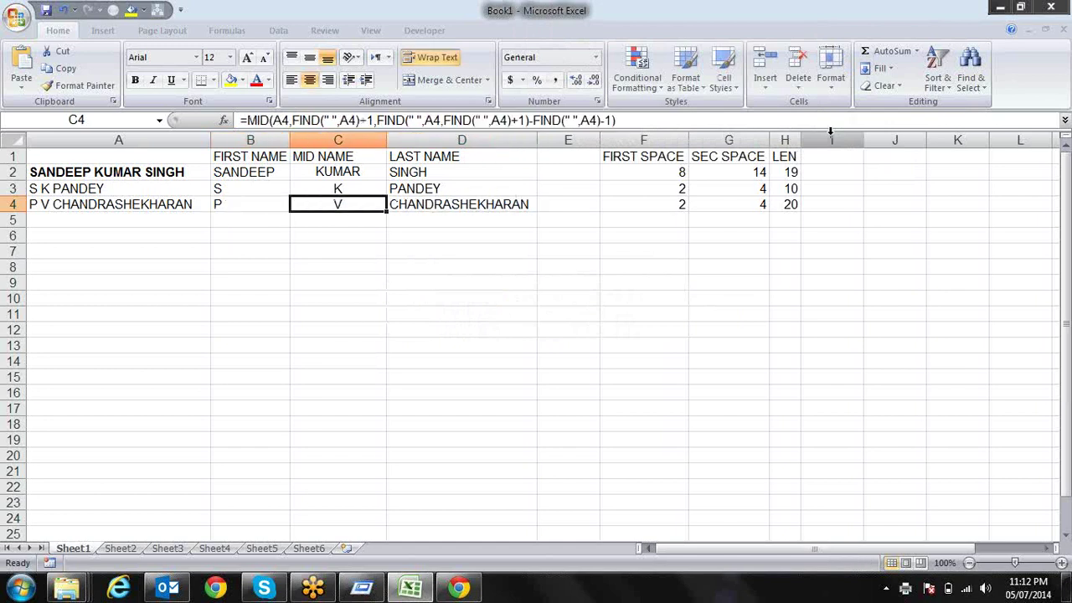
{"action": "key", "text": "Right"}
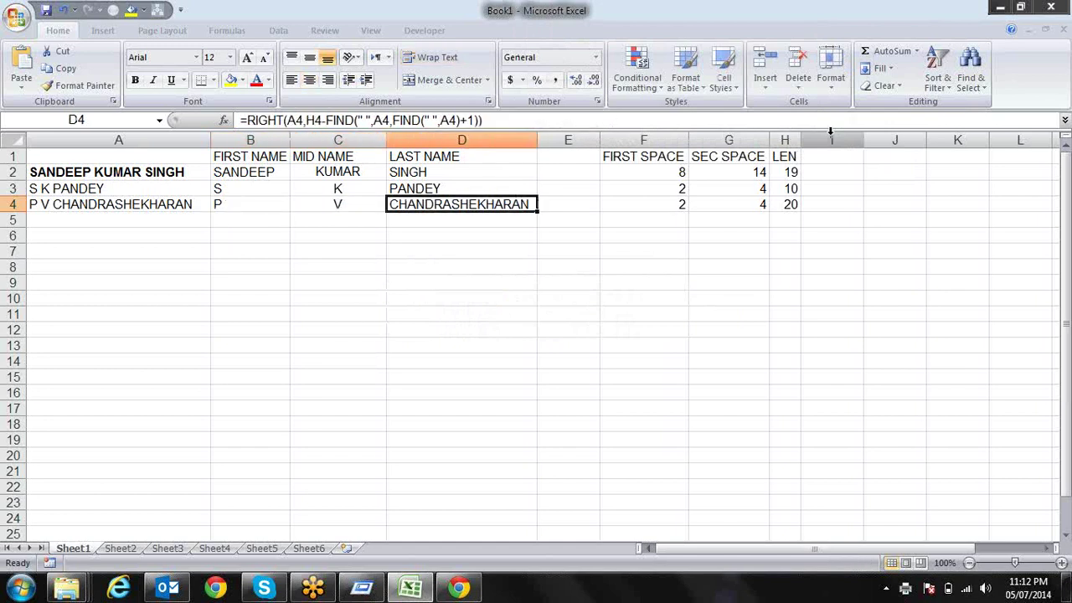
{"action": "key", "text": "Left"}
{"action": "key", "text": "F2"}
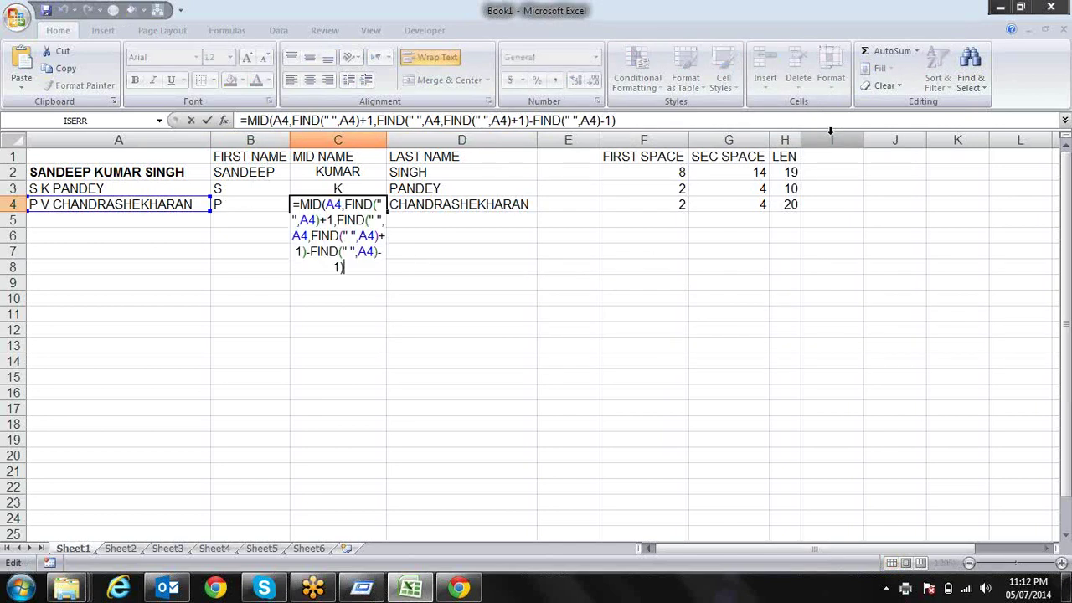
{"action": "key", "text": "Escape"}
{"action": "key", "text": "Right"}
{"action": "key", "text": "F2"}
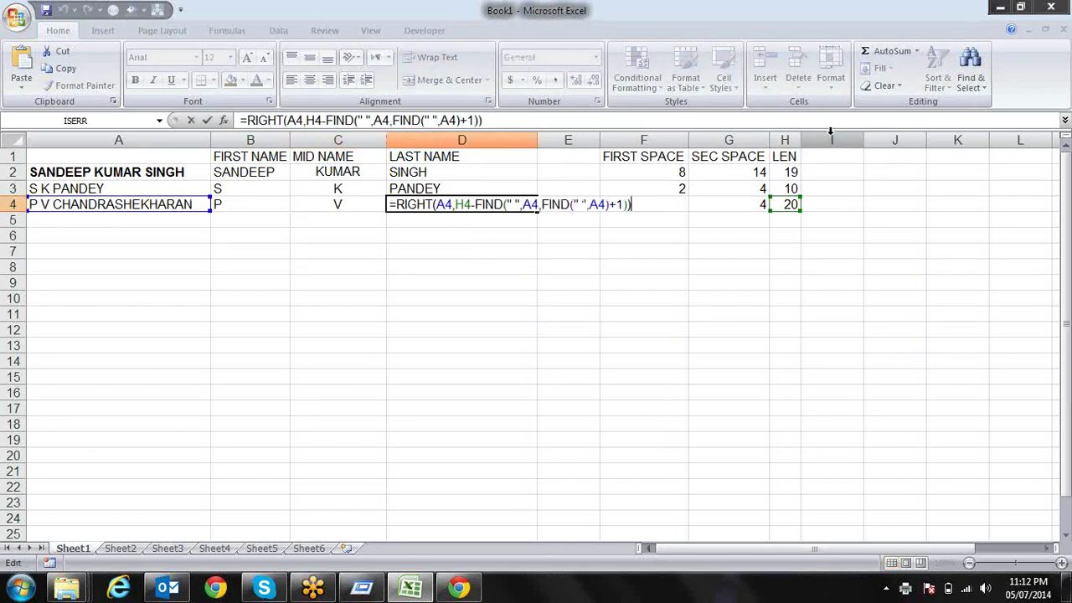
{"action": "key", "text": "Return"}
Step: Recheck B4's first-name formula and return to D4
{"action": "key", "text": "Up"}
{"action": "key", "text": "Left"}
{"action": "key", "text": "Left"}
{"action": "key", "text": "F2"}
{"action": "key", "text": "Return"}
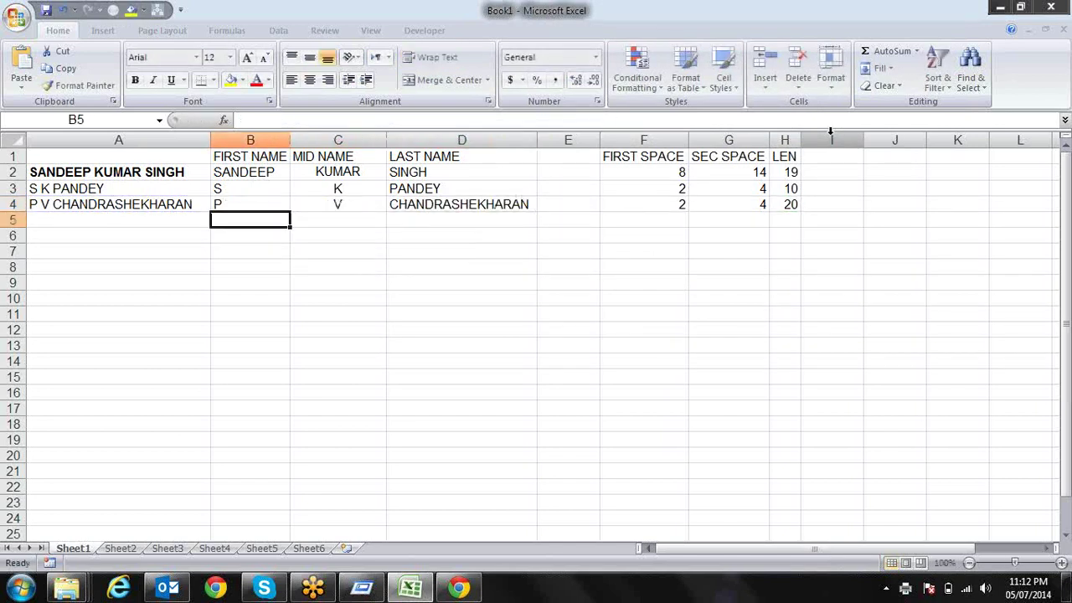
{"action": "key", "text": "Up"}
{"action": "key", "text": "Right"}
{"action": "key", "text": "Right"}
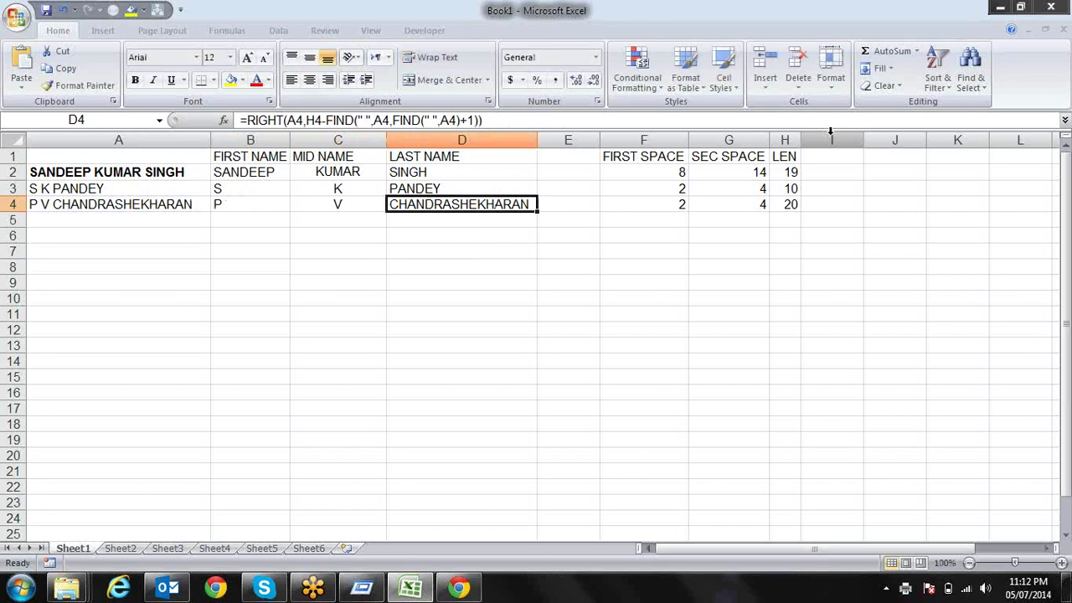
{"action": "key", "text": "Right"}
{"action": "key", "text": "Right"}
{"action": "key", "text": "Right"}
{"action": "key", "text": "Right"}
Step: Copy the LEN(A4) text from H4's length formula and reopen Find and Replace
{"action": "key", "text": "F2"}
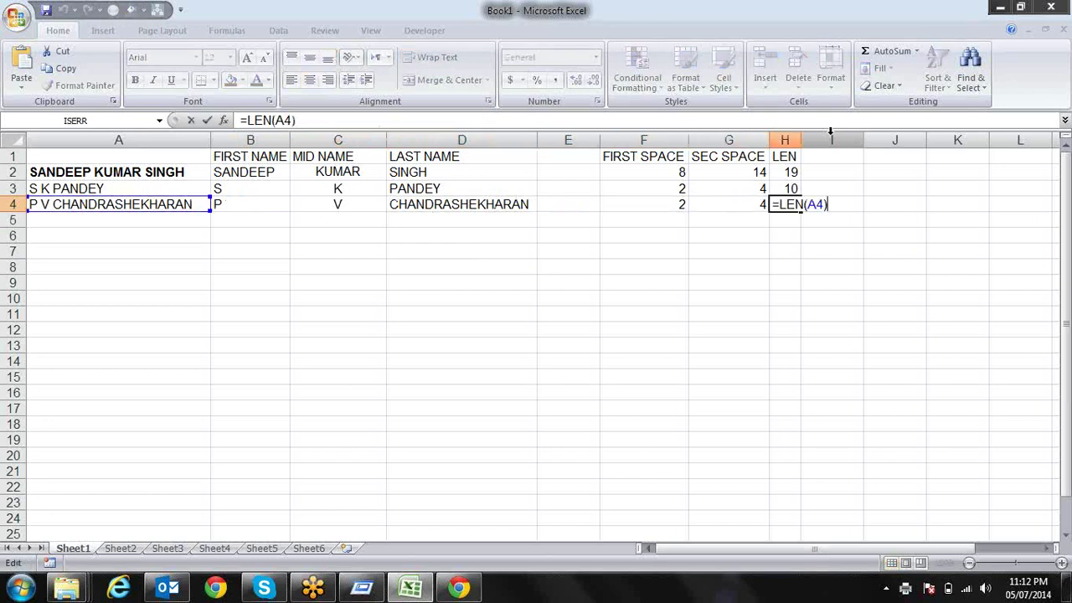
{"action": "key", "text": "shift+Left"}
{"action": "key", "text": "shift+Left"}
{"action": "key", "text": "shift+Left"}
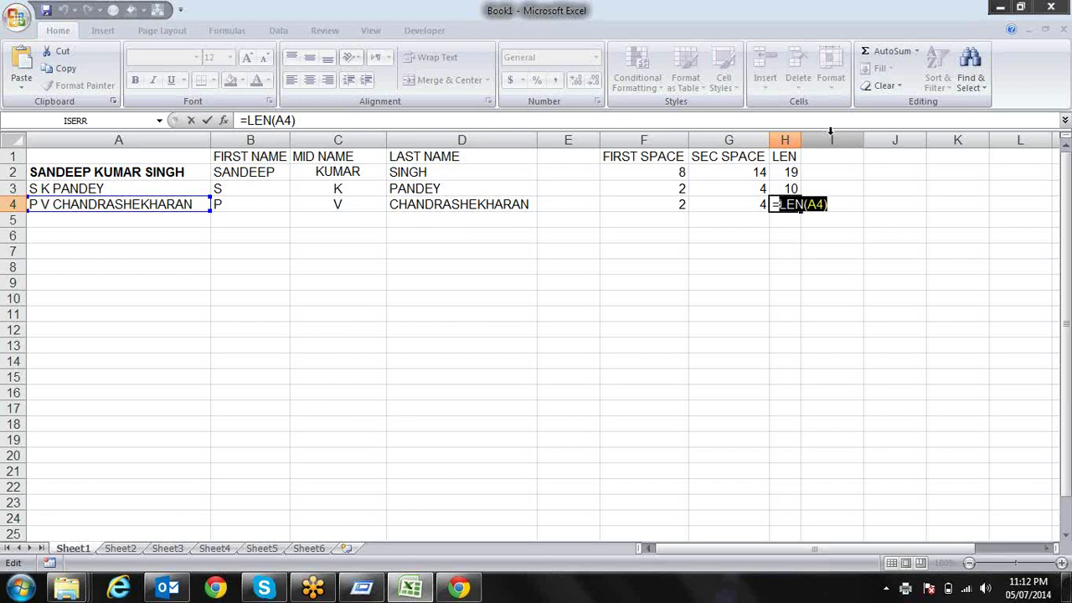
{"action": "key", "text": "shift+Tab"}
{"action": "key", "text": "Left"}
{"action": "key", "text": "Left"}
{"action": "key", "text": "Left"}
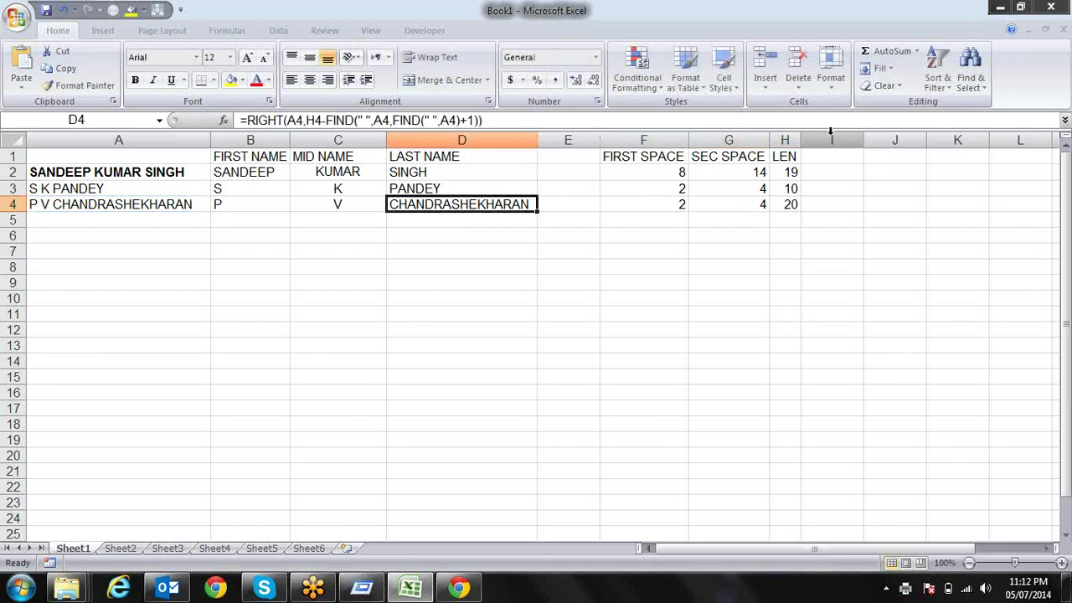
{"action": "key", "text": "Right"}
{"action": "key", "text": "ctrl+f"}
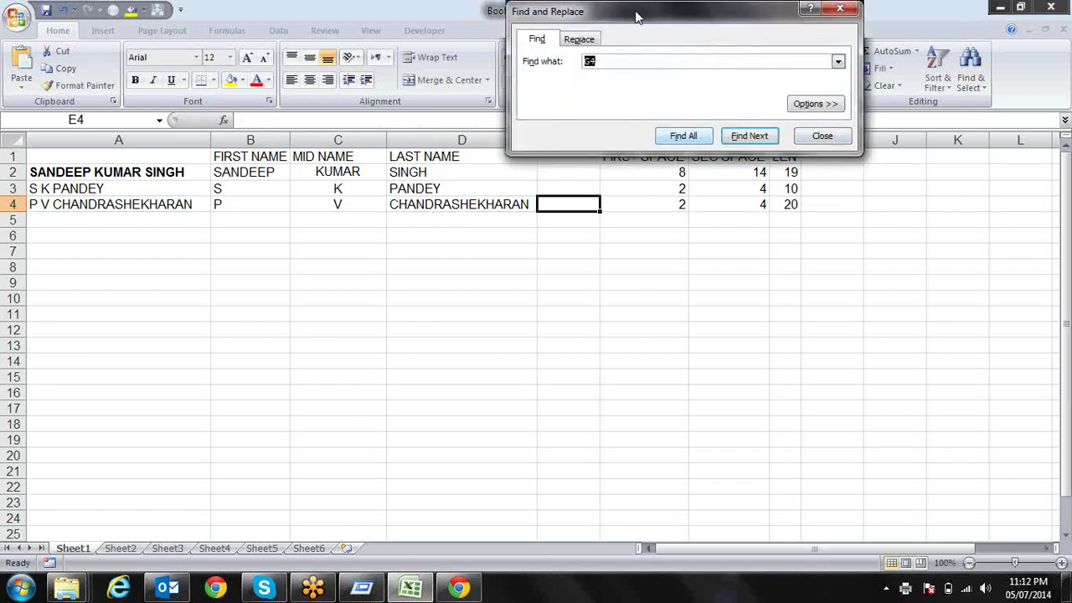
Step: Replace H4 with LEN(A4) in the name formulas and return to the sheet
{"action": "left_click", "coordinate": [589, 61]}
{"action": "key", "text": "BackSpace"}
{"action": "key", "text": "BackSpace"}
{"action": "type", "text": "H4"}
{"action": "left_click", "coordinate": [587, 39]}
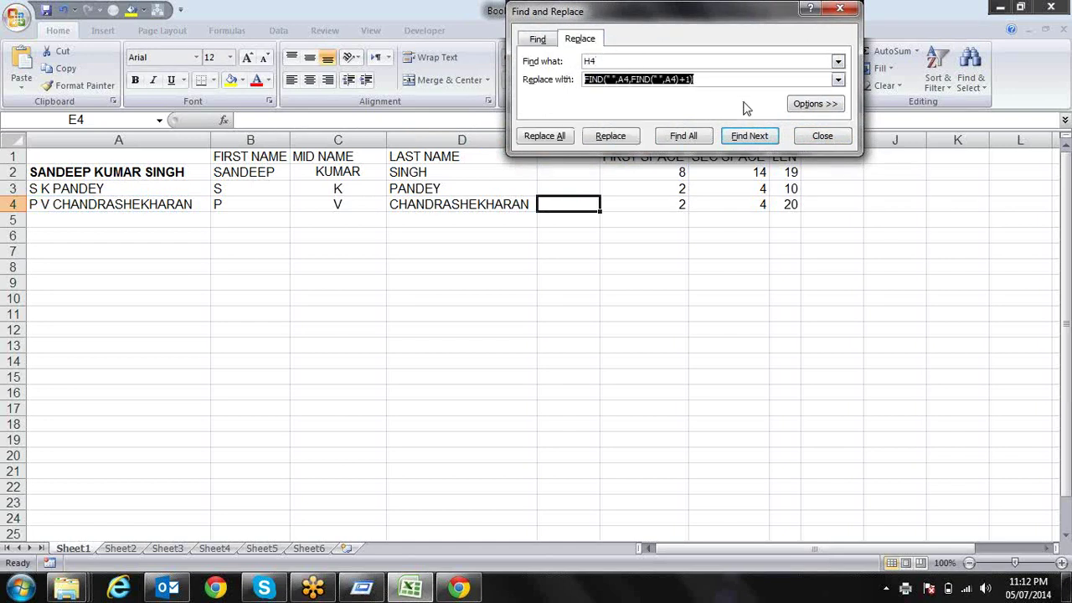
{"action": "type", "text": "LEN(A4)"}
{"action": "left_click", "coordinate": [559, 138]}
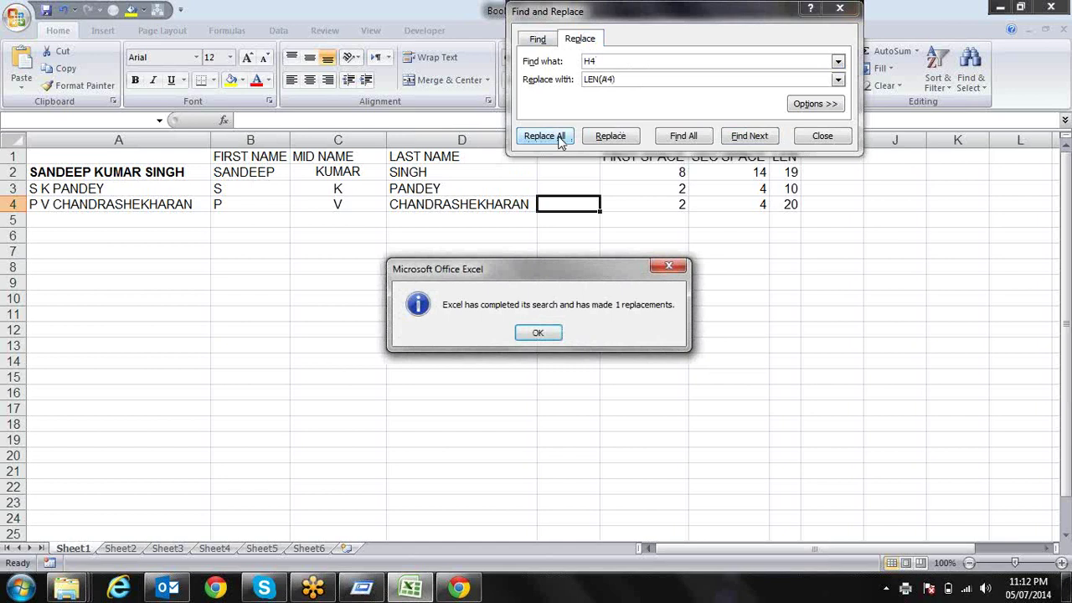
{"action": "key", "text": "Return"}
{"action": "key", "text": "Escape"}
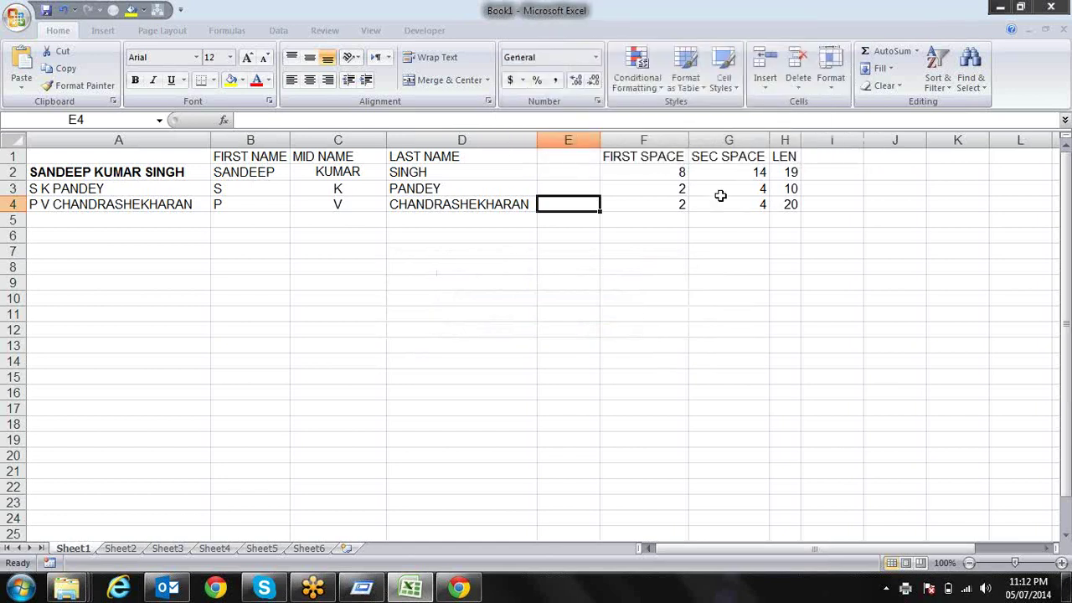
{"action": "left_click", "coordinate": [531, 204]}
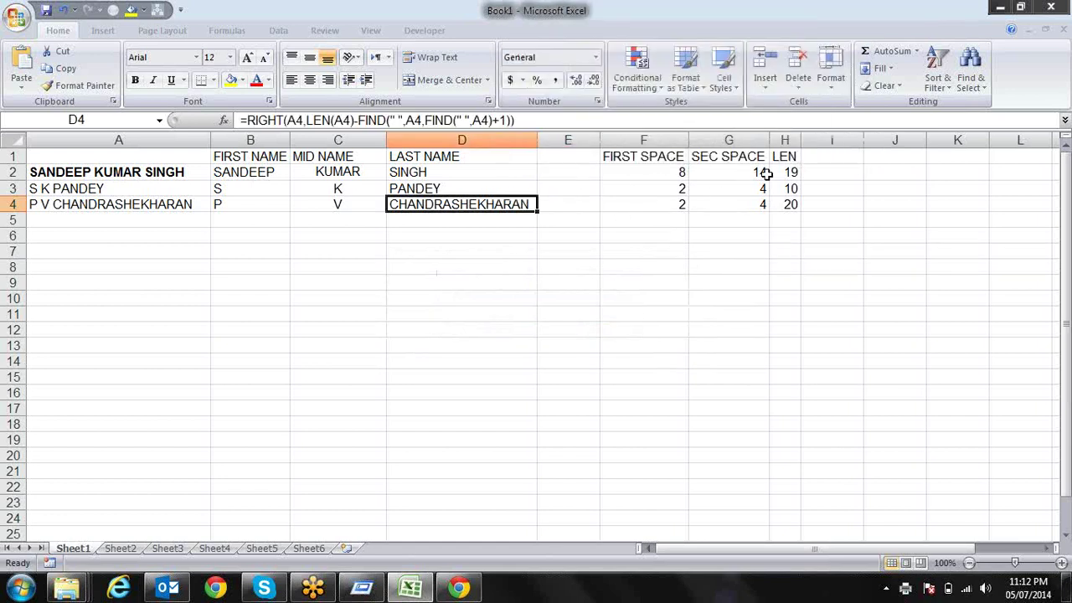
{"action": "key", "text": "Left"}
{"action": "key", "text": "Left"}
{"action": "key", "text": "Right"}
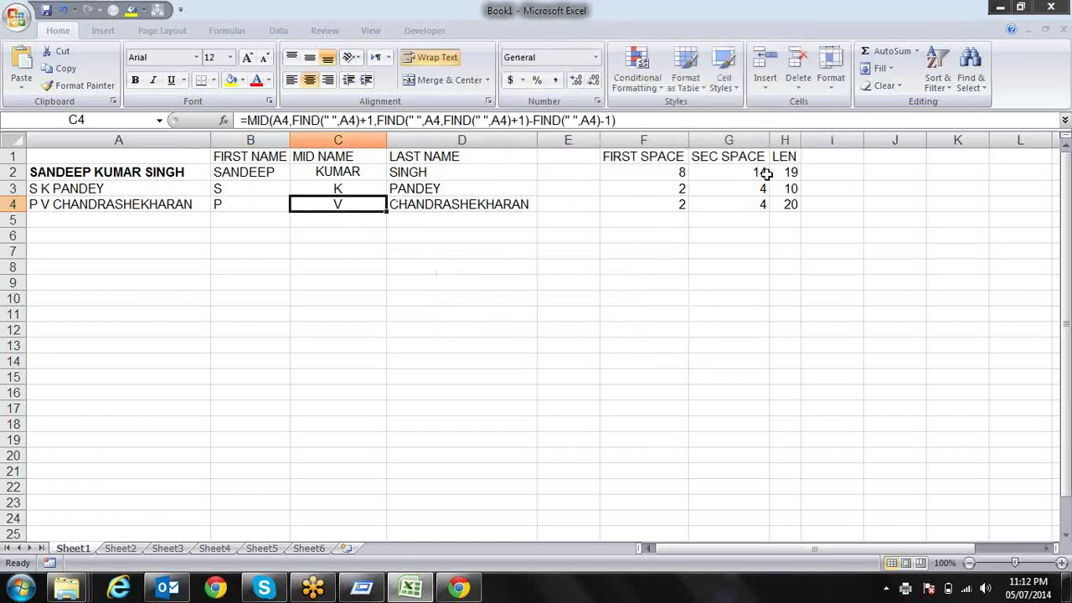
{"action": "key", "text": "Right"}
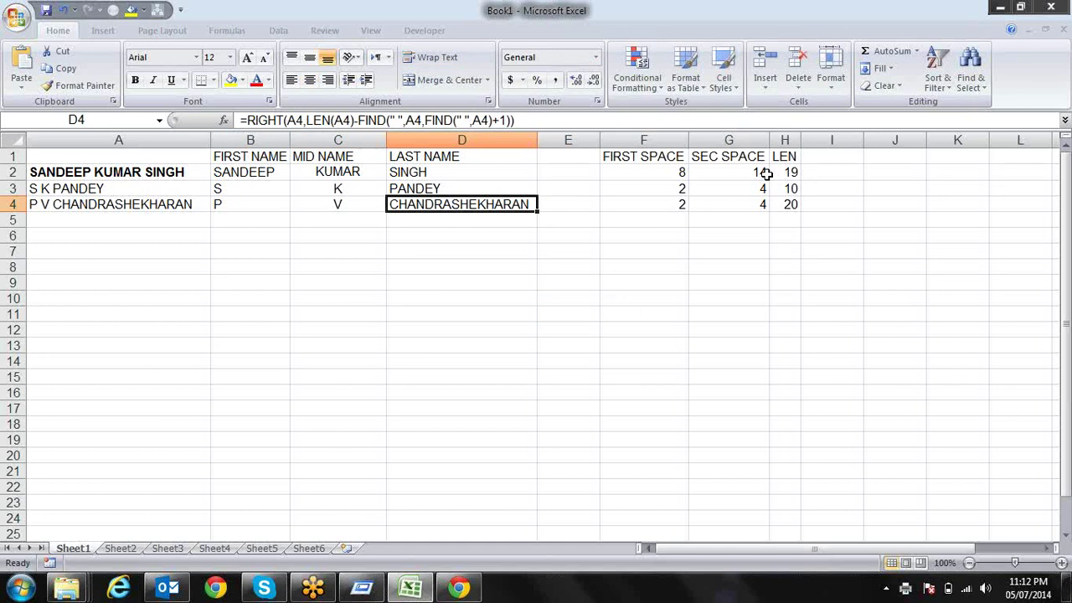
{"action": "key", "text": "Left"}
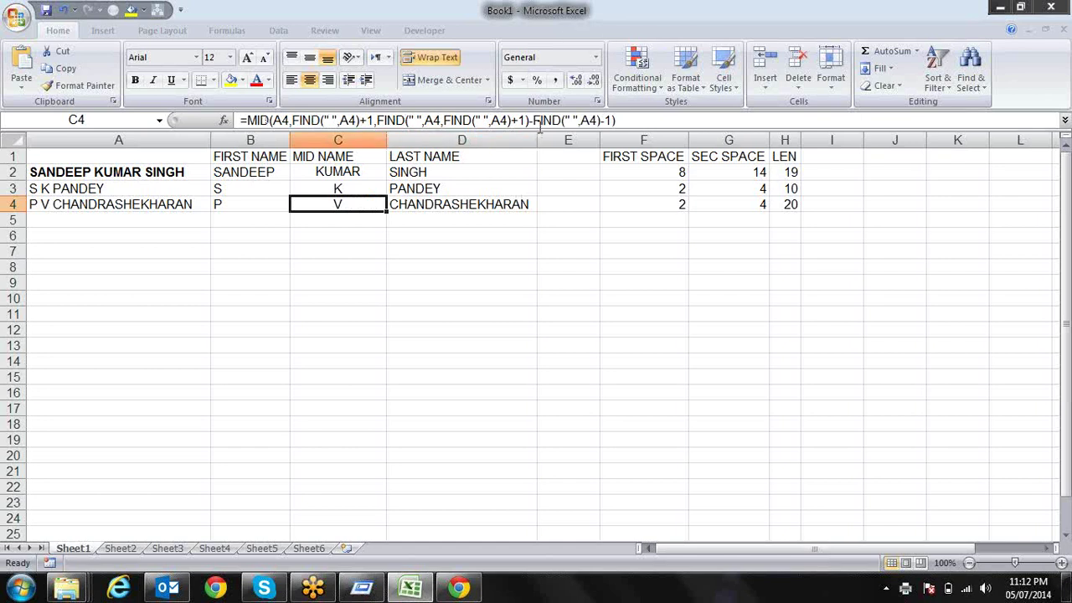
Step: Delete the helper values in F4:H4
{"action": "left_click", "coordinate": [683, 207]}
{"action": "left_click_drag", "start_coordinate": [663, 202], "coordinate": [791, 200]}
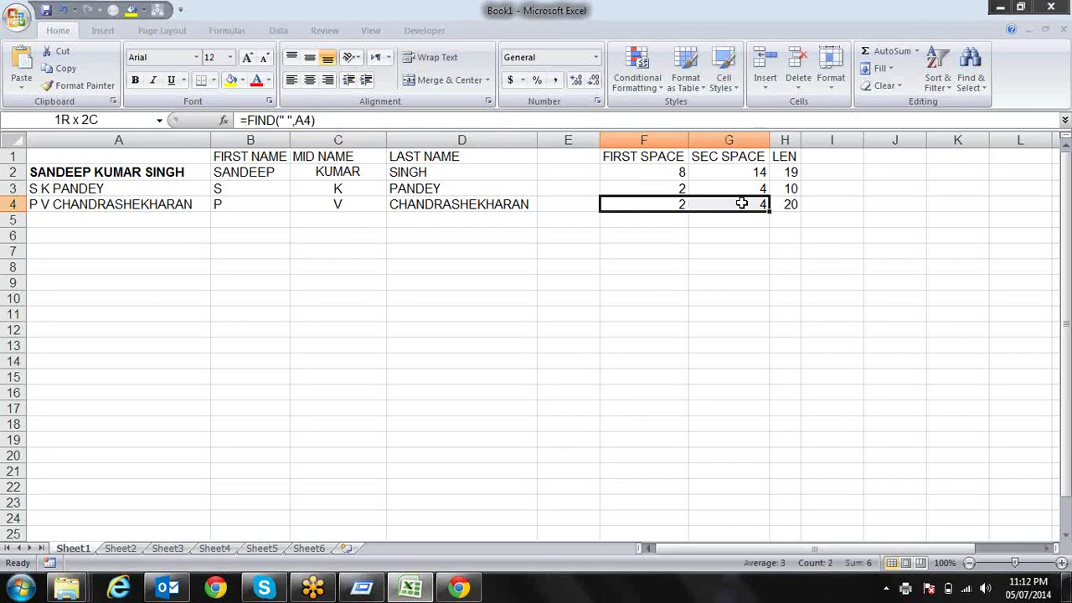
{"action": "key", "text": "Delete"}
{"action": "key", "text": "Left"}
{"action": "key", "text": "Left"}
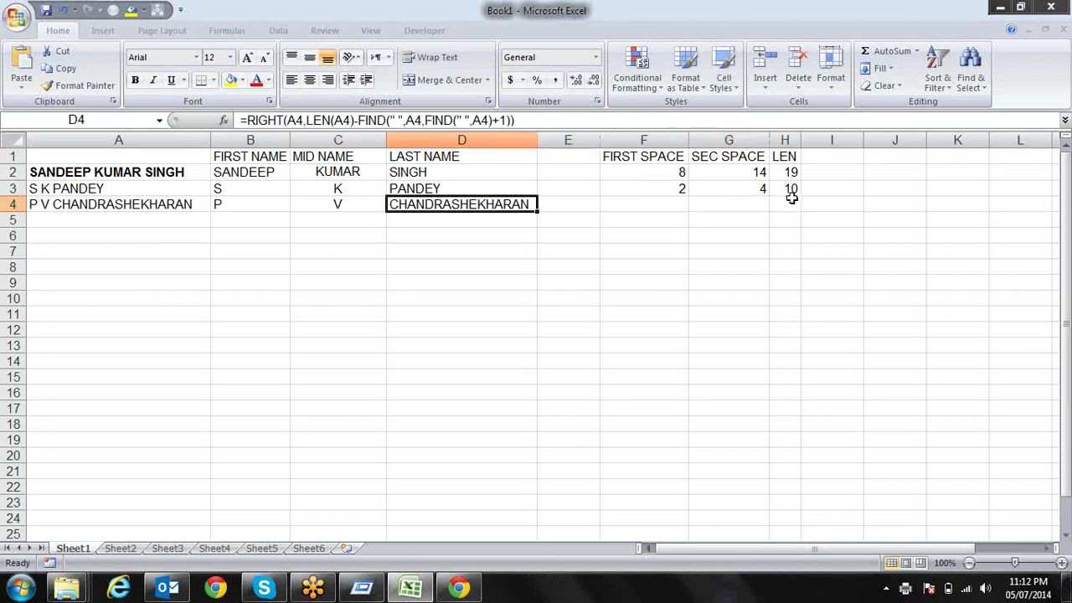
{"action": "key", "text": "Left"}
{"action": "key", "text": "Left"}
{"action": "key", "text": "Down"}
{"action": "key", "text": "Left"}
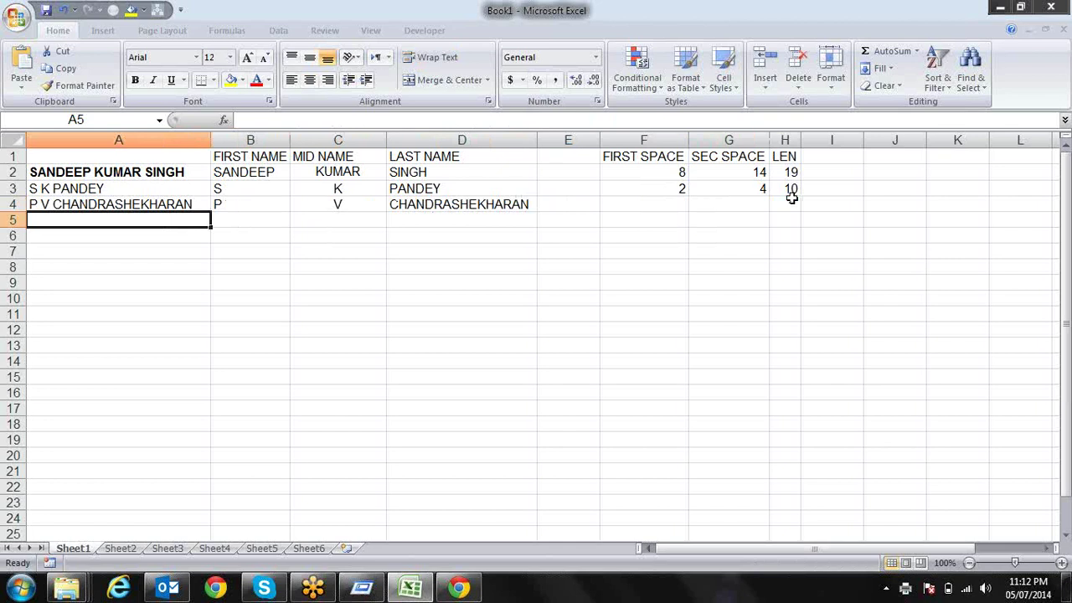
{"action": "type", "text": "S"}
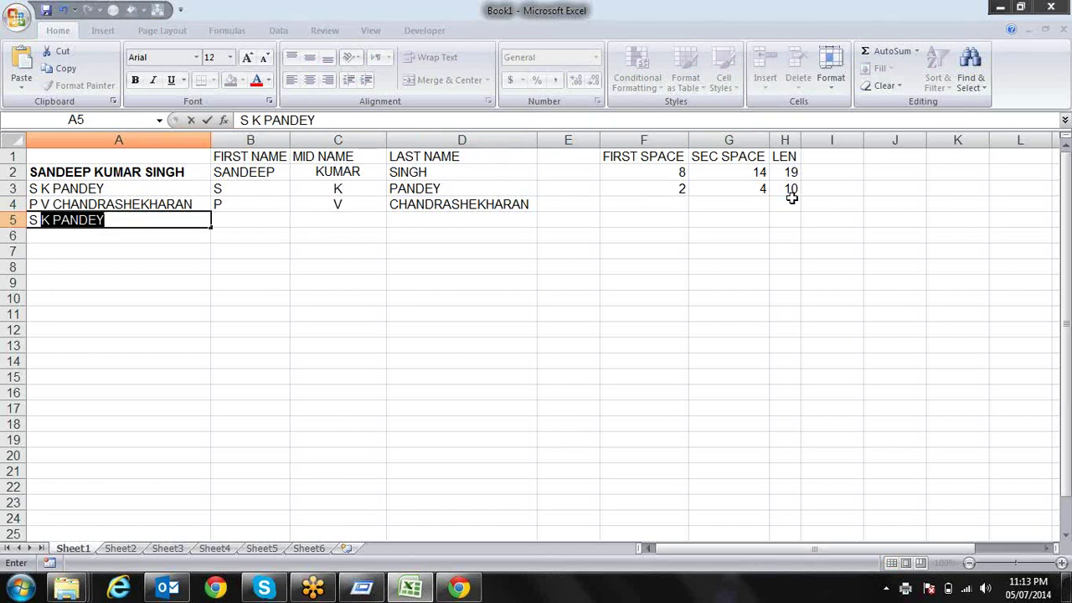
{"action": "type", "text": " K S"}
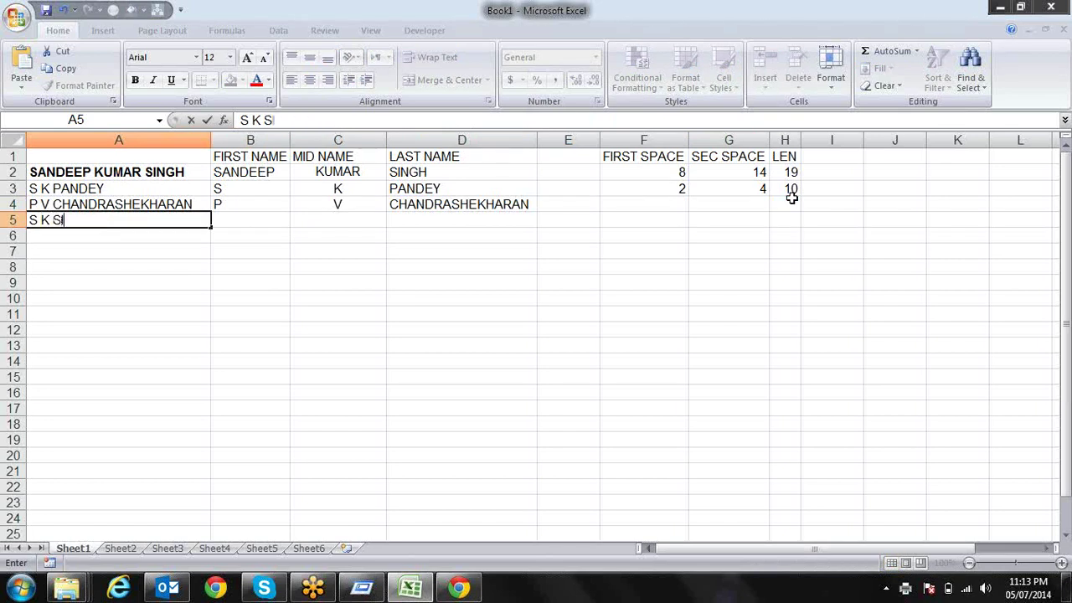
{"action": "type", "text": "INGH"}
Step: Commit S K SINGH and fill the split formulas into B5:D5, giving S, K and SINGH
{"action": "key", "text": "Right"}
{"action": "key", "text": "shift+Right"}
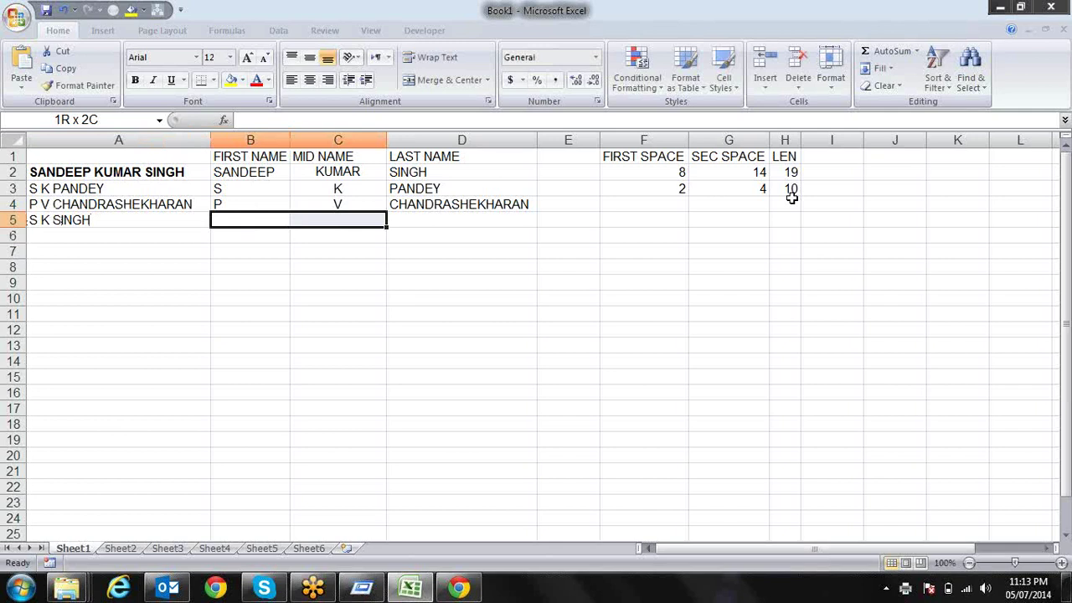
{"action": "key", "text": "shift+Right"}
{"action": "key", "text": "ctrl+d"}
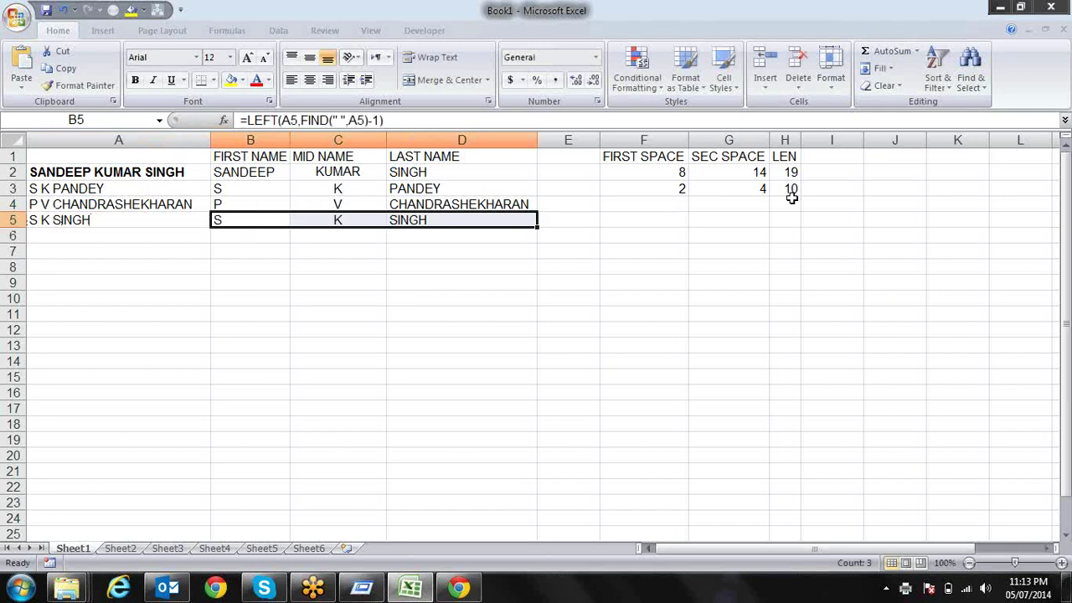
{"action": "key", "text": "Down"}
{"action": "key", "text": "Up"}
{"action": "key", "text": "Right"}
{"action": "key", "text": "Right"}
{"action": "key", "text": "Right"}
{"action": "key", "text": "Left"}
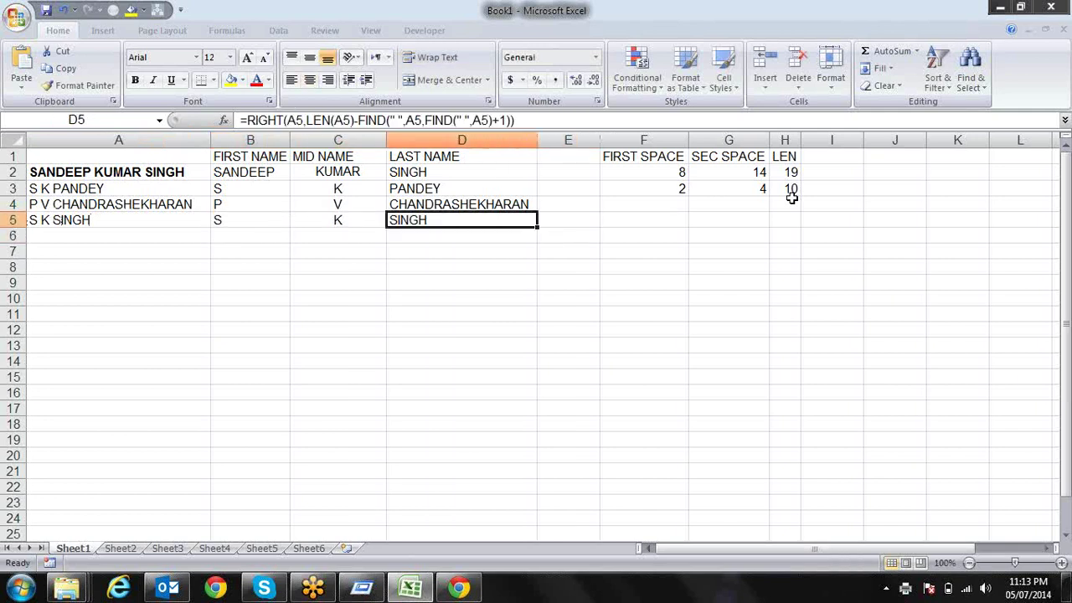
{"action": "key", "text": "Left"}
{"action": "key", "text": "Left"}
{"action": "key", "text": "Right"}
{"action": "key", "text": "Right"}
{"action": "key", "text": "Left"}
{"action": "key", "text": "Left"}
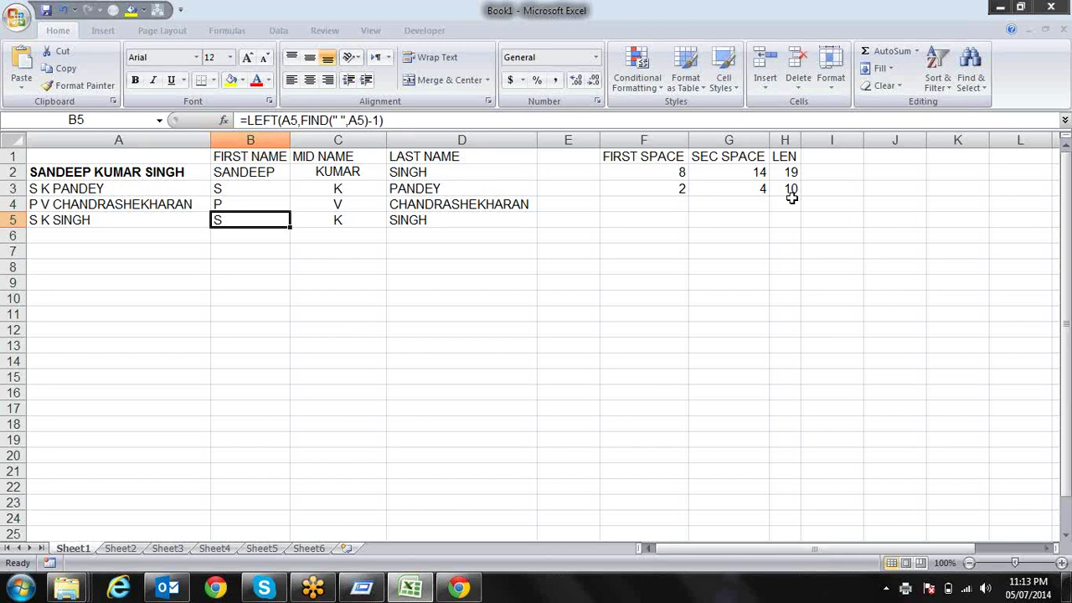
{"action": "left_click", "coordinate": [792, 198]}
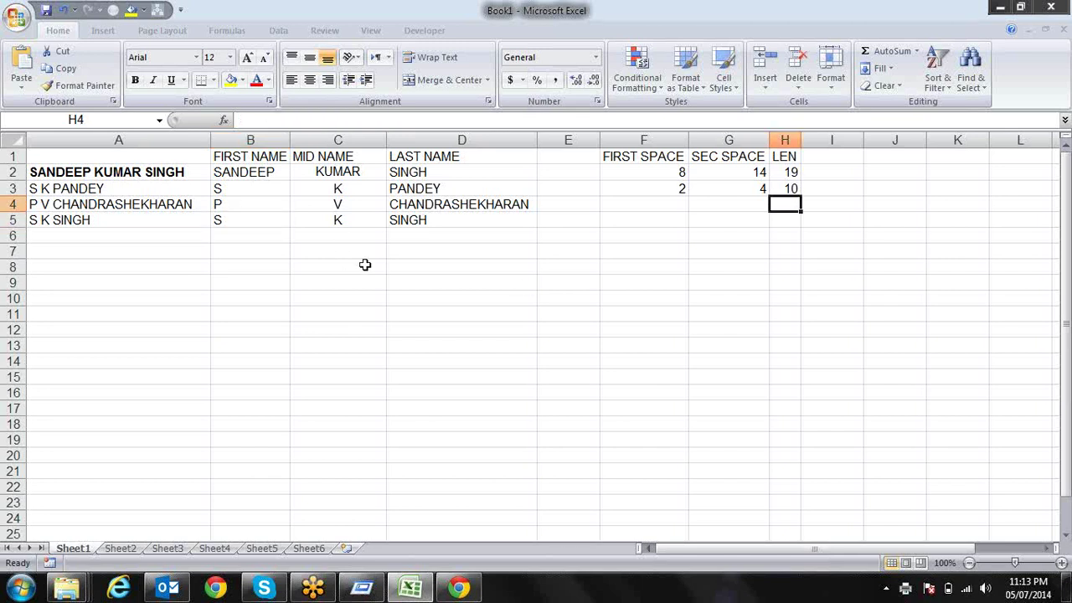
{"action": "left_click", "coordinate": [432, 219]}
{"action": "key", "text": "Left"}
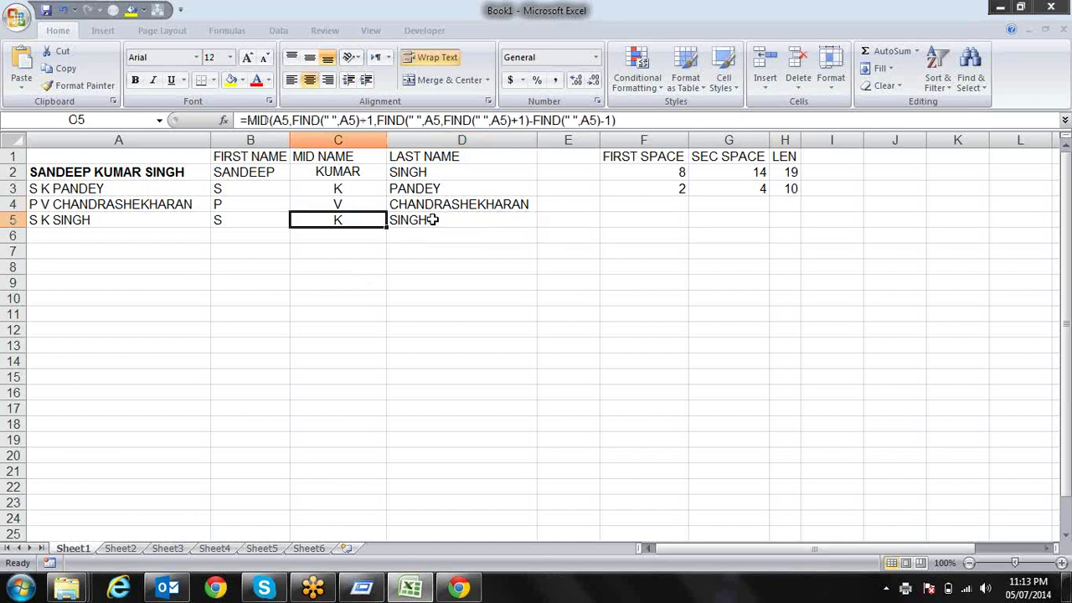
{"action": "key", "text": "Left"}
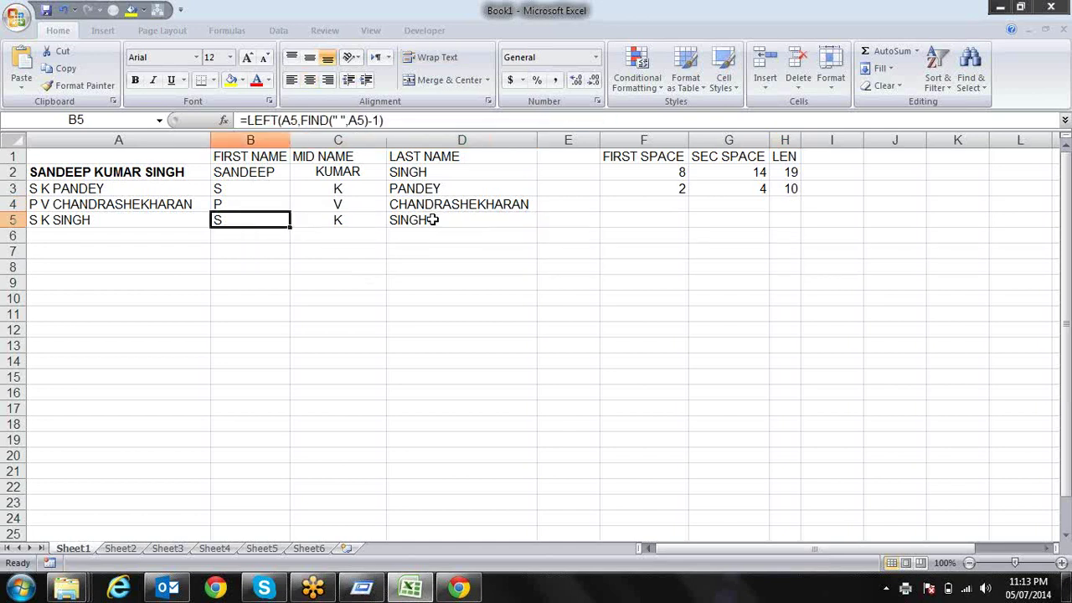
{"action": "key", "text": "Right"}
{"action": "key", "text": "Right"}
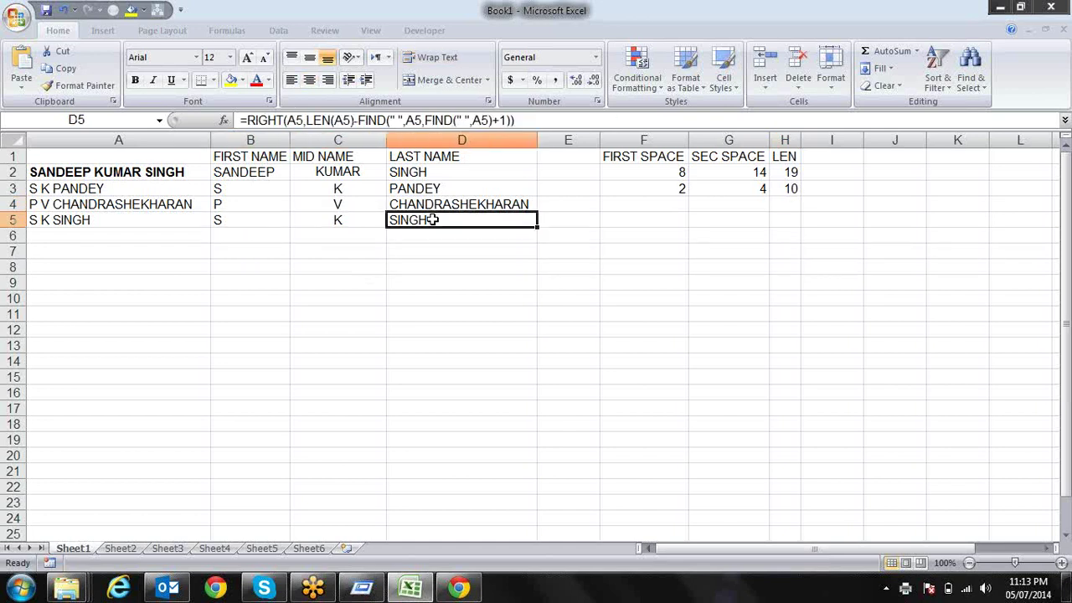
{"action": "key", "text": "Left"}
{"action": "key", "text": "Left"}
{"action": "key", "text": "Right"}
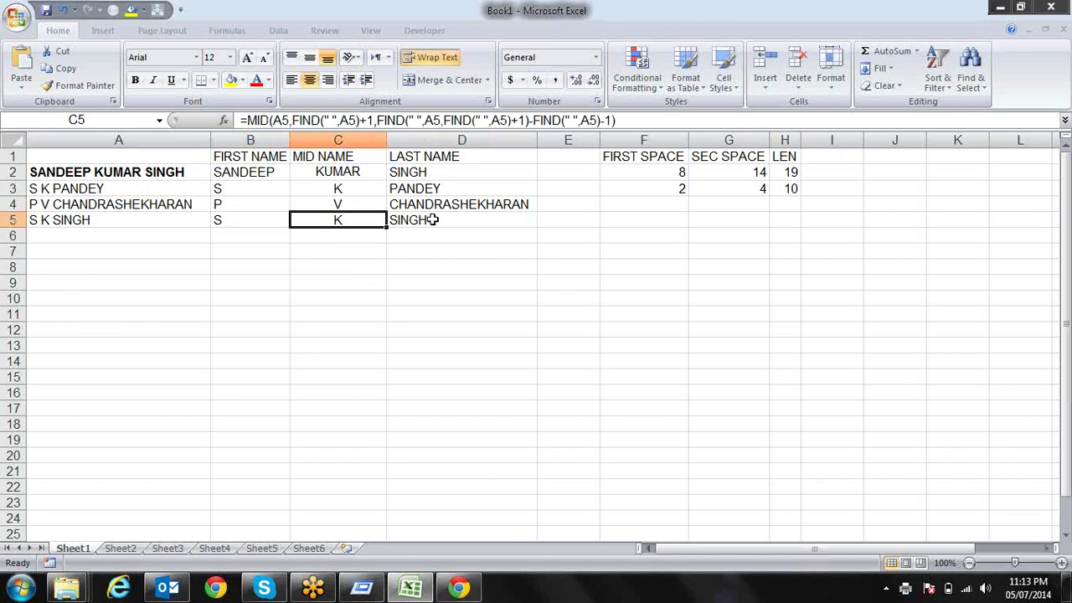
{"action": "key", "text": "Right"}
{"action": "key", "text": "Right"}
{"action": "key", "text": "Right"}
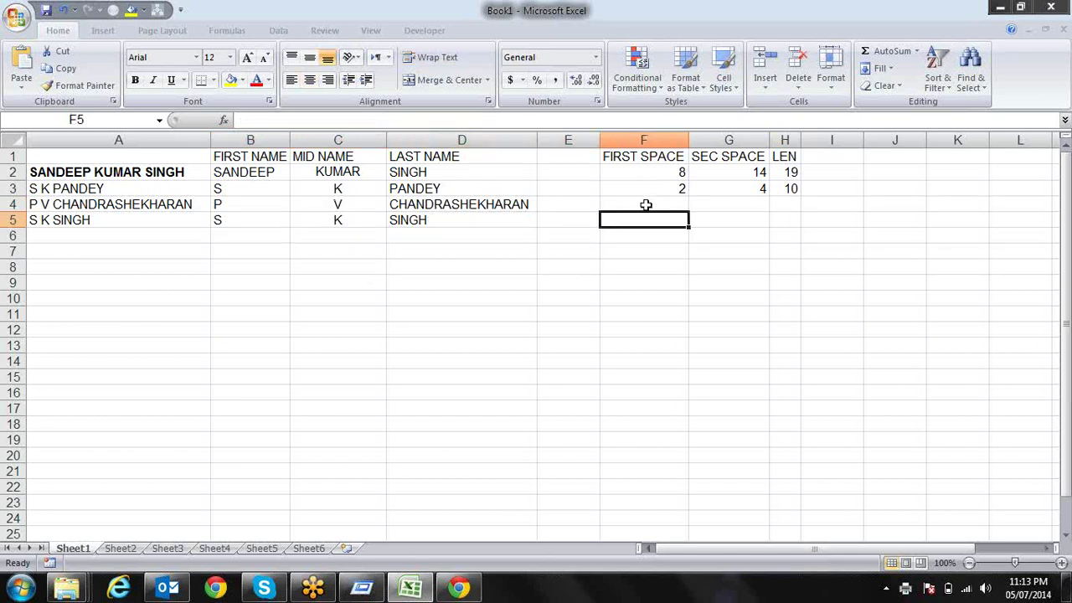
{"action": "left_click", "coordinate": [646, 205]}
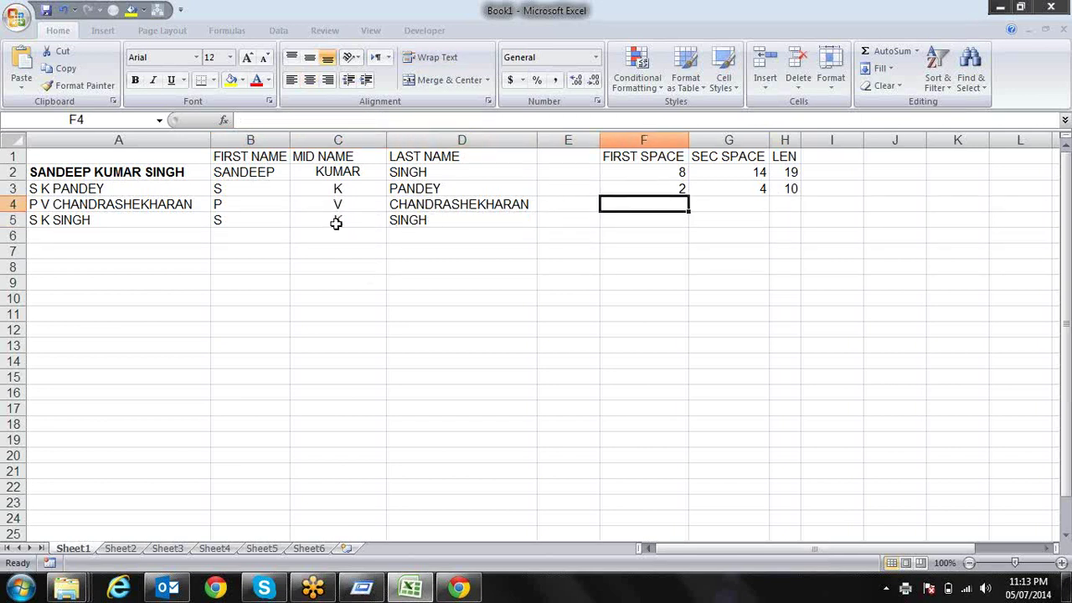
{"action": "left_click", "coordinate": [336, 222]}
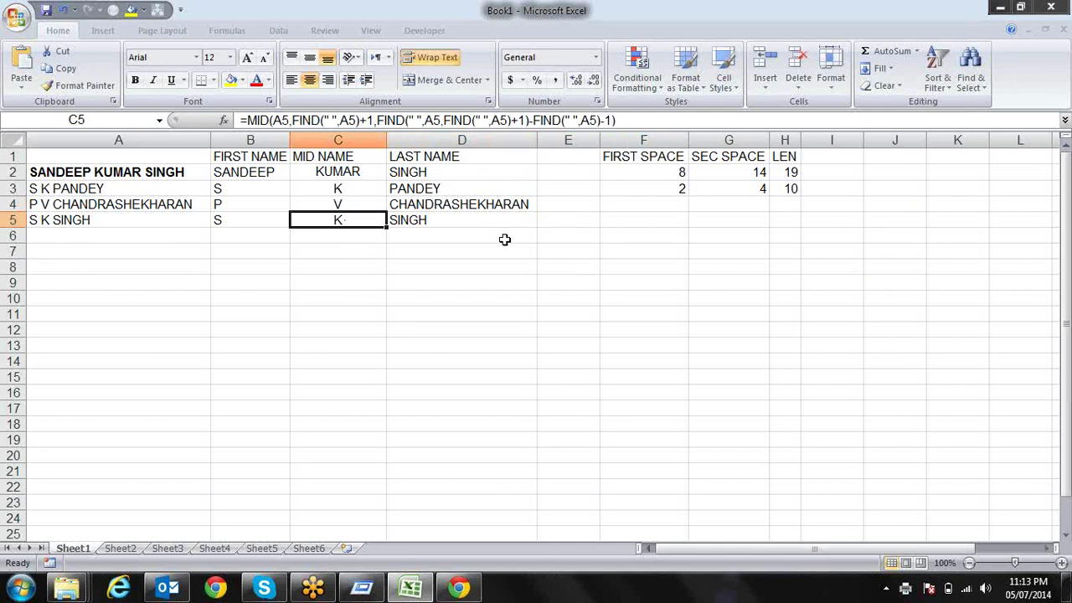
{"action": "key", "text": "Left"}
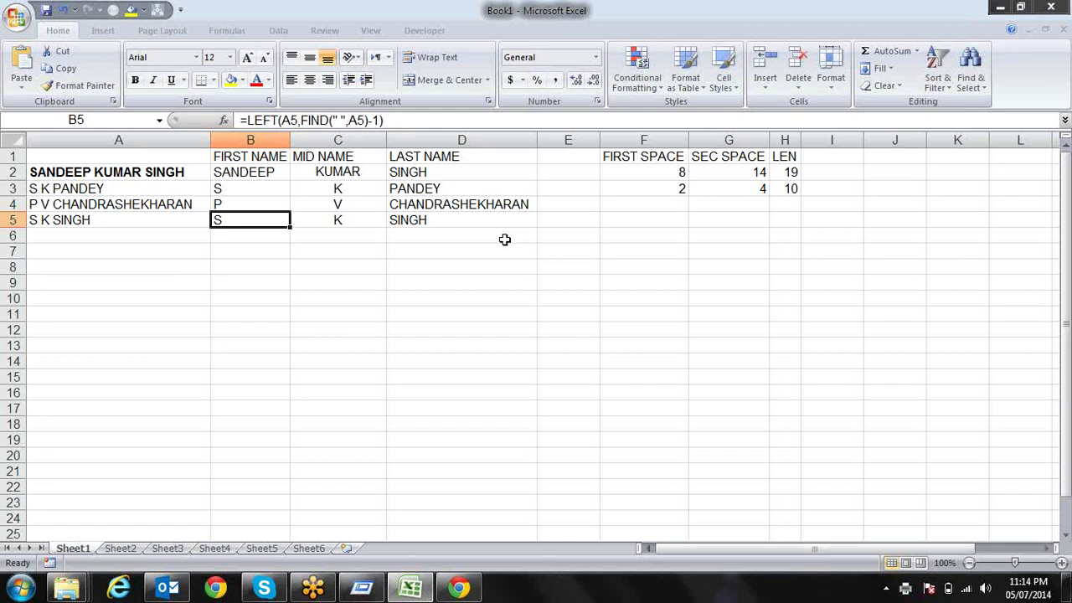
{"action": "key", "text": "Left"}
{"action": "key", "text": "Down"}
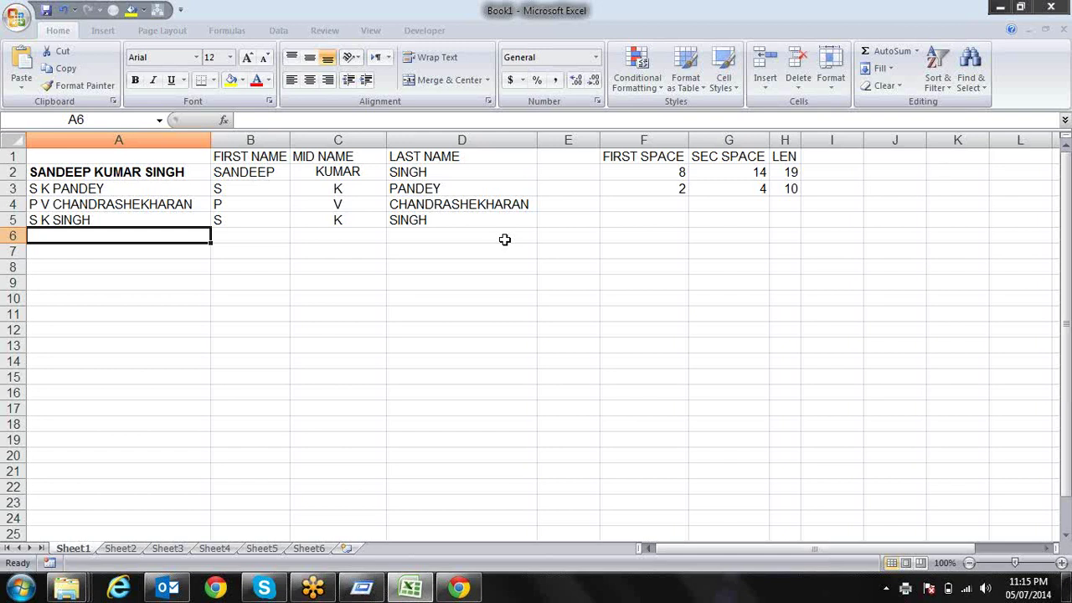
{"action": "left_click", "coordinate": [474, 240]}
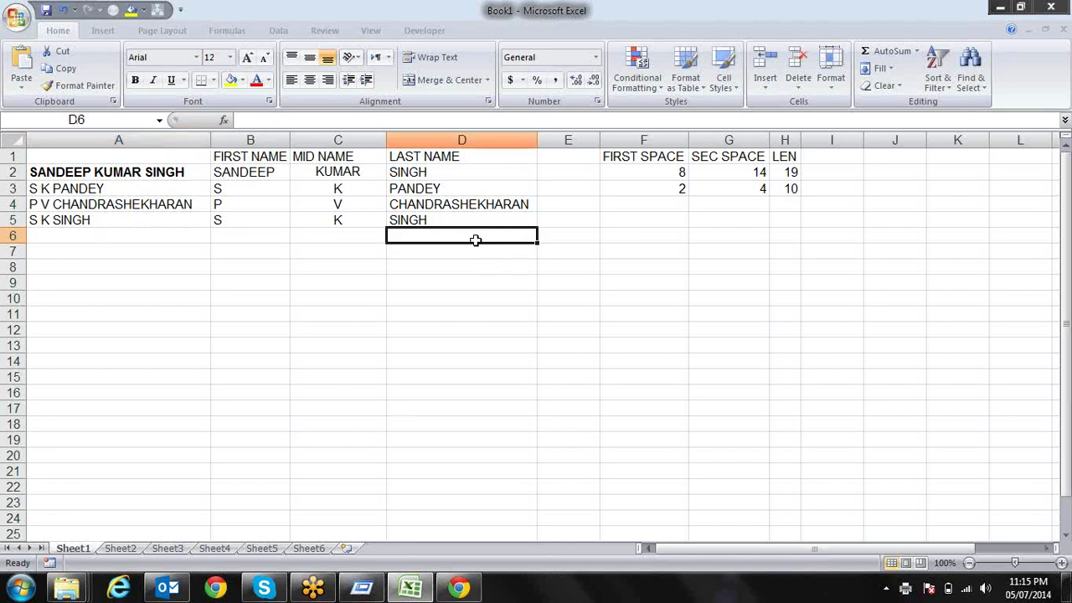
{"action": "key", "text": "Left"}
{"action": "key", "text": "Left"}
{"action": "key", "text": "Up"}
{"action": "key", "text": "Right"}
{"action": "key", "text": "Right"}
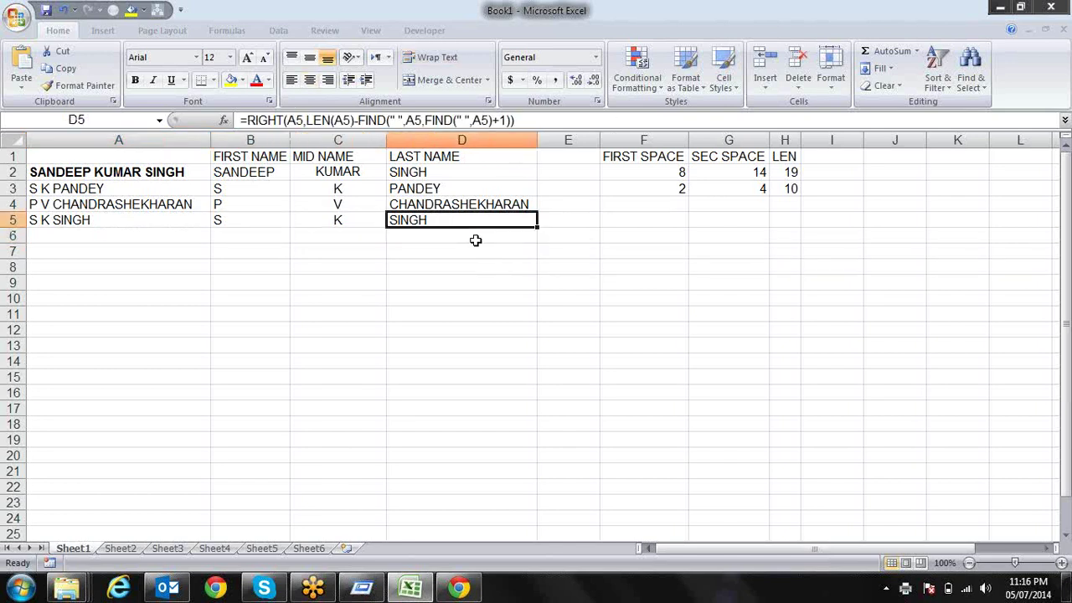
{"action": "key", "text": "Left"}
{"action": "key", "text": "Left"}
{"action": "key", "text": "Left"}
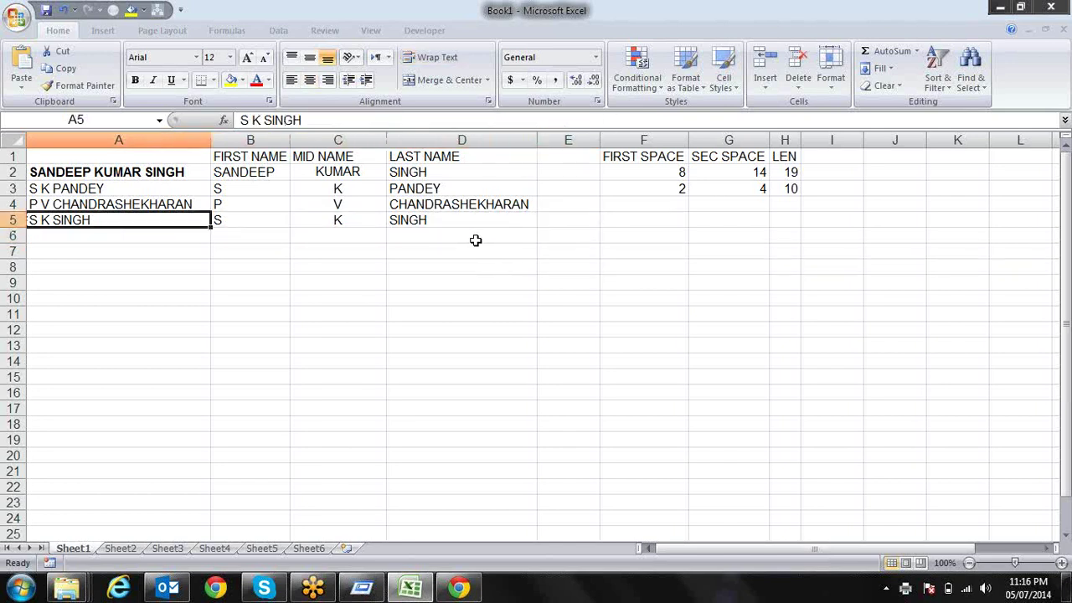
{"action": "key", "text": "Down"}
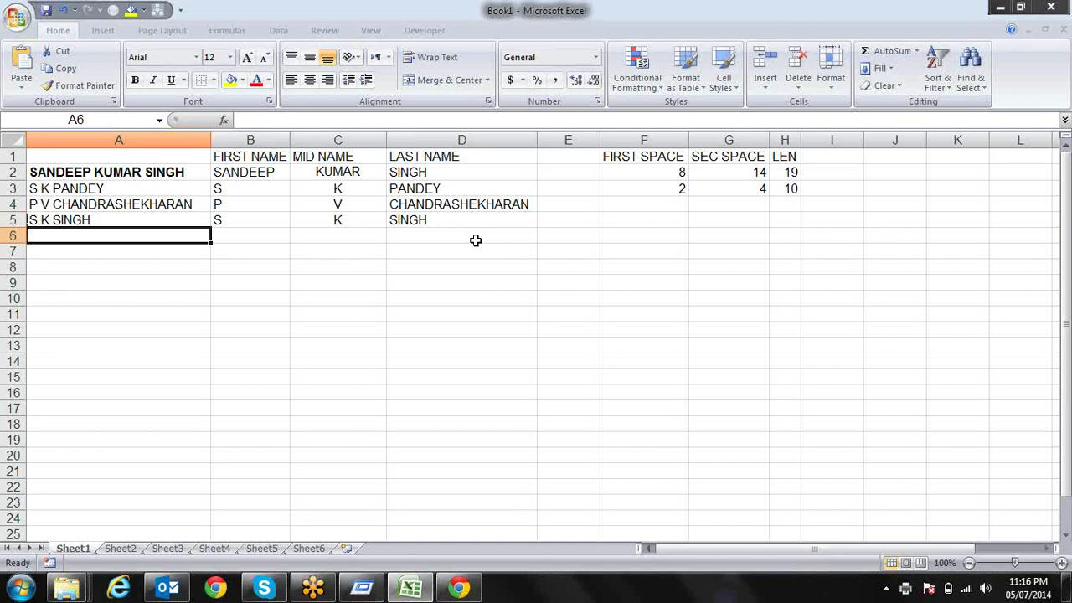
{"action": "type", "text": "SANDEEP "}
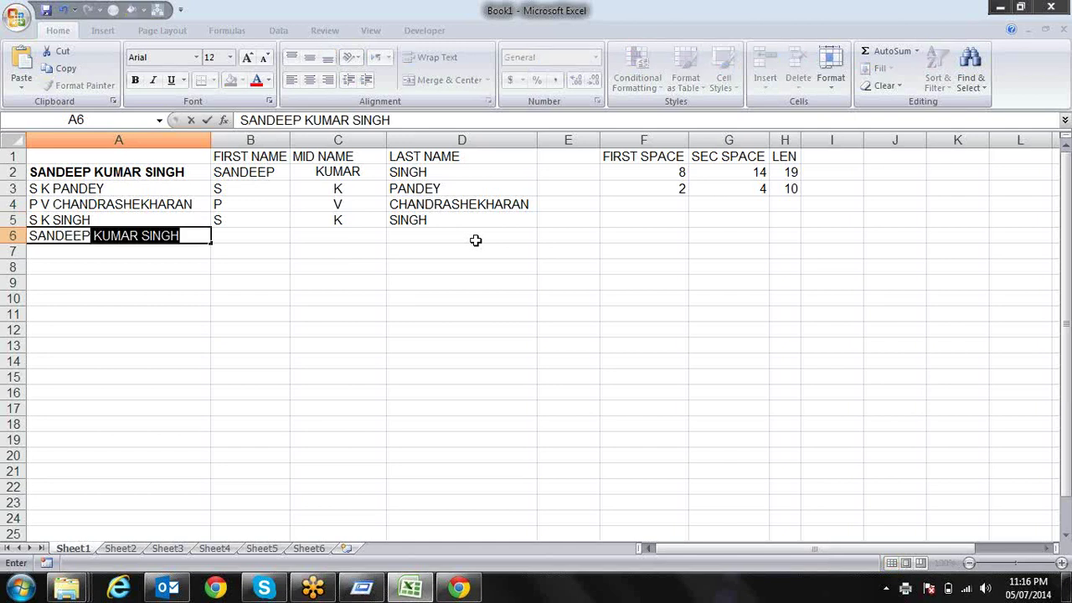
{"action": "type", "text": "SINGH"}
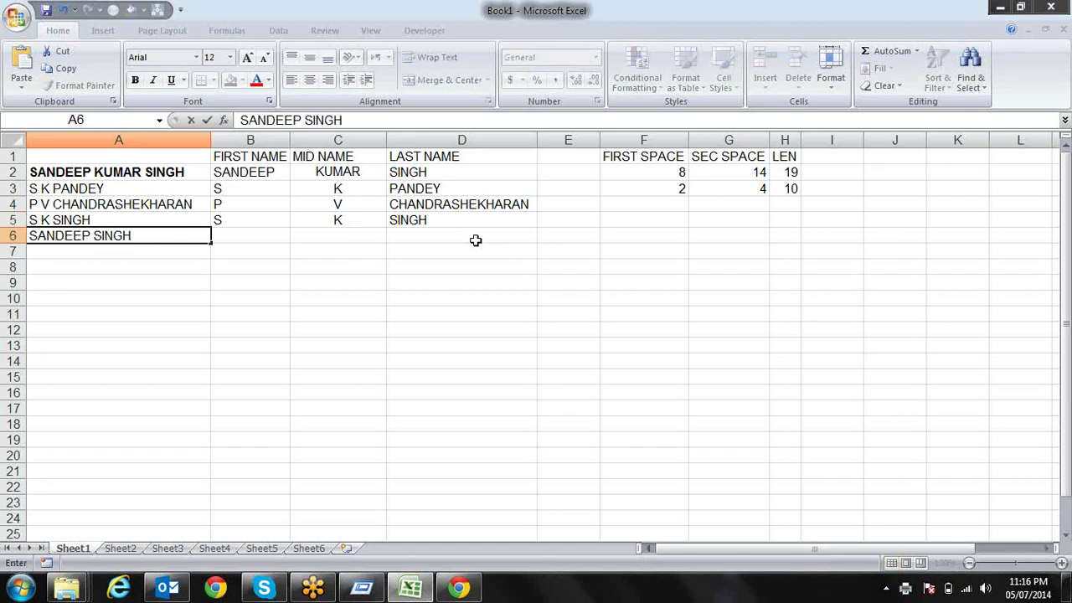
{"action": "key", "text": "Return"}
Step: Fill the name formulas down into B6:D6, giving SANDEEP and two #VALUE! errors
{"action": "key", "text": "Up"}
{"action": "key", "text": "Right"}
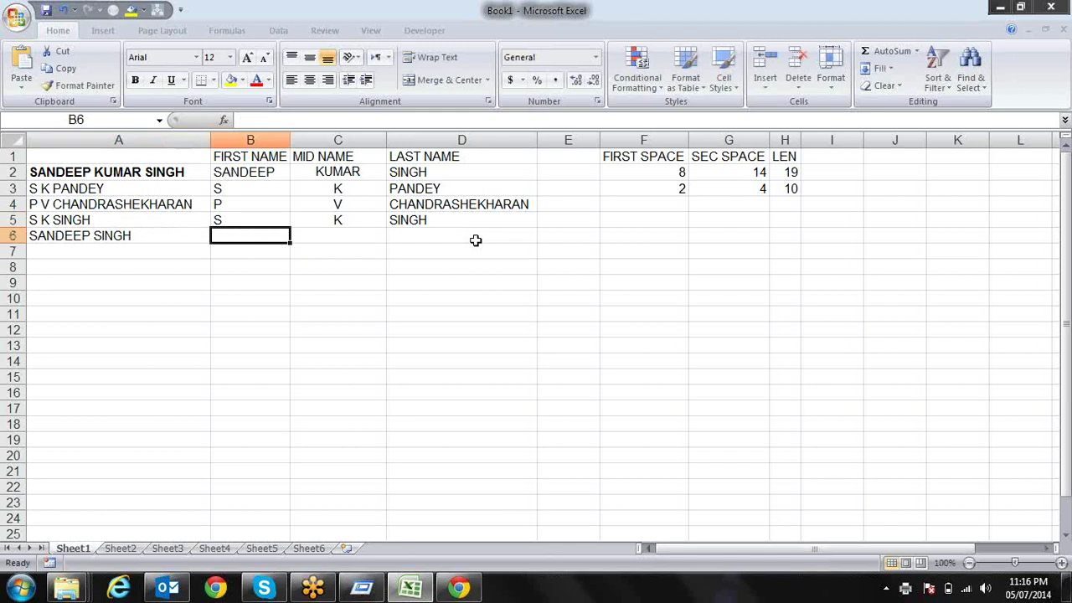
{"action": "key", "text": "shift+Right"}
{"action": "key", "text": "shift+Right"}
{"action": "key", "text": "ctrl+d"}
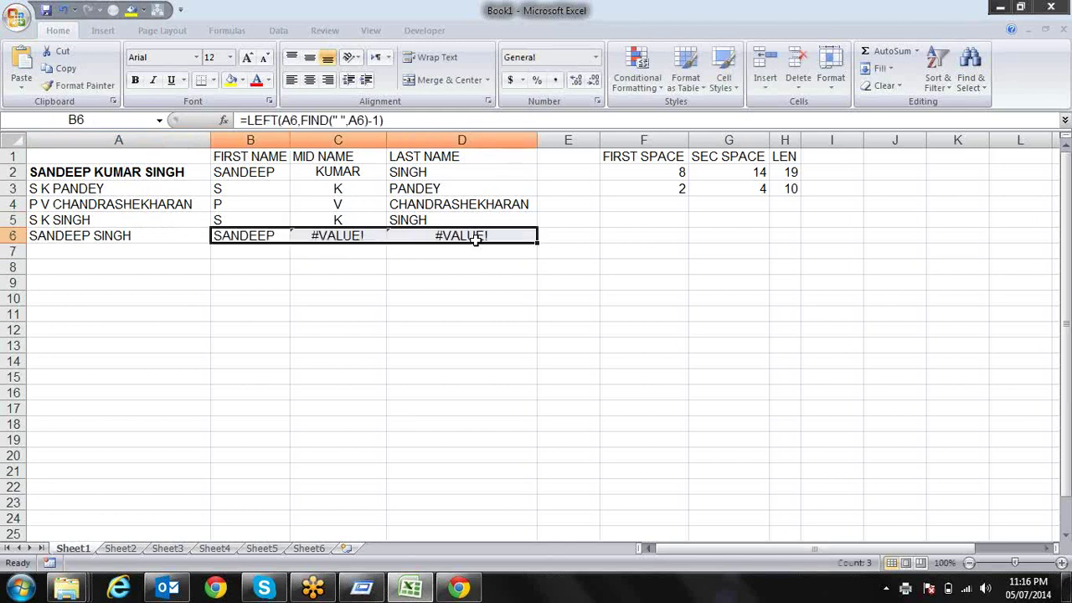
{"action": "key", "text": "Down"}
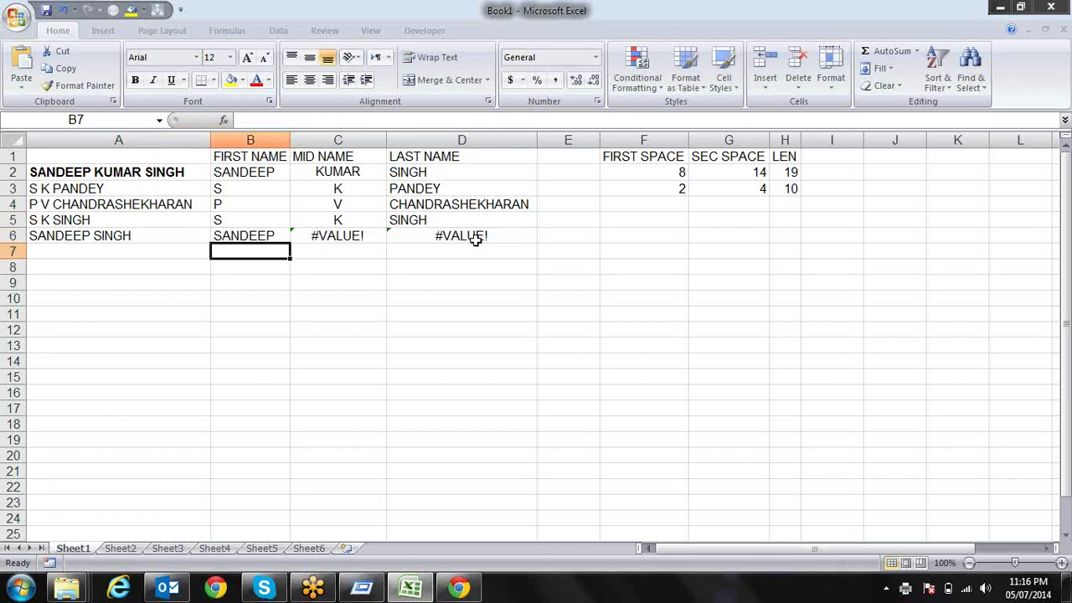
{"action": "key", "text": "Up"}
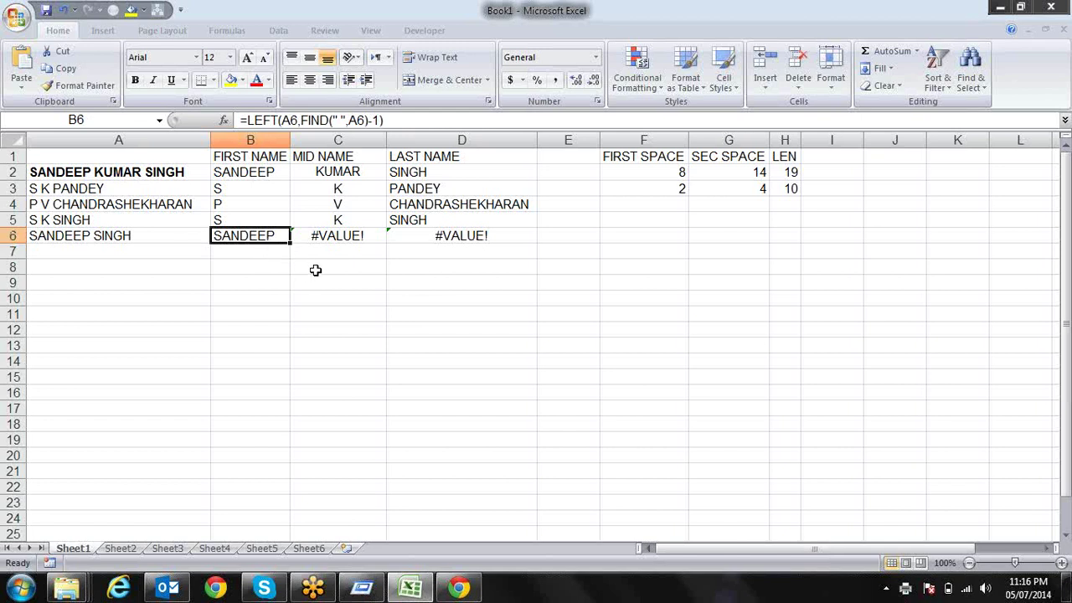
{"action": "left_click", "coordinate": [135, 236]}
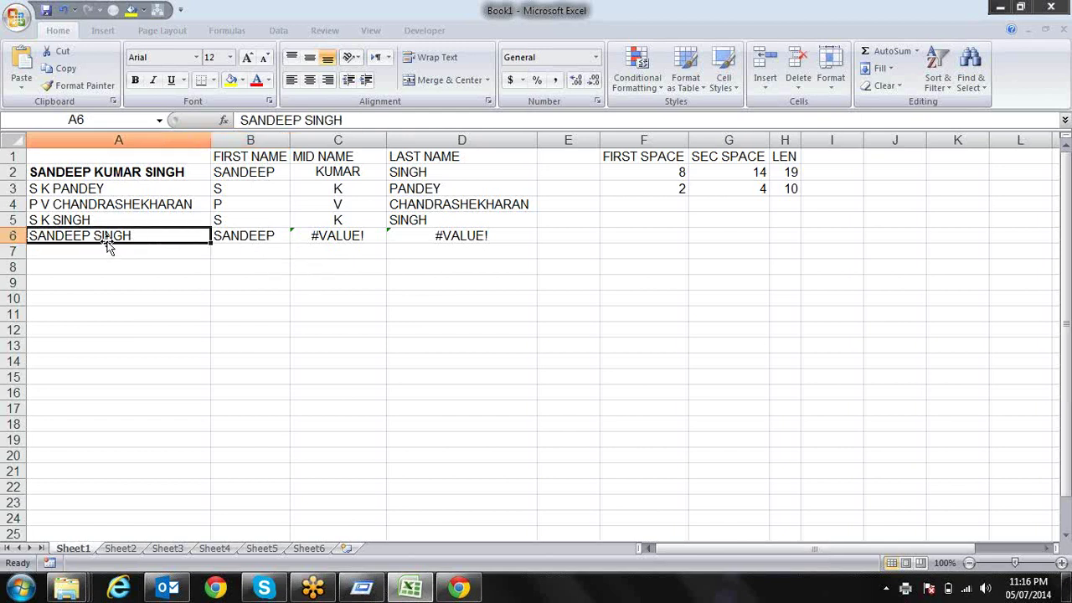
{"action": "key", "text": "Right"}
{"action": "key", "text": "Right"}
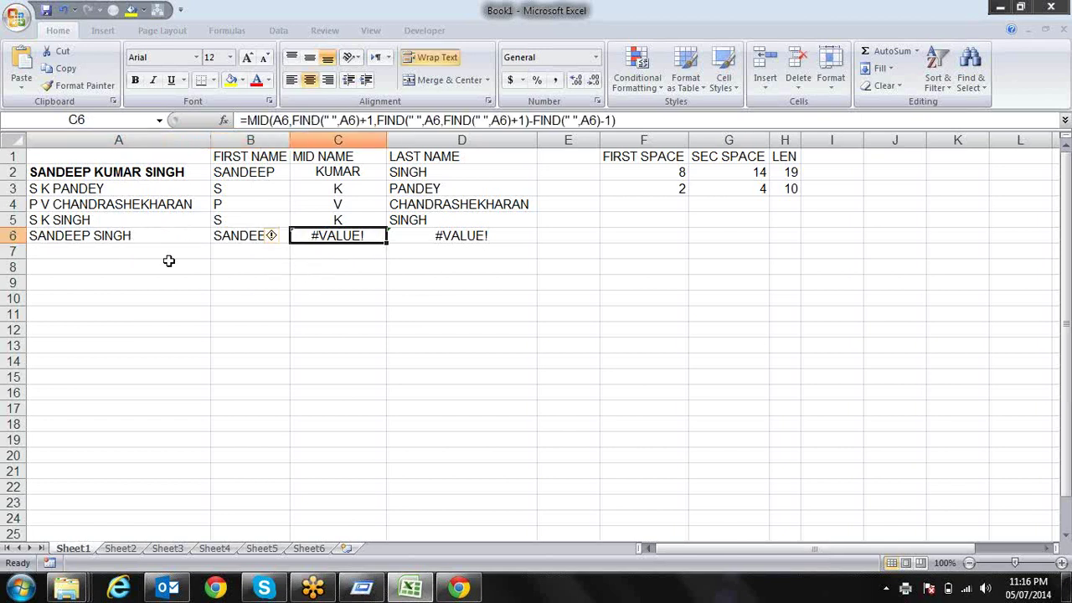
{"action": "key", "text": "Right"}
{"action": "key", "text": "Left"}
{"action": "left_click", "coordinate": [84, 235]}
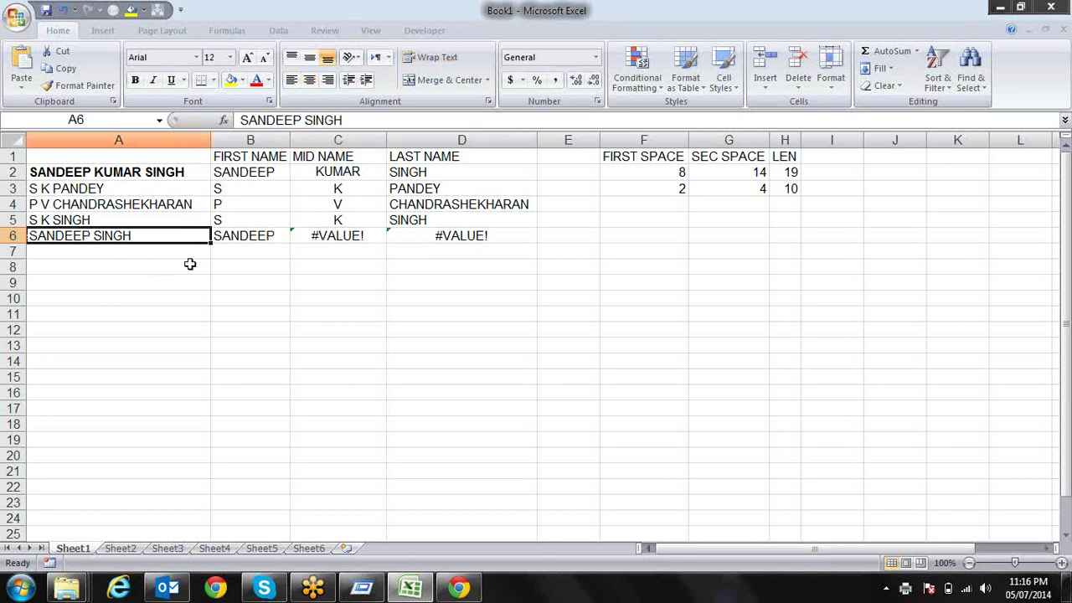
{"action": "left_click", "coordinate": [456, 237]}
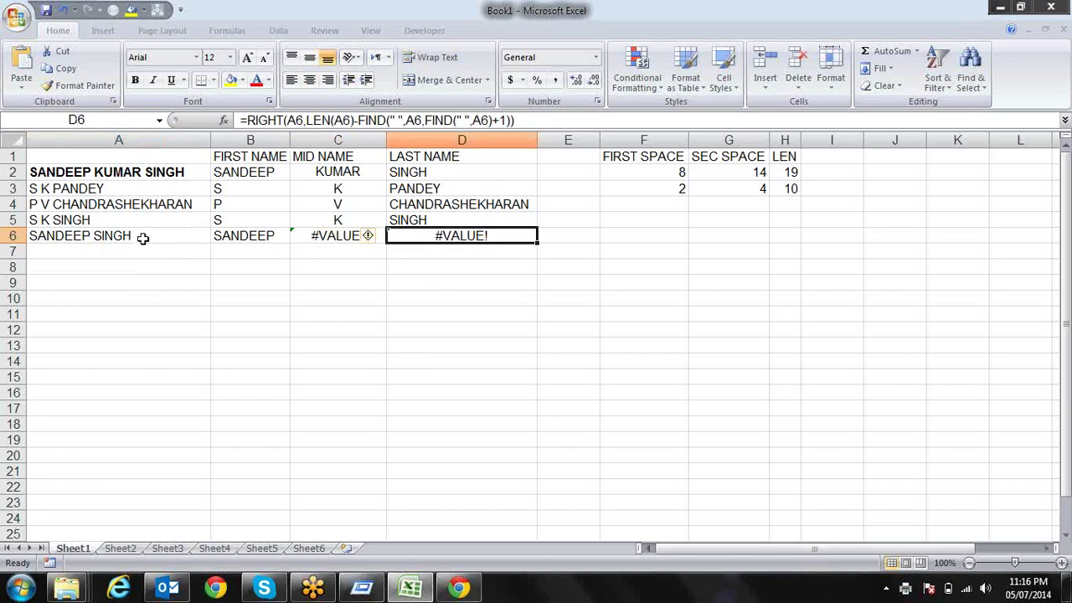
{"action": "left_click", "coordinate": [334, 235]}
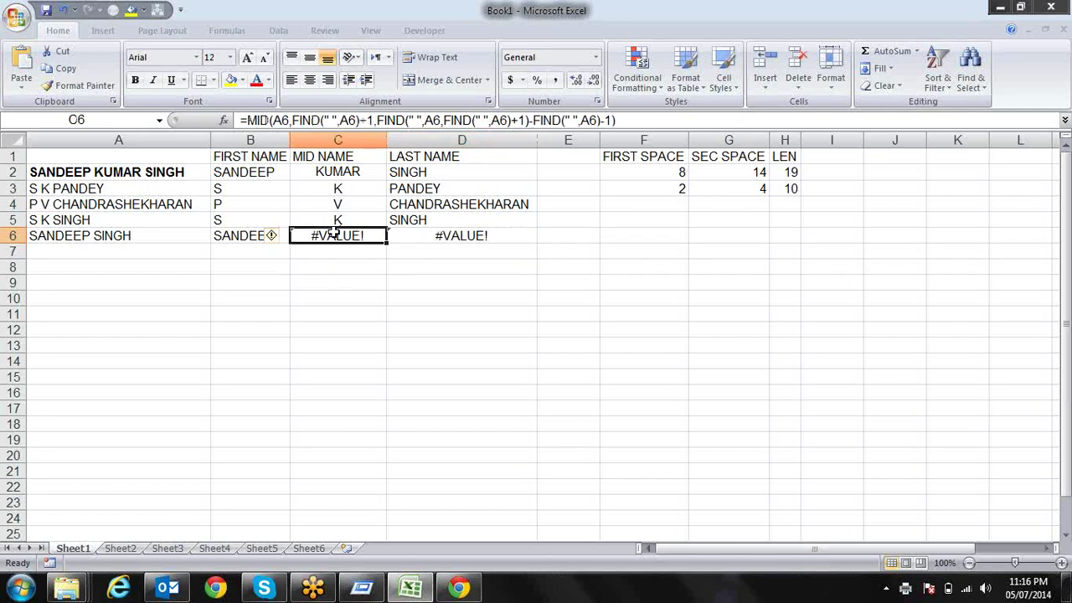
Step: Wrap C6's MID formula as IFERROR(...,"") so the middle name shows blank
{"action": "left_click", "coordinate": [245, 120]}
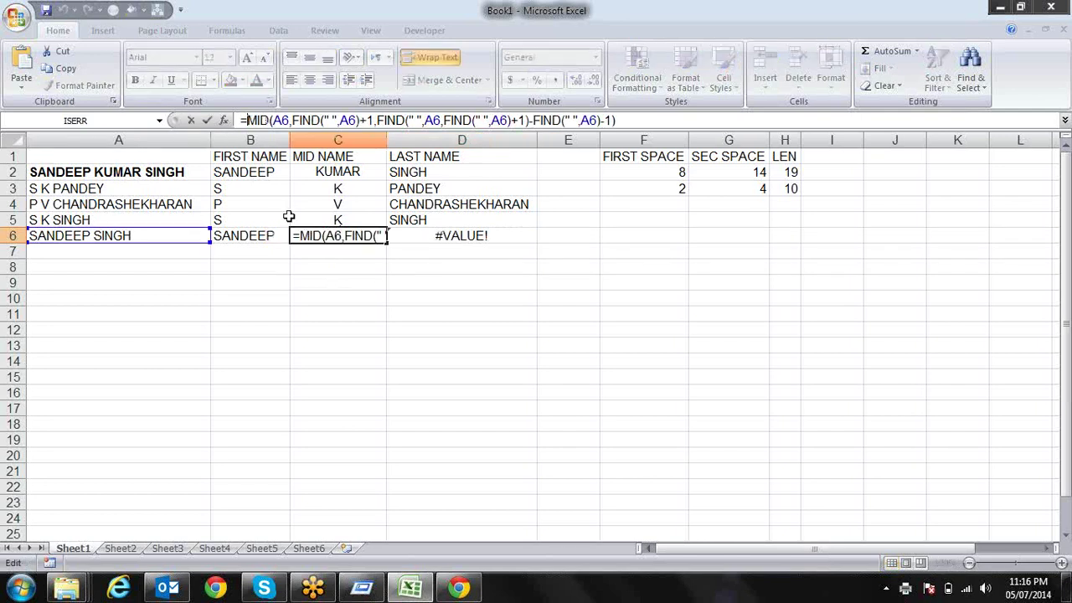
{"action": "type", "text": "IF"}
{"action": "key", "text": "Down"}
{"action": "key", "text": "Tab"}
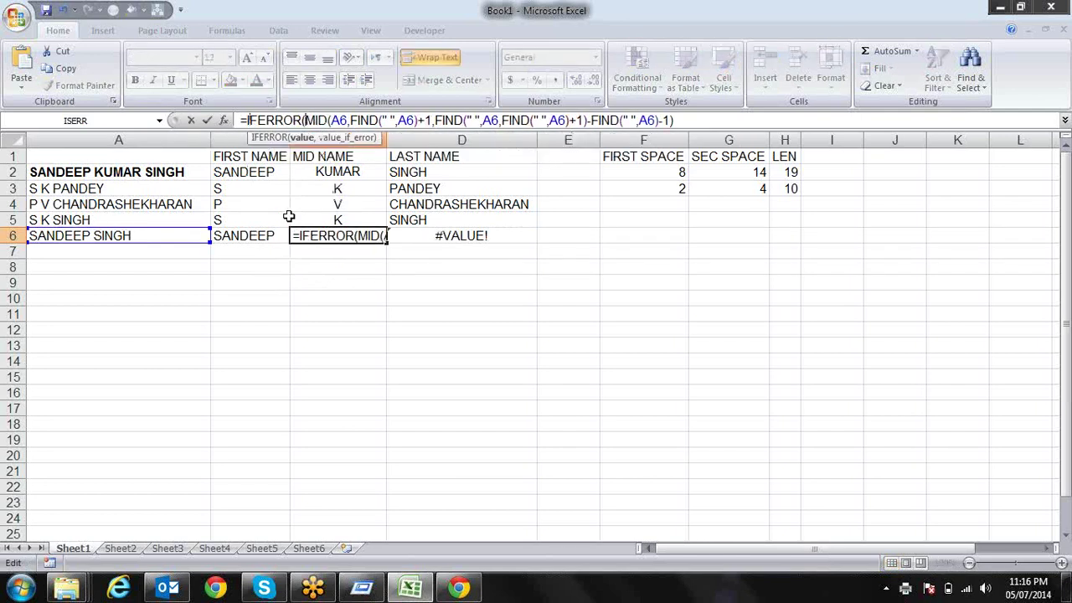
{"action": "left_click", "coordinate": [306, 139]}
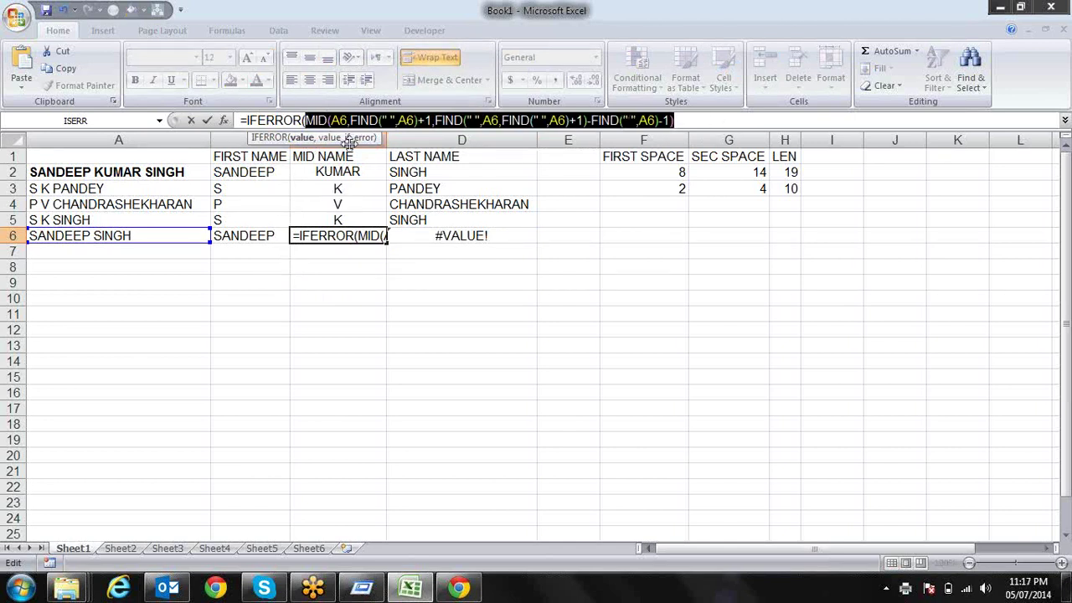
{"action": "left_click", "coordinate": [737, 119]}
{"action": "type", "text": ","}
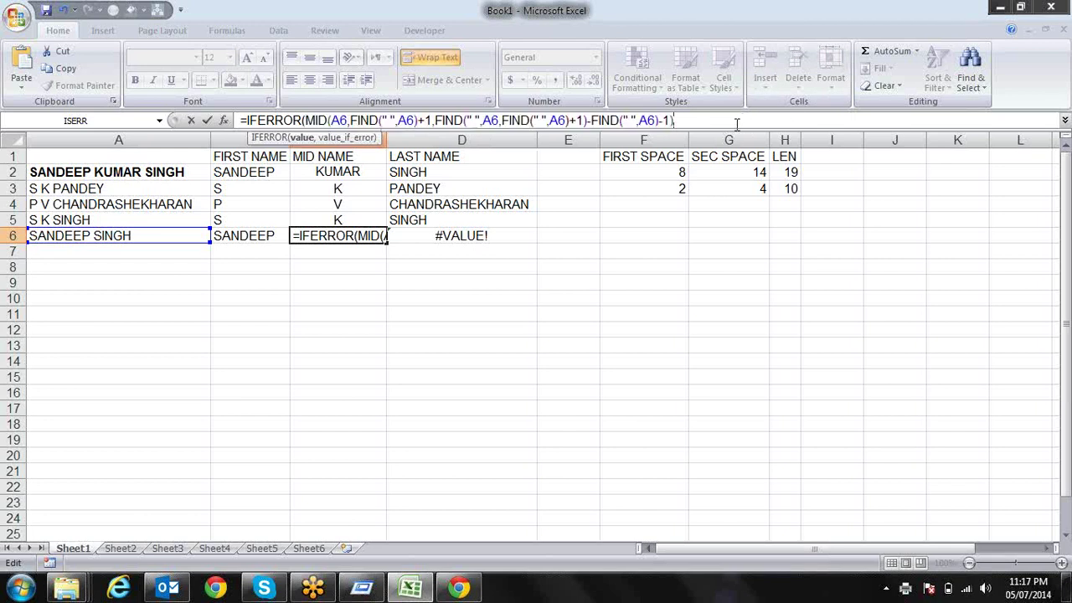
{"action": "type", "text": ","}
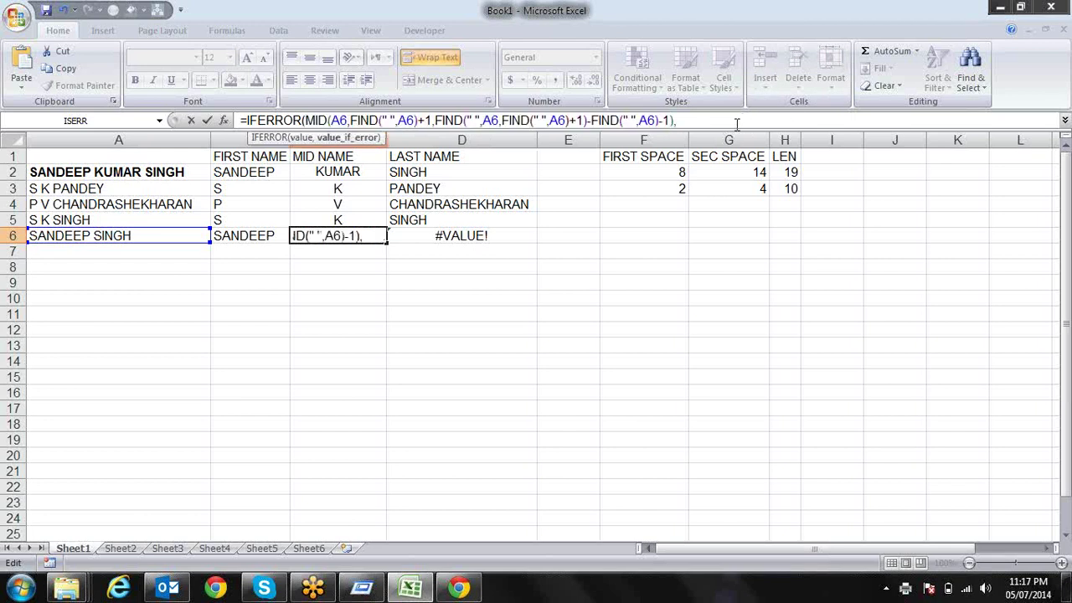
{"action": "type", "text": "\"\""}
{"action": "type", "text": ")"}
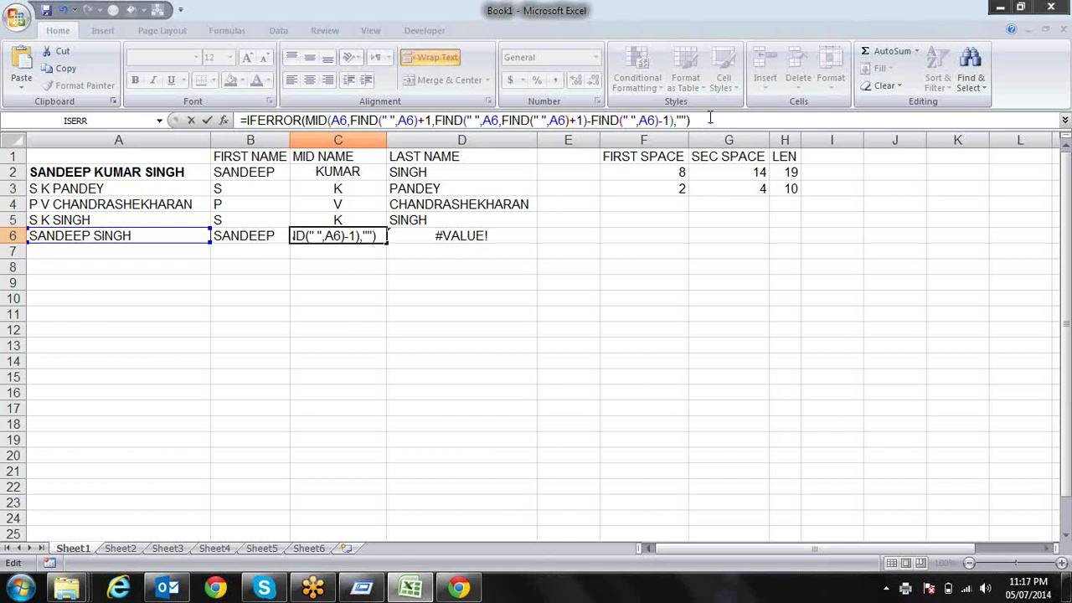
{"action": "key", "text": "Return"}
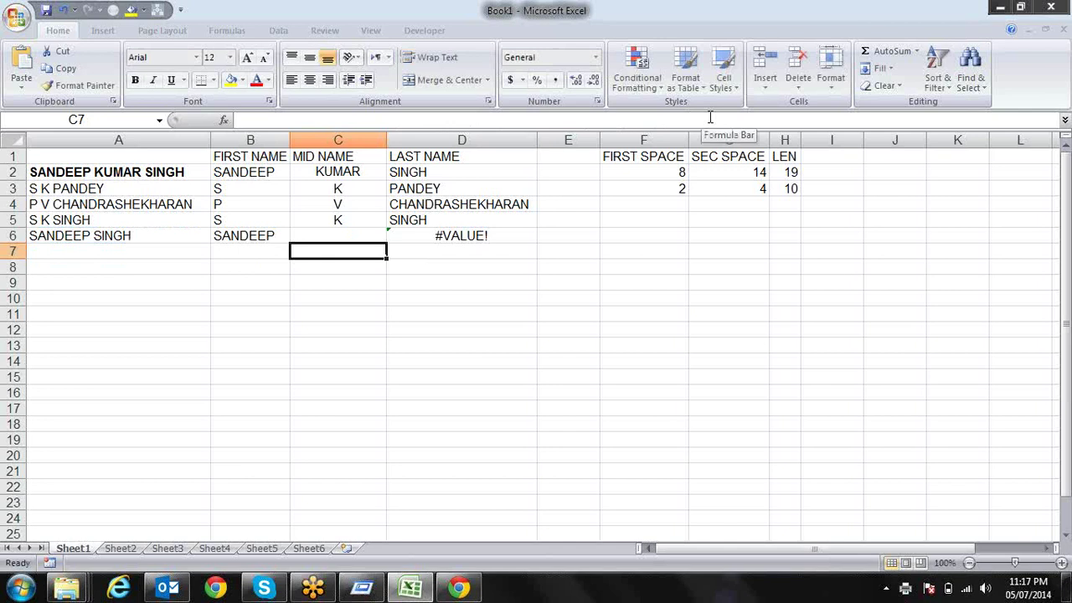
{"action": "key", "text": "Up"}
{"action": "key", "text": "Right"}
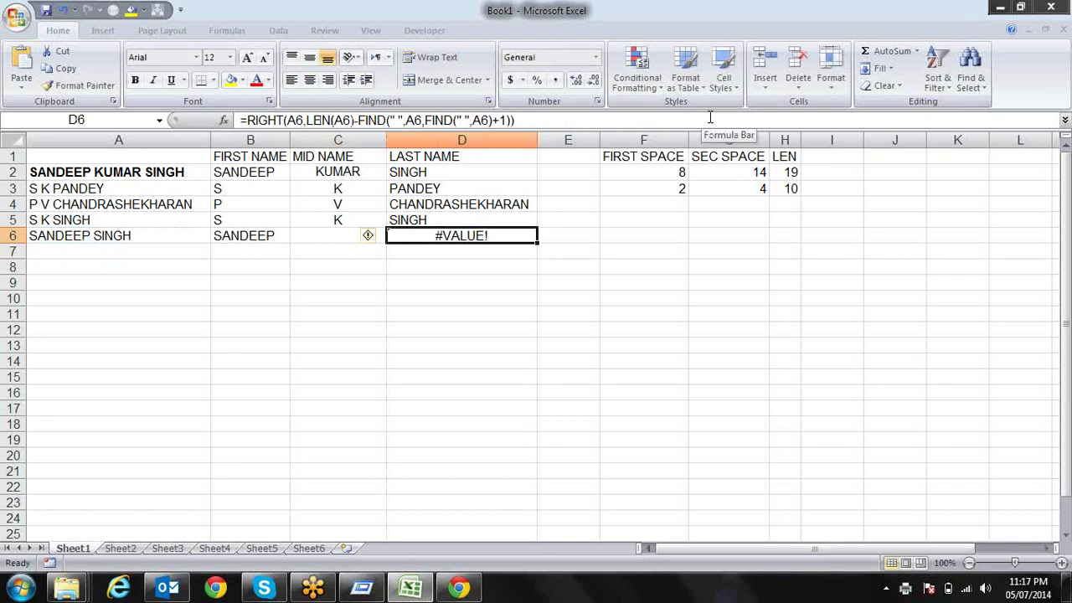
Step: Begin wrapping D6's RIGHT last-name formula in IFERROR
{"action": "left_click", "coordinate": [249, 120]}
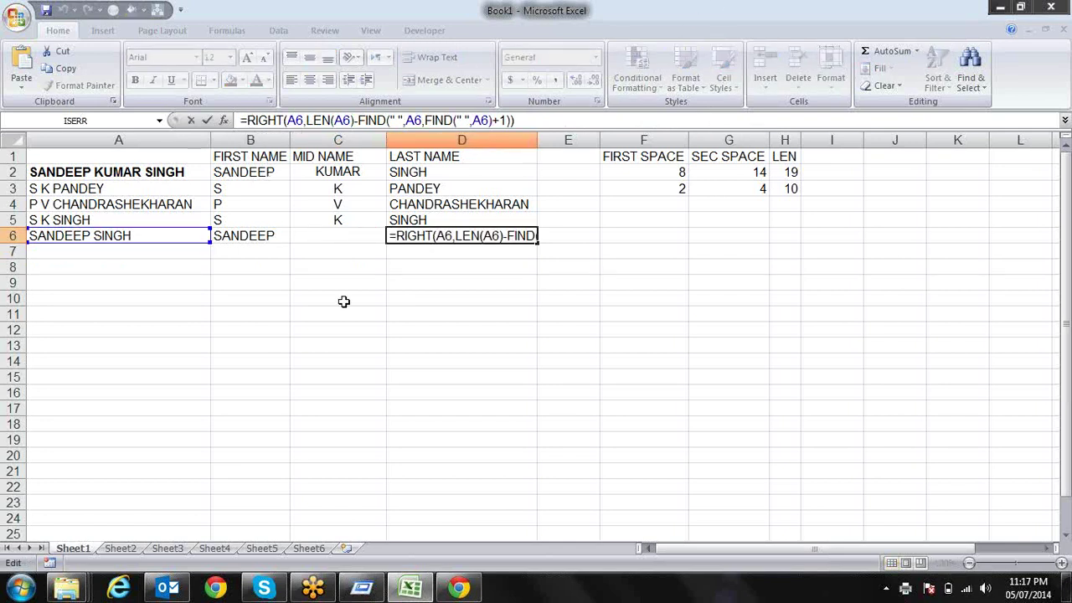
{"action": "type", "text": "I"}
{"action": "key", "text": "Down"}
{"action": "key", "text": "Tab"}
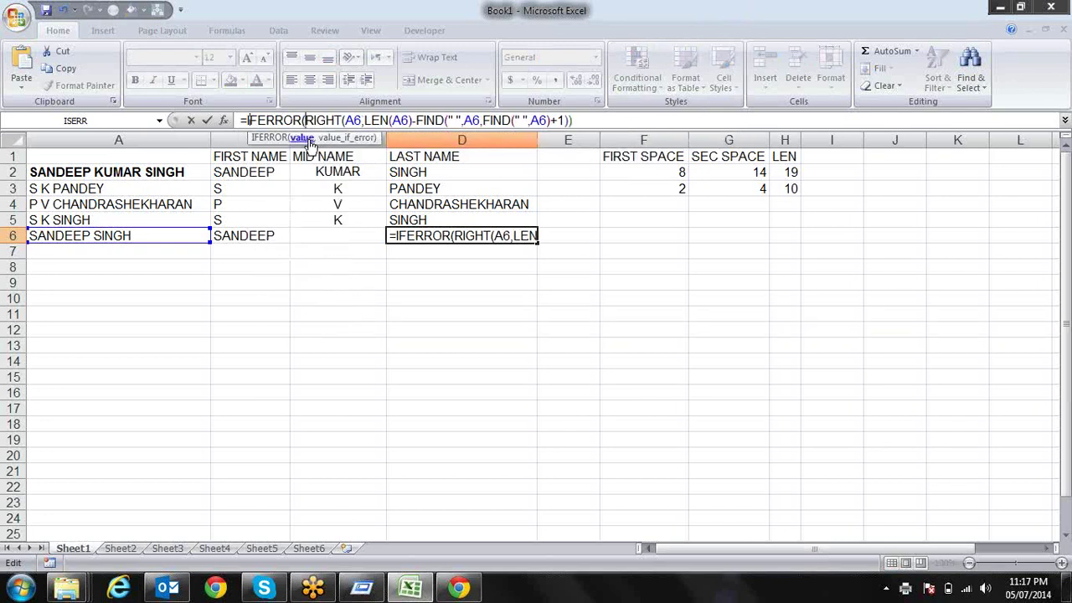
{"action": "left_click", "coordinate": [304, 138]}
{"action": "left_click", "coordinate": [585, 120]}
Step: Add the fallback RIGHT(A6,LEN(A6)-FIND(" ",A6)) and accept the correction so D6 returns SINGH
{"action": "type", "text": ","}
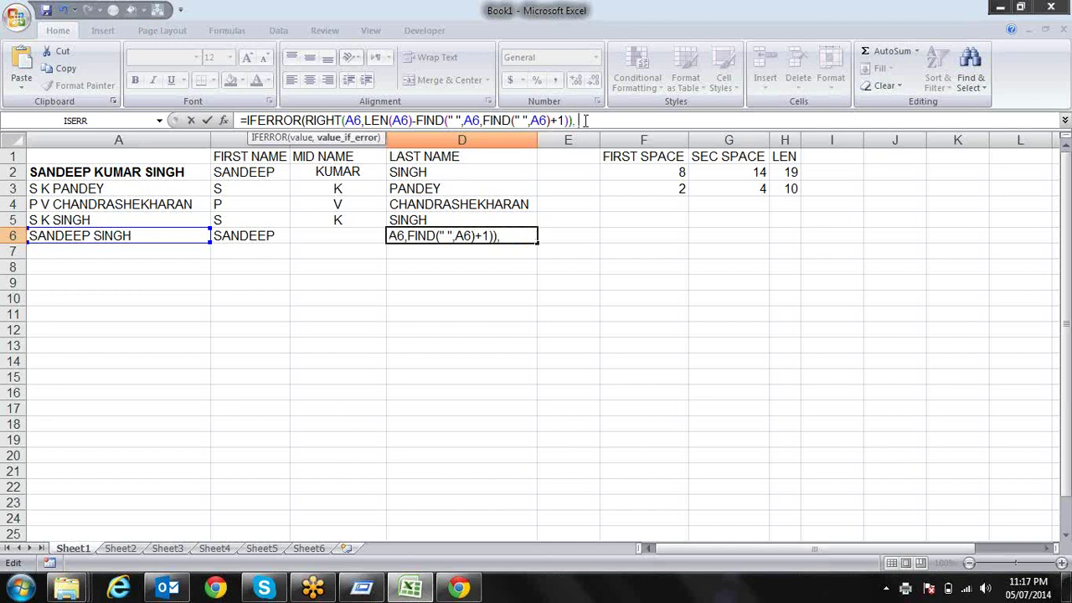
{"action": "type", "text": " RI"}
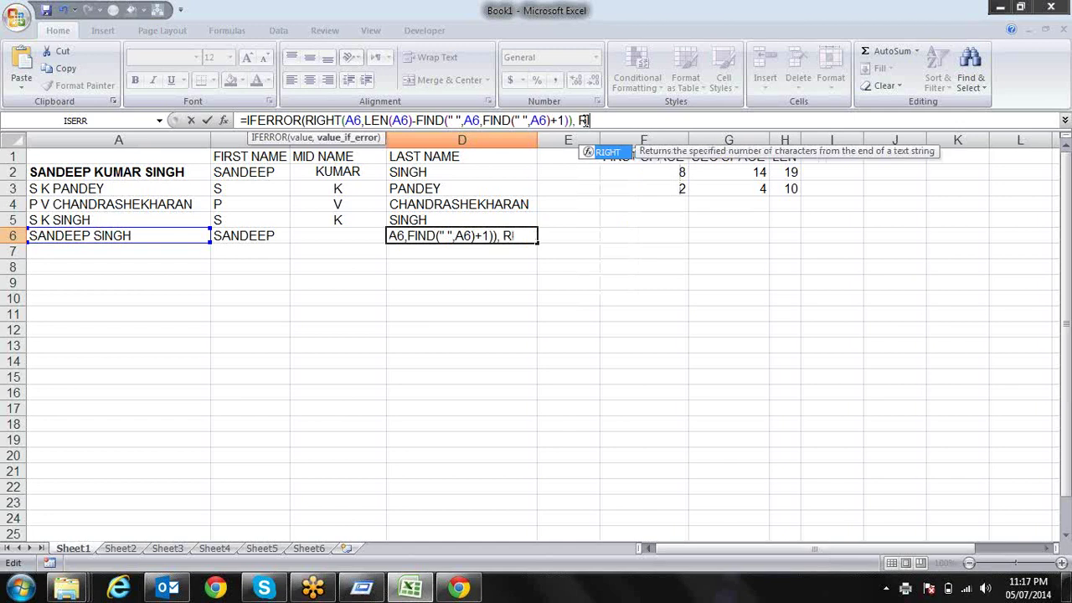
{"action": "type", "text": "GHT("}
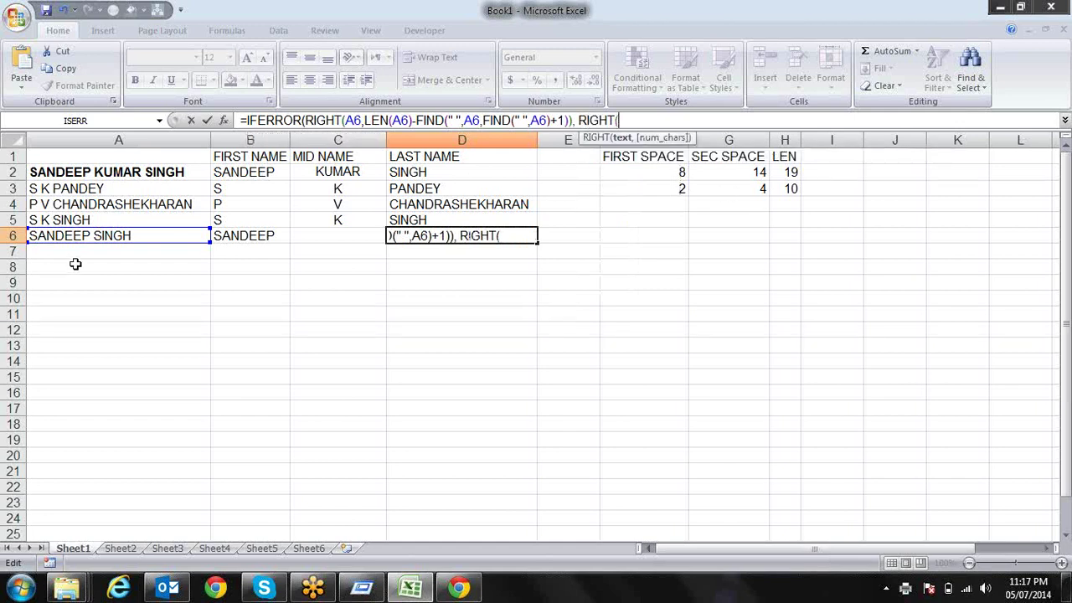
{"action": "left_click", "coordinate": [94, 235]}
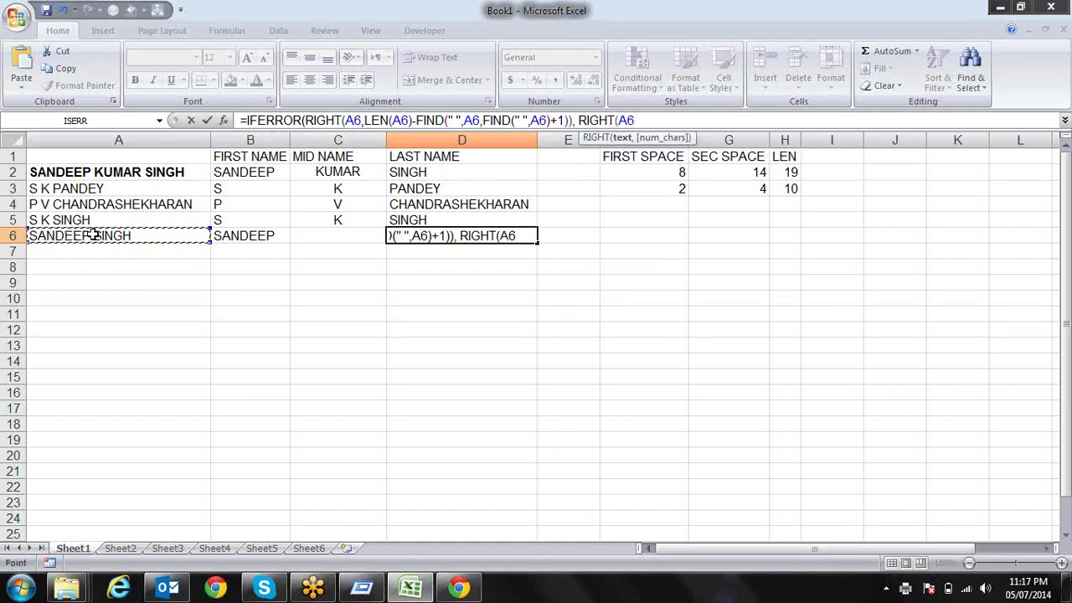
{"action": "type", "text": ","}
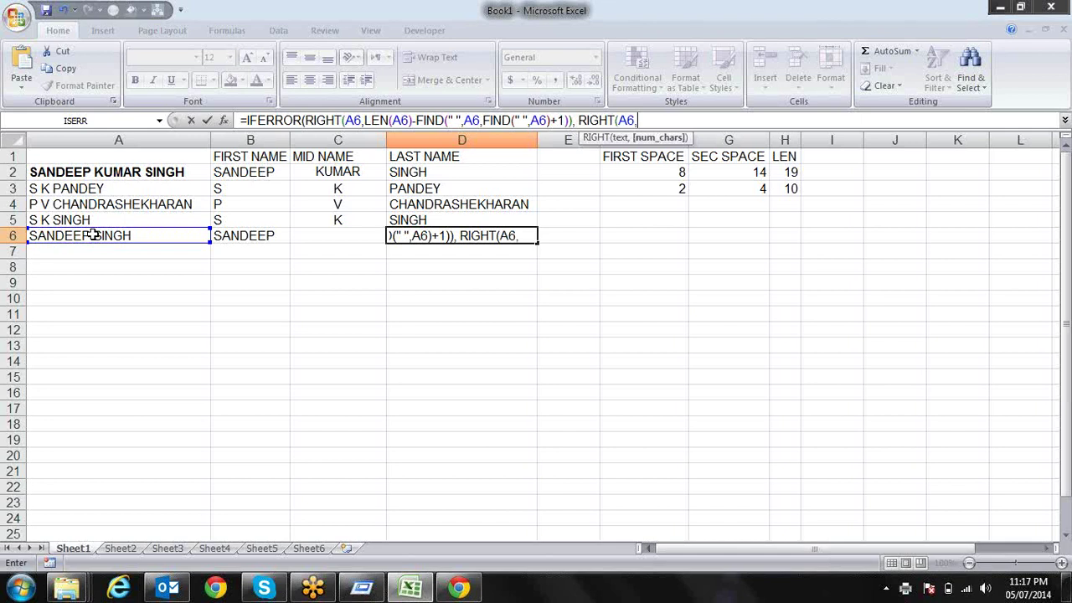
{"action": "type", "text": "LEN"}
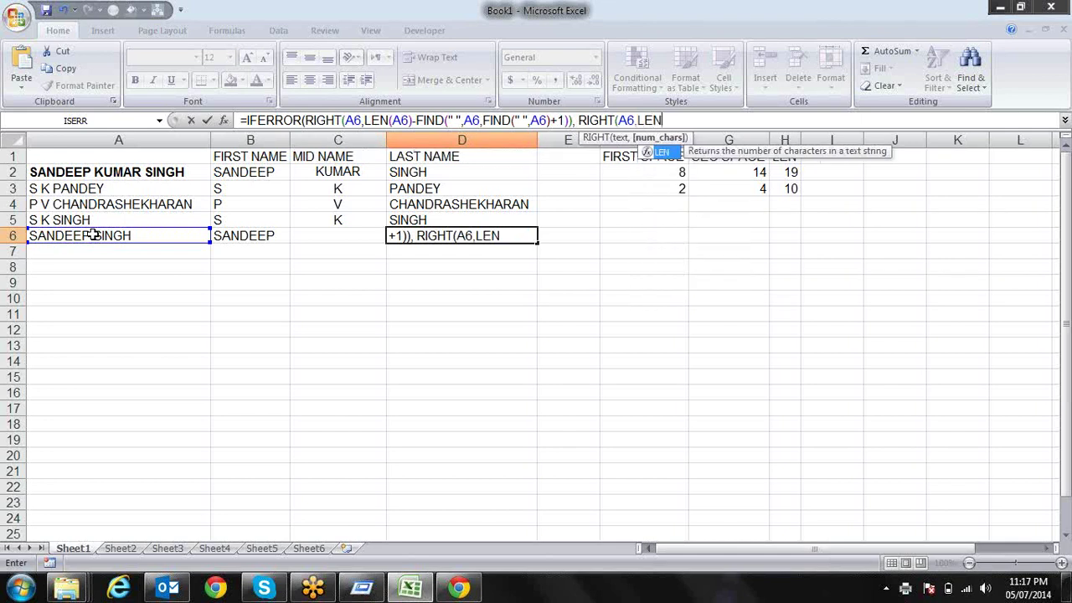
{"action": "type", "text": "("}
{"action": "left_click", "coordinate": [76, 235]}
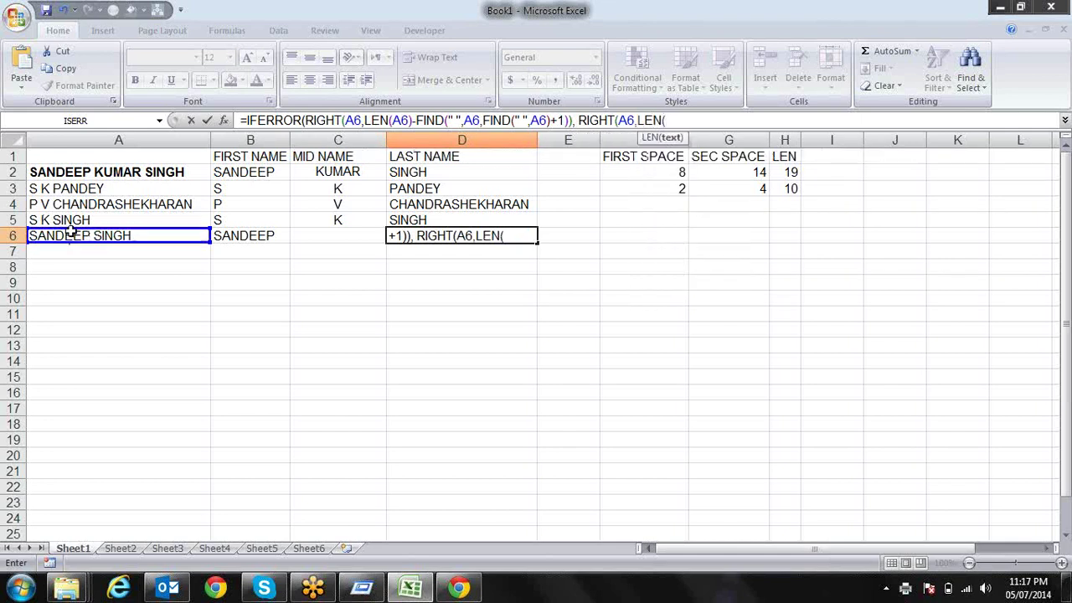
{"action": "type", "text": ")-"}
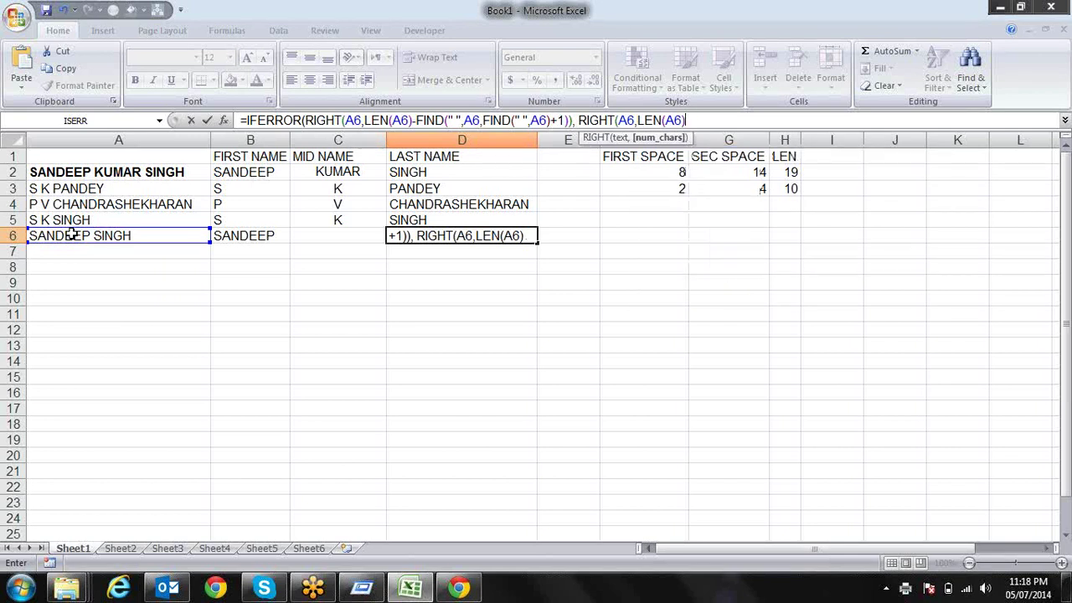
{"action": "type", "text": "FI"}
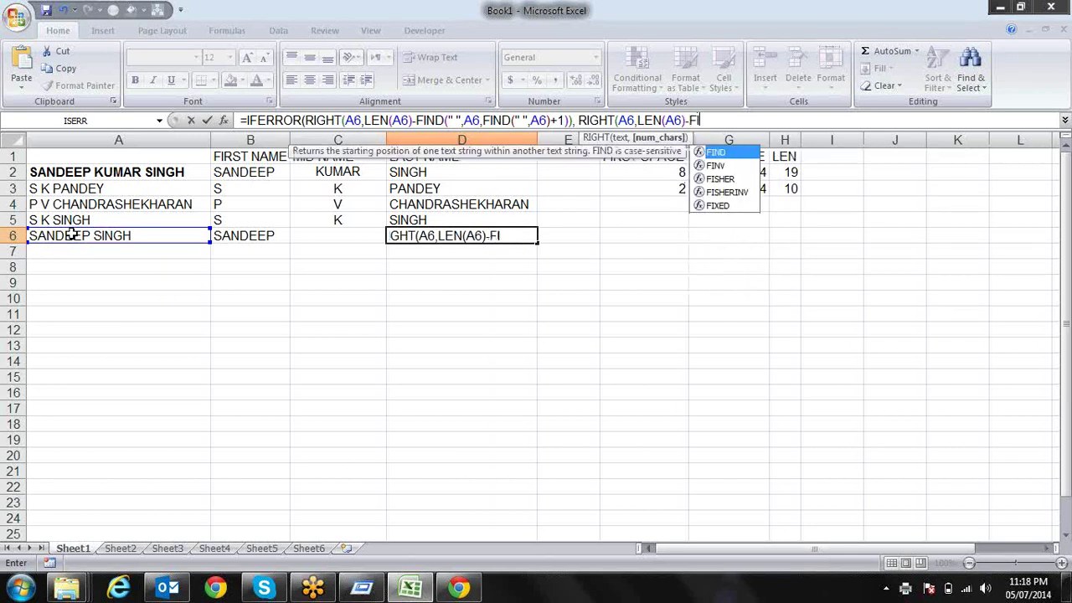
{"action": "type", "text": "ND(\""}
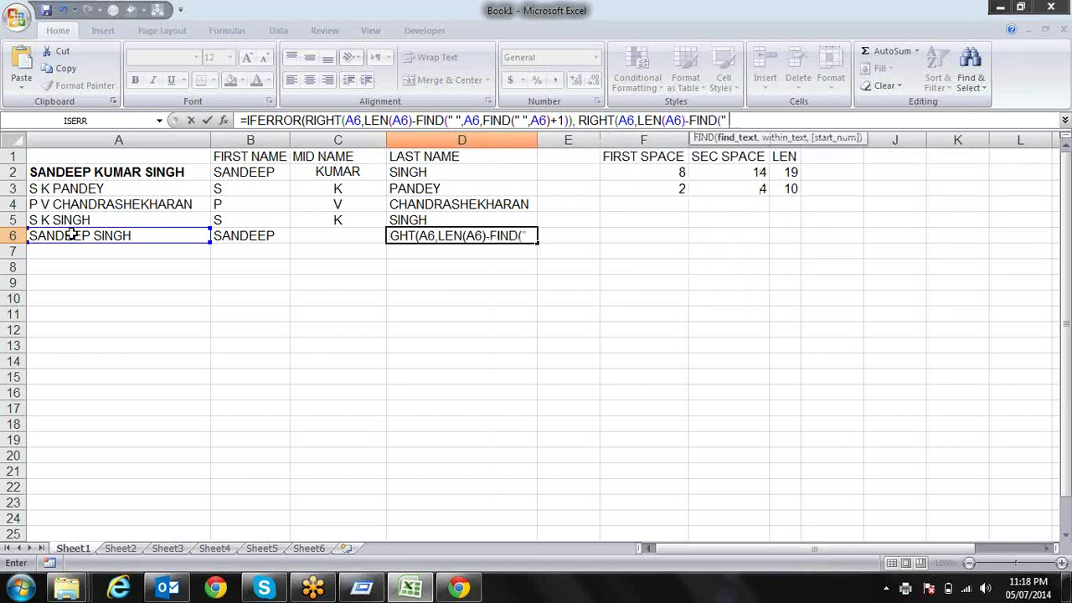
{"action": "type", "text": " \","}
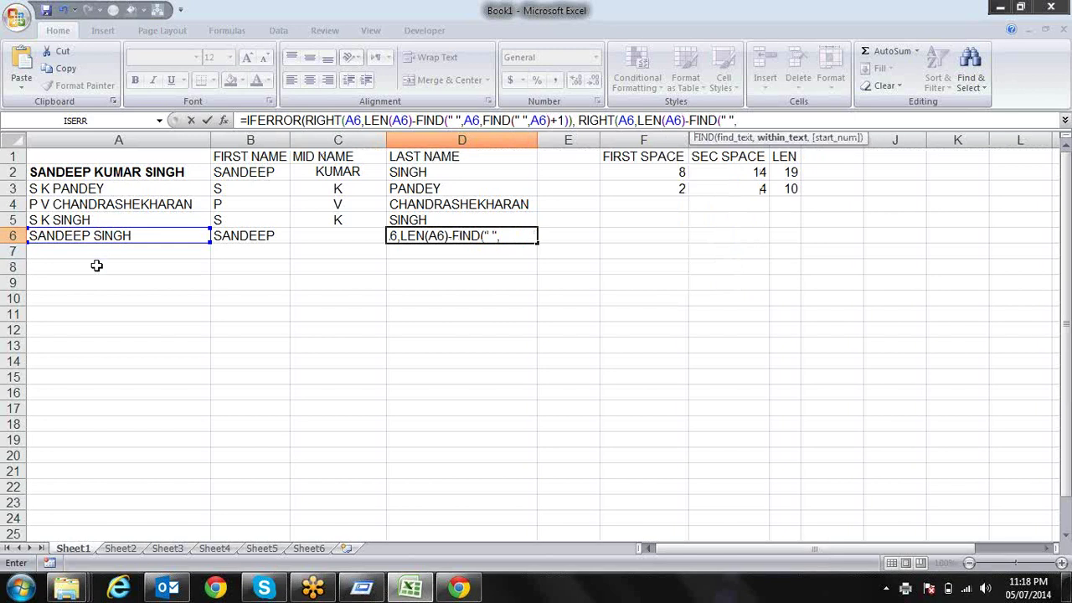
{"action": "type", "text": "A6"}
{"action": "left_click", "coordinate": [97, 236]}
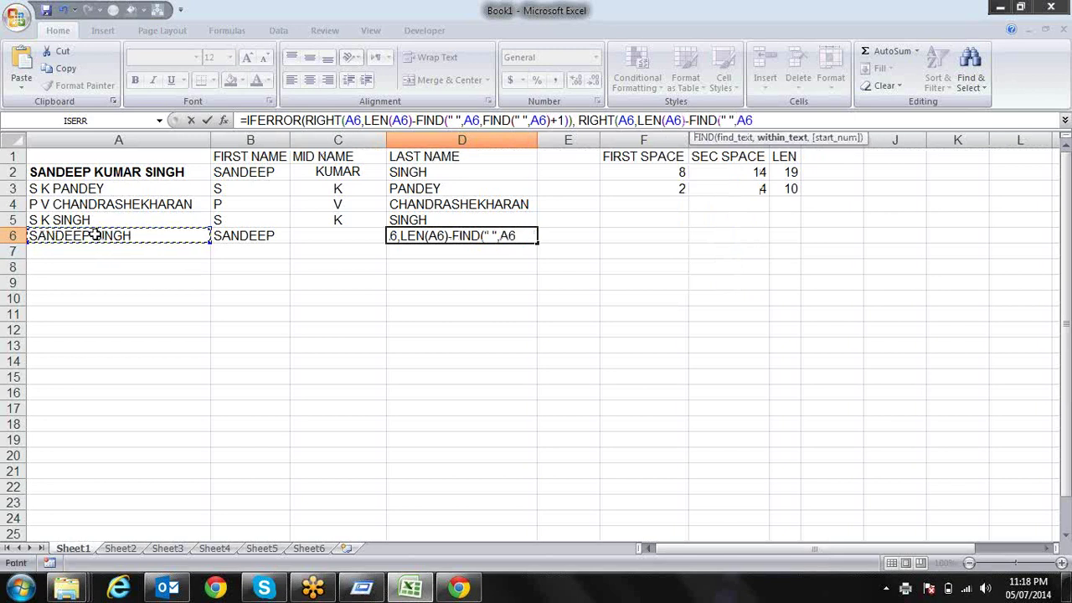
{"action": "type", "text": ")"}
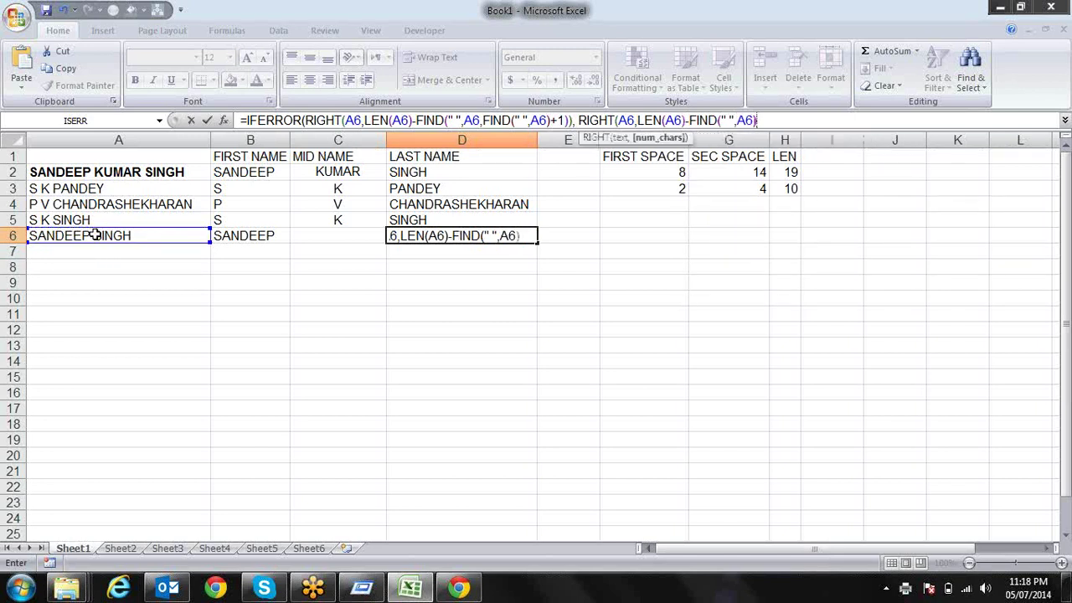
{"action": "type", "text": ")"}
{"action": "key", "text": "Return"}
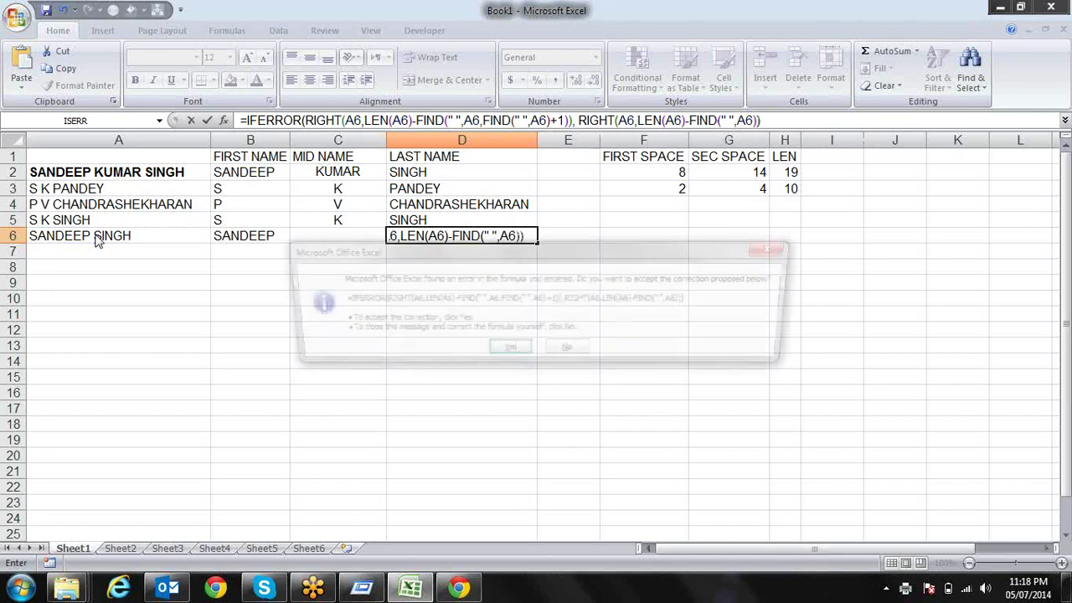
{"action": "key", "text": "Return"}
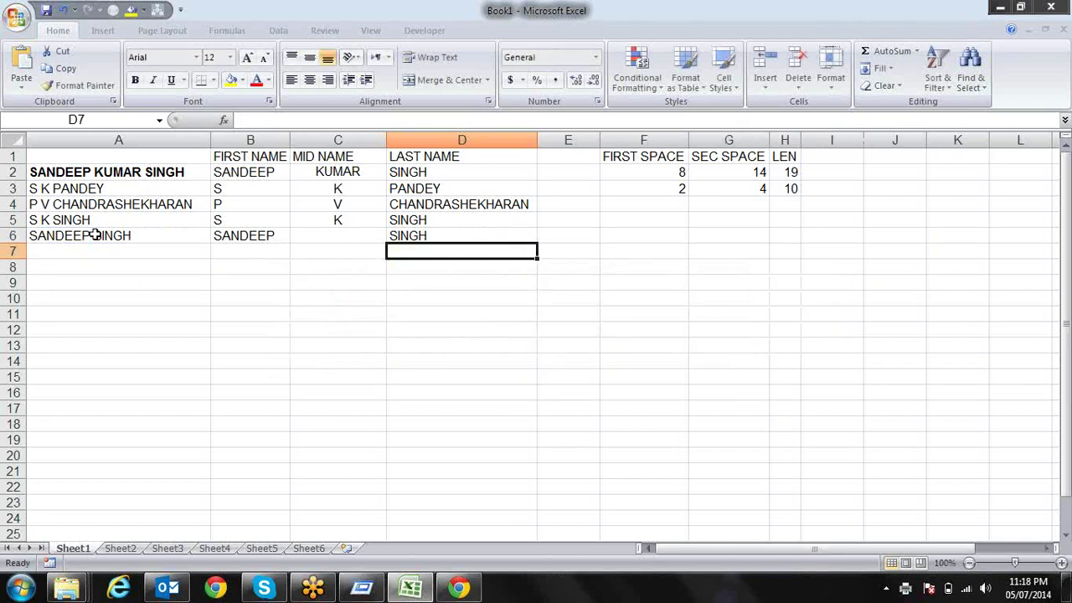
{"action": "key", "text": "Up"}
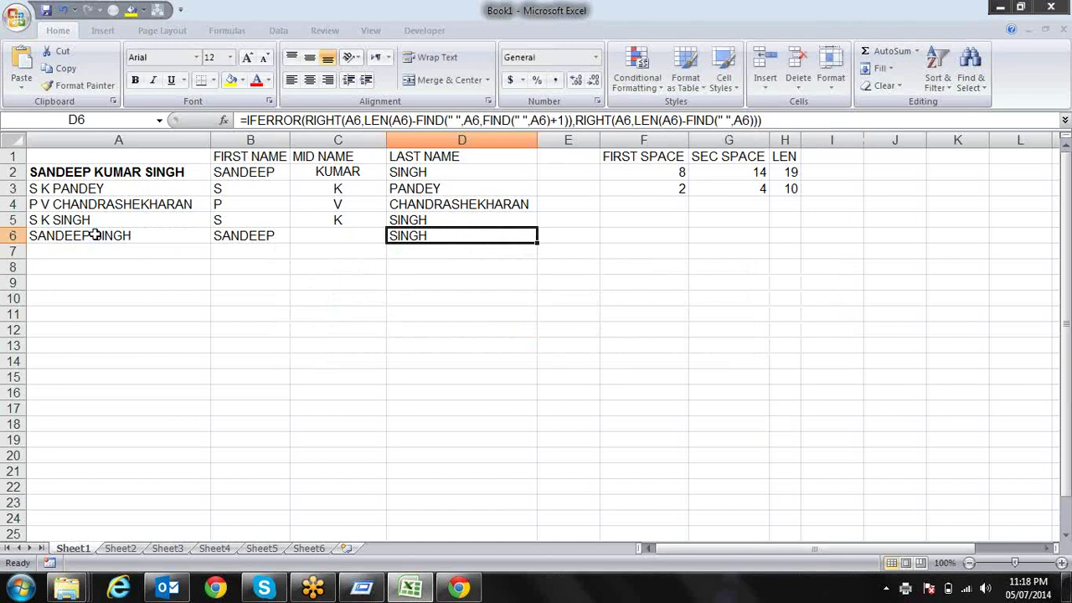
Step: Fill row 6's formulas into B7:D7 and enter SANDEEP in A7
{"action": "key", "text": "Down"}
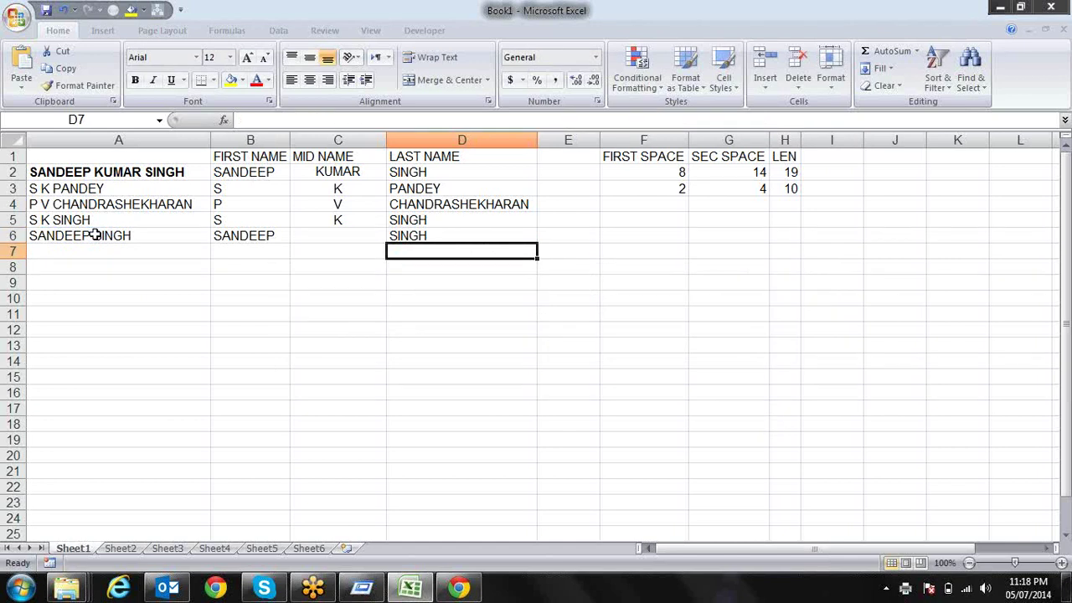
{"action": "key", "text": "Left"}
{"action": "key", "text": "Left"}
{"action": "key", "text": "shift+Right"}
{"action": "key", "text": "shift+Right"}
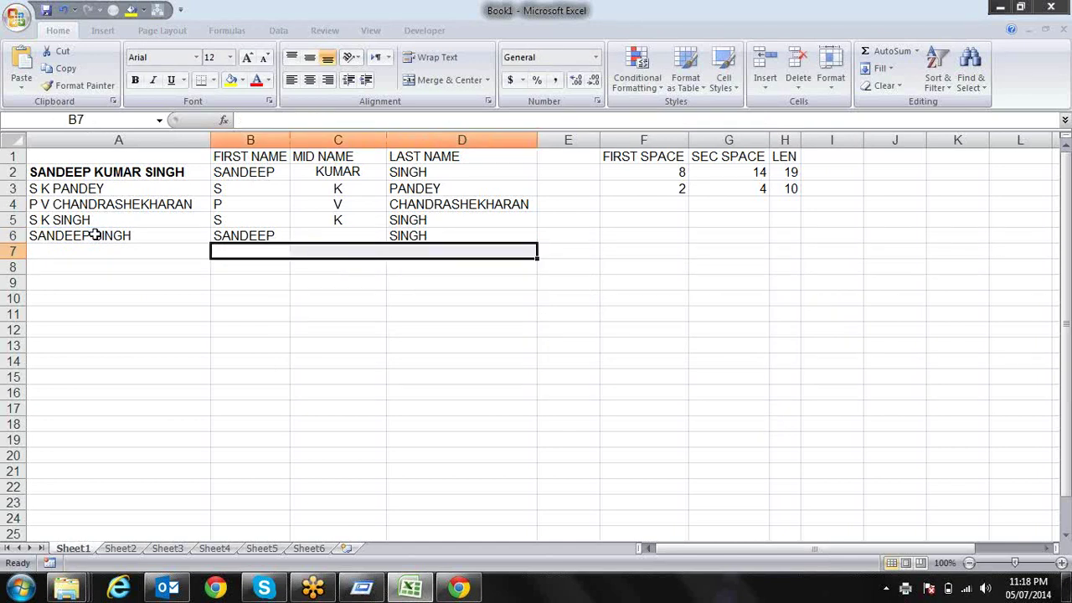
{"action": "key", "text": "ctrl+d"}
{"action": "key", "text": "Left"}
{"action": "key", "text": "Right"}
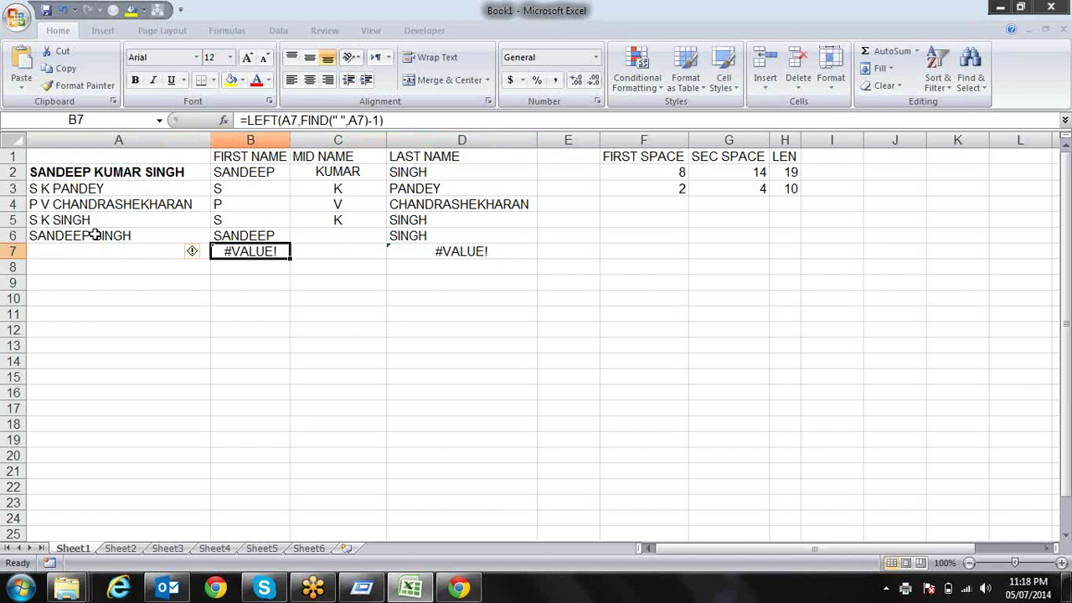
{"action": "key", "text": "Left"}
{"action": "type", "text": "SAN"}
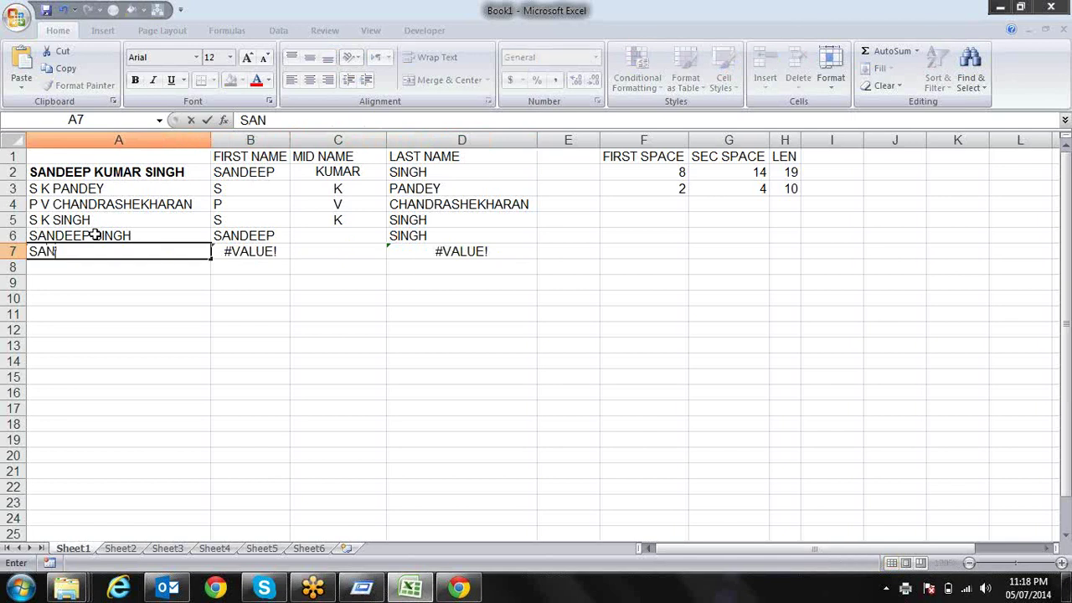
{"action": "type", "text": "DEEP"}
{"action": "key", "text": "Return"}
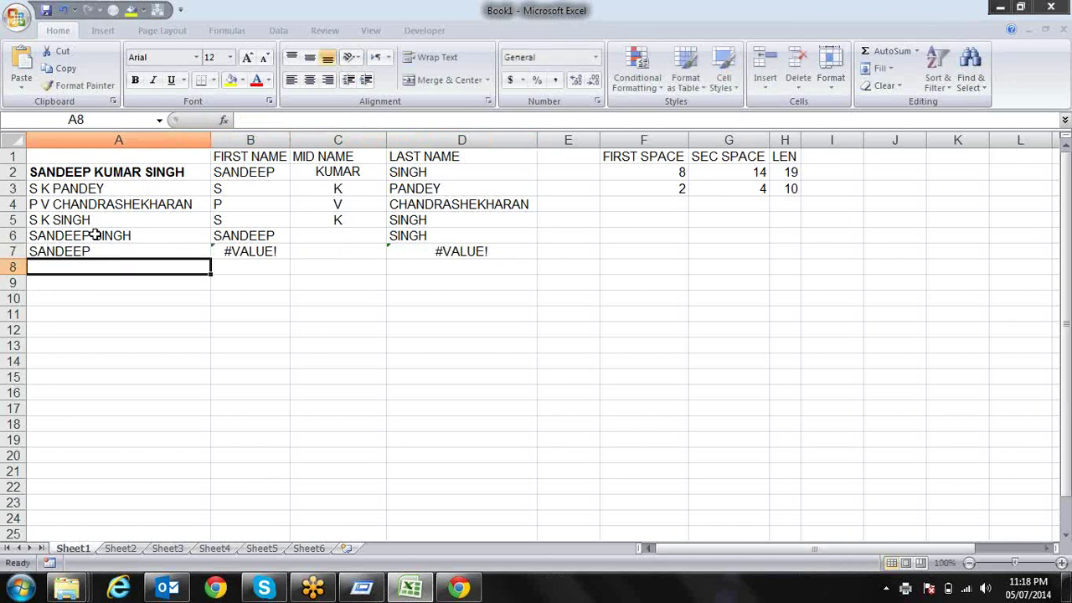
{"action": "key", "text": "Up"}
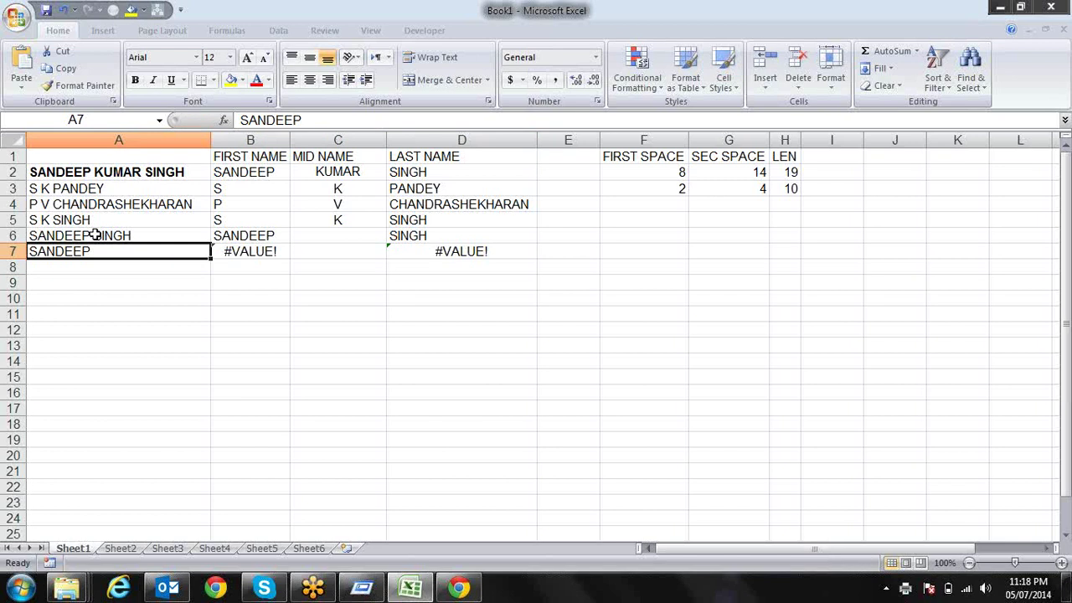
Step: Wrap B7's first-name LEFT/FIND formula in IFERROR with an empty-text fallback
{"action": "key", "text": "Right"}
{"action": "key", "text": "F2"}
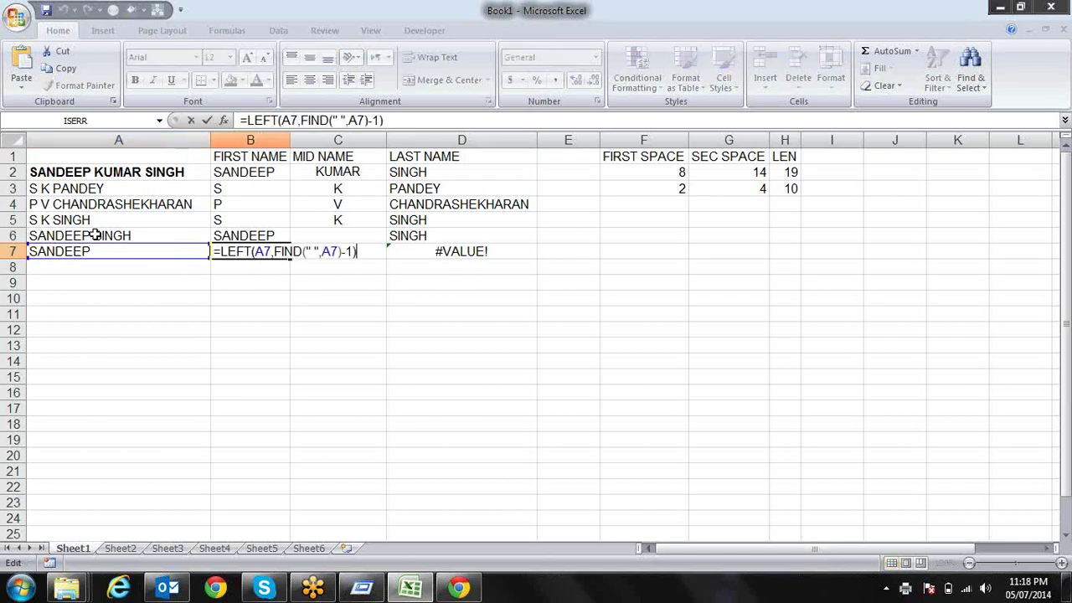
{"action": "key", "text": "Home"}
{"action": "type", "text": "IF"}
{"action": "key", "text": "Down"}
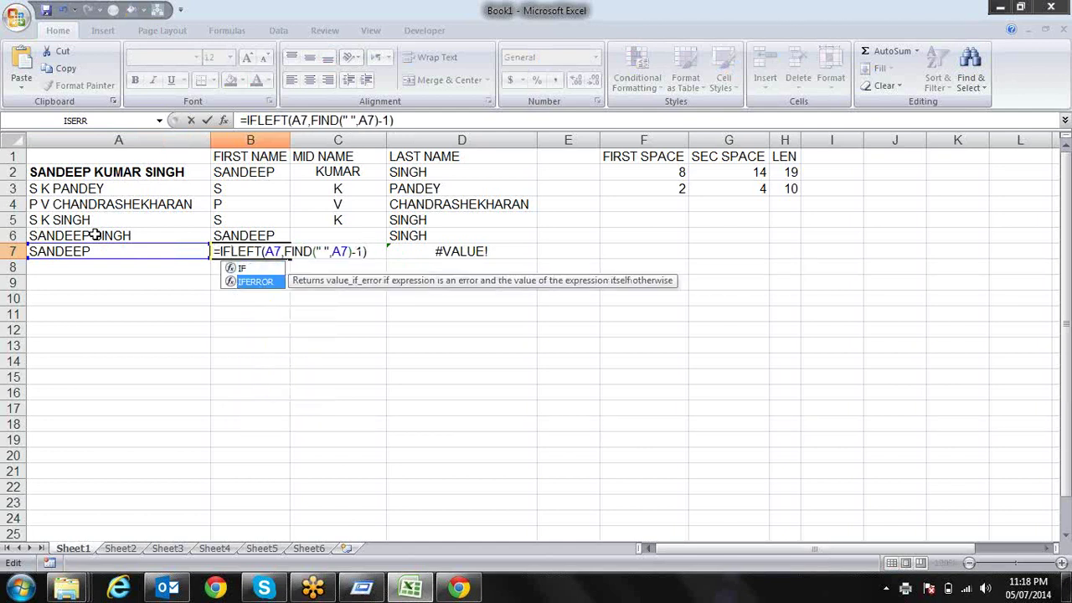
{"action": "key", "text": "Tab"}
{"action": "key", "text": "Right"}
{"action": "key", "text": "Right"}
{"action": "key", "text": "Right"}
{"action": "key", "text": "Right"}
{"action": "key", "text": "Right"}
{"action": "key", "text": "Right"}
{"action": "key", "text": "Right"}
{"action": "key", "text": "Right"}
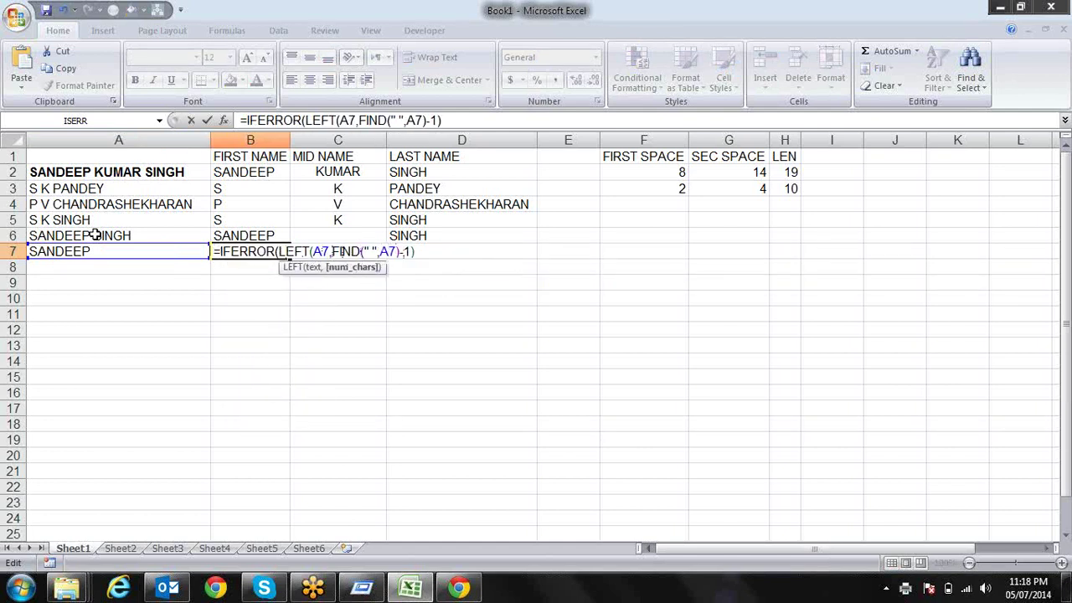
{"action": "key", "text": "Right"}
{"action": "type", "text": ","}
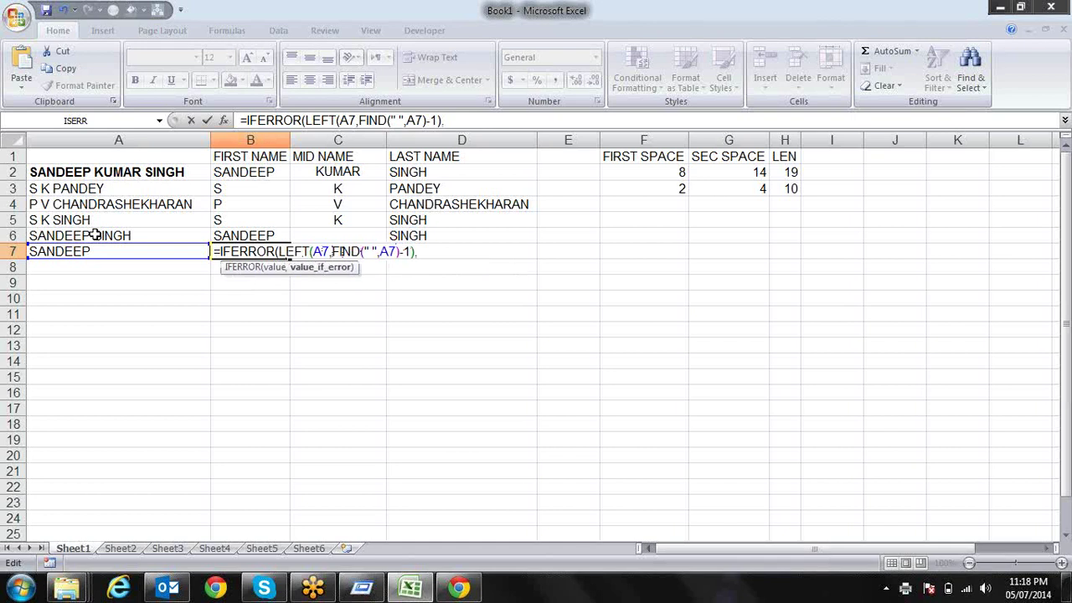
{"action": "type", "text": "\"\")"}
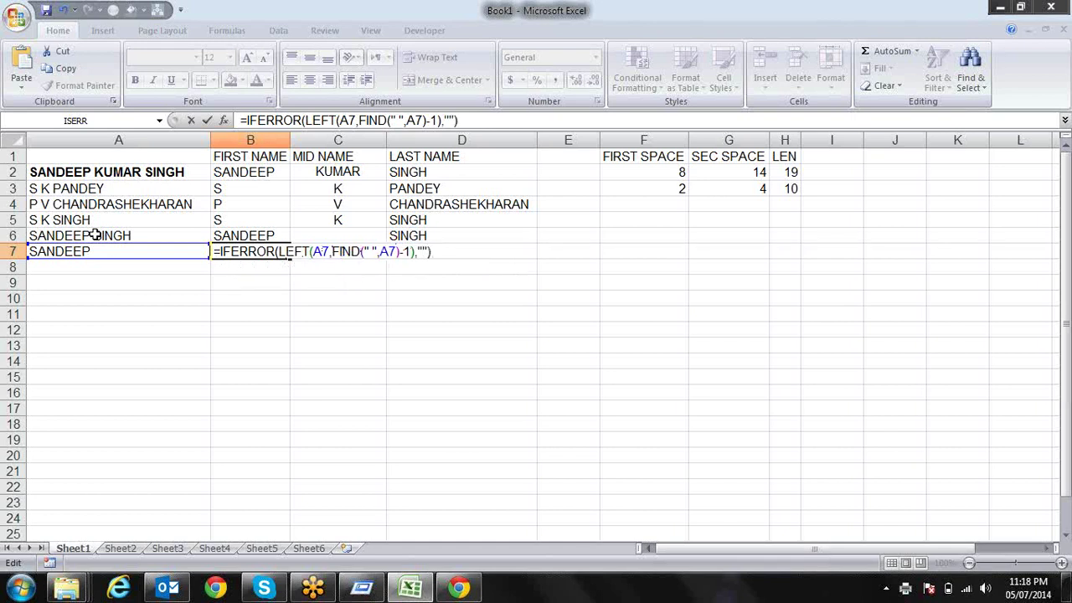
{"action": "key", "text": "Return"}
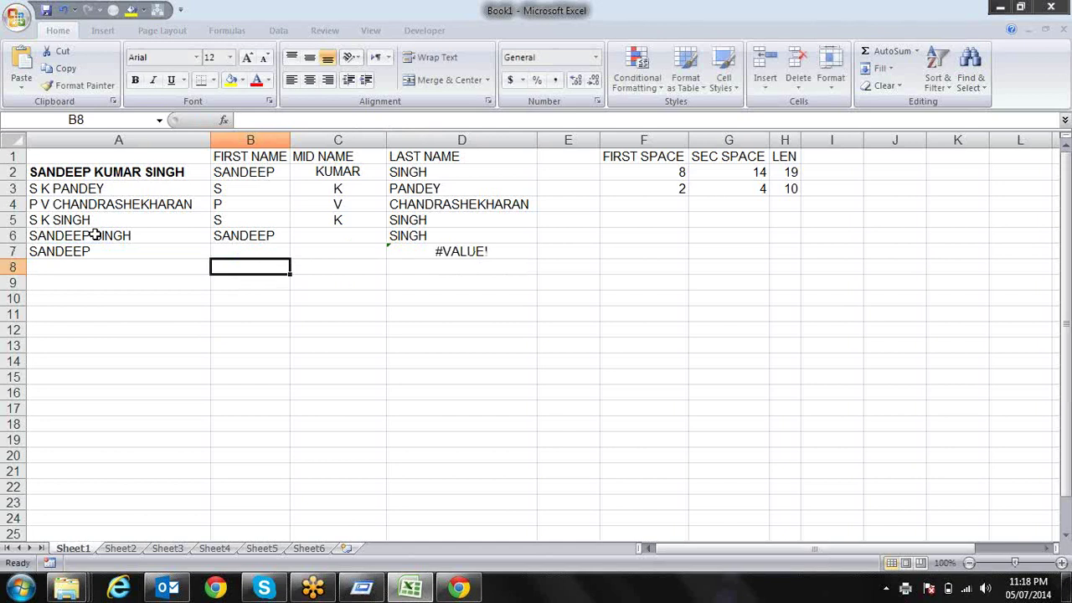
Step: Change B7's IFERROR fallback from empty text to A7 so SANDEEP appears
{"action": "key", "text": "Up"}
{"action": "key", "text": "F2"}
{"action": "key", "text": "Left"}
{"action": "key", "text": "BackSpace"}
{"action": "key", "text": "BackSpace"}
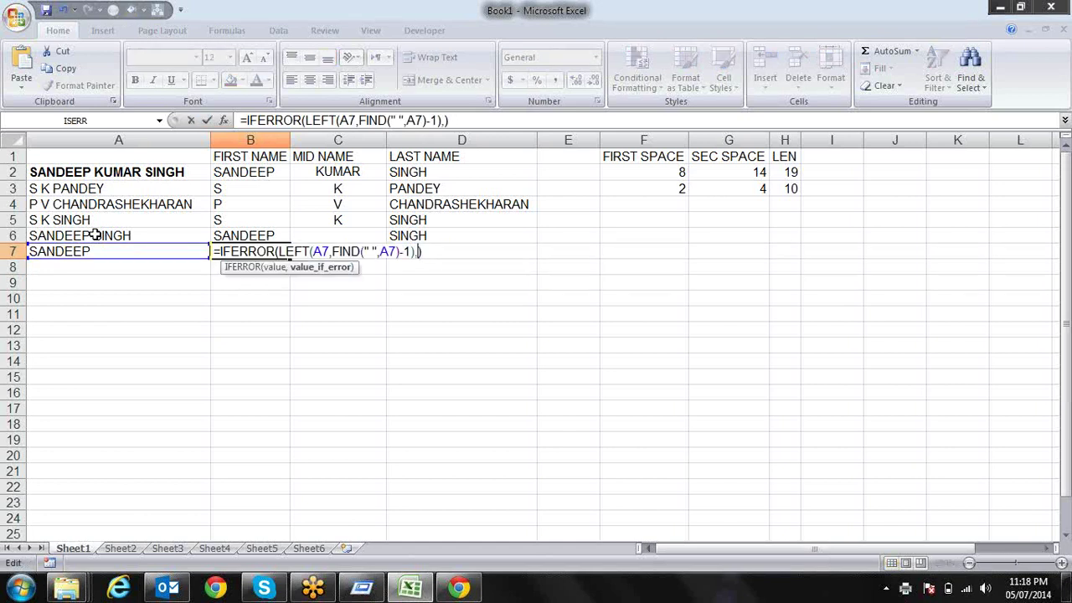
{"action": "left_click", "coordinate": [73, 251]}
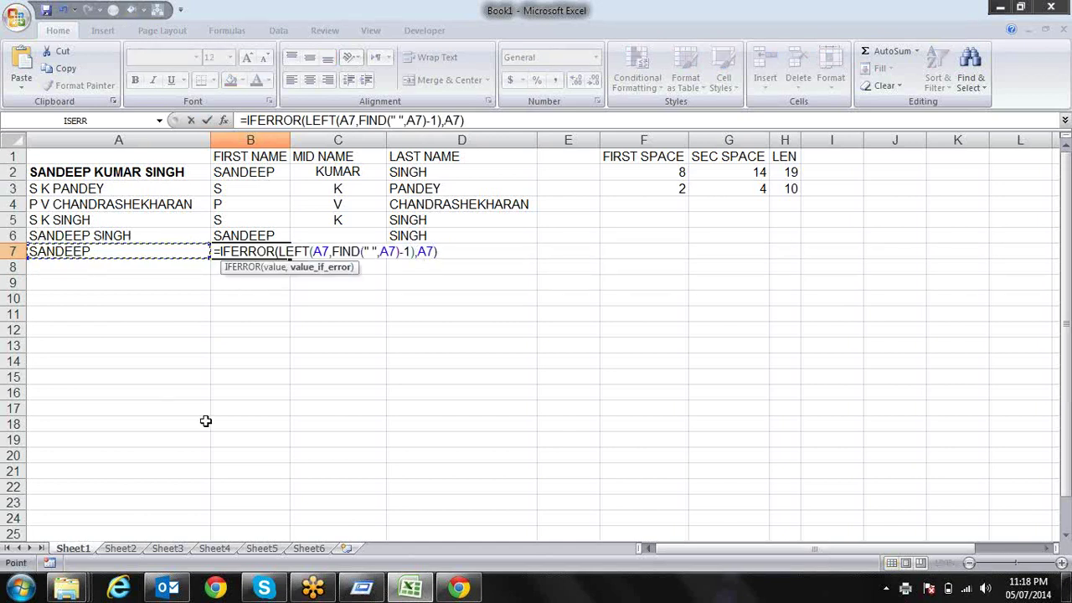
{"action": "key", "text": "Return"}
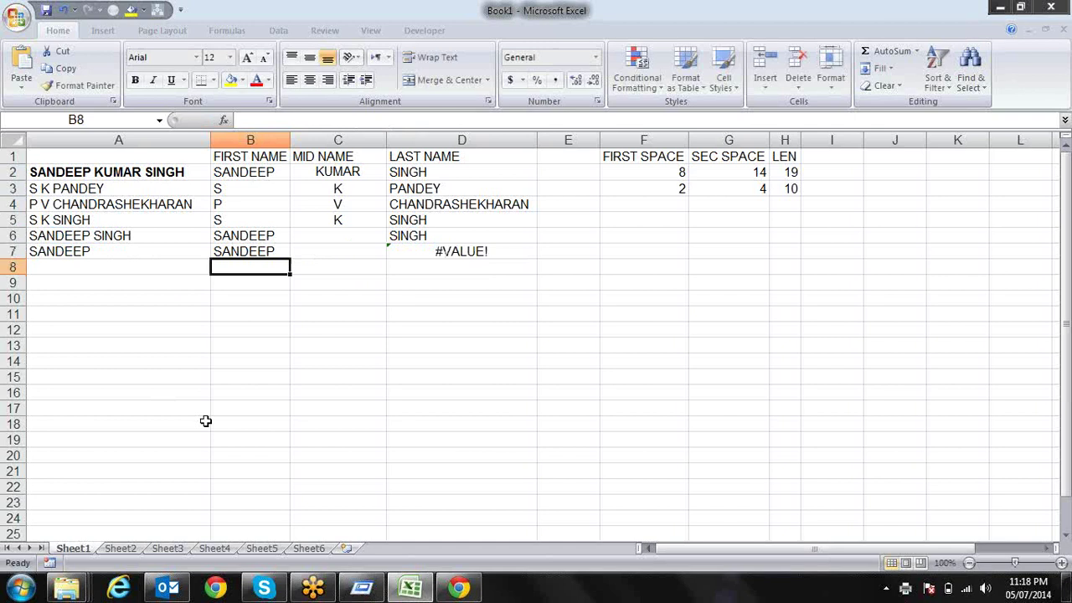
{"action": "key", "text": "Up"}
{"action": "key", "text": "Right"}
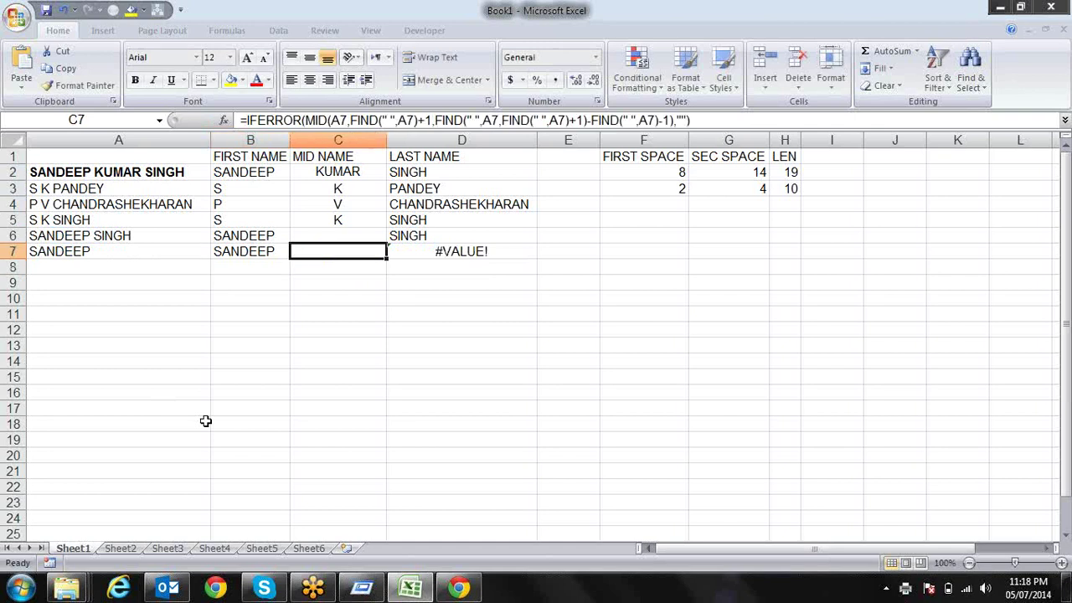
{"action": "key", "text": "Right"}
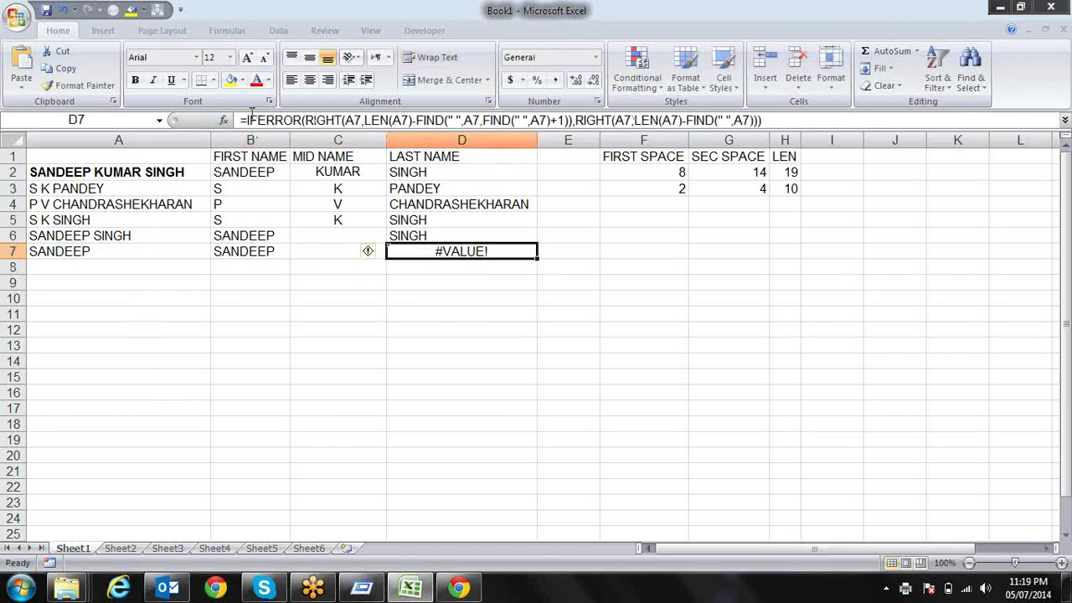
Step: Wrap D7's last-name formula in an outer IFERROR with a blank "" fallback
{"action": "left_click", "coordinate": [245, 120]}
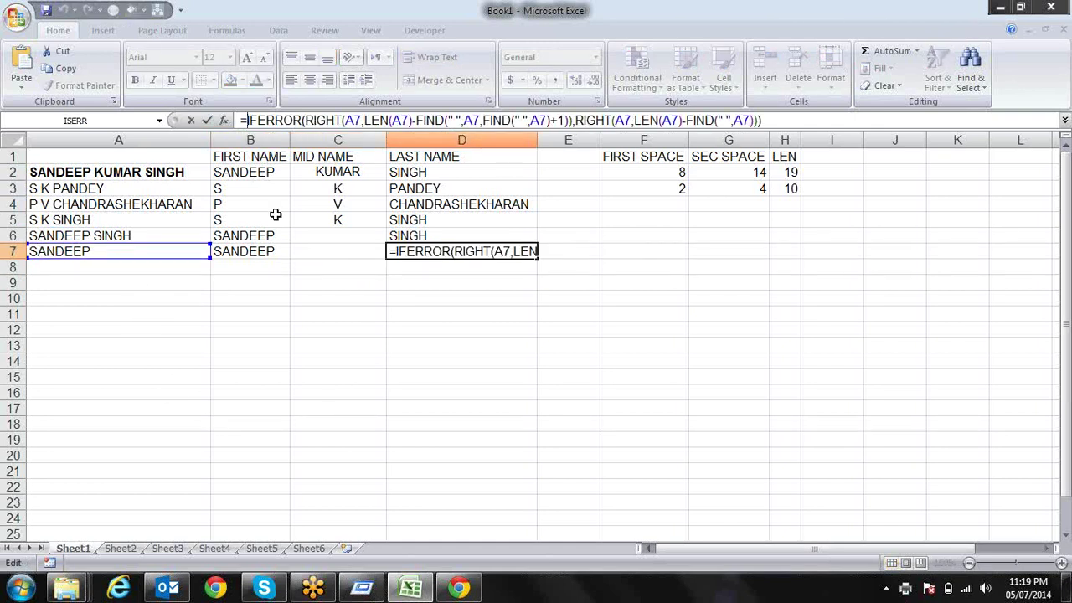
{"action": "type", "text": "IFERROR("}
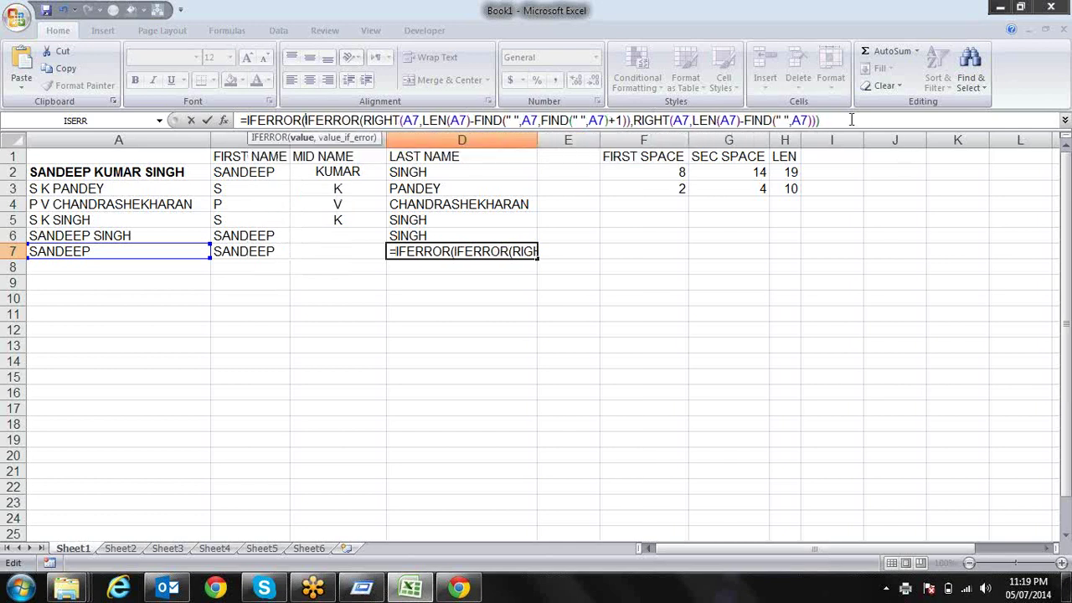
{"action": "left_click", "coordinate": [850, 120]}
{"action": "type", "text": ",\"\")"}
{"action": "key", "text": "Return"}
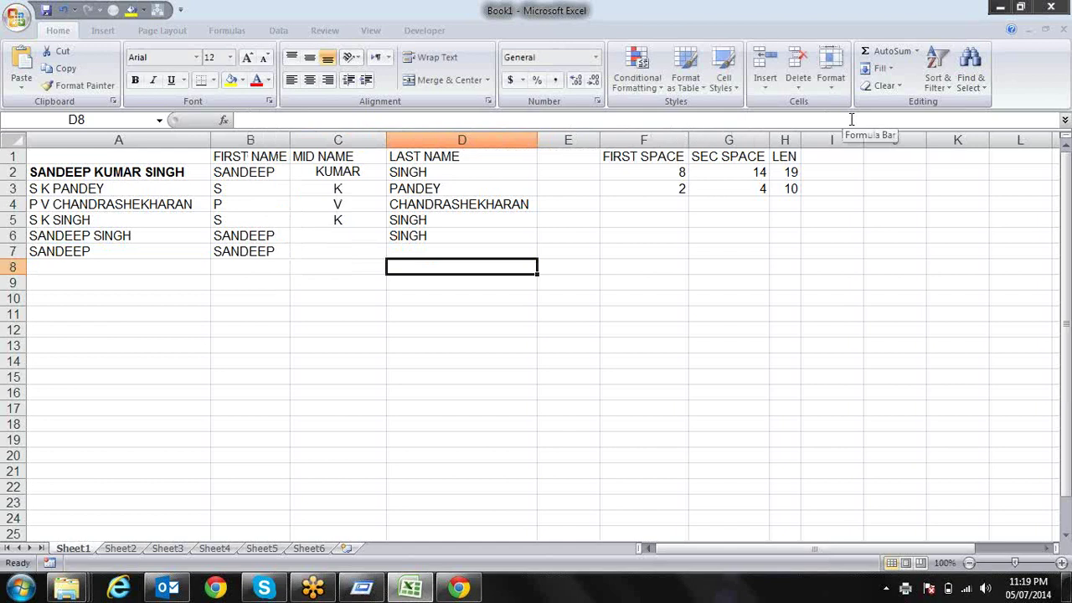
Step: Select the row 7 name formula cells B7 through D7
{"action": "key", "text": "Up"}
{"action": "key", "text": "Left"}
{"action": "key", "text": "Left"}
{"action": "key", "text": "Up"}
{"action": "key", "text": "Down"}
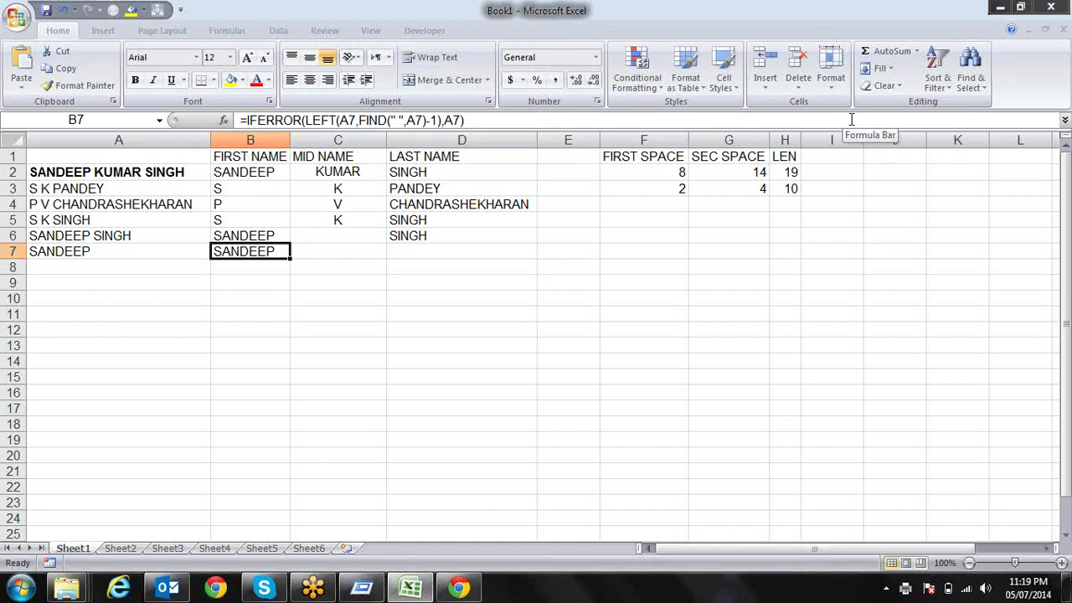
{"action": "key", "text": "shift+Right"}
{"action": "key", "text": "shift+Right"}
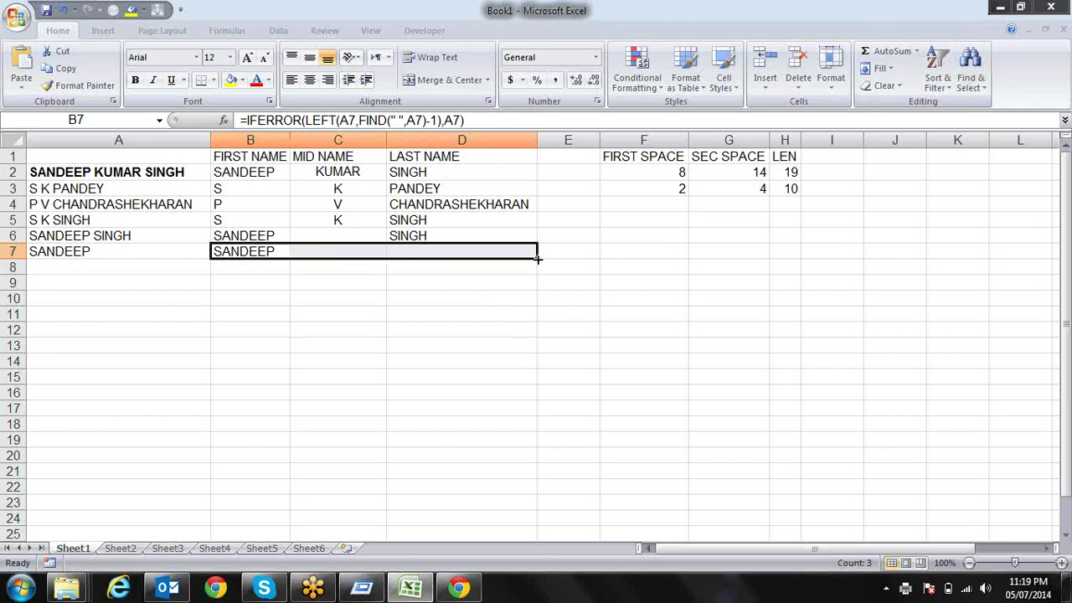
Step: Fill the B7:D7 formulas down to row 17 and check the copied formulas in B7, C7 and B8
{"action": "left_click_drag", "start_coordinate": [537, 258], "coordinate": [526, 404]}
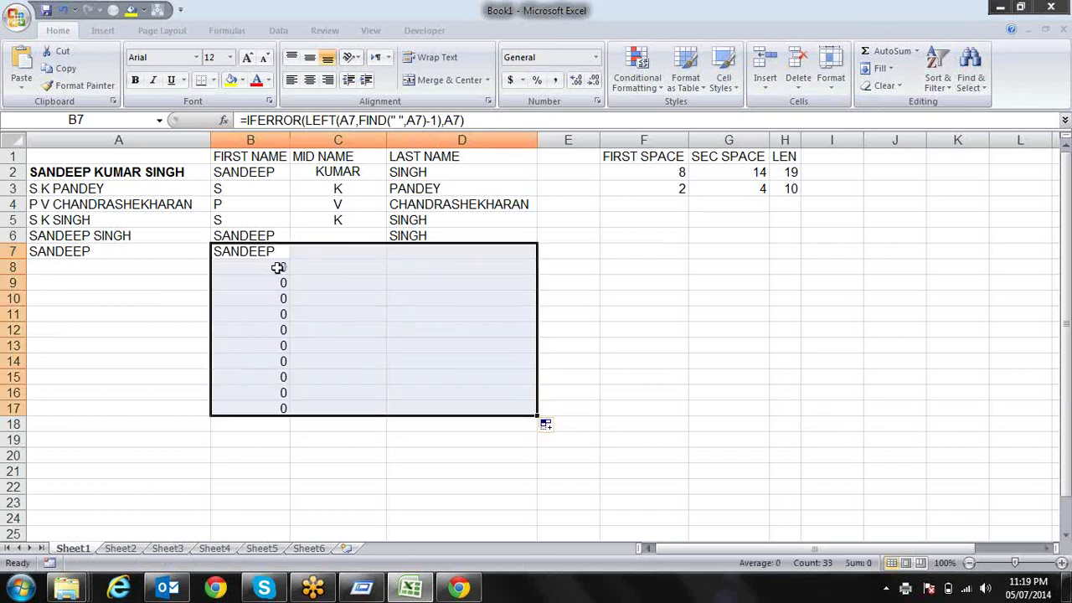
{"action": "left_click", "coordinate": [279, 256]}
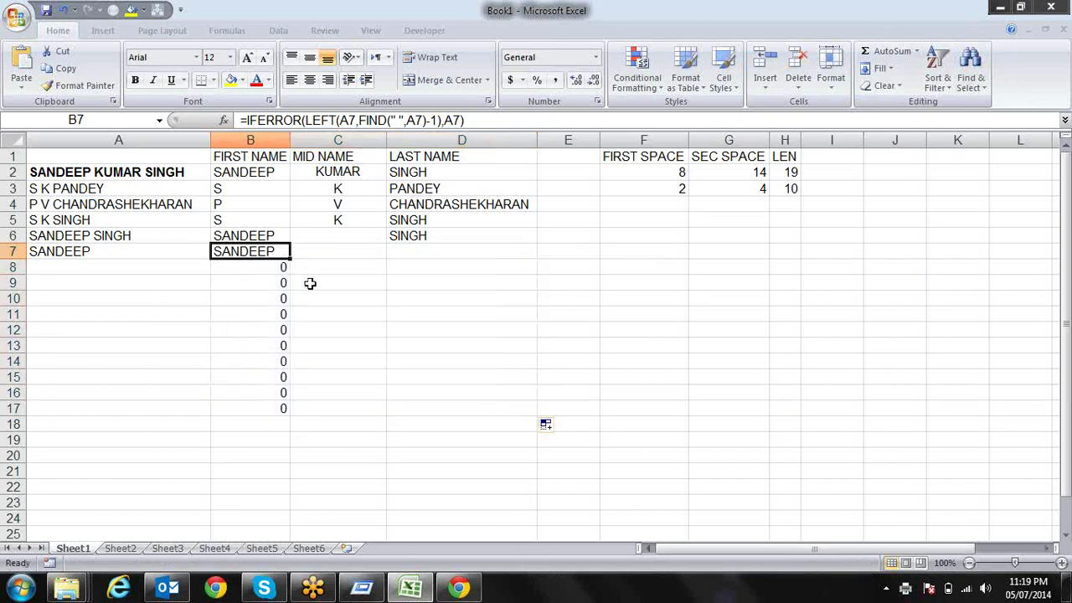
{"action": "key", "text": "Right"}
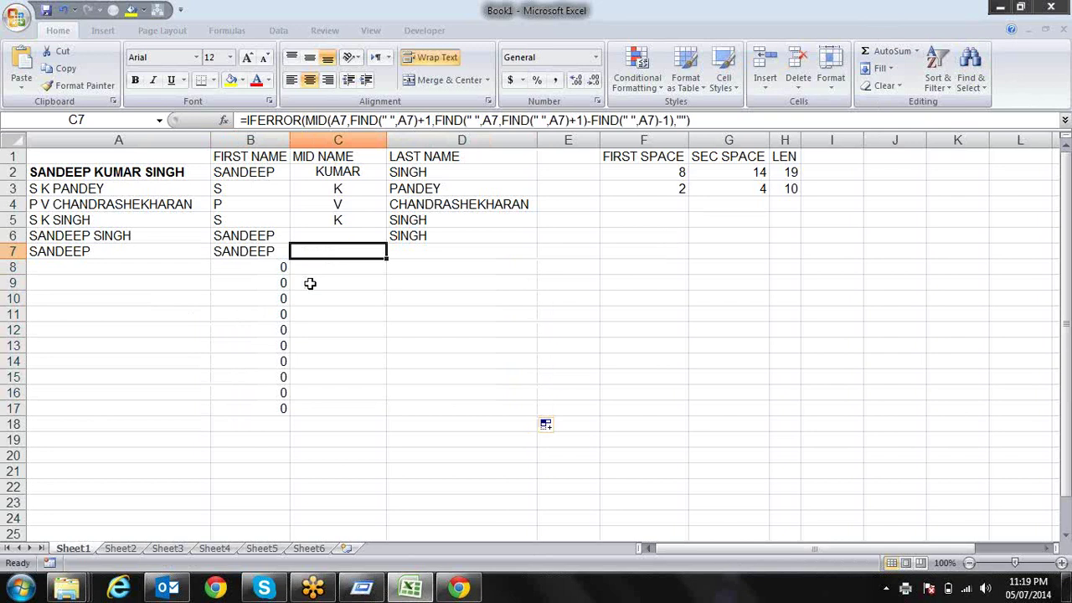
{"action": "key", "text": "Left"}
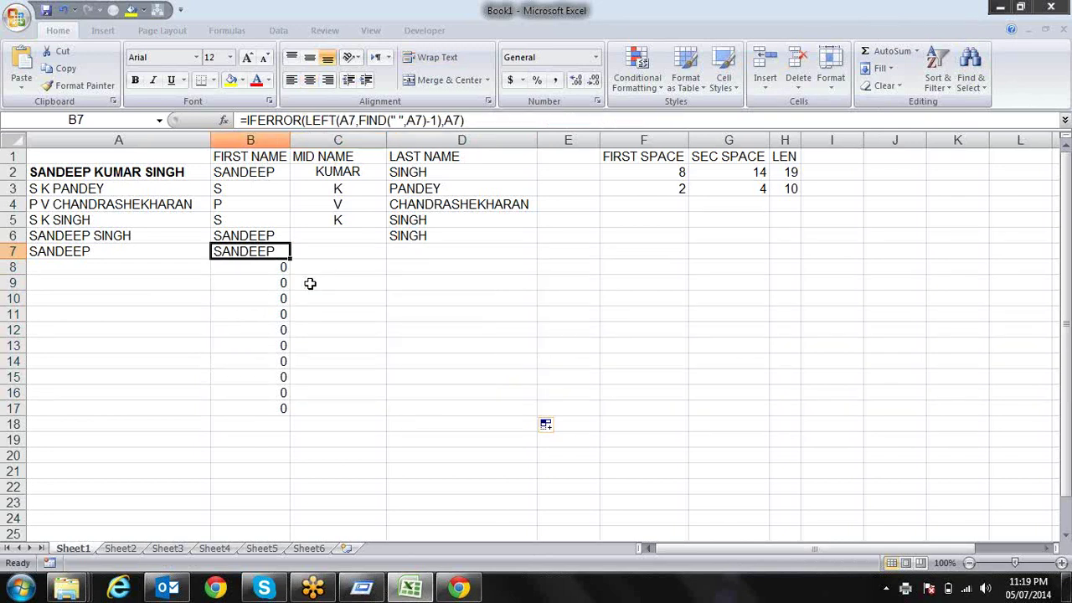
{"action": "key", "text": "Down"}
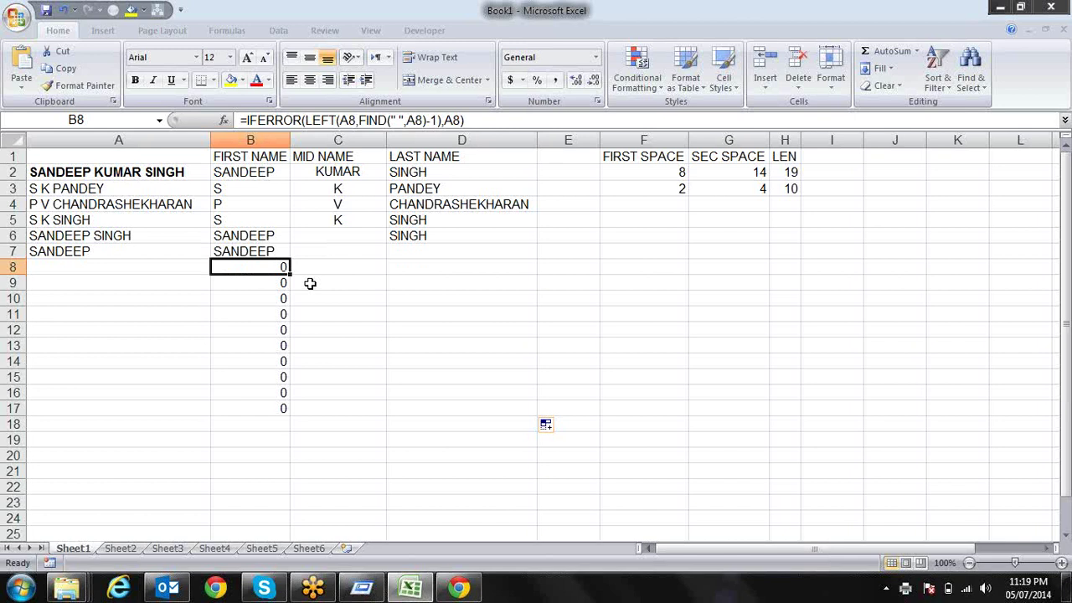
{"action": "key", "text": "Left"}
{"action": "key", "text": "Right"}
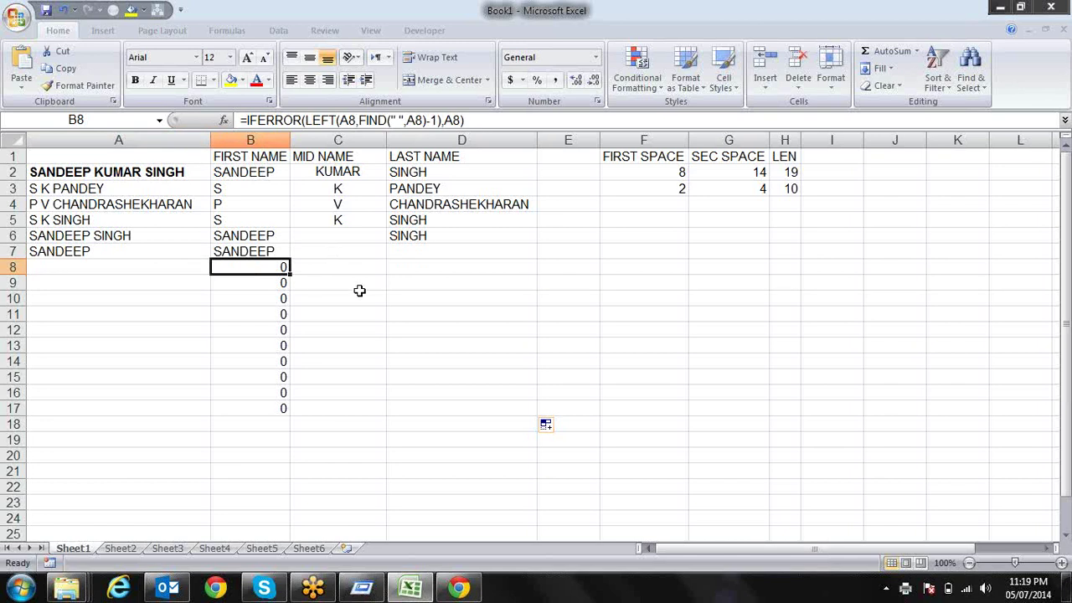
Step: Wrap B8's first-name formula in an outer test returning "" when the IFERROR result equals 0
{"action": "key", "text": "F2"}
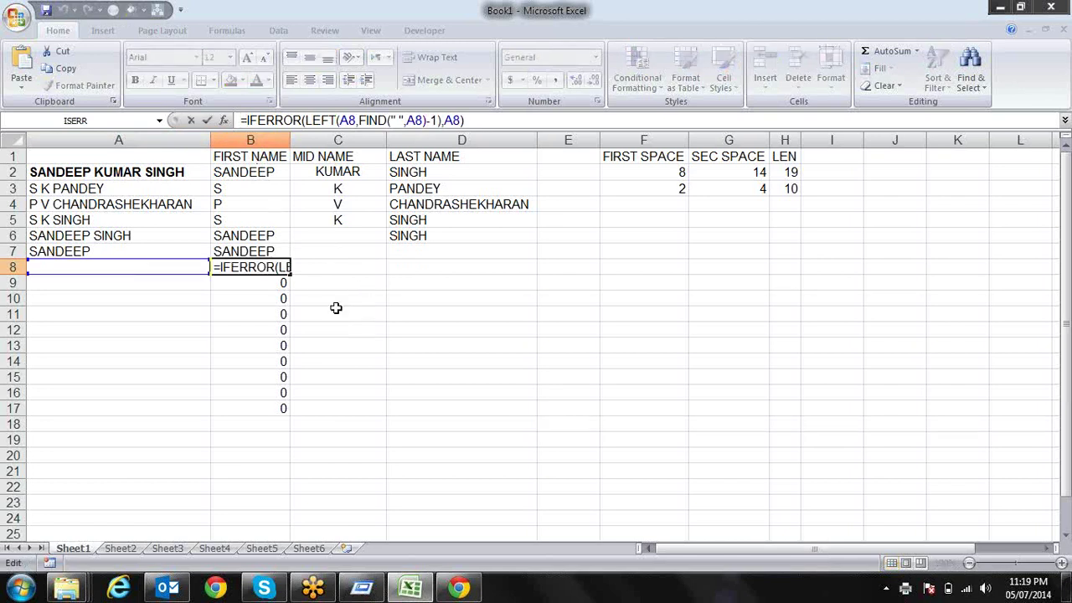
{"action": "key", "text": "Escape"}
{"action": "key", "text": "Right"}
{"action": "key", "text": "Left"}
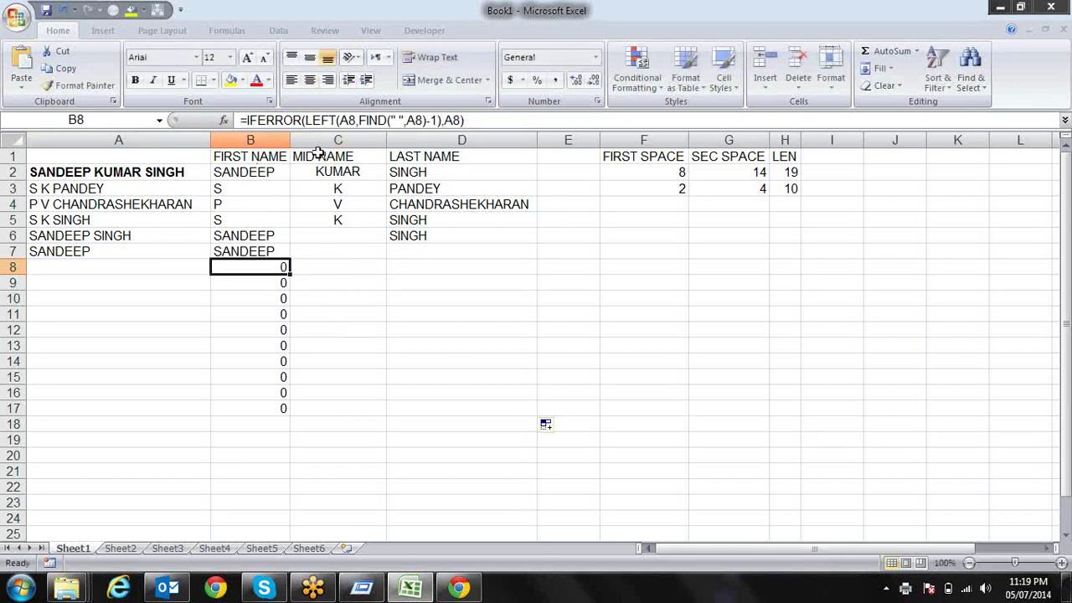
{"action": "left_click", "coordinate": [245, 120]}
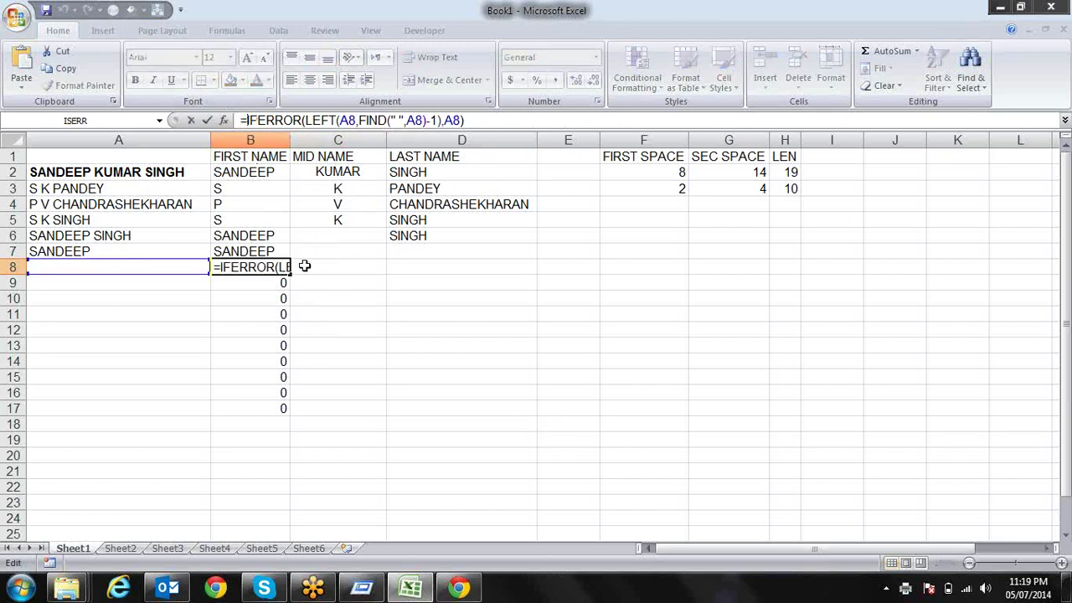
{"action": "type", "text": "IF"}
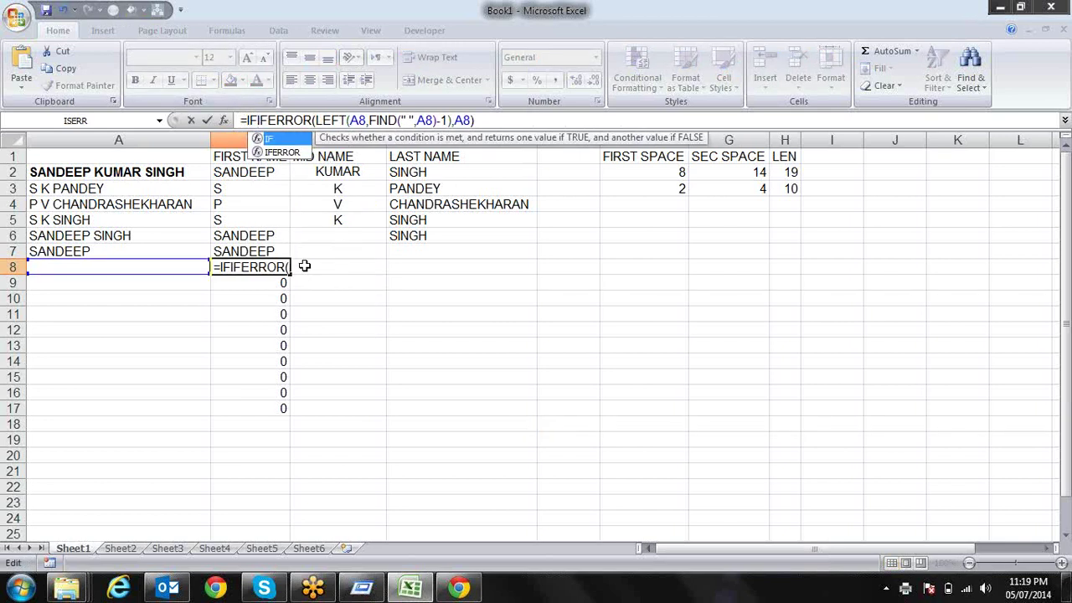
{"action": "key", "text": "Down"}
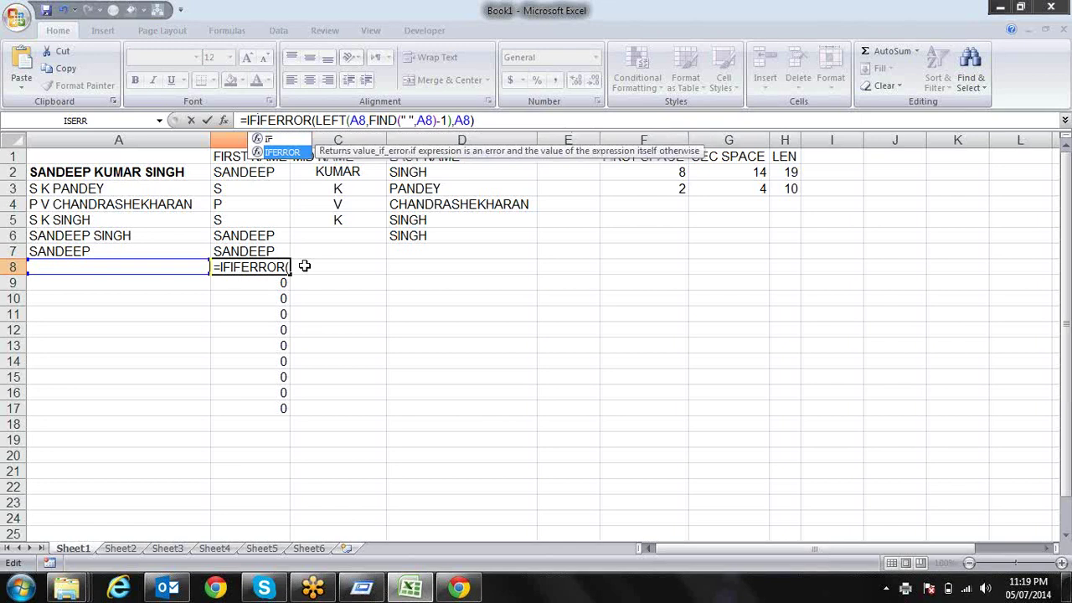
{"action": "key", "text": "Tab"}
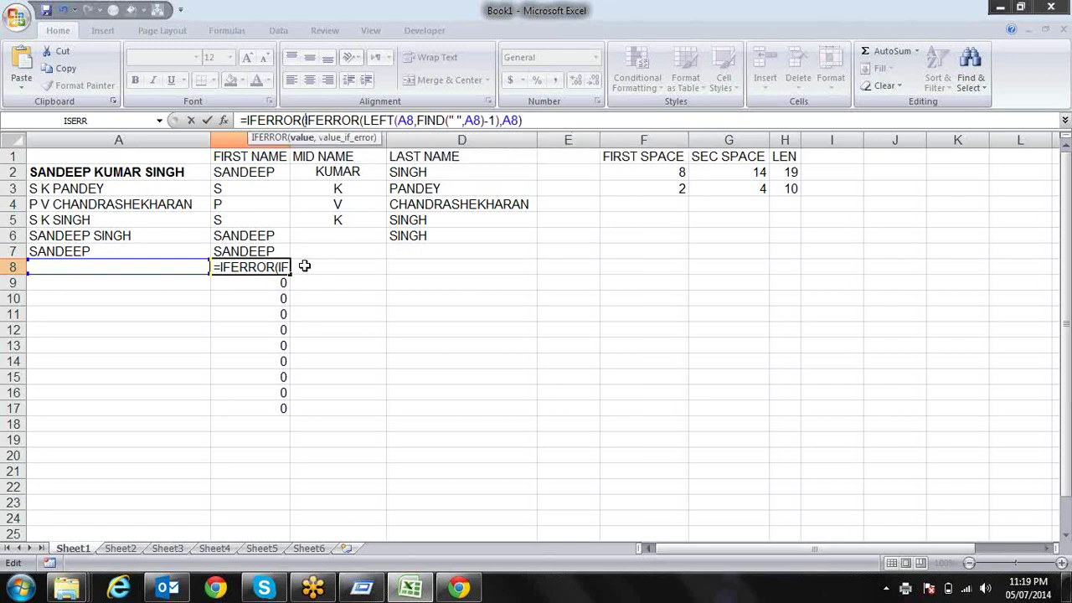
{"action": "key", "text": "shift+Right"}
{"action": "key", "text": "shift+Right"}
{"action": "key", "text": "shift+Right"}
{"action": "key", "text": "shift+Right"}
{"action": "key", "text": "shift+Right"}
{"action": "key", "text": "shift+Right"}
{"action": "key", "text": "shift+Right"}
{"action": "key", "text": "shift+Right"}
{"action": "key", "text": "shift+Right"}
{"action": "key", "text": "shift+Right"}
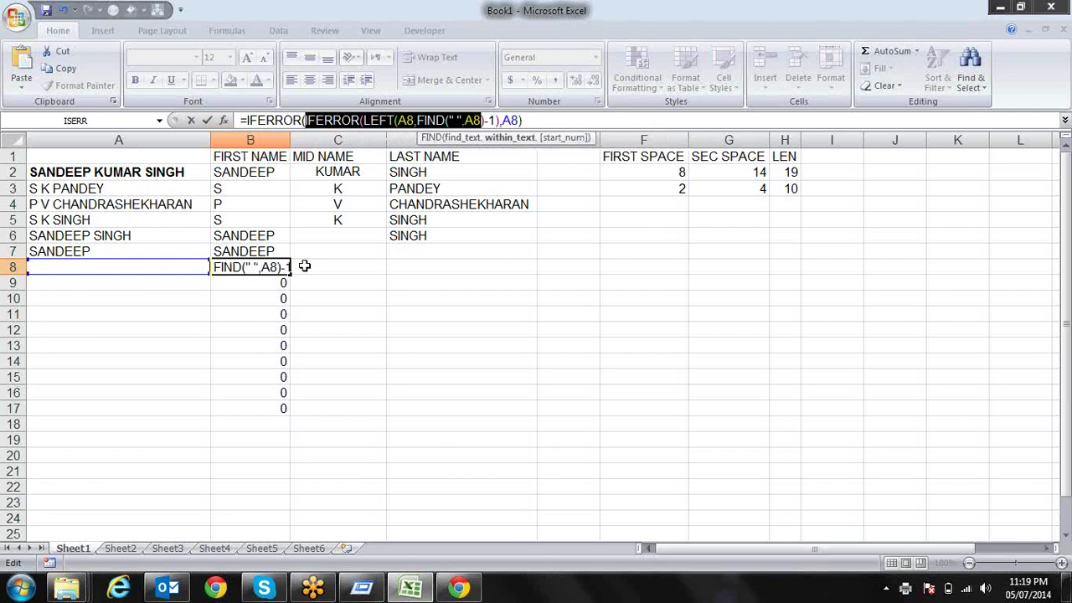
{"action": "key", "text": "shift+Right"}
{"action": "key", "text": "shift+Right"}
{"action": "key", "text": "shift+Right"}
{"action": "key", "text": "shift+Right"}
{"action": "key", "text": "shift+Right"}
{"action": "key", "text": "shift+Right"}
{"action": "key", "text": "shift+Right"}
{"action": "key", "text": "shift+Right"}
{"action": "key", "text": "ctrl+c"}
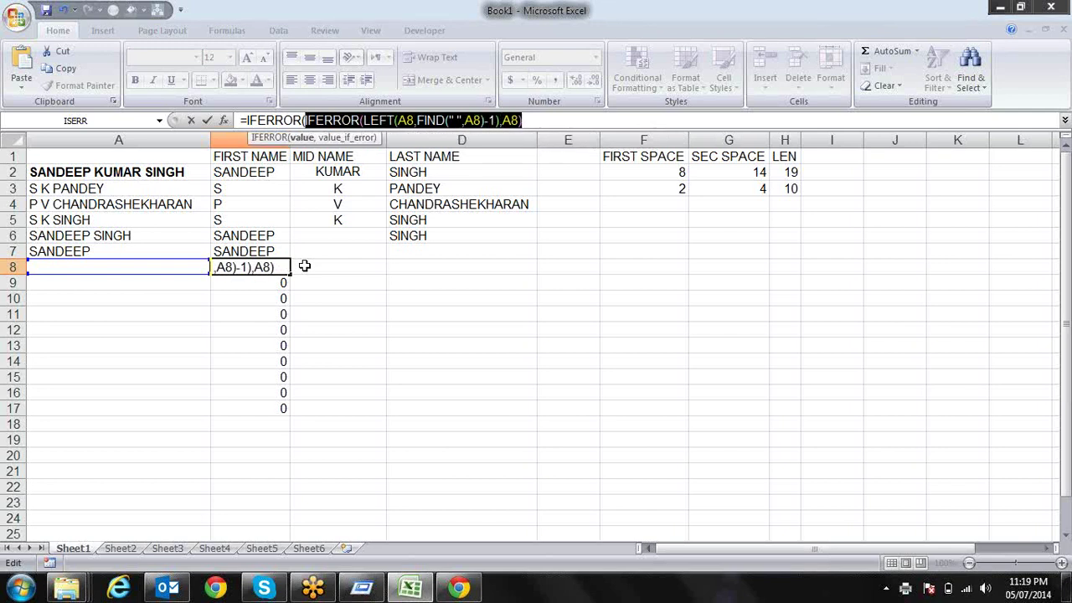
{"action": "left_click", "coordinate": [558, 120]}
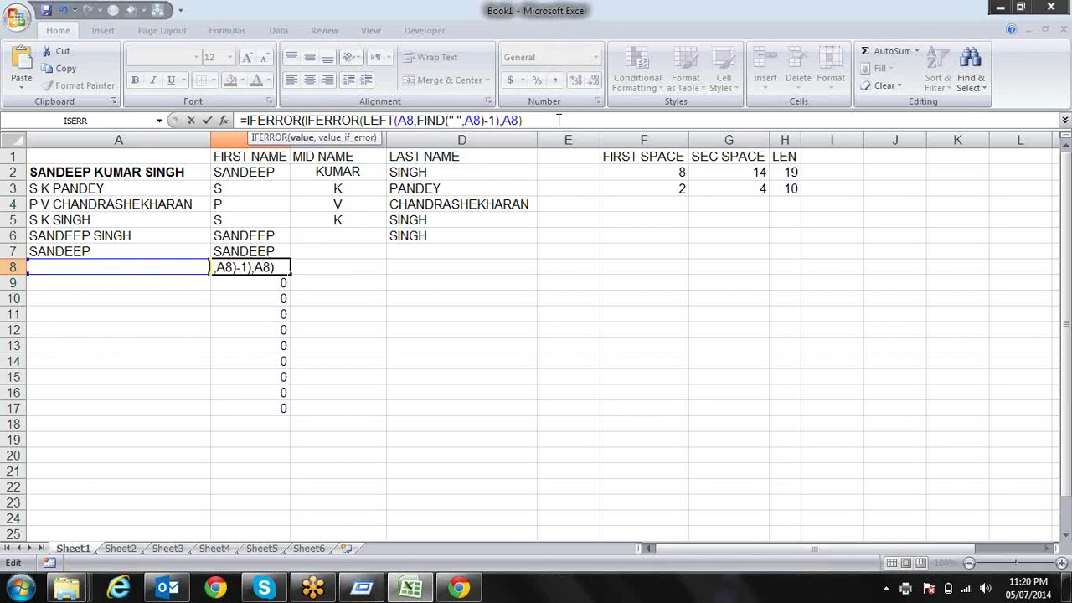
{"action": "type", "text": "=0"}
{"action": "type", "text": ","}
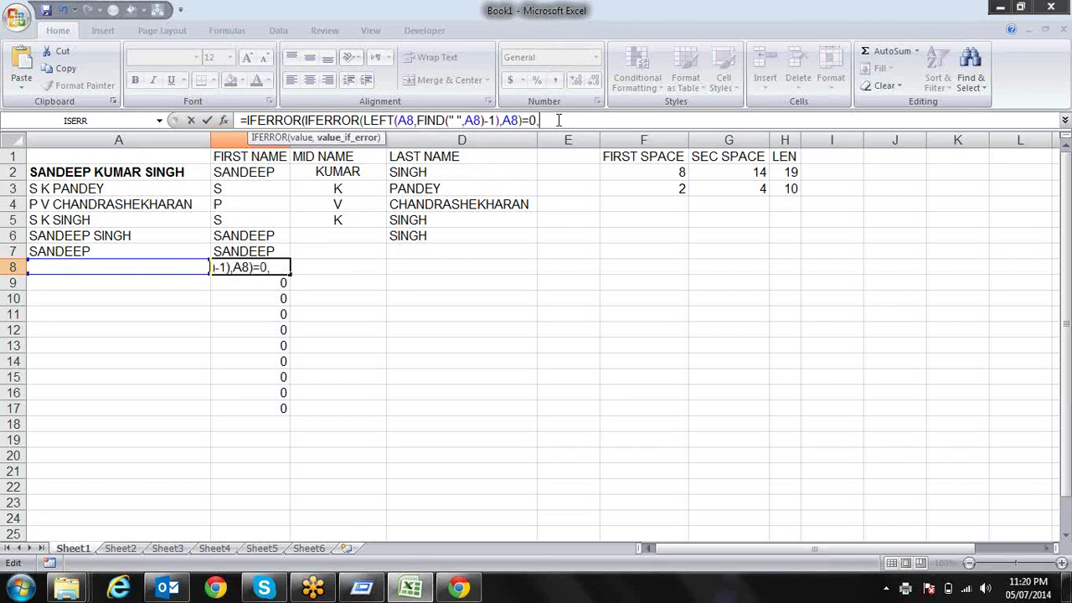
{"action": "type", "text": "\"\""}
{"action": "type", "text": ","}
{"action": "key", "text": "ctrl+v"}
{"action": "type", "text": ")"}
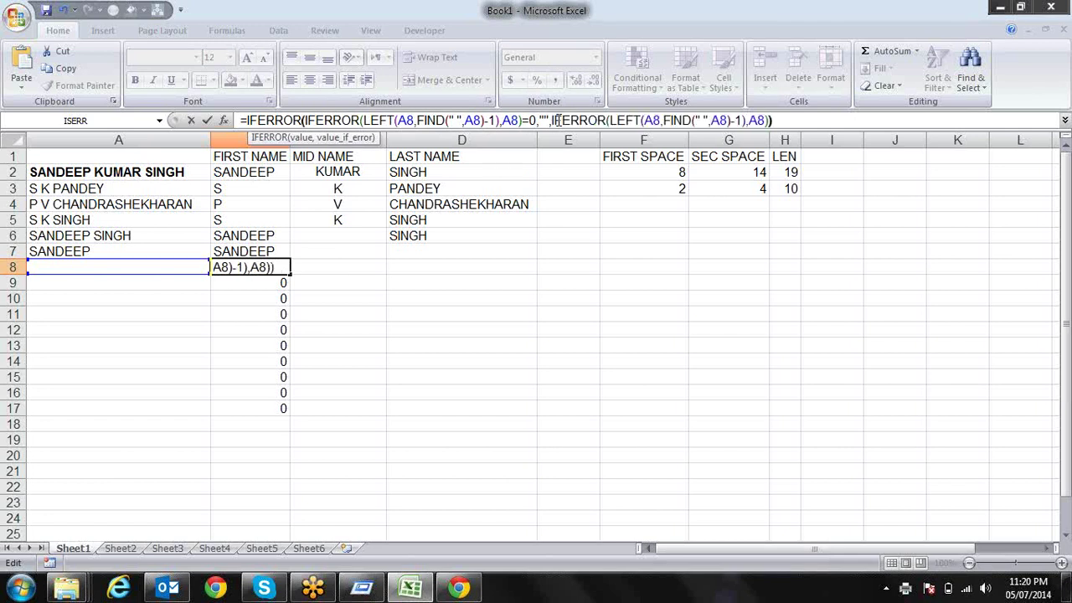
Step: Fix the outer function from IFERROR to IF, then fill B8's formula down to B17
{"action": "key", "text": "Return"}
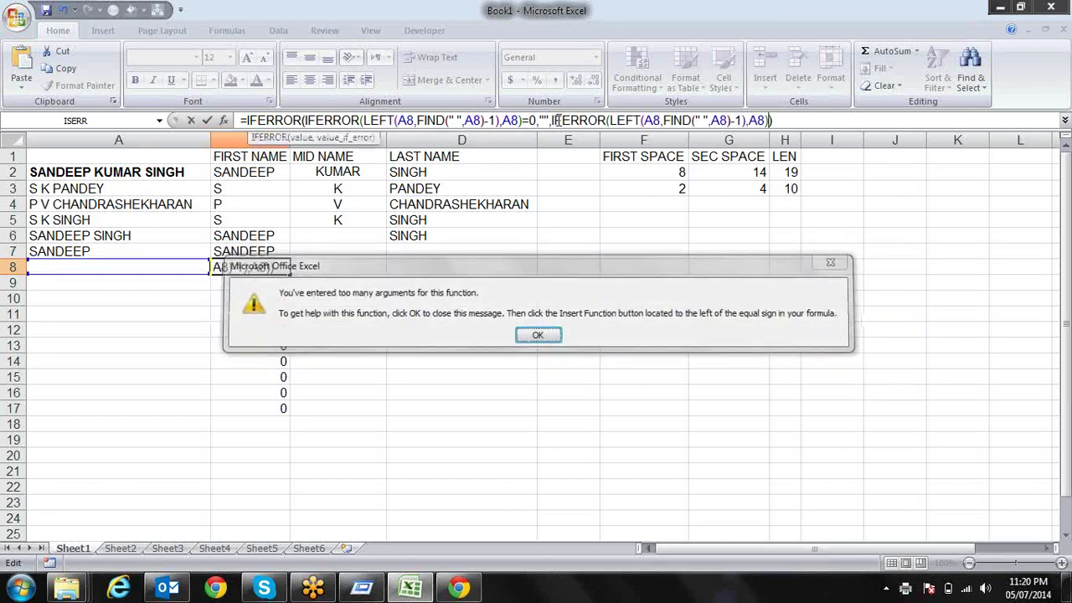
{"action": "key", "text": "Return"}
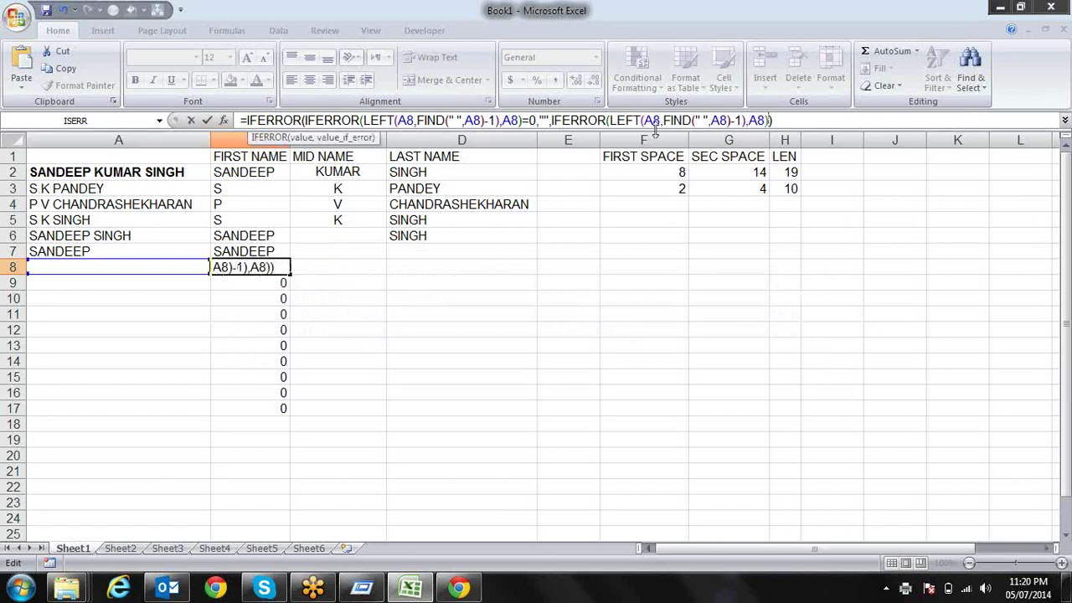
{"action": "left_click", "coordinate": [299, 121]}
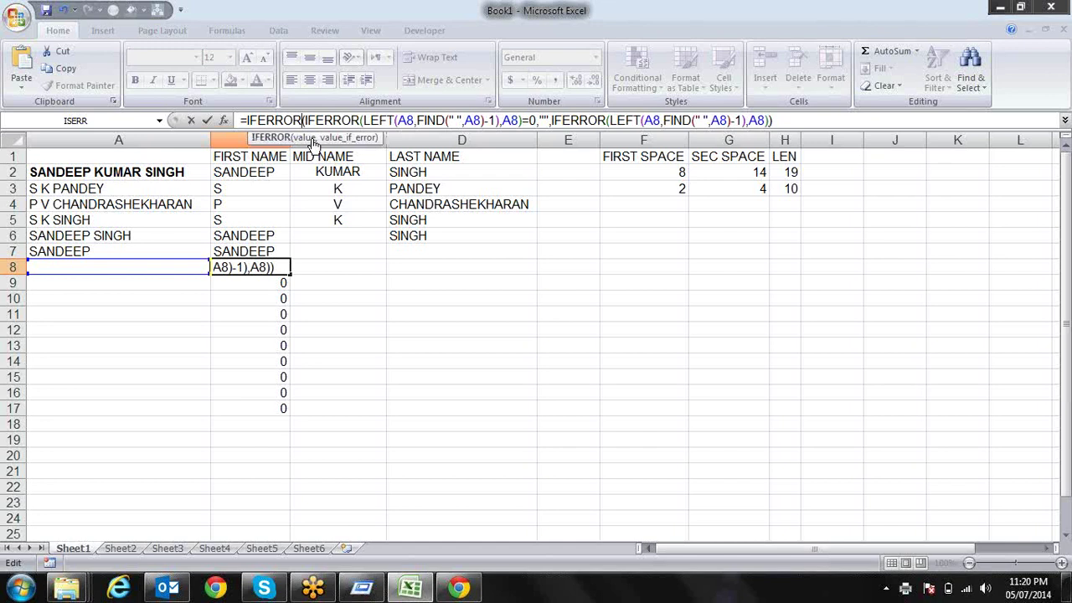
{"action": "key", "text": "BackSpace"}
{"action": "key", "text": "BackSpace"}
{"action": "key", "text": "BackSpace"}
{"action": "key", "text": "BackSpace"}
{"action": "key", "text": "BackSpace"}
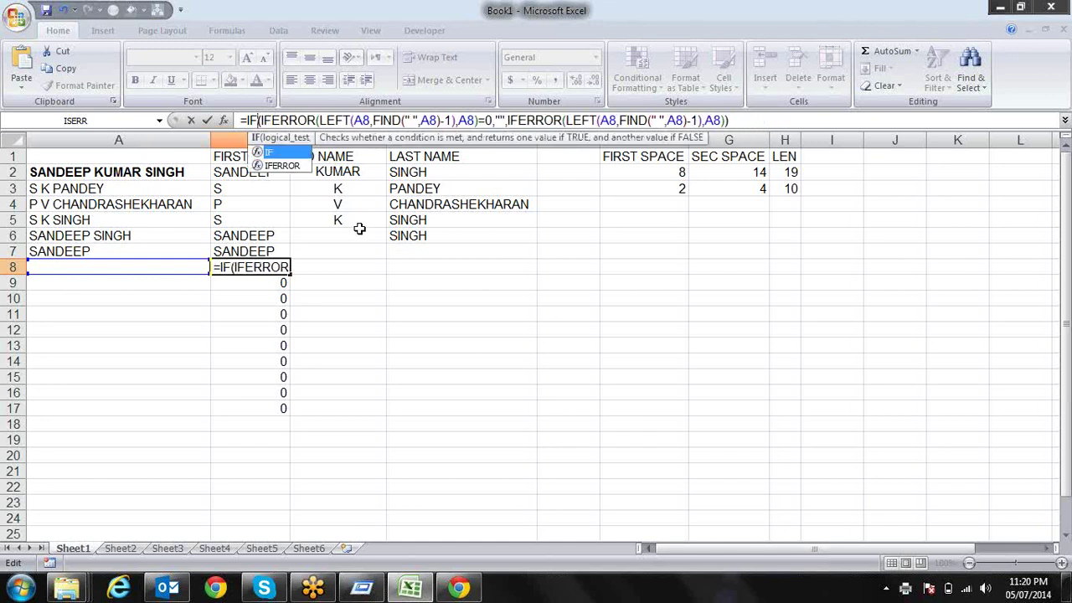
{"action": "key", "text": "Return"}
{"action": "key", "text": "Up"}
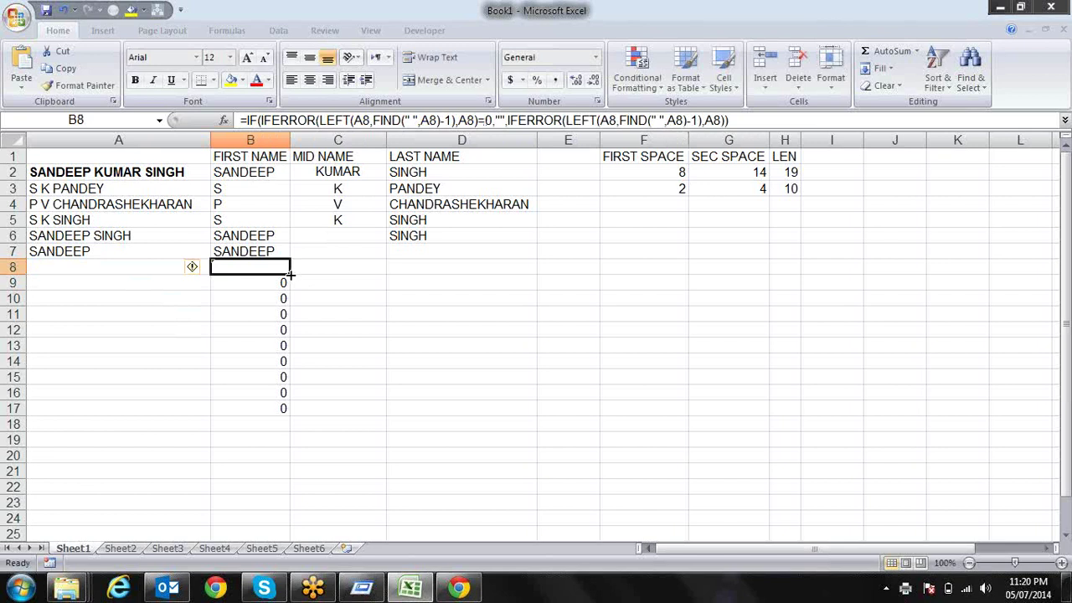
{"action": "left_click_drag", "start_coordinate": [290, 274], "coordinate": [285, 409]}
Step: Enter a new two-part full name in A8
{"action": "left_click", "coordinate": [379, 337]}
{"action": "left_click", "coordinate": [278, 266]}
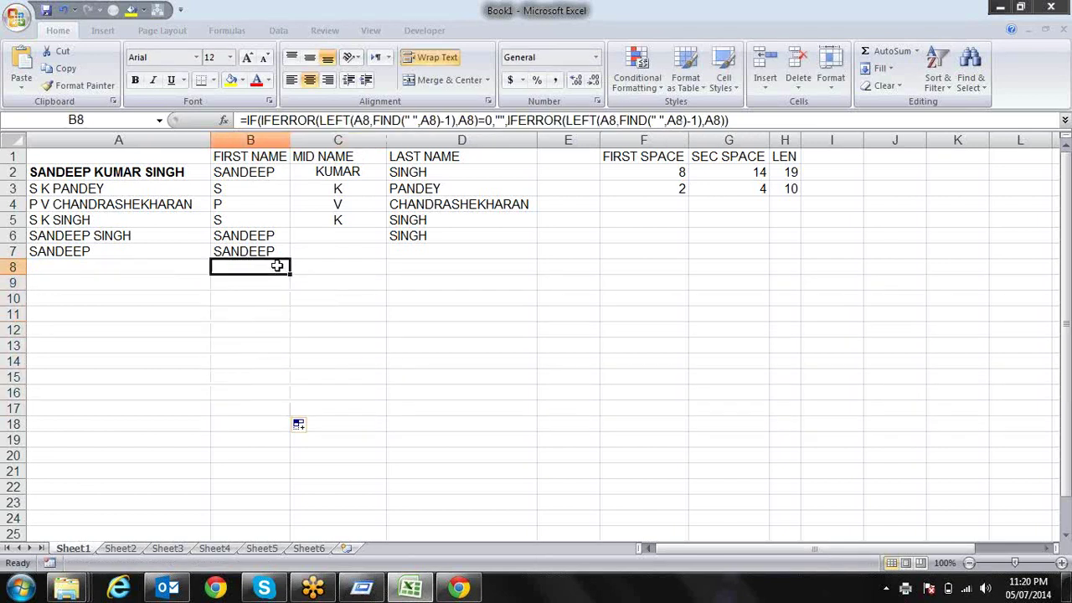
{"action": "key", "text": "Left"}
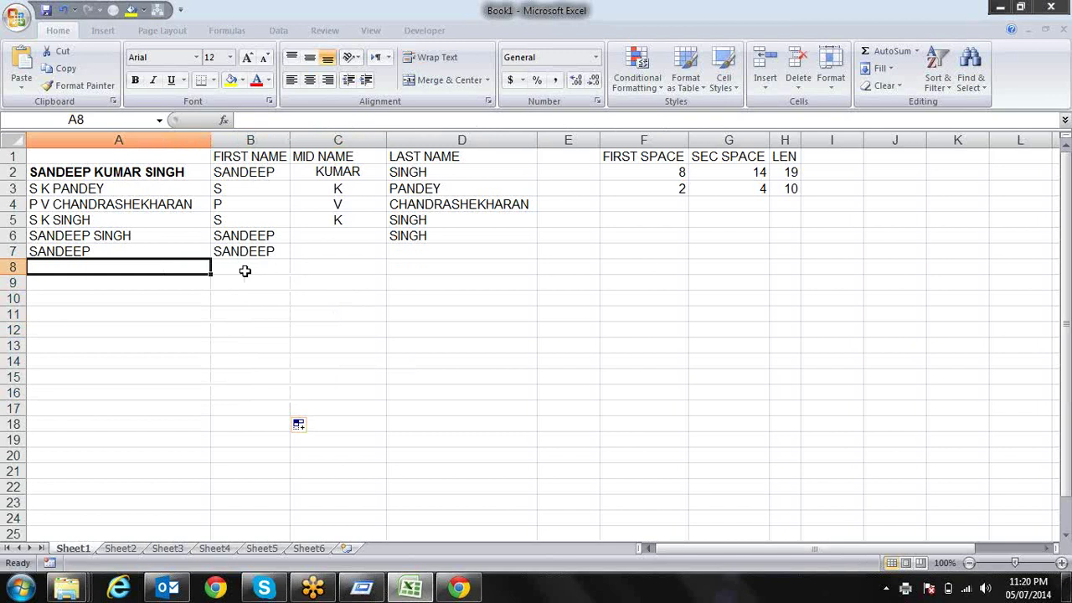
{"action": "type", "text": "SK"}
{"action": "key", "text": "BackSpace"}
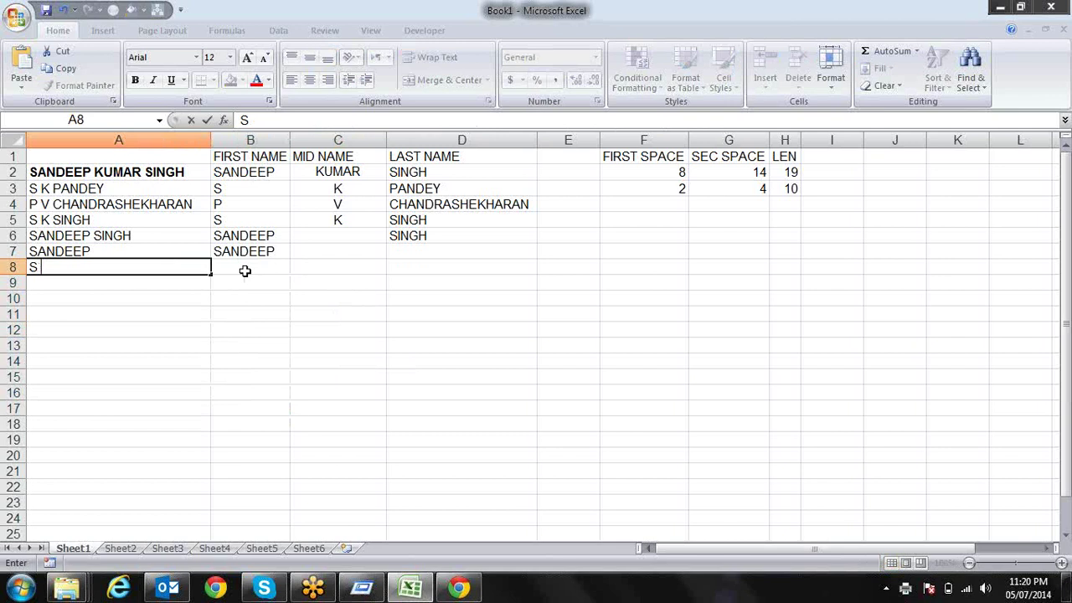
{"action": "type", "text": "K SINGH"}
{"action": "key", "text": "Return"}
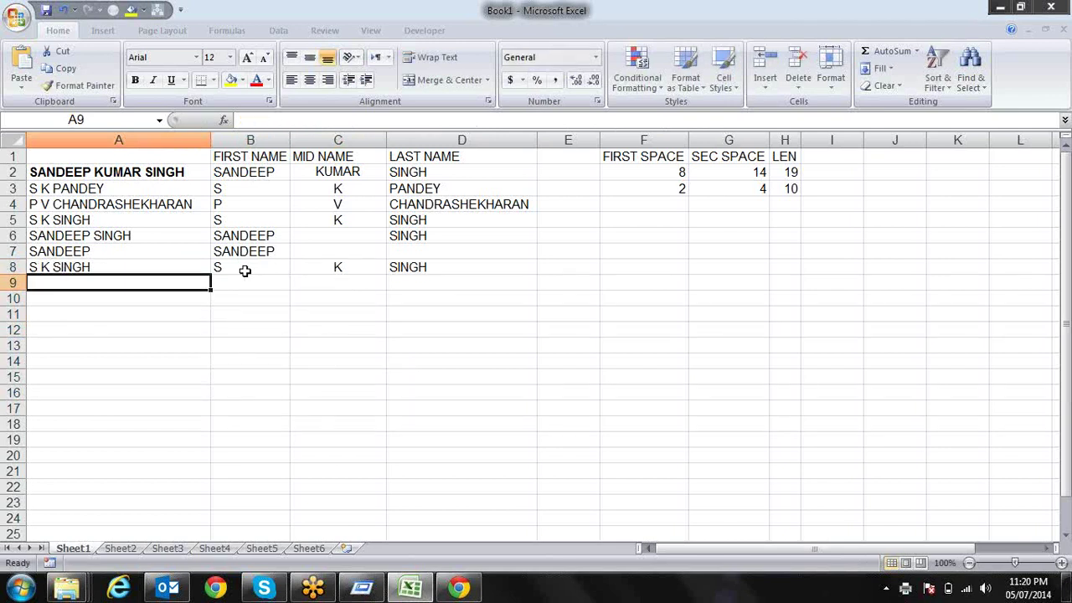
Step: Add a two-part name in A9 and a three-part name in A10, then review row 11
{"action": "type", "text": "SUJ"}
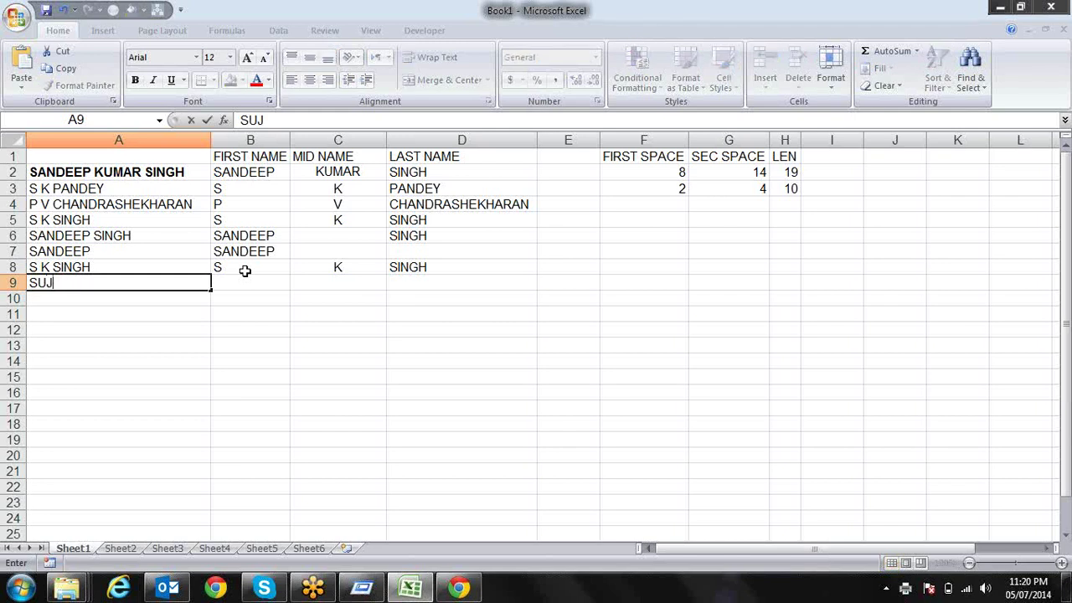
{"action": "type", "text": "EET KUMAR"}
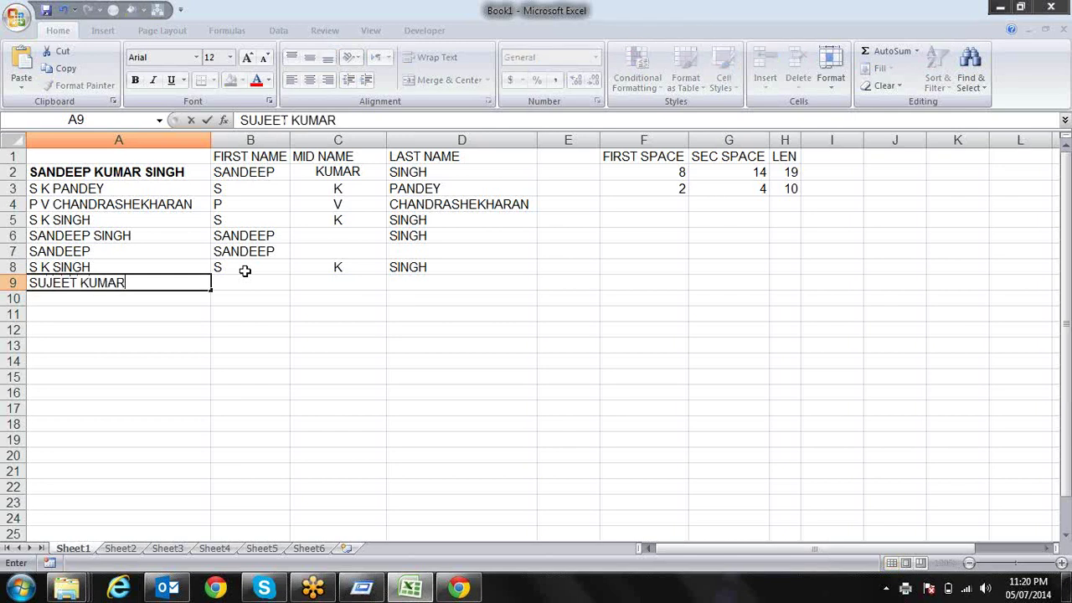
{"action": "key", "text": "Return"}
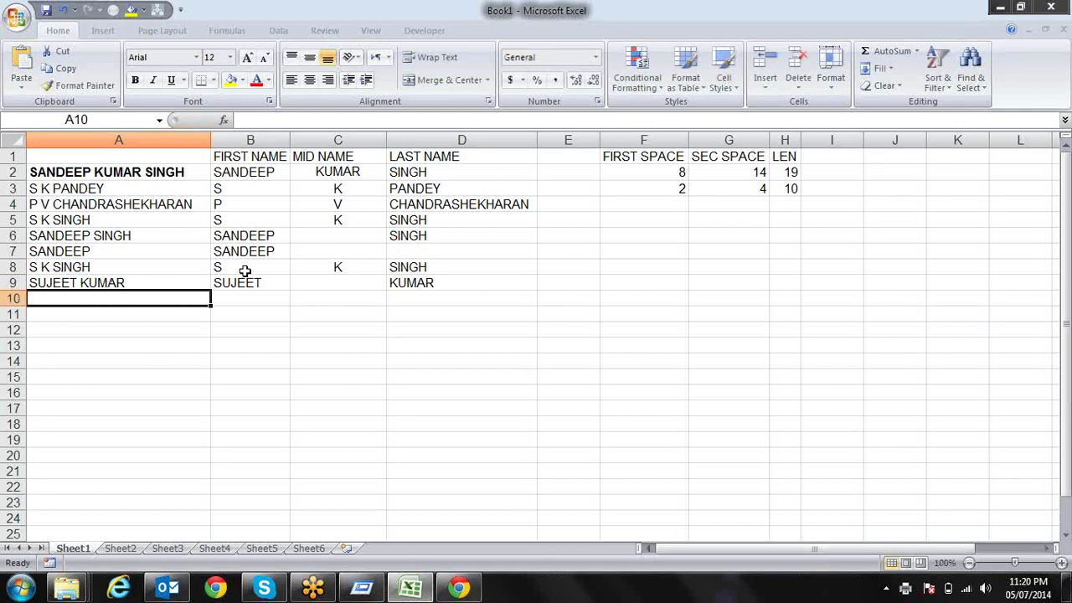
{"action": "type", "text": "RI"}
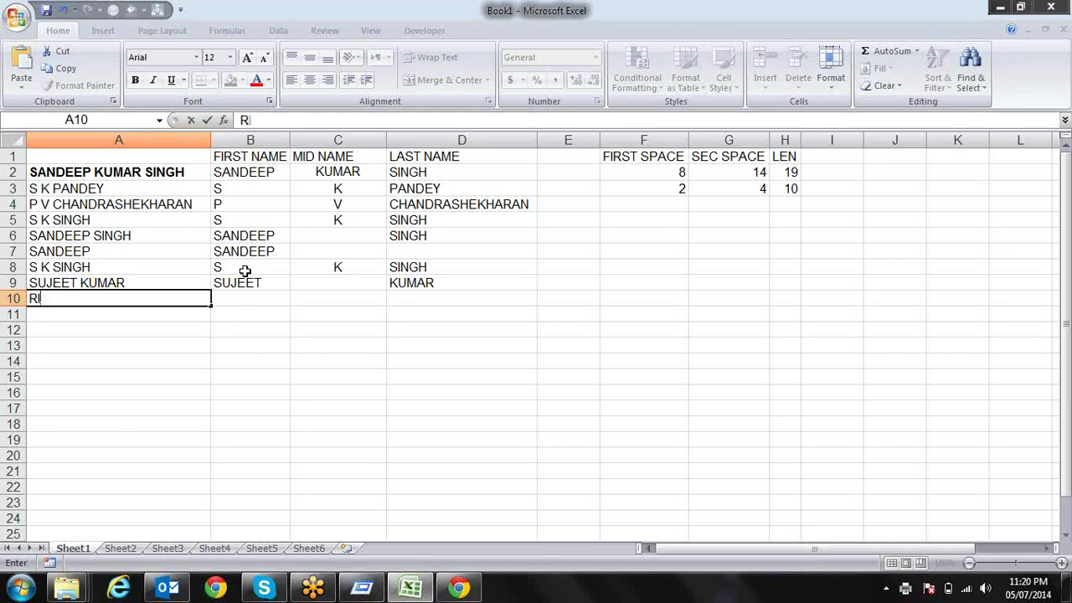
{"action": "type", "text": "TESH KUMA"}
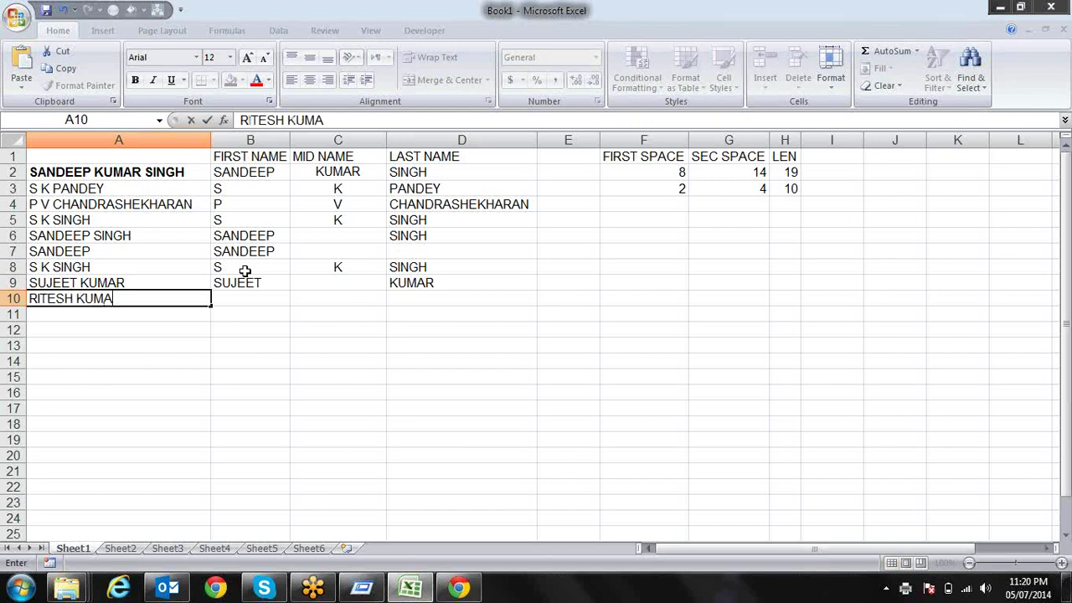
{"action": "type", "text": "R SEHGA"}
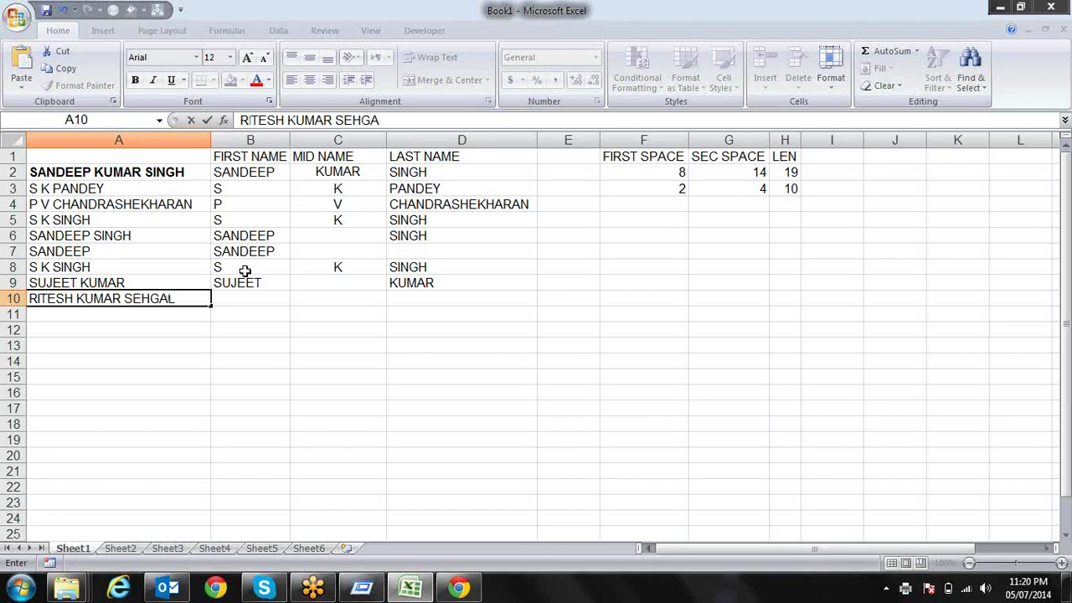
{"action": "type", "text": "L"}
{"action": "key", "text": "Return"}
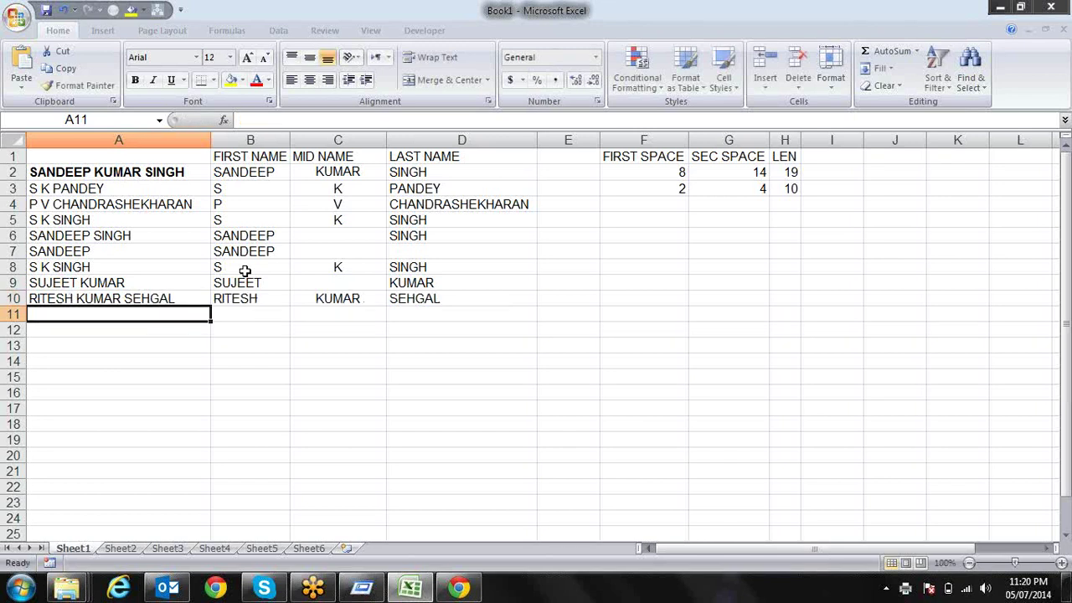
{"action": "key", "text": "Right"}
{"action": "key", "text": "Right"}
{"action": "key", "text": "Right"}
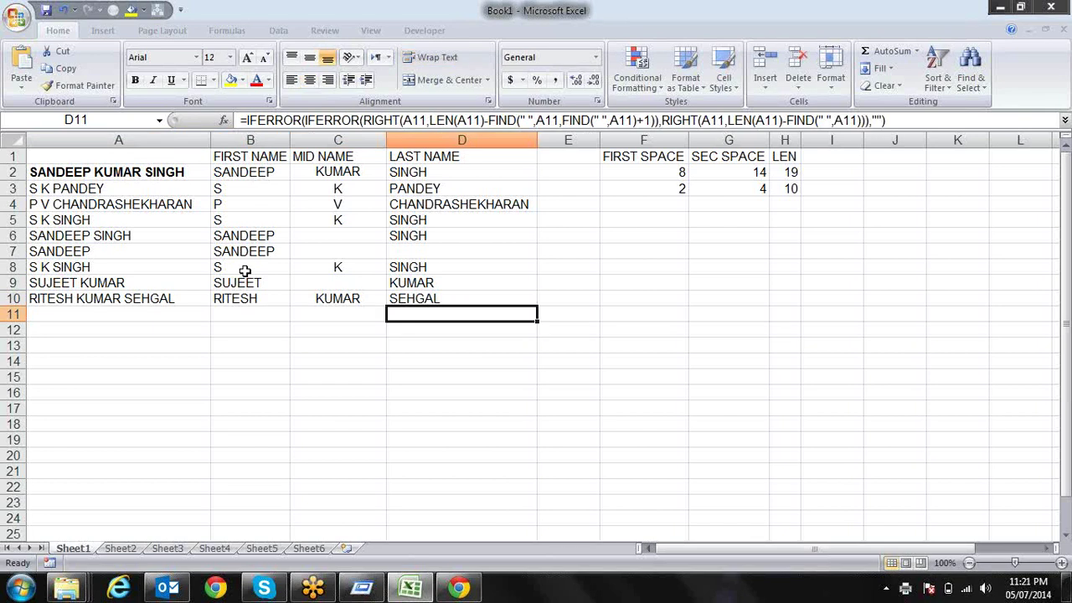
{"action": "key", "text": "Left"}
{"action": "key", "text": "Left"}
{"action": "key", "text": "Right"}
{"action": "key", "text": "Right"}
{"action": "left_click", "coordinate": [229, 33]}
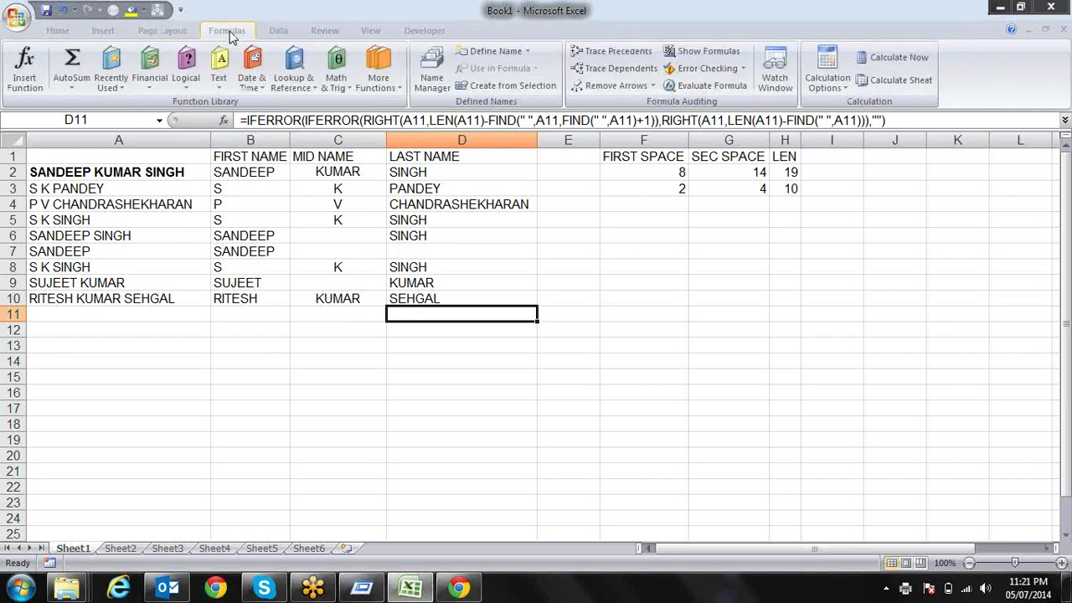
{"action": "left_click", "coordinate": [231, 87]}
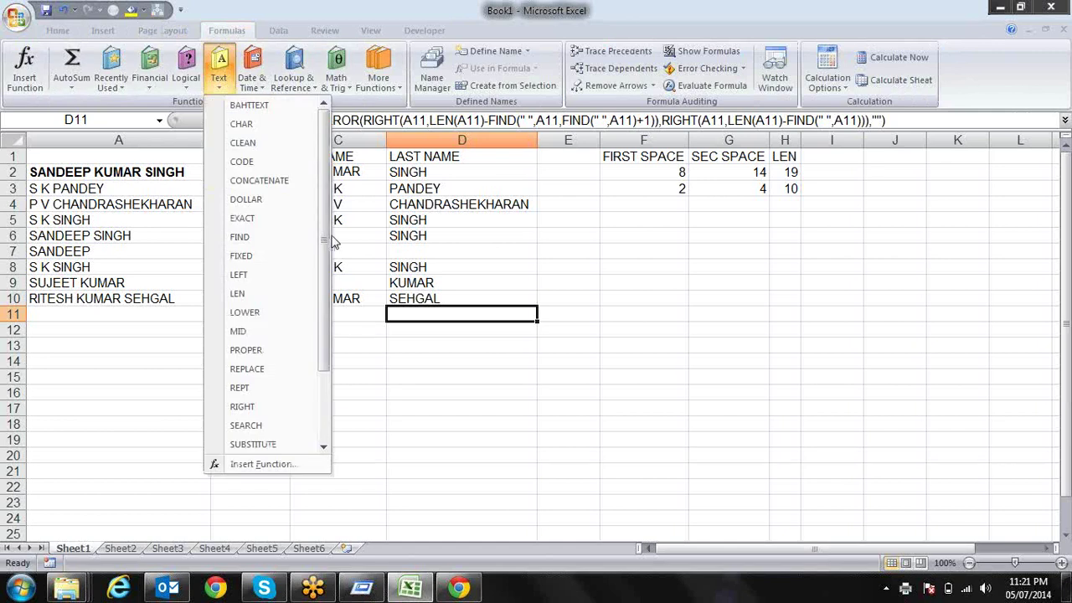
{"action": "left_click_drag", "start_coordinate": [328, 240], "coordinate": [347, 376]}
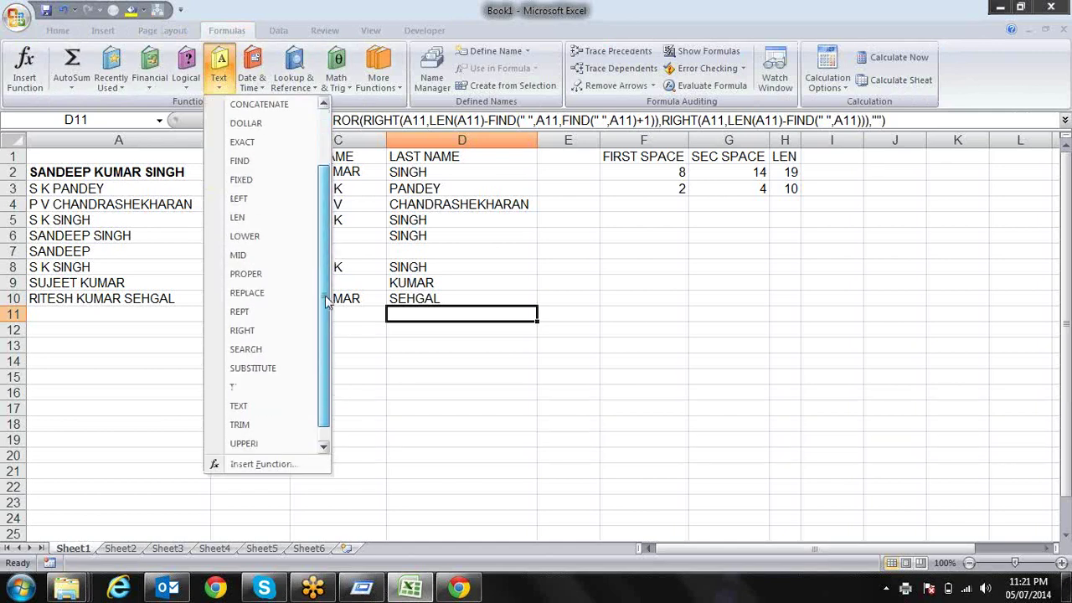
{"action": "left_click", "coordinate": [650, 338]}
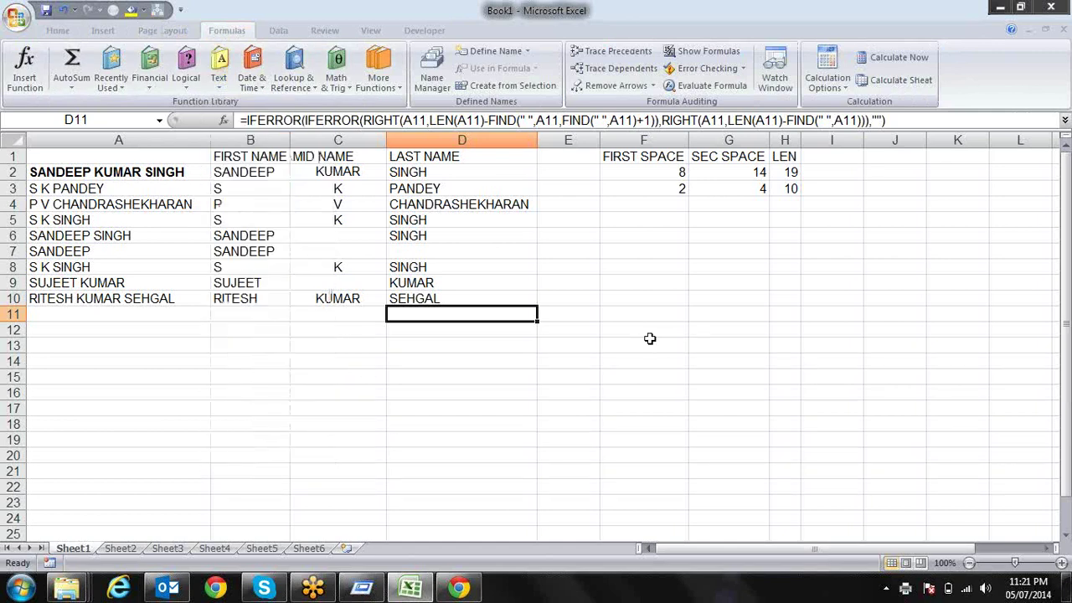
{"action": "left_click", "coordinate": [473, 372]}
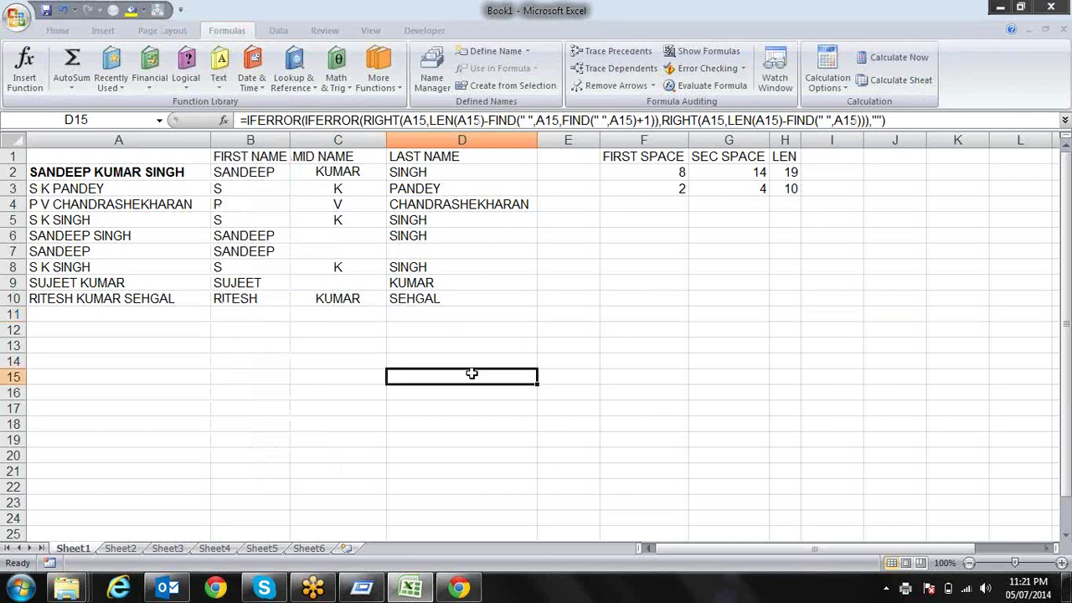
Step: Enter =LOWER(D2) in E2 and fill it down to E10
{"action": "left_click", "coordinate": [578, 172]}
{"action": "type", "text": "="}
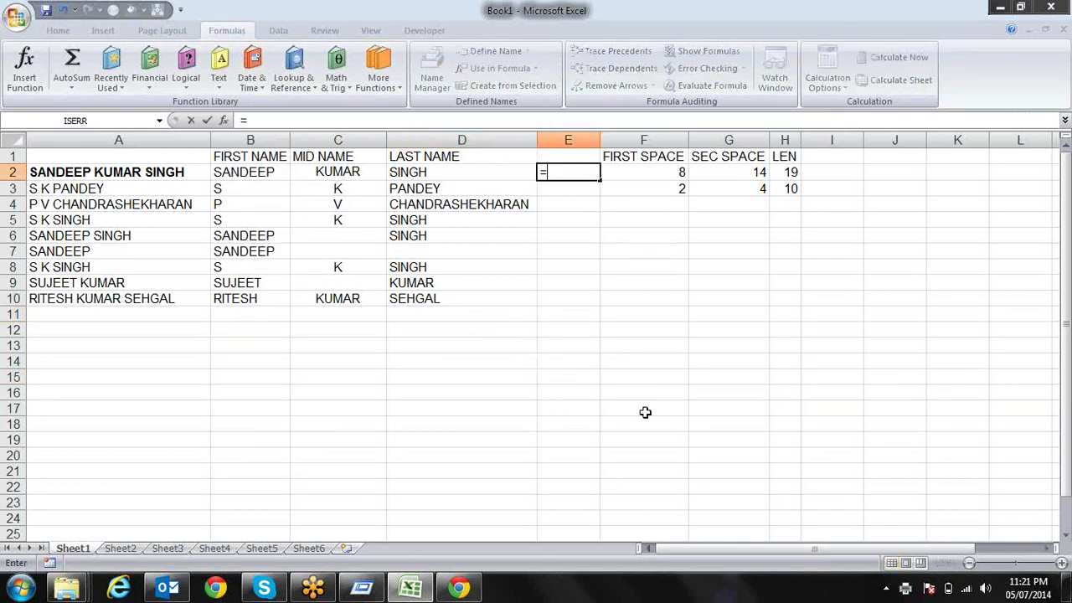
{"action": "type", "text": "UP"}
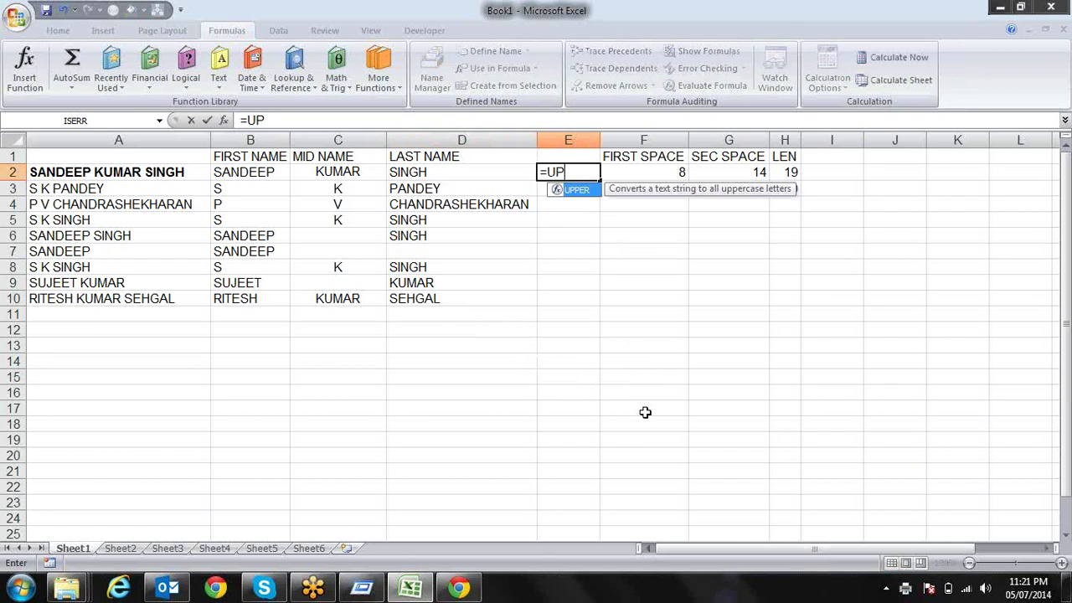
{"action": "key", "text": "Escape"}
{"action": "key", "text": "Escape"}
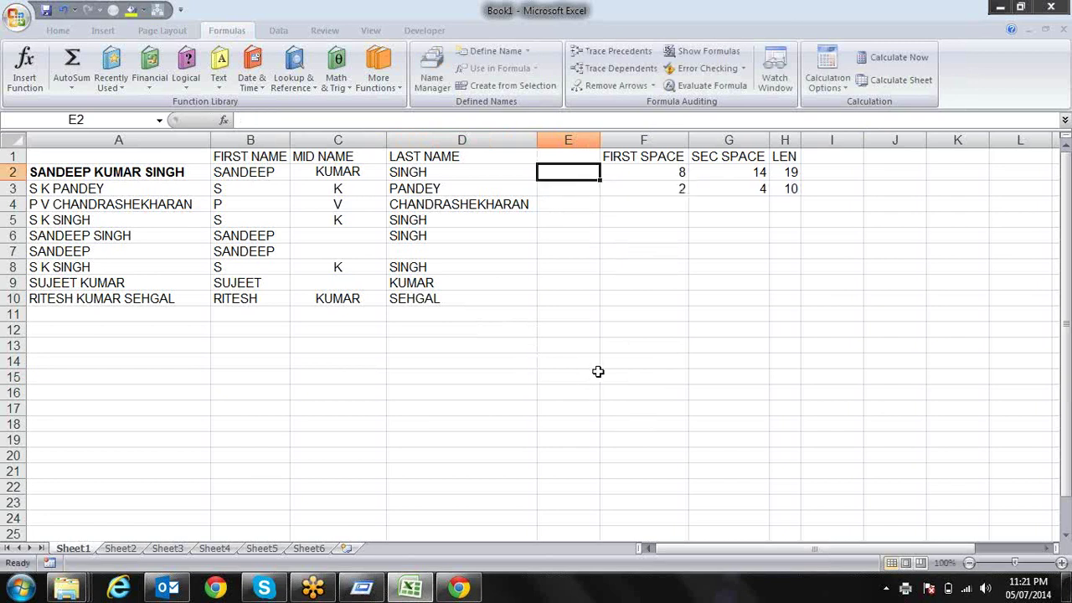
{"action": "type", "text": "=LO"}
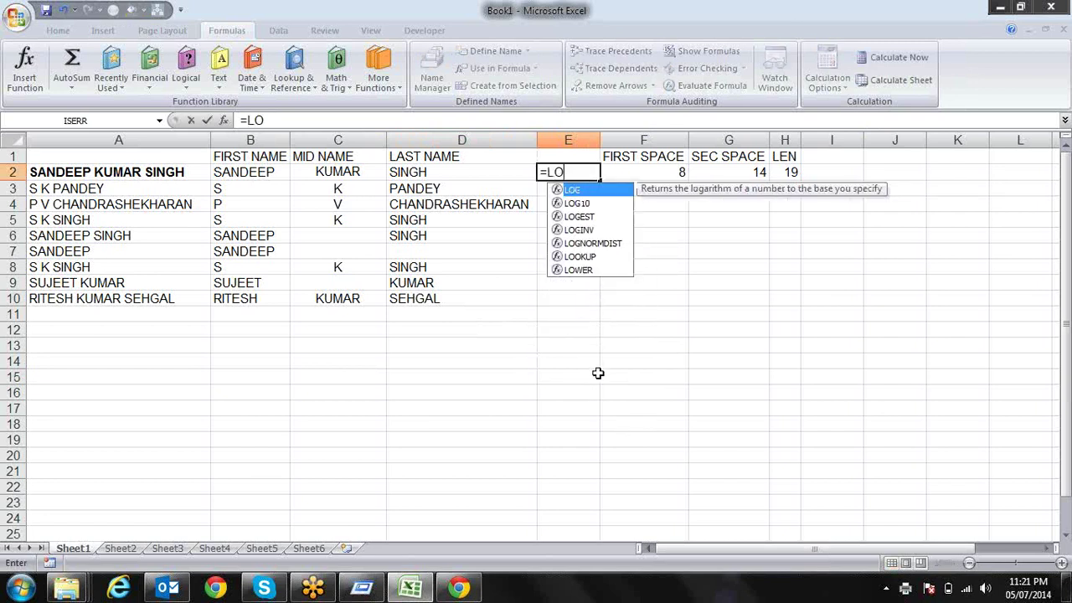
{"action": "type", "text": "WER("}
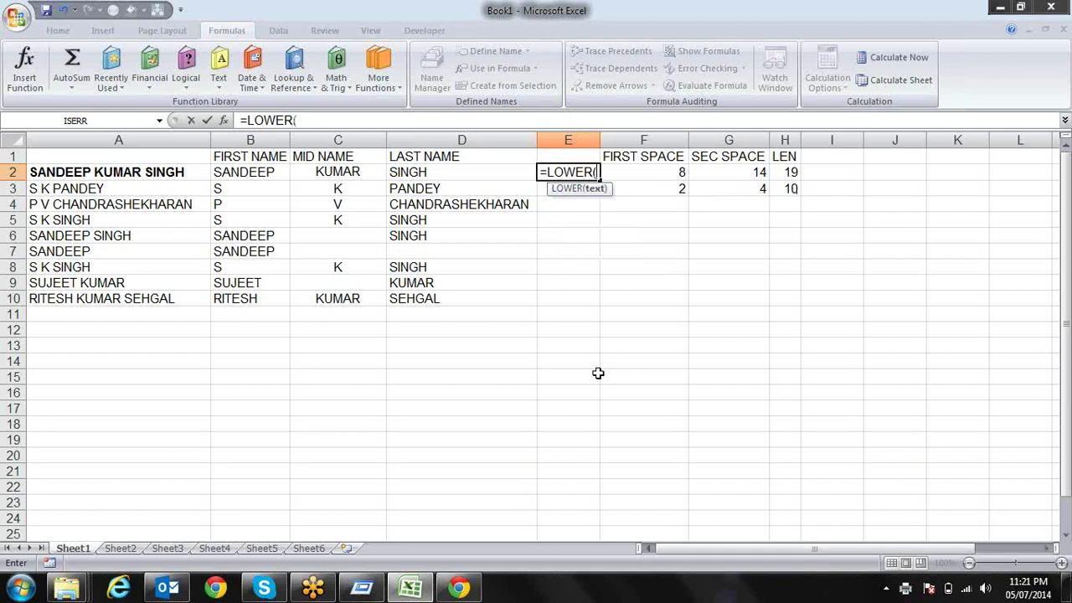
{"action": "key", "text": "Left"}
{"action": "type", "text": ")"}
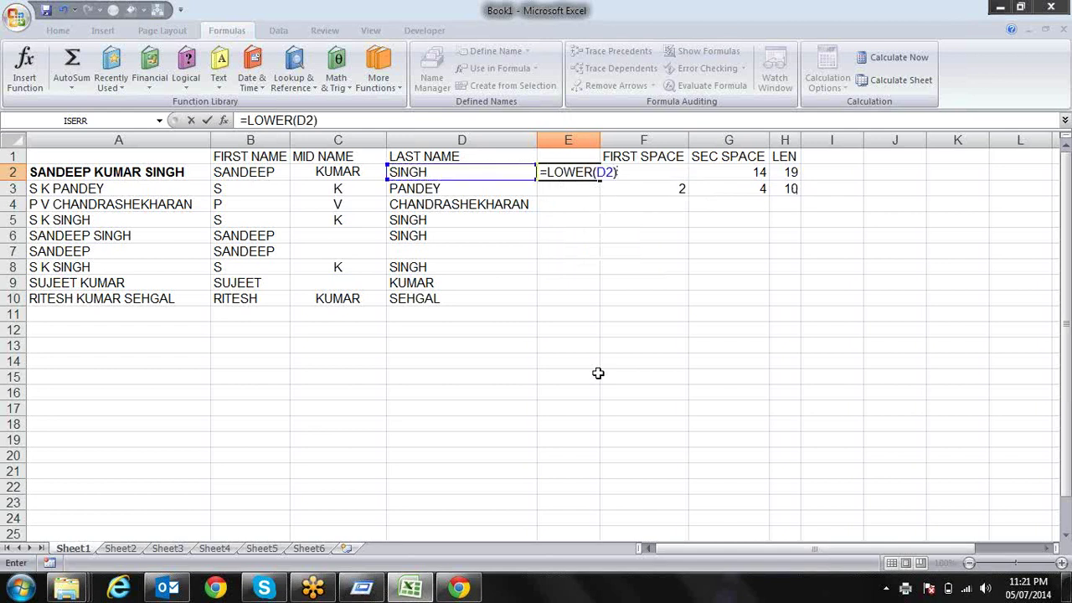
{"action": "key", "text": "Return"}
{"action": "key", "text": "Up"}
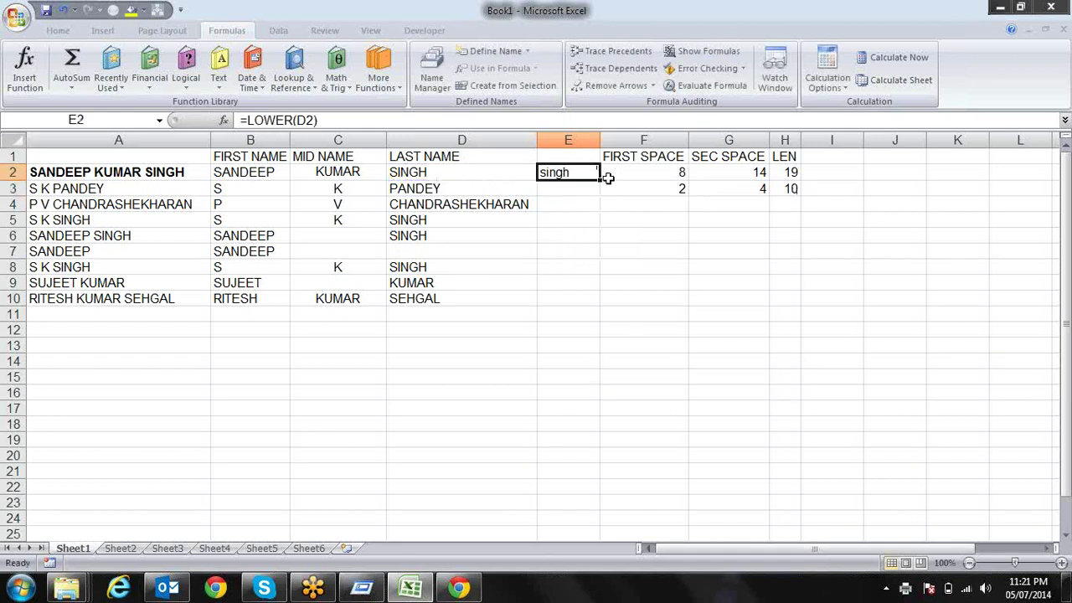
{"action": "left_click_drag", "start_coordinate": [600, 179], "coordinate": [583, 303]}
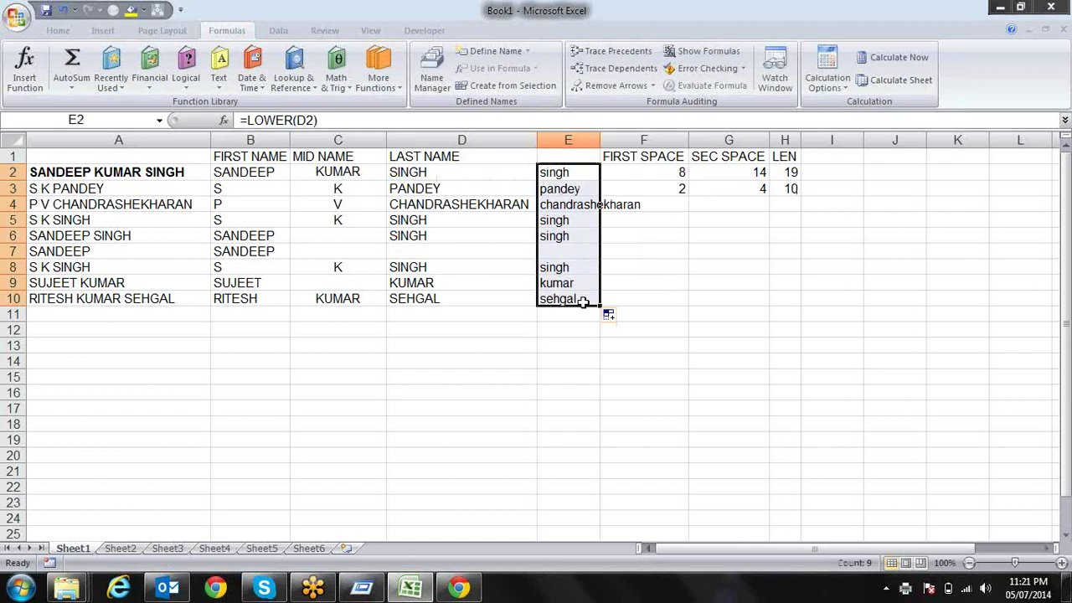
Step: Check the copied LOWER formulas in E2 through E10
{"action": "left_click", "coordinate": [567, 175]}
{"action": "left_click", "coordinate": [570, 188]}
{"action": "left_click", "coordinate": [572, 207]}
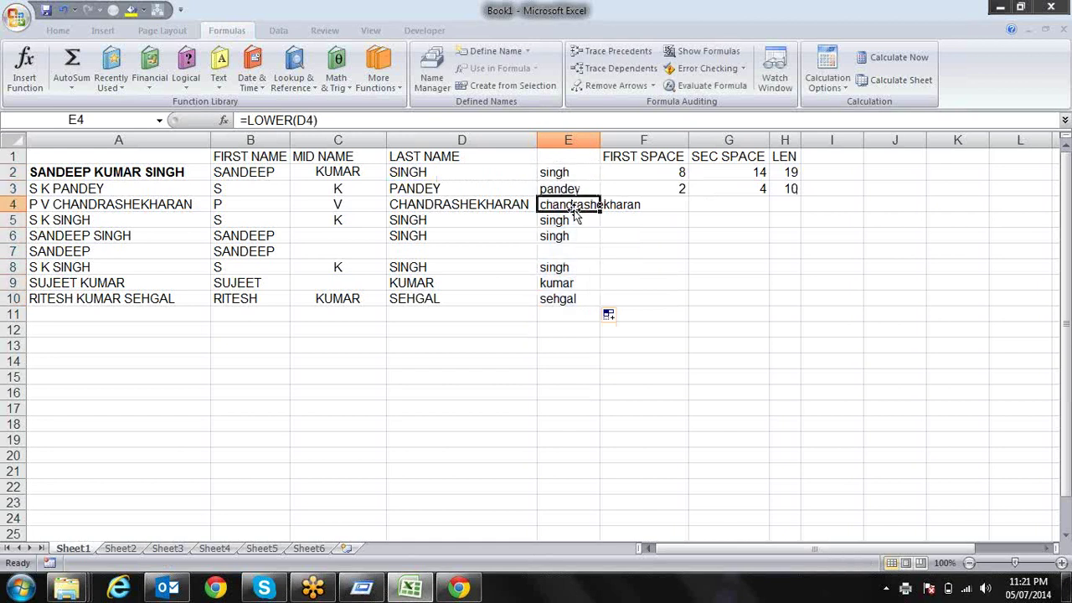
{"action": "left_click", "coordinate": [573, 238]}
{"action": "left_click", "coordinate": [567, 268]}
{"action": "left_click", "coordinate": [568, 299]}
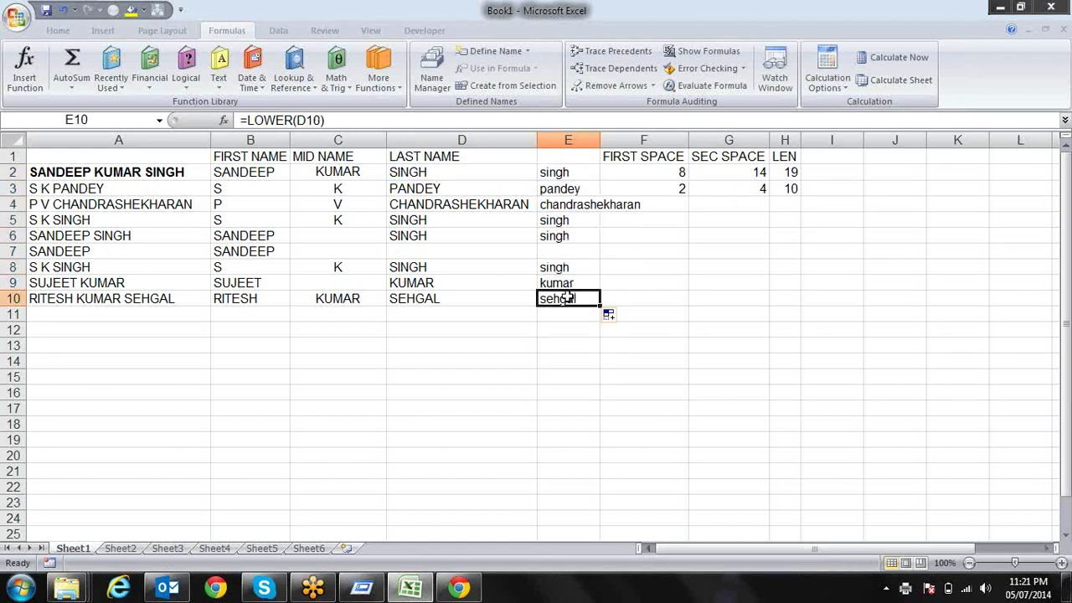
Step: Insert a blank column before FIRST SPACE and start an =UPPER( formula in F2
{"action": "right_click", "coordinate": [662, 136]}
{"action": "left_click", "coordinate": [714, 219]}
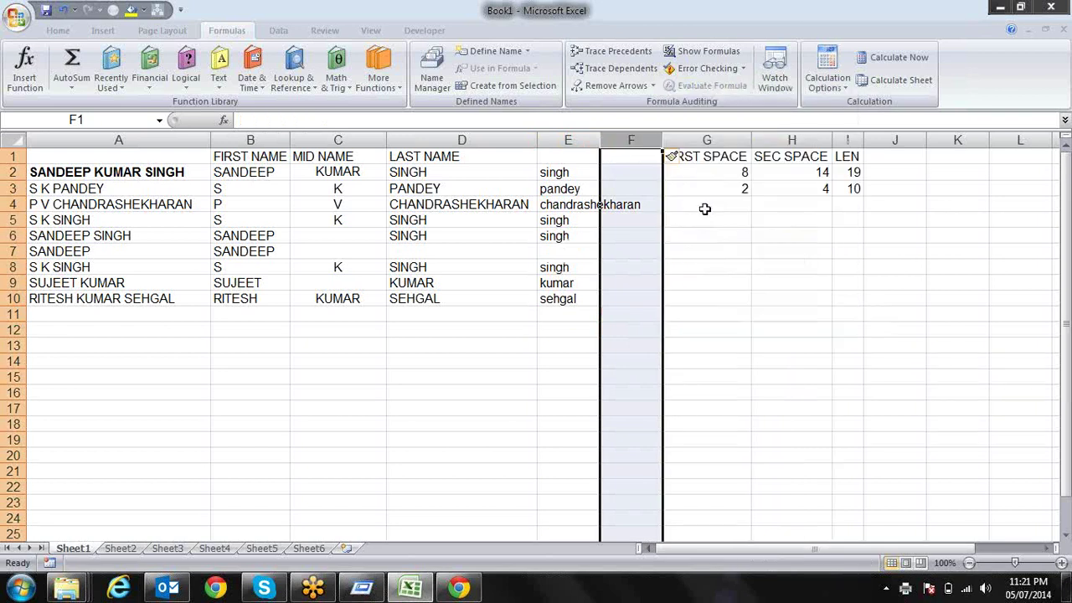
{"action": "left_click", "coordinate": [626, 172]}
{"action": "type", "text": "="}
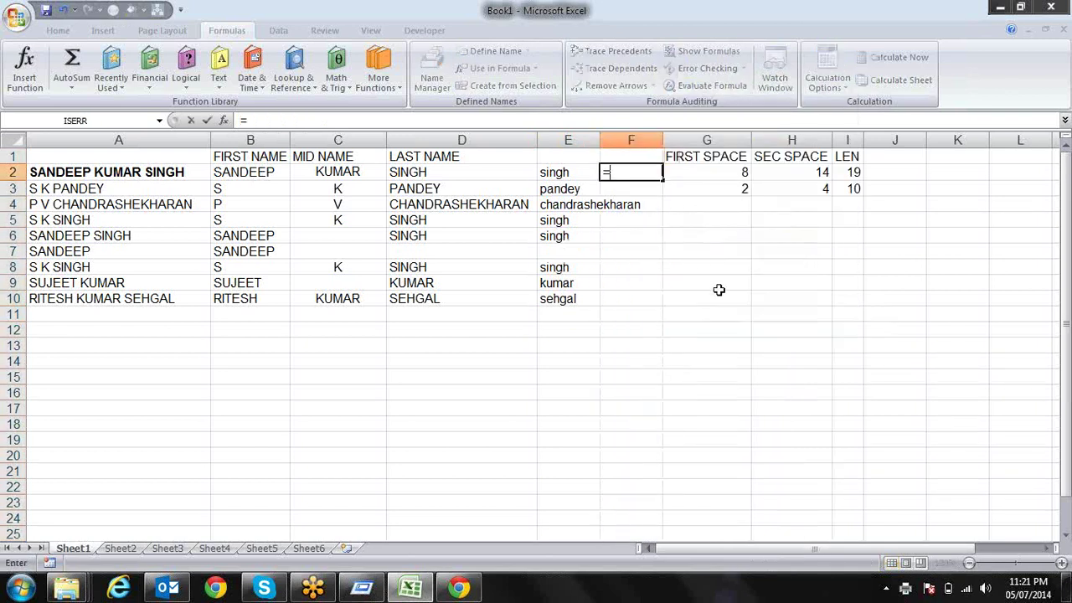
{"action": "type", "text": "UPPER("}
{"action": "key", "text": "Left"}
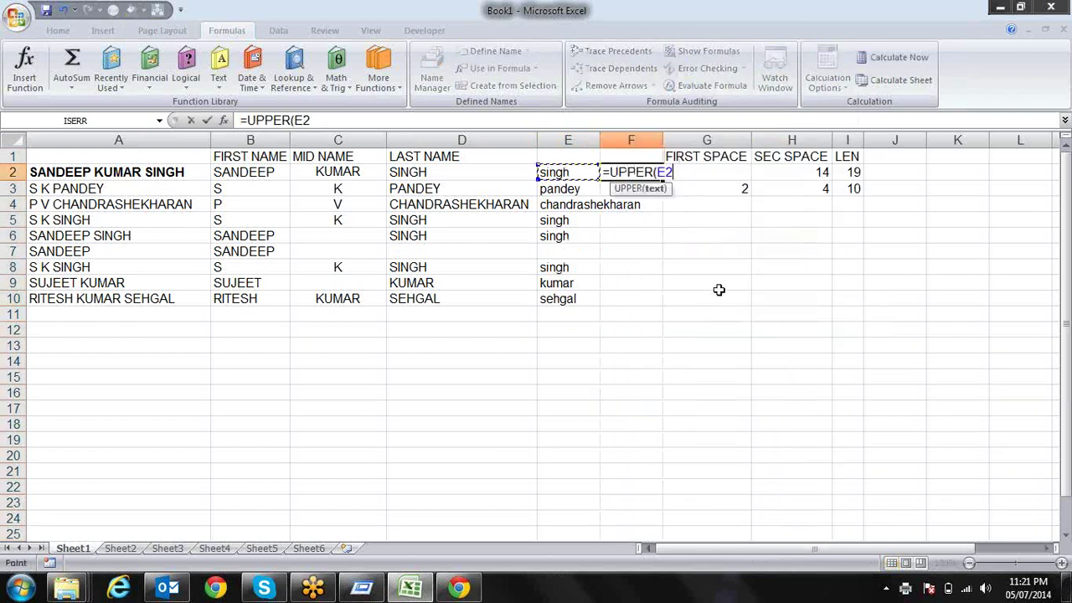
Step: Complete =UPPER(E2) in F2 and fill it down to F10
{"action": "type", "text": ")"}
{"action": "key", "text": "Return"}
{"action": "key", "text": "Up"}
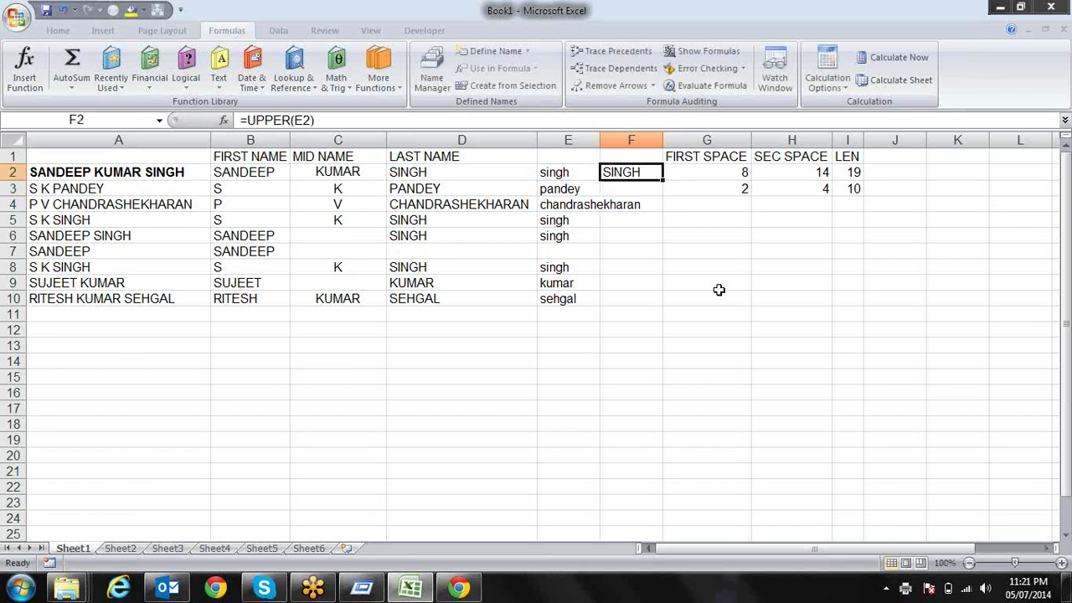
{"action": "mouse_move", "coordinate": [662, 180]}
{"action": "left_mouse_down"}
{"action": "mouse_move", "coordinate": [661, 344]}
{"action": "mouse_move", "coordinate": [661, 310]}
{"action": "left_mouse_up"}
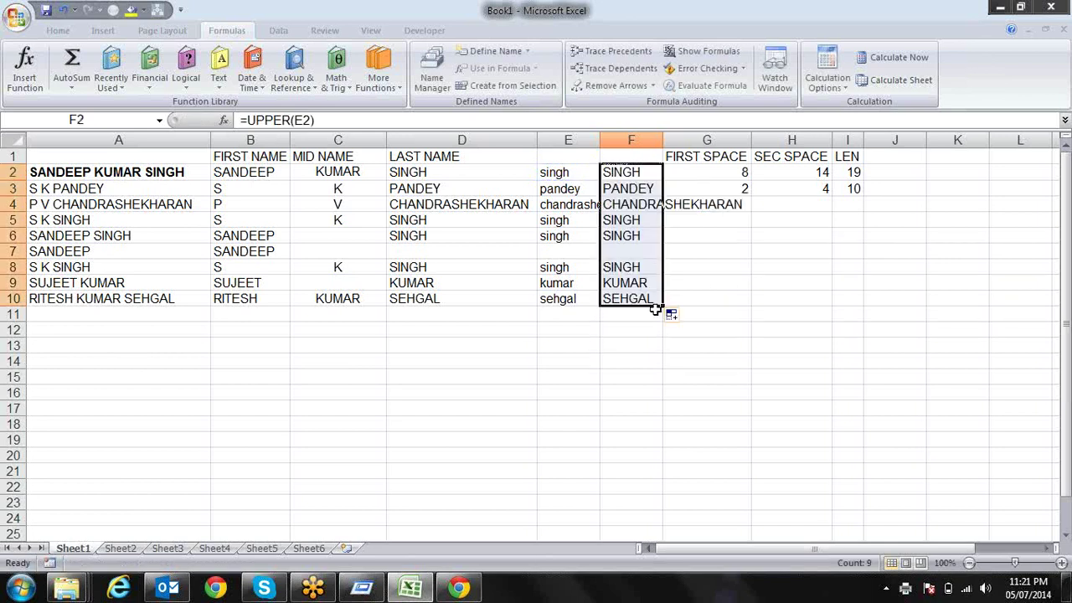
{"action": "right_click", "coordinate": [707, 139]}
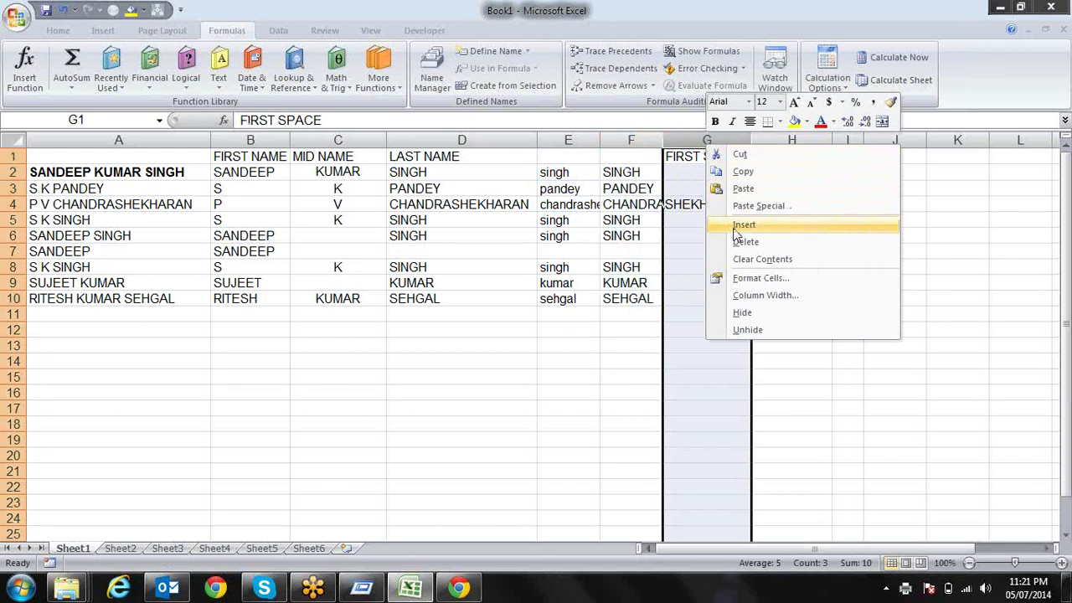
{"action": "left_click", "coordinate": [63, 330]}
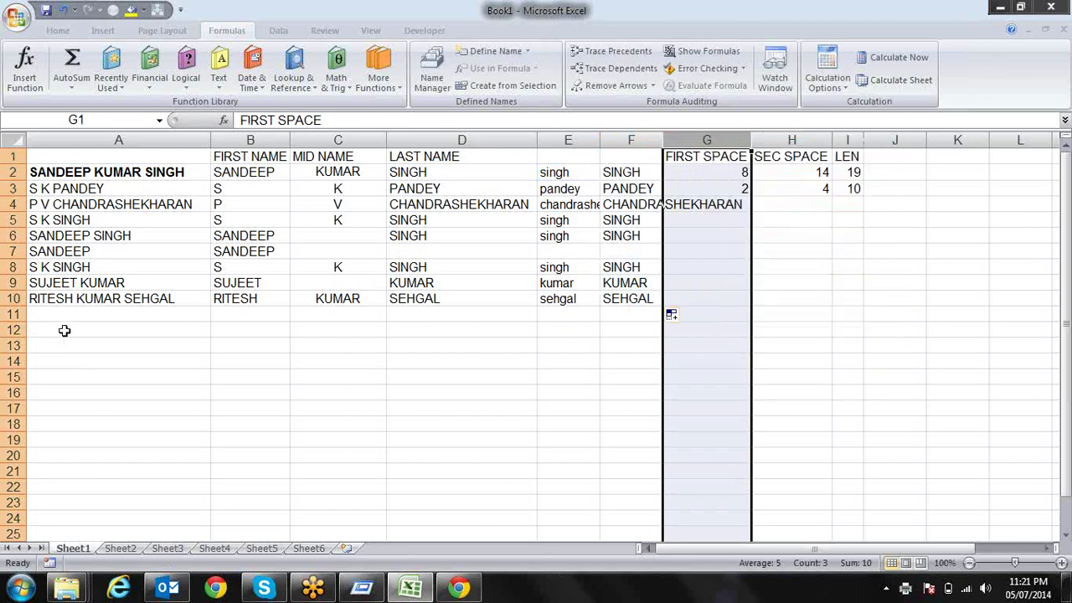
{"action": "left_click", "coordinate": [64, 329]}
Step: Enter =PROPER(A2) in A12 and fill it down through row 20
{"action": "type", "text": "="}
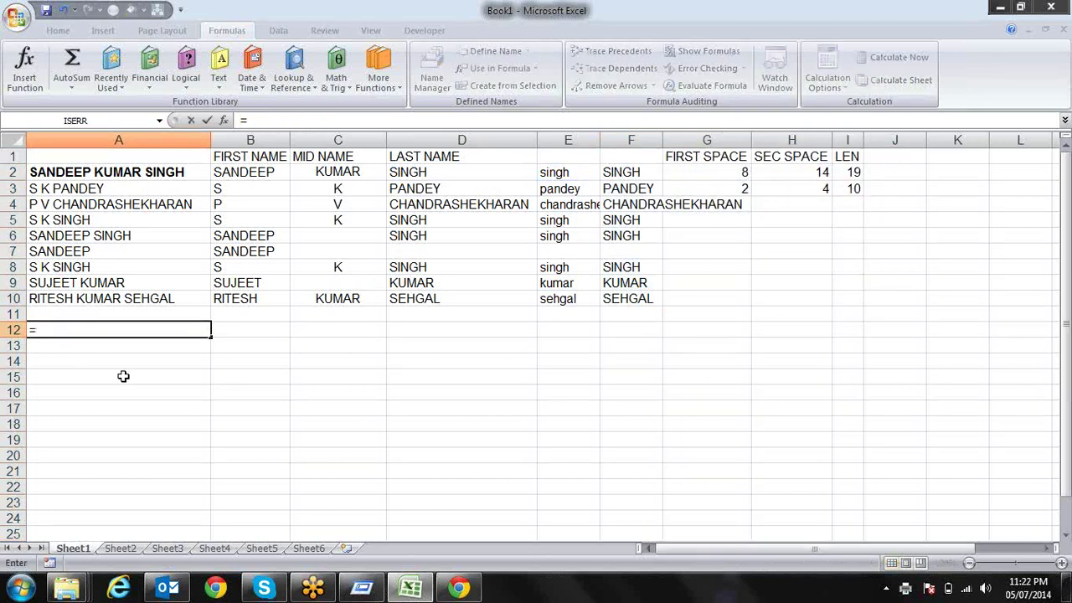
{"action": "type", "text": "PR"}
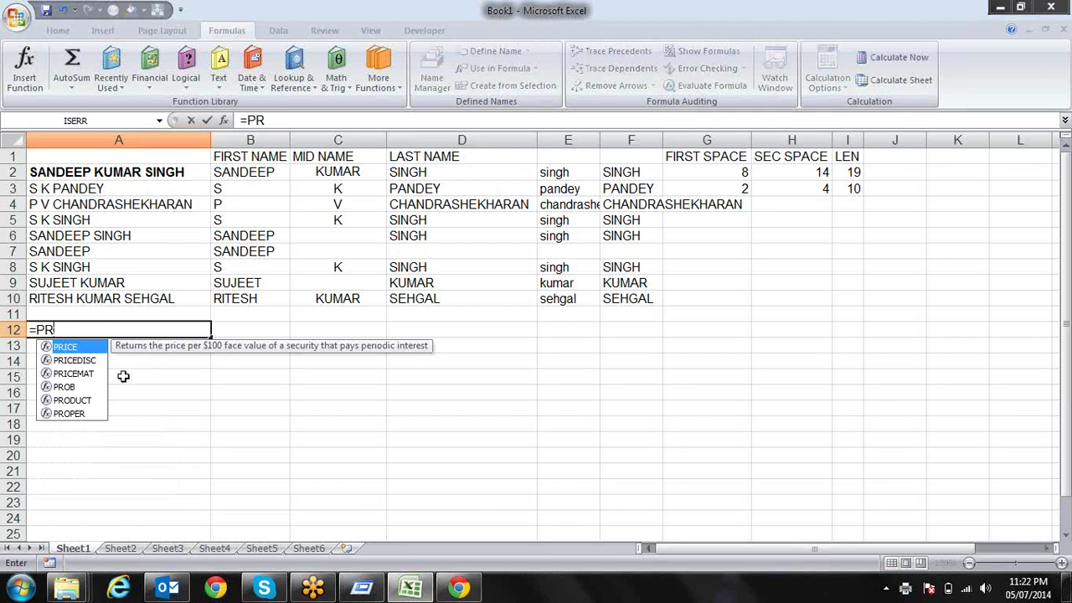
{"action": "key", "text": "Down"}
{"action": "key", "text": "Down"}
{"action": "key", "text": "Down"}
{"action": "key", "text": "Down"}
{"action": "key", "text": "Down"}
{"action": "key", "text": "Tab"}
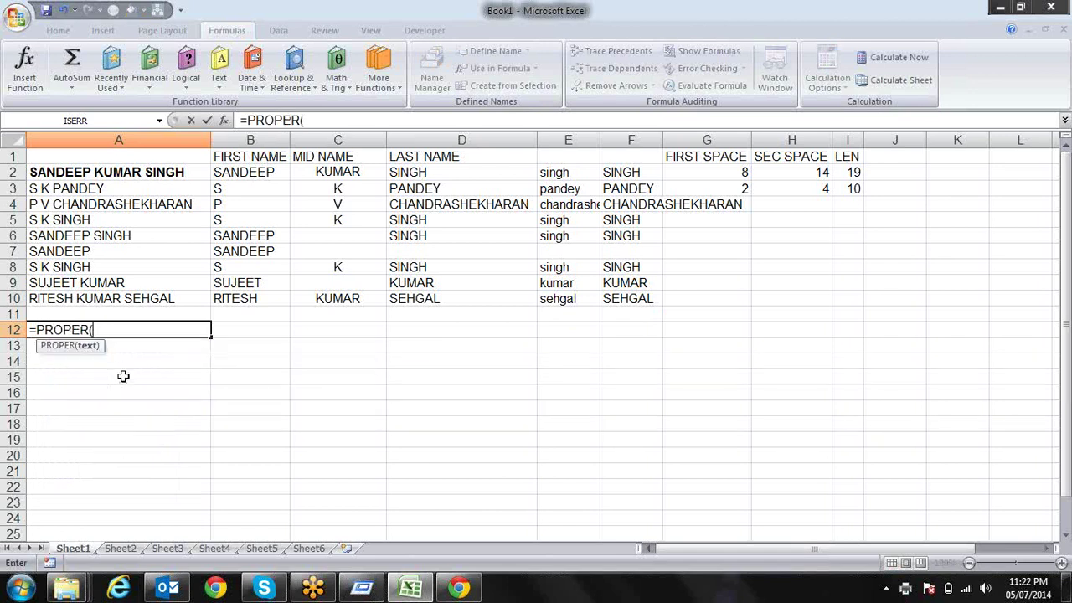
{"action": "left_click", "coordinate": [84, 171]}
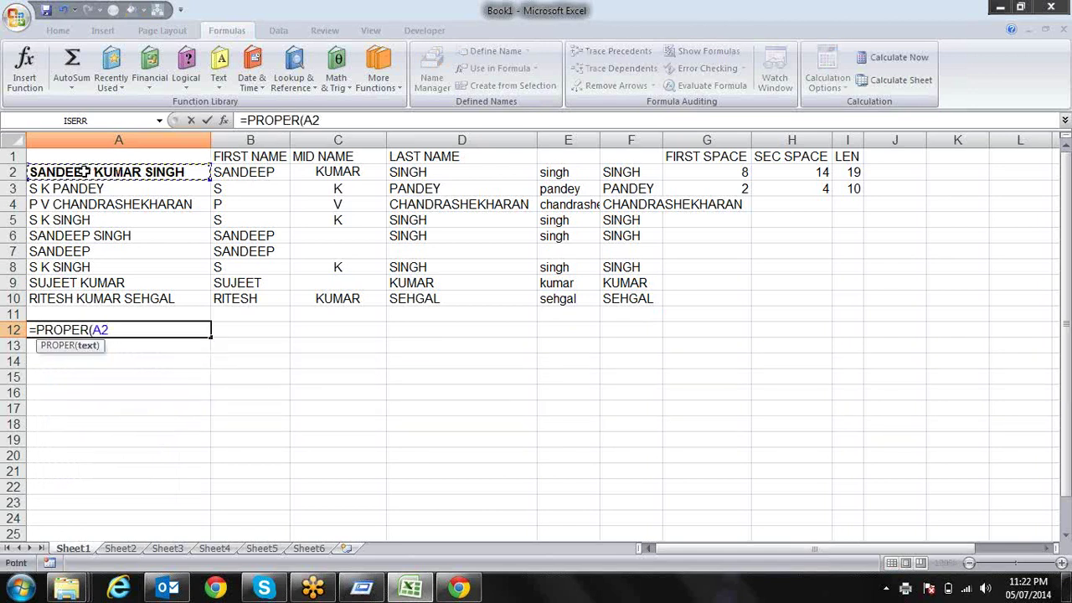
{"action": "type", "text": ")"}
{"action": "key", "text": "Return"}
{"action": "left_click", "coordinate": [110, 332]}
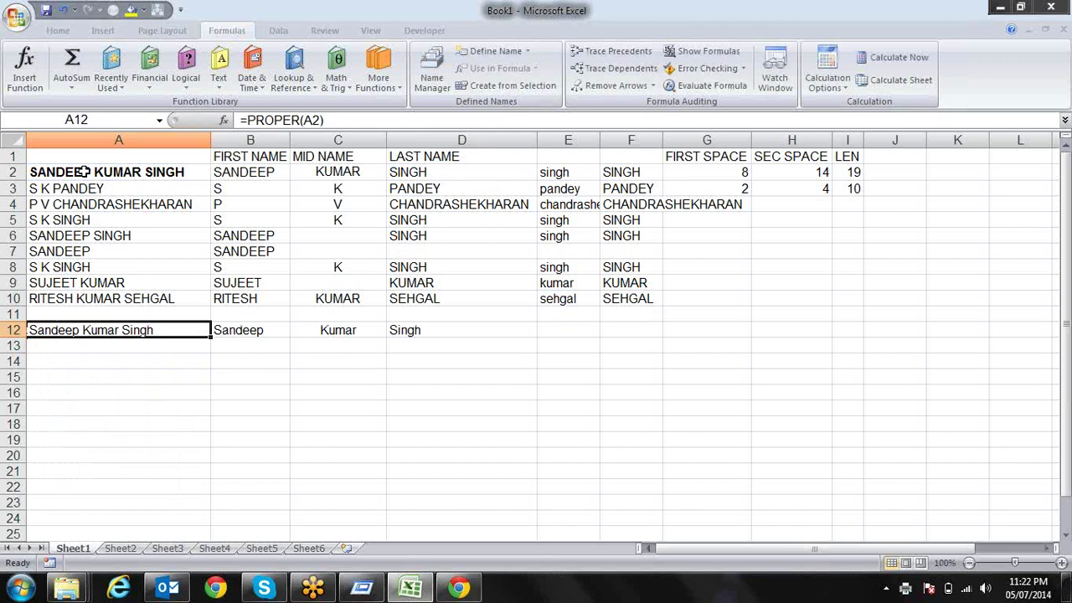
{"action": "left_click_drag", "start_coordinate": [211, 337], "coordinate": [198, 492]}
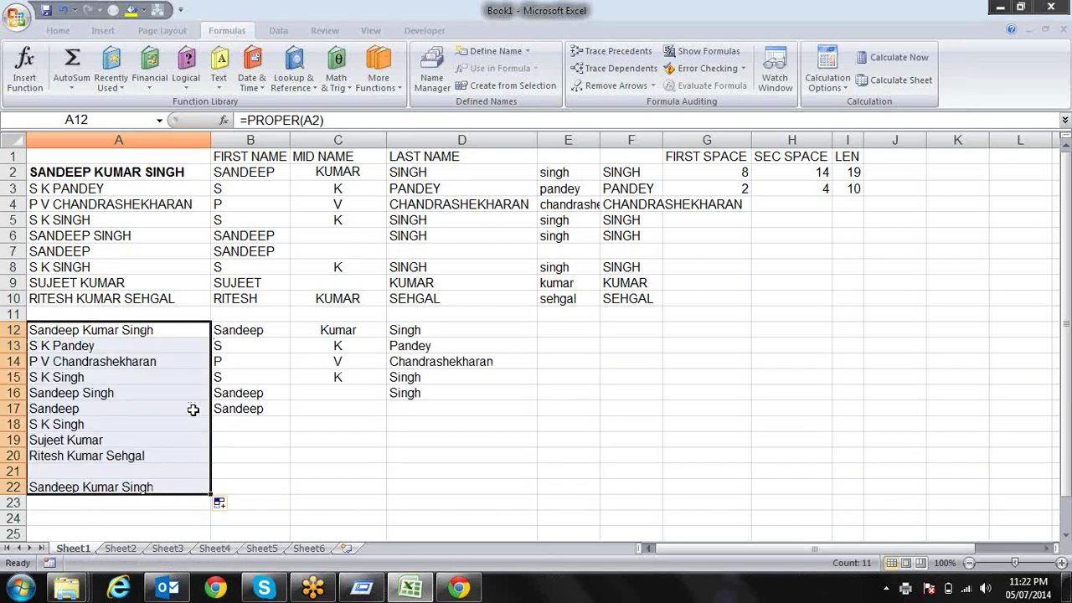
Step: Review the proper-case results in A12:A20, then move to F12
{"action": "left_click", "coordinate": [156, 386]}
{"action": "left_click", "coordinate": [127, 333]}
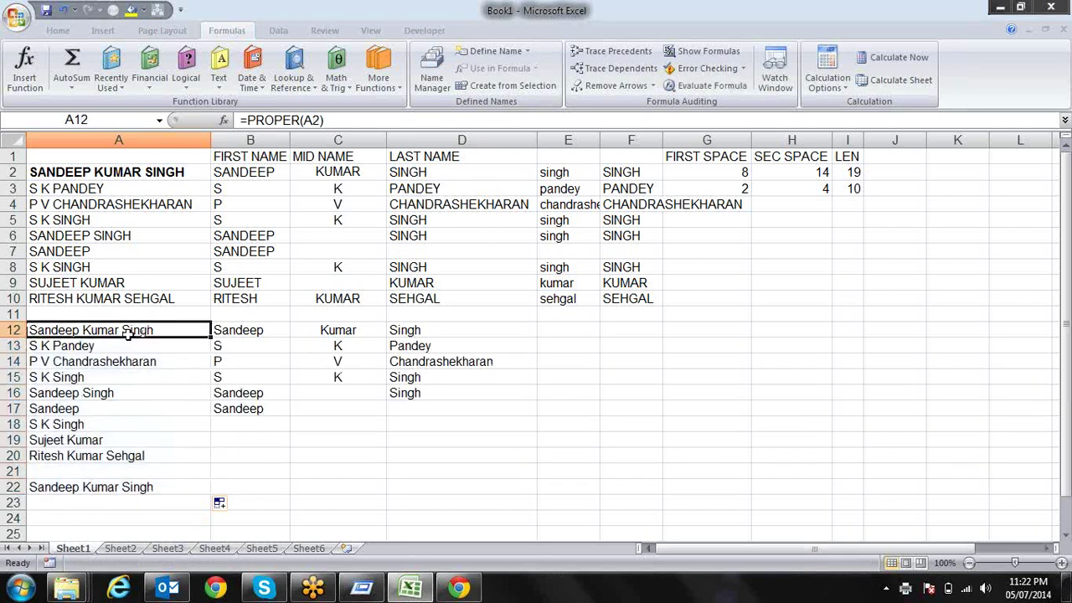
{"action": "key", "text": "Down"}
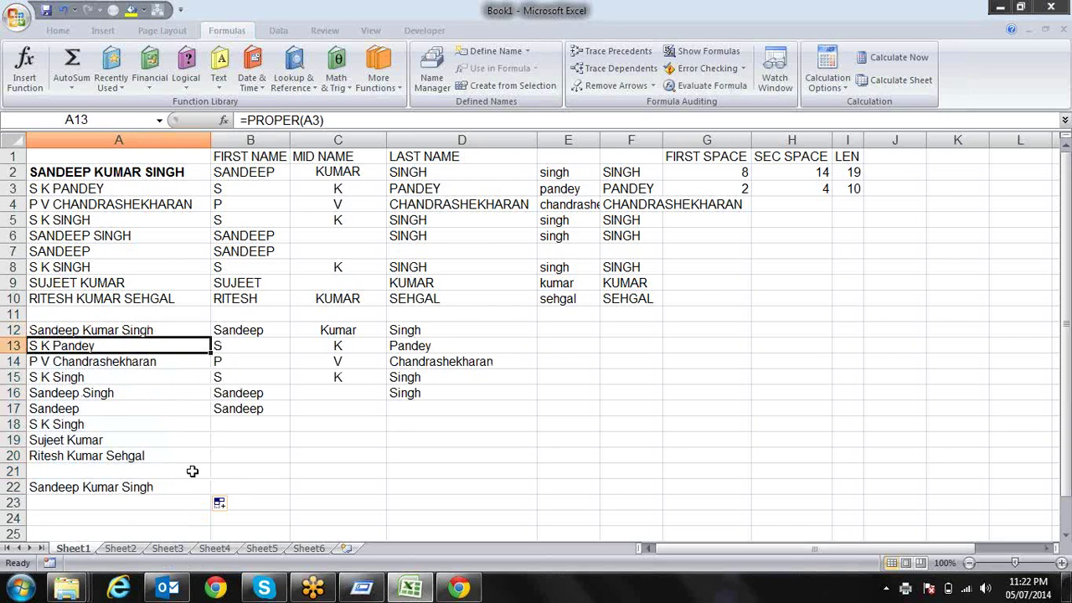
{"action": "key", "text": "Down"}
{"action": "key", "text": "Down"}
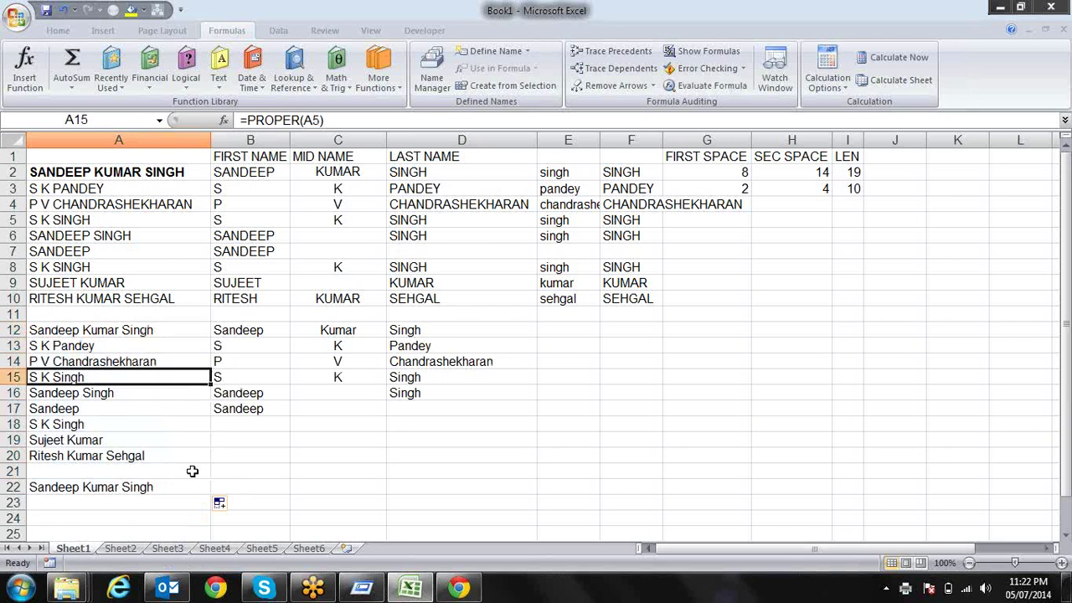
{"action": "key", "text": "Down"}
{"action": "key", "text": "Down"}
{"action": "key", "text": "Down"}
{"action": "key", "text": "Down"}
{"action": "key", "text": "Down"}
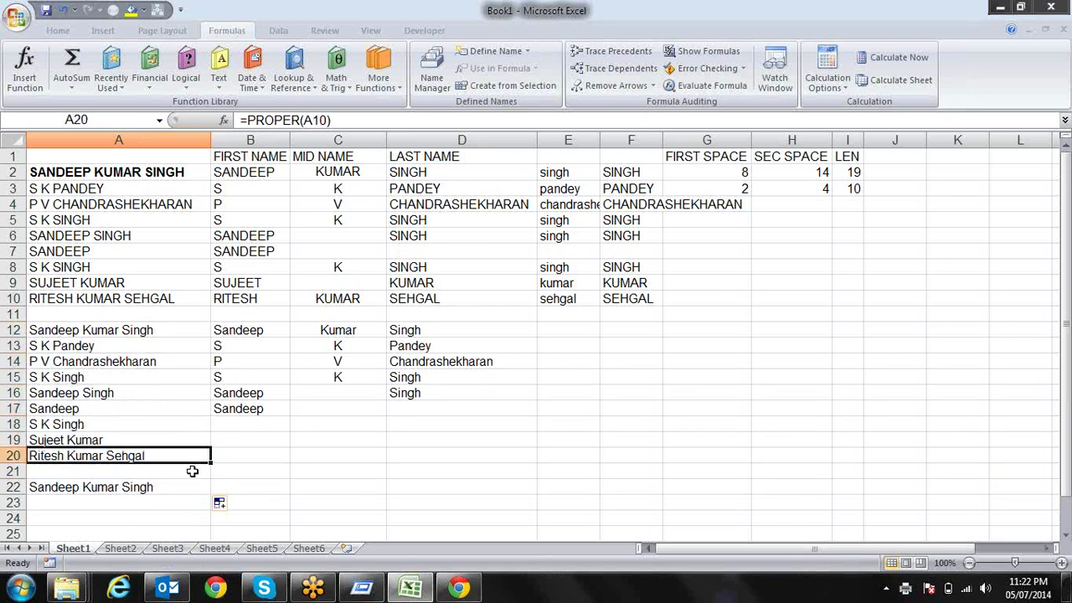
{"action": "key", "text": "Up"}
{"action": "key", "text": "Up"}
{"action": "key", "text": "Up"}
{"action": "key", "text": "Up"}
{"action": "key", "text": "Up"}
{"action": "key", "text": "Up"}
{"action": "key", "text": "Up"}
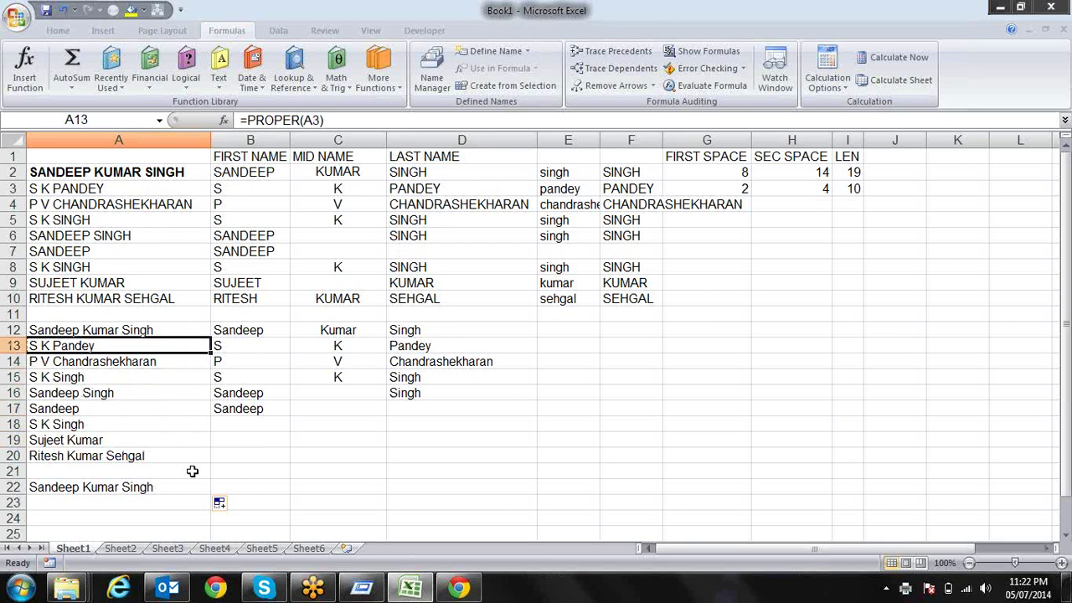
{"action": "key", "text": "Up"}
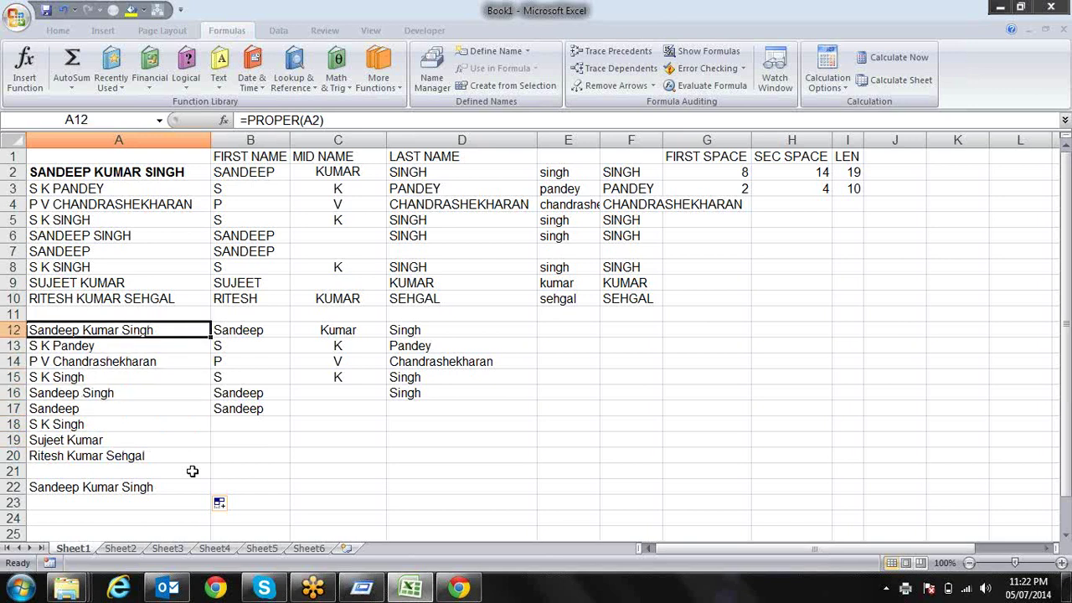
{"action": "key", "text": "Right"}
{"action": "key", "text": "Right"}
{"action": "key", "text": "Right"}
{"action": "key", "text": "Right"}
{"action": "key", "text": "Right"}
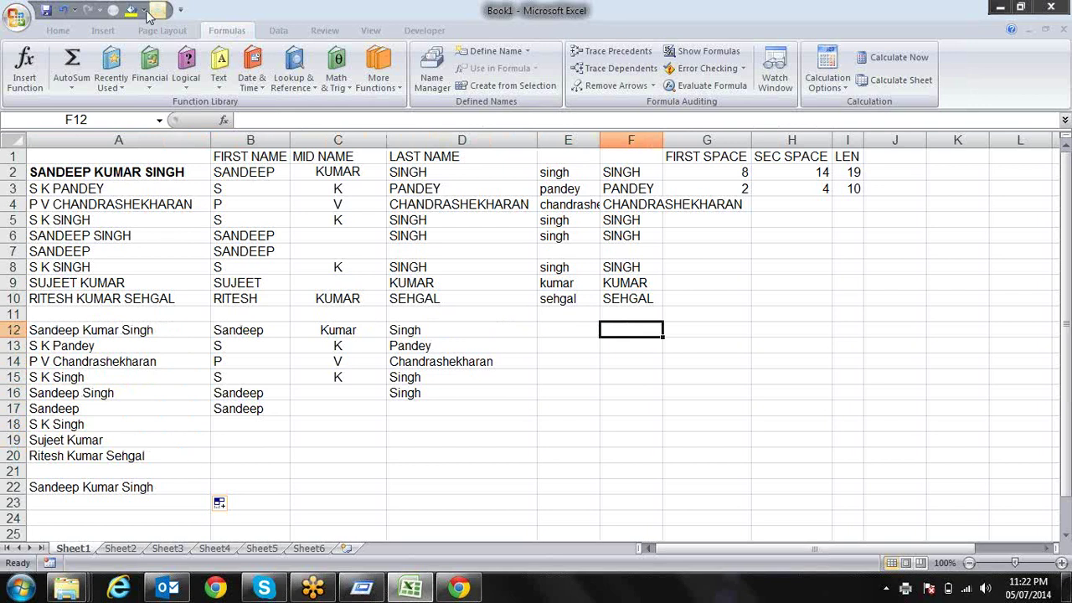
{"action": "left_click", "coordinate": [219, 79]}
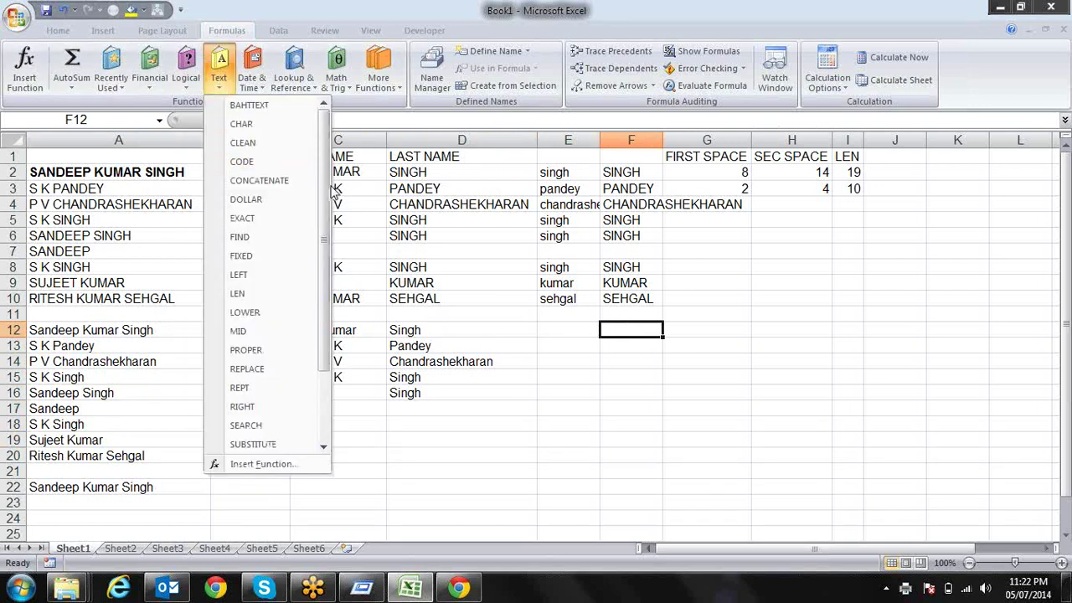
{"action": "left_click_drag", "start_coordinate": [326, 198], "coordinate": [327, 297]}
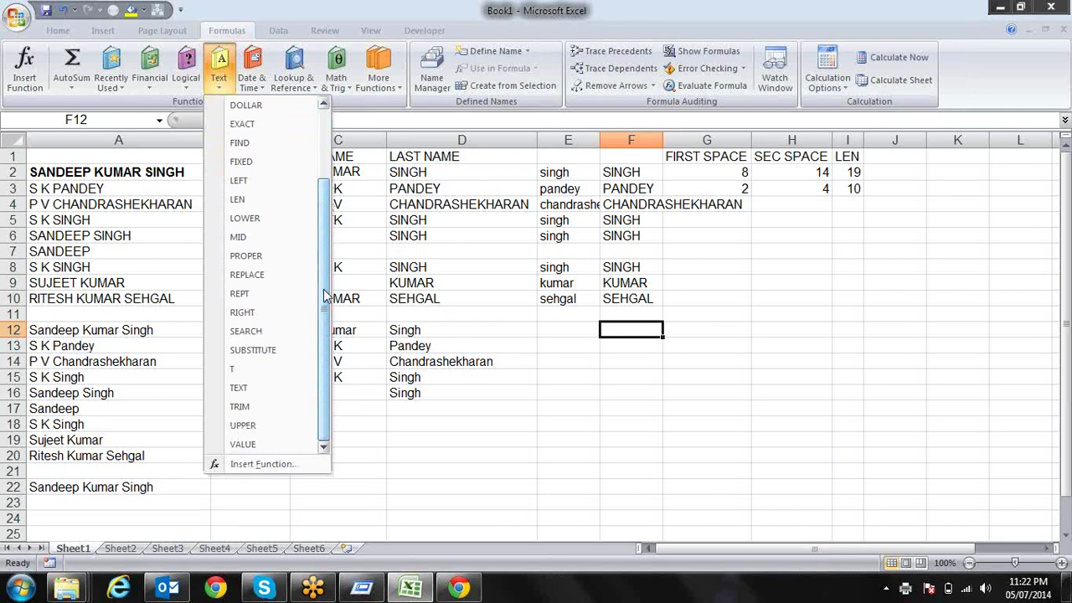
{"action": "left_click", "coordinate": [446, 352]}
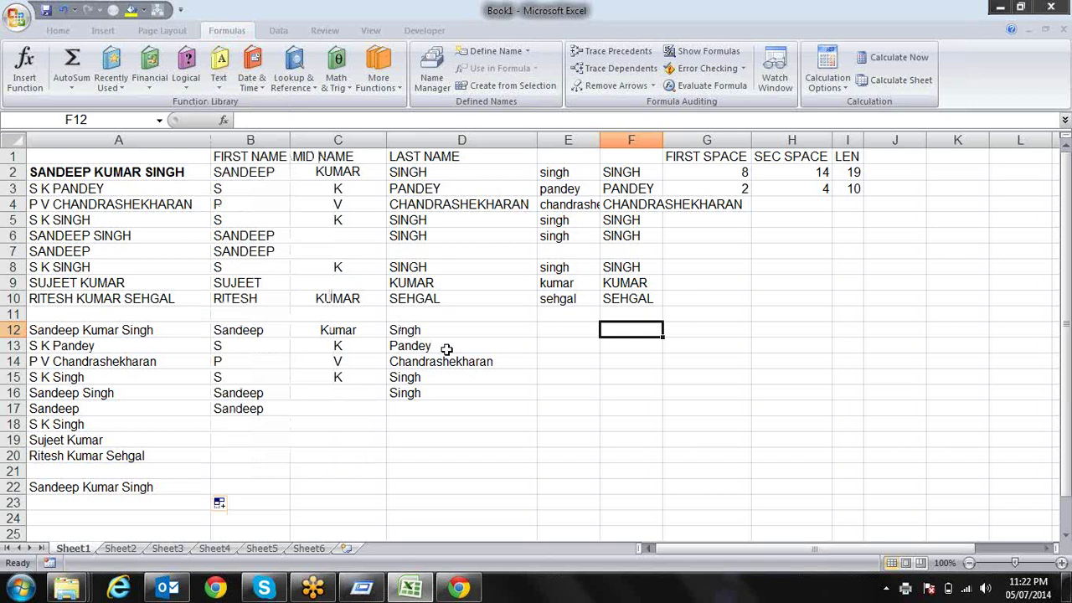
Step: Type the sample text s*ndeep in lowercase into F12
{"action": "key", "text": "Caps_Lock"}
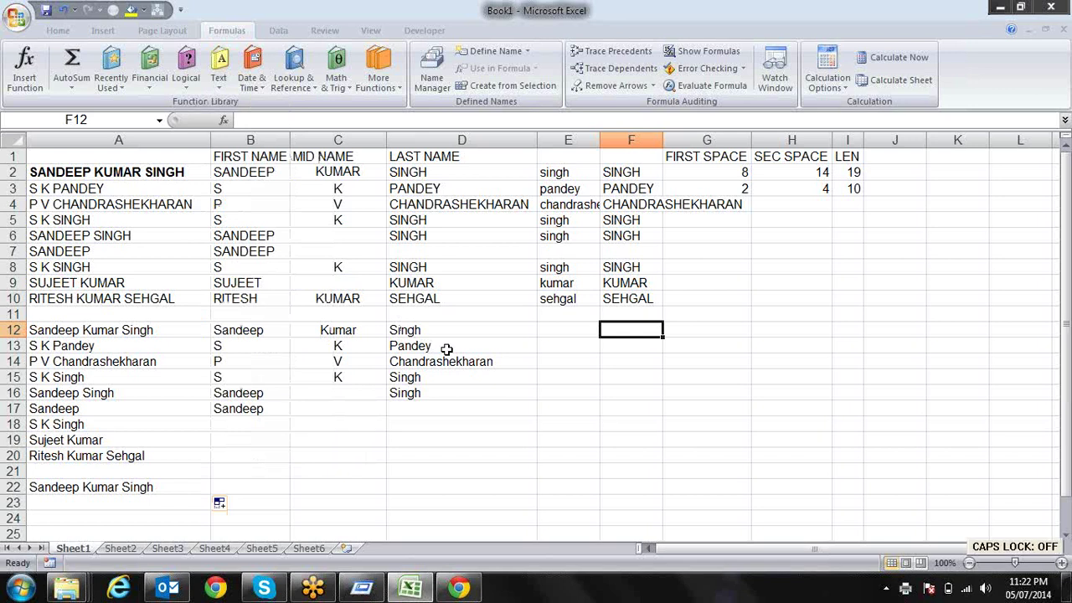
{"action": "type", "text": "sand"}
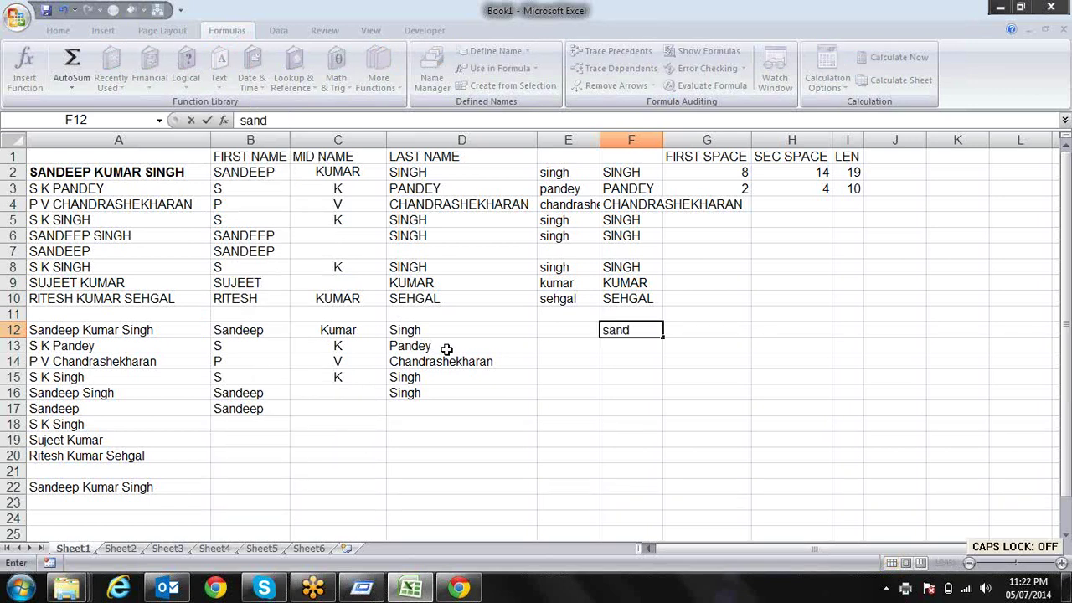
{"action": "key", "text": "BackSpace"}
{"action": "key", "text": "BackSpace"}
{"action": "key", "text": "BackSpace"}
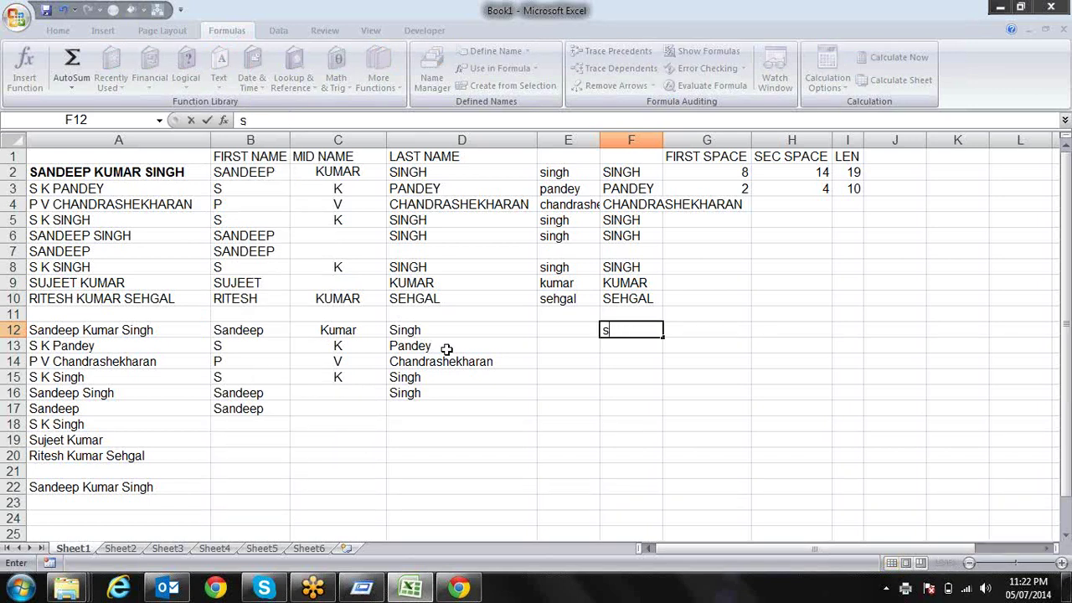
{"action": "type", "text": "*"}
{"action": "type", "text": "nda"}
{"action": "key", "text": "BackSpace"}
{"action": "type", "text": "eep"}
{"action": "key", "text": "Return"}
{"action": "key", "text": "Up"}
Step: Enter =REPLACE(F12,2,1,"a") in G12 to produce sandeep
{"action": "key", "text": "Right"}
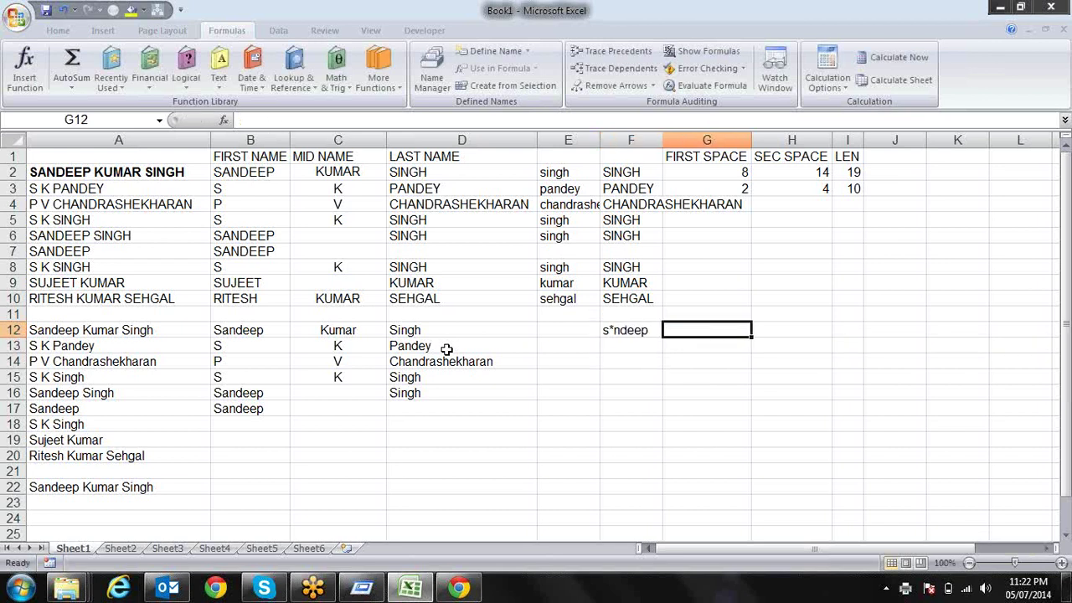
{"action": "type", "text": "="}
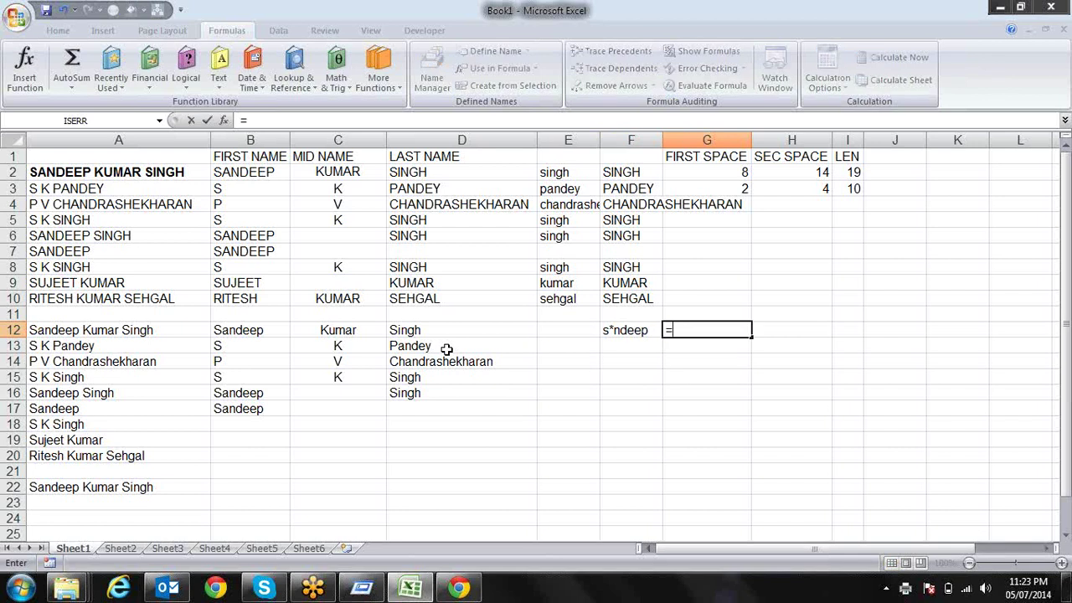
{"action": "type", "text": "re"}
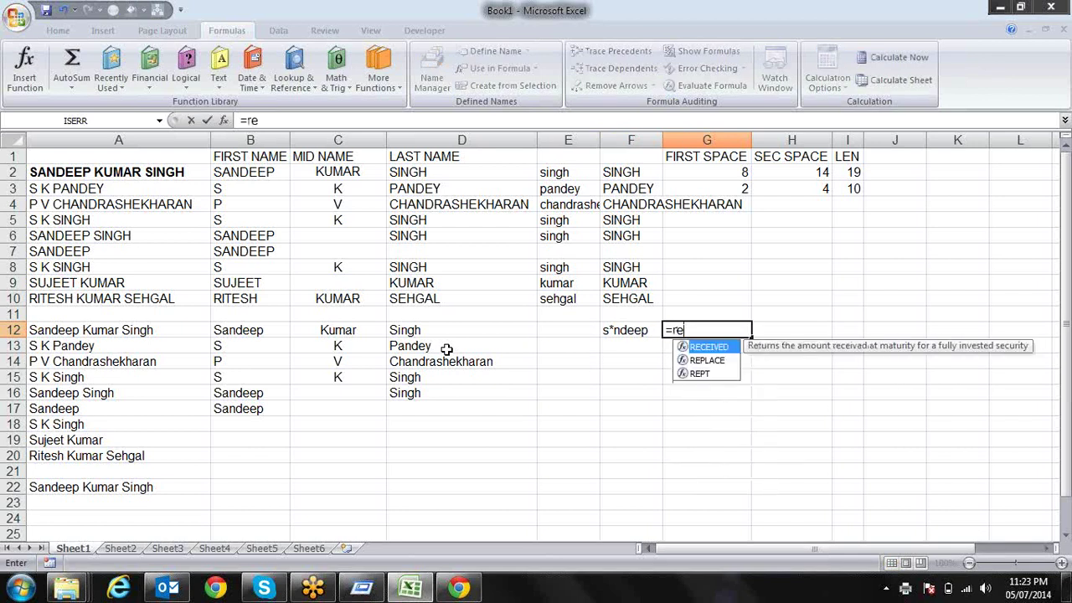
{"action": "type", "text": "p"}
{"action": "key", "text": "Tab"}
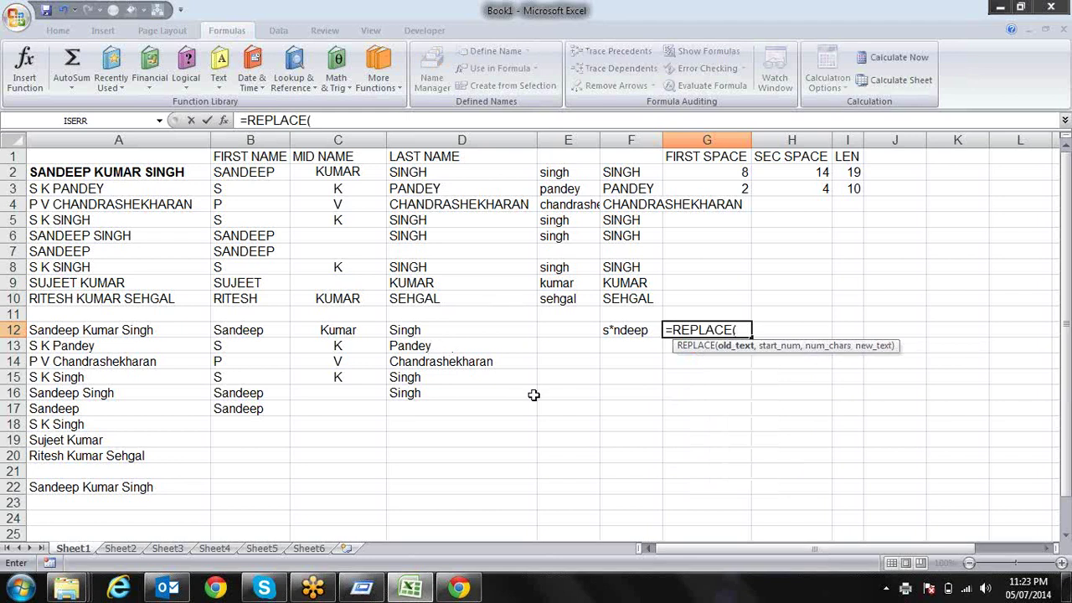
{"action": "left_click", "coordinate": [624, 332]}
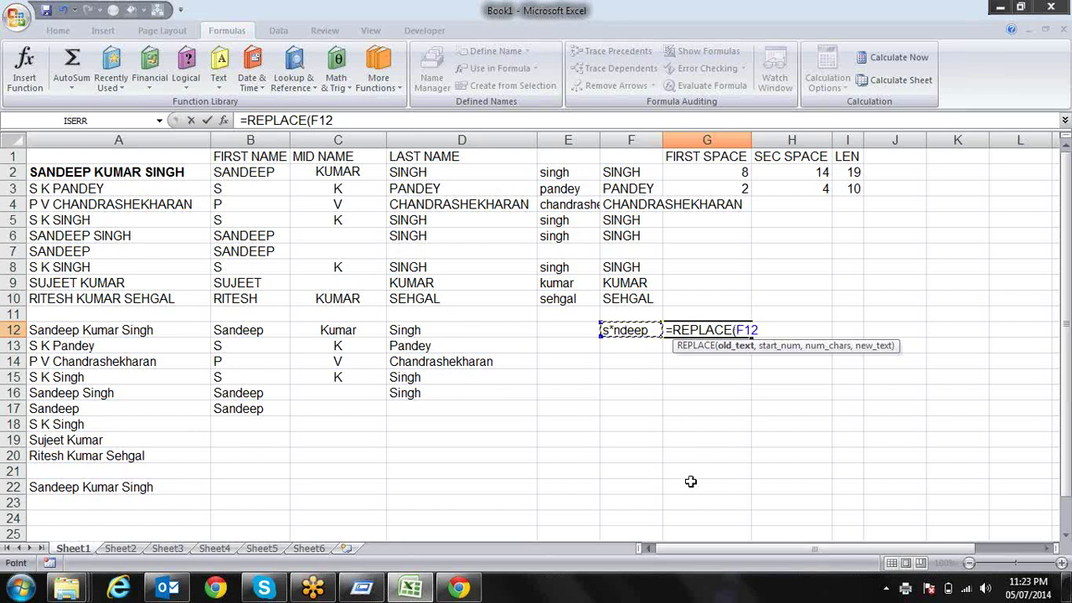
{"action": "type", "text": ","}
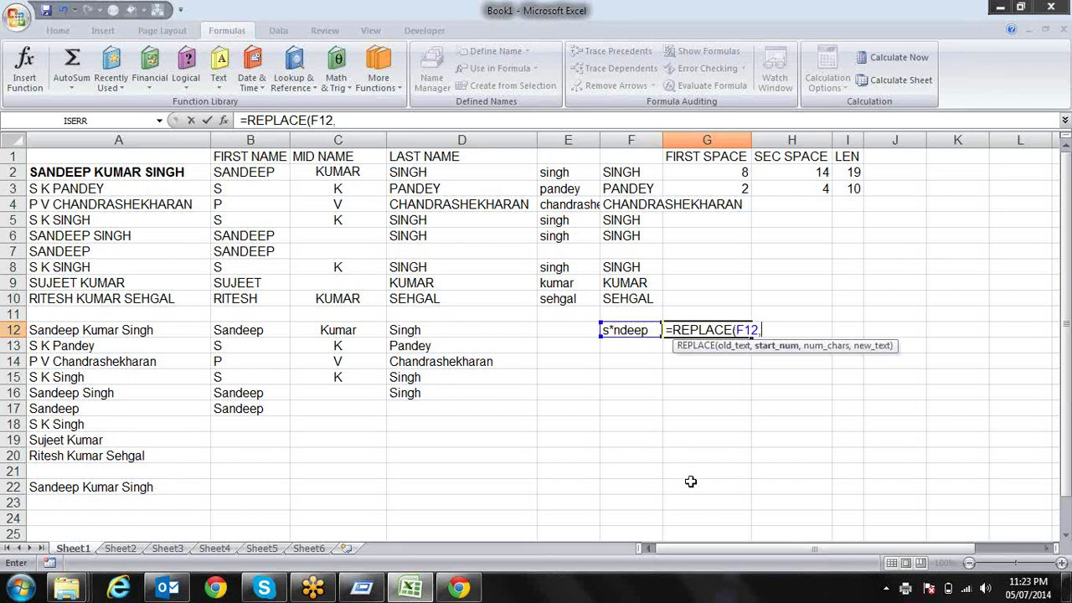
{"action": "type", "text": "2"}
{"action": "type", "text": ","}
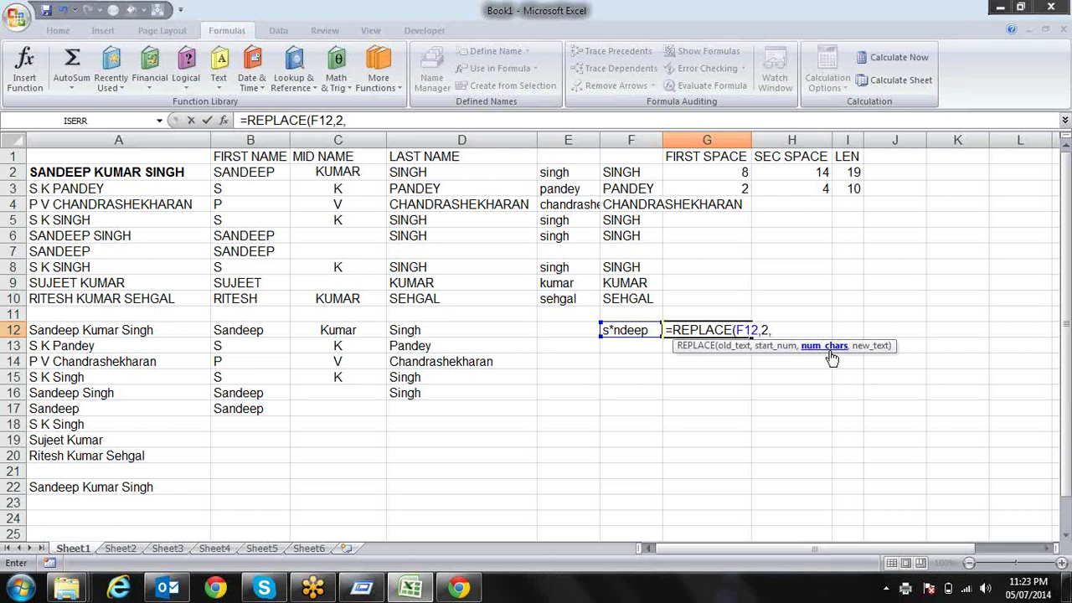
{"action": "type", "text": "1"}
{"action": "type", "text": ","}
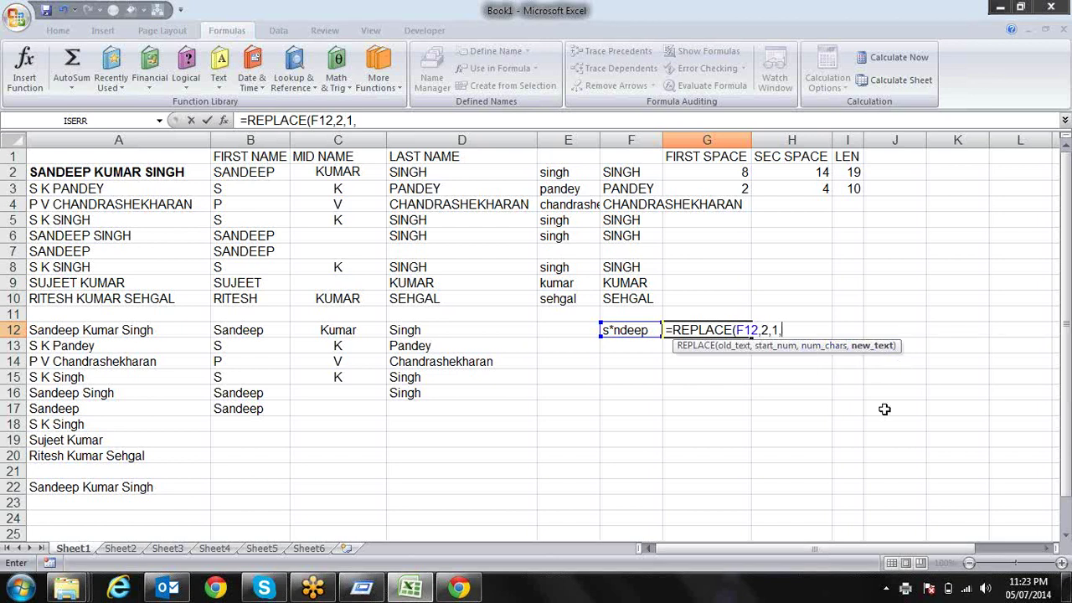
{"action": "type", "text": "\""}
{"action": "type", "text": "a\")"}
{"action": "key", "text": "Return"}
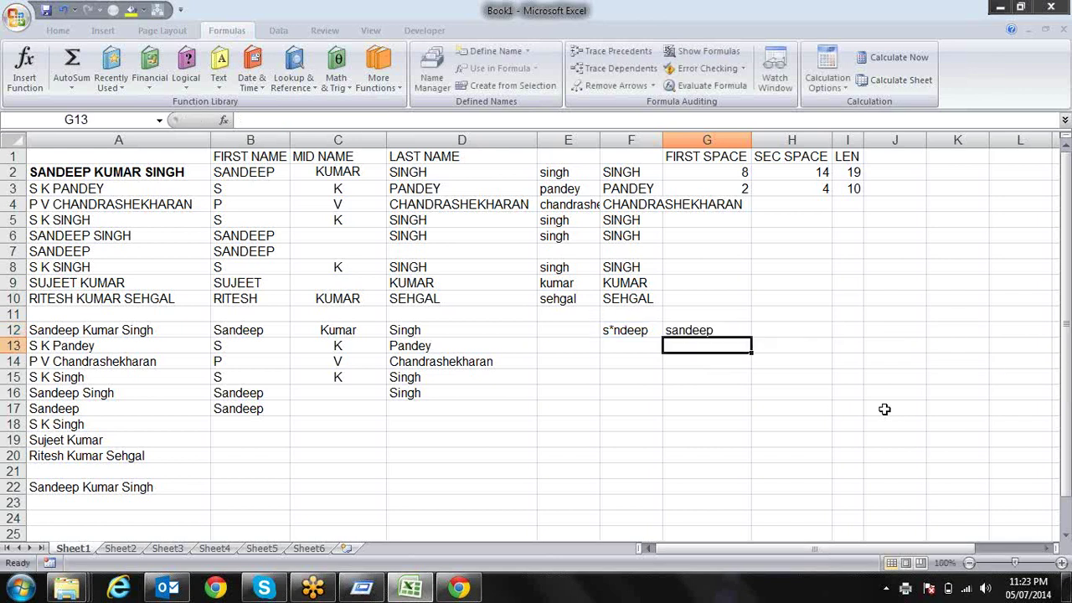
{"action": "key", "text": "Left"}
{"action": "key", "text": "Right"}
Step: Enter =SUBSTITUTE(F12,"*","a") in G13
{"action": "type", "text": "=sub"}
{"action": "key", "text": "Tab"}
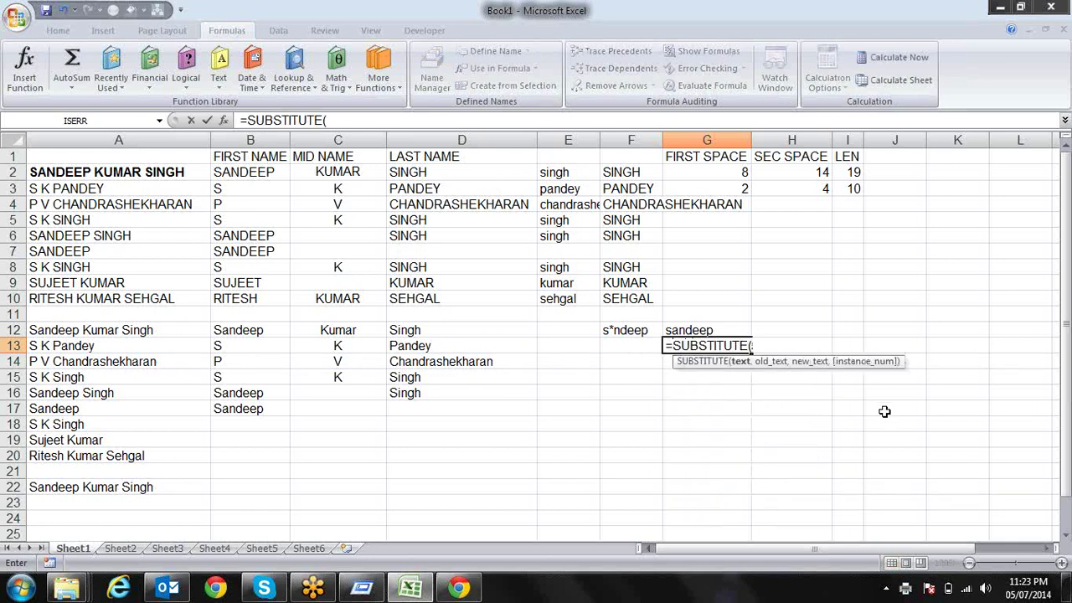
{"action": "left_click", "coordinate": [643, 332]}
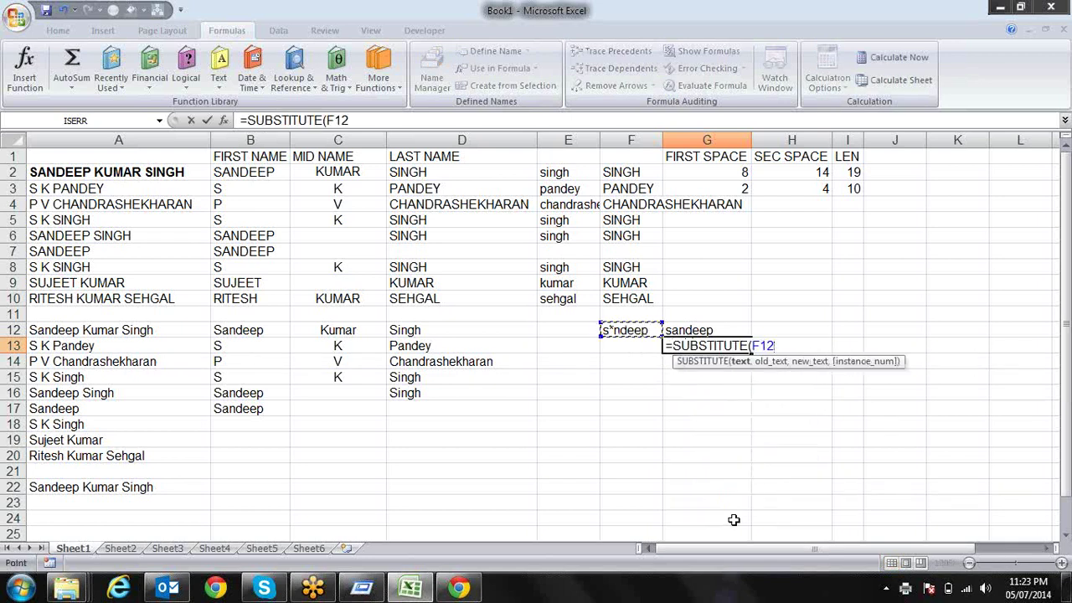
{"action": "type", "text": ",\""}
{"action": "type", "text": "*\""}
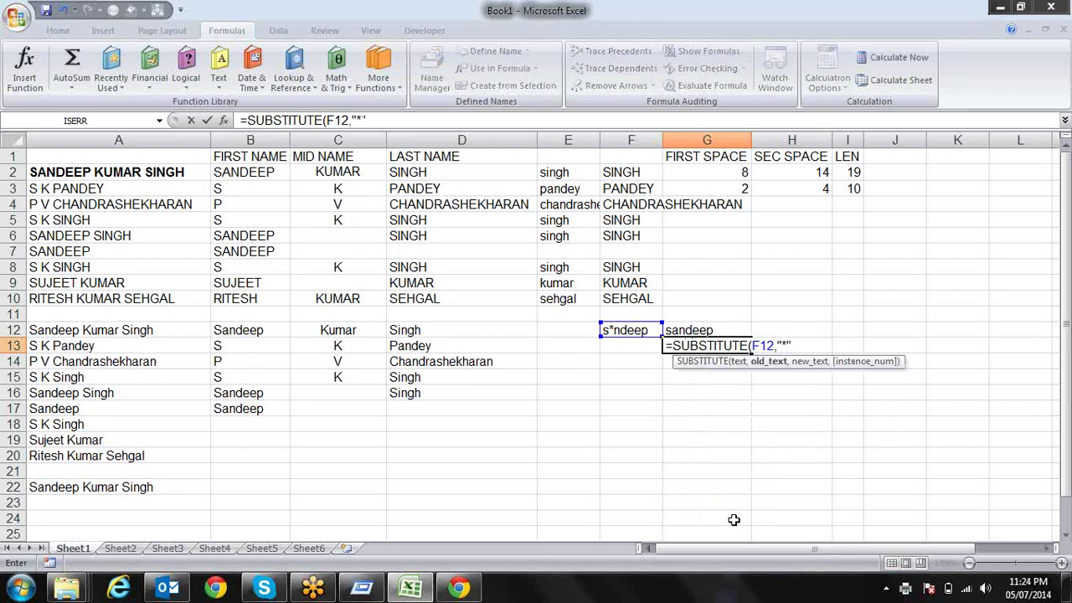
{"action": "type", "text": ","}
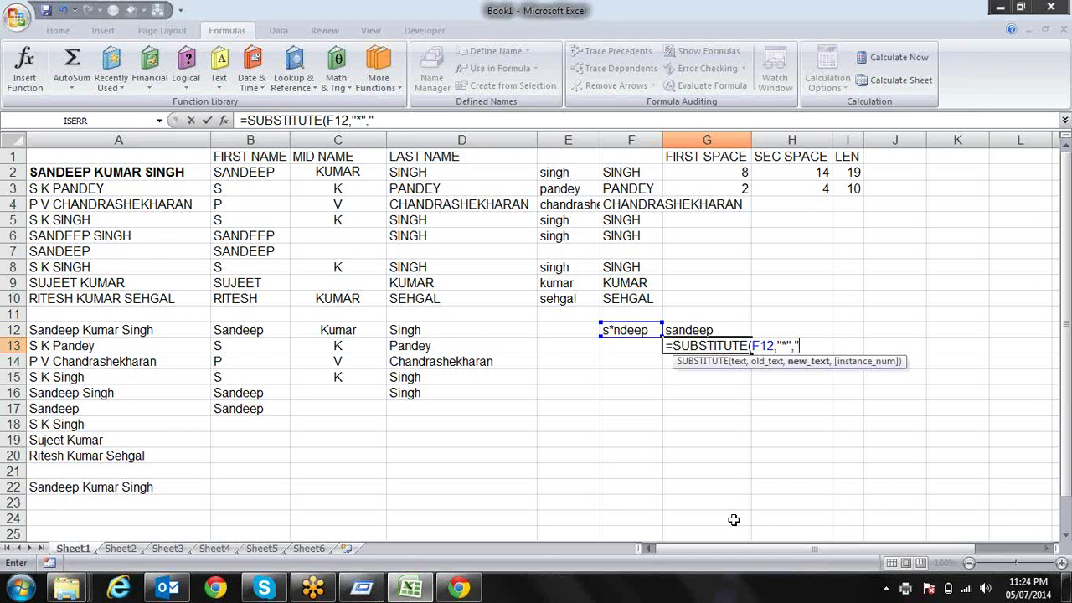
{"action": "type", "text": "\"A"}
{"action": "key", "text": "BackSpace"}
{"action": "type", "text": "a\""}
{"action": "key", "text": "Return"}
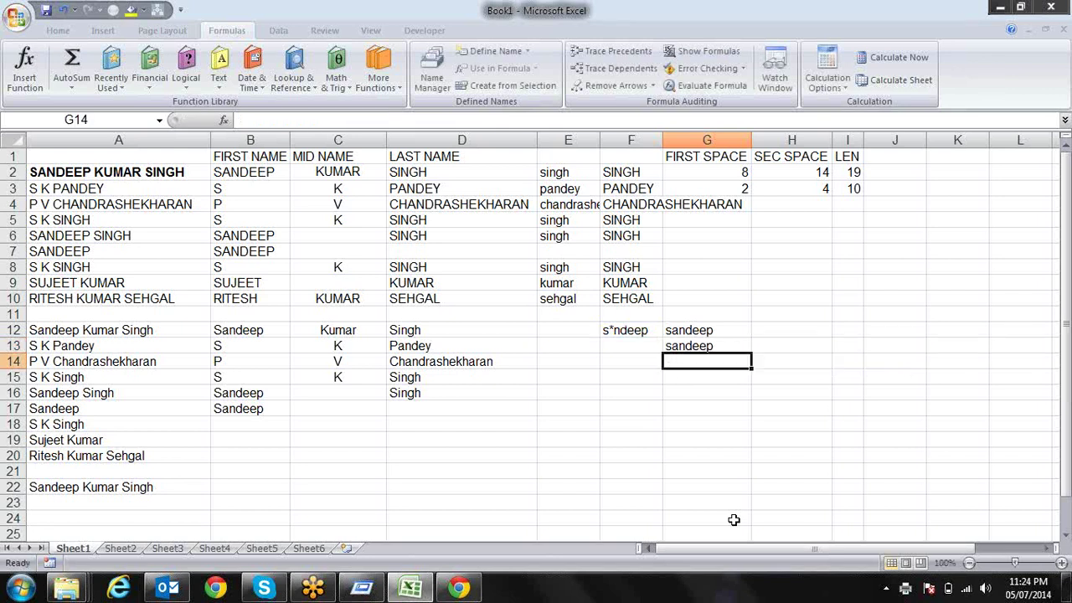
Step: Compare the REPLACE formula in G12 with the SUBSTITUTE formula in G13
{"action": "key", "text": "Up"}
{"action": "key", "text": "Up"}
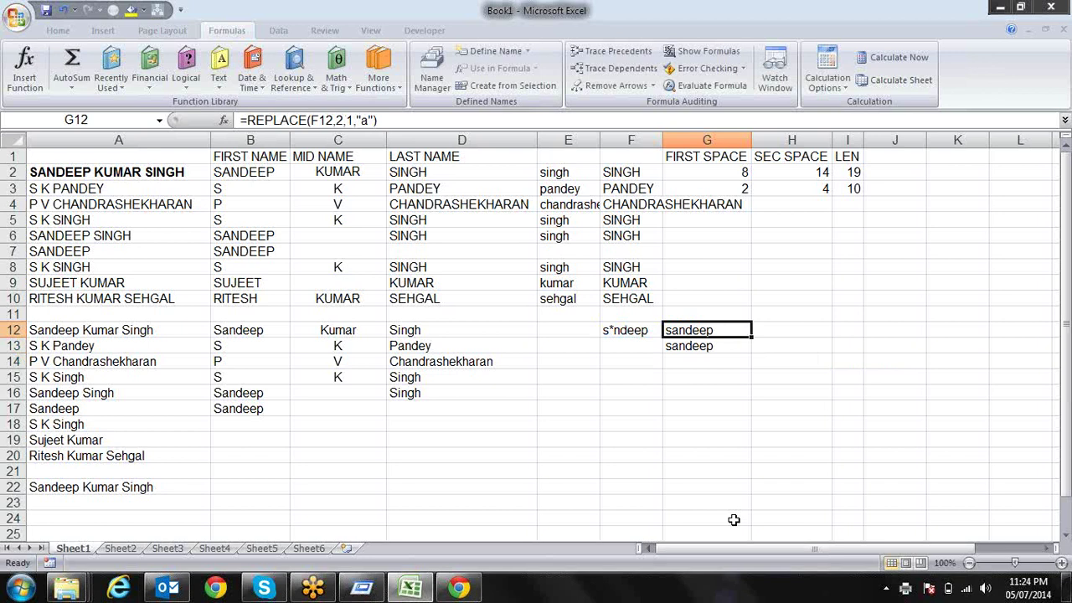
{"action": "key", "text": "Down"}
{"action": "key", "text": "Up"}
{"action": "key", "text": "Down"}
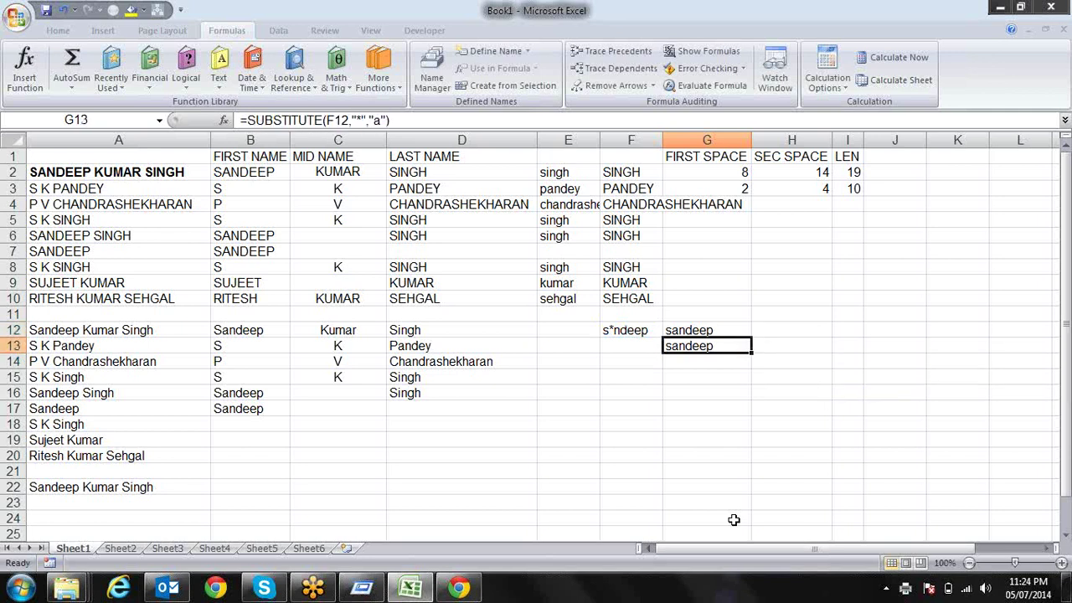
{"action": "key", "text": "Up"}
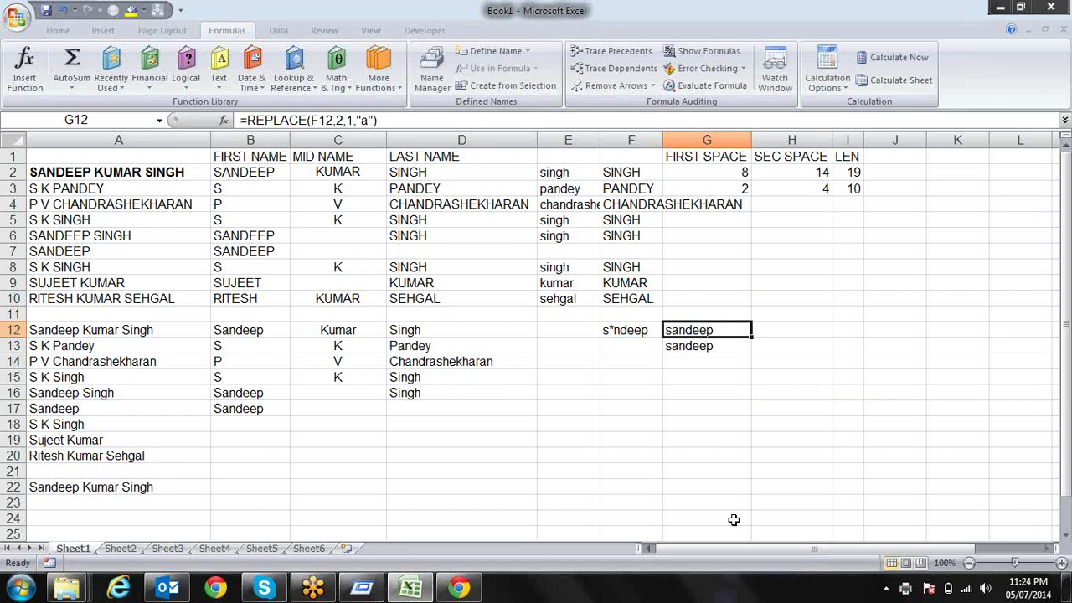
{"action": "key", "text": "Down"}
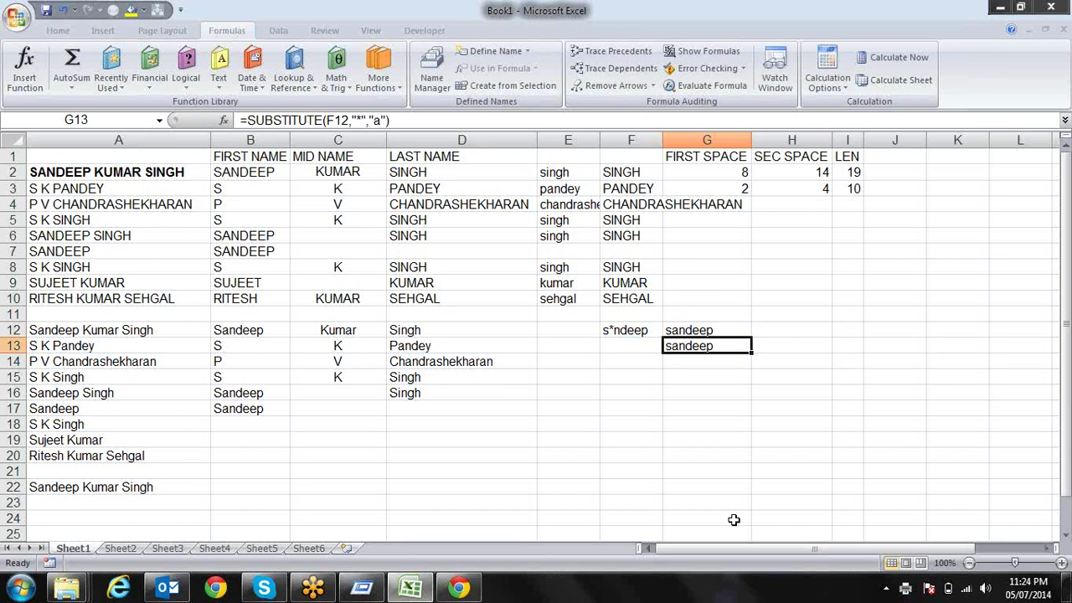
{"action": "key", "text": "F2"}
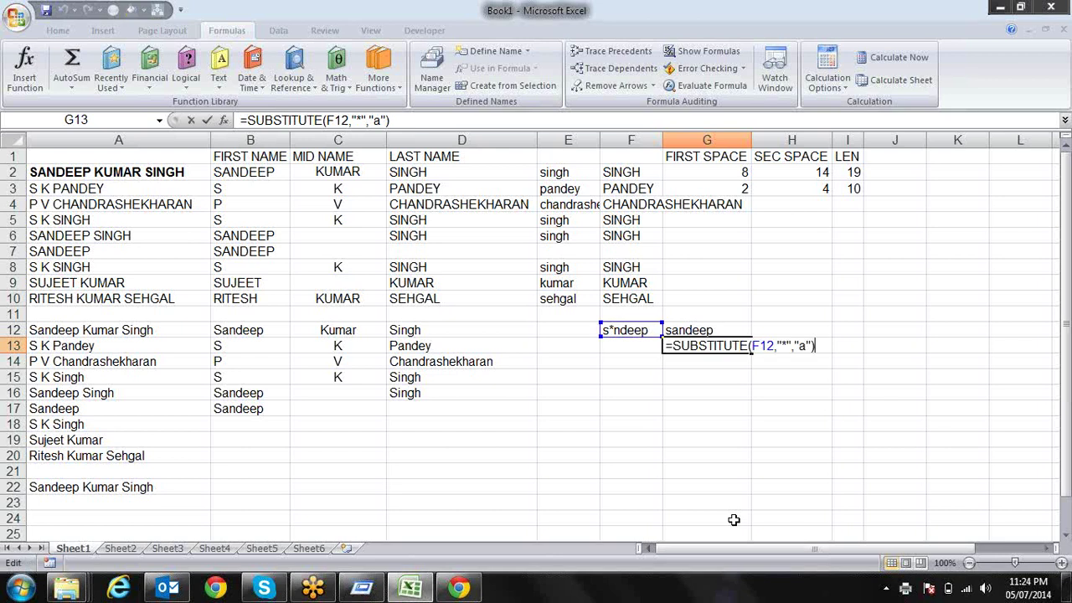
{"action": "key", "text": "Left"}
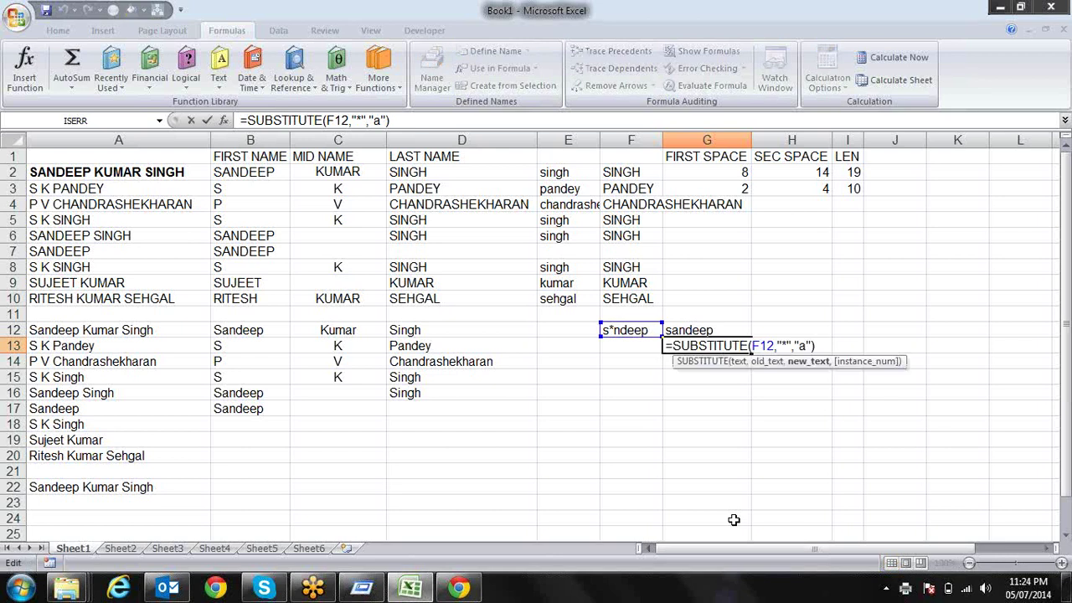
{"action": "key", "text": "Escape"}
Step: Change F12's sample text to s*nd*ep so it holds two asterisks
{"action": "key", "text": "Up"}
{"action": "key", "text": "Left"}
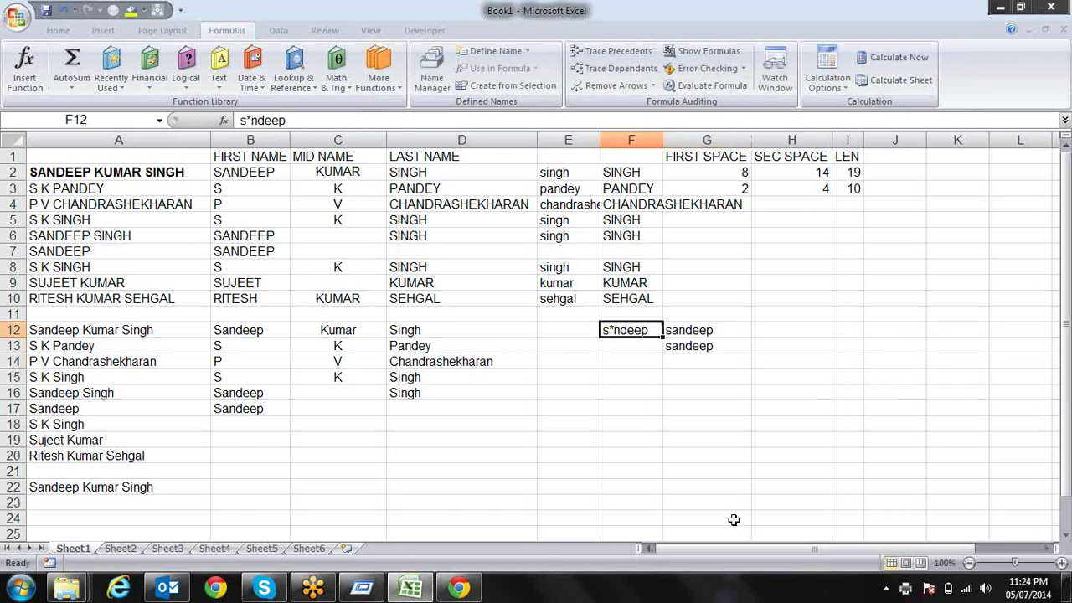
{"action": "key", "text": "Left"}
{"action": "key", "text": "Left"}
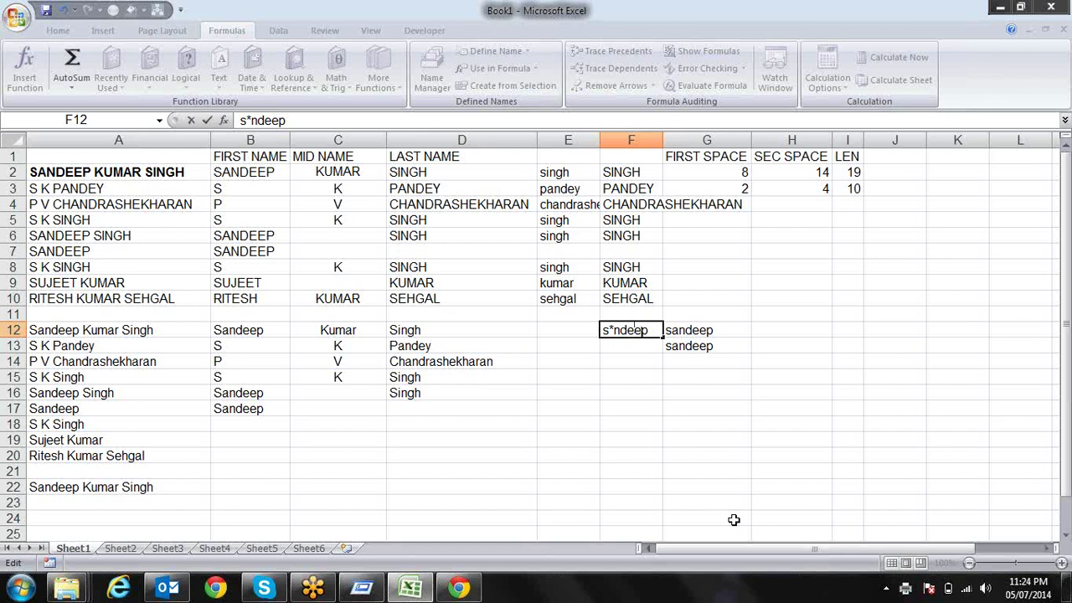
{"action": "key", "text": "BackSpace"}
{"action": "type", "text": "*"}
{"action": "key", "text": "Return"}
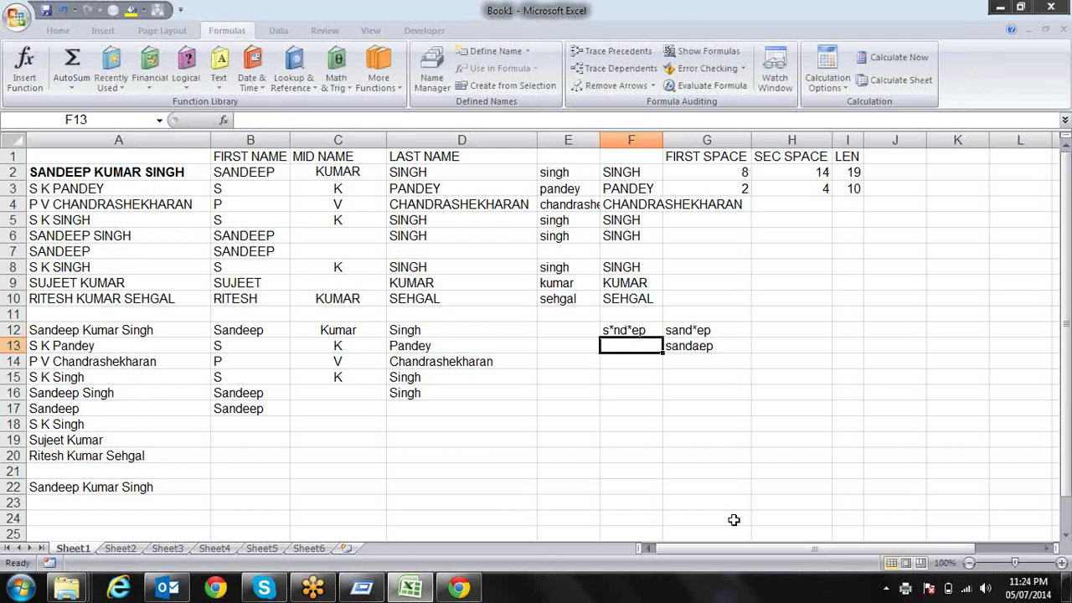
{"action": "key", "text": "Up"}
{"action": "key", "text": "Down"}
{"action": "key", "text": "Right"}
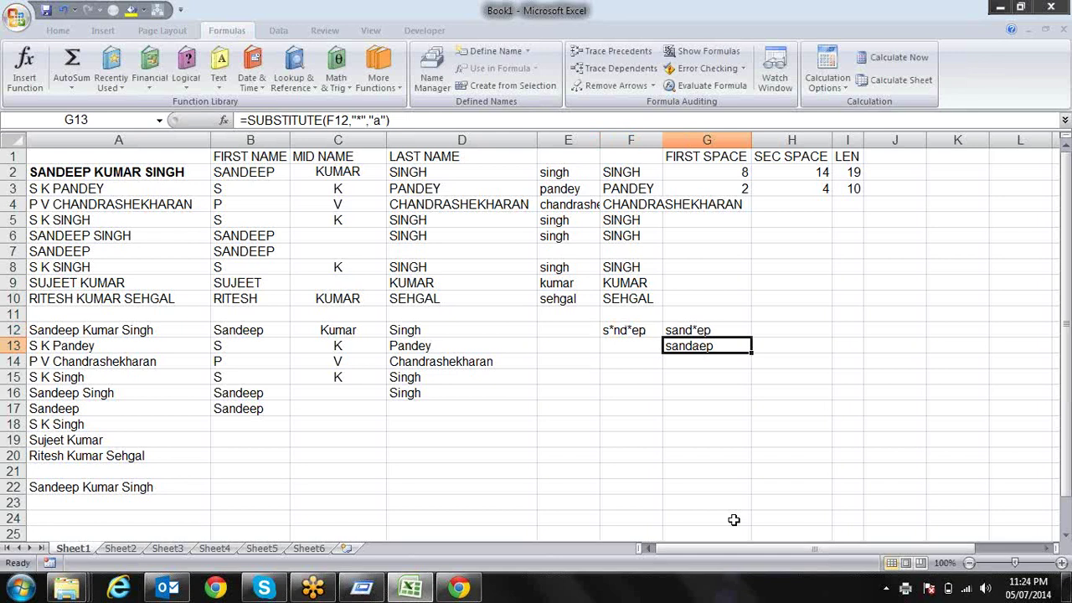
Step: Add instance number 2 to G13's SUBSTITUTE formula to replace only the second asterisk
{"action": "key", "text": "F2"}
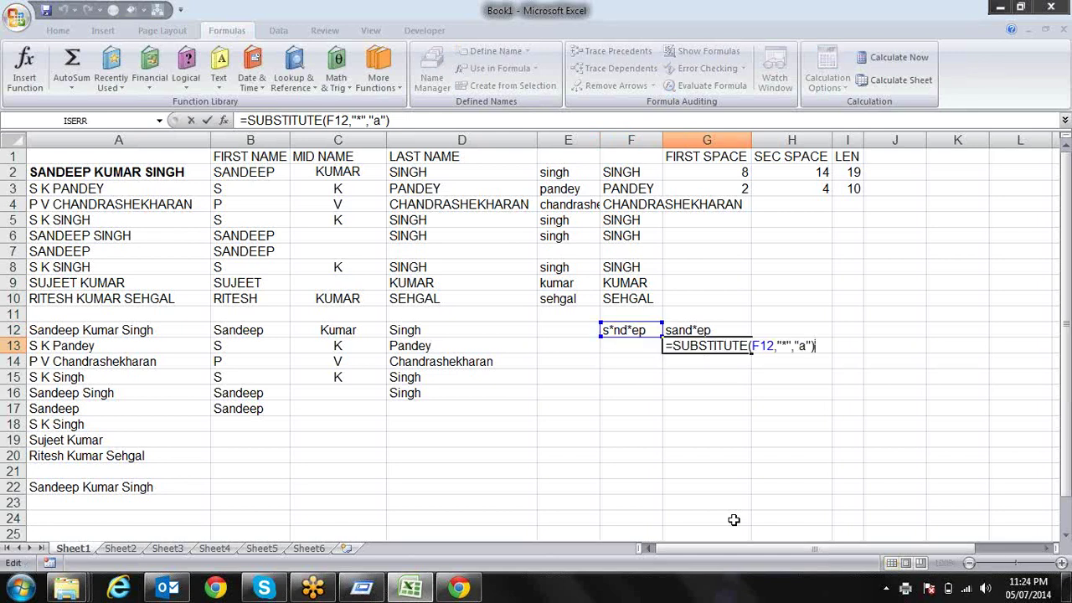
{"action": "key", "text": "Left"}
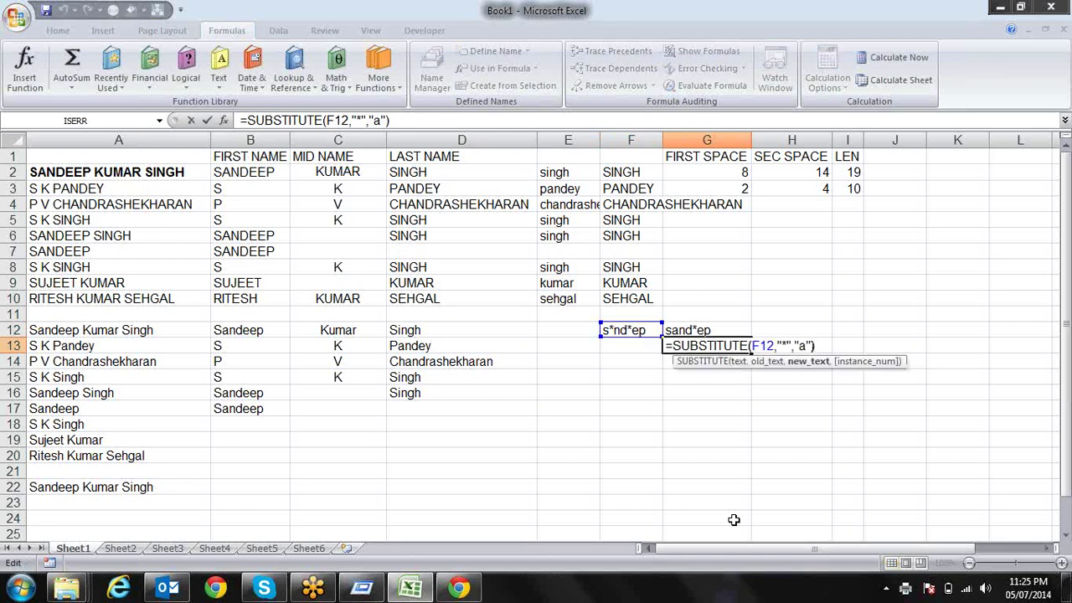
{"action": "type", "text": ","}
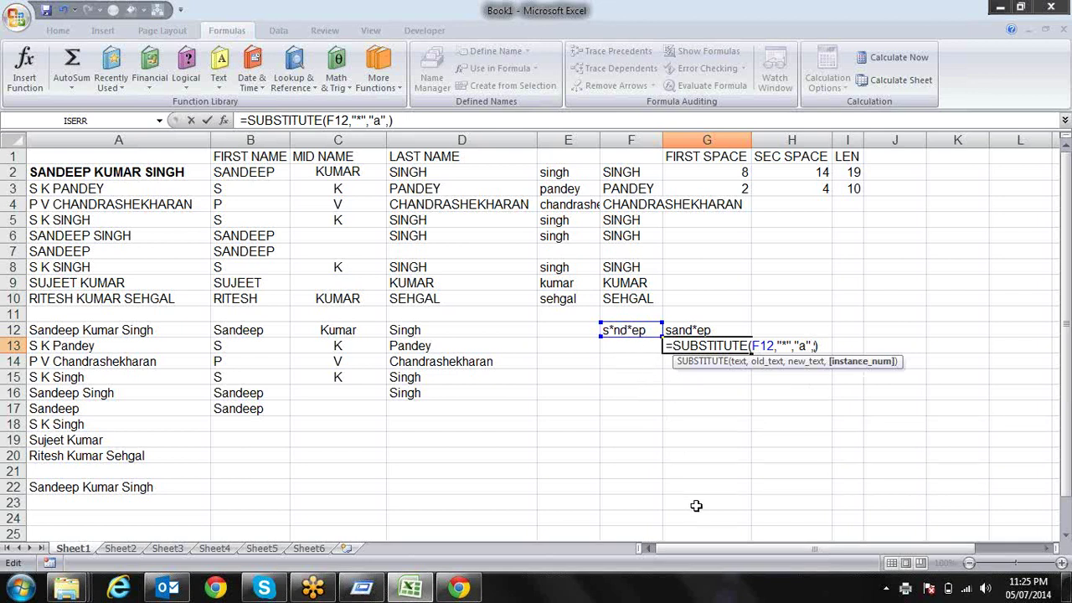
{"action": "type", "text": "1"}
{"action": "key", "text": "BackSpace"}
{"action": "type", "text": "2"}
{"action": "key", "text": "Return"}
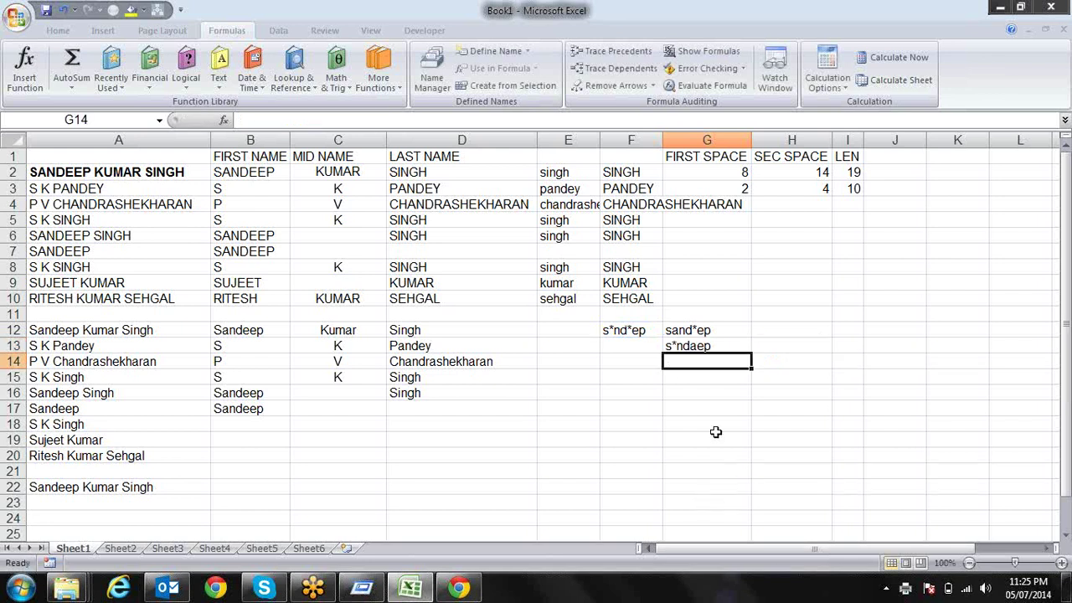
Step: Change the instance number to 1 so G13 shows sand*ep
{"action": "key", "text": "Up"}
{"action": "key", "text": "F2"}
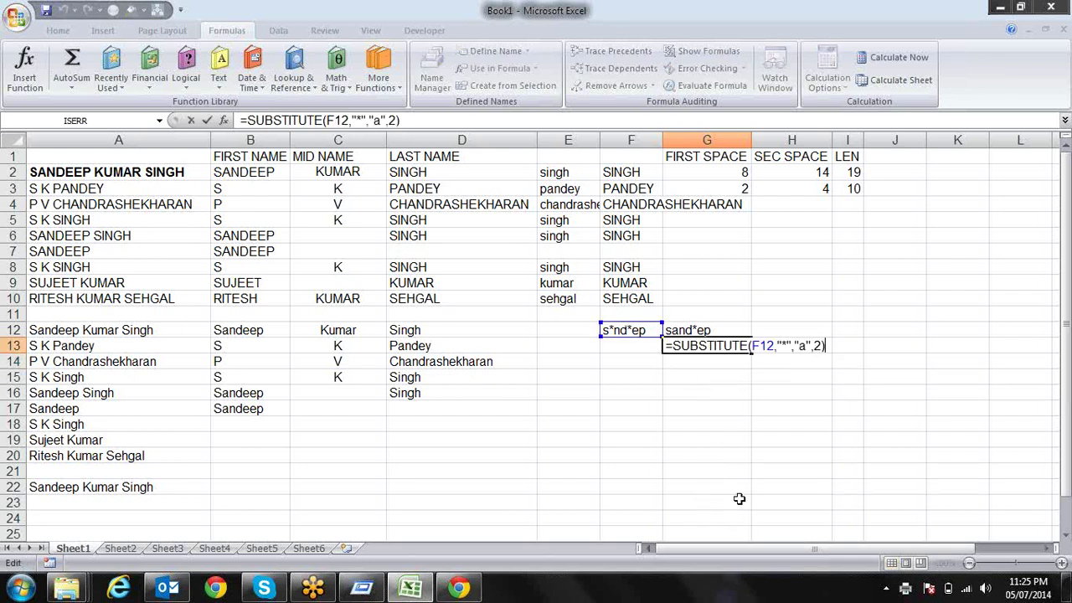
{"action": "key", "text": "Left"}
{"action": "key", "text": "BackSpace"}
{"action": "type", "text": "1"}
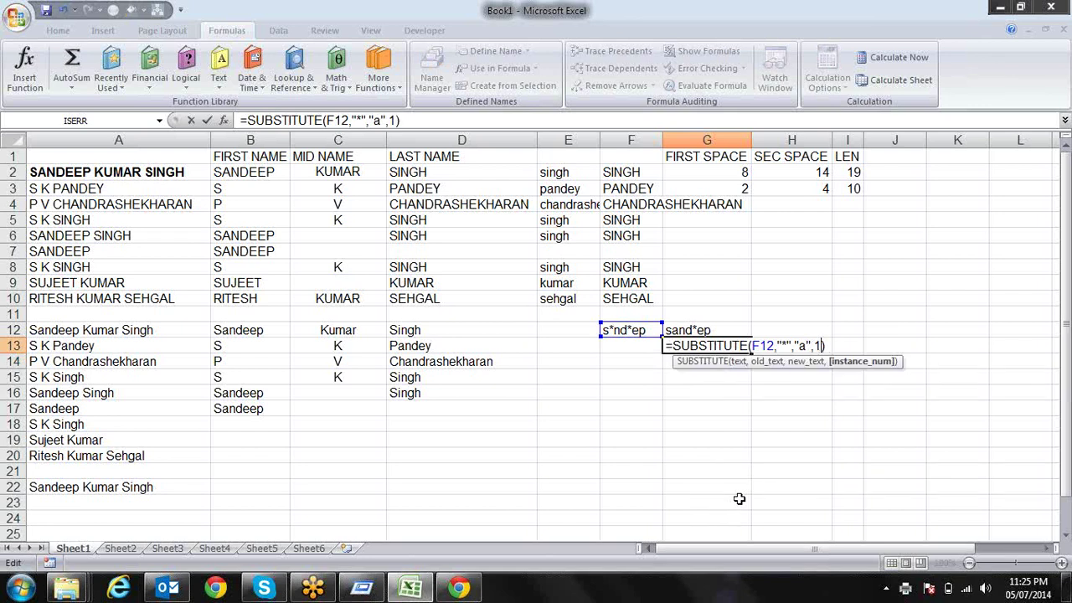
{"action": "key", "text": "Return"}
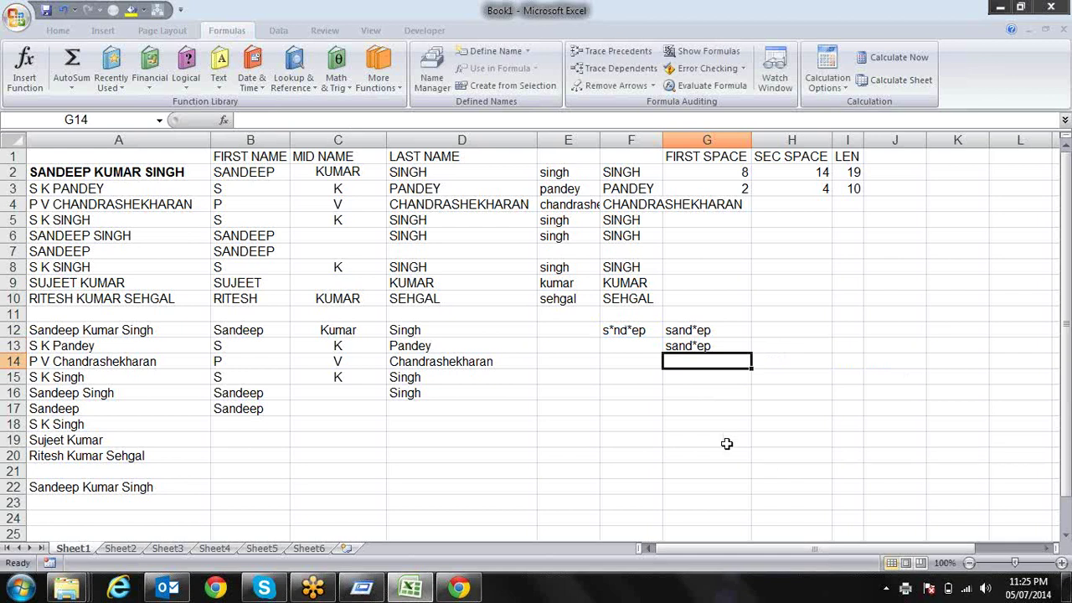
{"action": "left_click", "coordinate": [218, 84]}
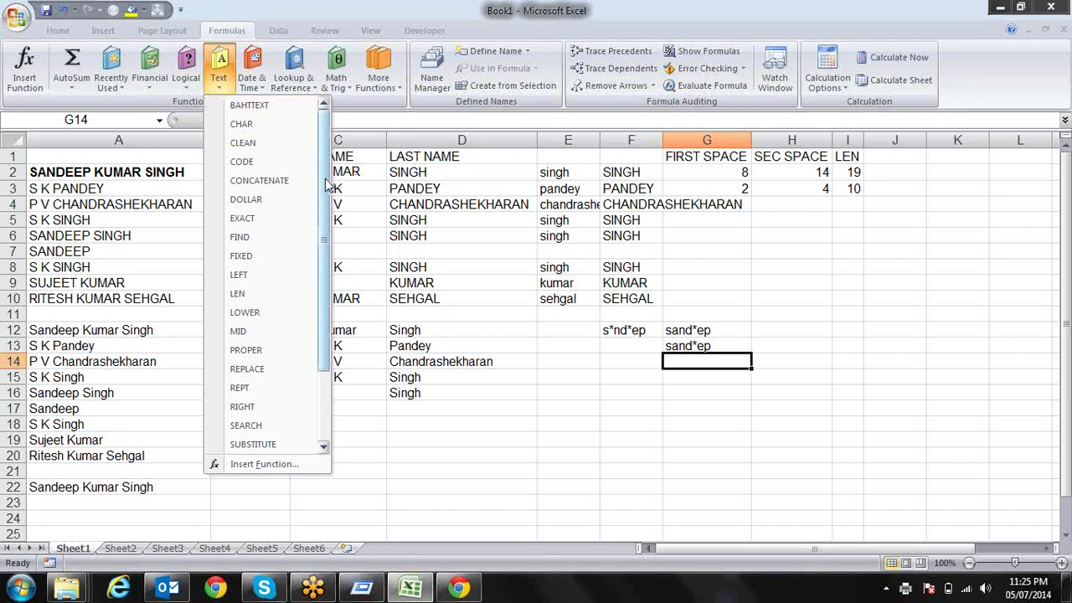
{"action": "left_click_drag", "start_coordinate": [326, 180], "coordinate": [321, 298]}
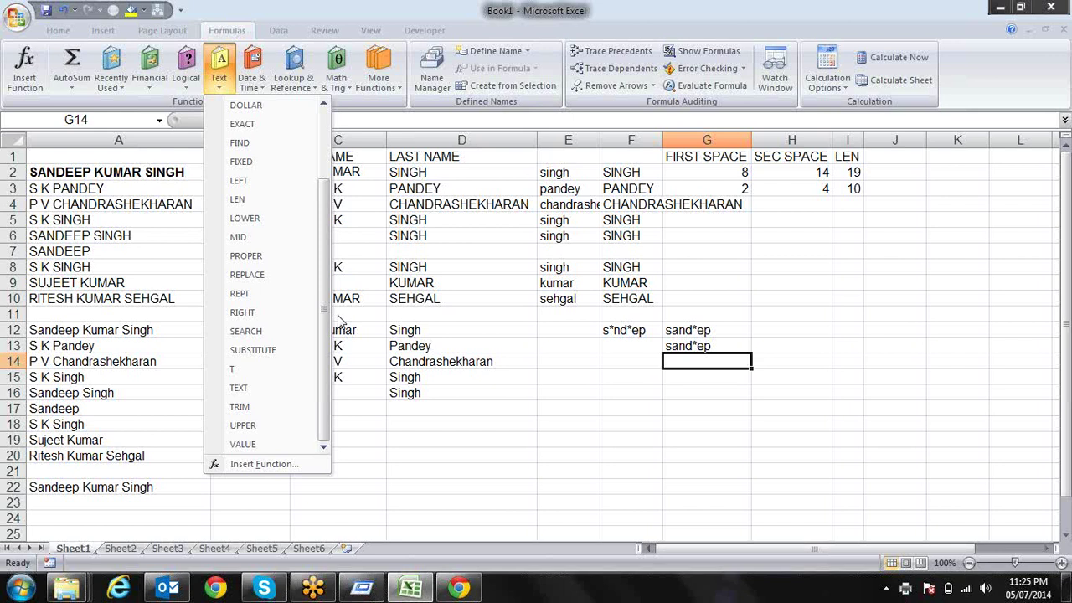
{"action": "key", "text": "Escape"}
{"action": "key", "text": "Up"}
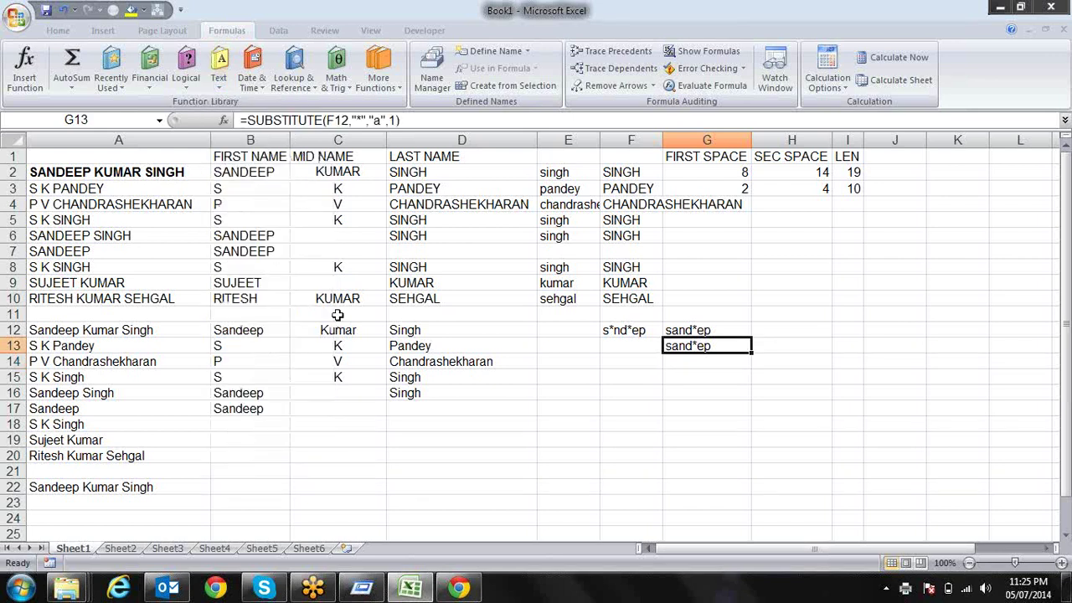
Step: Enter the samples 123, sd, asd, 123, asdf and 23 in E15:E20
{"action": "key", "text": "Down"}
{"action": "key", "text": "Down"}
{"action": "key", "text": "Left"}
{"action": "key", "text": "Left"}
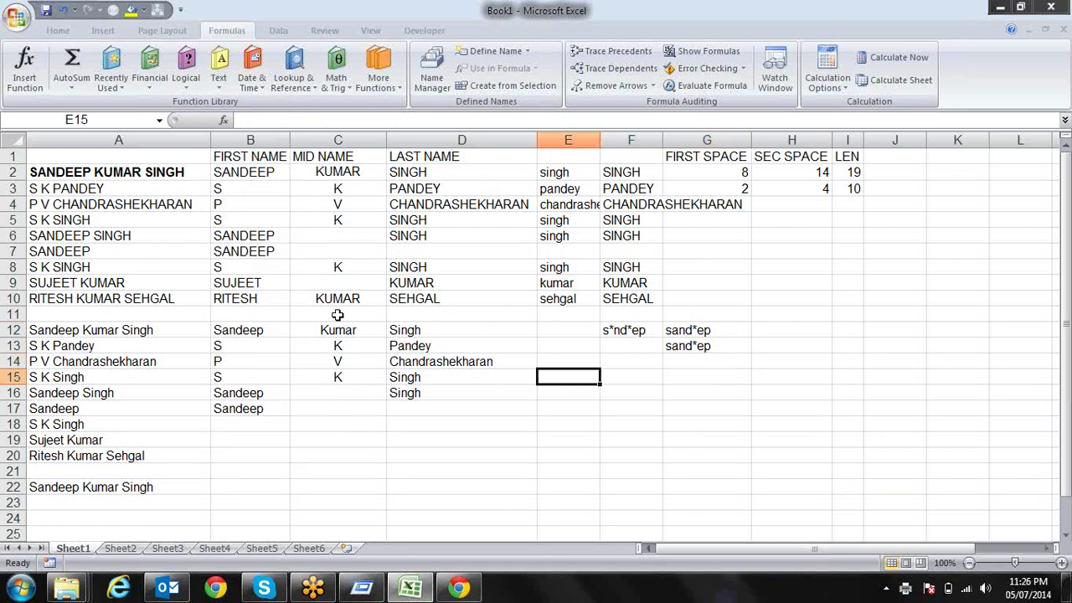
{"action": "type", "text": "123"}
{"action": "key", "text": "Return"}
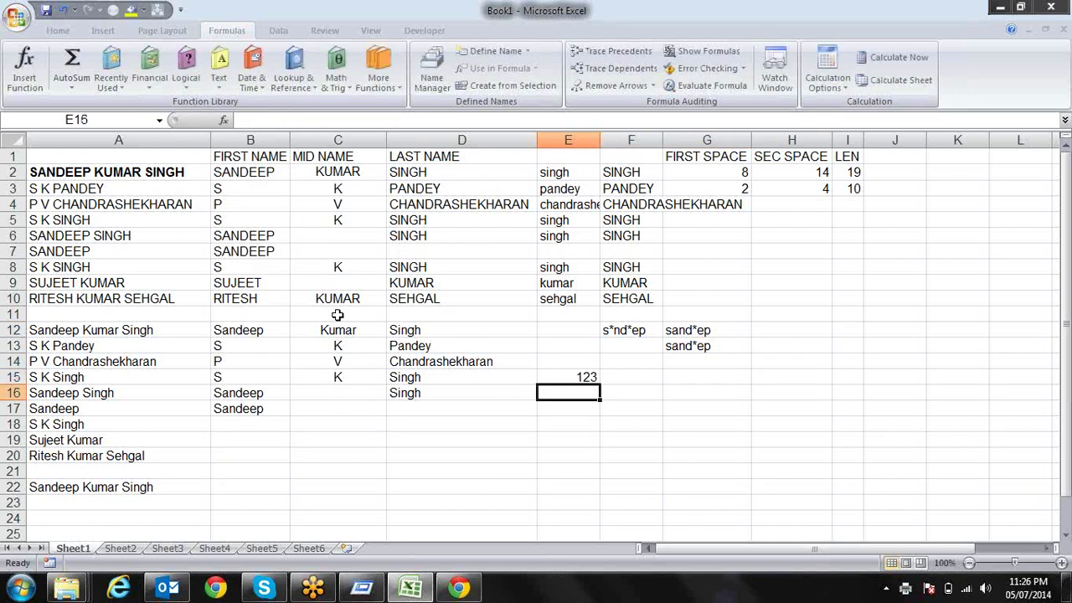
{"action": "type", "text": "sd"}
{"action": "key", "text": "Return"}
{"action": "type", "text": "asd"}
{"action": "key", "text": "Return"}
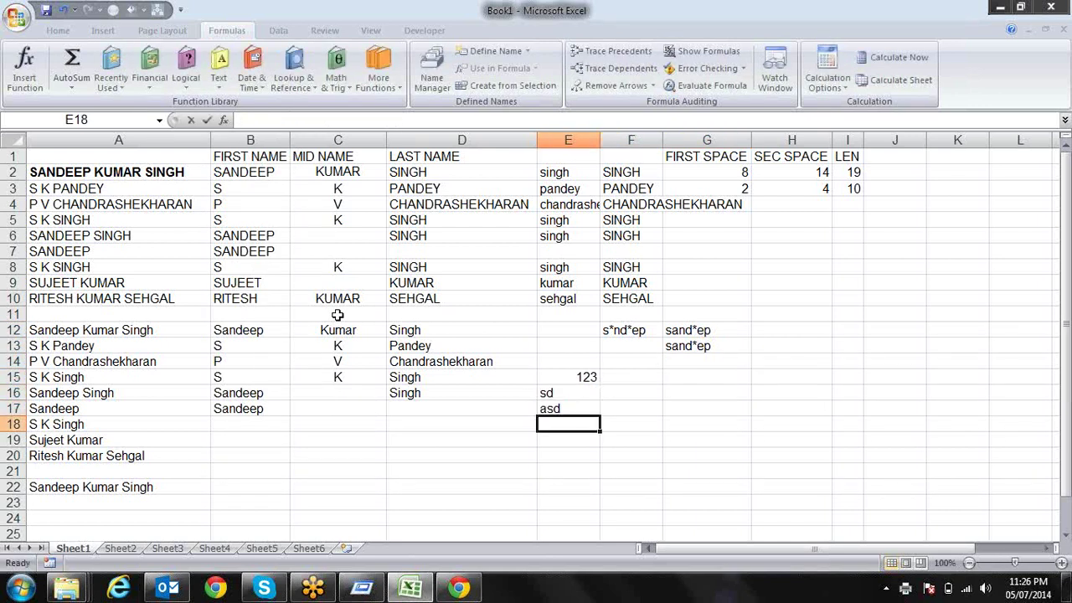
{"action": "type", "text": "123"}
{"action": "key", "text": "Return"}
{"action": "type", "text": "asd"}
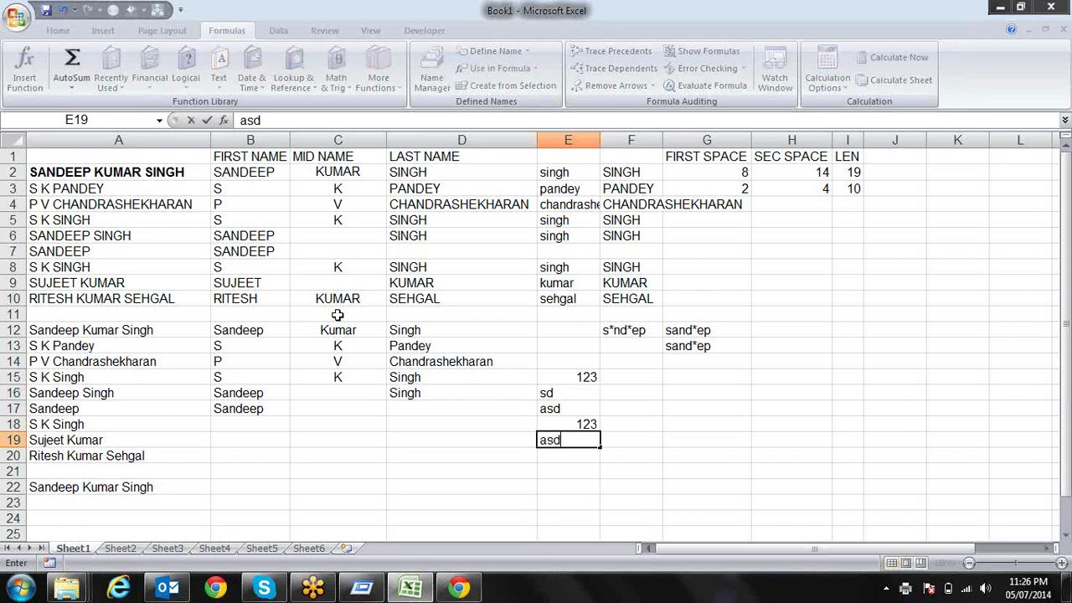
{"action": "type", "text": "f"}
{"action": "key", "text": "Return"}
{"action": "type", "text": "23"}
{"action": "key", "text": "Return"}
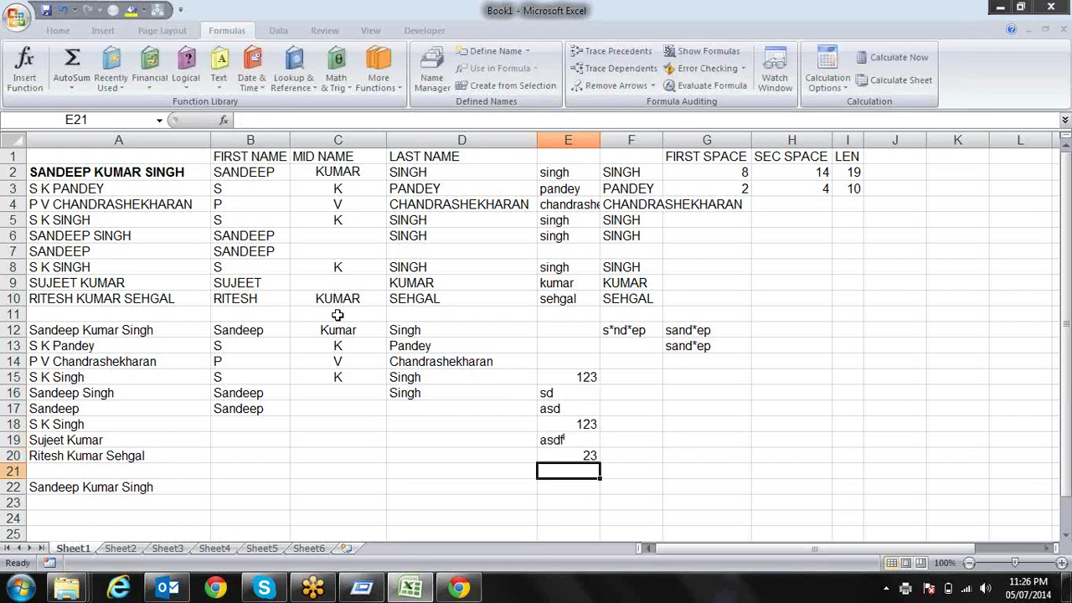
Step: Enter =N(E15) in F15 and fill it to F20, giving 123, 0, 0, 123, 0, 23
{"action": "key", "text": "Up"}
{"action": "key", "text": "Up"}
{"action": "key", "text": "Up"}
{"action": "key", "text": "Up"}
{"action": "key", "text": "Up"}
{"action": "key", "text": "Up"}
{"action": "key", "text": "Right"}
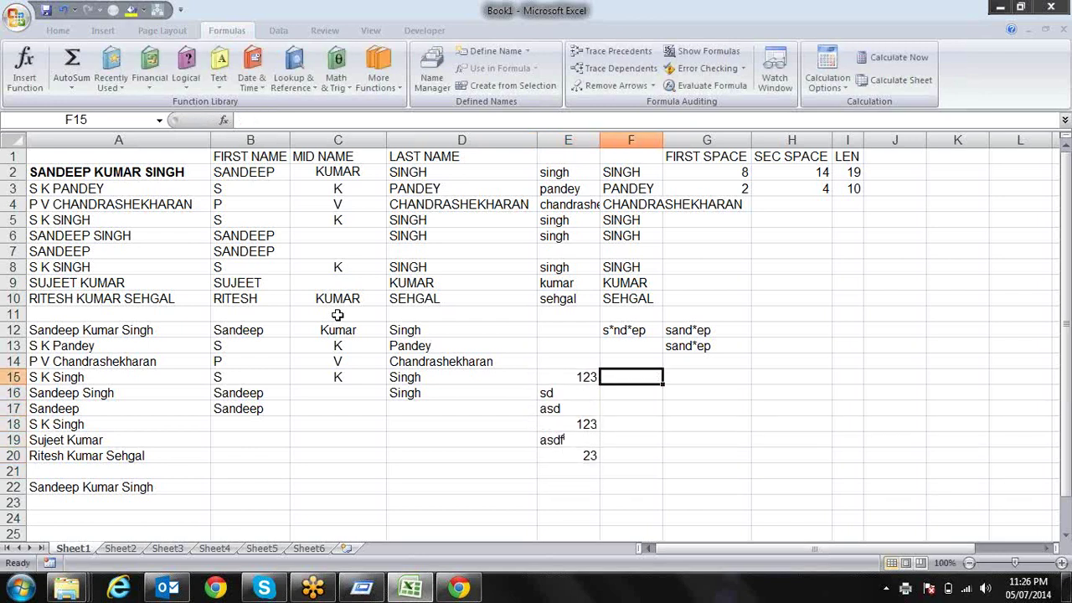
{"action": "type", "text": "=N"}
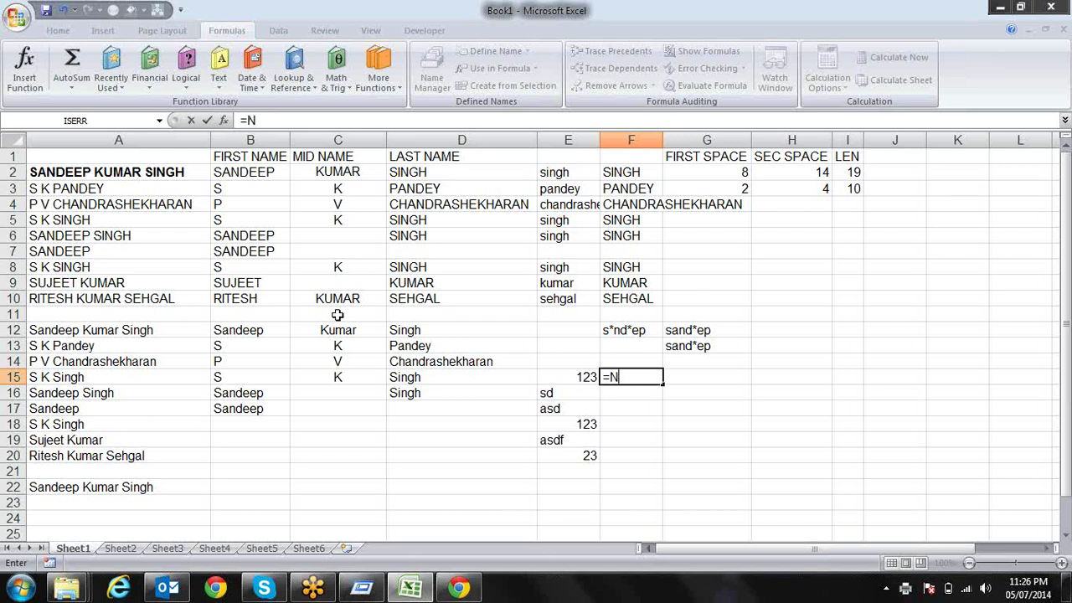
{"action": "type", "text": "("}
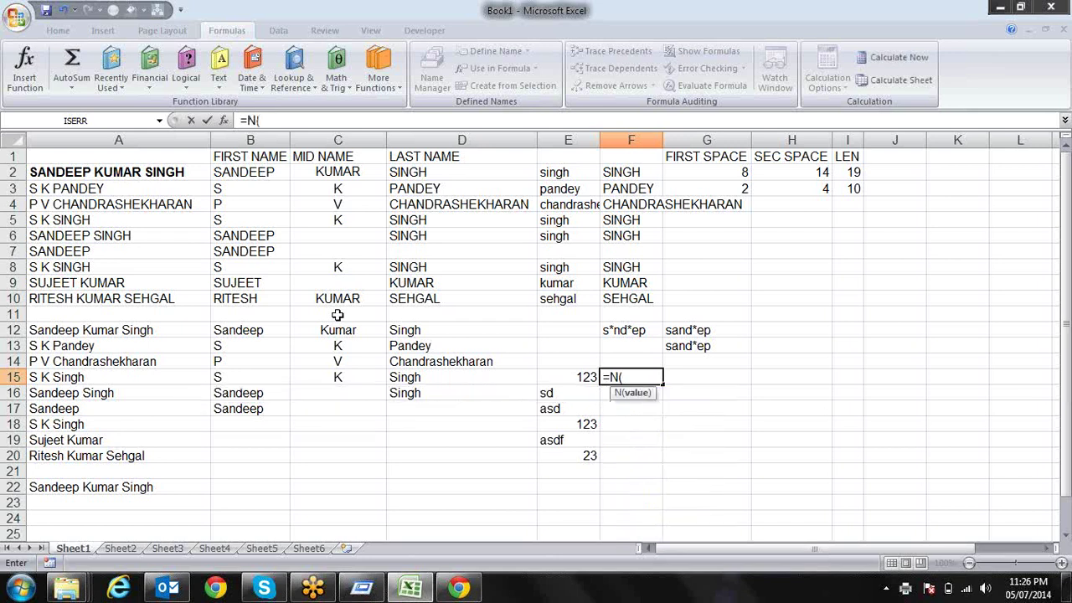
{"action": "key", "text": "Left"}
{"action": "type", "text": ")"}
{"action": "key", "text": "Return"}
{"action": "key", "text": "Up"}
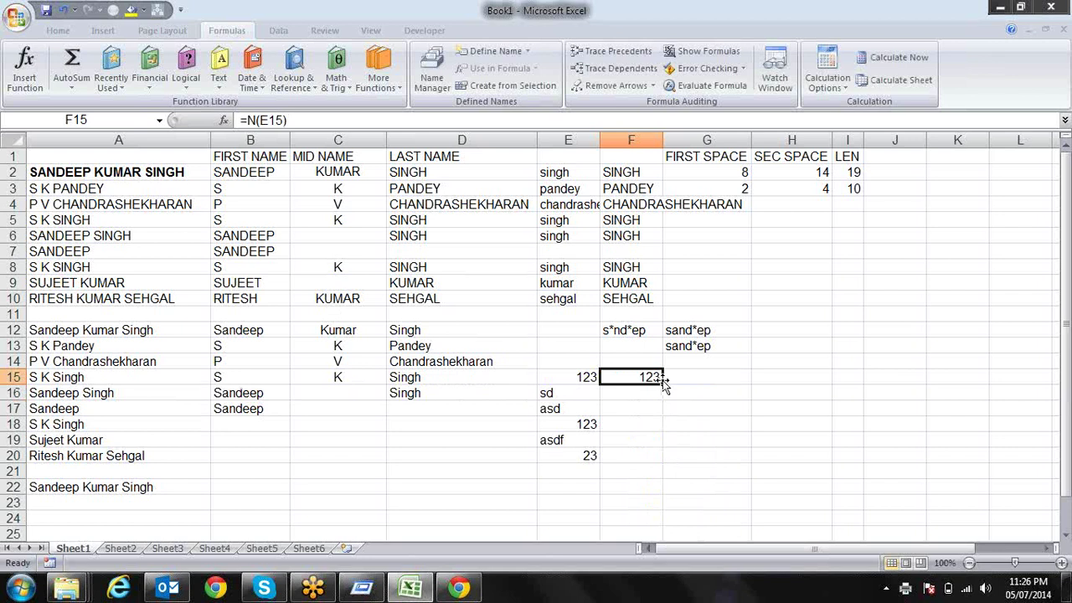
{"action": "left_click_drag", "start_coordinate": [663, 382], "coordinate": [658, 463]}
{"action": "left_click", "coordinate": [646, 440]}
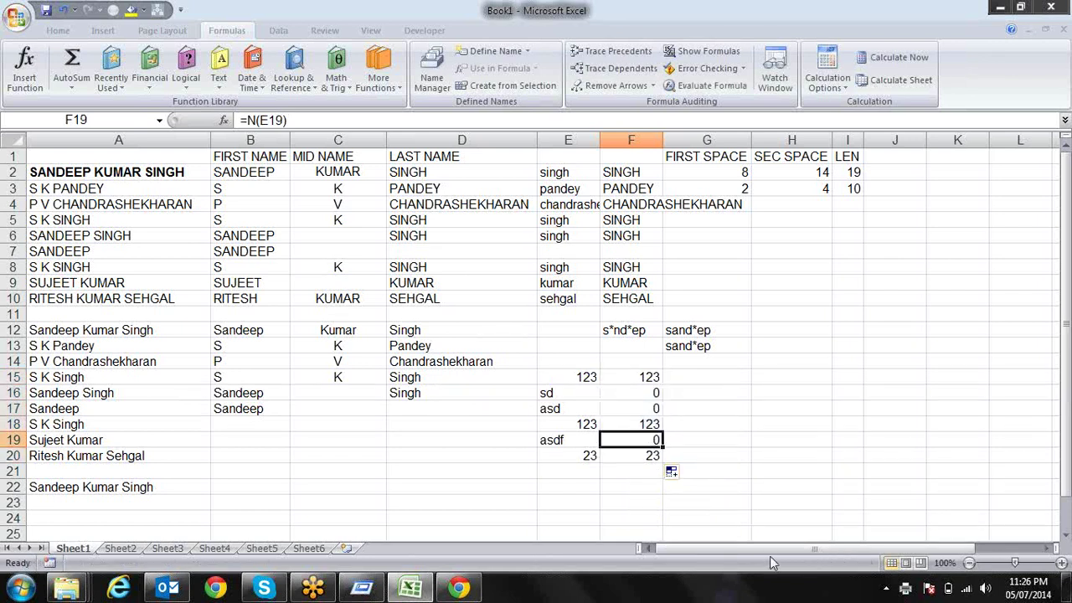
{"action": "key", "text": "Up"}
{"action": "key", "text": "Up"}
{"action": "key", "text": "Up"}
{"action": "key", "text": "Up"}
{"action": "key", "text": "Right"}
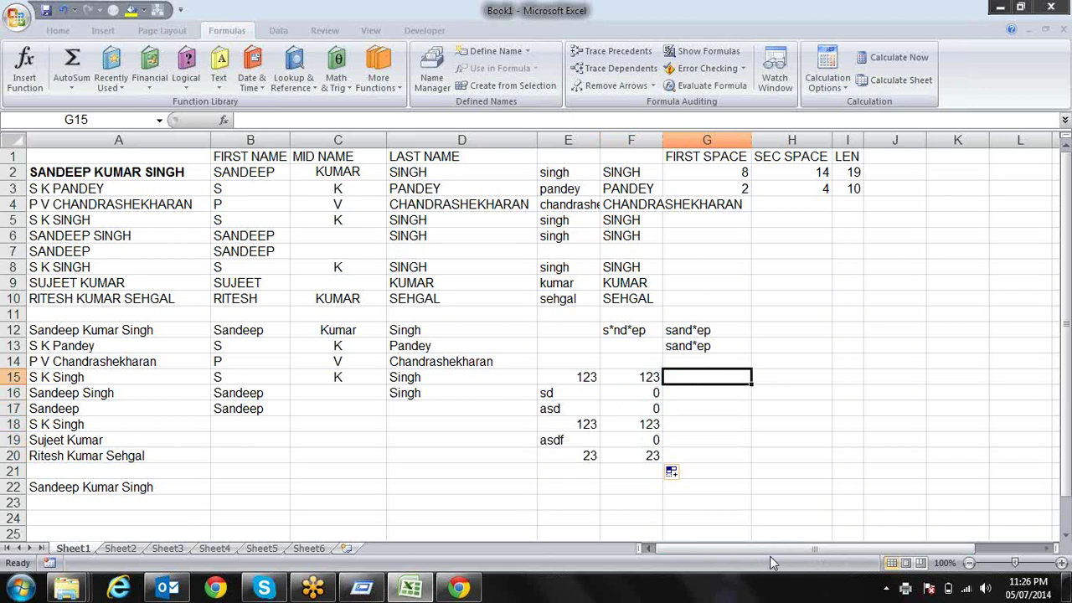
{"action": "type", "text": "=T"}
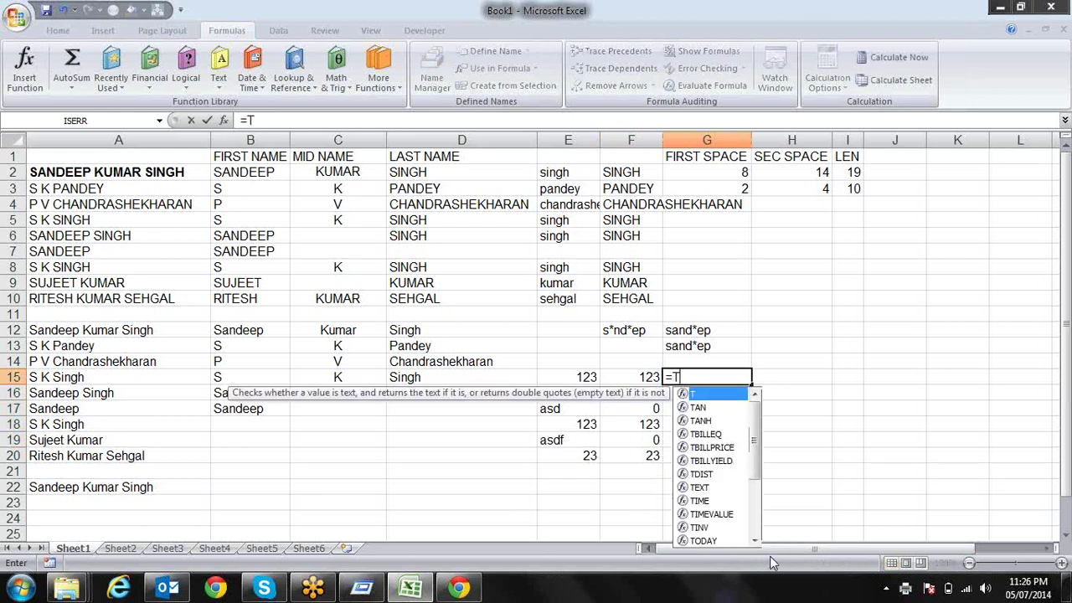
{"action": "type", "text": "("}
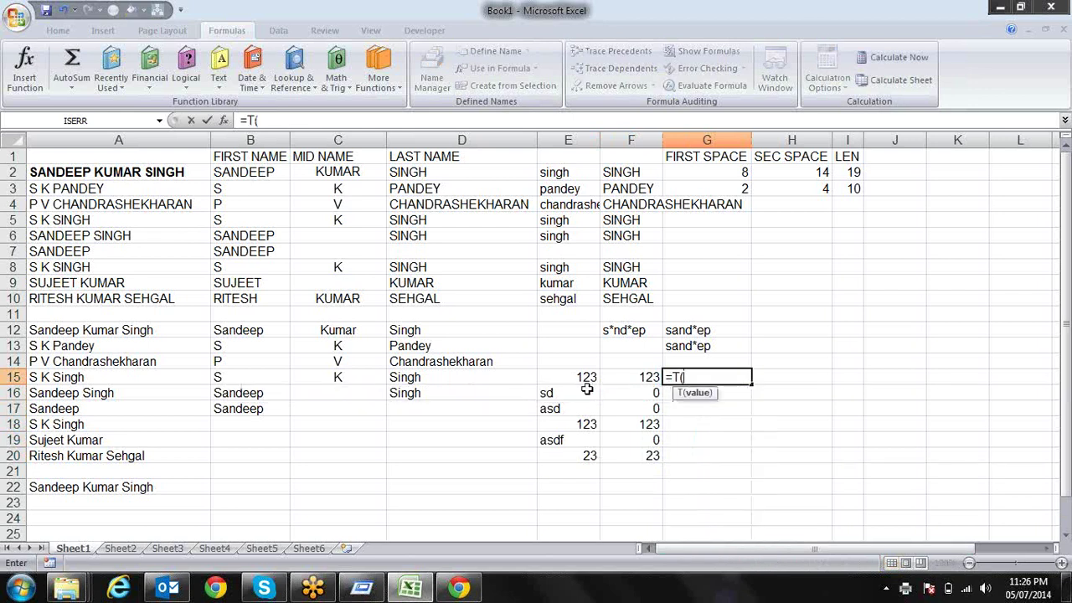
{"action": "left_click", "coordinate": [586, 378]}
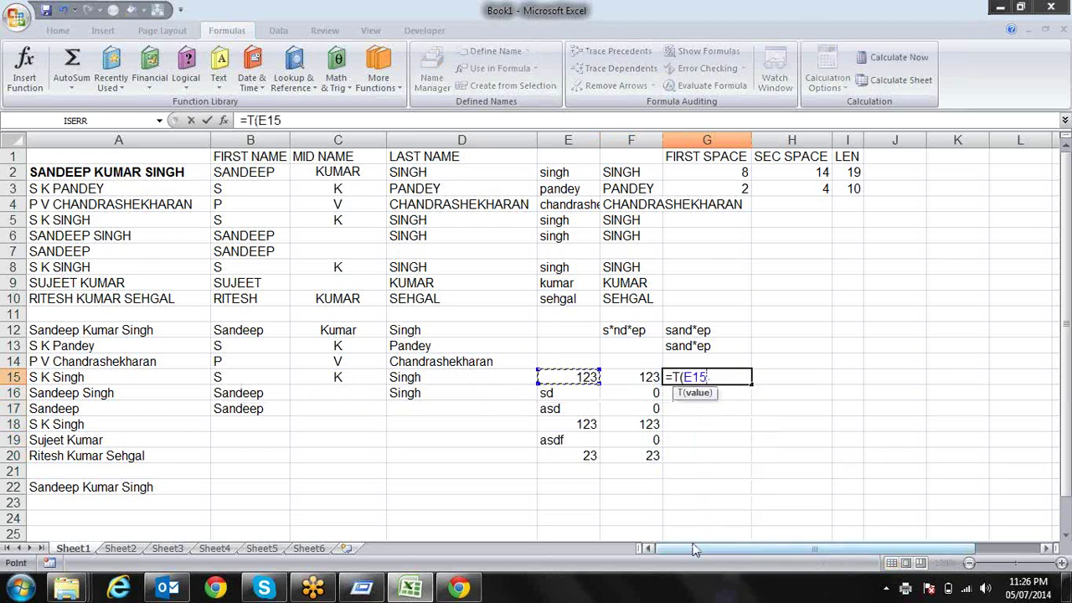
{"action": "type", "text": ")"}
{"action": "key", "text": "Return"}
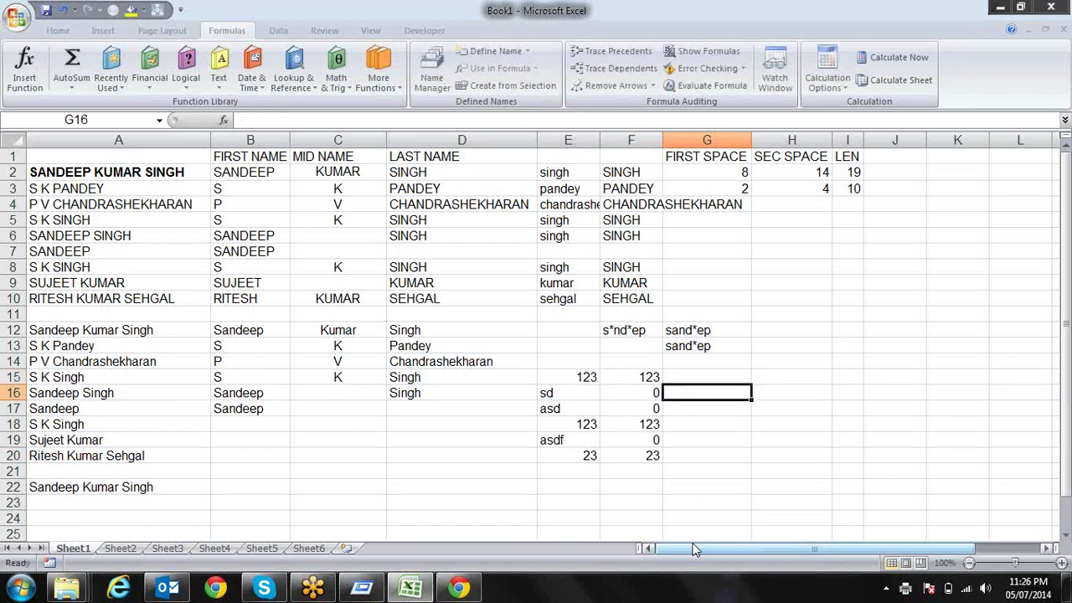
{"action": "key", "text": "Up"}
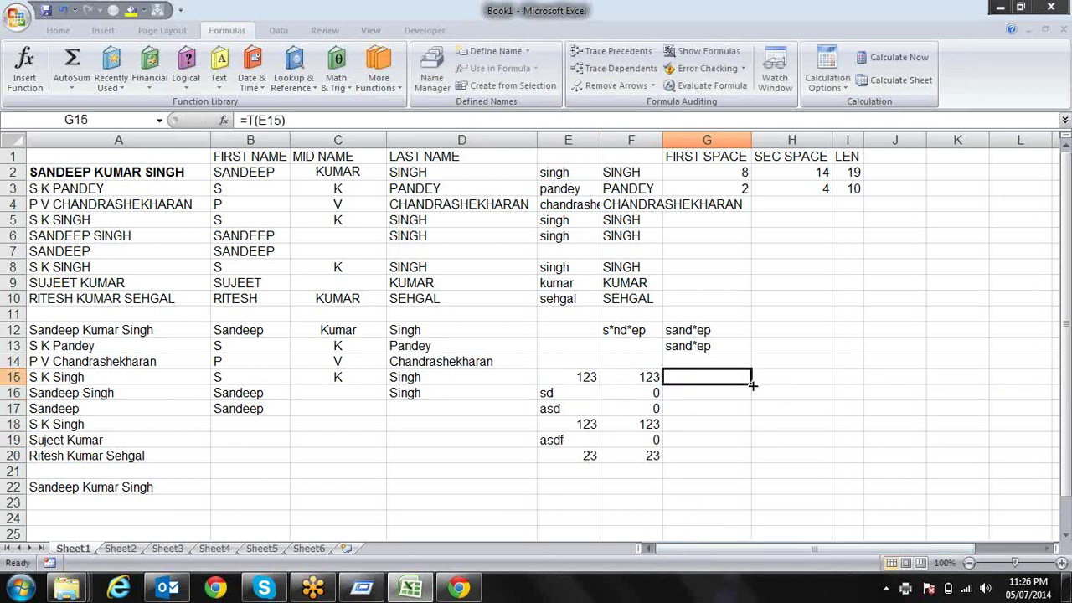
{"action": "left_click_drag", "start_coordinate": [752, 385], "coordinate": [746, 463]}
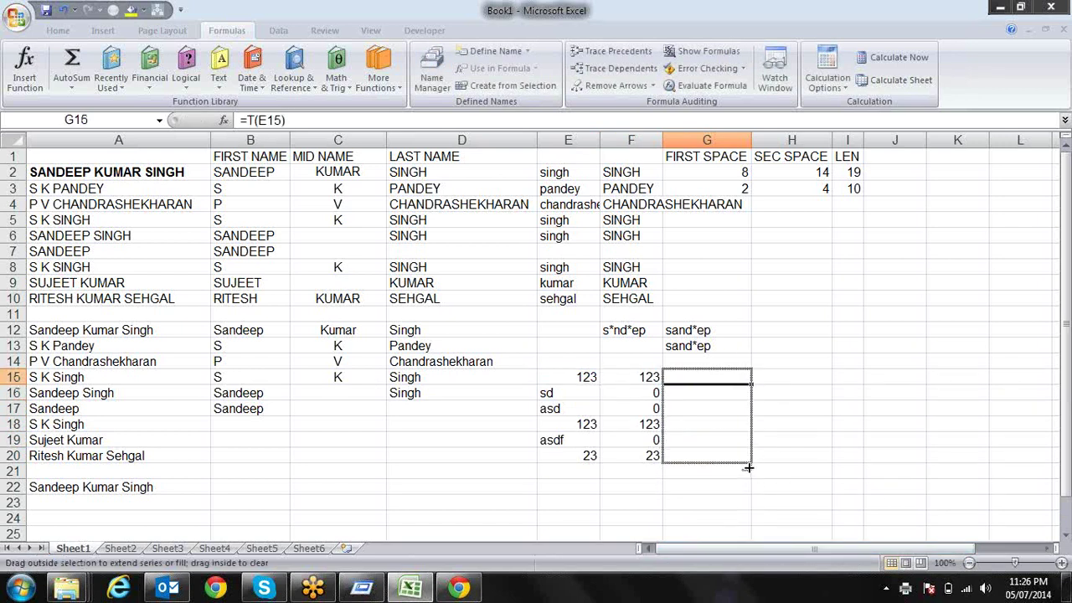
{"action": "left_click", "coordinate": [788, 450]}
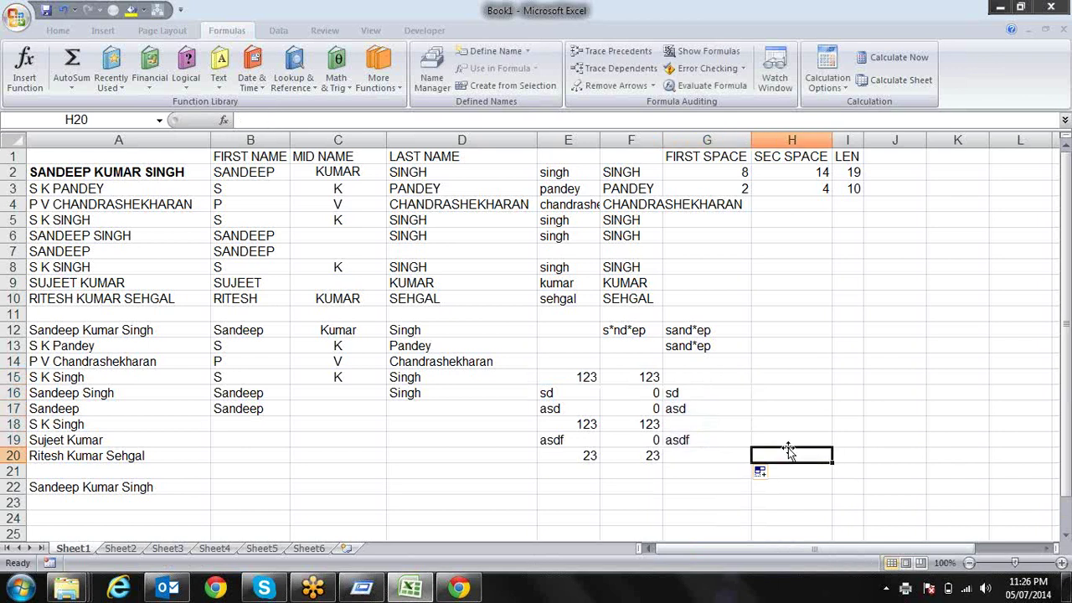
{"action": "key", "text": "Left"}
{"action": "key", "text": "Left"}
{"action": "key", "text": "Up"}
{"action": "key", "text": "Up"}
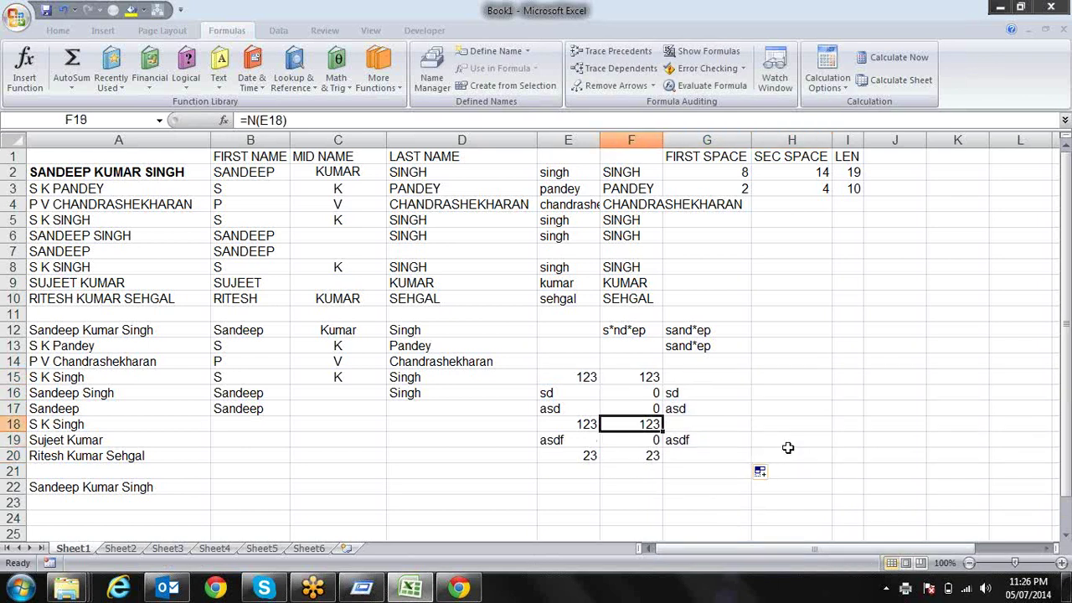
{"action": "key", "text": "Up"}
{"action": "key", "text": "Up"}
{"action": "key", "text": "Up"}
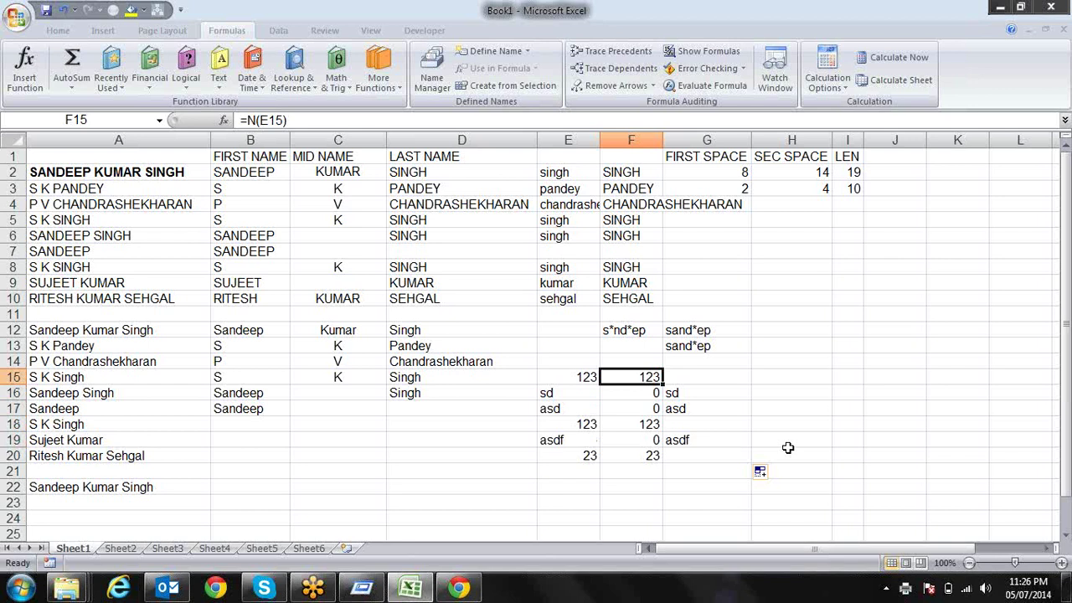
{"action": "key", "text": "Right"}
{"action": "key", "text": "Down"}
{"action": "key", "text": "Down"}
{"action": "key", "text": "Down"}
{"action": "key", "text": "Down"}
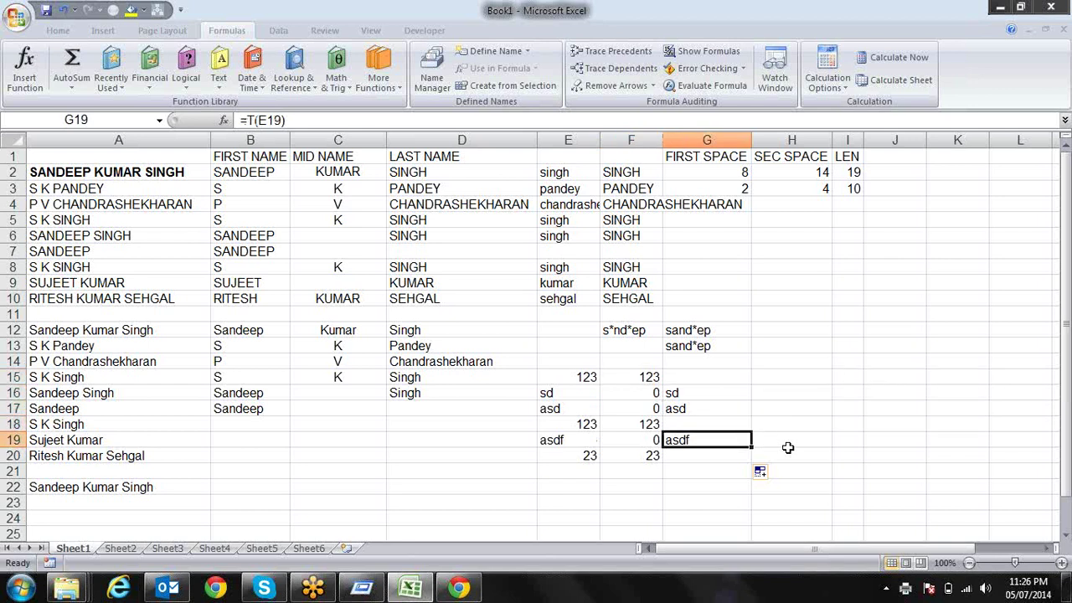
{"action": "key", "text": "Left"}
{"action": "key", "text": "Up"}
{"action": "key", "text": "Up"}
{"action": "key", "text": "Right"}
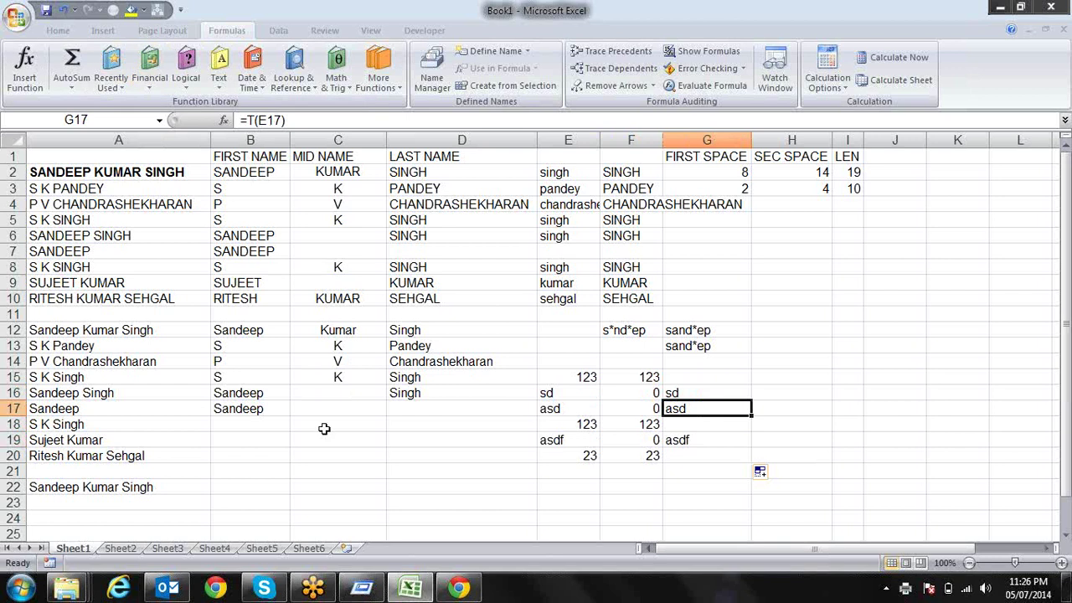
{"action": "left_click", "coordinate": [356, 407]}
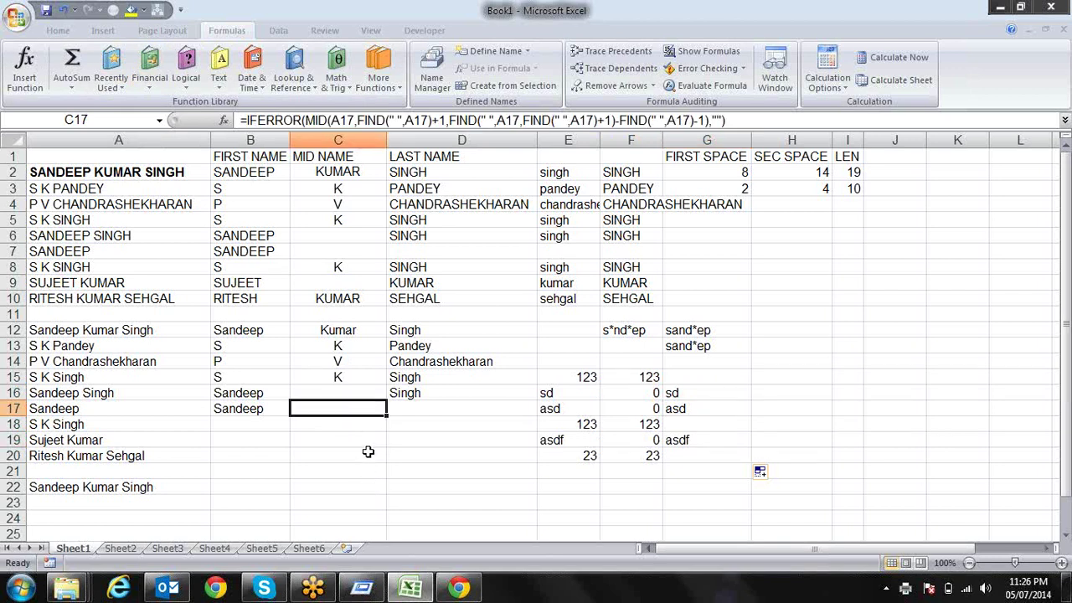
{"action": "key", "text": "Right"}
{"action": "key", "text": "Right"}
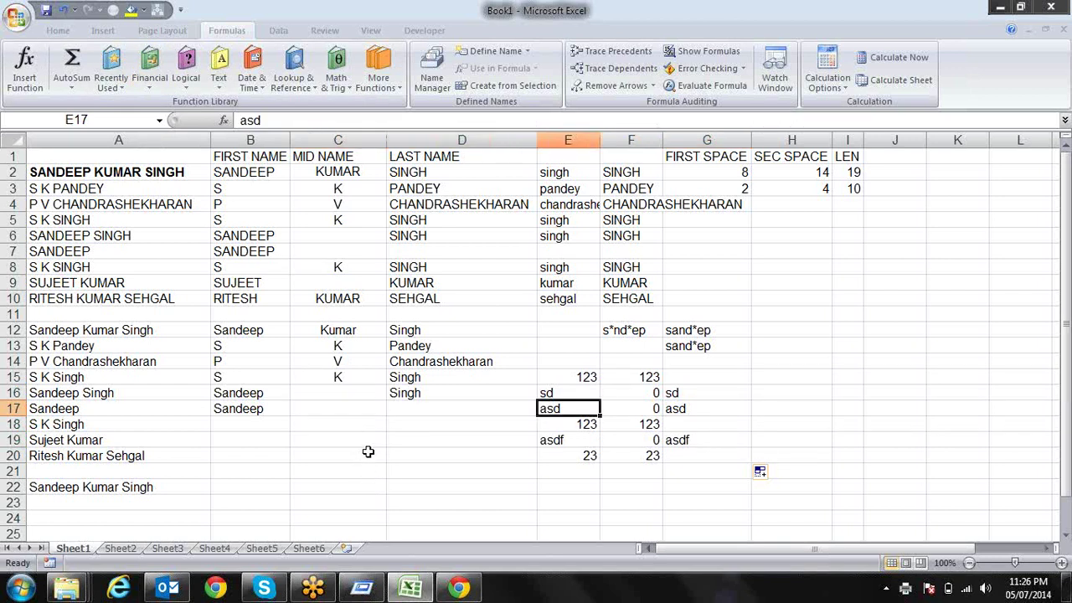
{"action": "key", "text": "Up"}
{"action": "key", "text": "Up"}
{"action": "key", "text": "Left"}
{"action": "key", "text": "Right"}
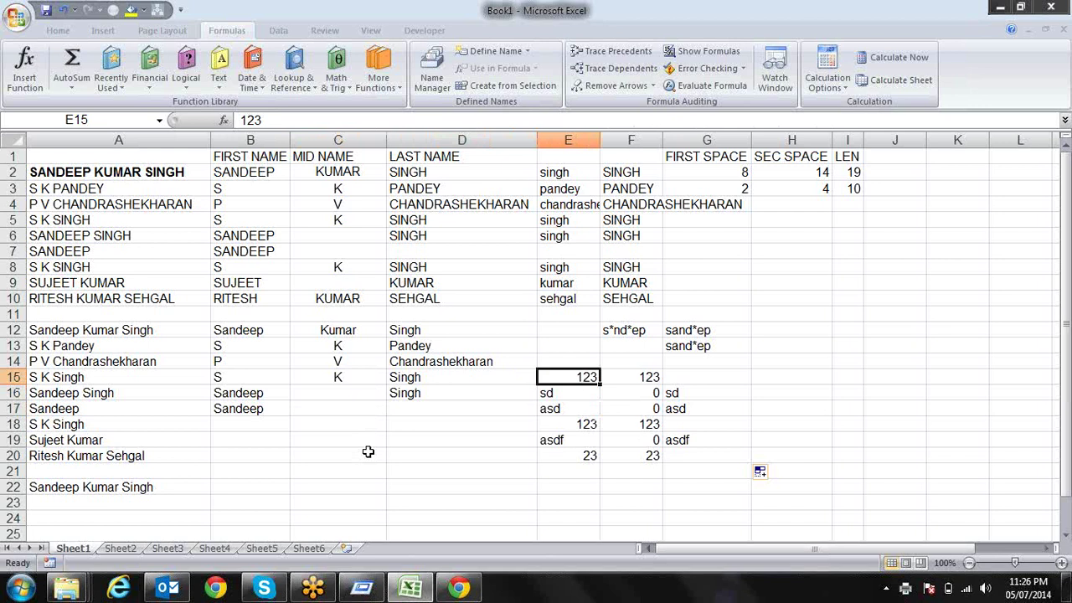
{"action": "key", "text": "F2"}
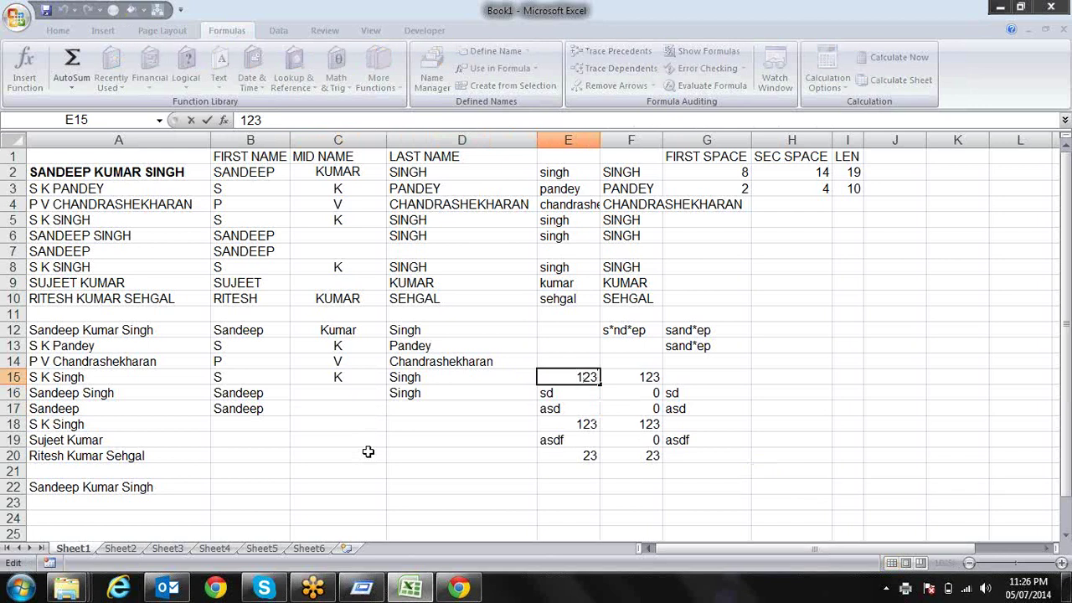
Step: Store 0123 as text in E15 and change G15's formula to =T(VALUE(E15))
{"action": "type", "text": "0"}
{"action": "key", "text": "Return"}
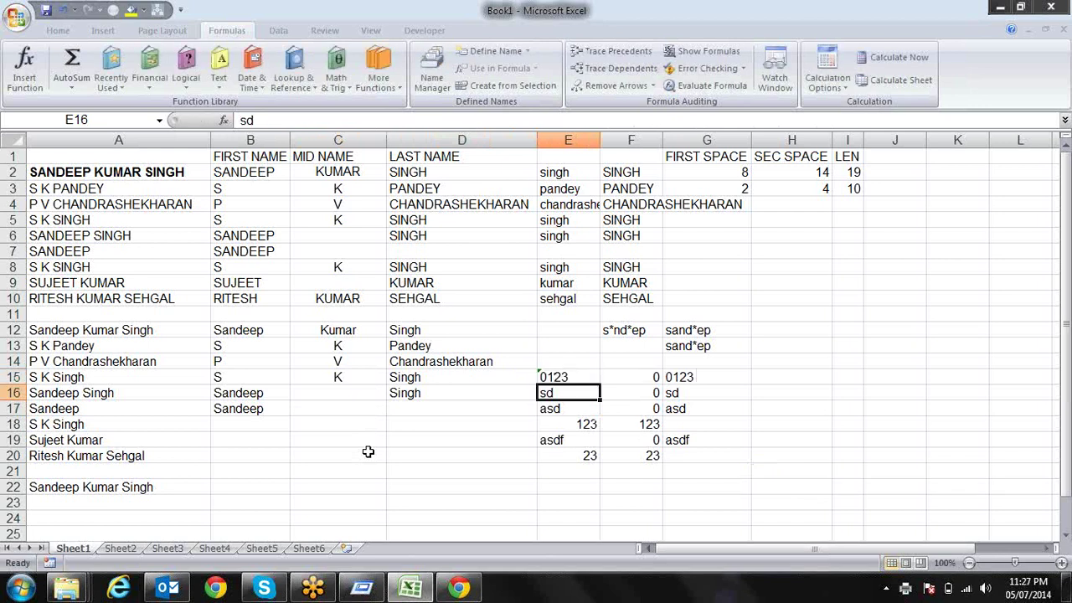
{"action": "key", "text": "Up"}
{"action": "key", "text": "Right"}
{"action": "key", "text": "Right"}
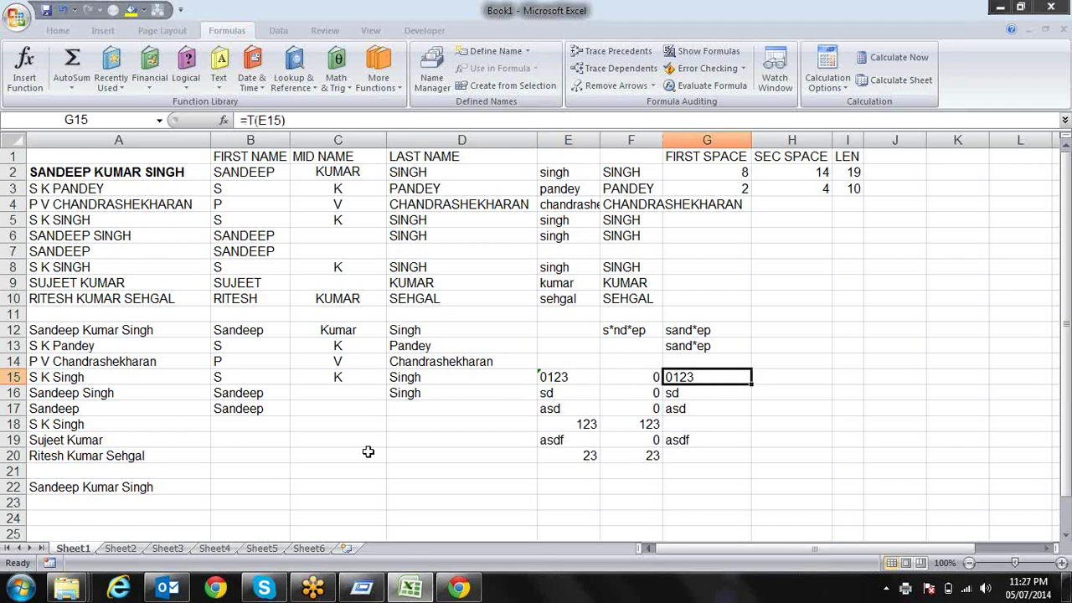
{"action": "key", "text": "Left"}
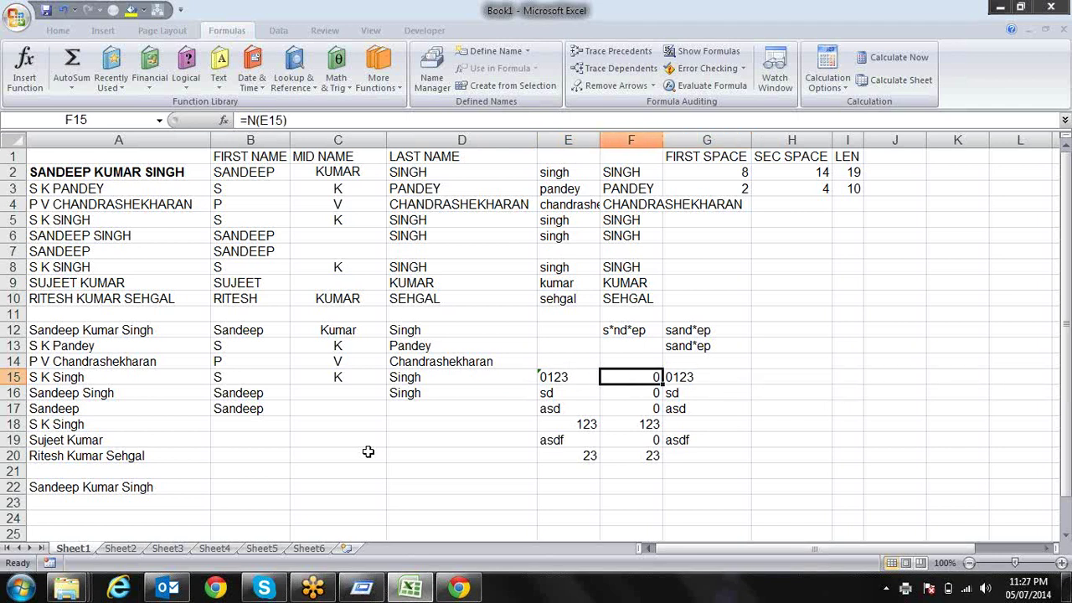
{"action": "key", "text": "Right"}
{"action": "key", "text": "F2"}
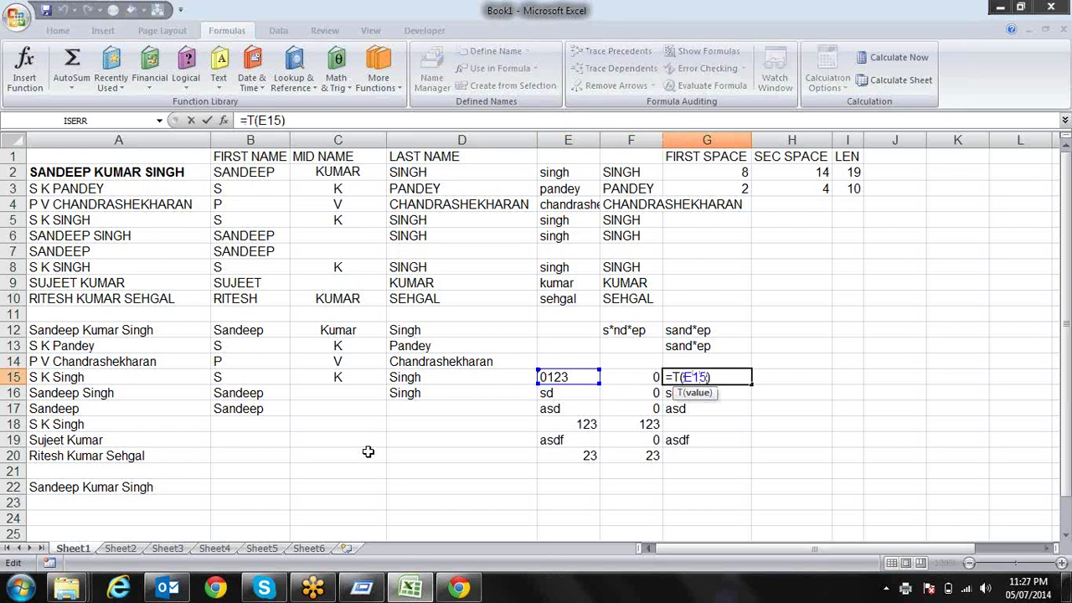
{"action": "type", "text": "va"}
{"action": "key", "text": "Tab"}
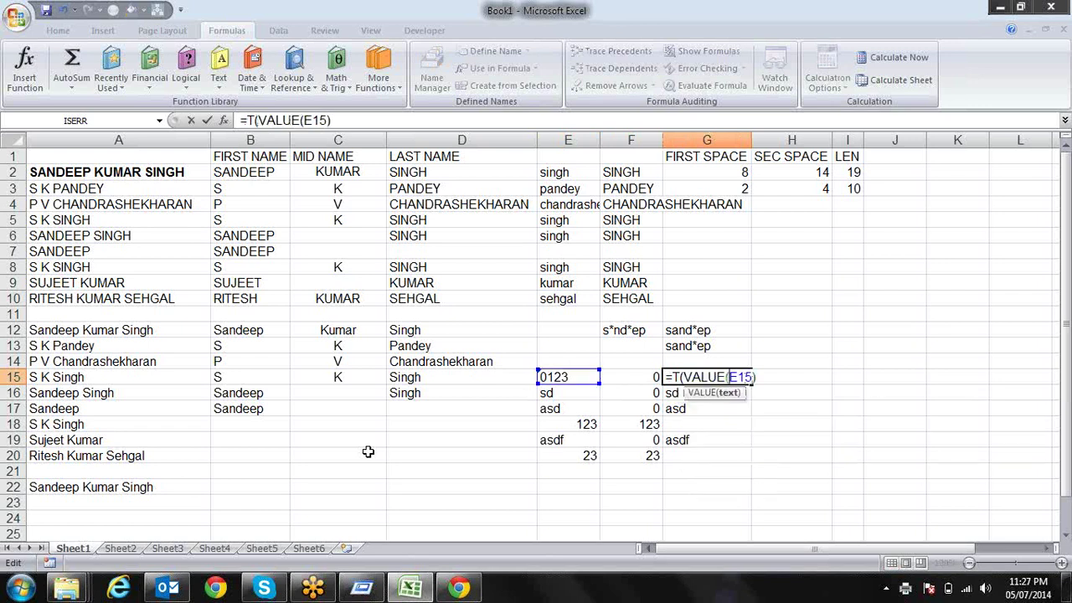
{"action": "type", "text": ")"}
{"action": "key", "text": "Return"}
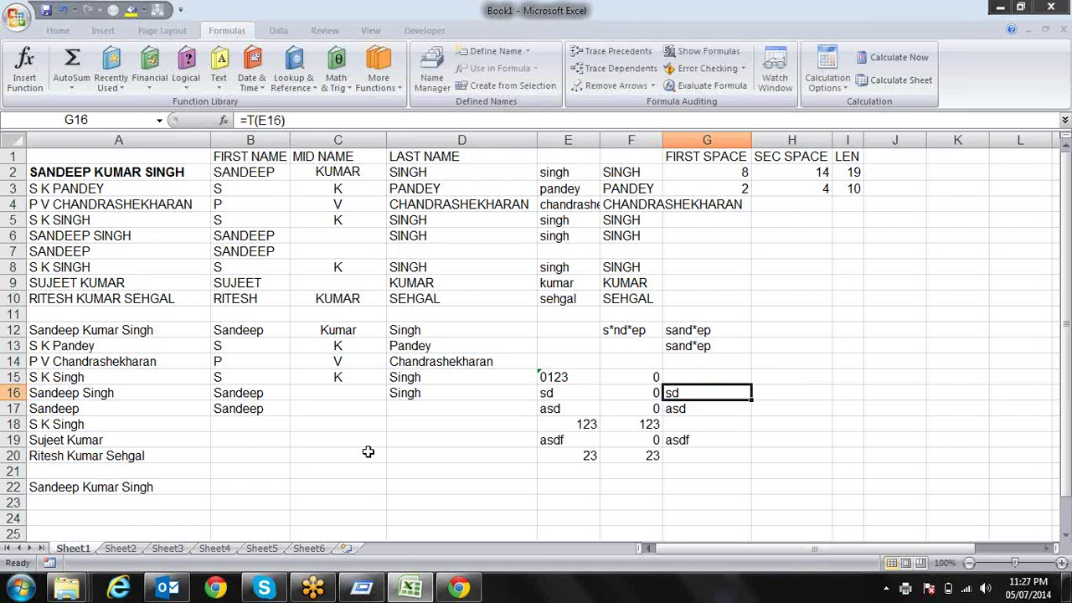
Step: Change F15's formula to =N(VALUE(E15)), returning 123, and compare the row 15 results
{"action": "key", "text": "Up"}
{"action": "key", "text": "Left"}
{"action": "key", "text": "F2"}
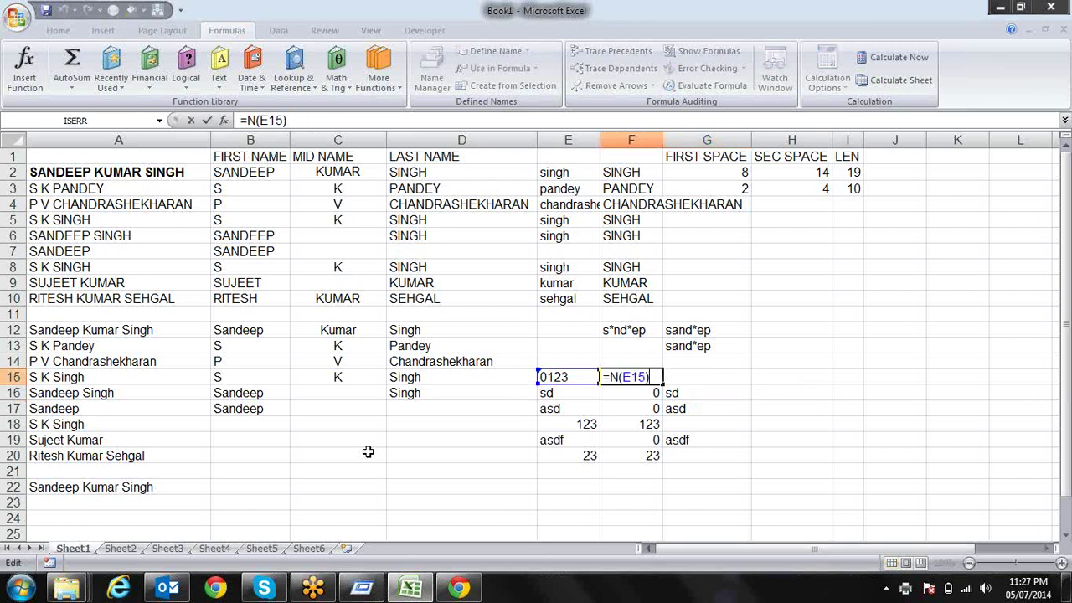
{"action": "type", "text": "va"}
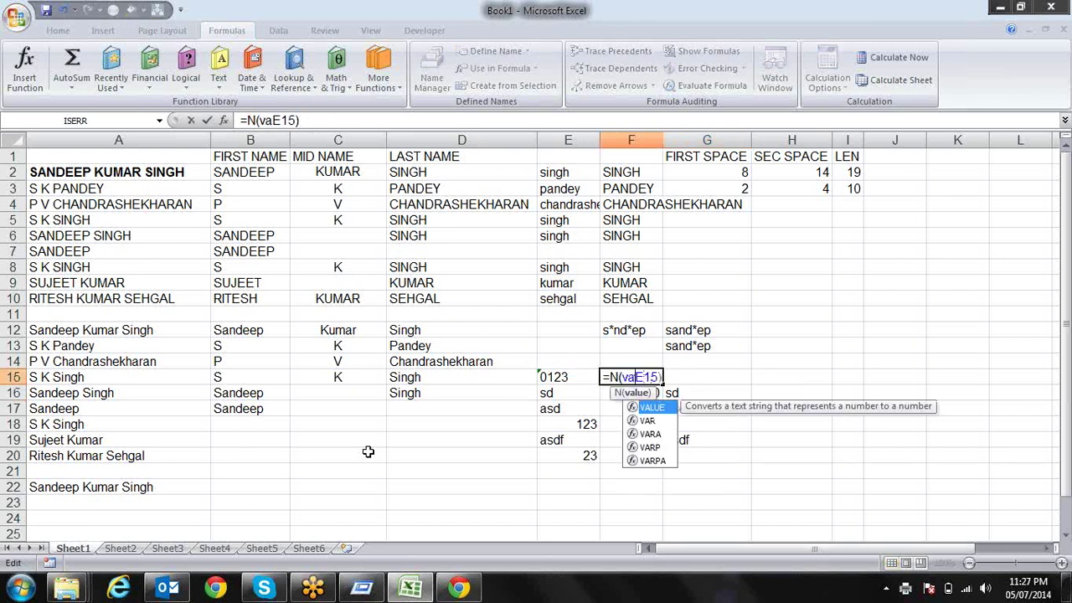
{"action": "key", "text": "Tab"}
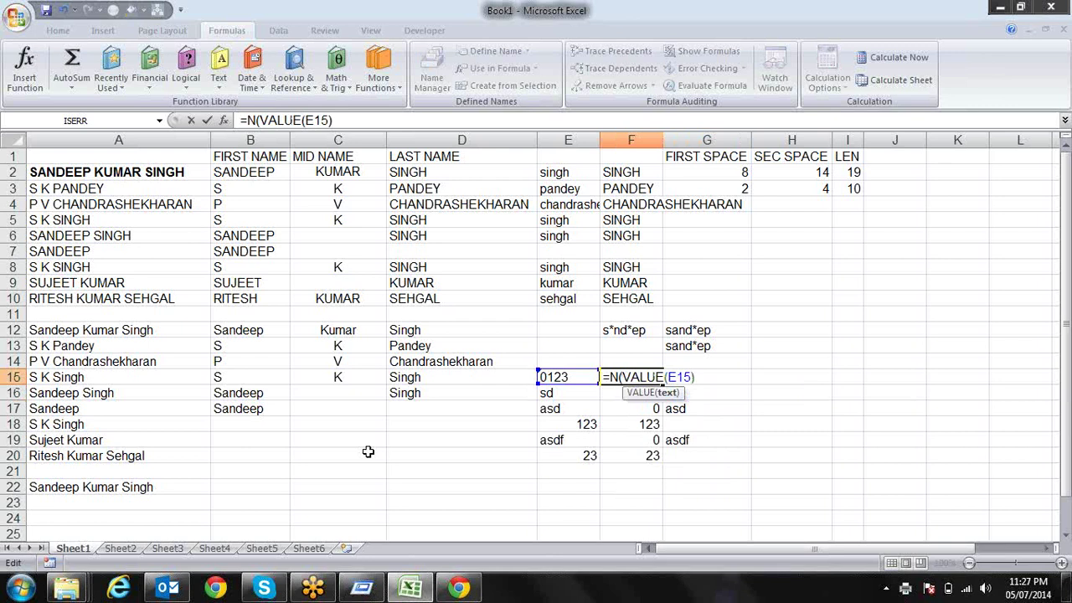
{"action": "type", "text": ")"}
{"action": "key", "text": "Return"}
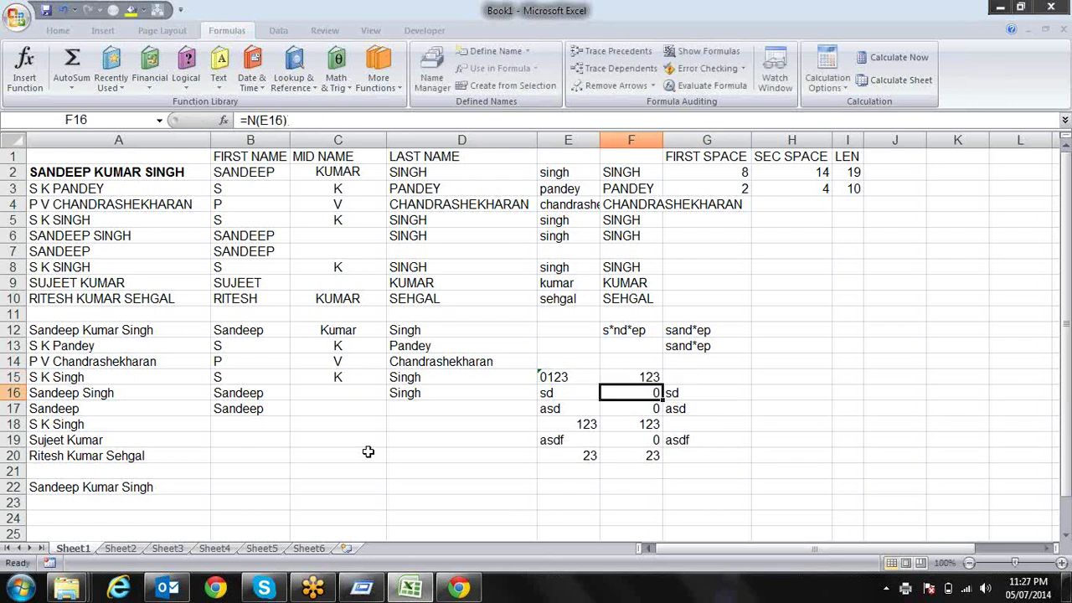
{"action": "key", "text": "Up"}
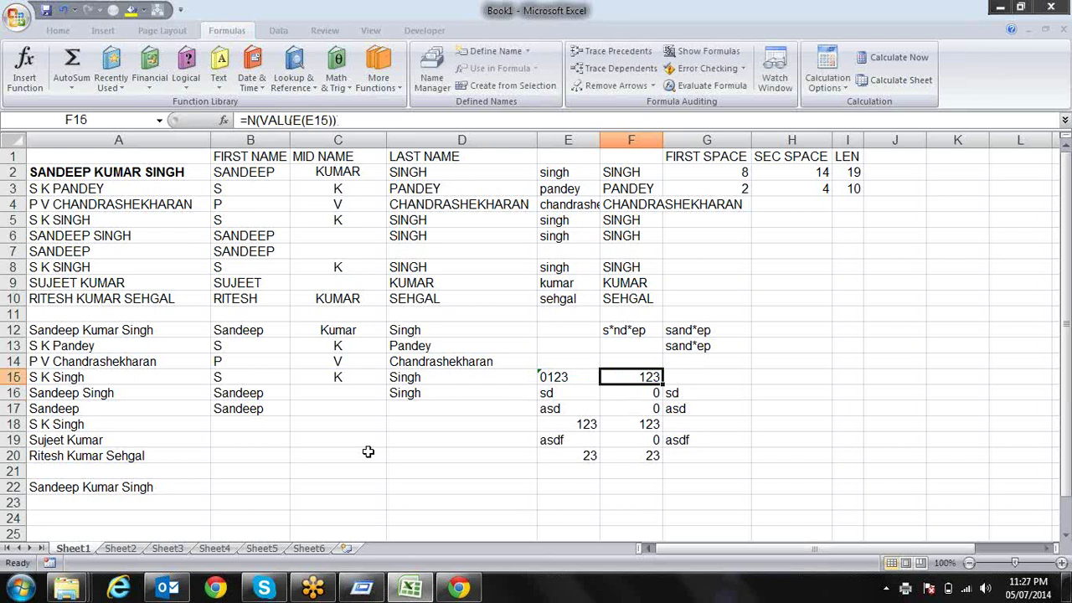
{"action": "key", "text": "Left"}
{"action": "key", "text": "Left"}
{"action": "key", "text": "Left"}
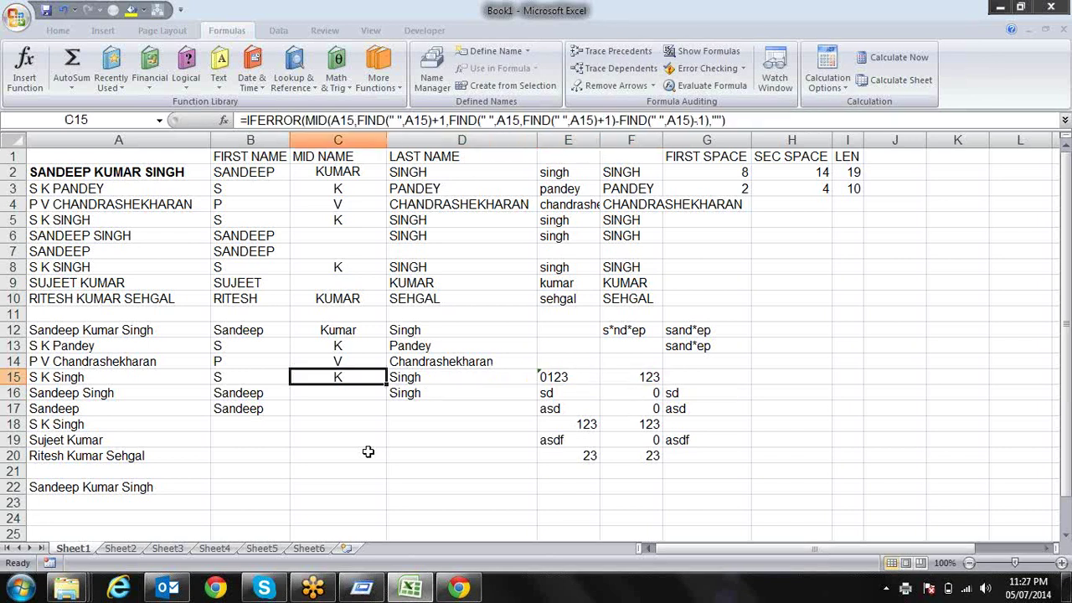
{"action": "key", "text": "Right"}
{"action": "key", "text": "Right"}
{"action": "key", "text": "Right"}
{"action": "key", "text": "Right"}
{"action": "key", "text": "Left"}
{"action": "key", "text": "Left"}
{"action": "key", "text": "Left"}
{"action": "key", "text": "Left"}
{"action": "key", "text": "Down"}
{"action": "key", "text": "Down"}
{"action": "key", "text": "Down"}
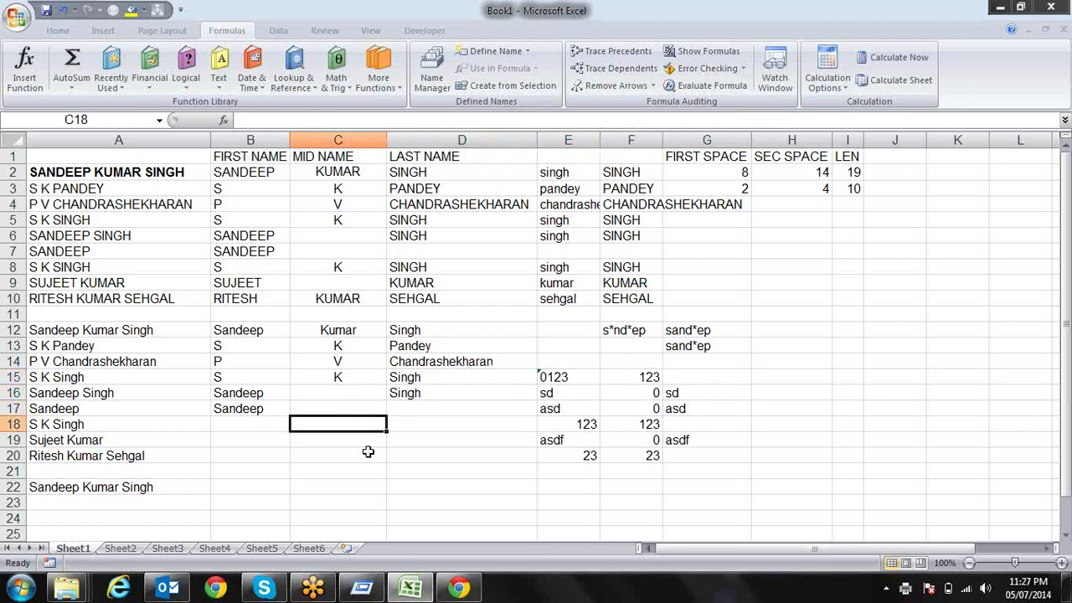
Step: Enter sandeep in B19, correcting its spelling and adding a leading space
{"action": "key", "text": "Left"}
{"action": "key", "text": "Down"}
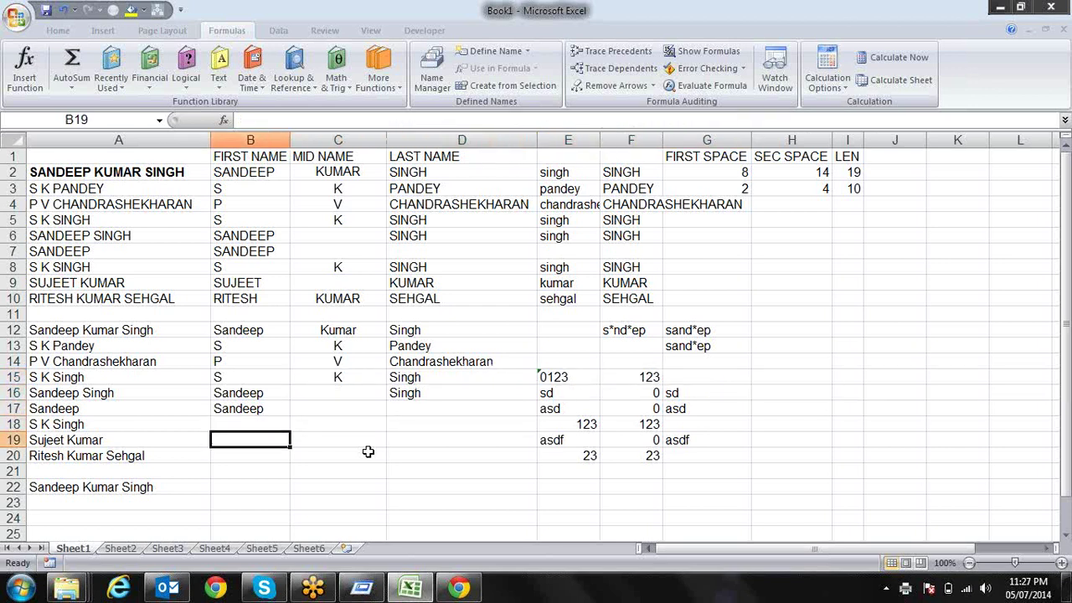
{"action": "type", "text": "sandep"}
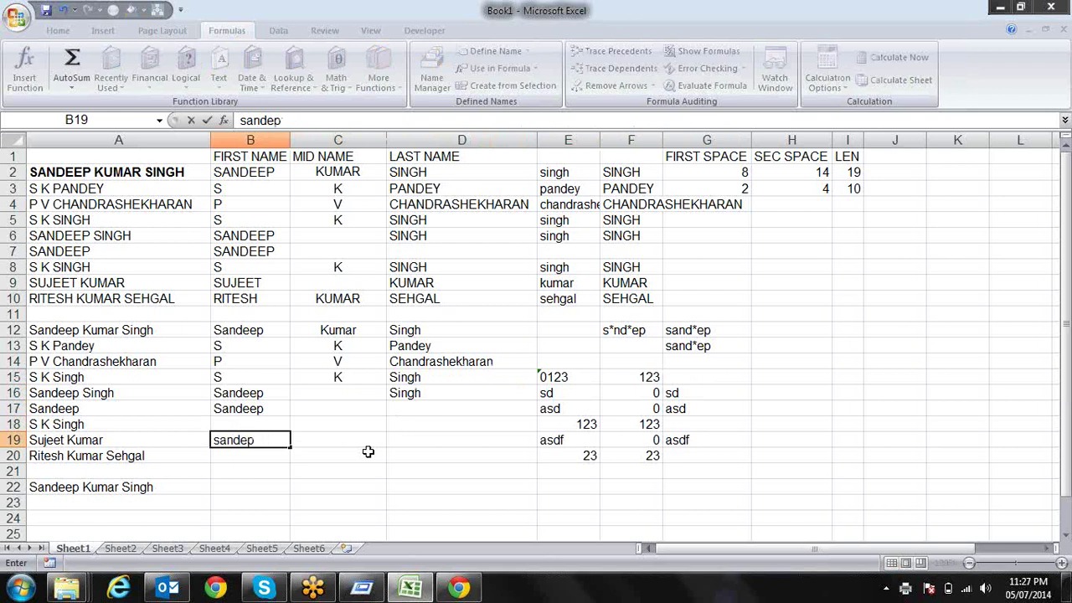
{"action": "key", "text": "BackSpace"}
{"action": "type", "text": "eo"}
{"action": "key", "text": "BackSpace"}
{"action": "type", "text": "p"}
{"action": "key", "text": "Left"}
{"action": "key", "text": "Right"}
{"action": "key", "text": "Left"}
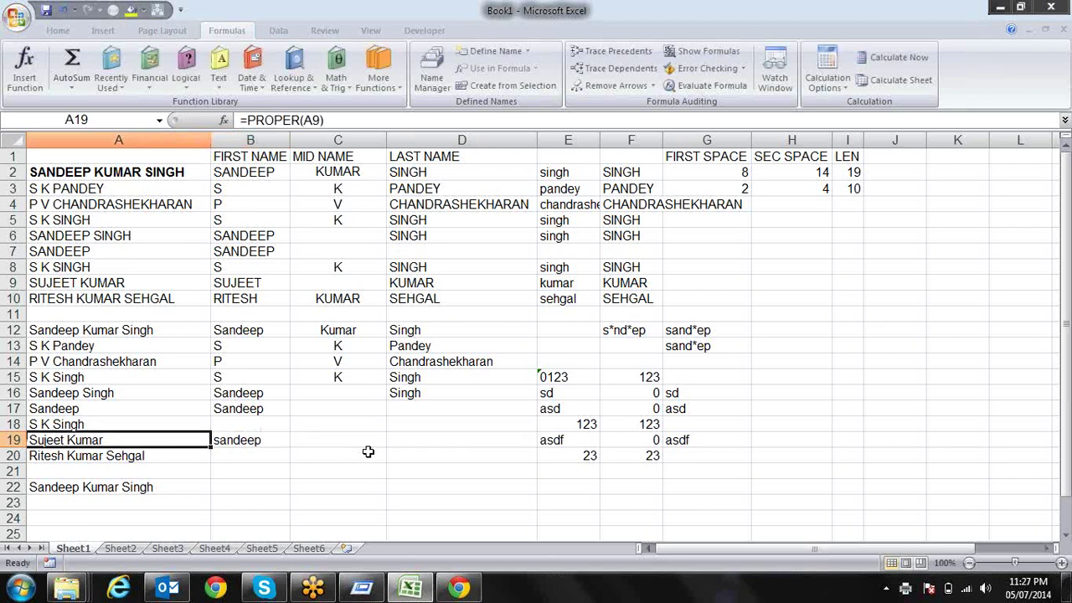
{"action": "key", "text": "Right"}
{"action": "key", "text": "F2"}
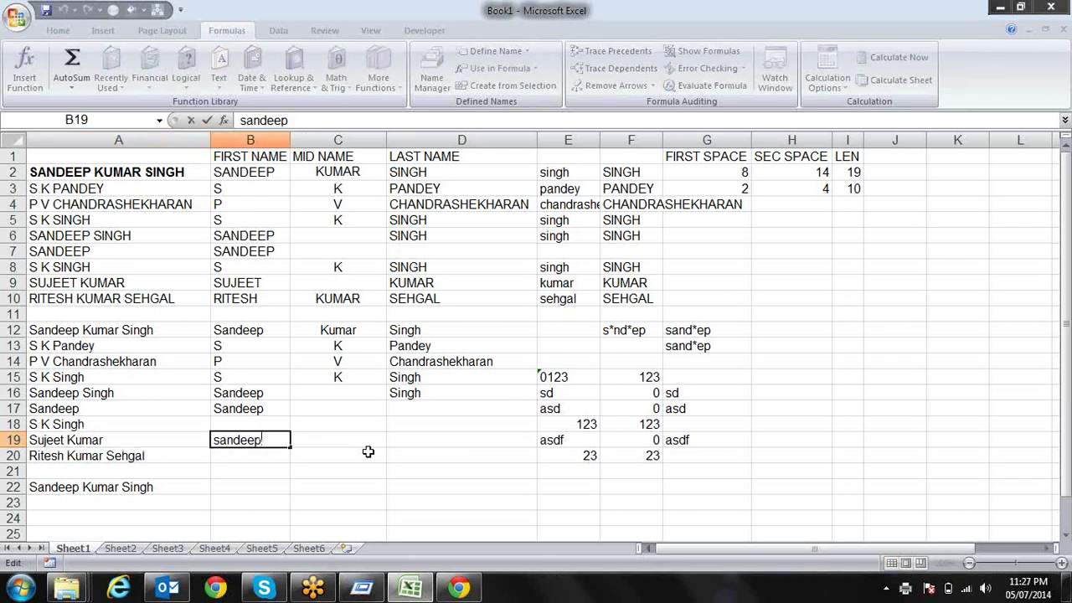
{"action": "key", "text": "Home"}
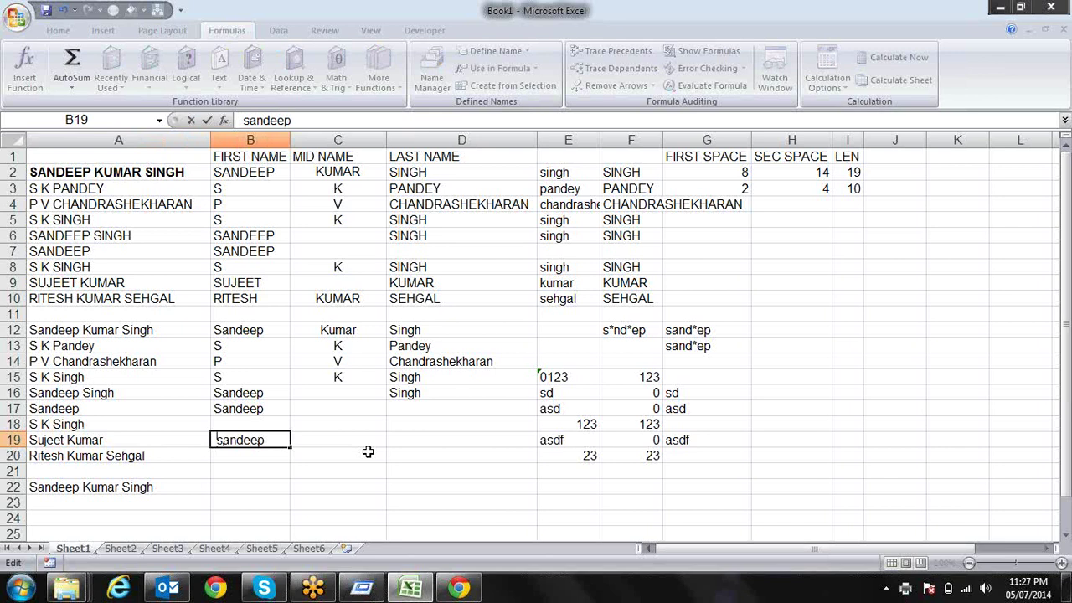
{"action": "key", "text": "Return"}
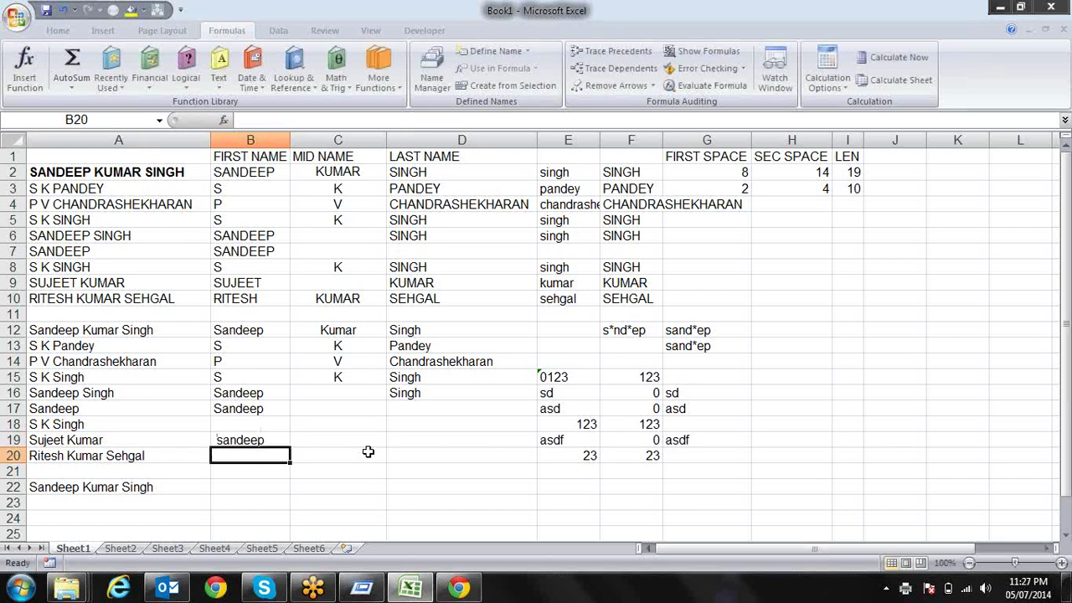
Step: Enter =LEN(B19) in C19, which returns 9
{"action": "key", "text": "Up"}
{"action": "key", "text": "Right"}
{"action": "type", "text": "="}
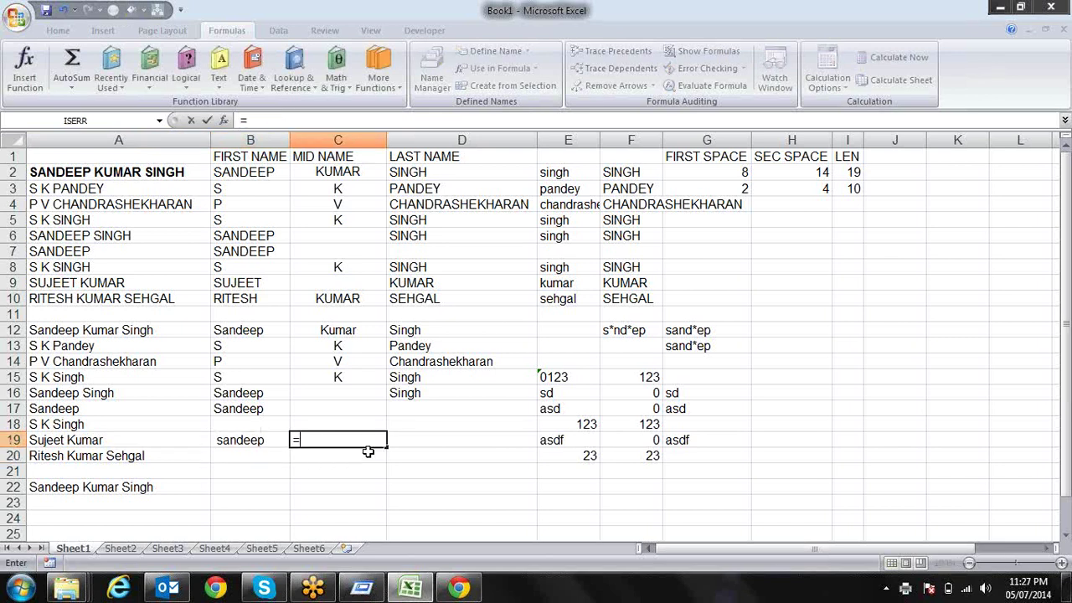
{"action": "type", "text": "le"}
{"action": "key", "text": "Down"}
{"action": "key", "text": "Tab"}
{"action": "key", "text": "Left"}
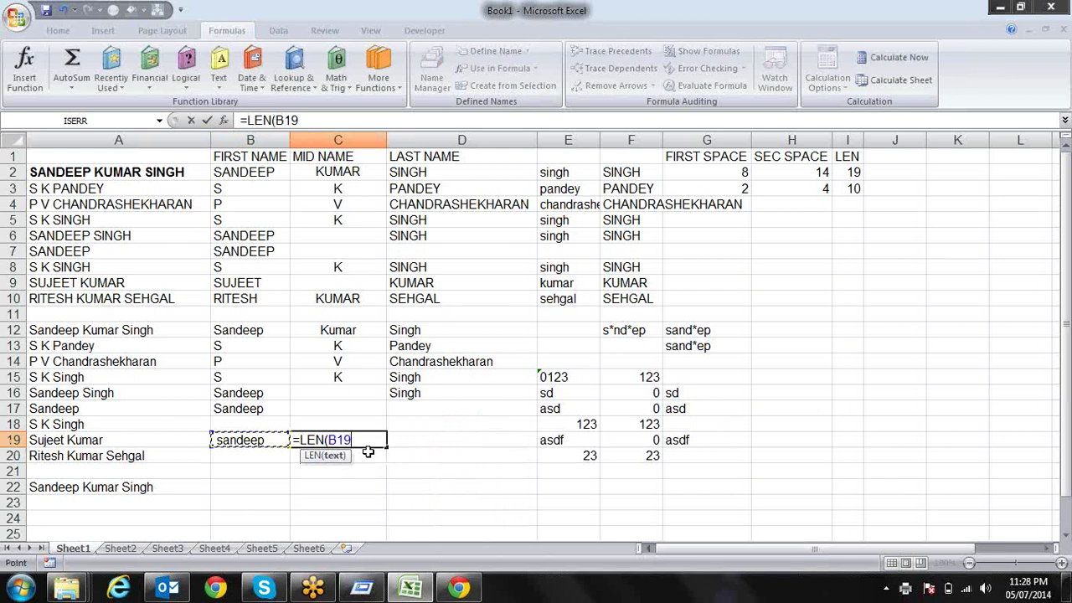
{"action": "type", "text": ")"}
{"action": "key", "text": "Return"}
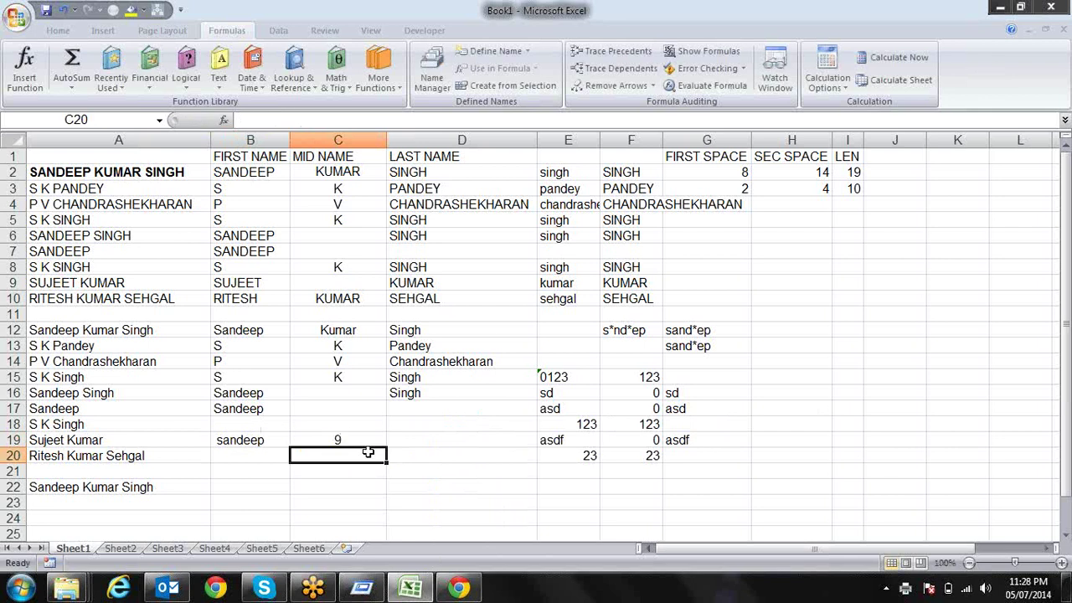
Step: Enter =TRIM(B19) in B20 to show sandeep without the extra space
{"action": "key", "text": "Left"}
{"action": "type", "text": "="}
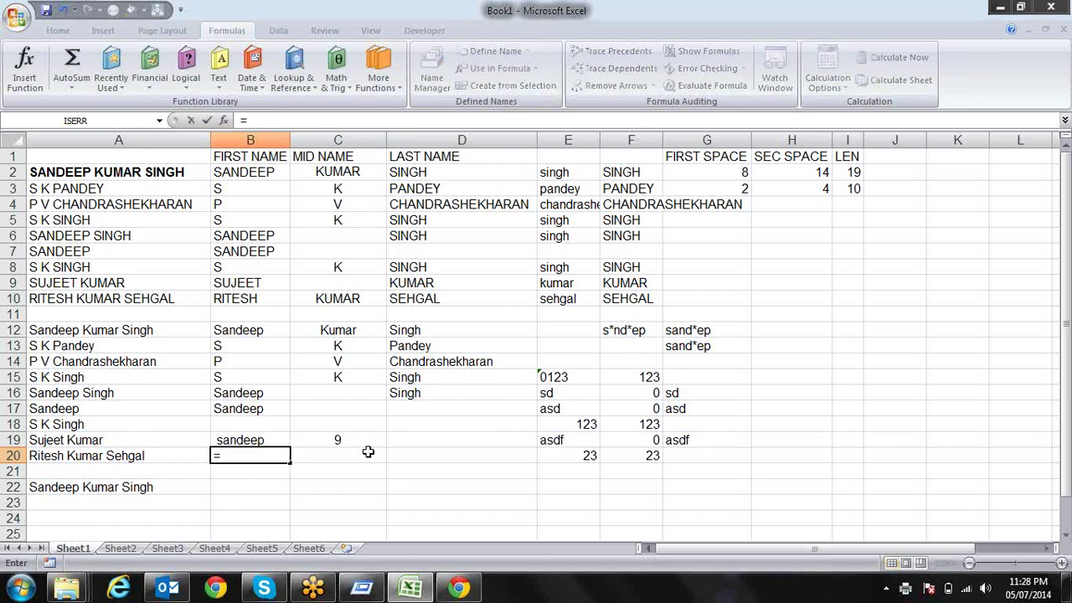
{"action": "type", "text": "tri"}
{"action": "key", "text": "Tab"}
{"action": "key", "text": "Up"}
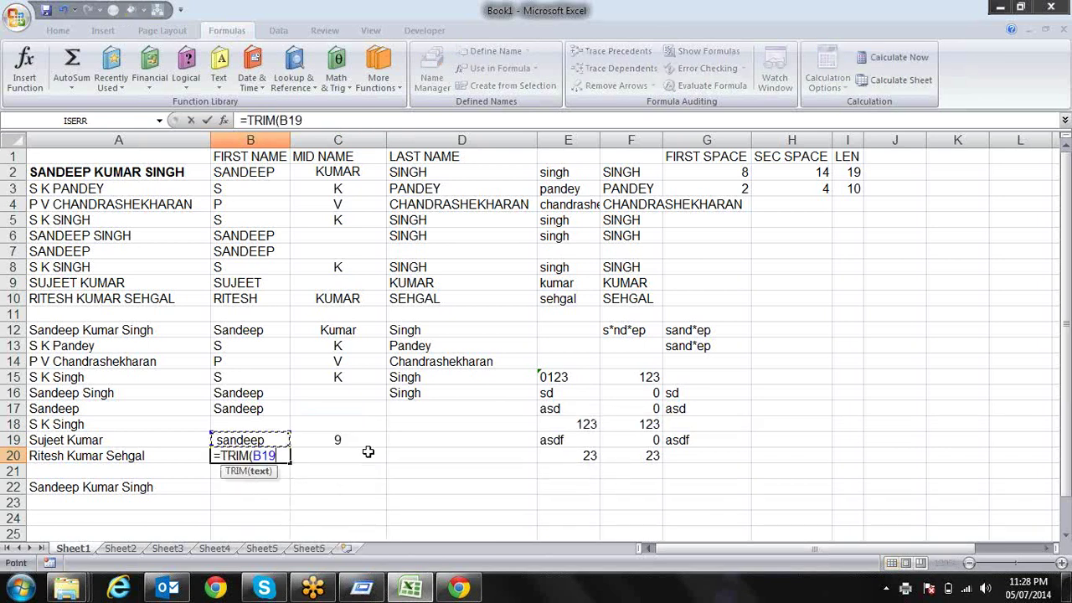
{"action": "type", "text": ")"}
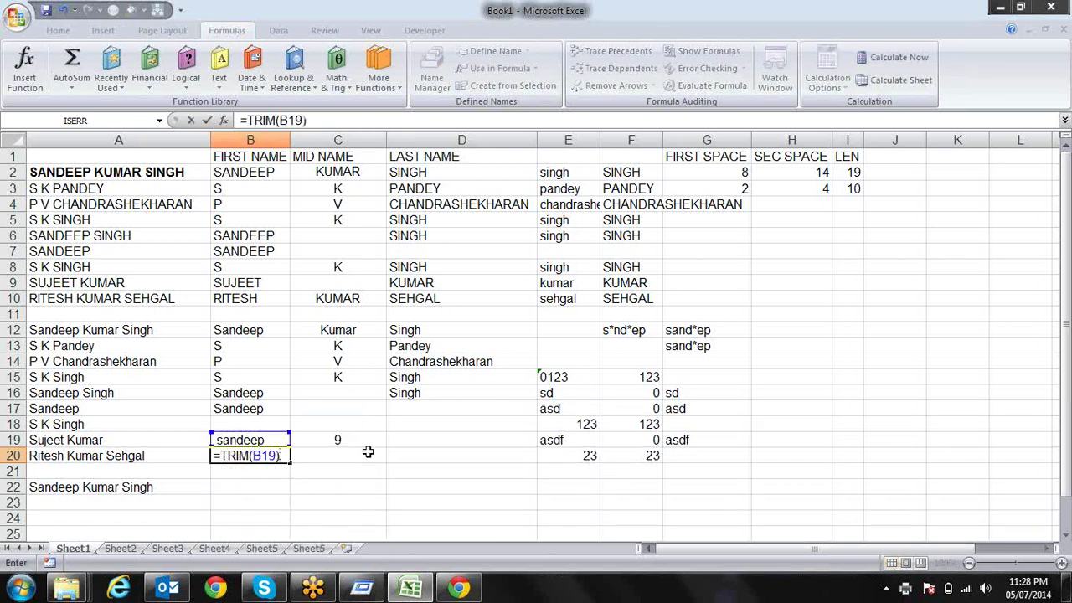
{"action": "key", "text": "Return"}
Step: Fill the LEN formula down into C20, giving 7, and inspect the C20 and B20 formulas
{"action": "left_click", "coordinate": [368, 452]}
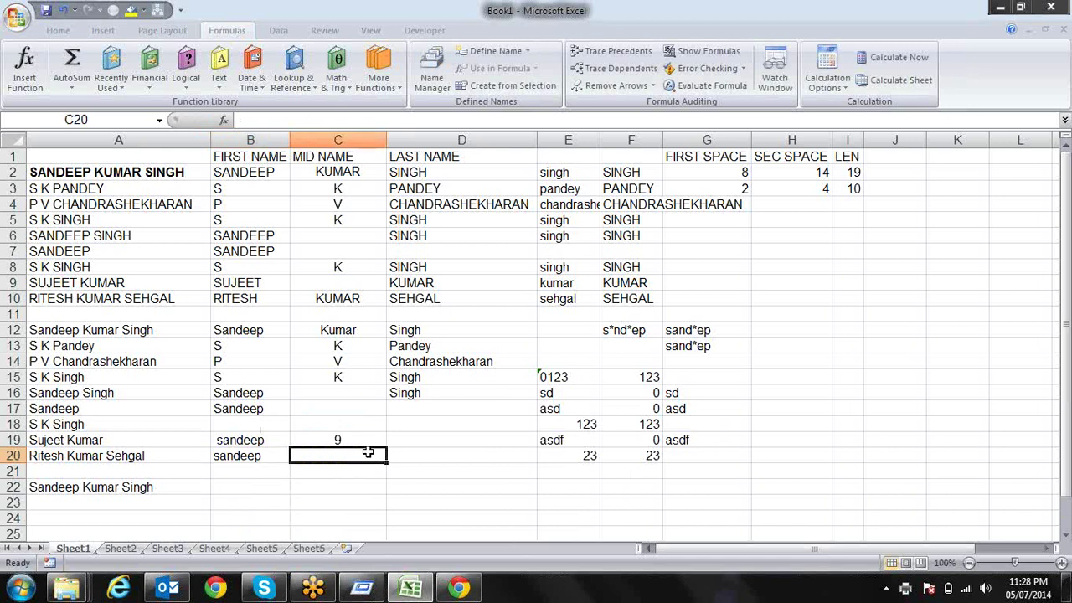
{"action": "key", "text": "ctrl+d"}
{"action": "key", "text": "Left"}
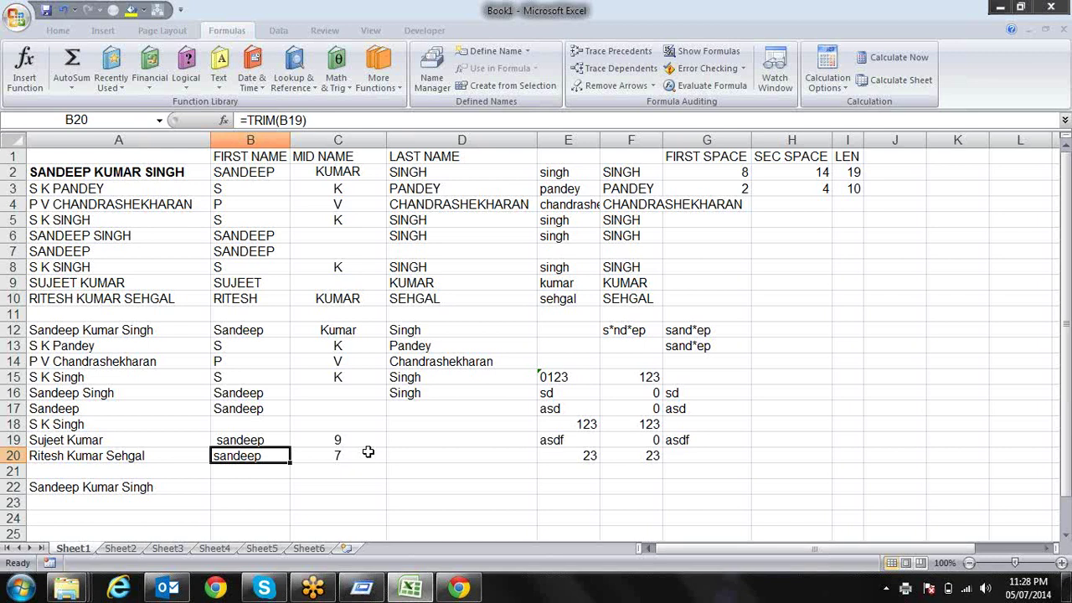
{"action": "double_click", "coordinate": [368, 452]}
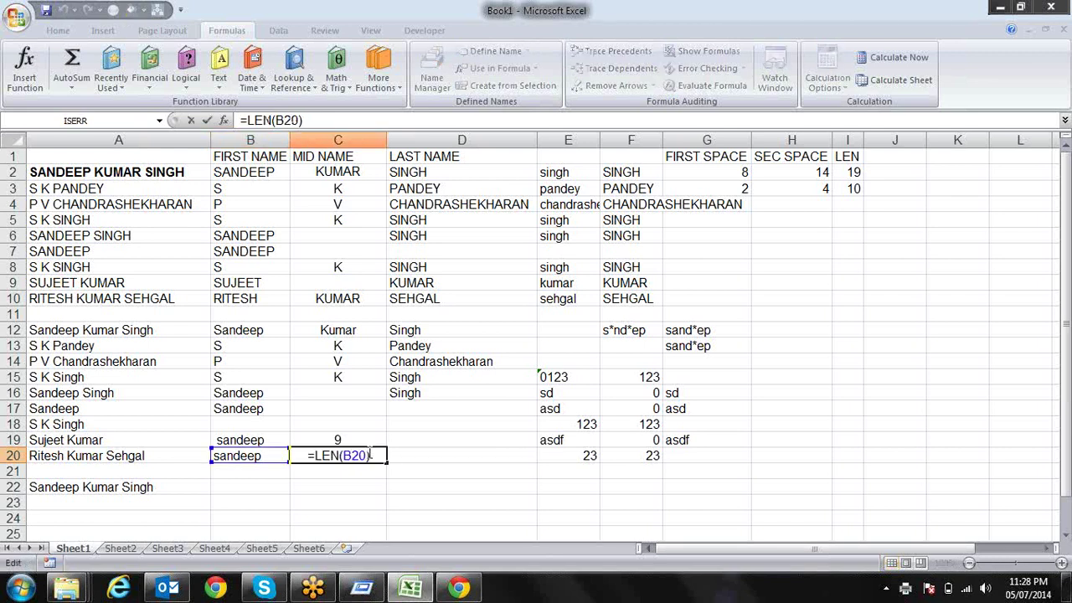
{"action": "key", "text": "Return"}
{"action": "key", "text": "Left"}
{"action": "key", "text": "Up"}
{"action": "key", "text": "F2"}
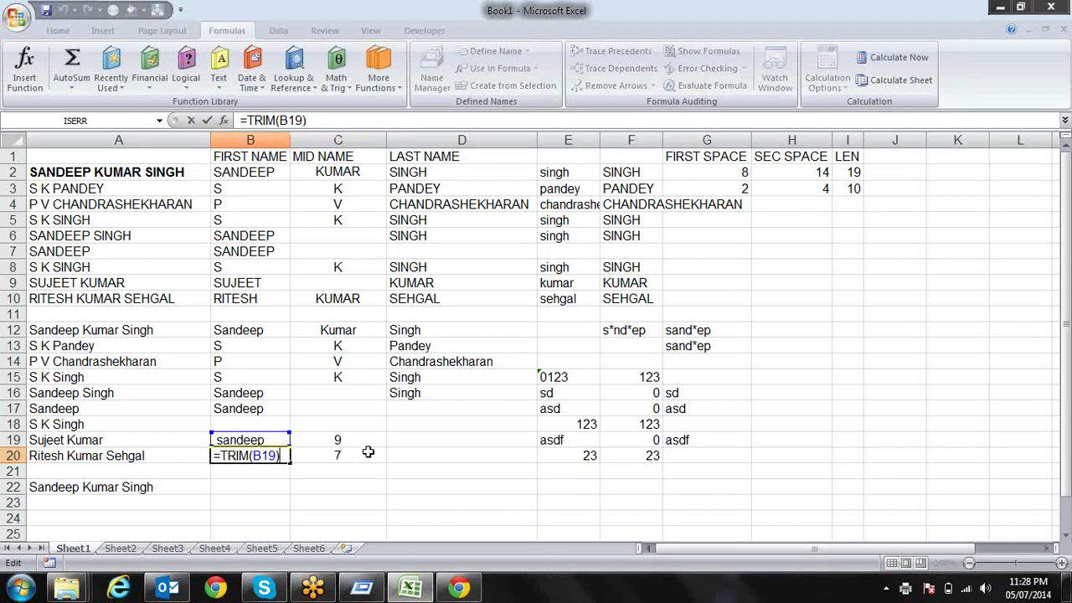
{"action": "key", "text": "Return"}
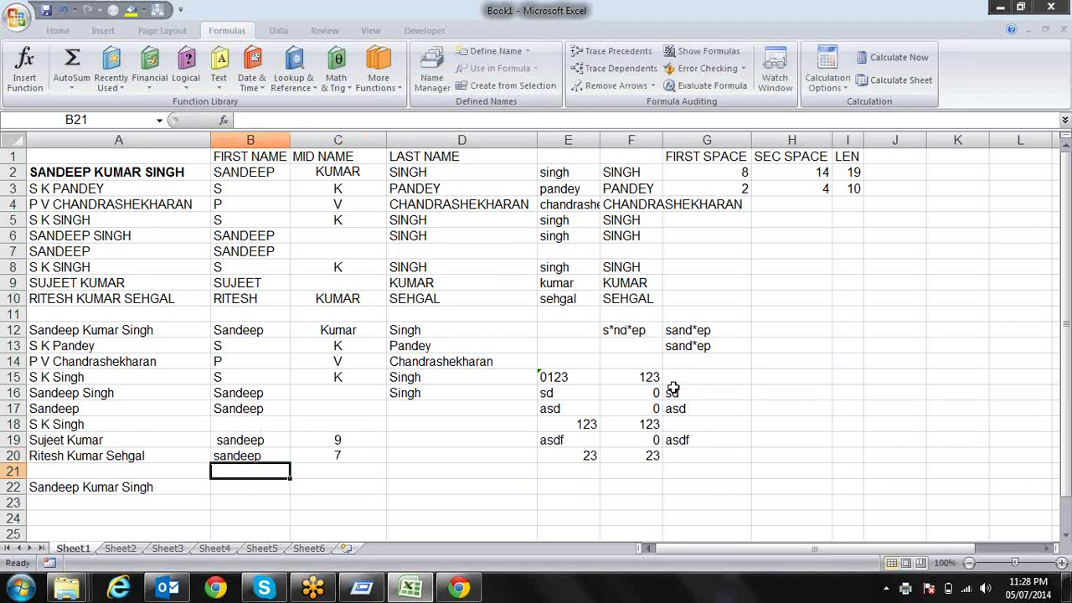
{"action": "left_click", "coordinate": [781, 307]}
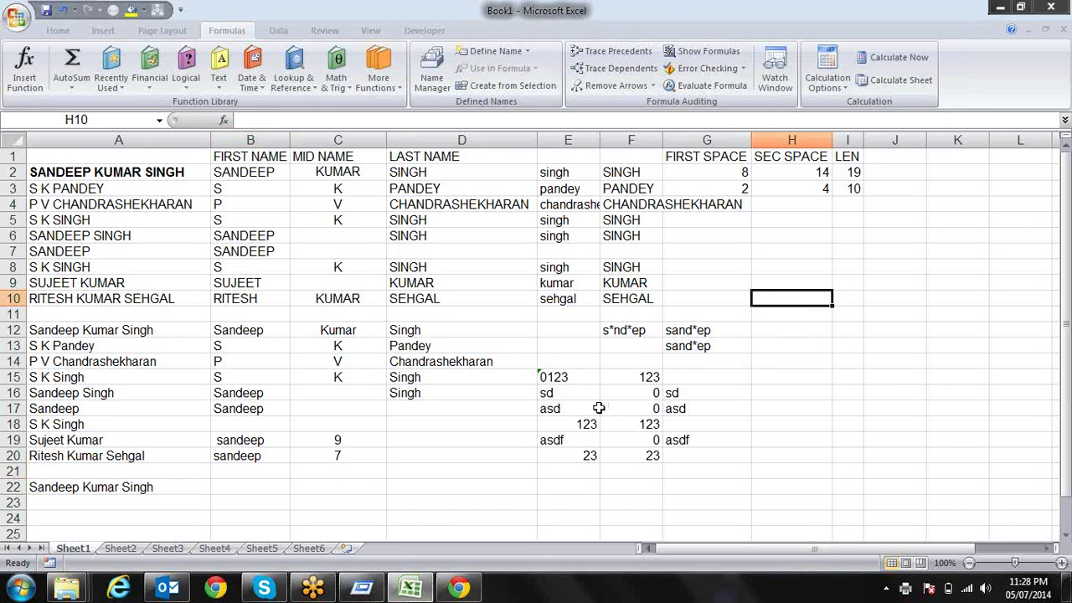
{"action": "type", "text": "=rt"}
{"action": "key", "text": "BackSpace"}
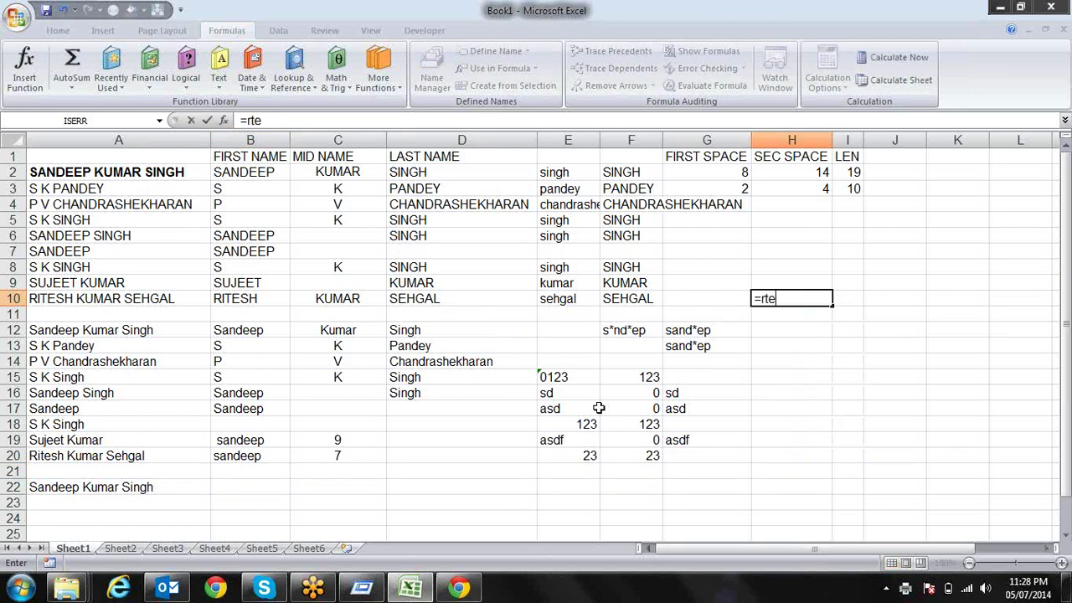
{"action": "key", "text": "BackSpace"}
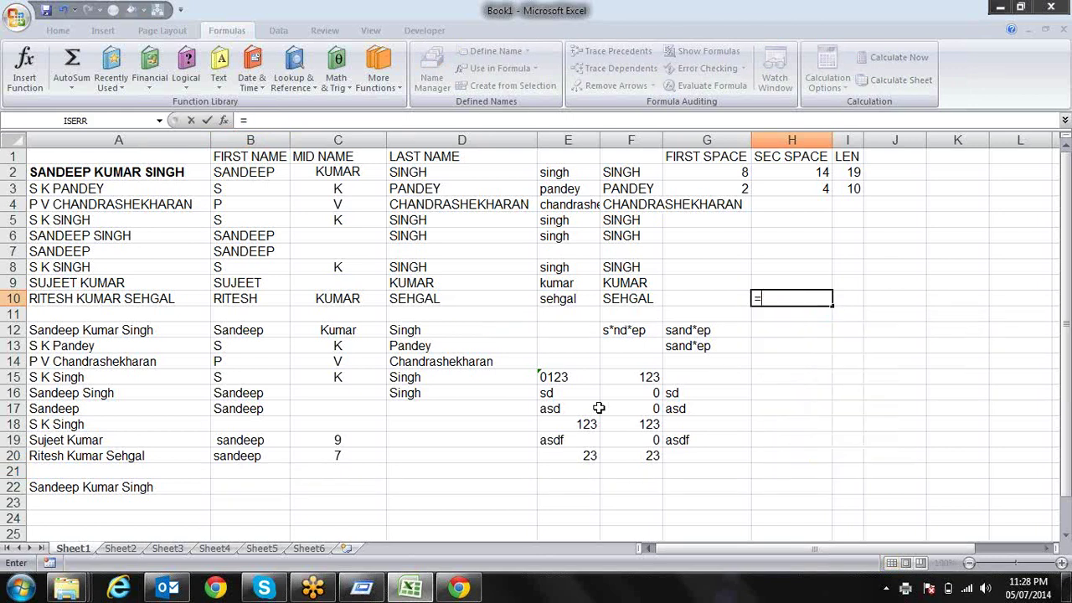
{"action": "type", "text": "te"}
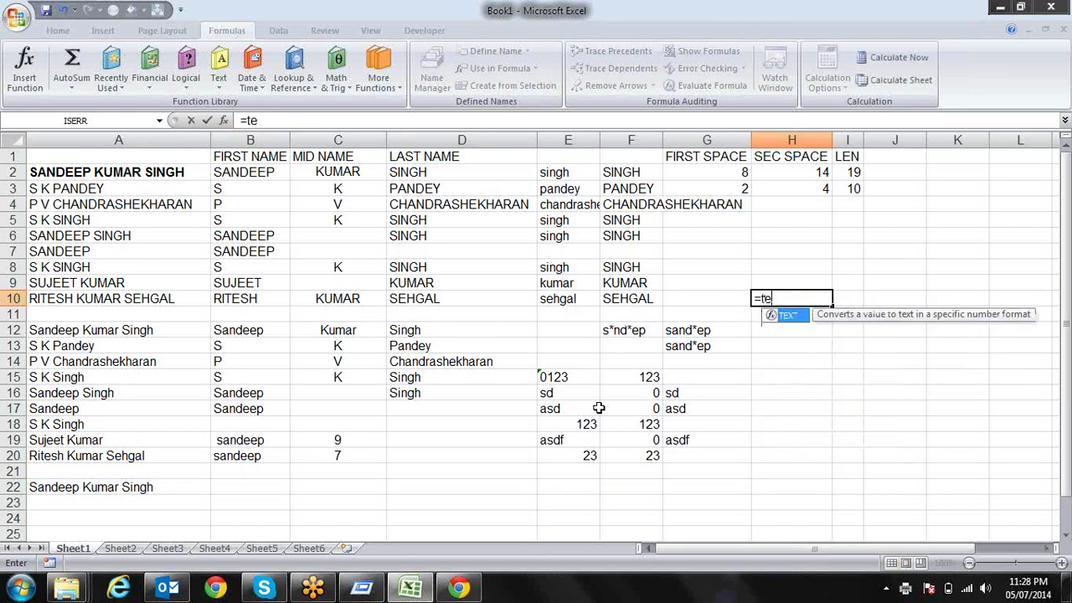
{"action": "key", "text": "Tab"}
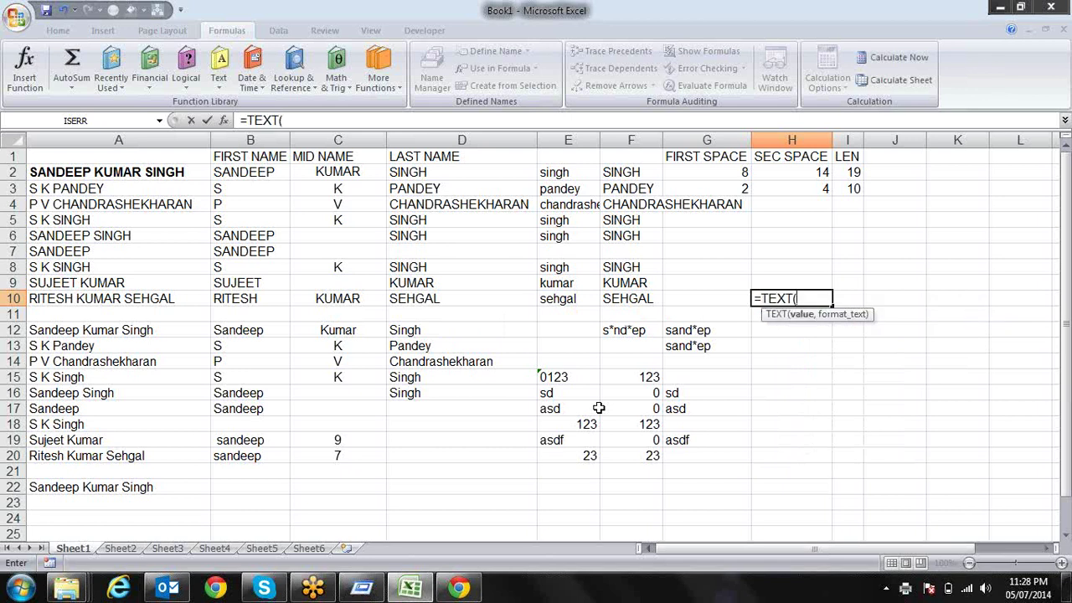
{"action": "key", "text": "Escape"}
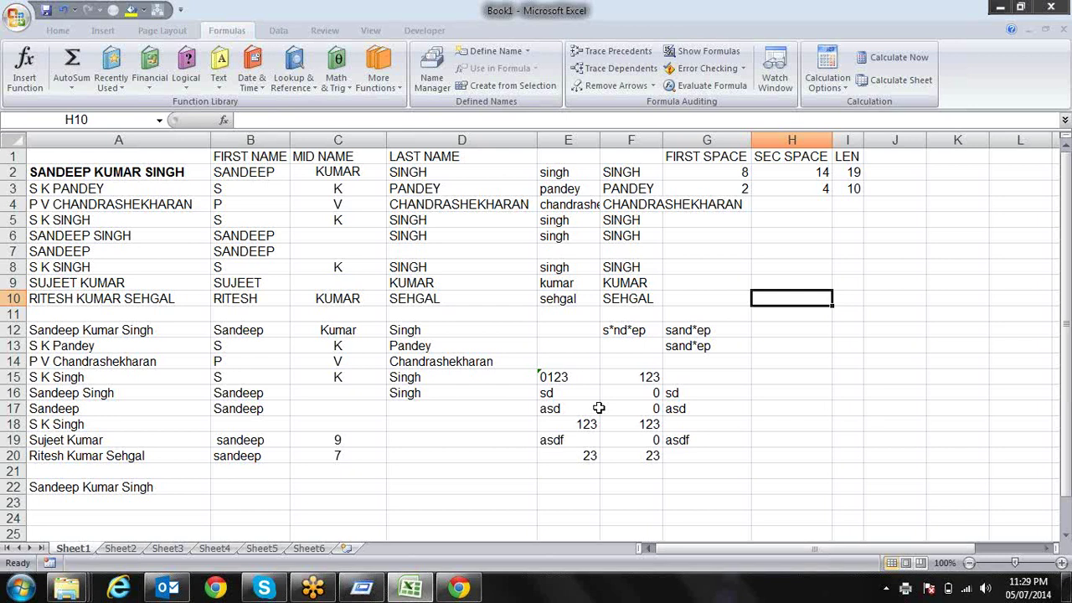
{"action": "type", "text": "=I"}
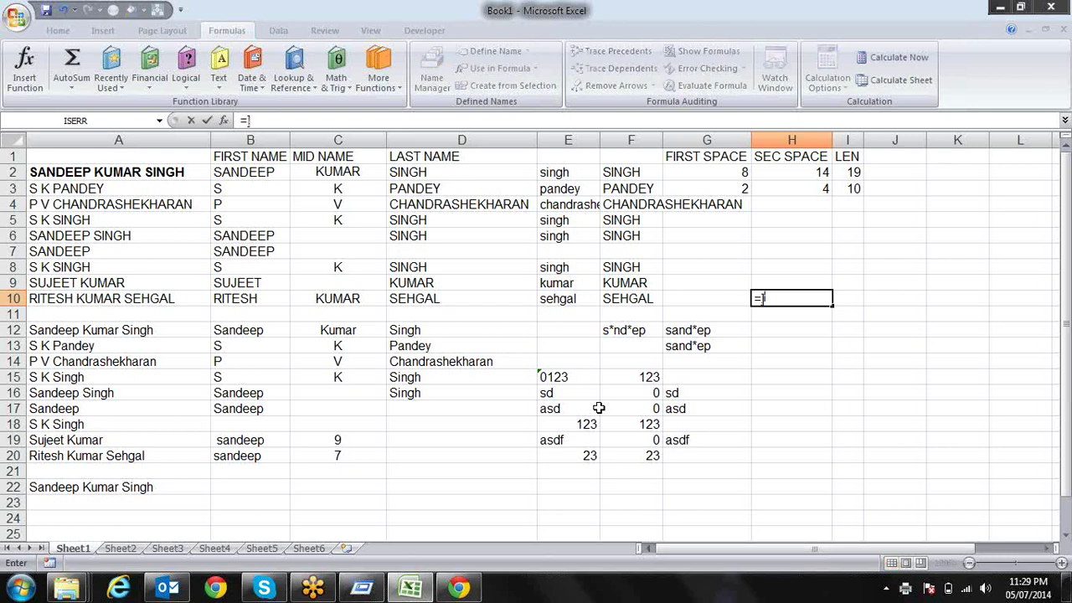
{"action": "type", "text": "te"}
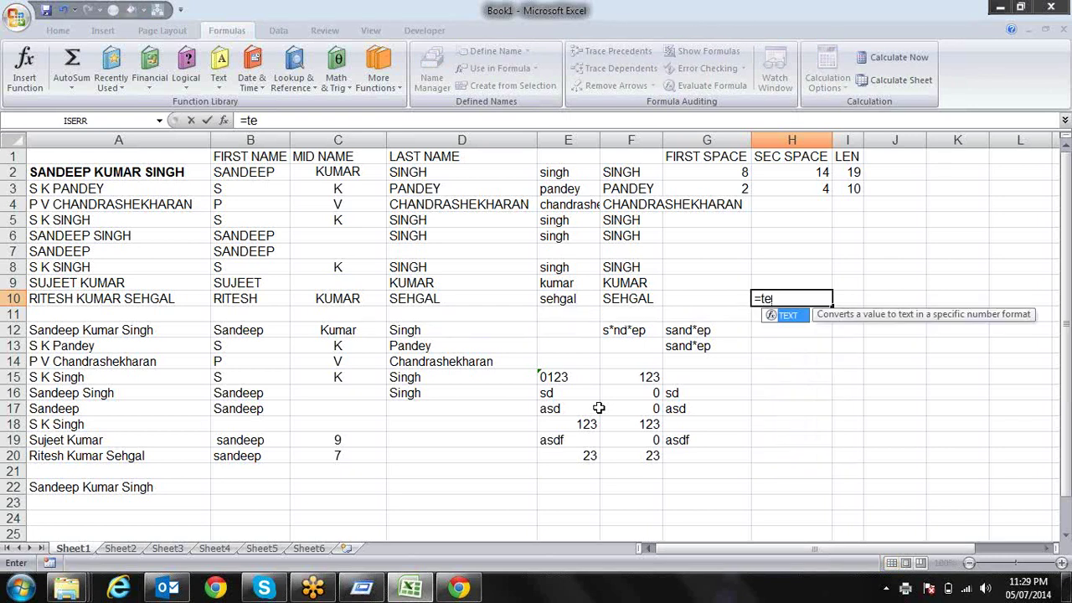
{"action": "key", "text": "Escape"}
{"action": "key", "text": "Return"}
{"action": "key", "text": "Down"}
{"action": "key", "text": "Down"}
{"action": "key", "text": "Down"}
{"action": "key", "text": "Up"}
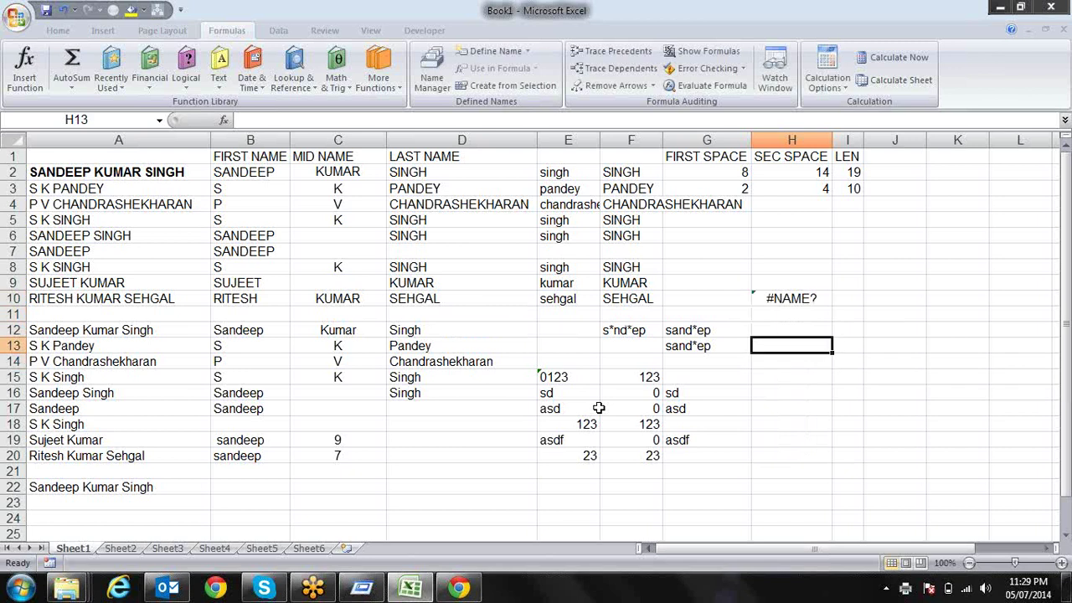
{"action": "key", "text": "Up"}
{"action": "key", "text": "Up"}
{"action": "key", "text": "Up"}
{"action": "key", "text": "Down"}
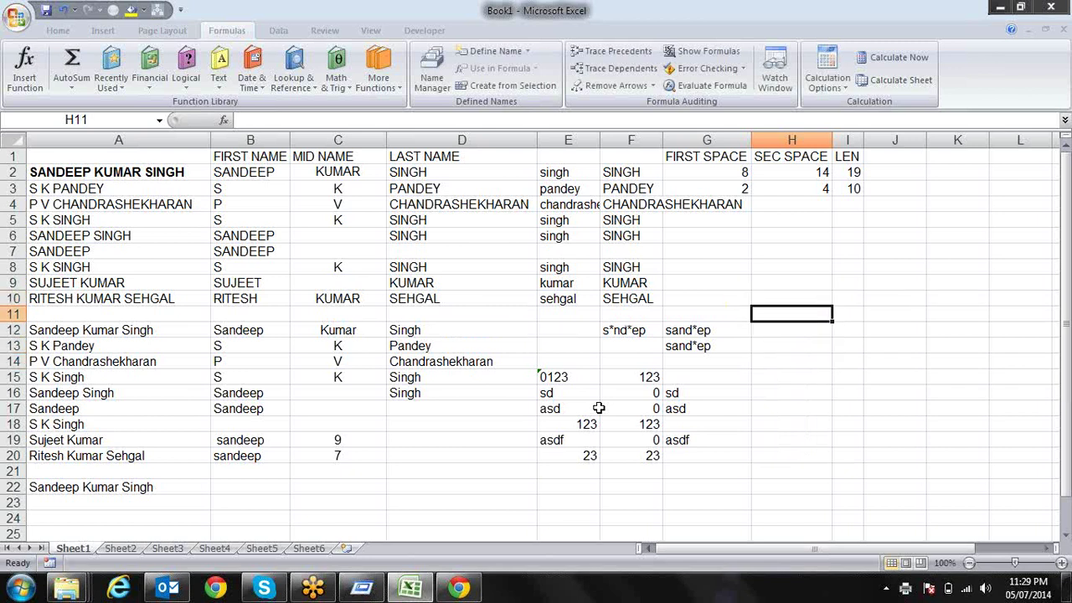
{"action": "key", "text": "Down"}
{"action": "key", "text": "Down"}
{"action": "key", "text": "Down"}
{"action": "key", "text": "Down"}
{"action": "key", "text": "Left"}
{"action": "key", "text": "Left"}
Step: Enter =TEXT(F15,"000000") in G15, padding 123 to 000123
{"action": "key", "text": "Right"}
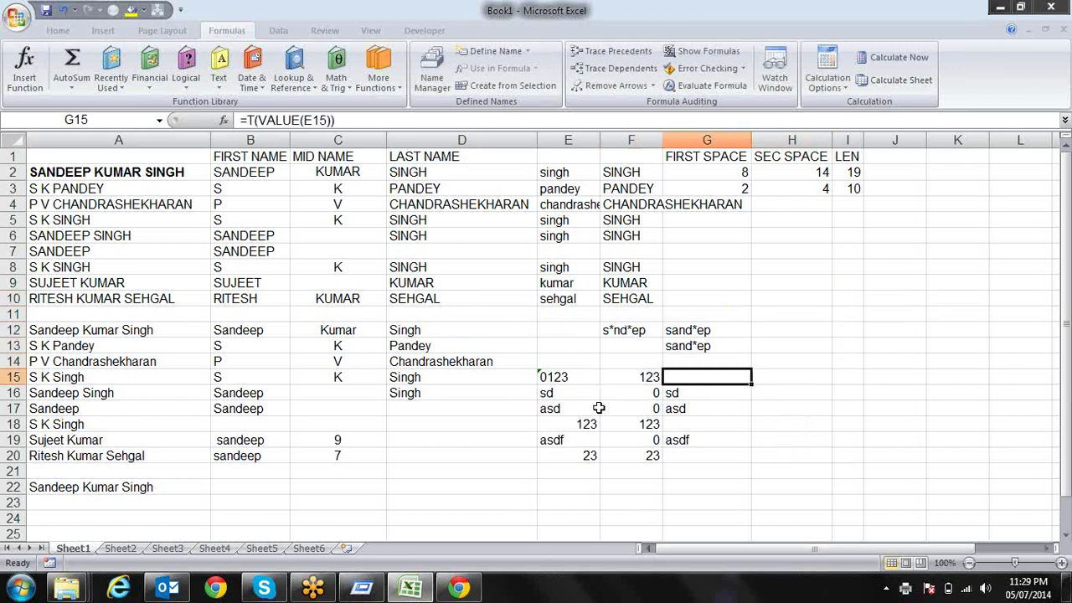
{"action": "type", "text": "=te"}
{"action": "key", "text": "Tab"}
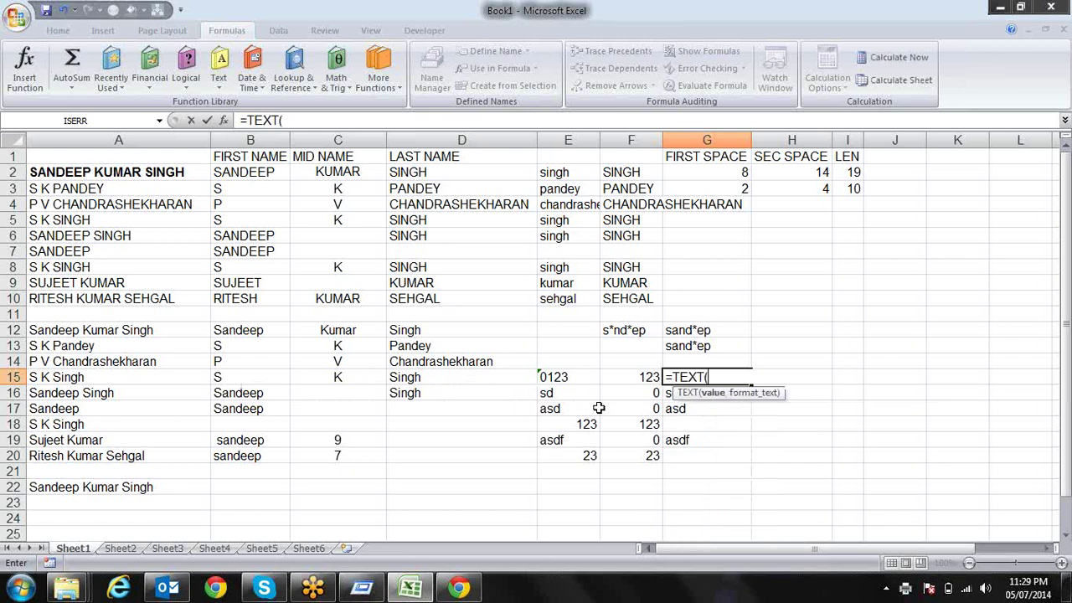
{"action": "key", "text": "Left"}
{"action": "type", "text": ","}
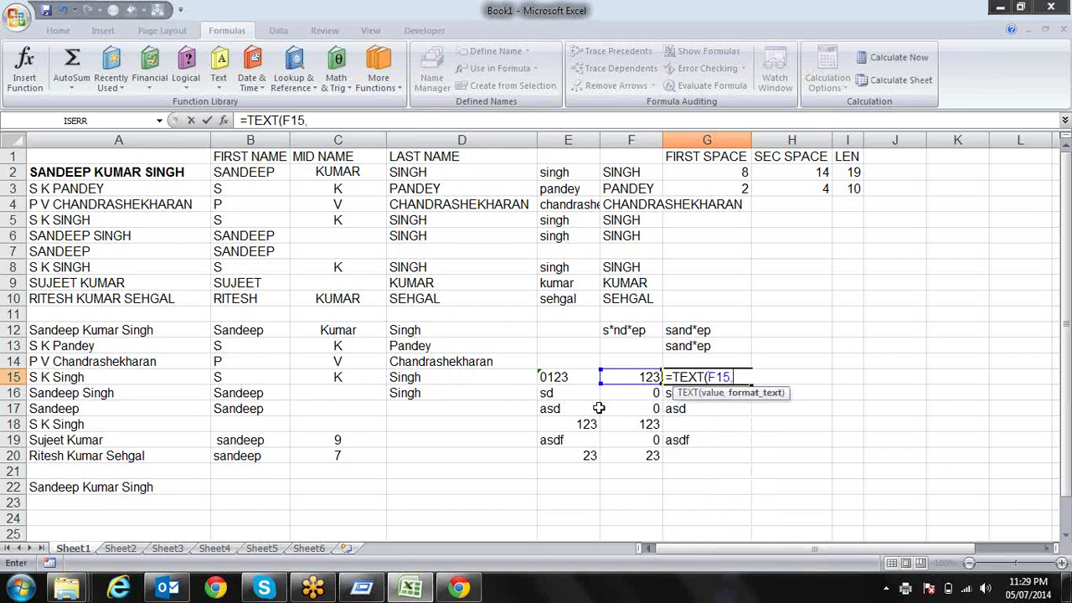
{"action": "type", "text": "\"0000"}
{"action": "type", "text": "0\")"}
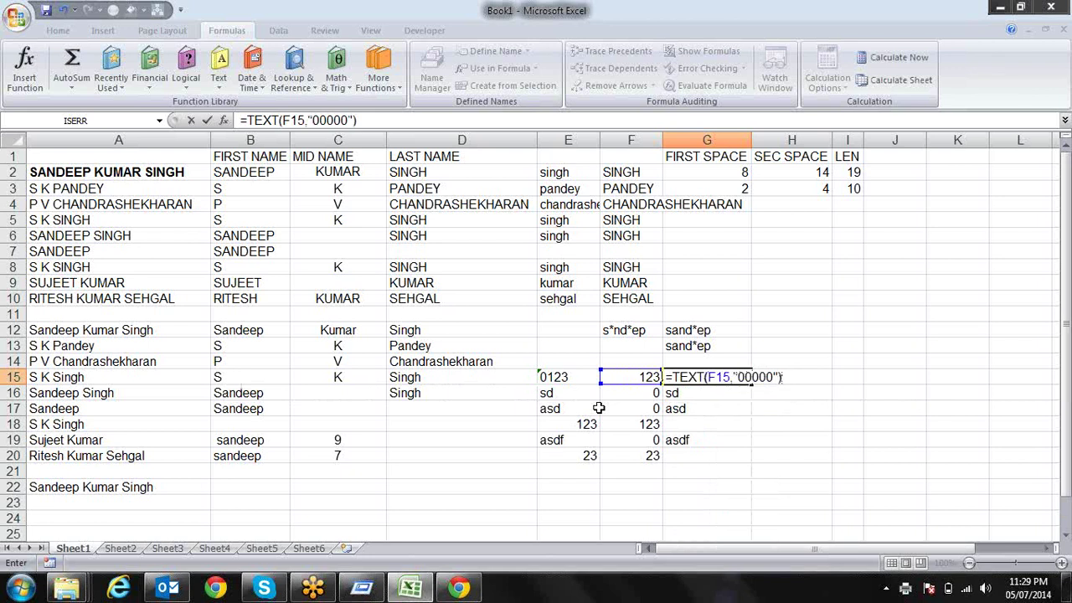
{"action": "key", "text": "Return"}
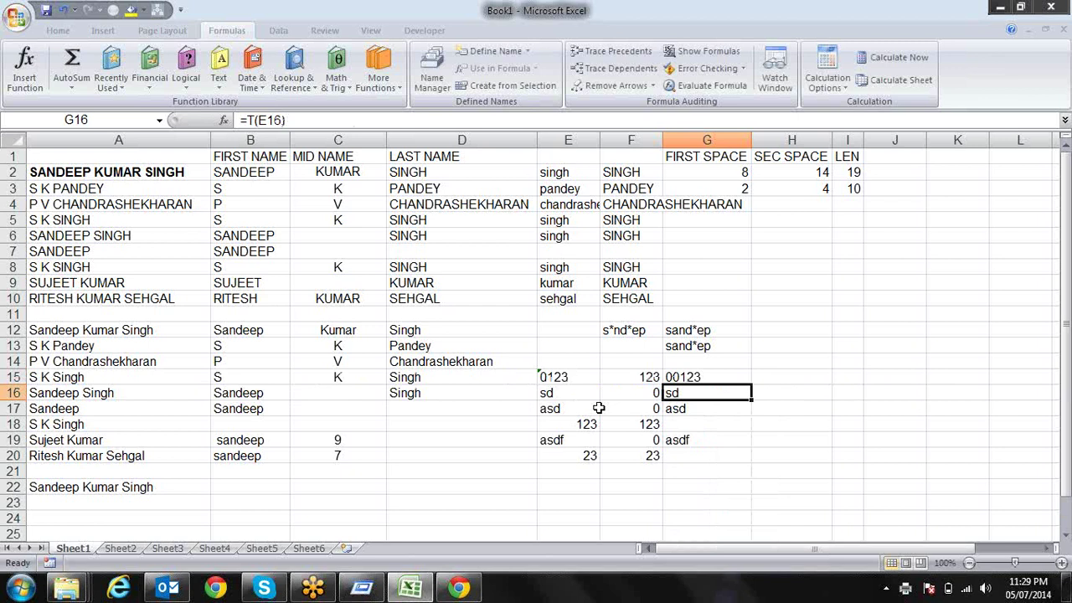
{"action": "key", "text": "Up"}
{"action": "key", "text": "F2"}
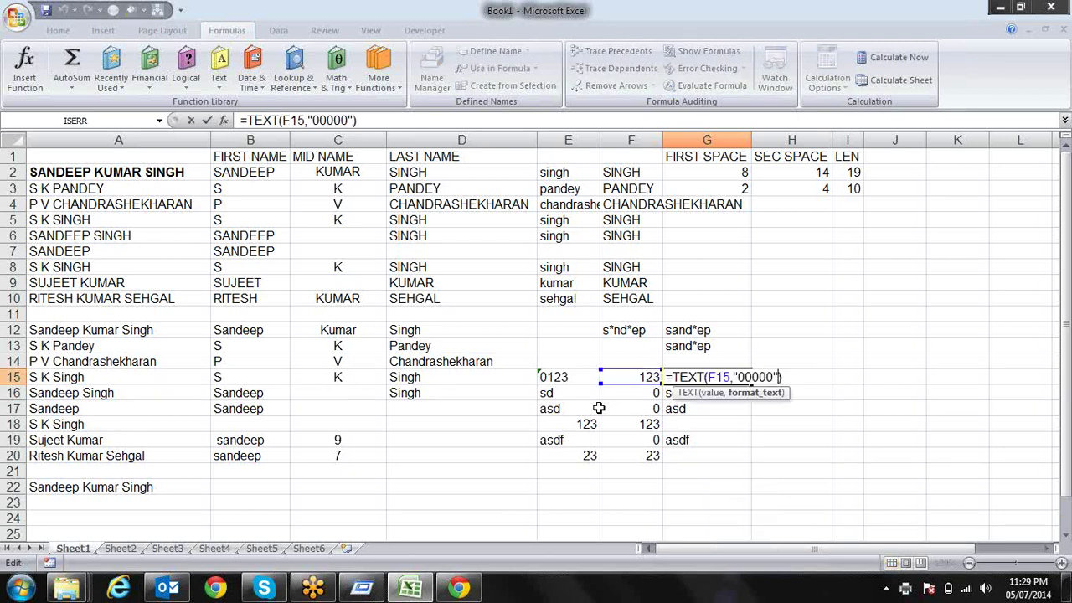
{"action": "type", "text": "0"}
{"action": "key", "text": "Return"}
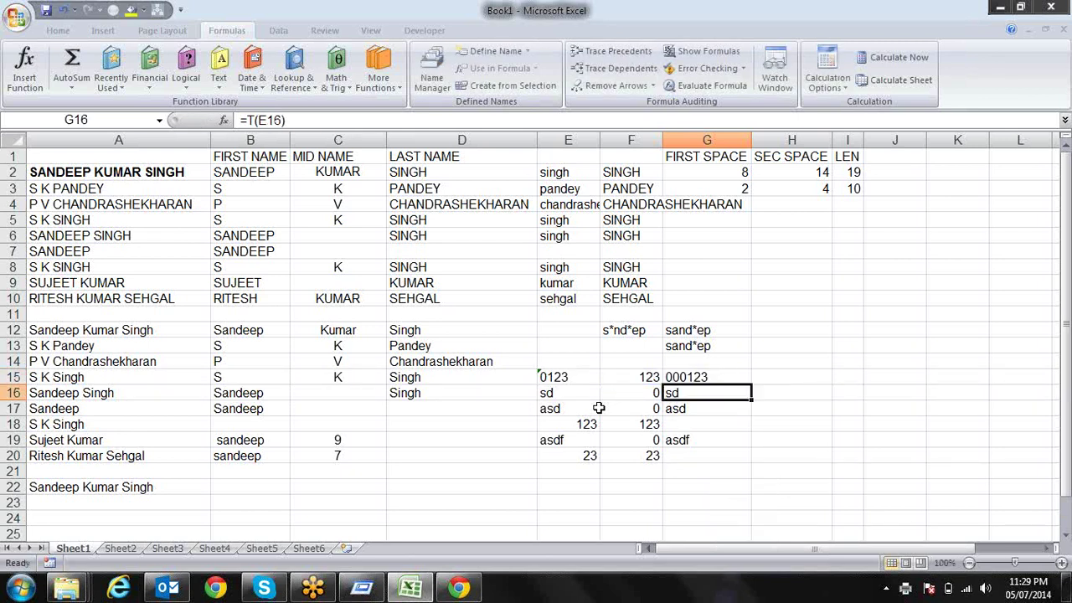
Step: Copy G15 and paste 000123 as a plain value into H15
{"action": "key", "text": "Up"}
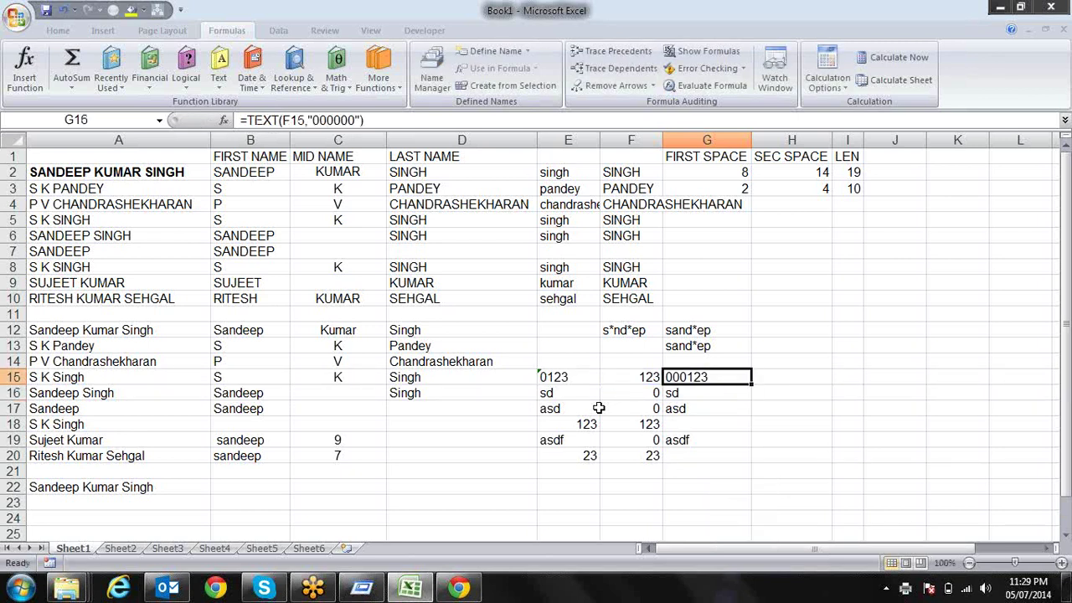
{"action": "key", "text": "ctrl+c"}
{"action": "key", "text": "Right"}
{"action": "key", "text": "alt"}
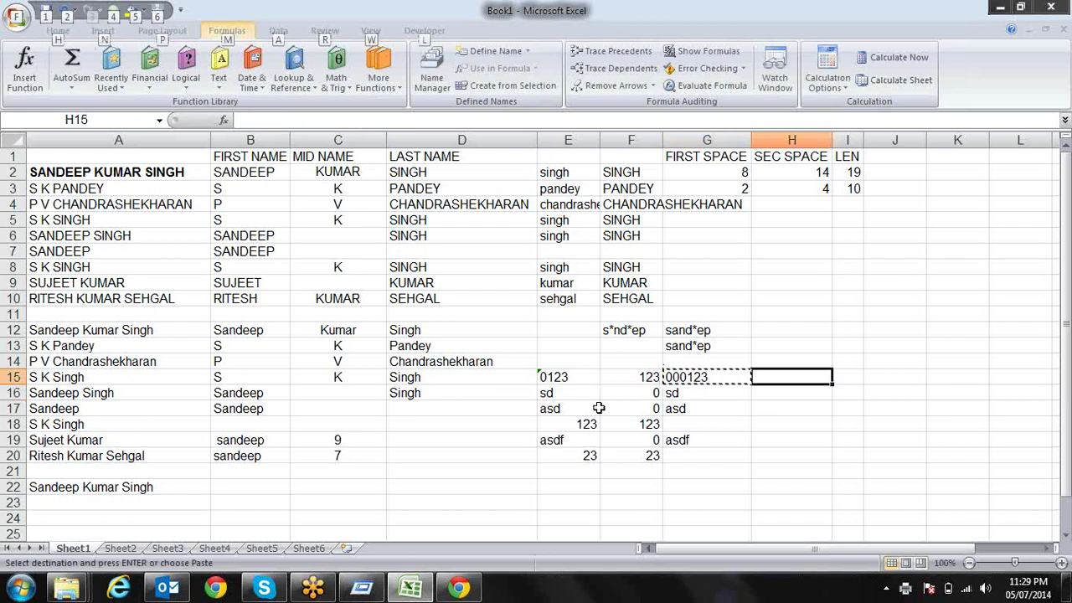
{"action": "key", "text": "e"}
{"action": "key", "text": "s"}
{"action": "key", "text": "v"}
{"action": "key", "text": "Return"}
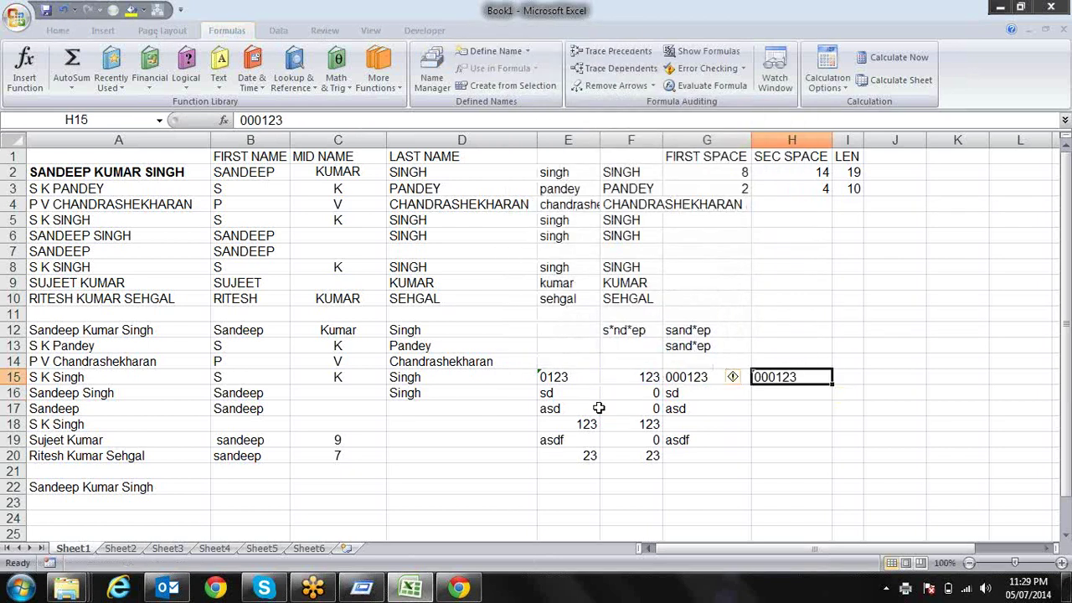
Step: Review G15's TEXT formula and its format zeros, leaving it unchanged
{"action": "key", "text": "Right"}
{"action": "key", "text": "Left"}
{"action": "key", "text": "Left"}
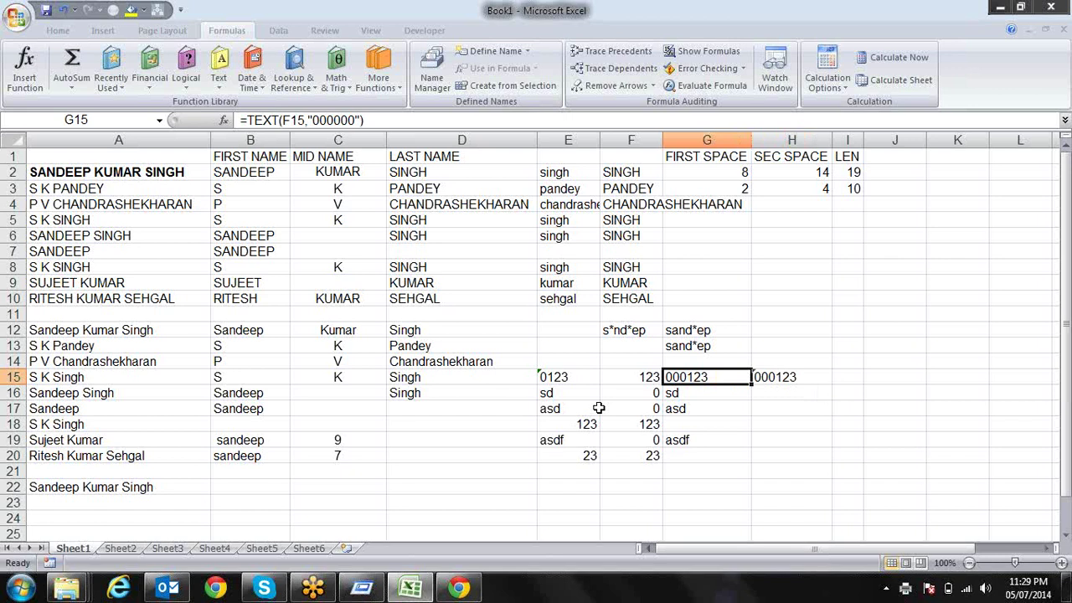
{"action": "key", "text": "F2"}
{"action": "key", "text": "Left"}
{"action": "key", "text": "Left"}
{"action": "key", "text": "Left"}
{"action": "key", "text": "Left"}
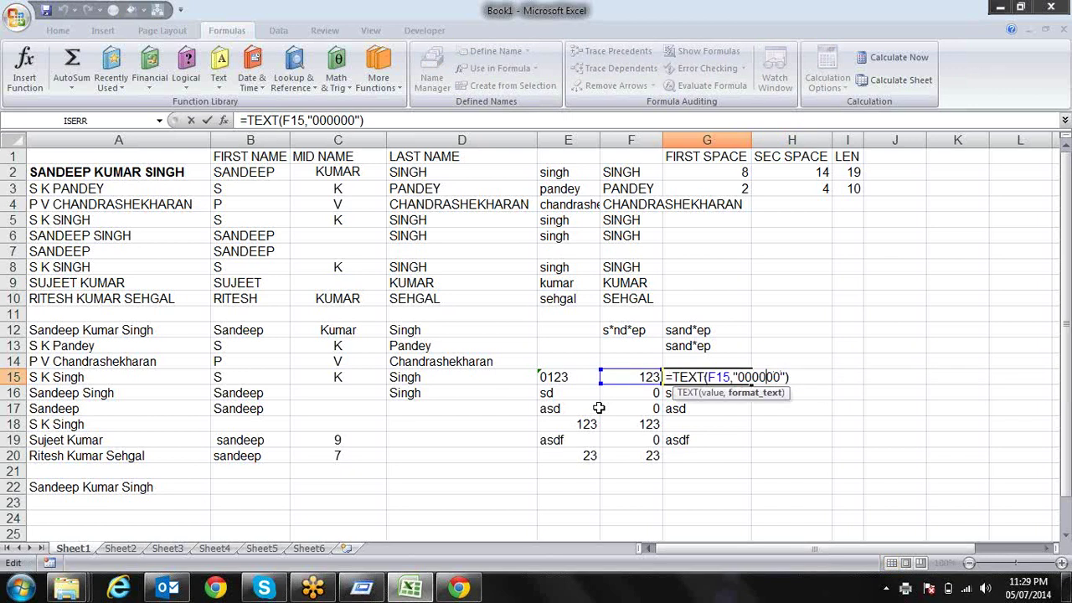
{"action": "key", "text": "Left"}
{"action": "key", "text": "Left"}
{"action": "key", "text": "Left"}
{"action": "key", "text": "Left"}
{"action": "key", "text": "Right"}
{"action": "key", "text": "Return"}
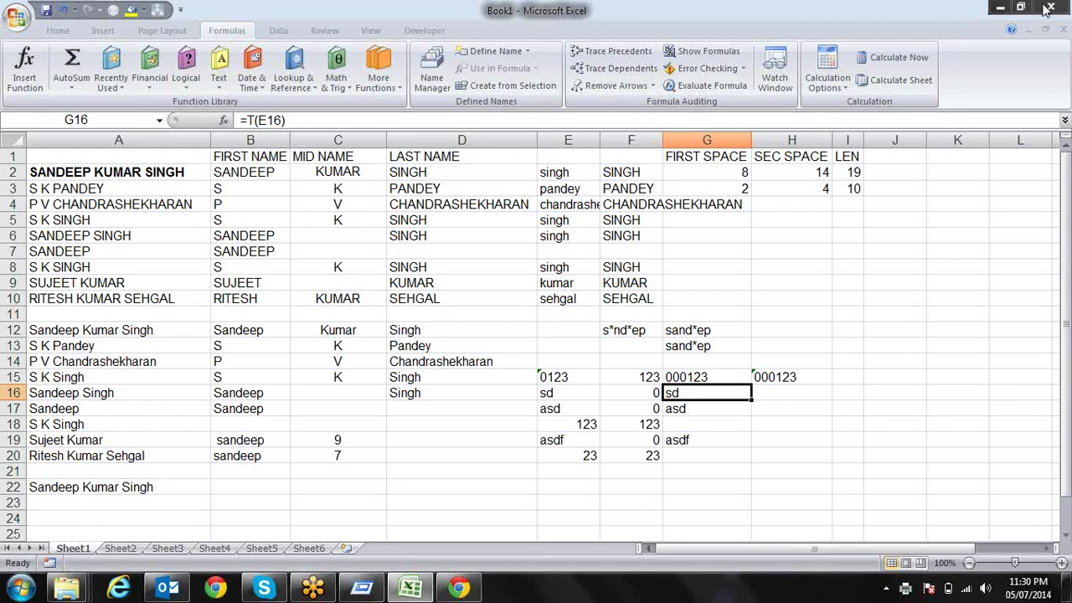
{"action": "left_click", "coordinate": [1061, 34]}
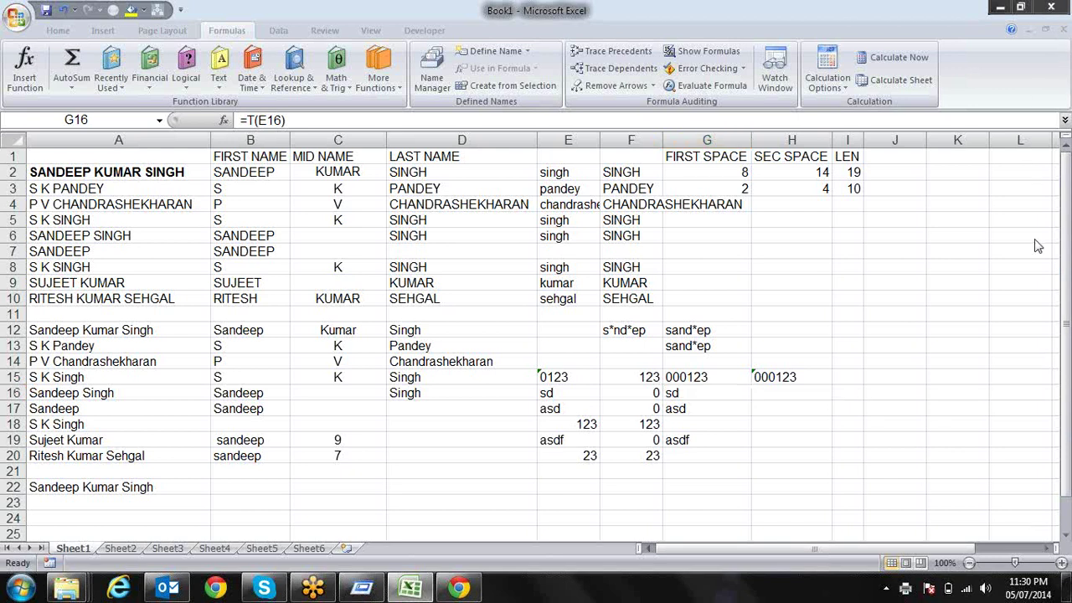